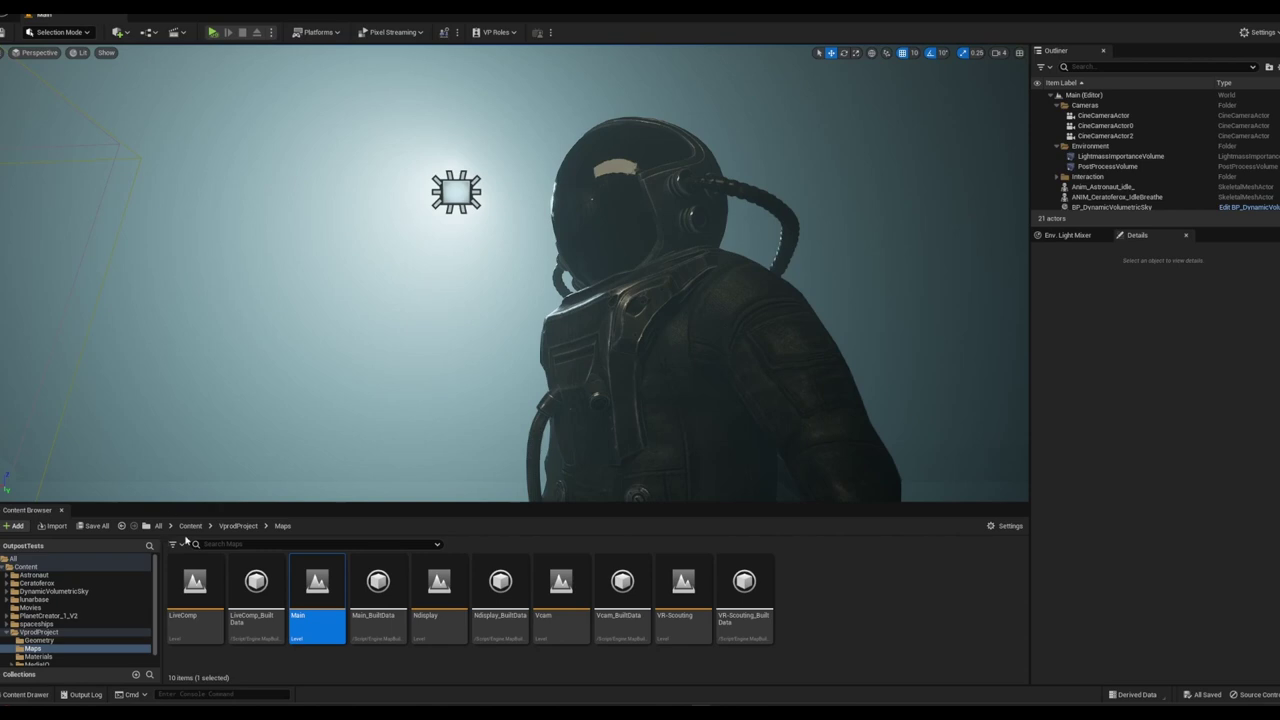
Create a new level named planet1 in the Content folder, then open and save it
click(193, 526)
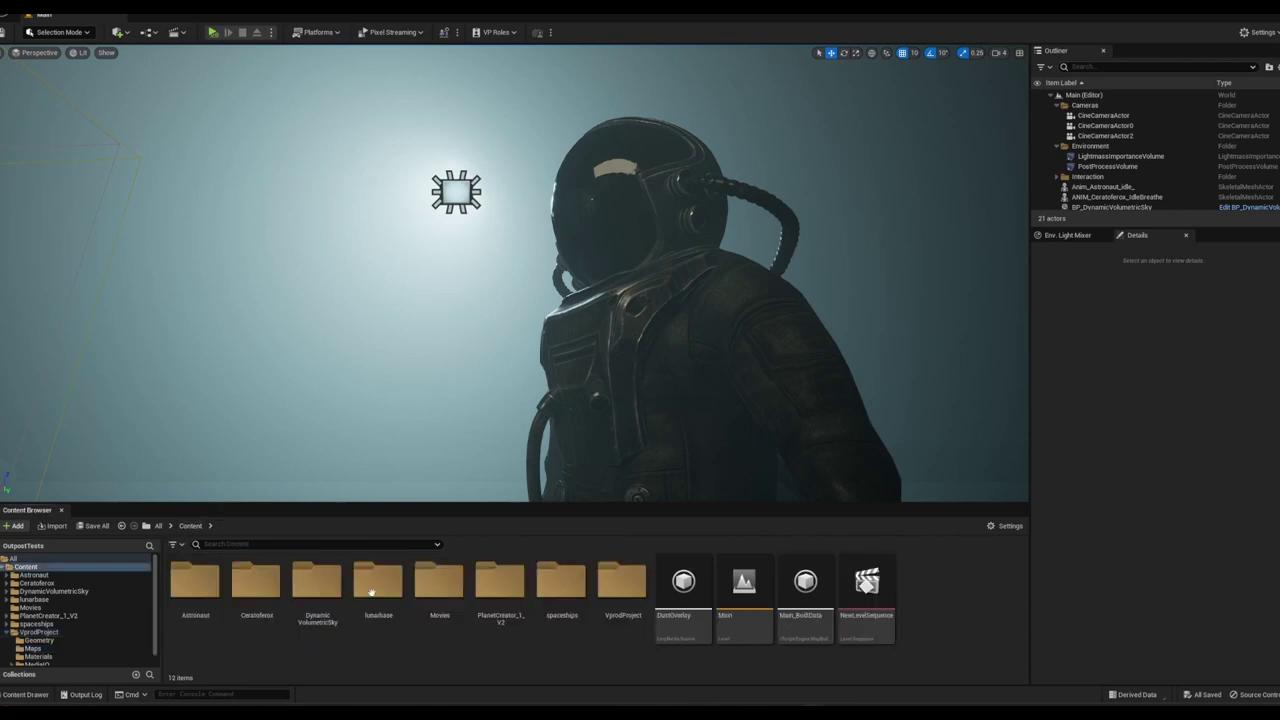
right_click(920, 591)
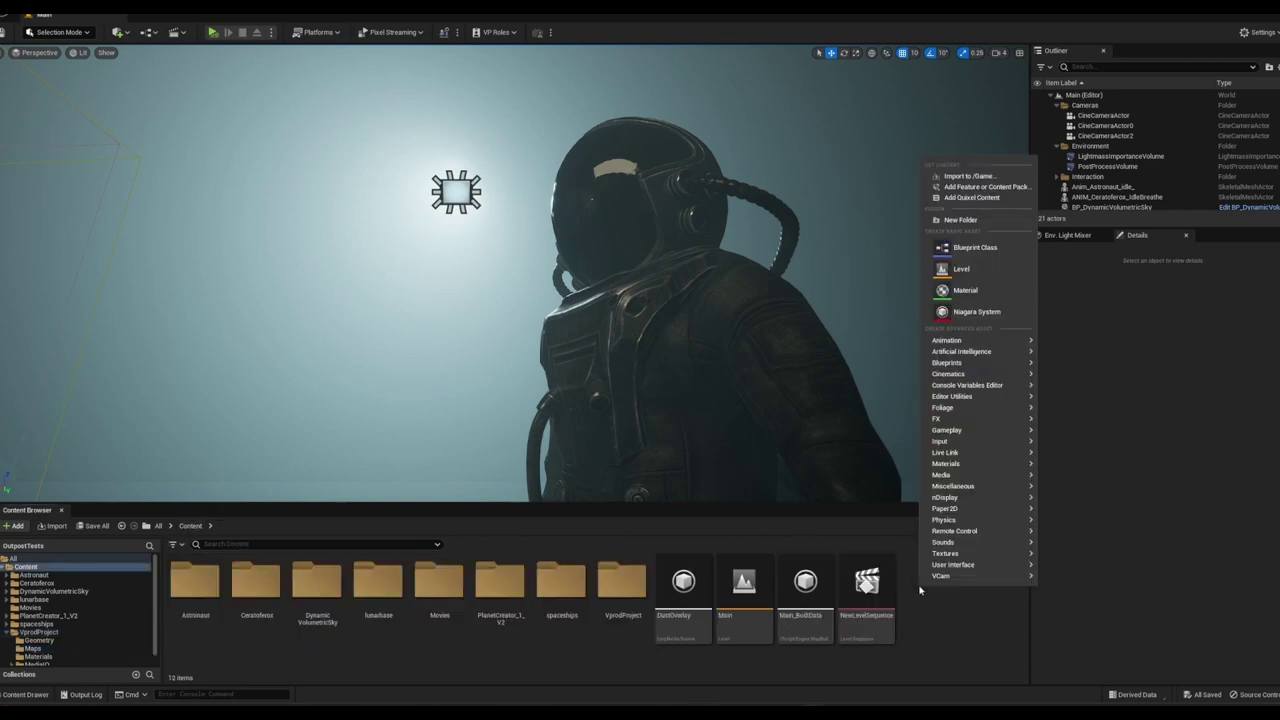
click(945, 278)
text(planet)
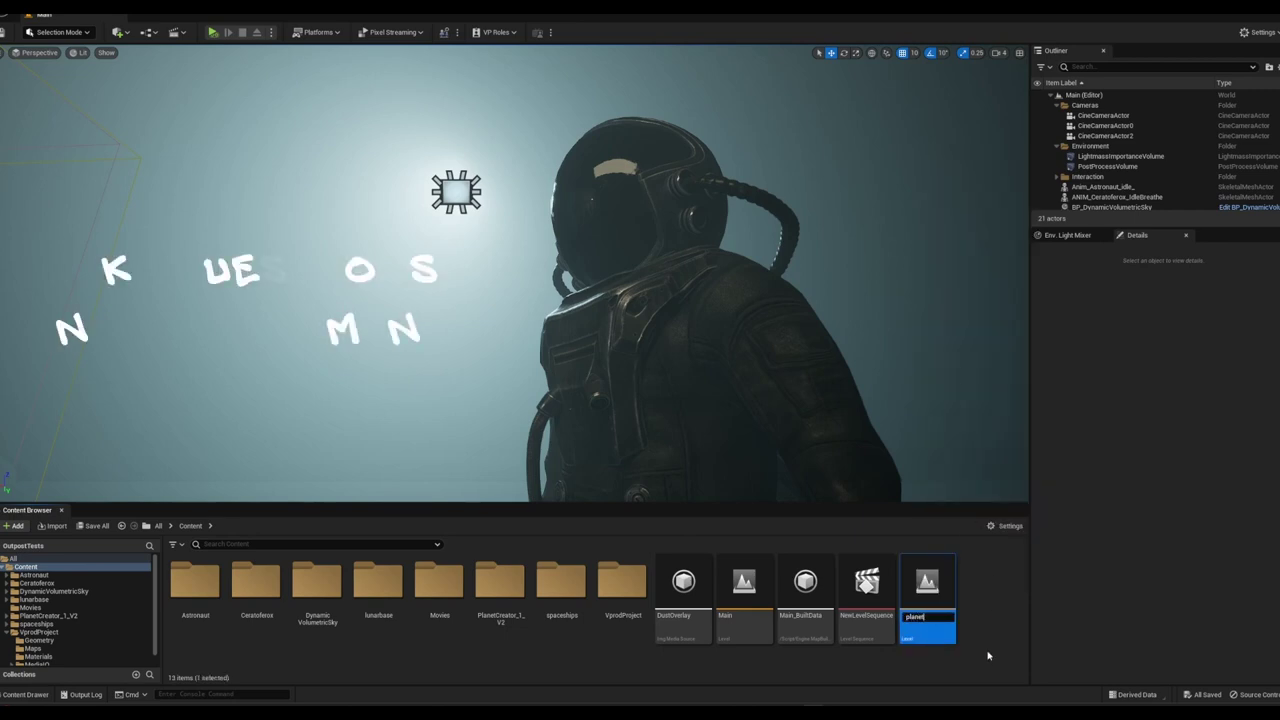
text(1)
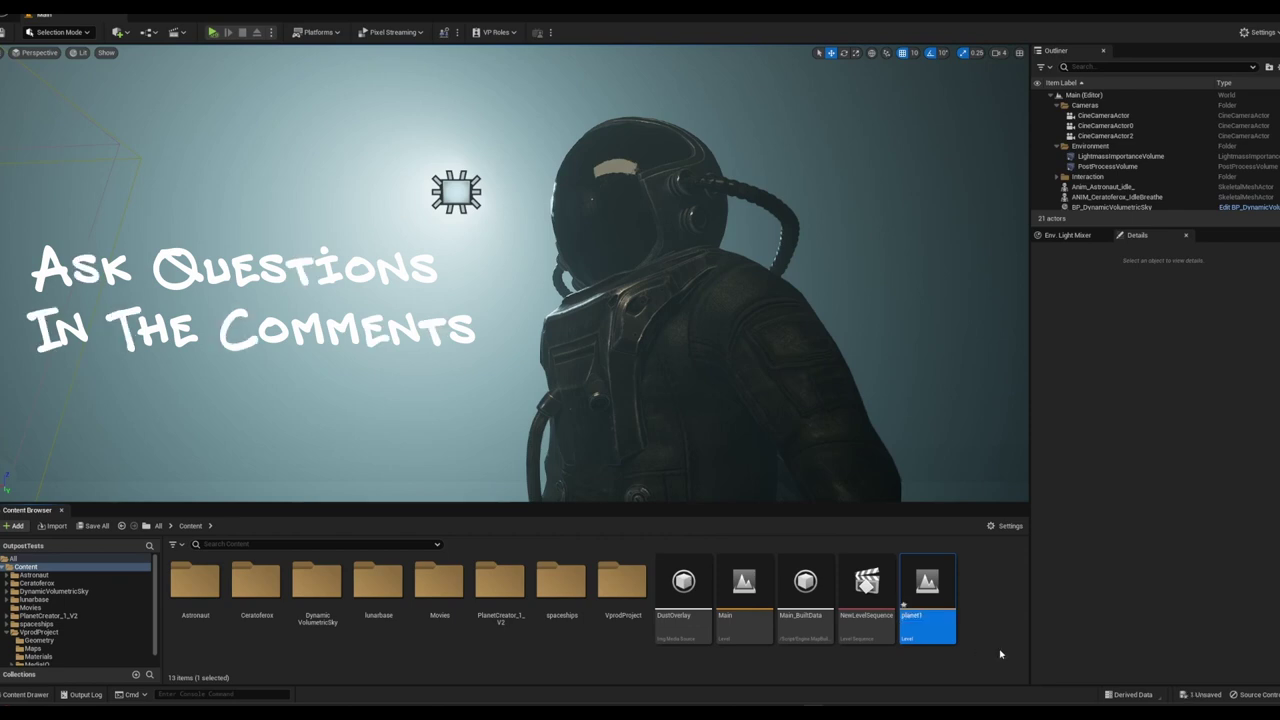
double_click(925, 605)
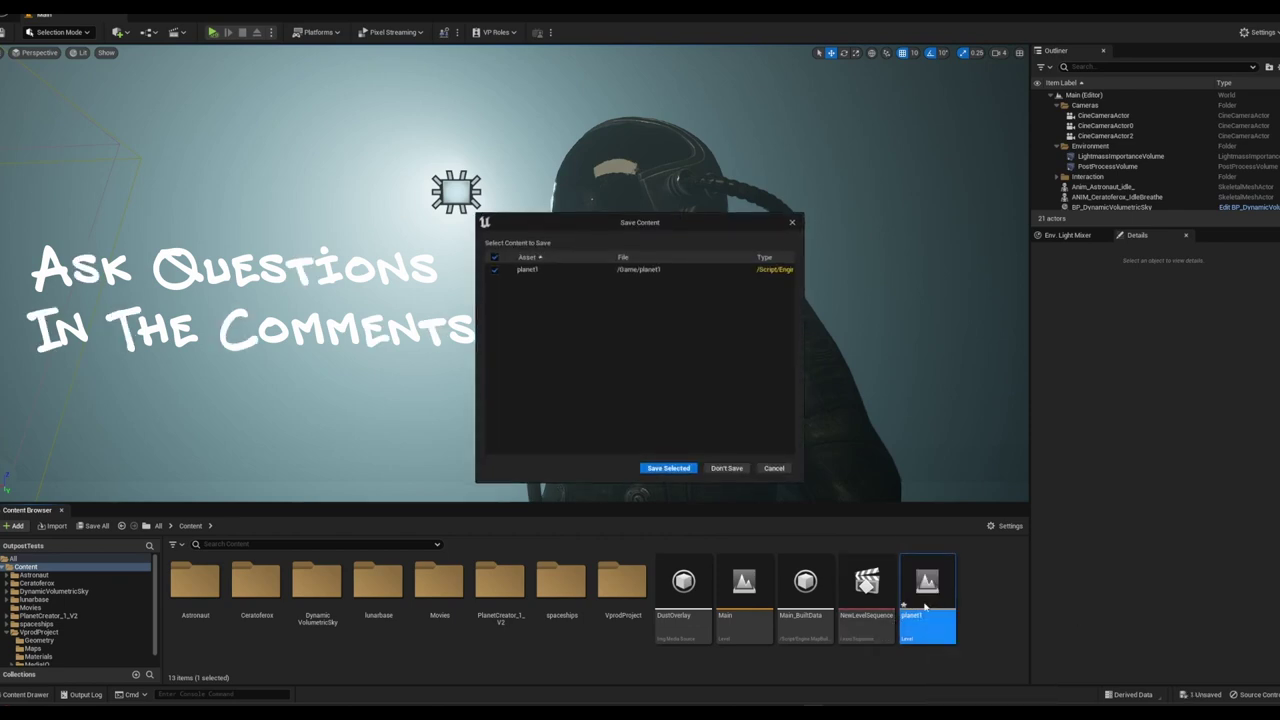
click(669, 469)
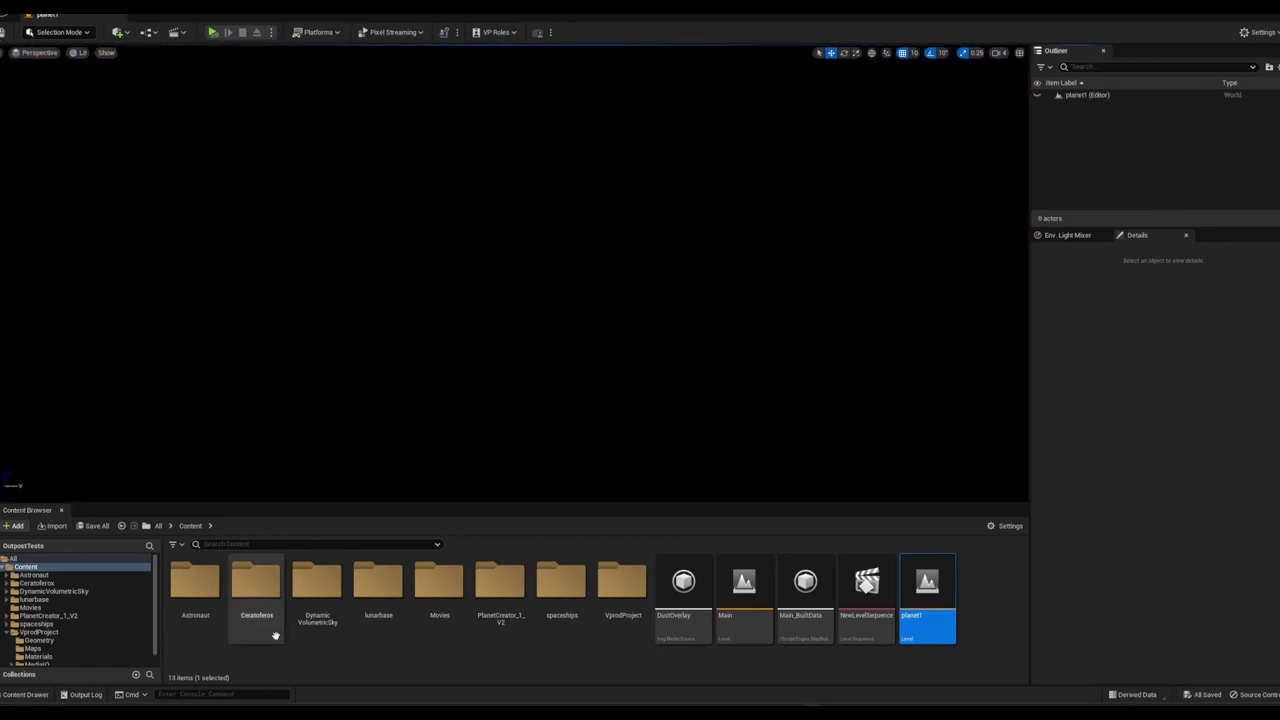
Browse to spaceships > Actors and select the KB3D_SPS_Spaceship_A blueprint
double_click(561, 594)
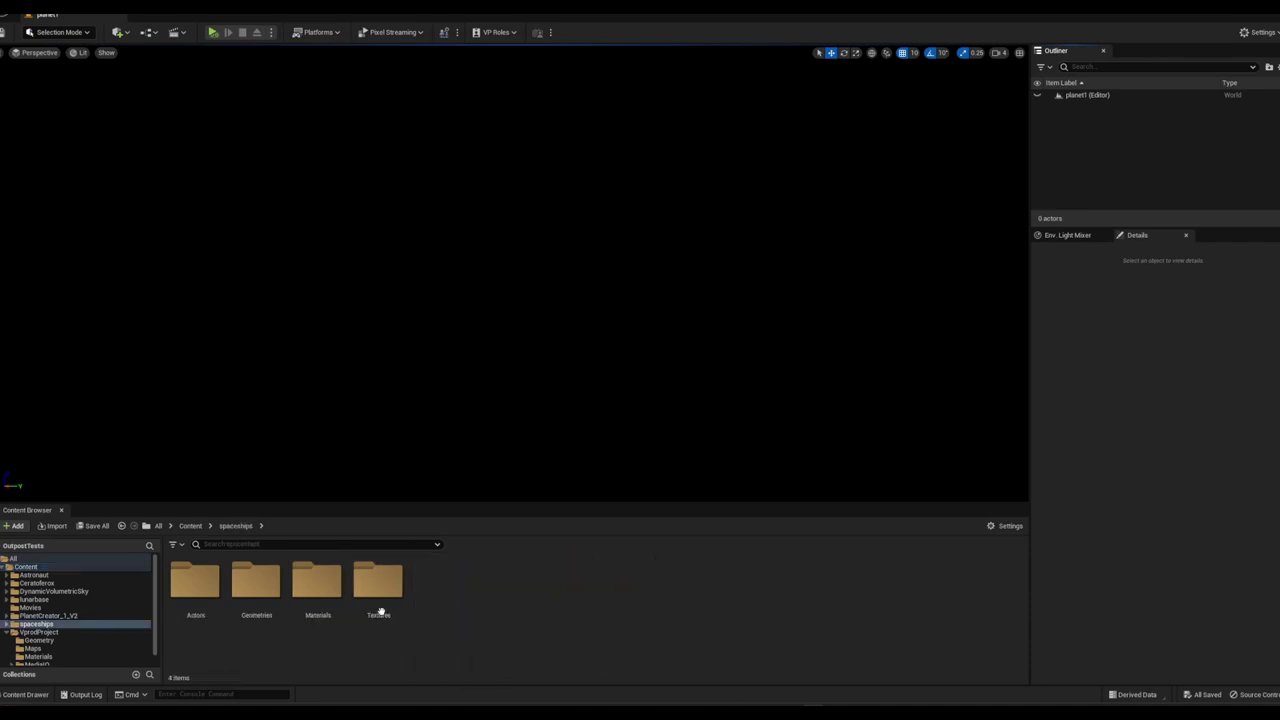
double_click(203, 598)
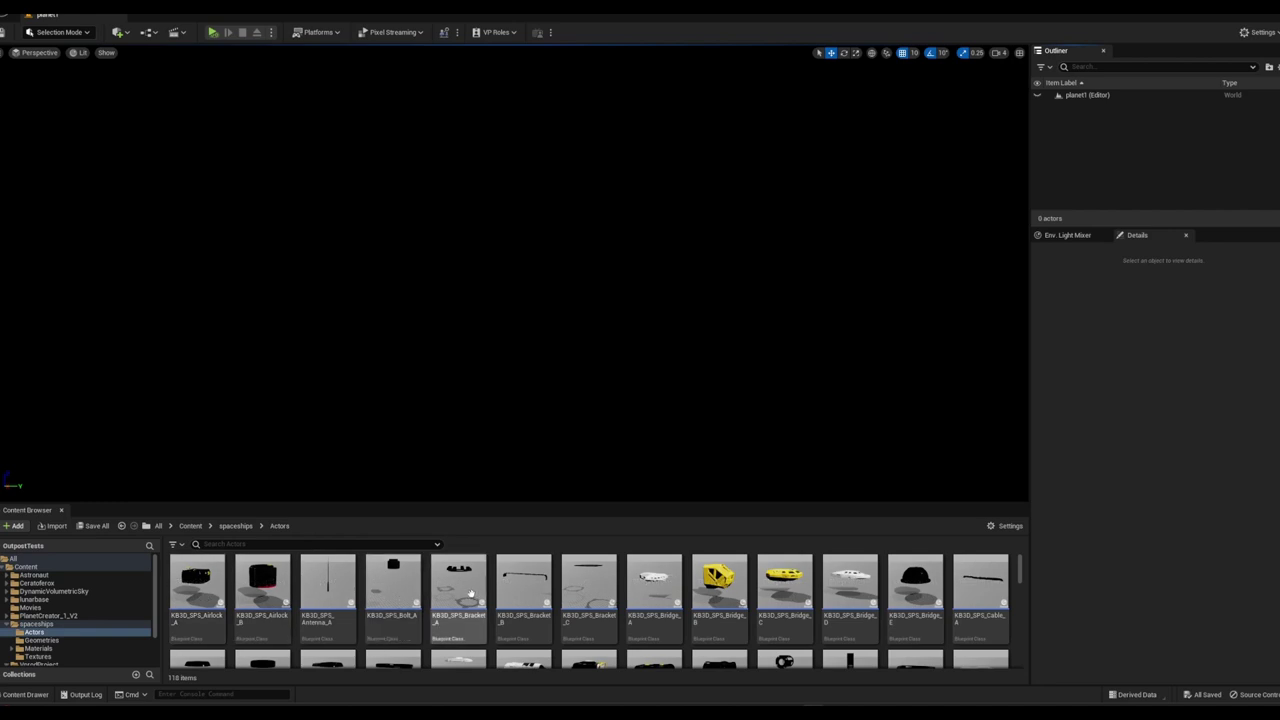
scroll(642, 592, down, 2)
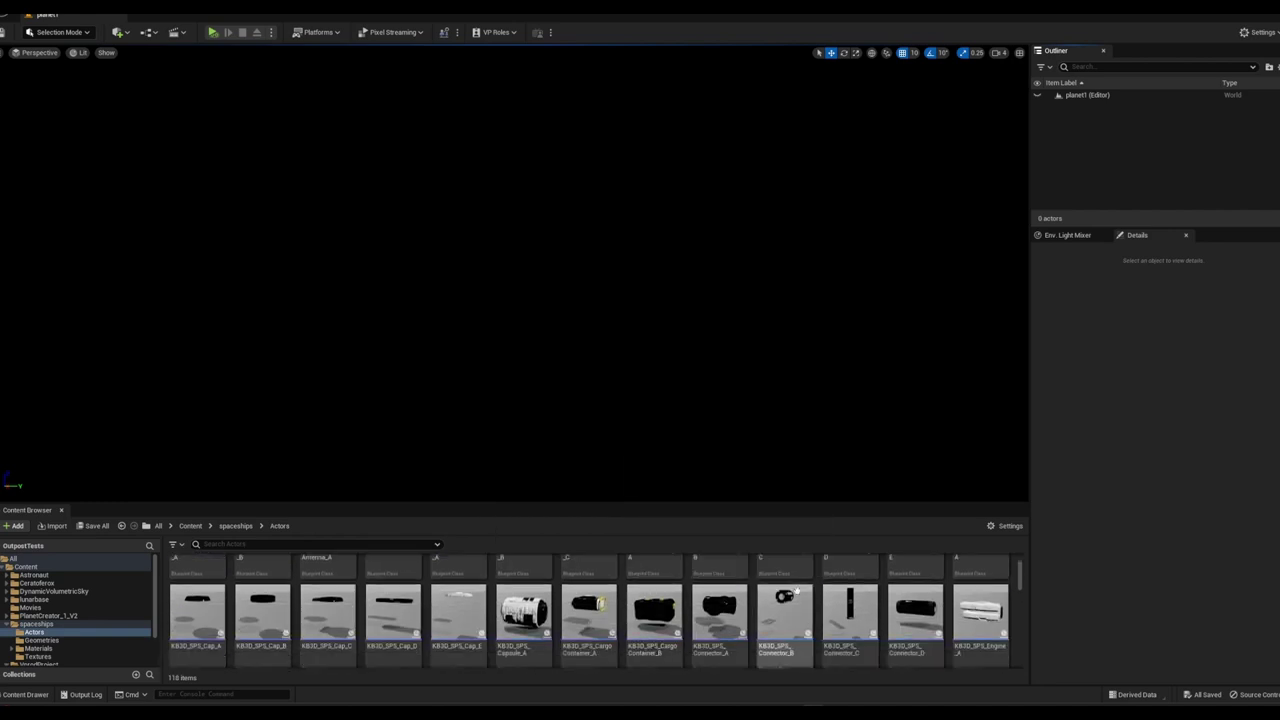
scroll(980, 598, down, 2)
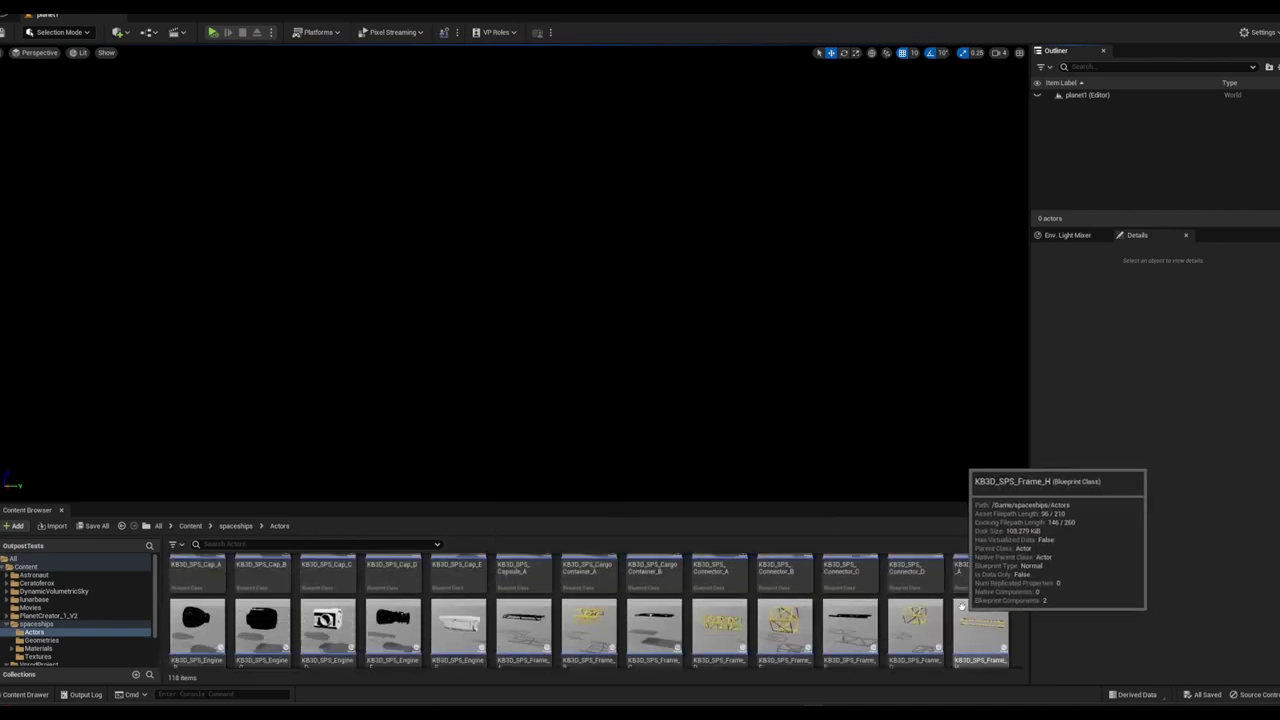
scroll(406, 609, down, 2)
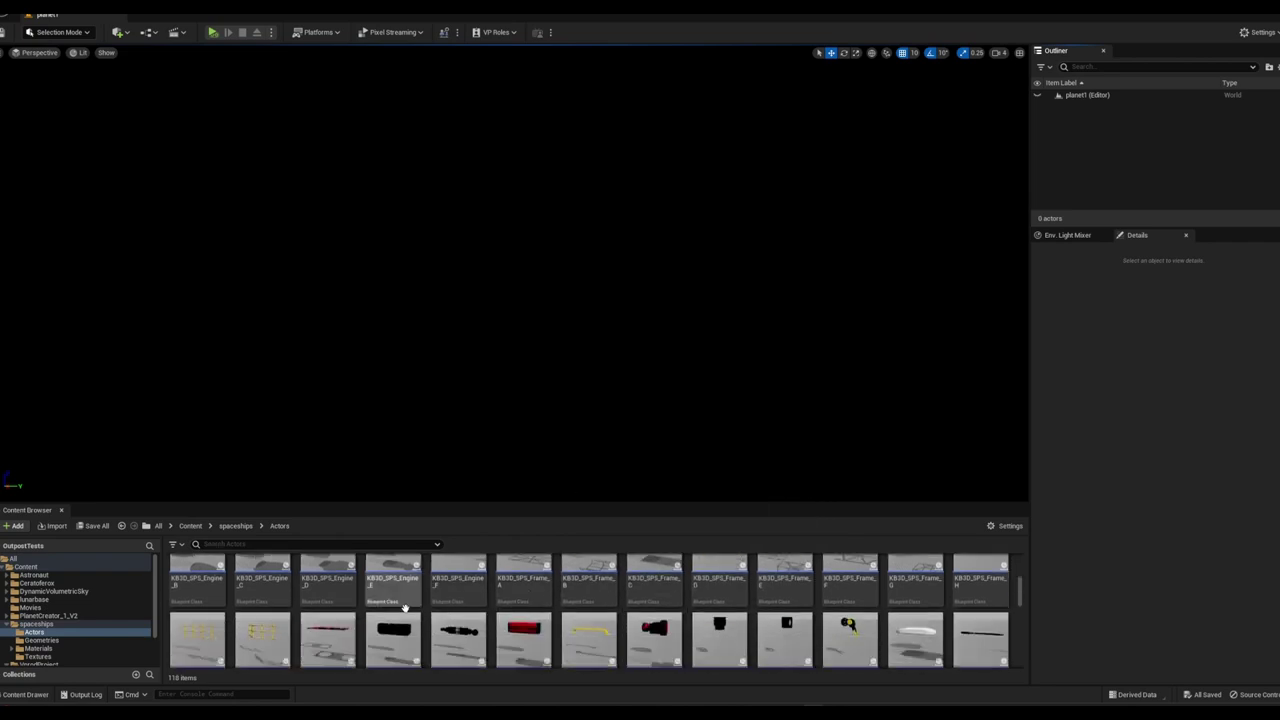
scroll(402, 606, down, 2)
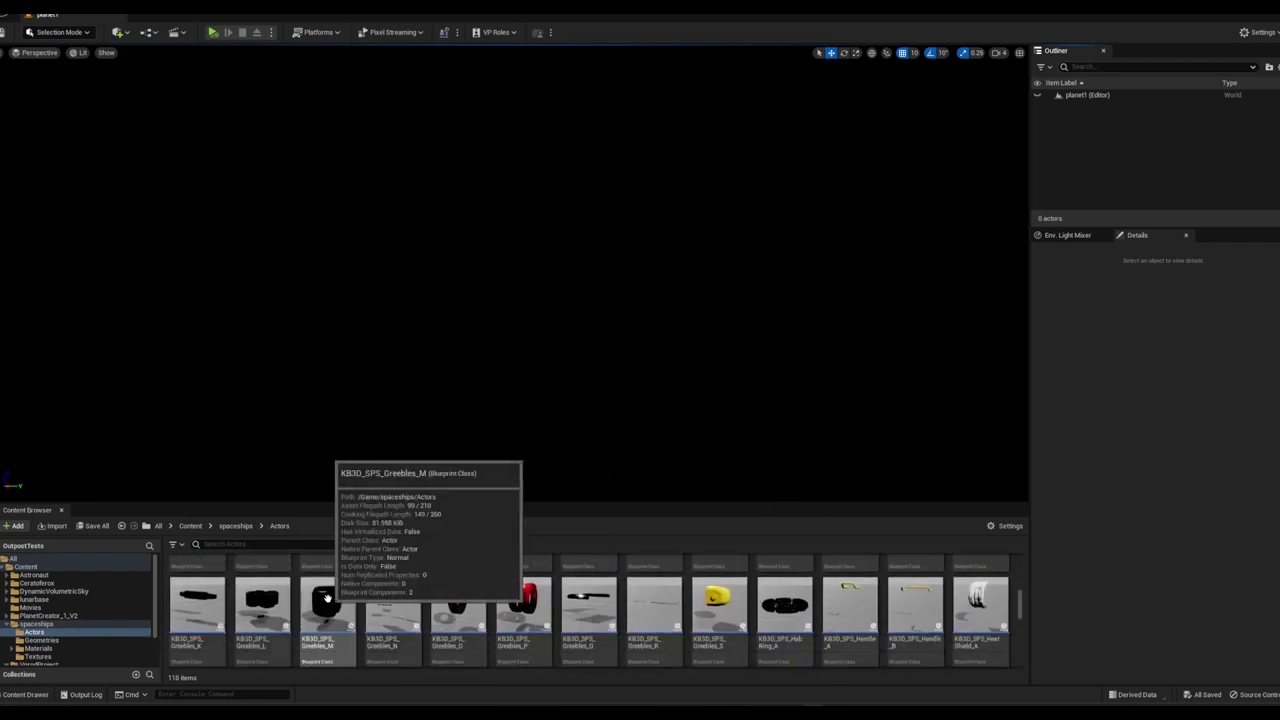
scroll(605, 624, down, 4)
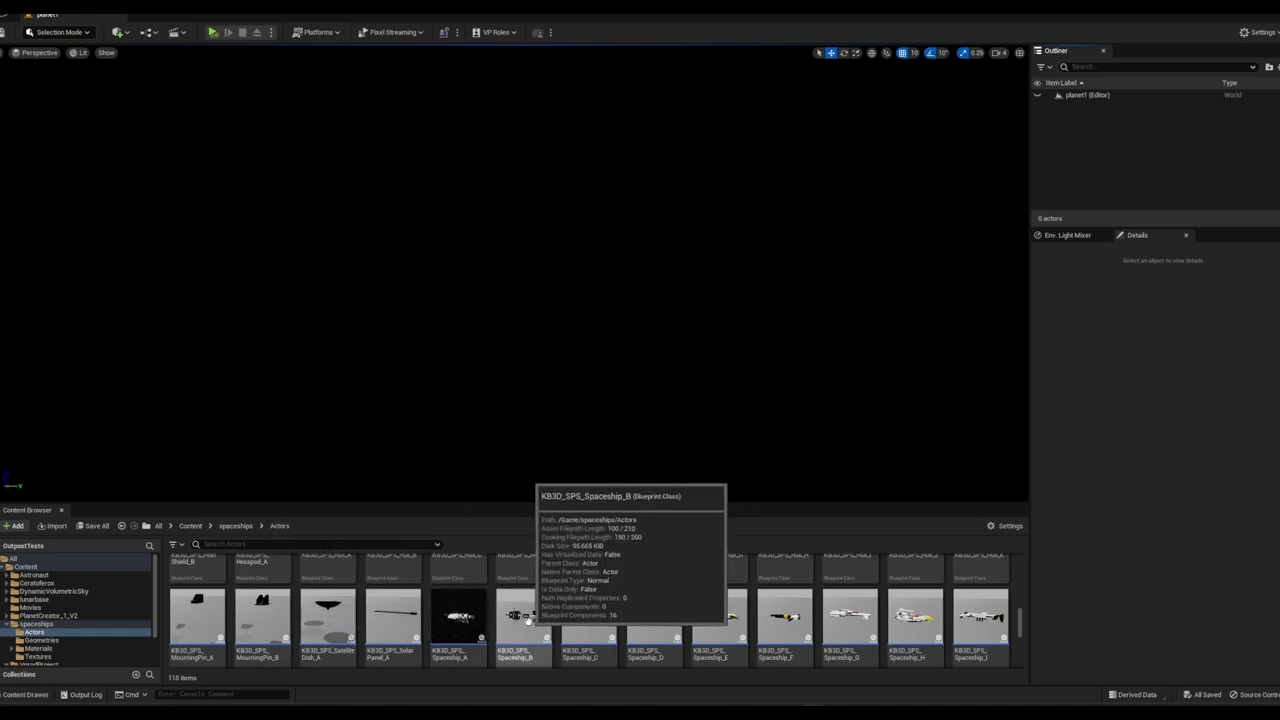
click(537, 620)
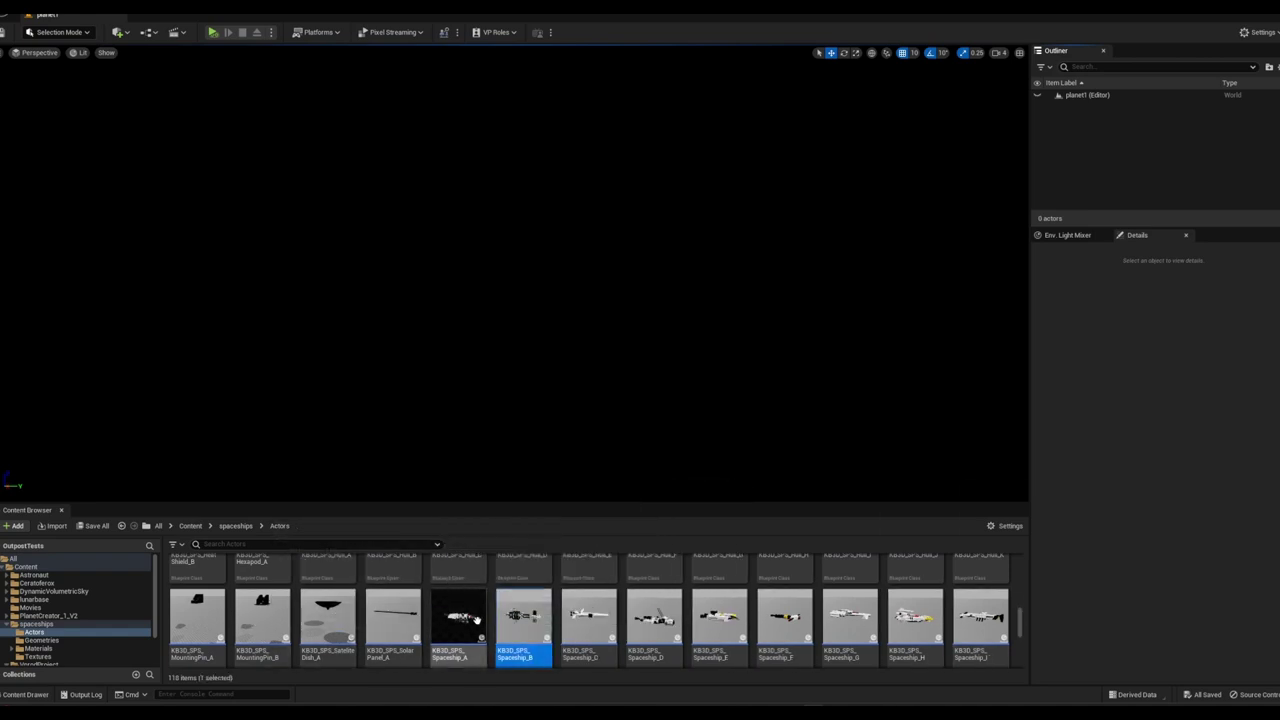
click(477, 620)
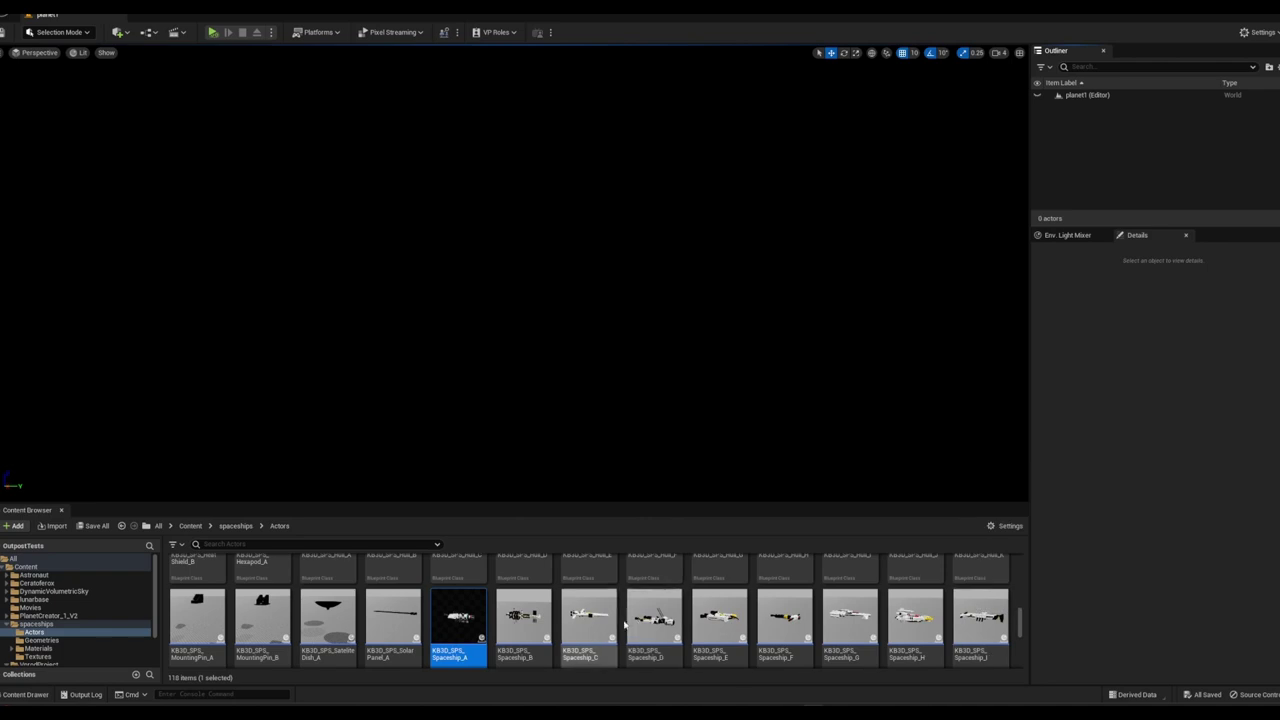
Drop KB3D_SPS_Spaceship_A near the level centre and frame the view around the whole ship
drag(458, 615, 403, 400)
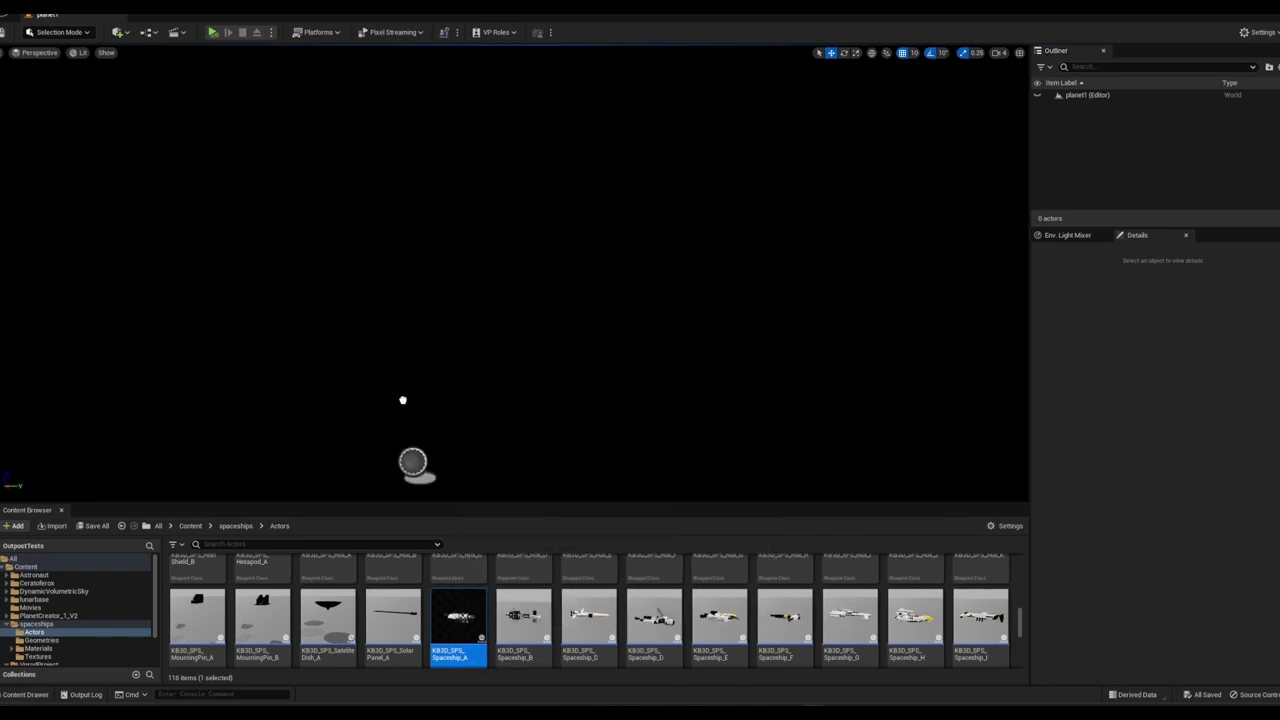
drag(373, 318, 375, 316)
key(f)
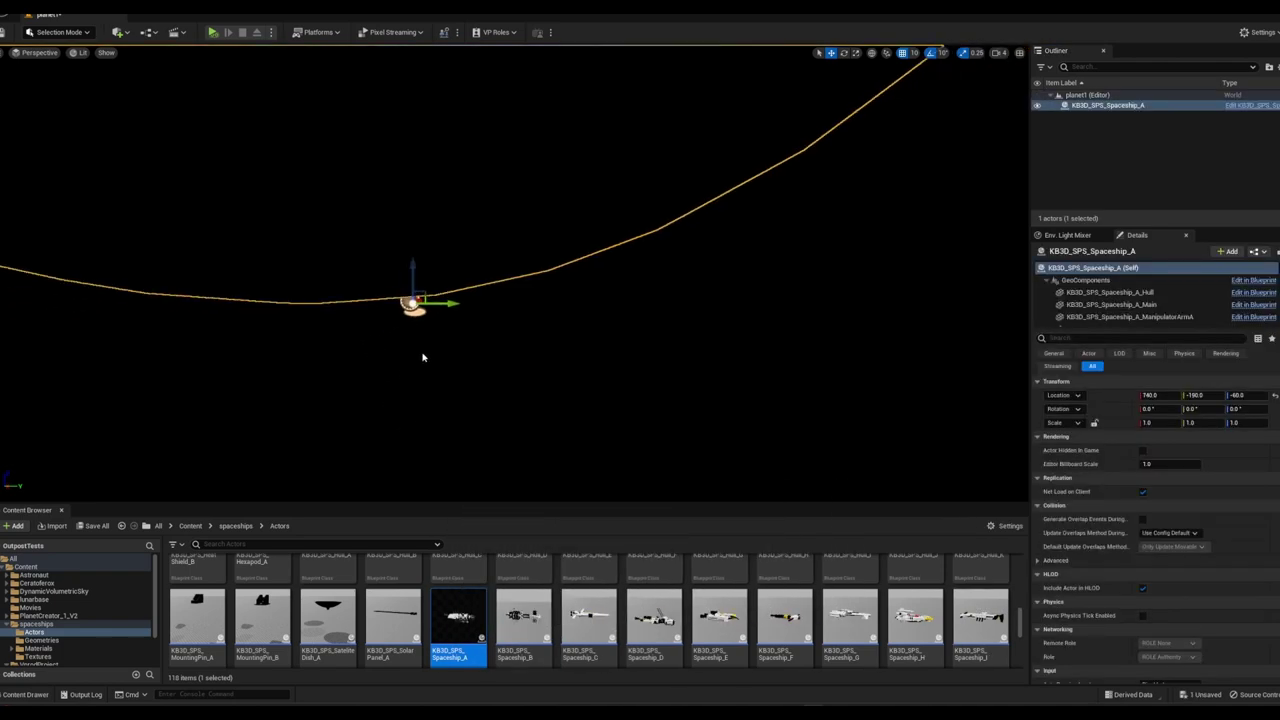
scroll(422, 357, down, 2)
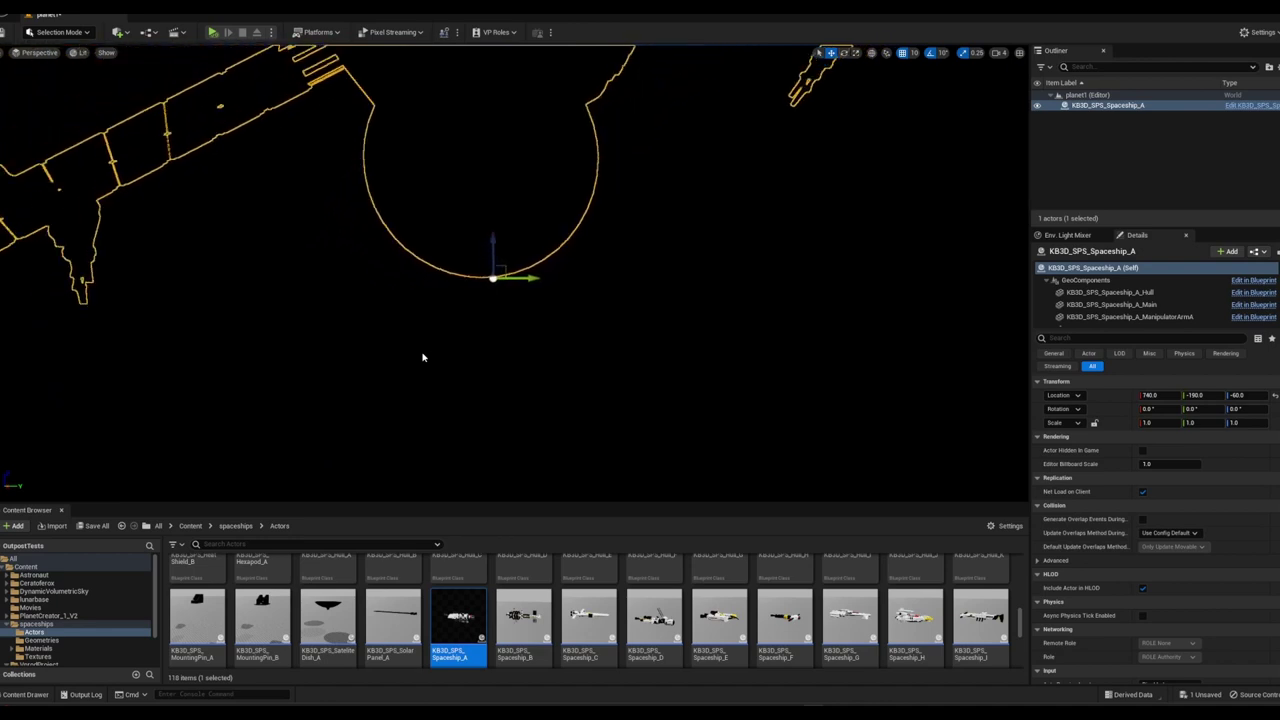
scroll(422, 357, down, 2)
scroll(422, 357, down, 2)
scroll(422, 357, down, 2)
scroll(422, 357, down, 2)
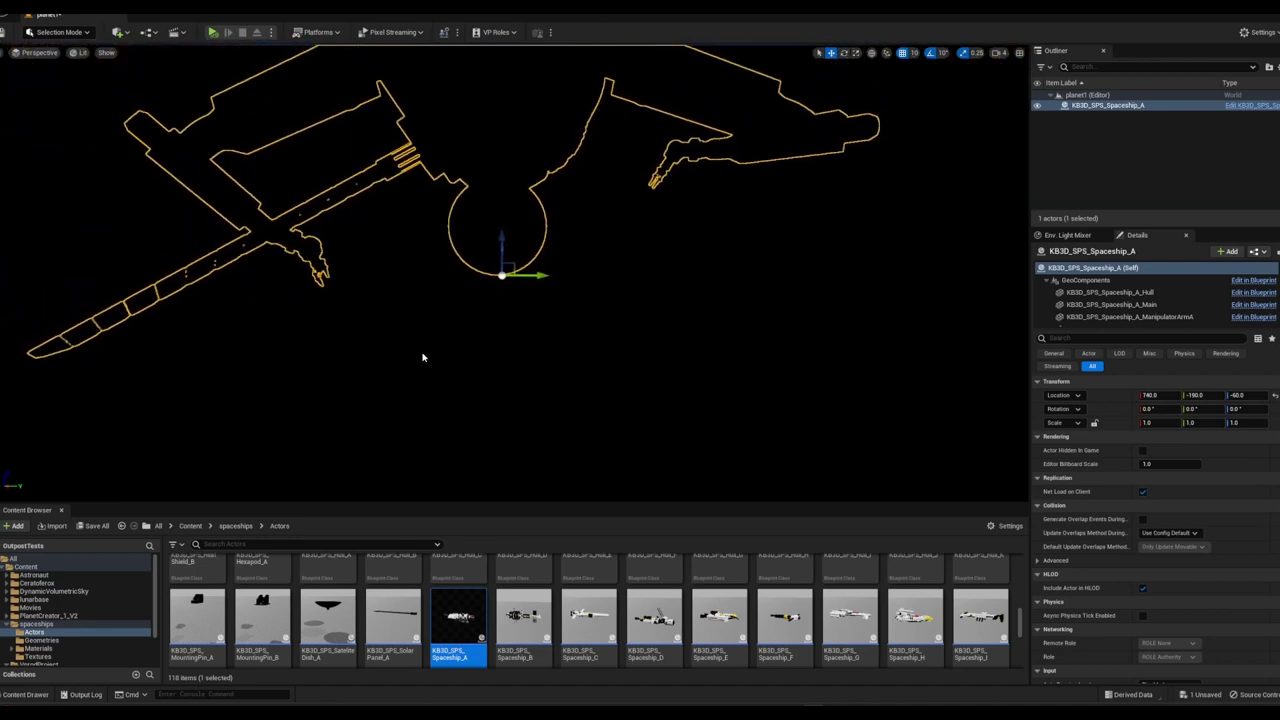
scroll(422, 357, down, 2)
scroll(422, 357, down, 2)
scroll(422, 357, down, 2)
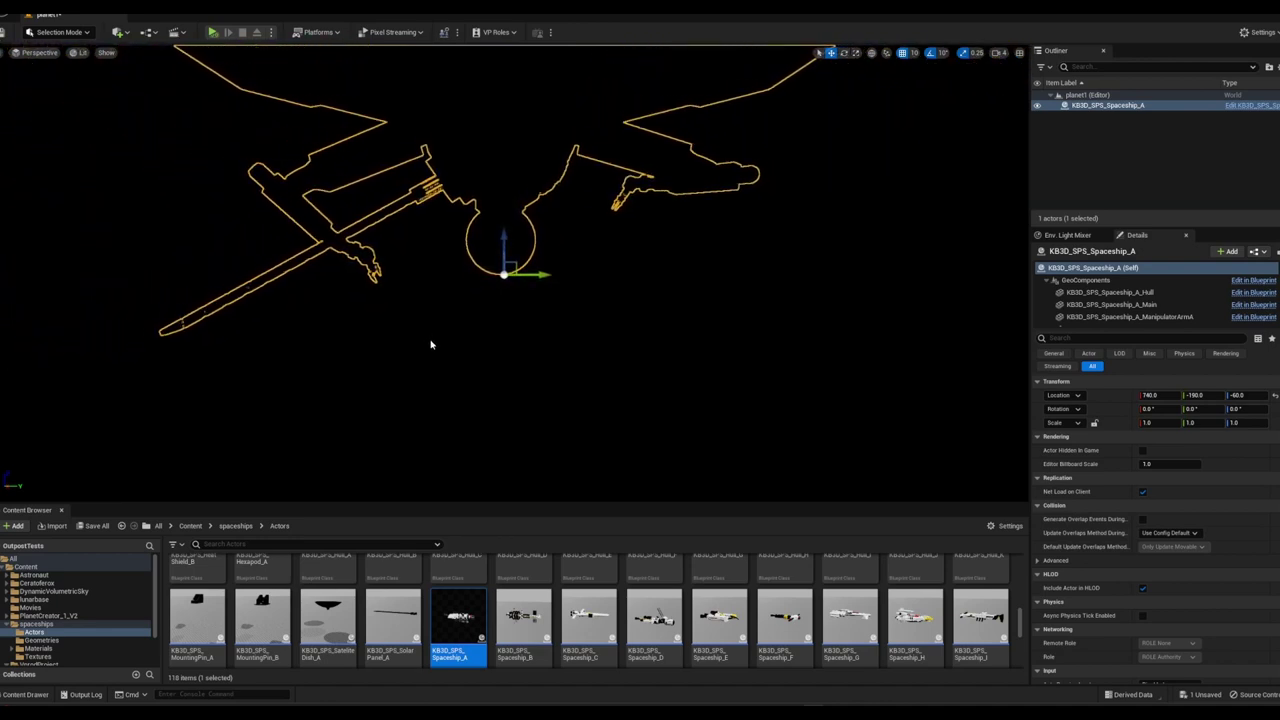
mouse_move(428, 322)
right_down()
mouse_move(440, 312)
mouse_move(470, 360)
mouse_move(430, 316)
mouse_move(400, 350)
right_up()
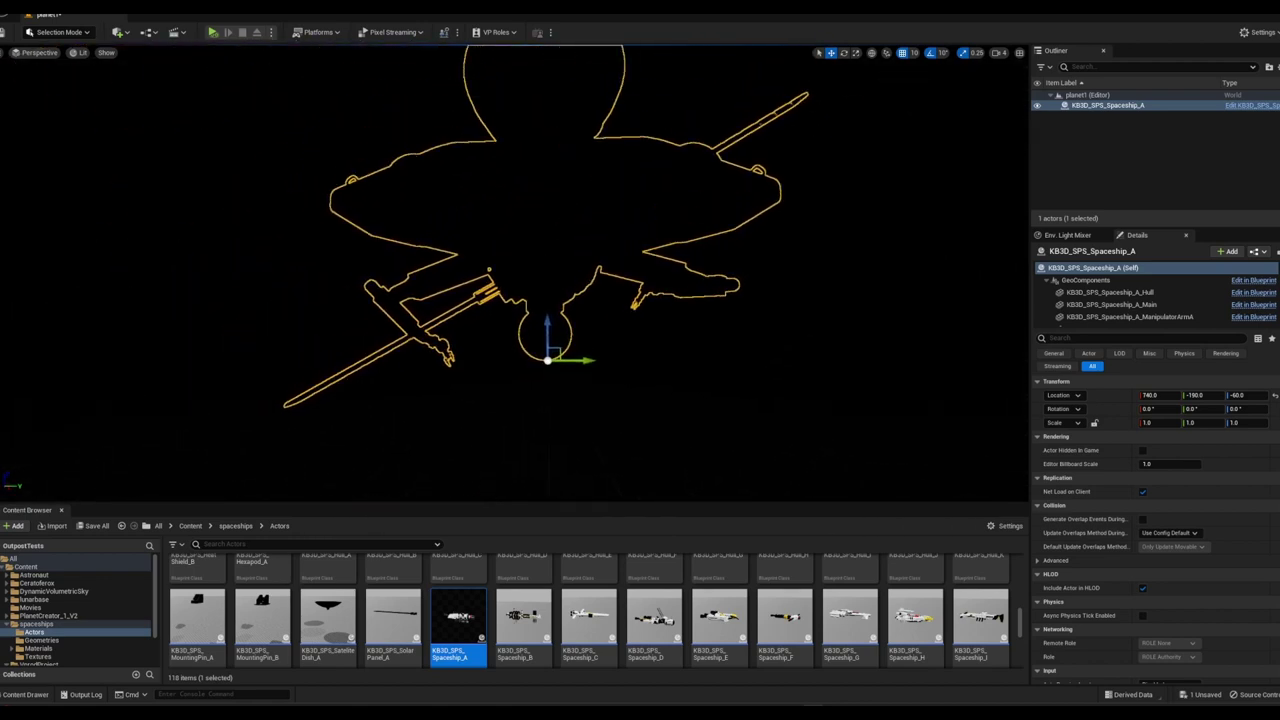
right_drag(400, 350, 400, 350)
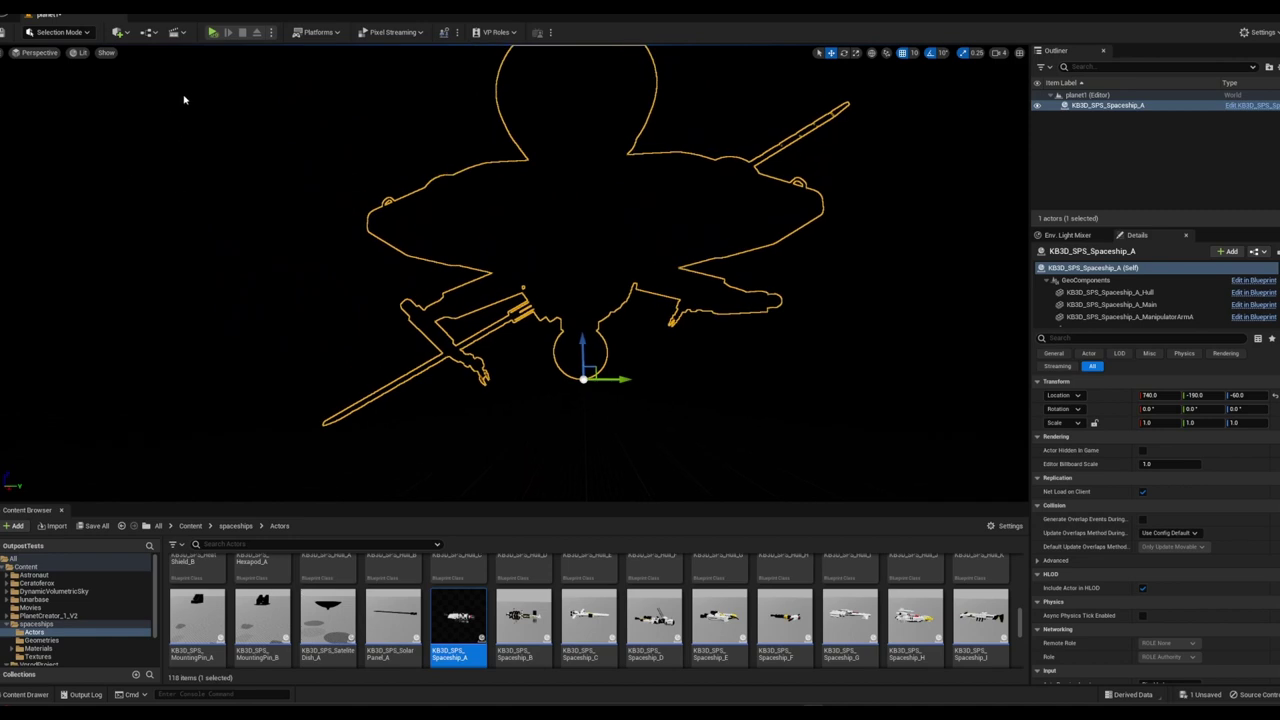
Add a Movable Directional Light to the ship's left and raise its intensity
click(120, 32)
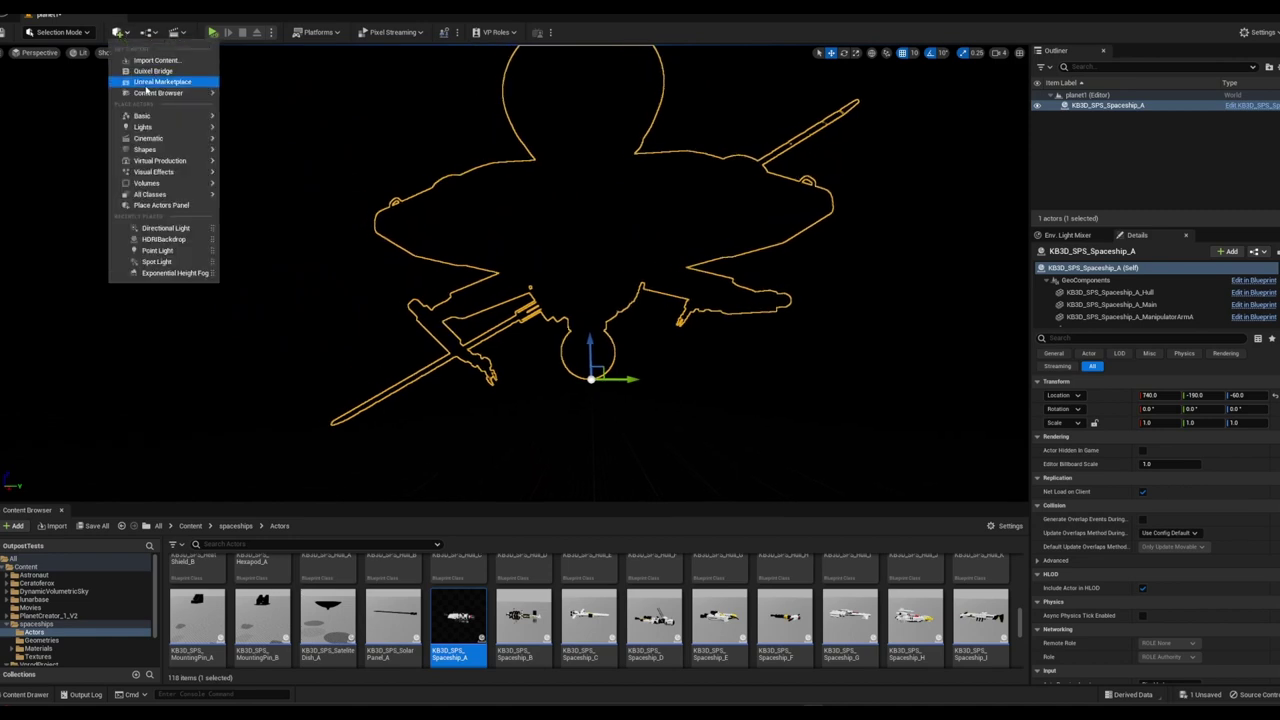
mouse_move(150, 130)
click(280, 131)
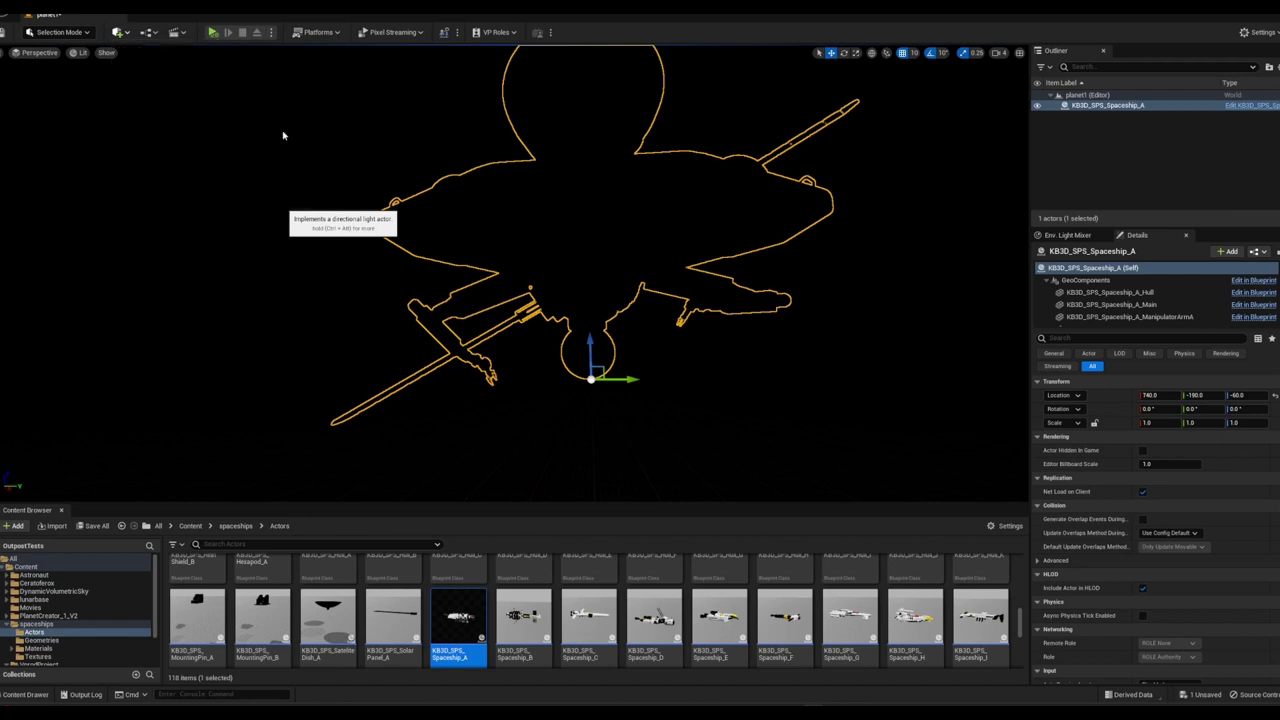
drag(535, 270, 257, 280)
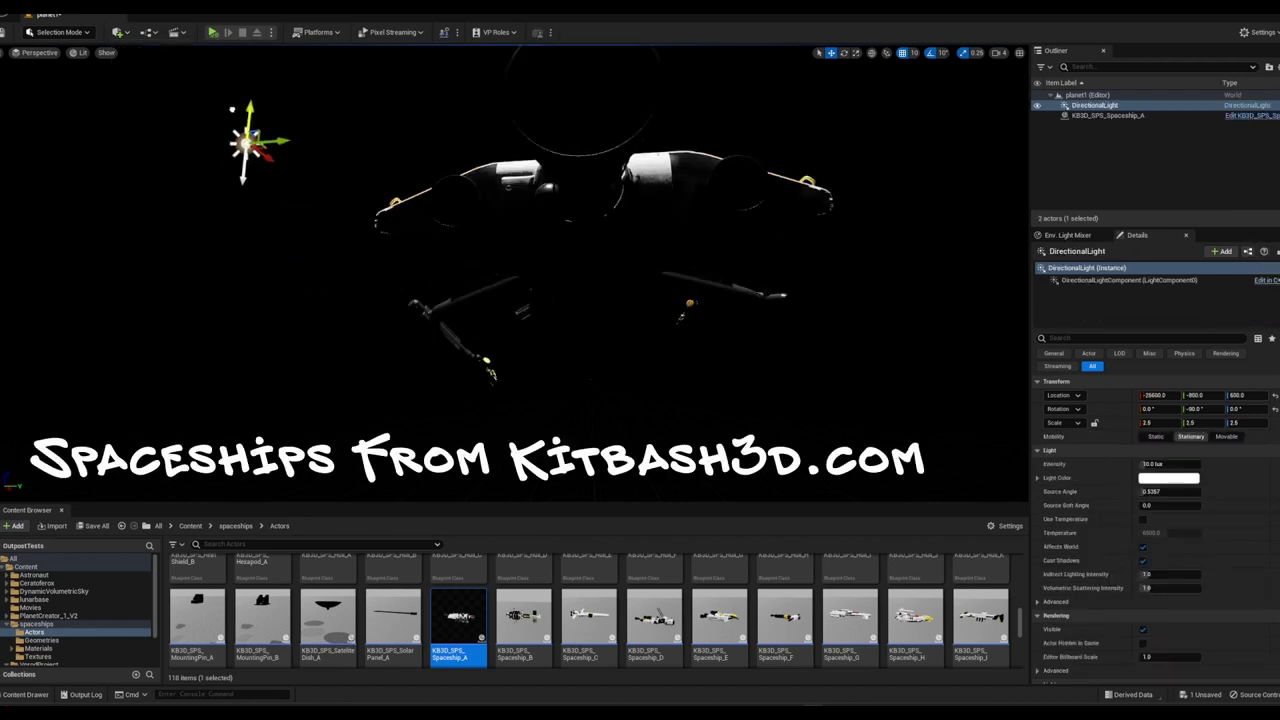
click(1226, 437)
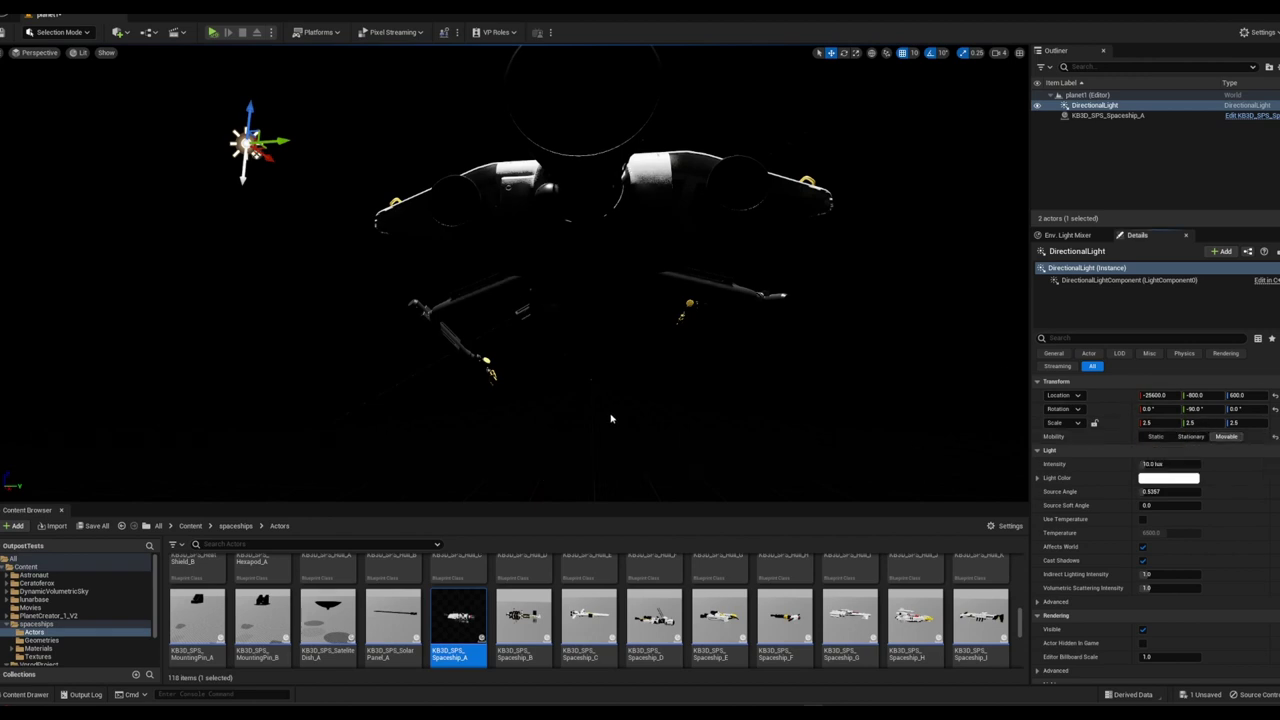
drag(1140, 465, 1175, 465)
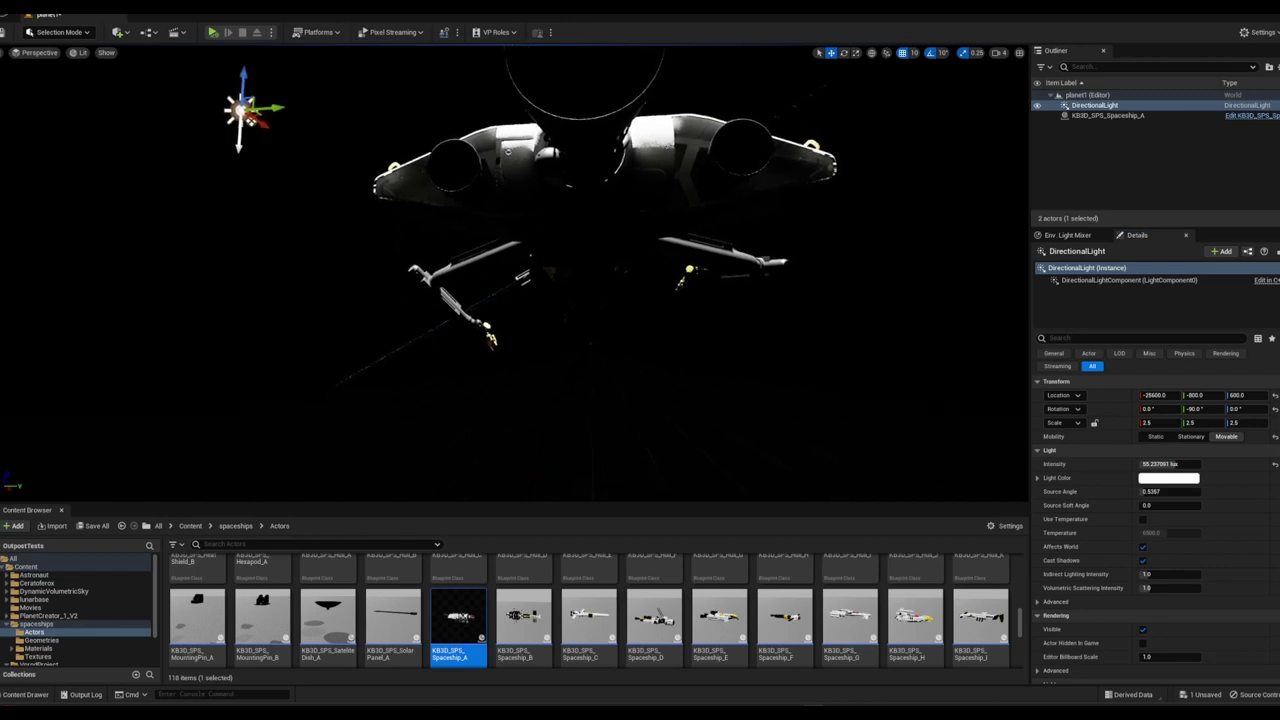
mouse_move(500, 300)
middle_down()
mouse_move(550, 250)
mouse_move(580, 400)
mouse_move(620, 450)
mouse_move(520, 420)
mouse_move(560, 410)
mouse_move(540, 400)
middle_up()
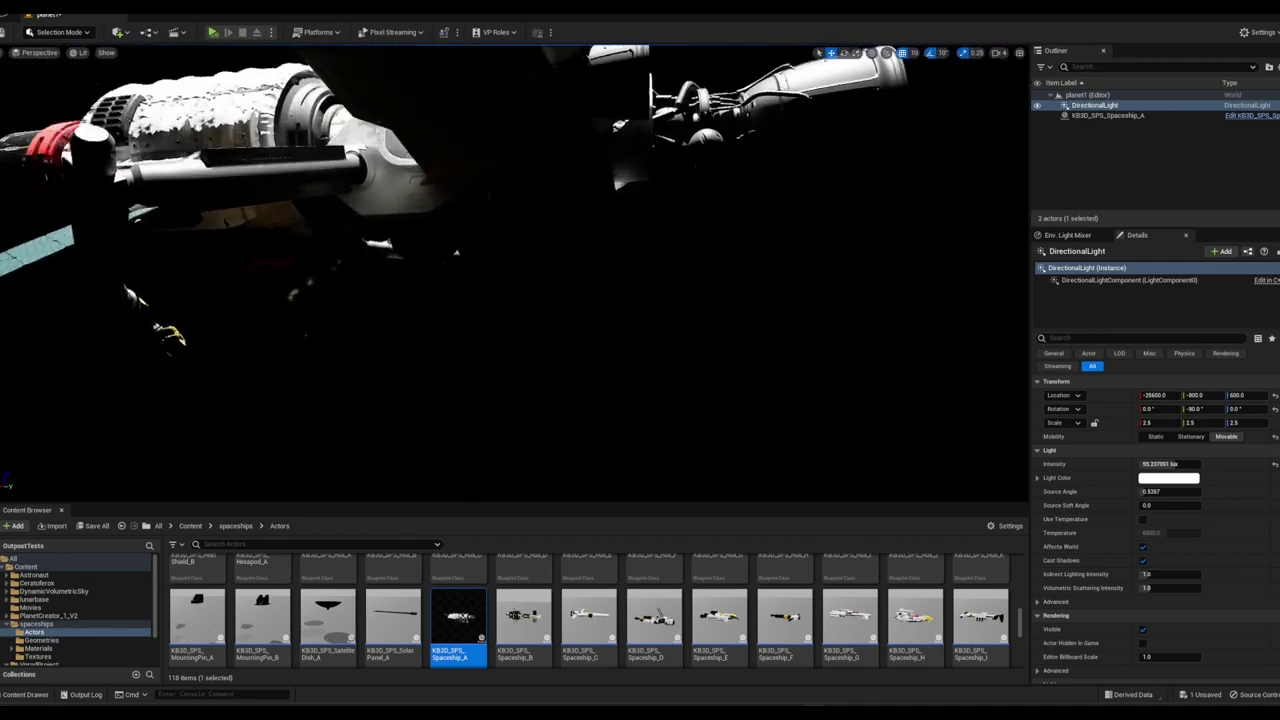
mouse_move(540, 400)
middle_down()
mouse_move(600, 380)
mouse_move(620, 390)
mouse_move(640, 380)
mouse_move(620, 370)
mouse_move(640, 370)
middle_up()
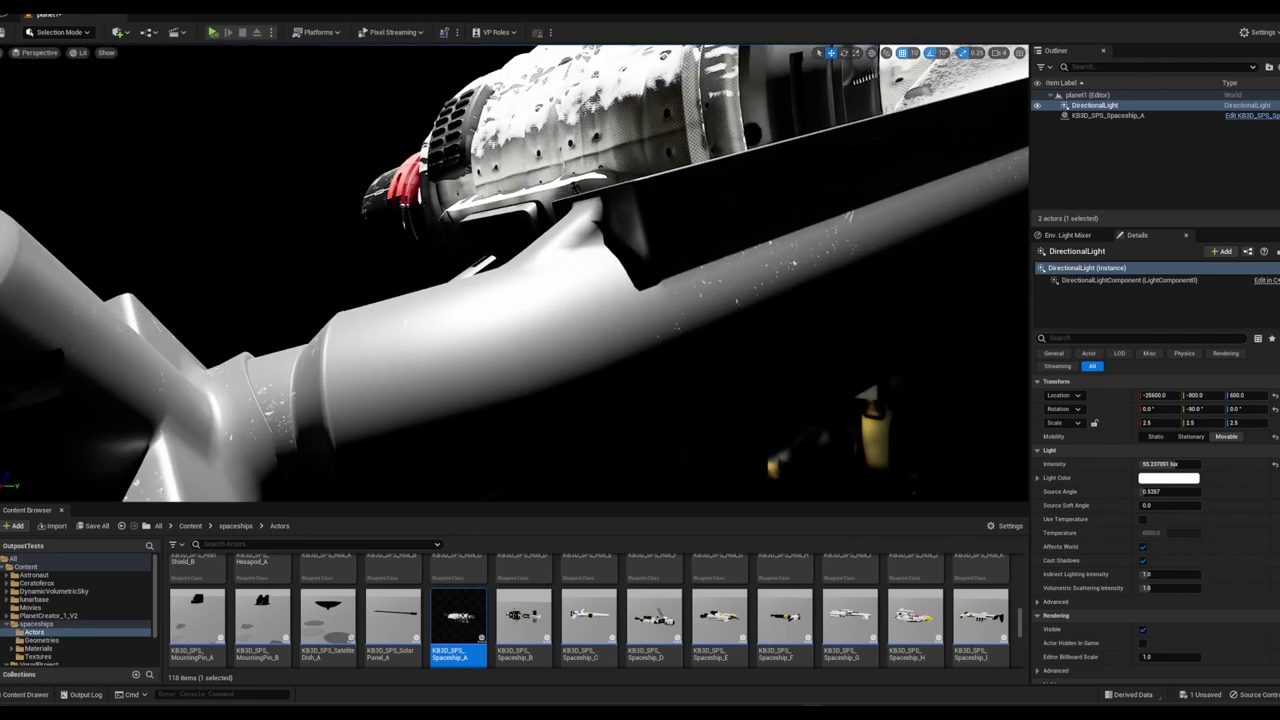
middle_drag(640, 370, 640, 380)
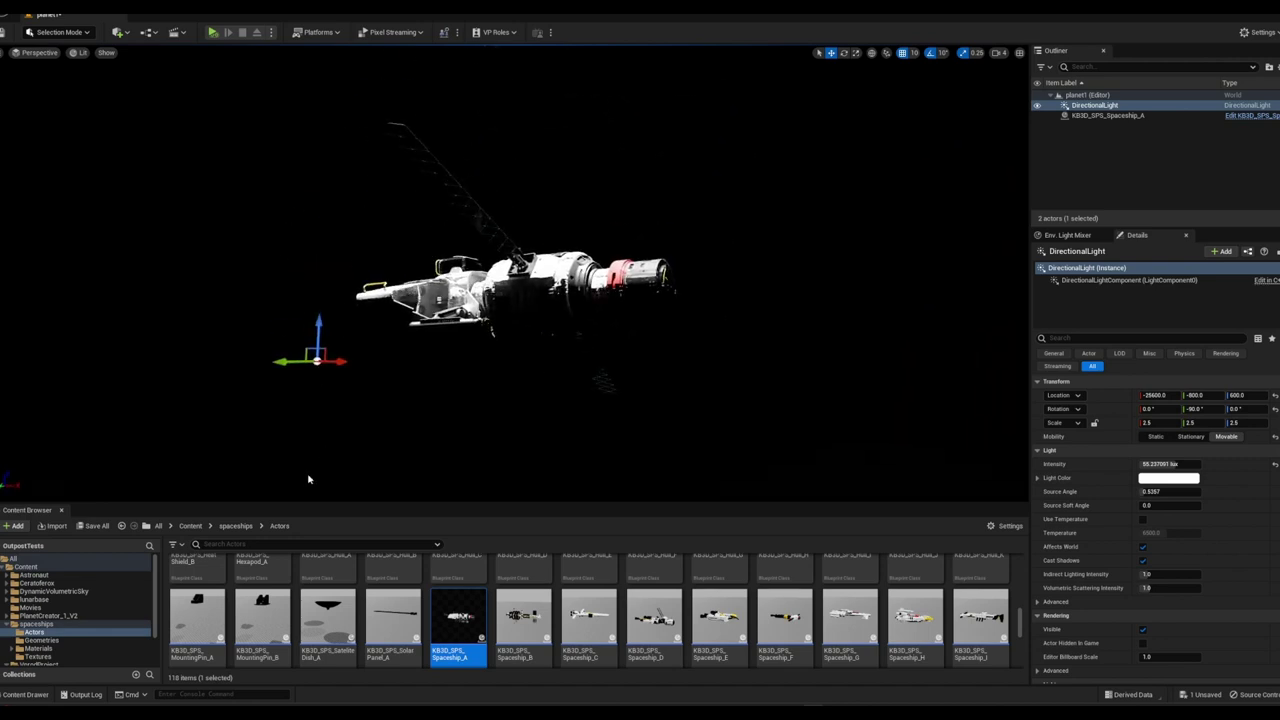
Place BP_Planet_Terran from PlanetCreator_1_V2 > Blueprints into the level, shifted lower left
click(186, 527)
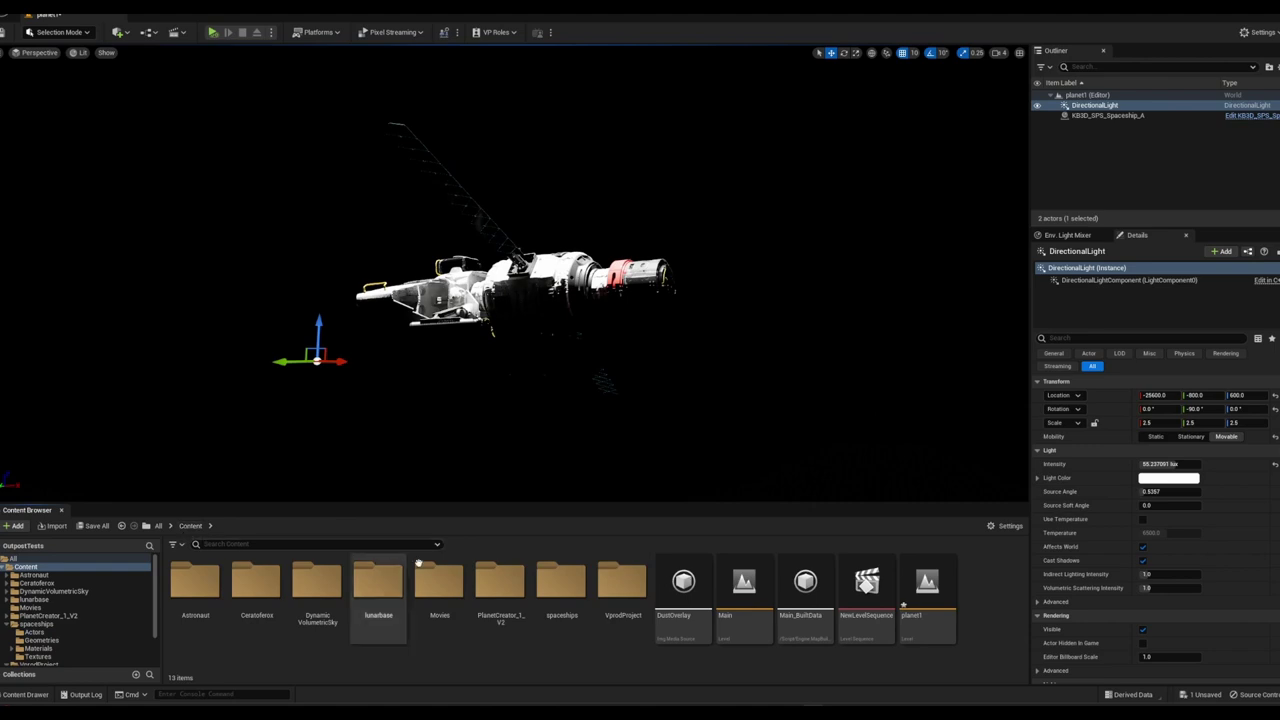
double_click(505, 590)
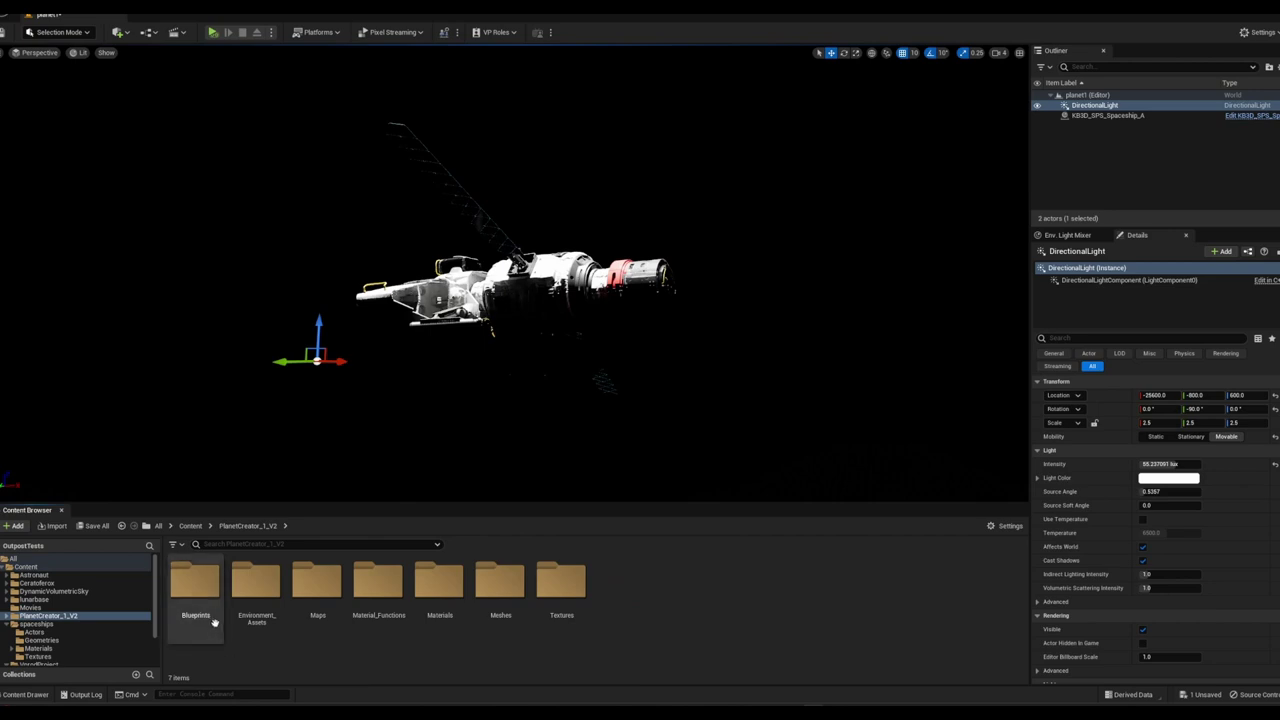
double_click(197, 586)
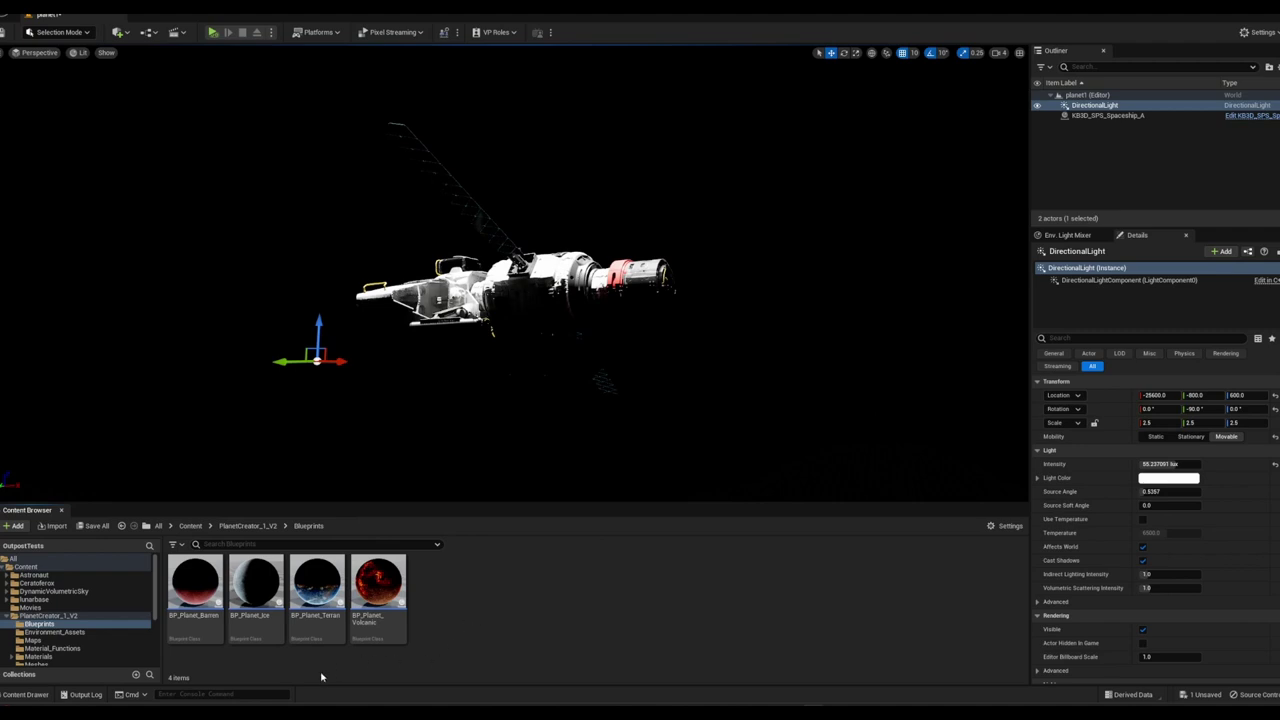
click(316, 590)
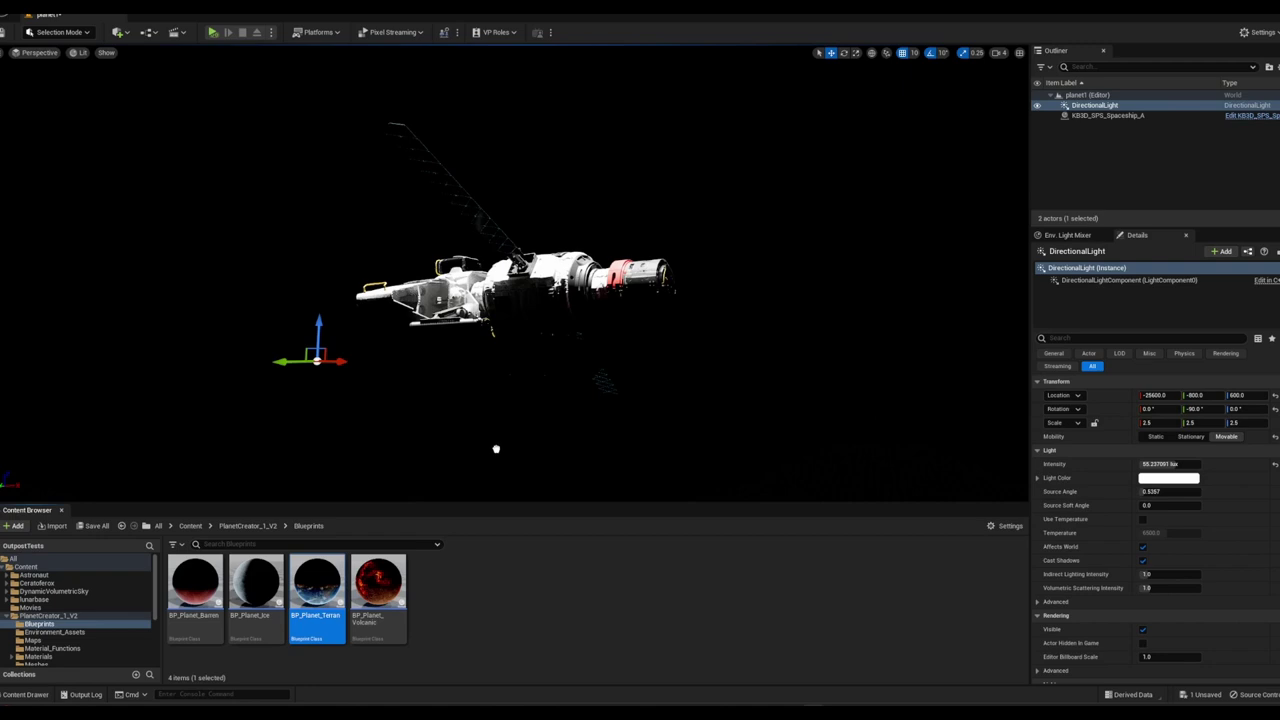
drag(496, 449, 497, 460)
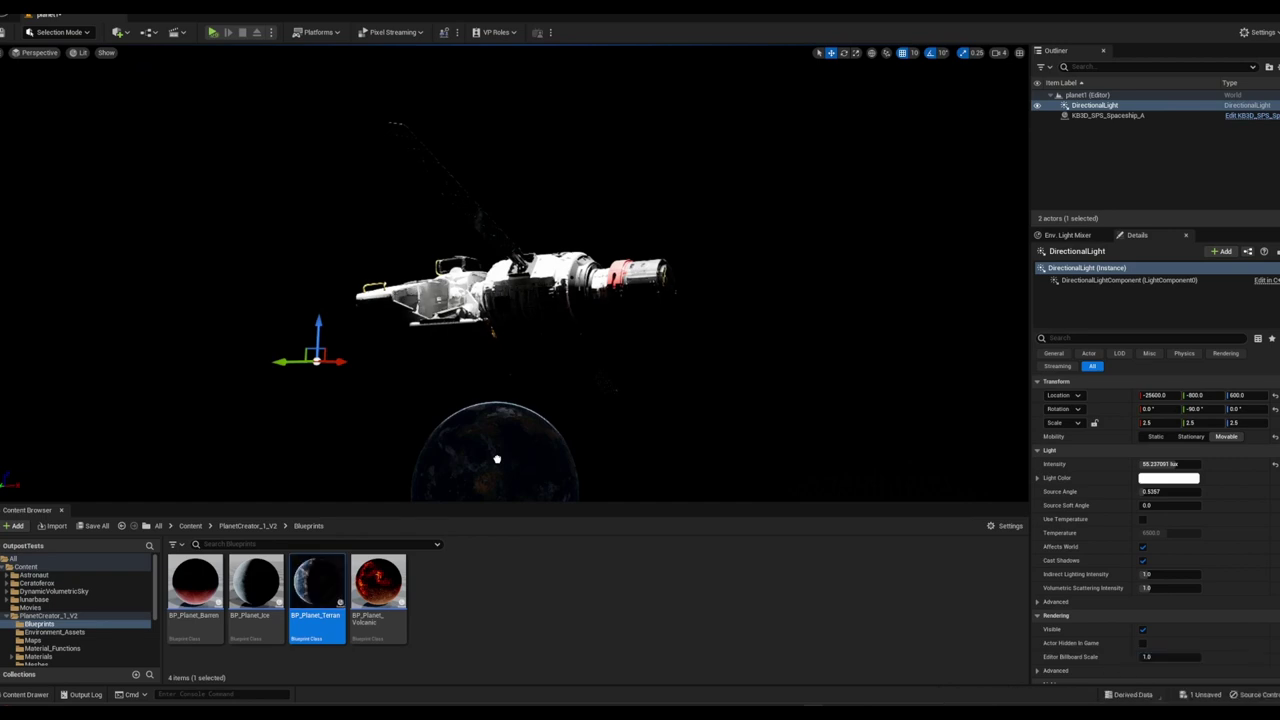
mouse_move(496, 450)
mouse_down()
mouse_move(446, 465)
mouse_move(478, 474)
mouse_up()
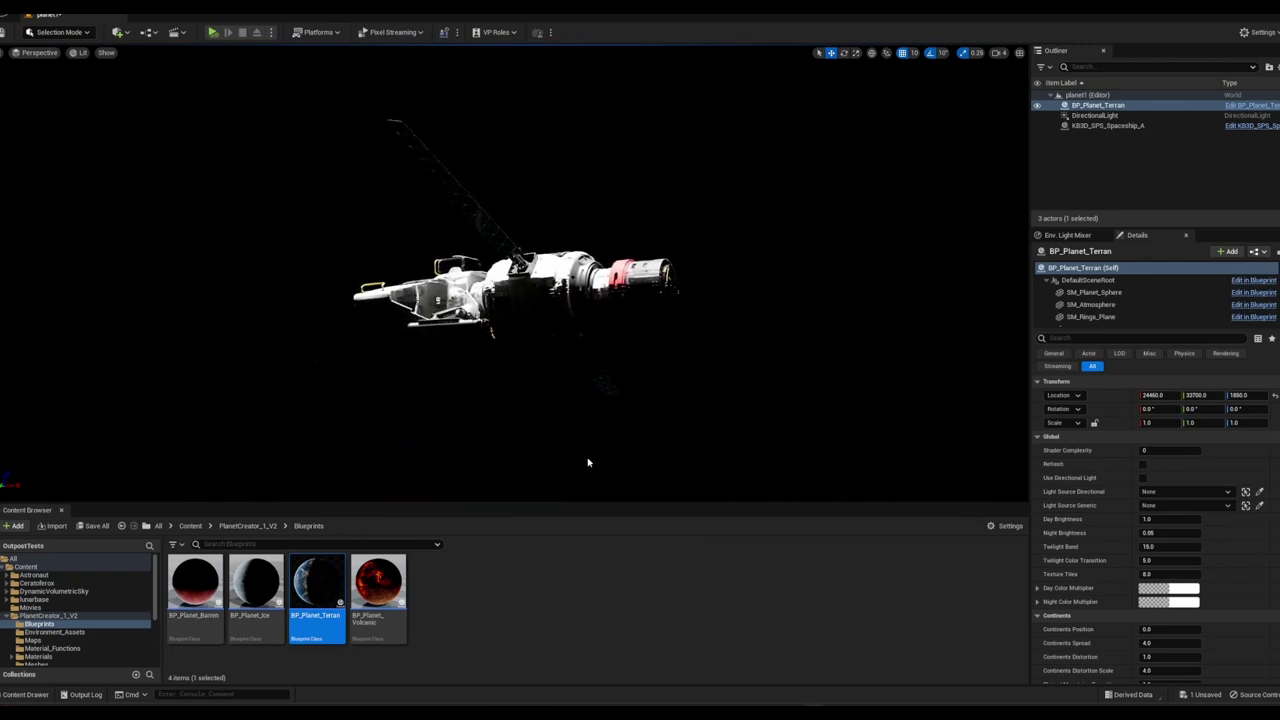
Move the planet to the right below the ship and copy its Location values
mouse_move(588, 463)
right_down()
mouse_move(595, 480)
mouse_move(620, 470)
mouse_move(342, 474)
right_up()
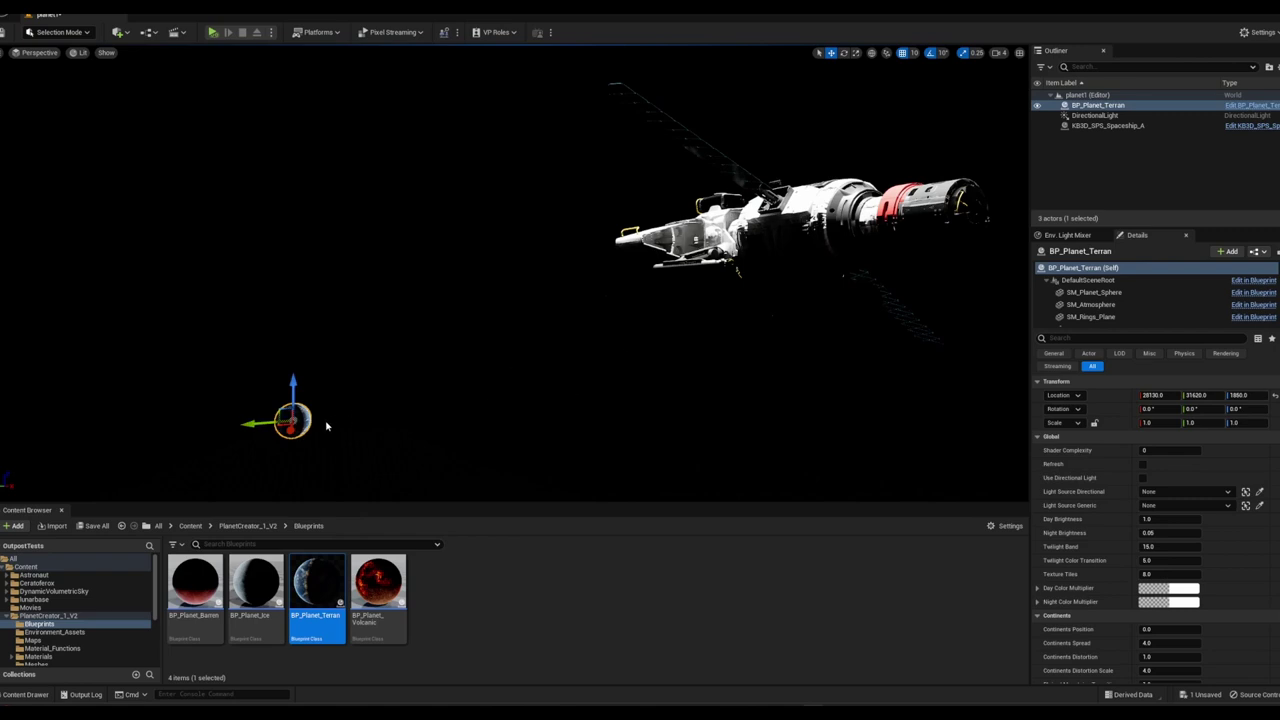
drag(256, 428, 712, 367)
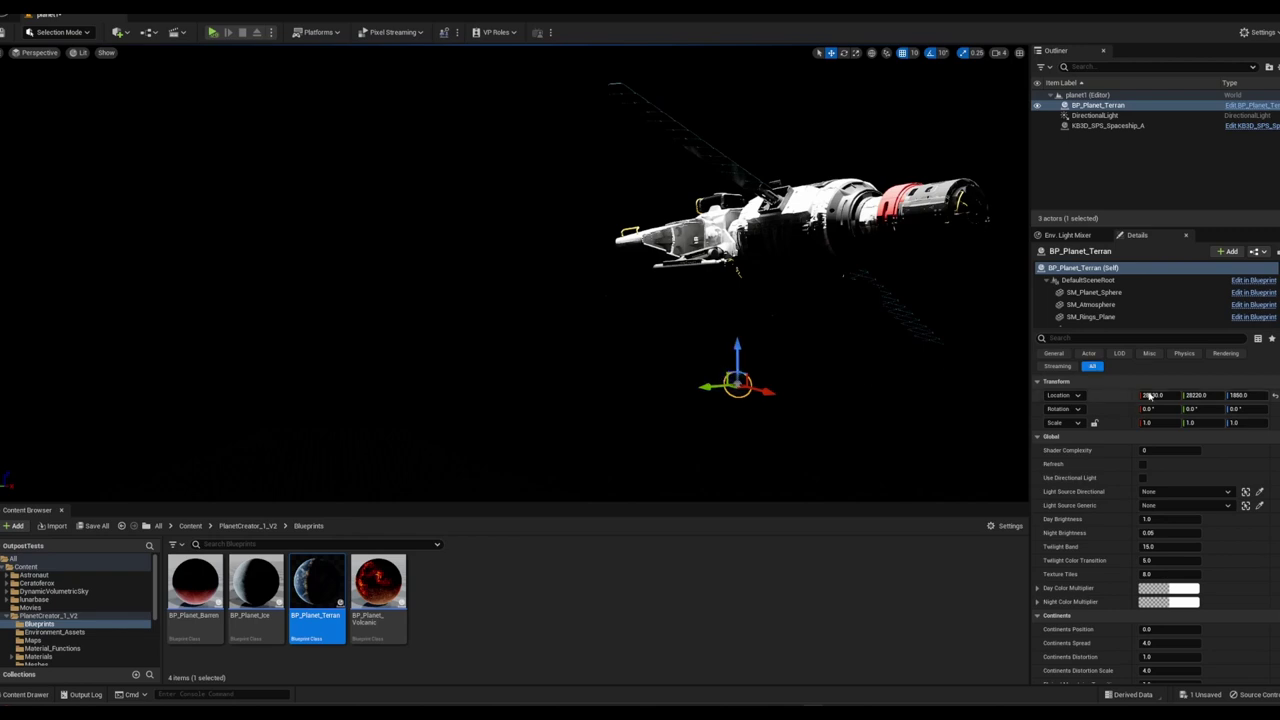
right_click(1068, 397)
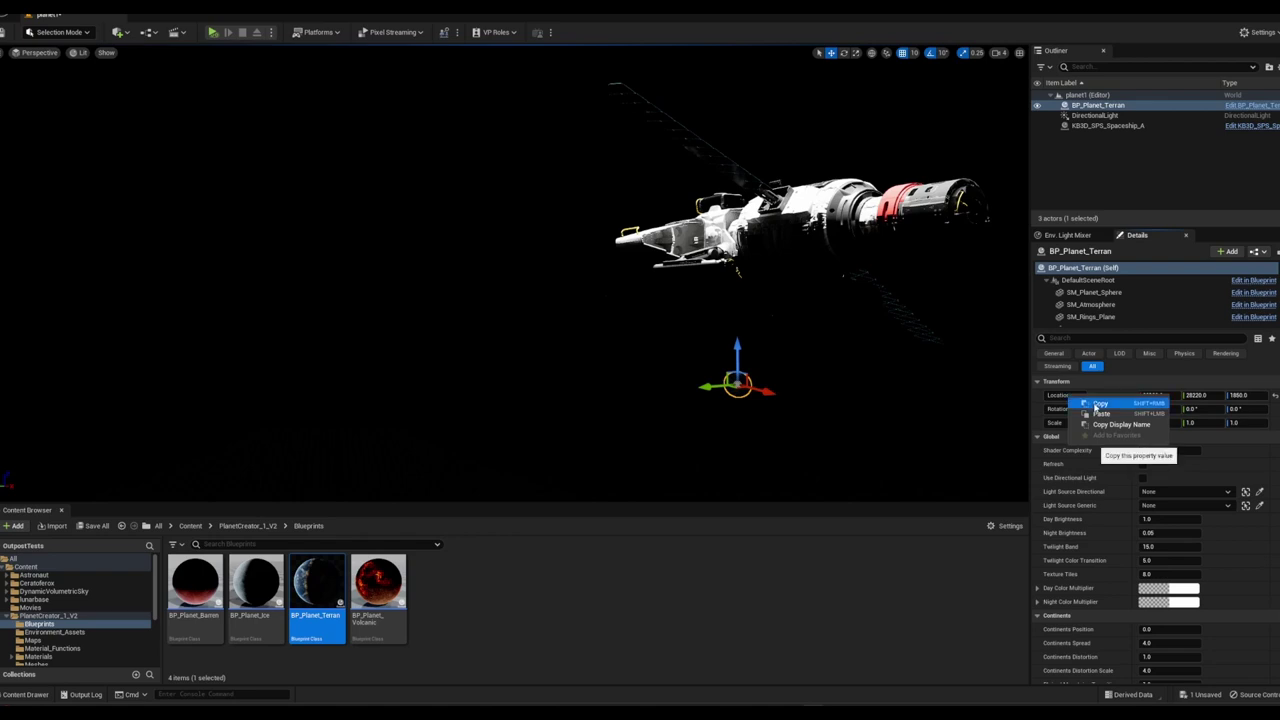
click(1089, 402)
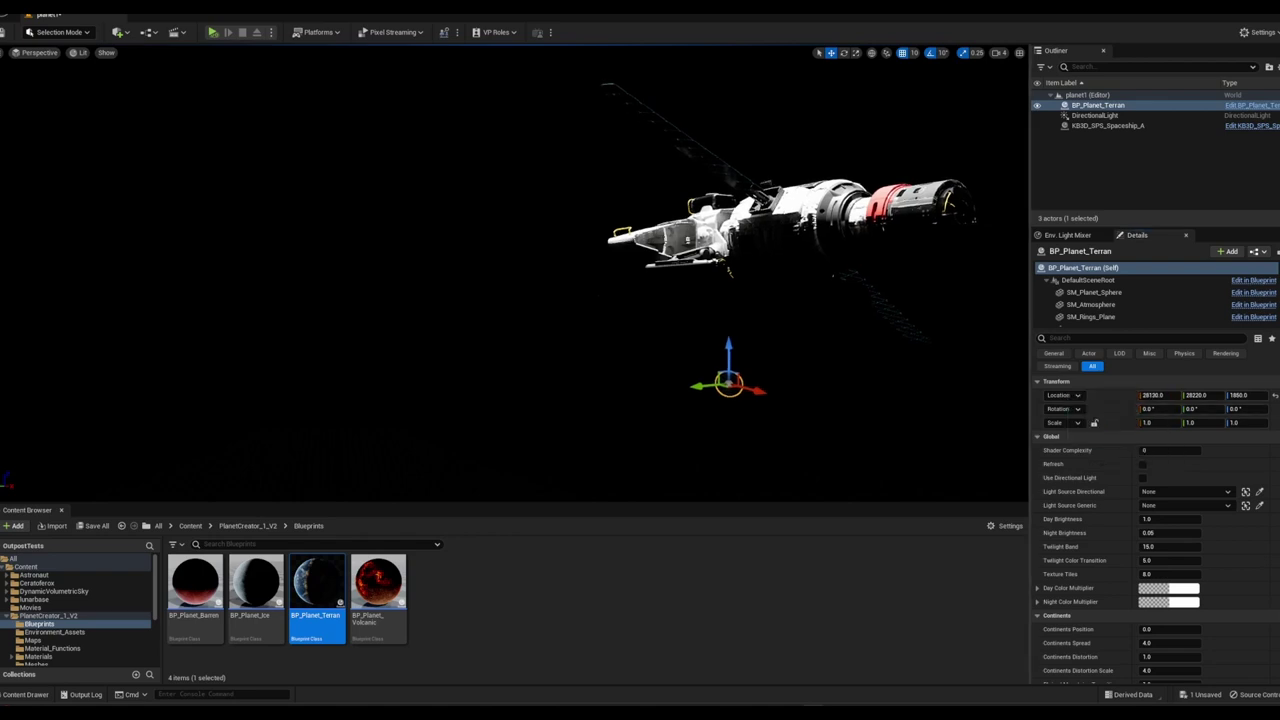
Paste the planet's Location onto the spaceship, then frame the planet to view both
click(1108, 125)
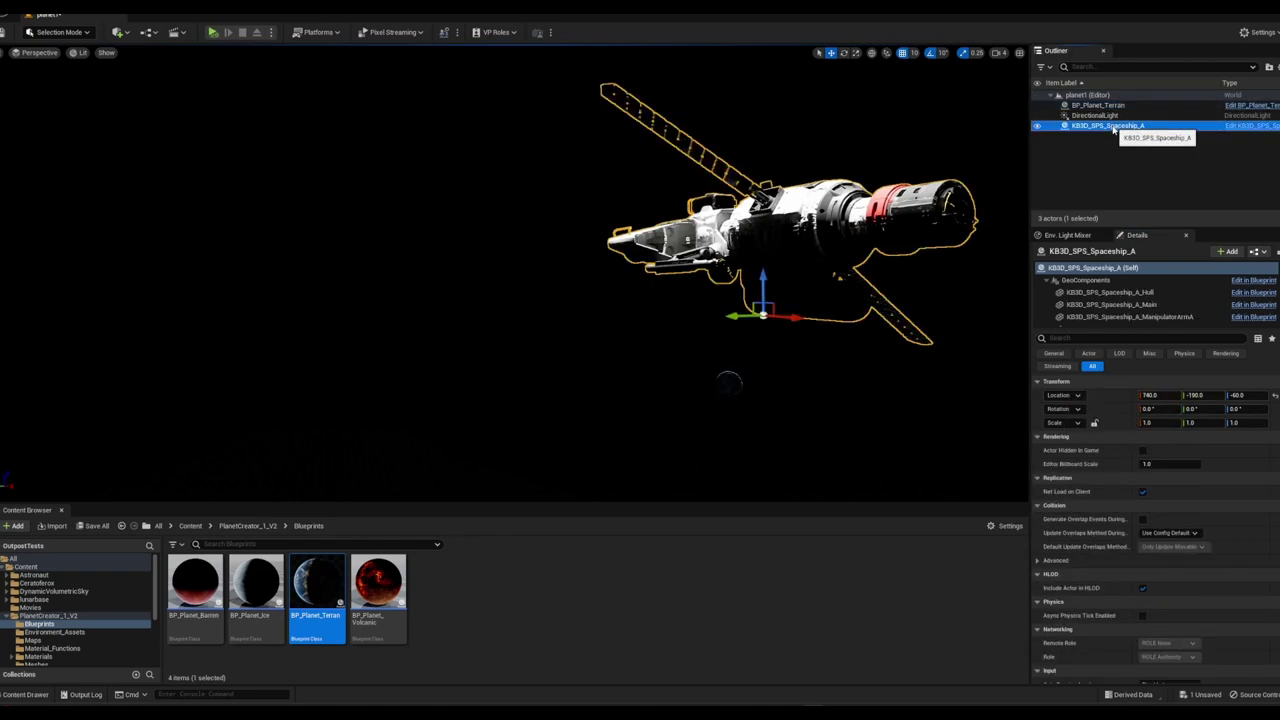
right_click(1055, 396)
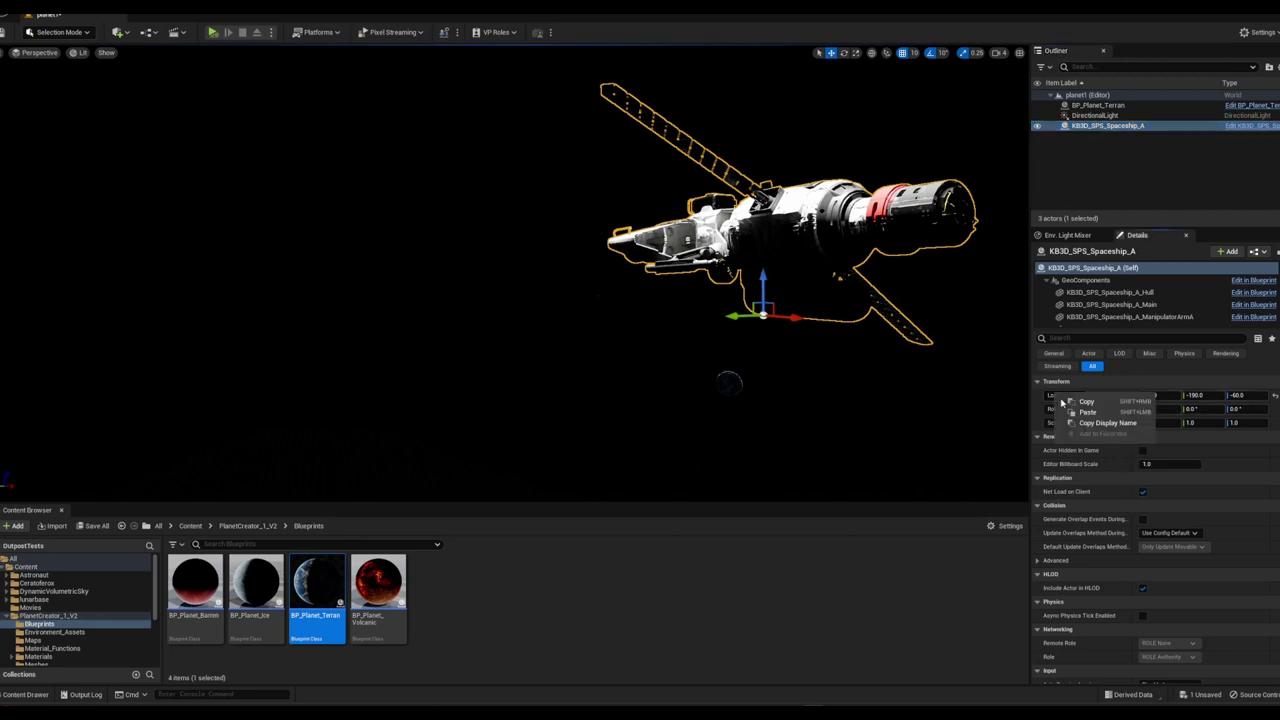
click(1087, 412)
right_drag(515, 270, 560, 300)
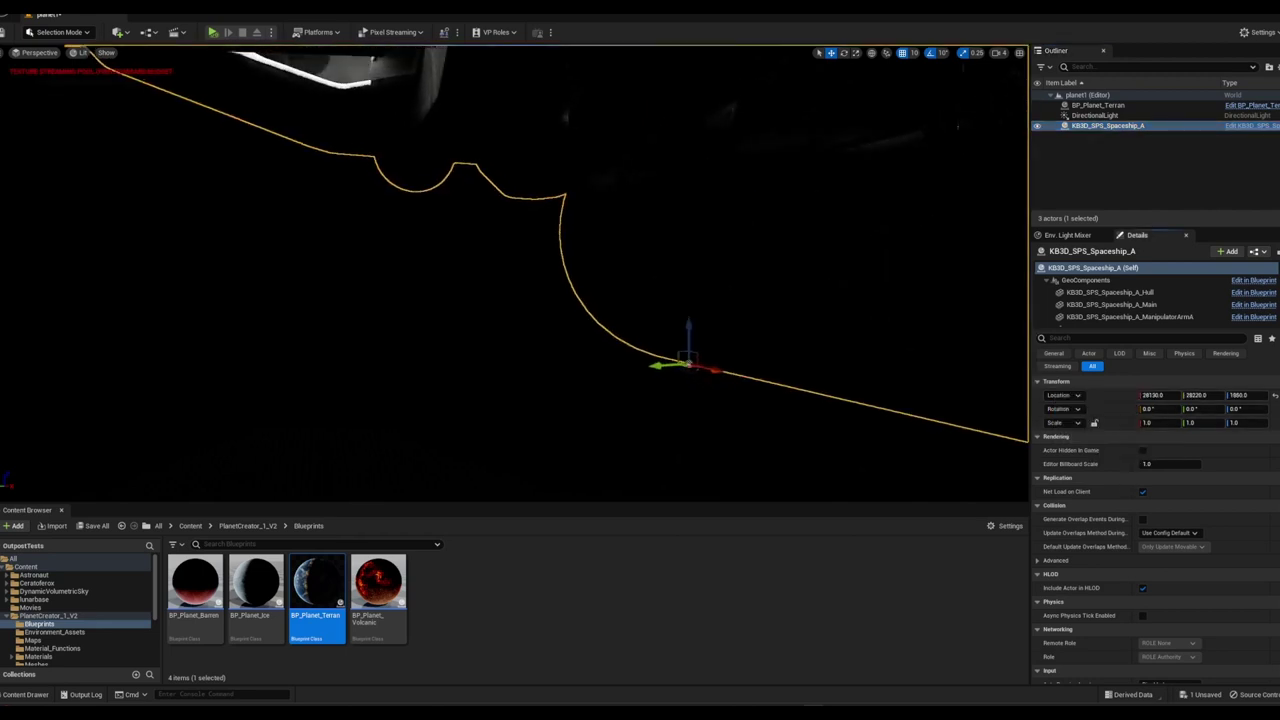
alt+drag(560, 300, 740, 300)
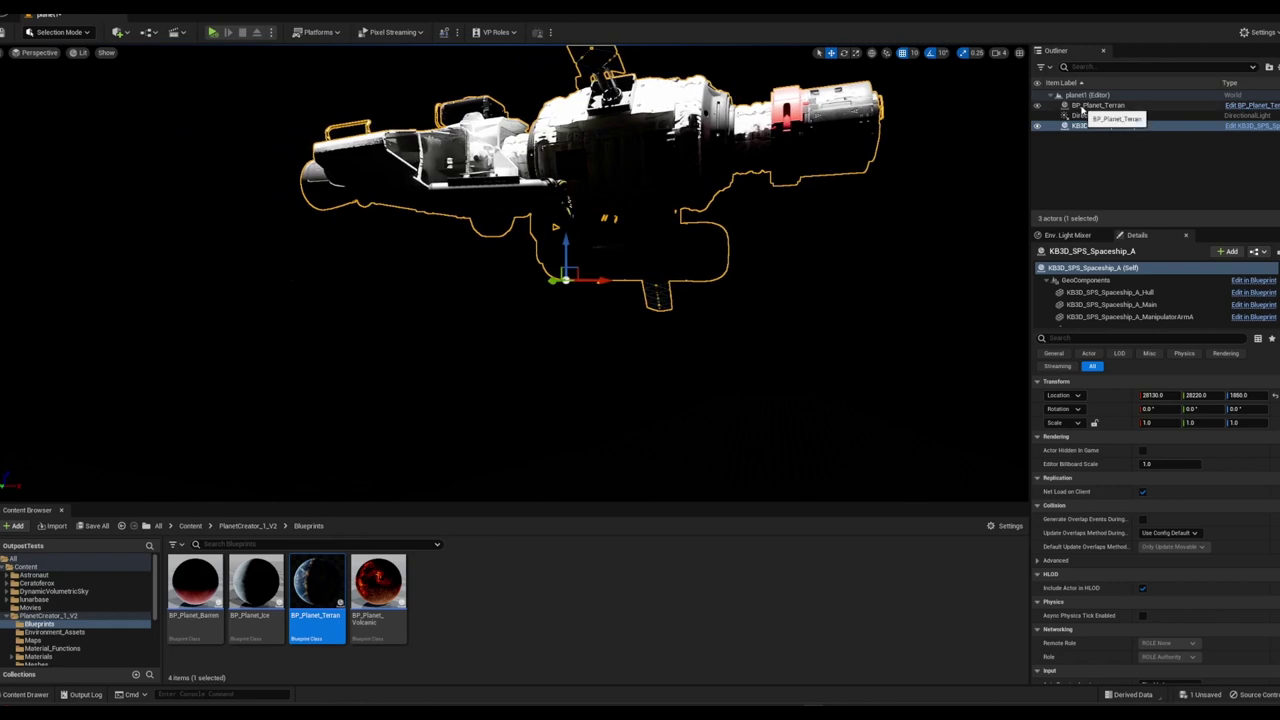
click(1082, 108)
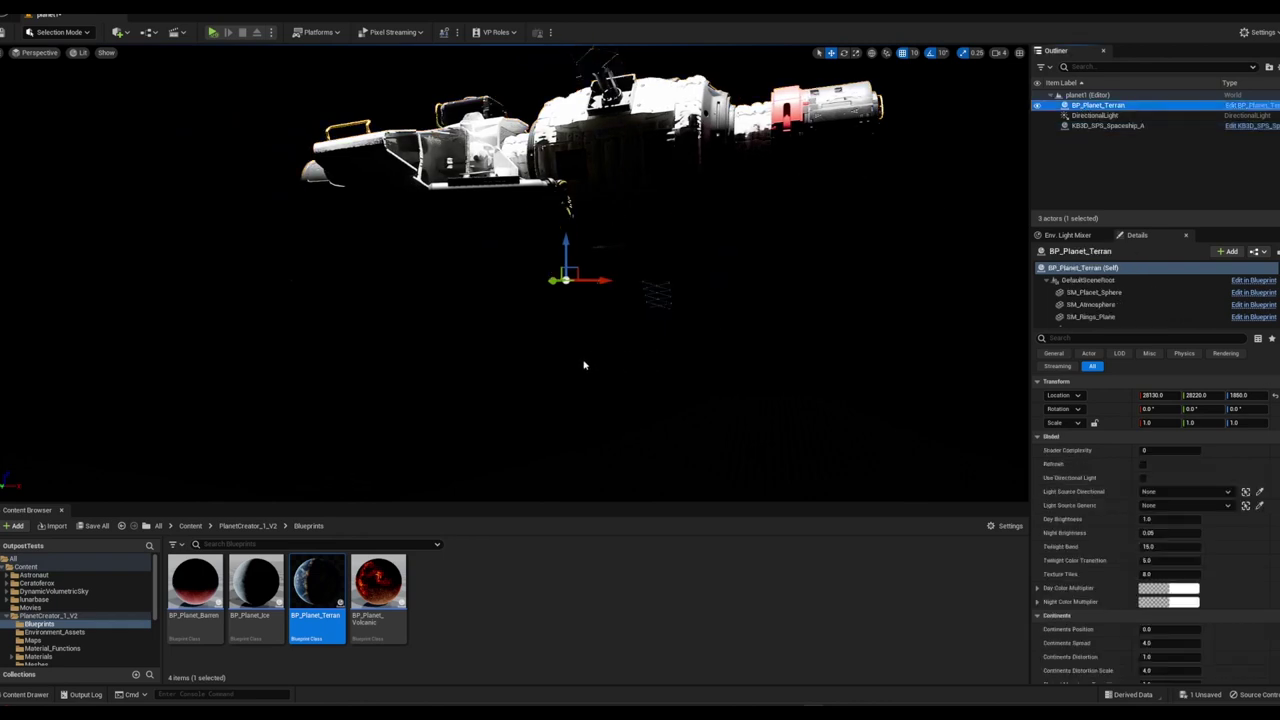
key(f)
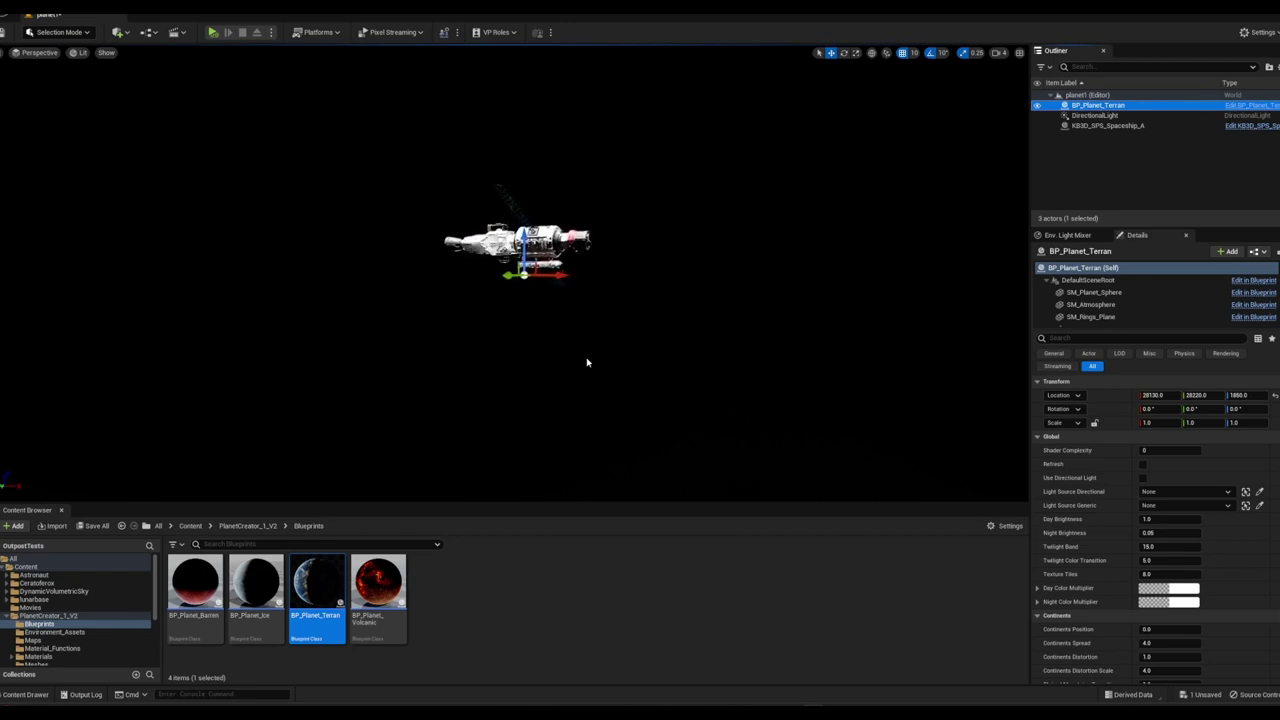
mouse_move(563, 326)
right_down()
mouse_move(480, 310)
mouse_move(563, 323)
right_up()
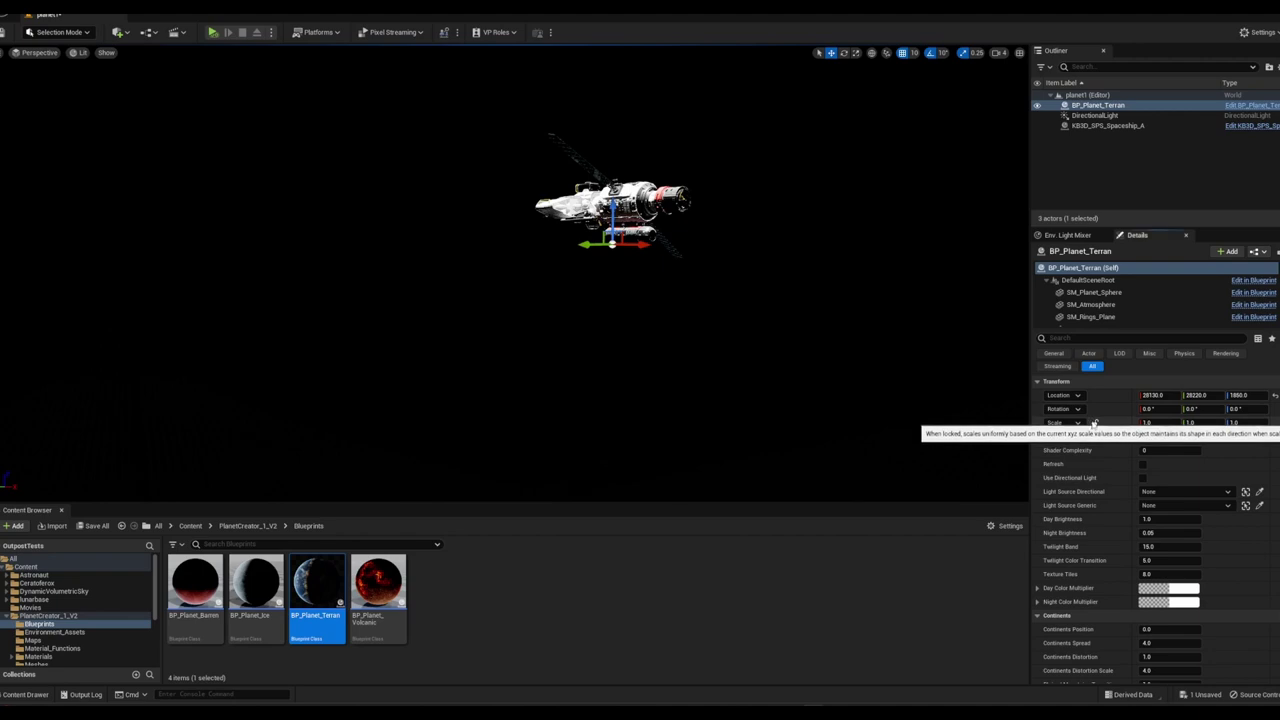
Lock uniform scale and set the planet's Scale to 100, then 1000
click(1094, 424)
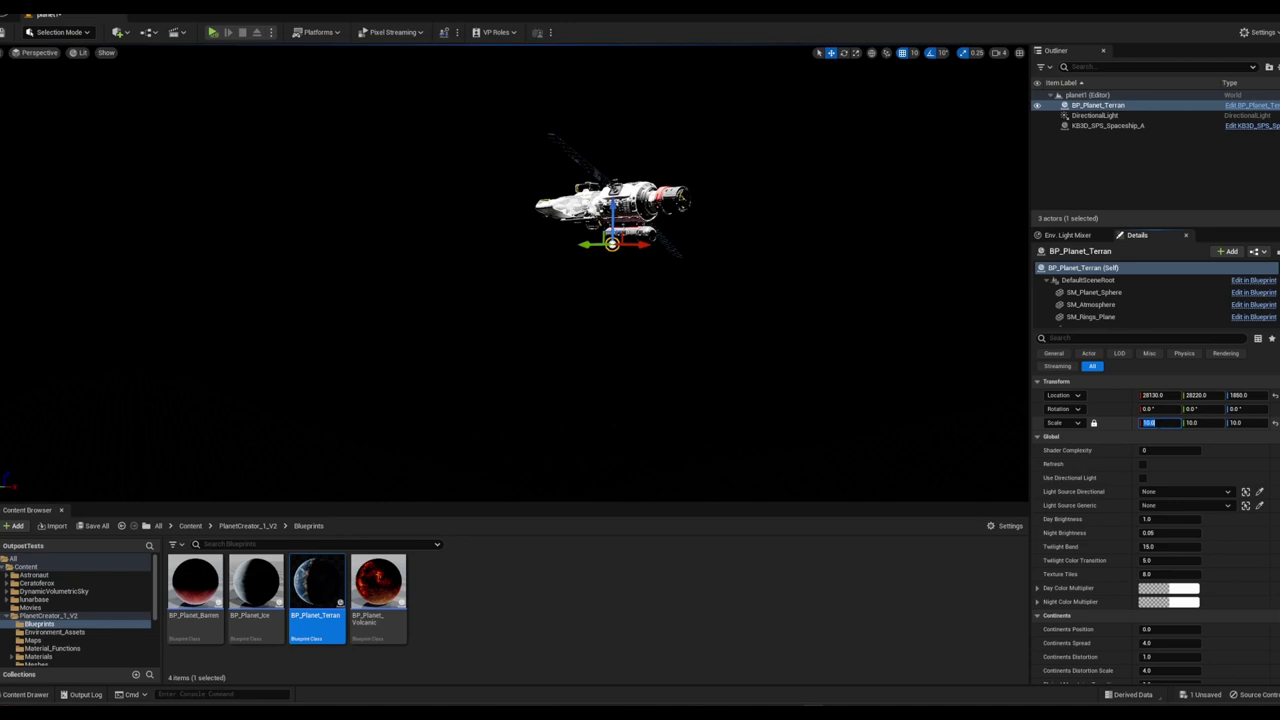
key(Return)
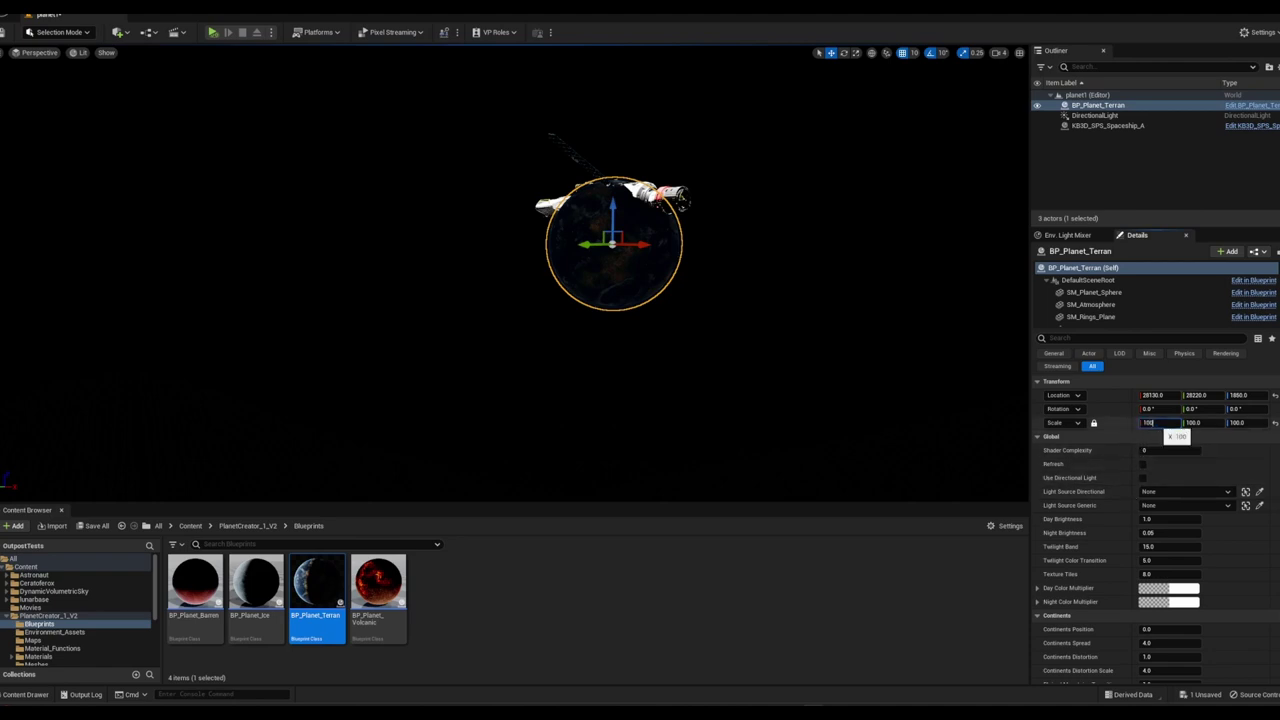
text(0.0)
key(Return)
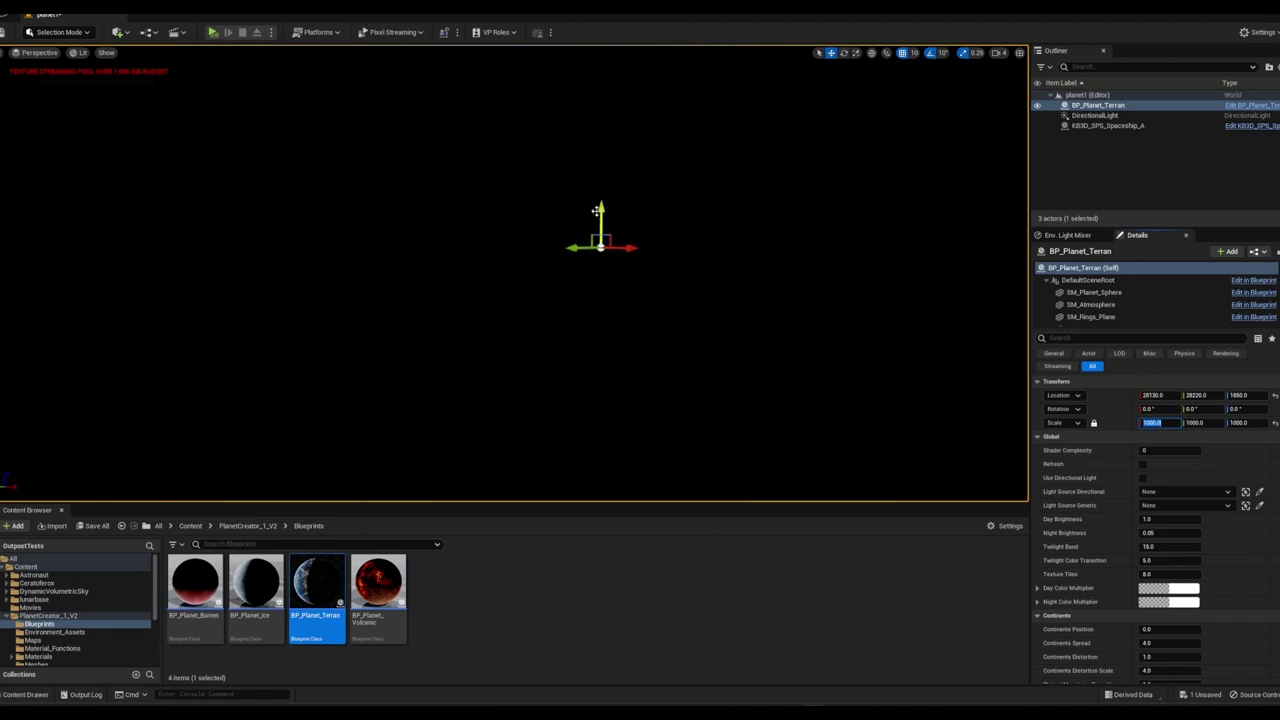
Drag the planet down on Z to about -100840 so the ship sits above its horizon
drag(603, 210, 597, 497)
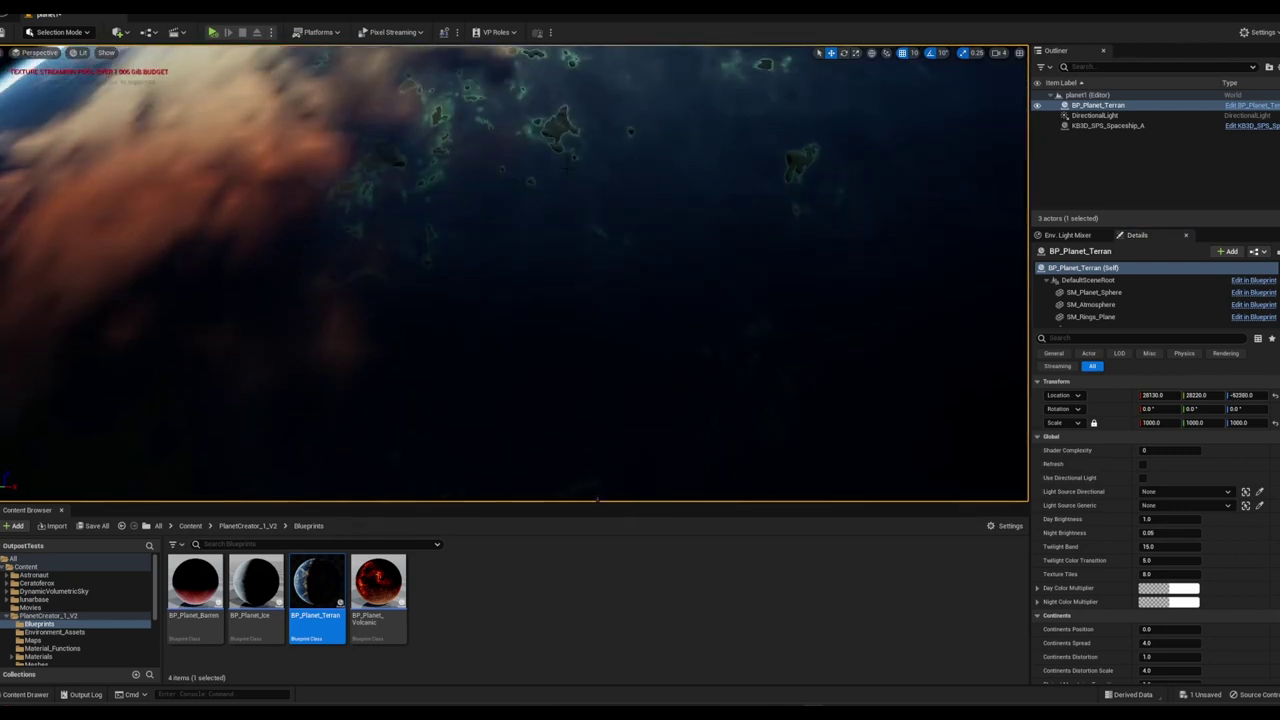
scroll(512, 270, down, 10)
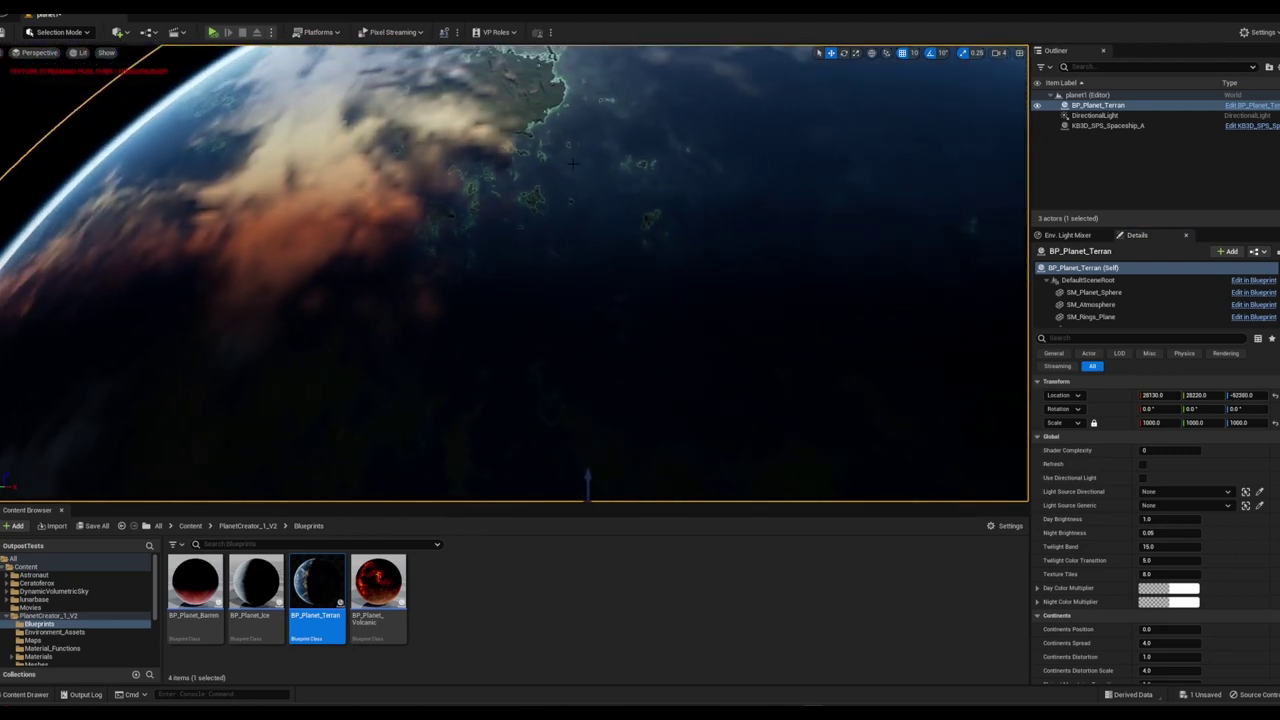
scroll(512, 270, down, 3)
scroll(512, 270, down, 3)
scroll(512, 270, down, 3)
scroll(512, 270, down, 3)
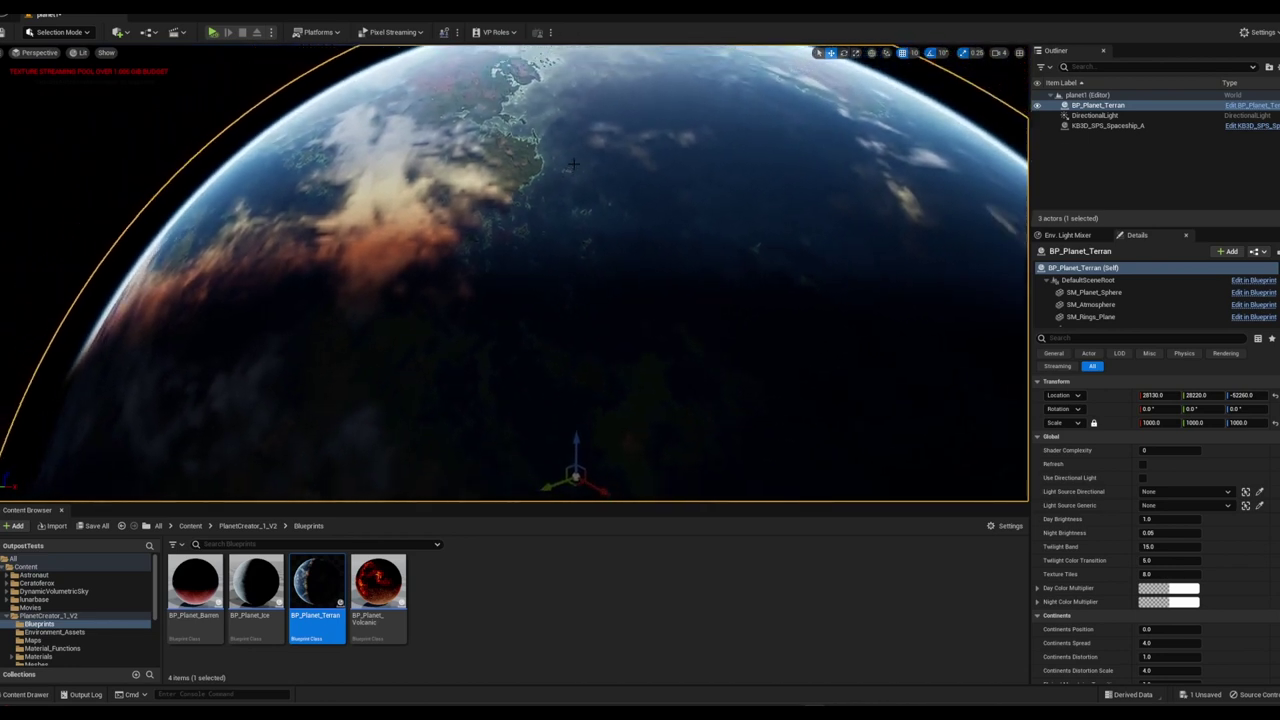
scroll(573, 163, down, 2)
scroll(573, 163, down, 2)
scroll(573, 163, down, 2)
scroll(573, 163, down, 2)
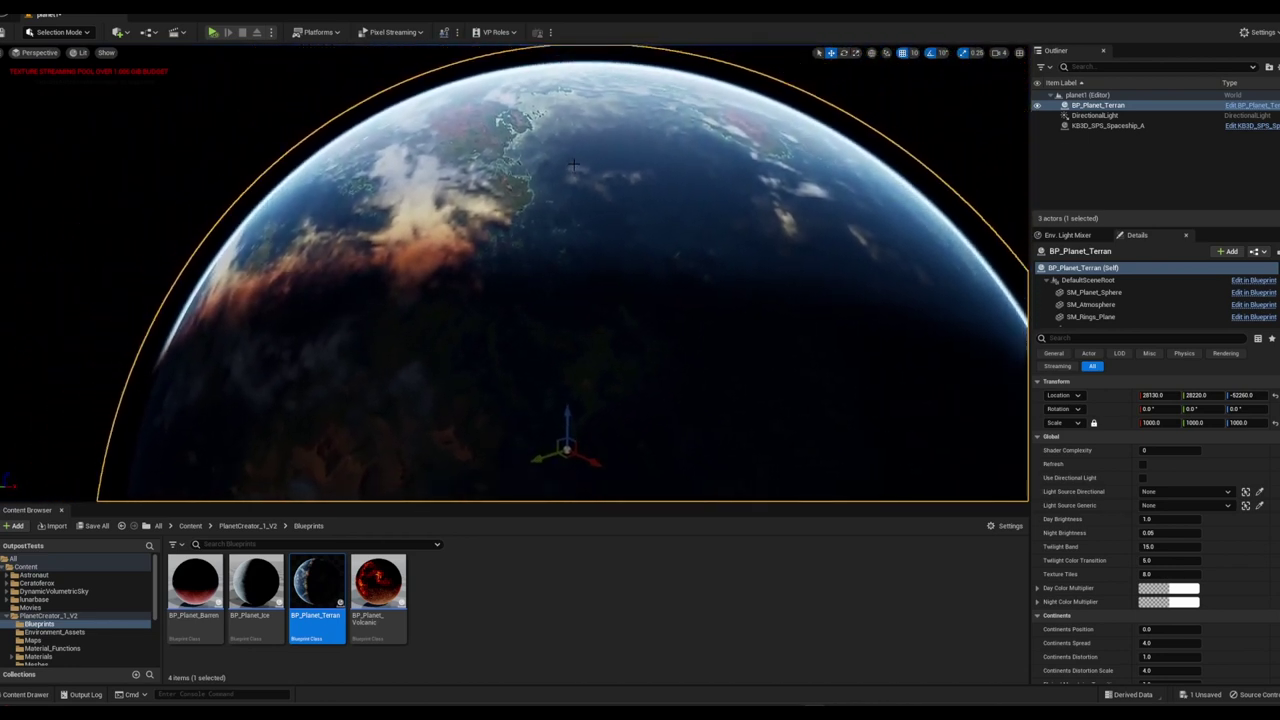
scroll(573, 163, down, 2)
scroll(573, 163, down, 2)
scroll(573, 163, down, 2)
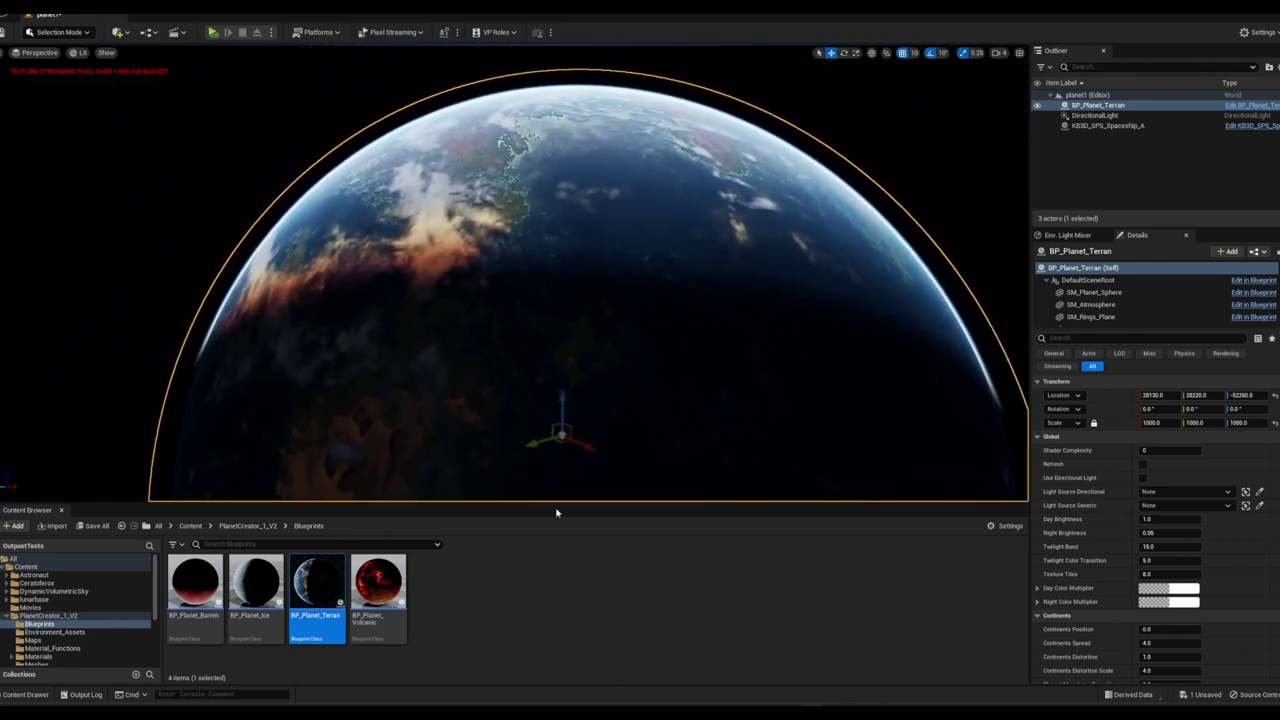
drag(561, 399, 561, 497)
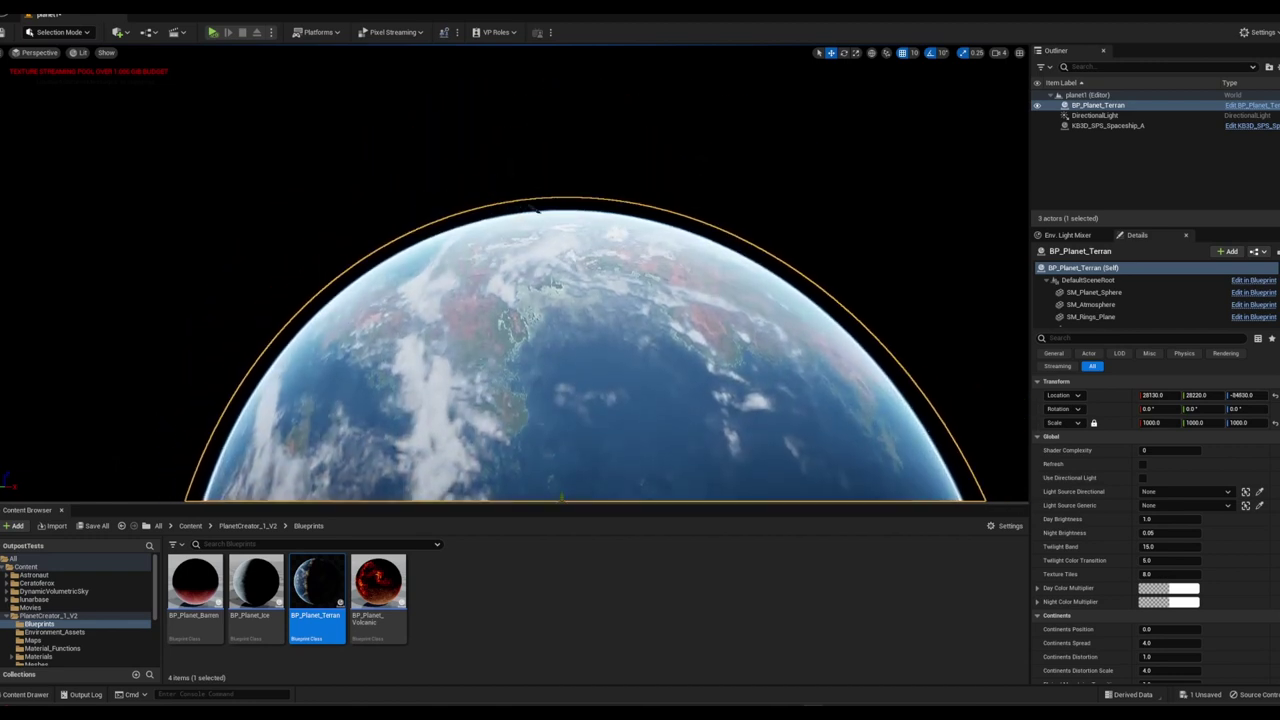
scroll(561, 366, down, 1)
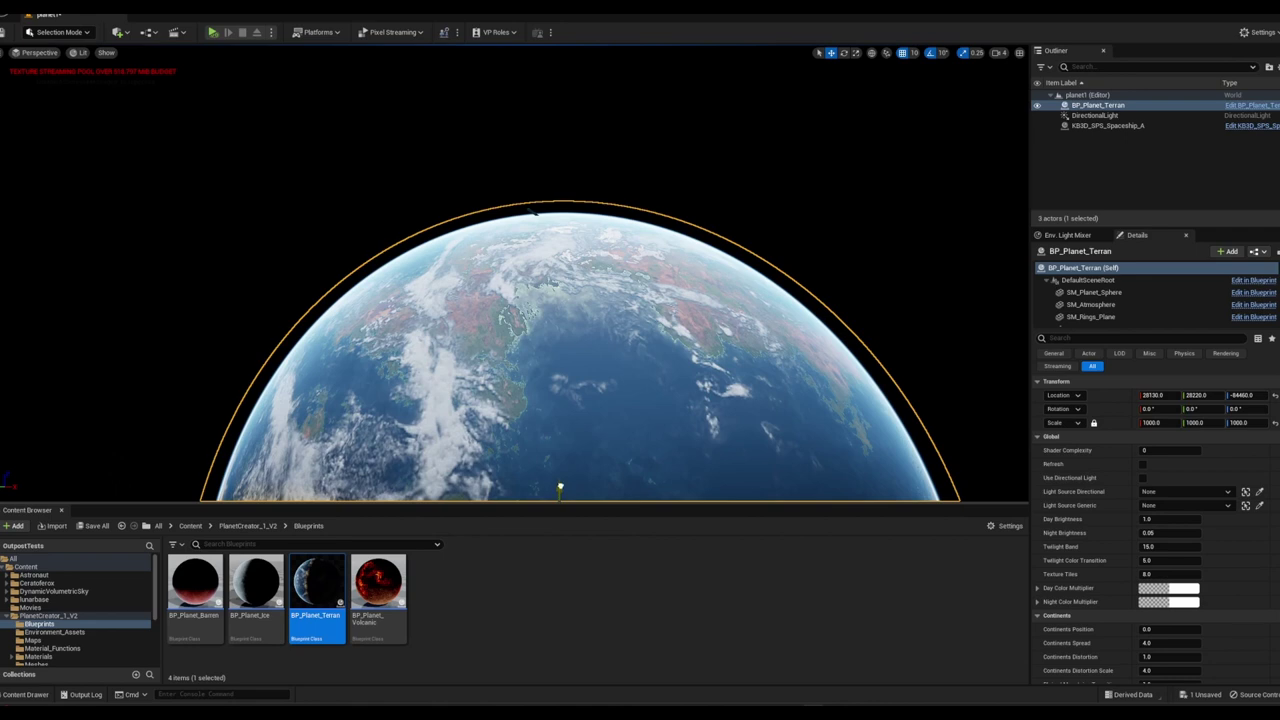
drag(561, 490, 577, 408)
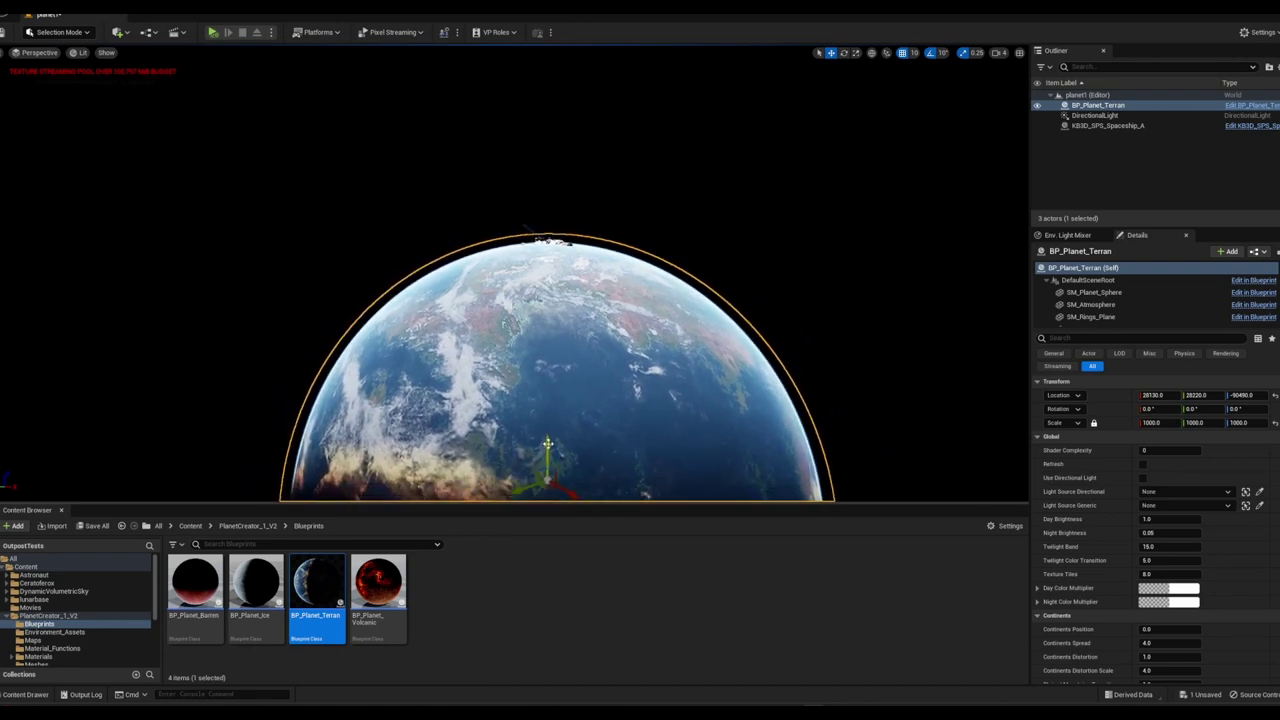
mouse_move(548, 444)
mouse_down()
mouse_move(551, 464)
mouse_move(555, 402)
mouse_up()
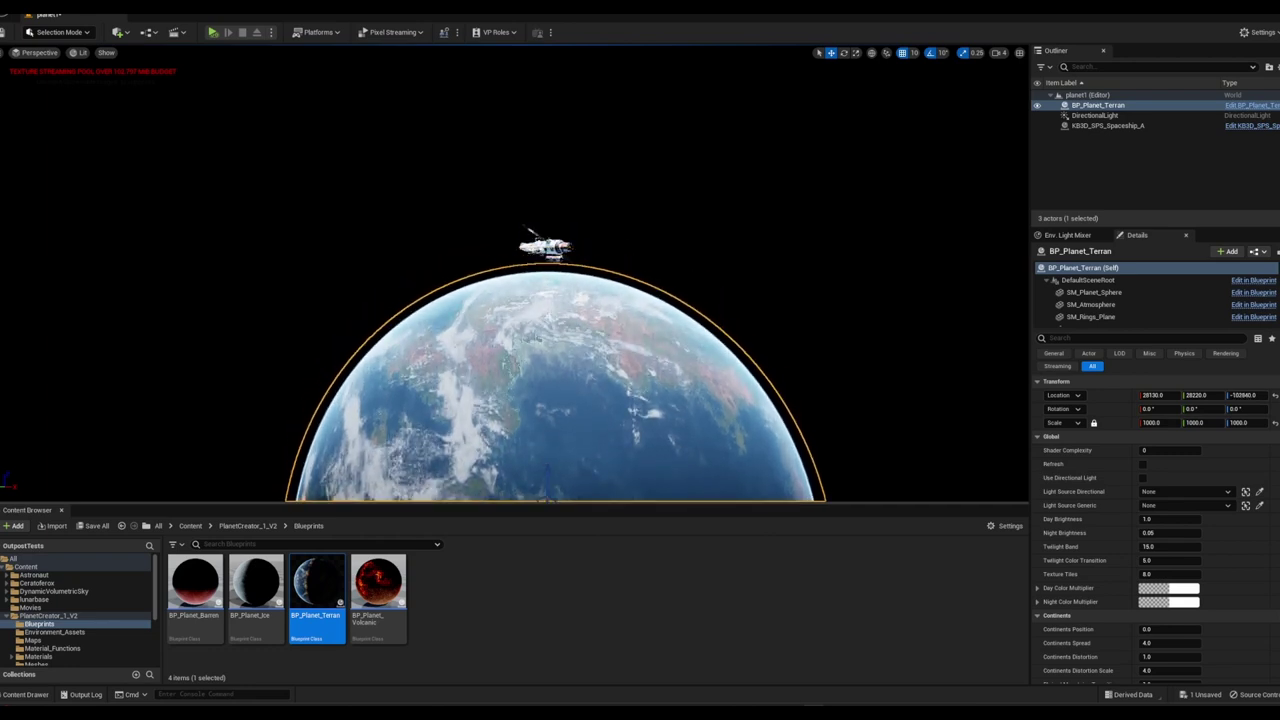
Select the spaceship and move it along X and Y over the planet
click(545, 245)
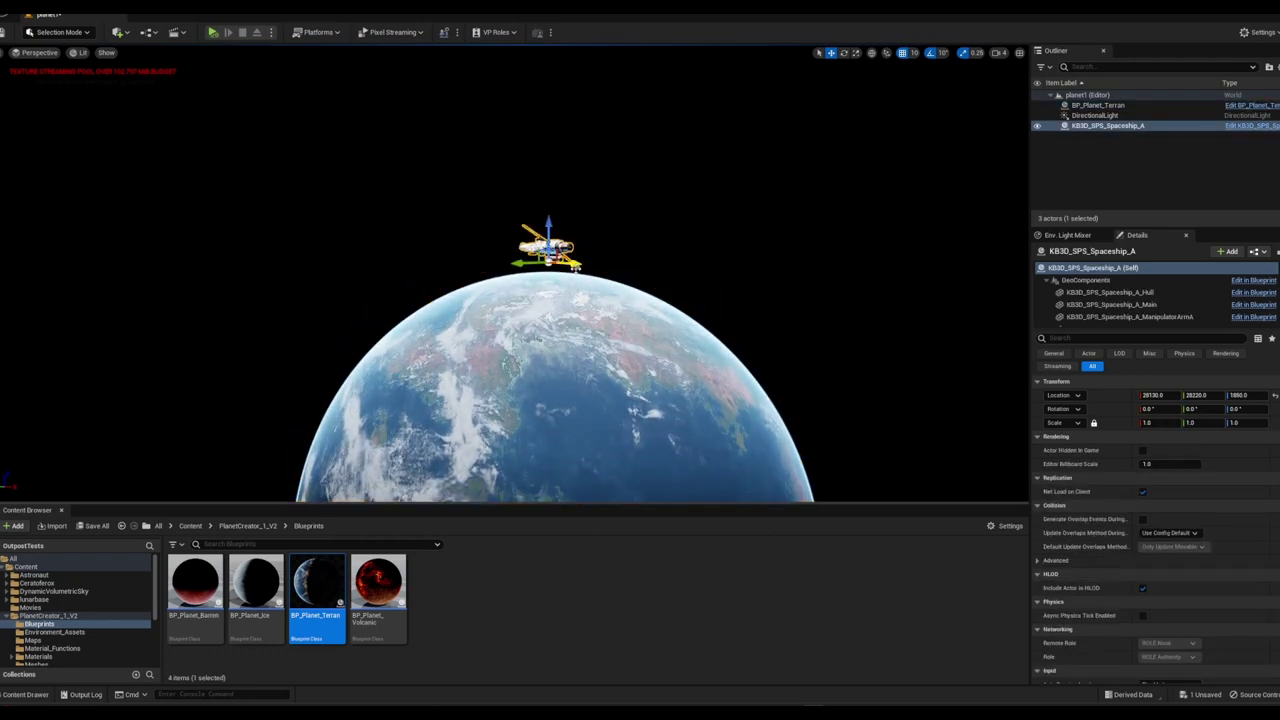
drag(585, 264, 842, 287)
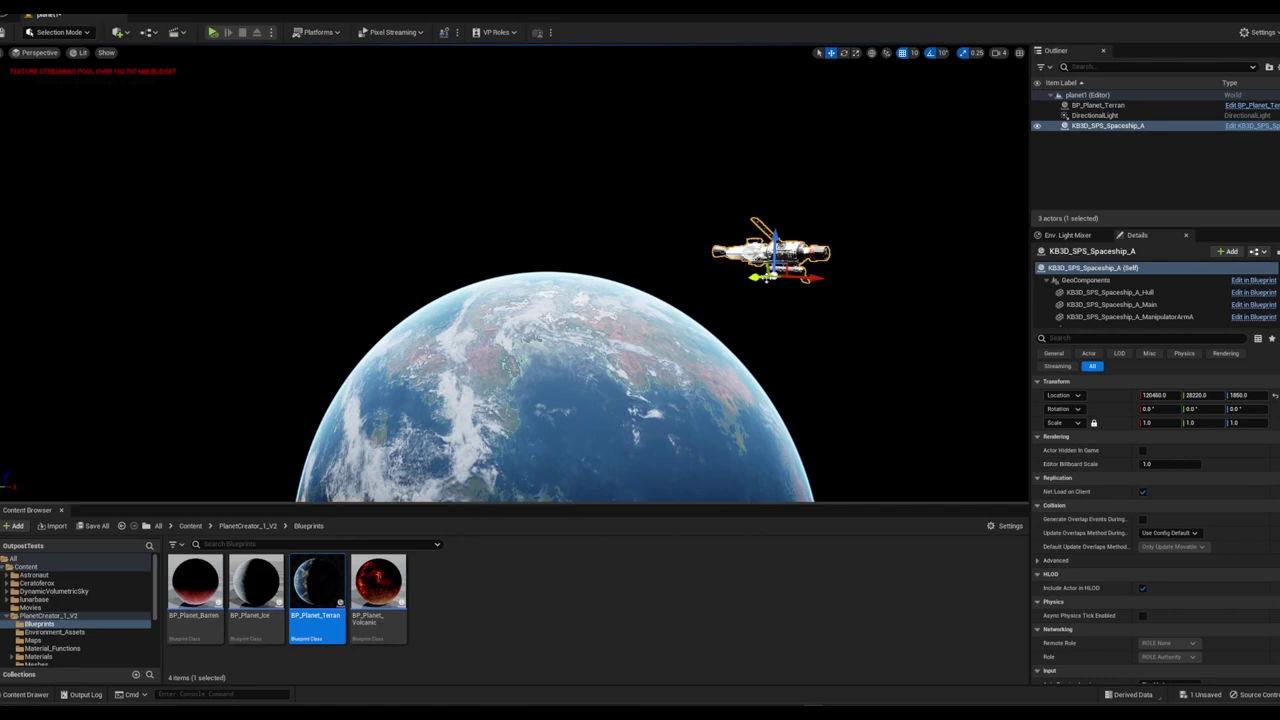
mouse_move(758, 277)
mouse_down()
mouse_move(432, 323)
mouse_move(456, 317)
mouse_up()
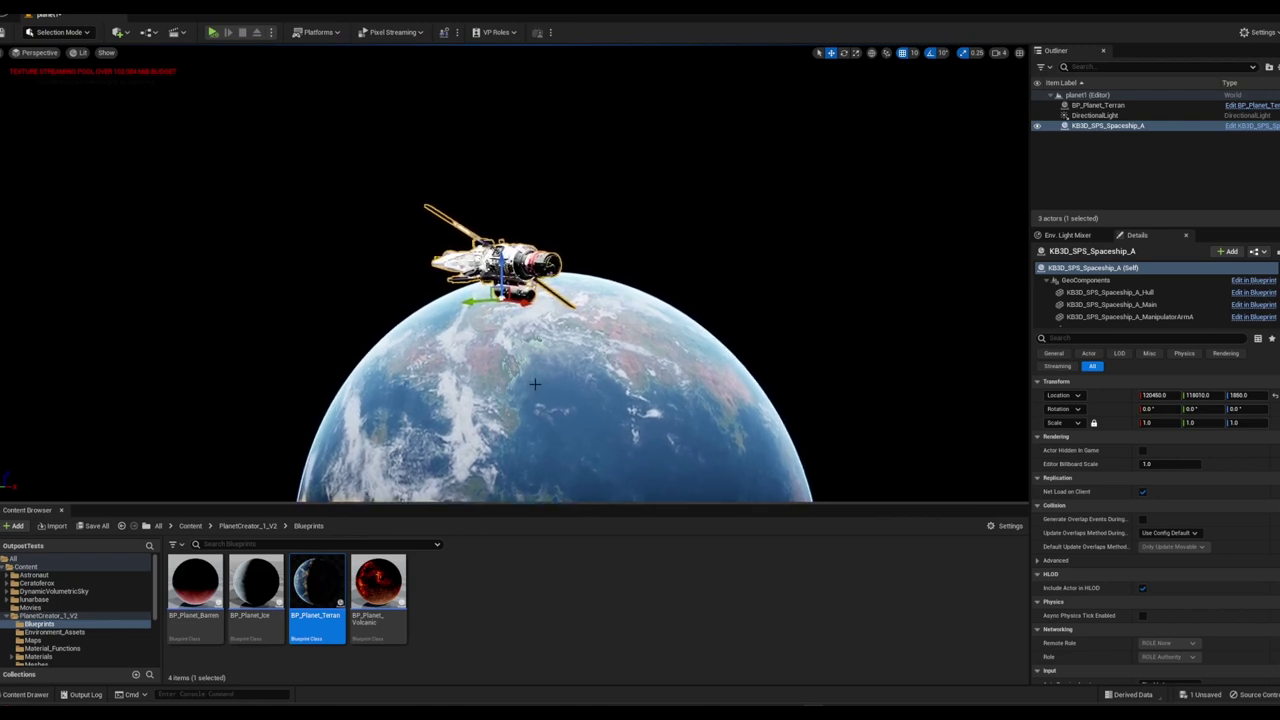
scroll(535, 383, up, 5)
scroll(535, 383, up, 2)
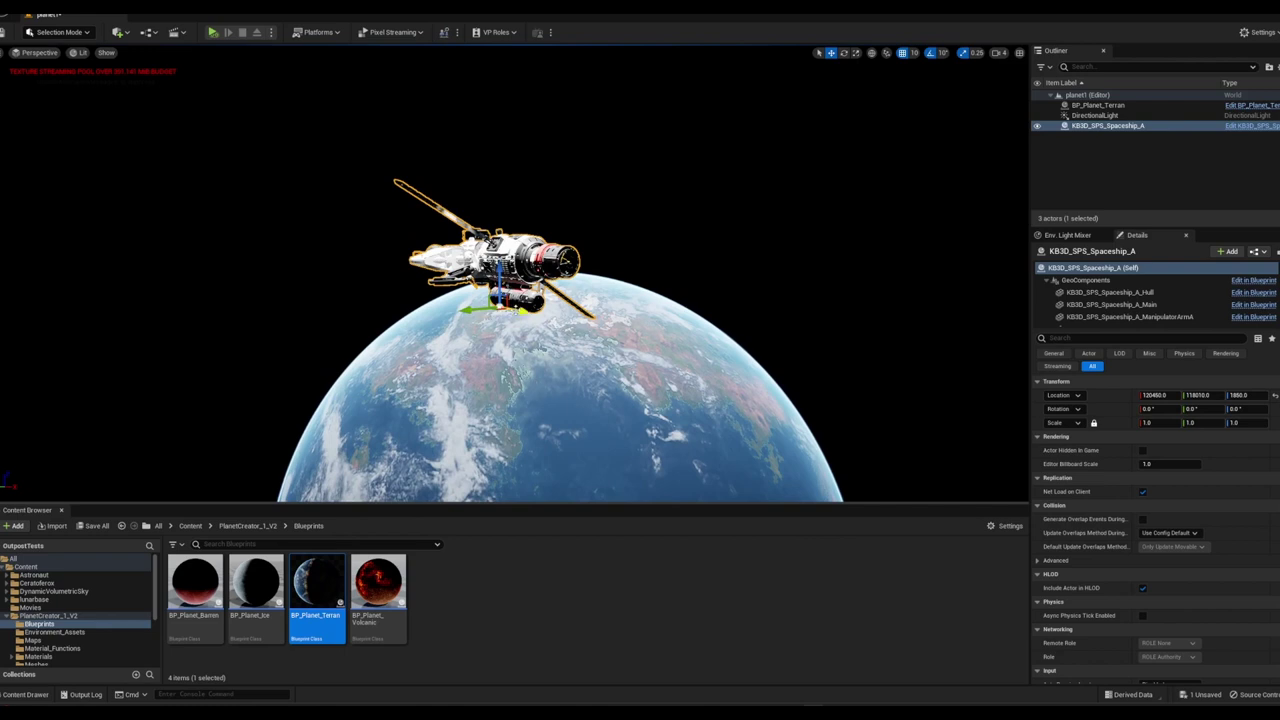
Fine-tune the spaceship's placement over the planet's face and scale it to 0.4
drag(1155, 395, 1100, 395)
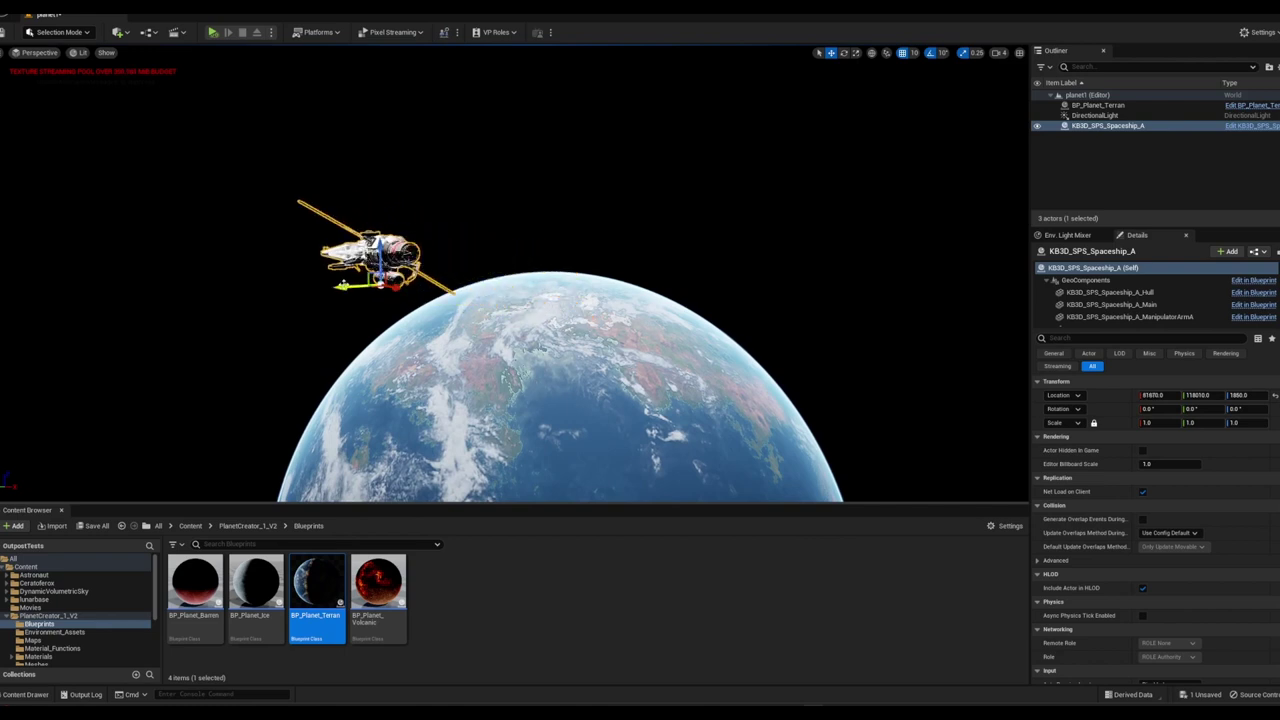
drag(1197, 395, 1150, 395)
mouse_move(1240, 395)
mouse_down()
mouse_move(1200, 395)
mouse_move(1250, 395)
mouse_up()
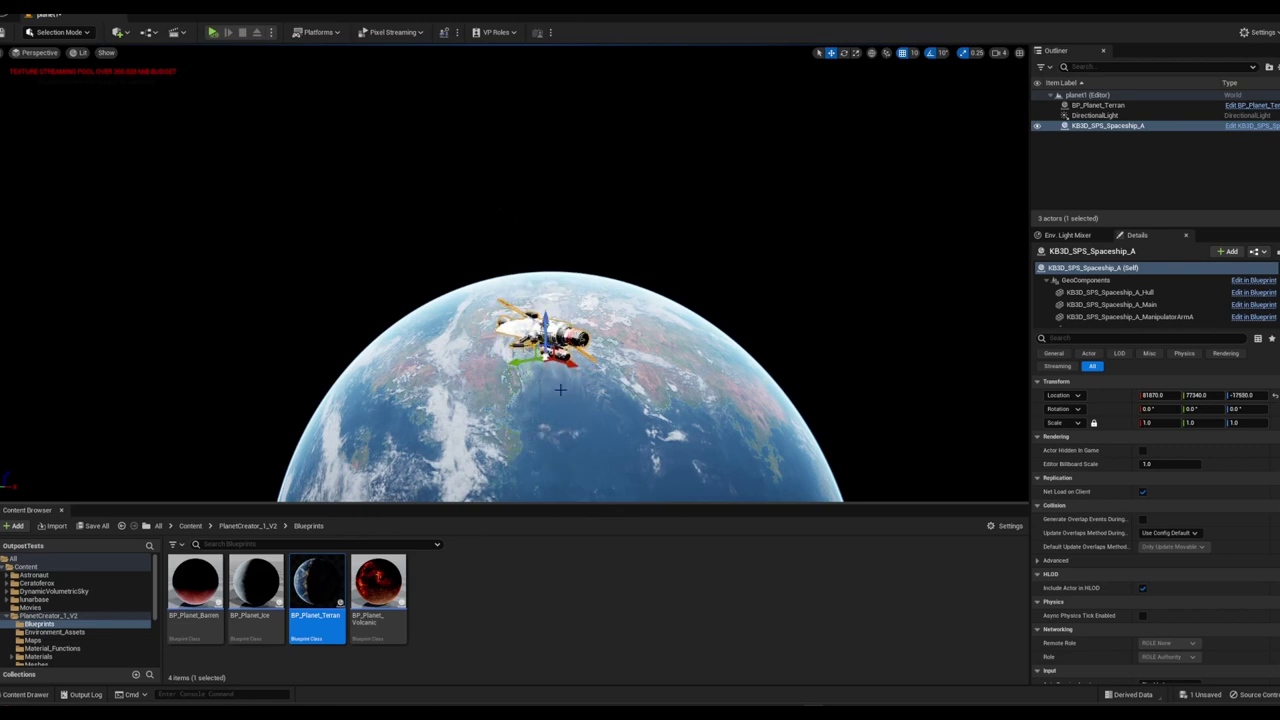
scroll(560, 389, up, 1)
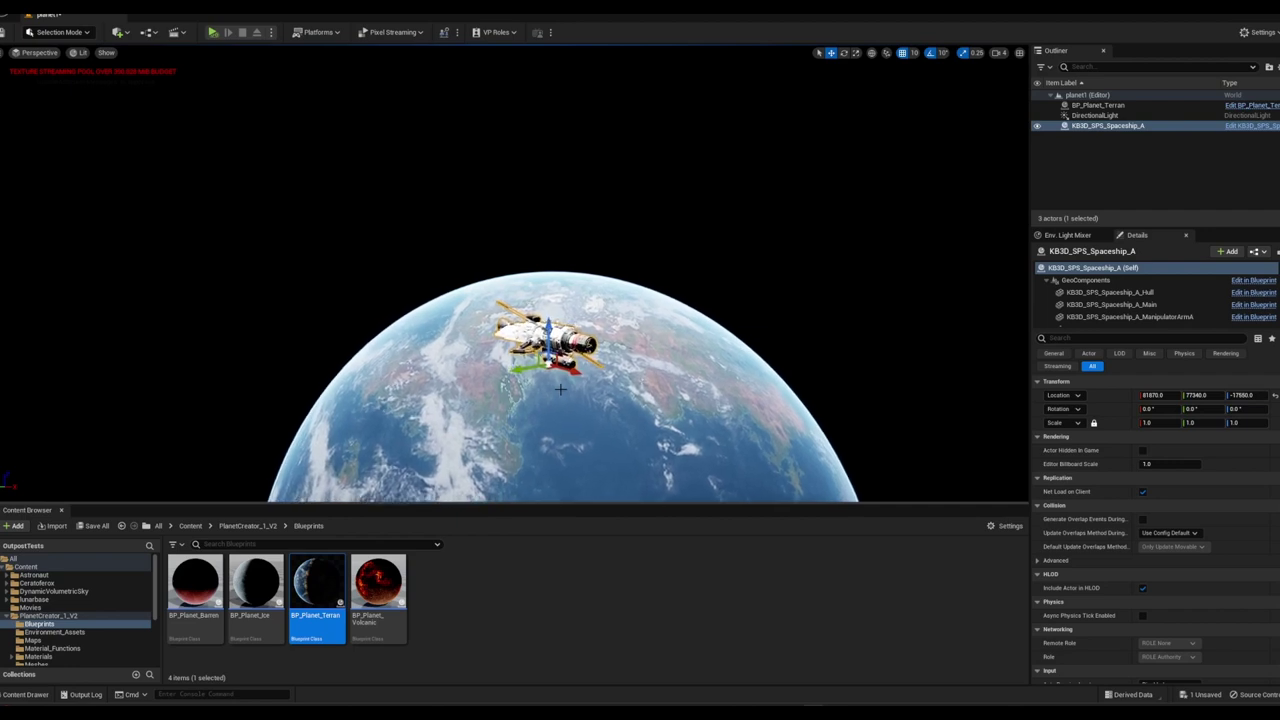
scroll(560, 389, up, 2)
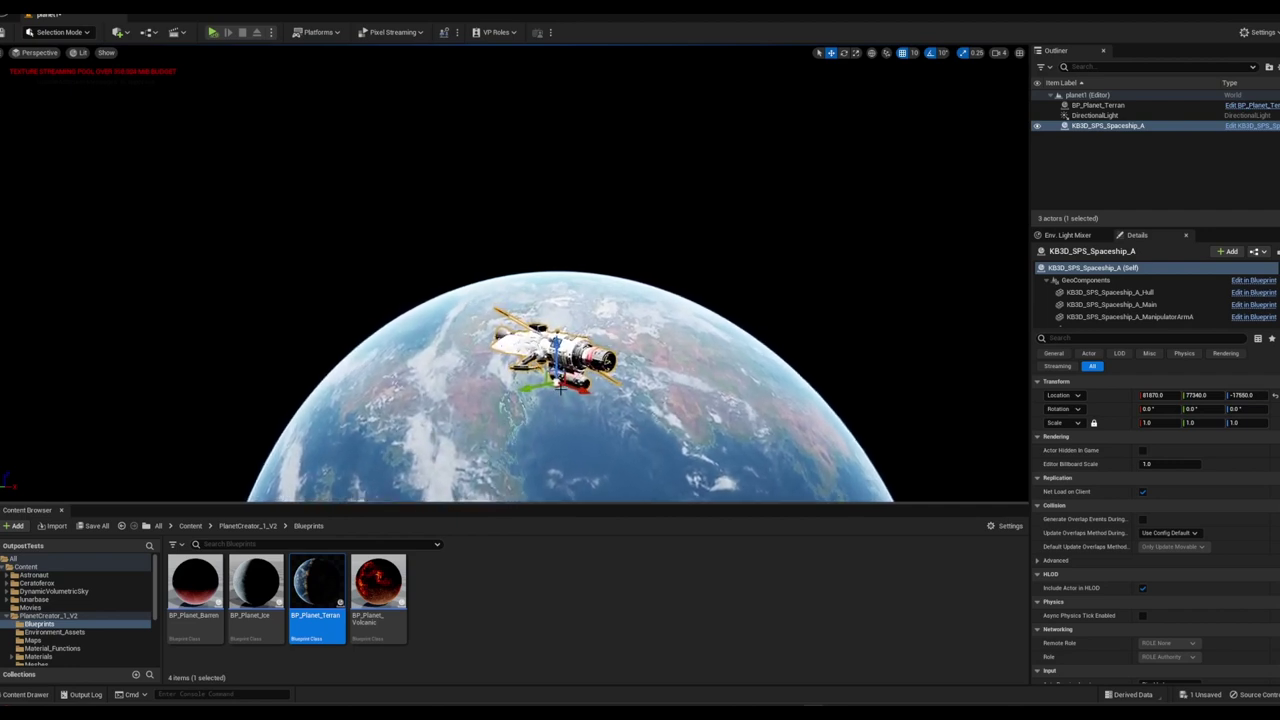
scroll(560, 389, up, 1)
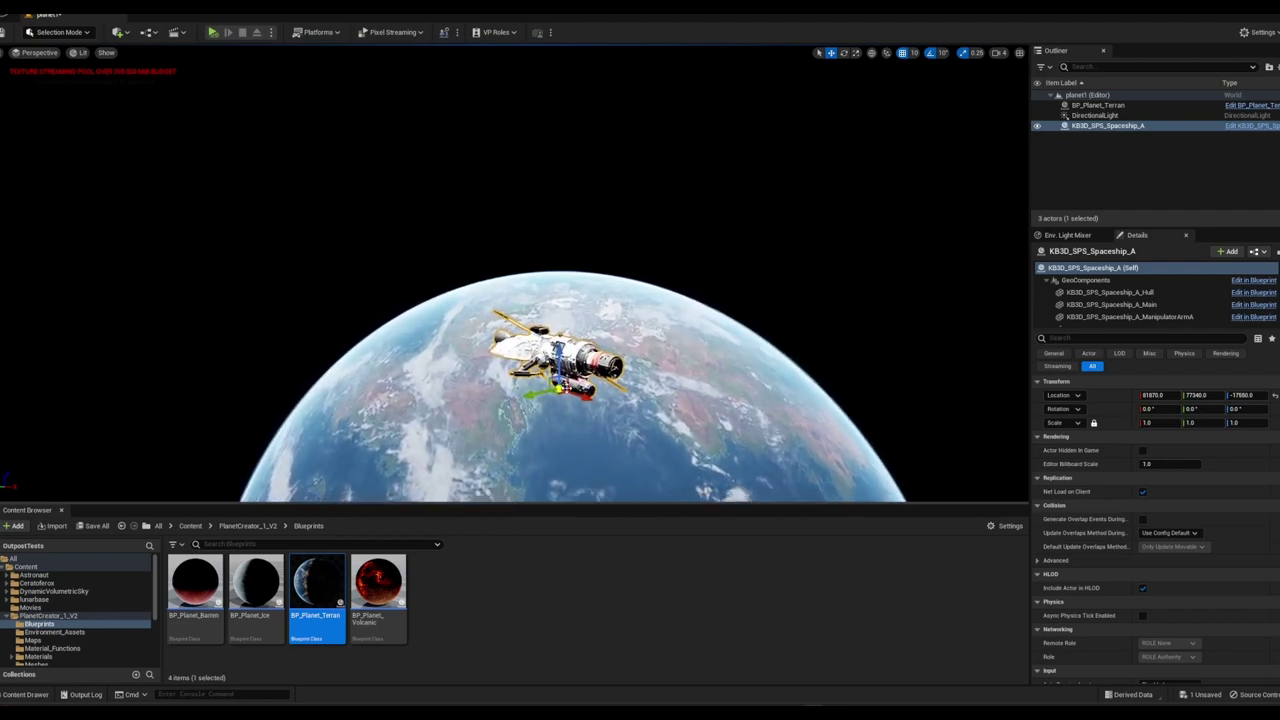
scroll(566, 388, down, 2)
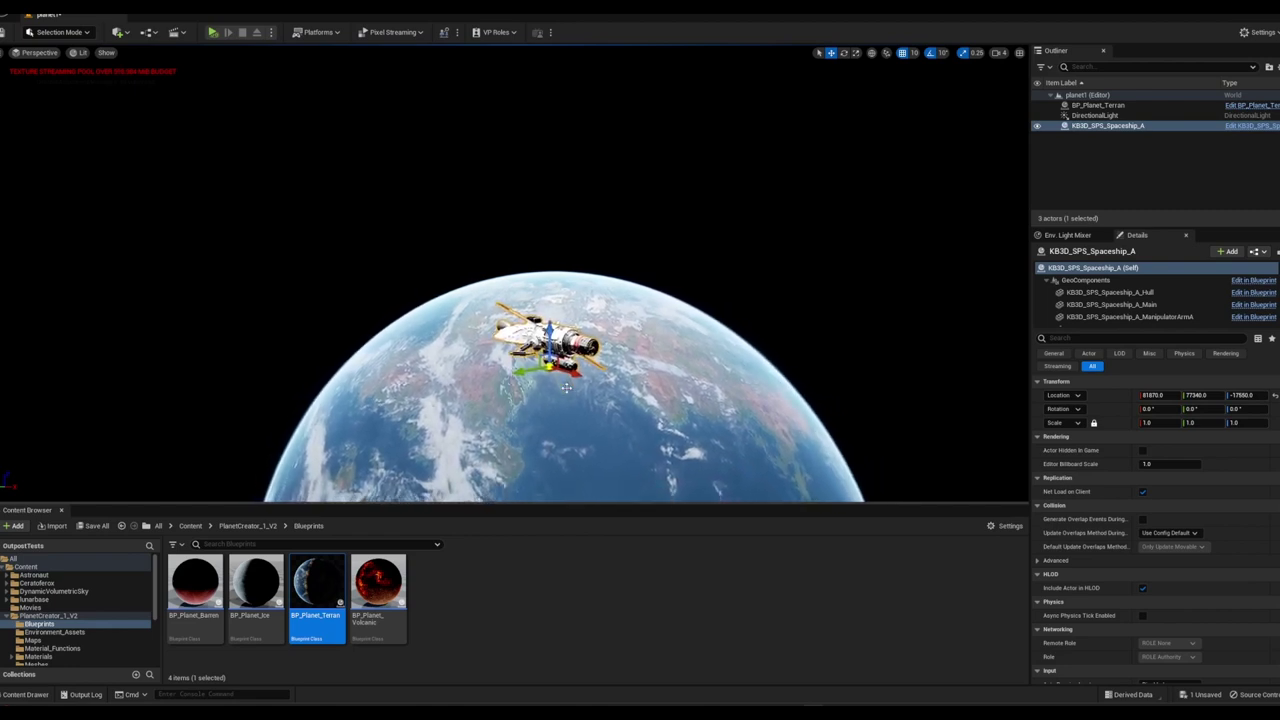
scroll(566, 388, down, 2)
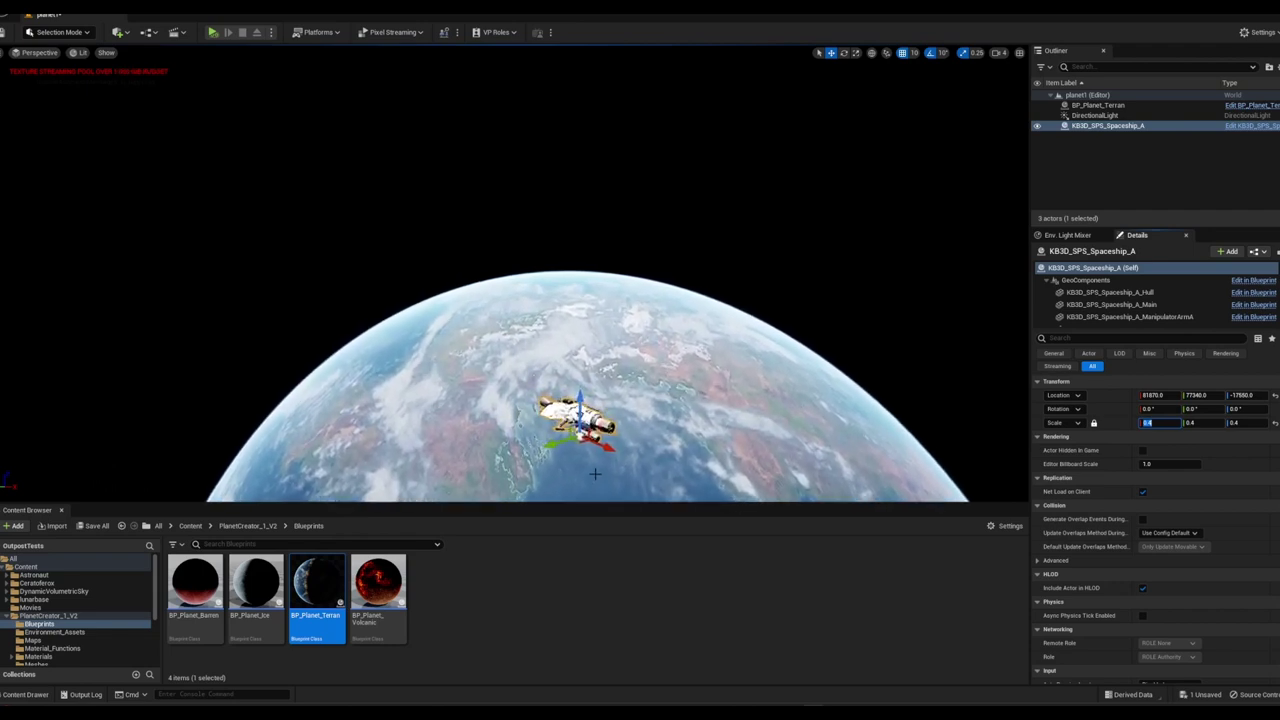
Set the spaceship's uniform Scale to 0.1, then select BP_Planet_Terran
mouse_move(594, 473)
mouse_down()
mouse_move(594, 440)
mouse_move(590, 471)
mouse_up()
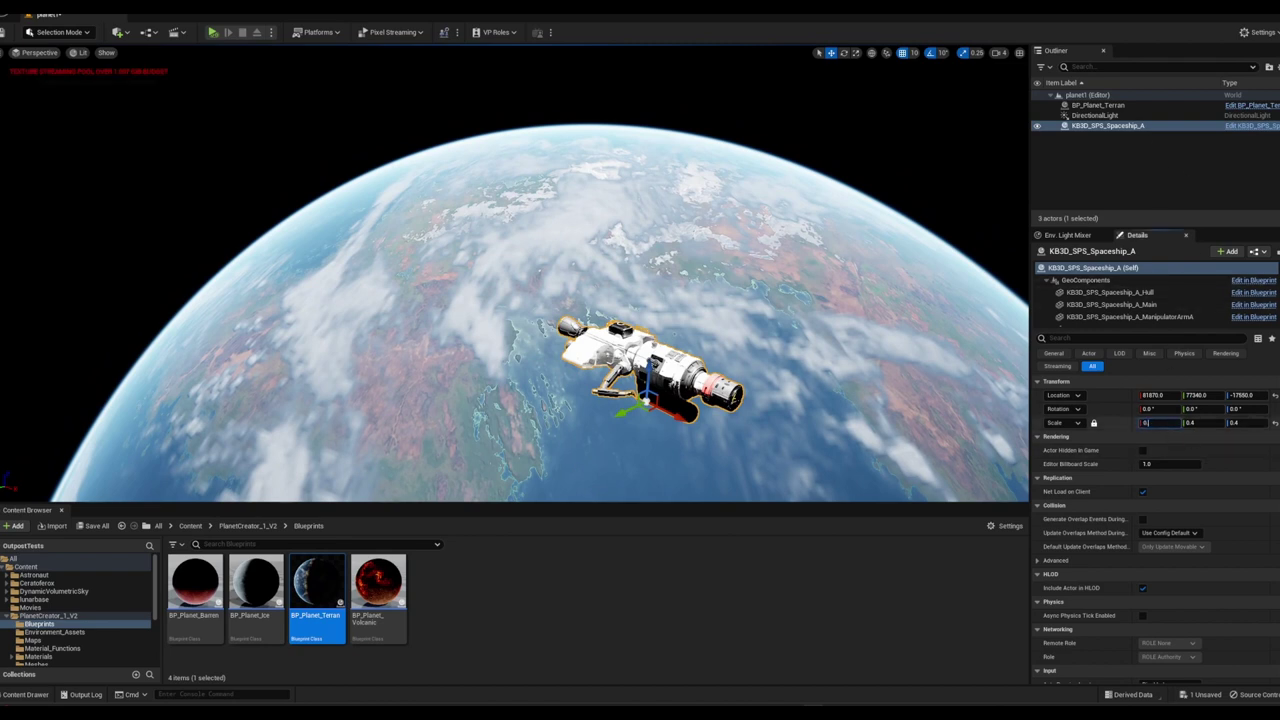
text(1)
key(Return)
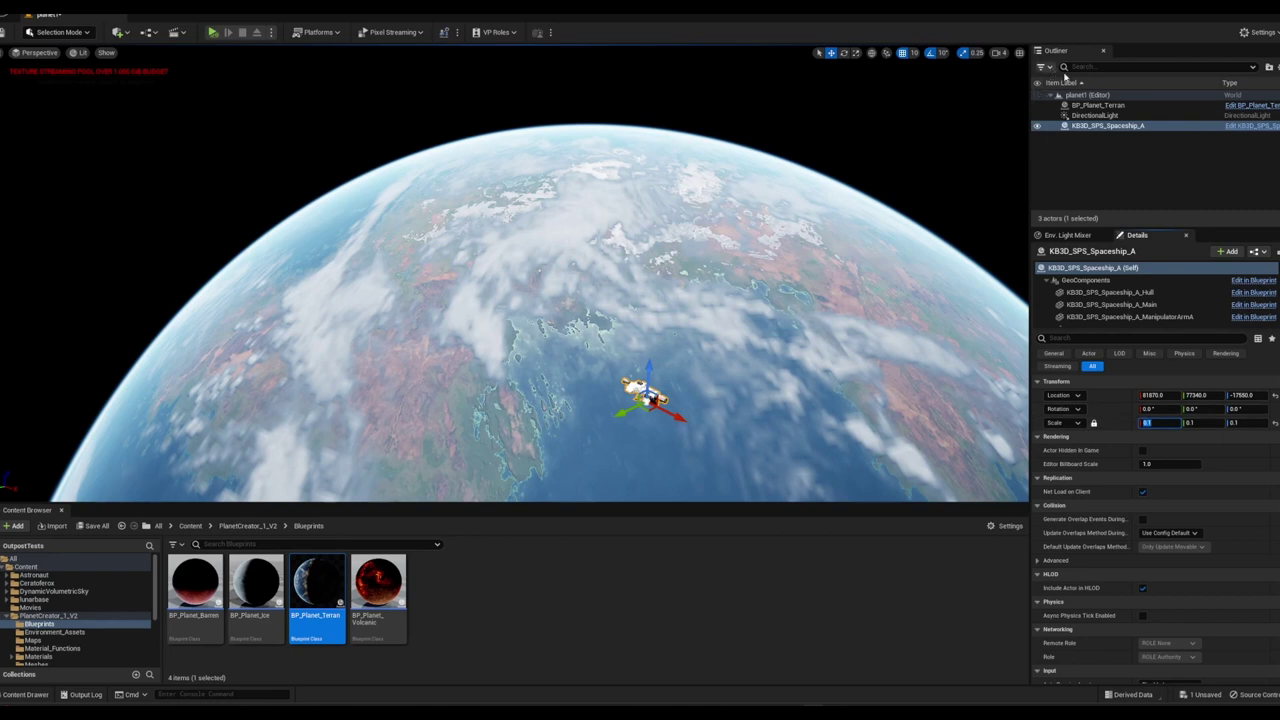
click(1078, 106)
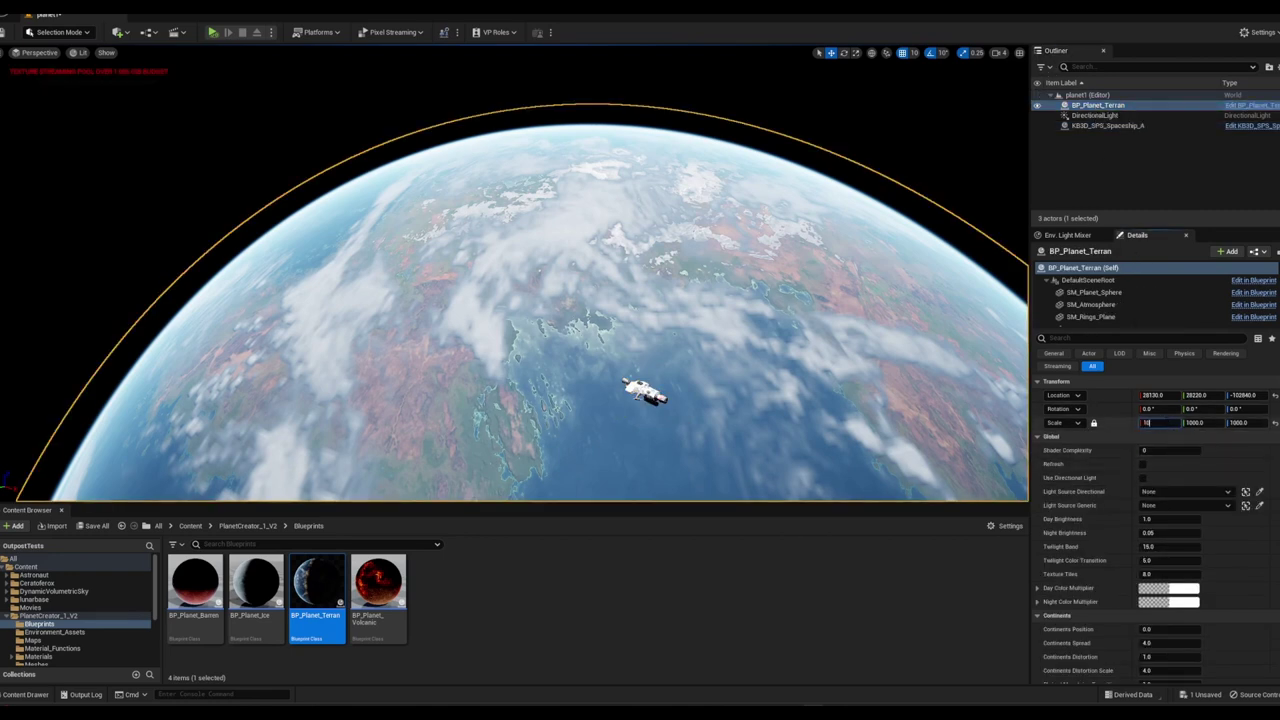
Set BP_Planet_Terran's scale to 100 and raise it into the middle of the view
text(0.0)
key(Return)
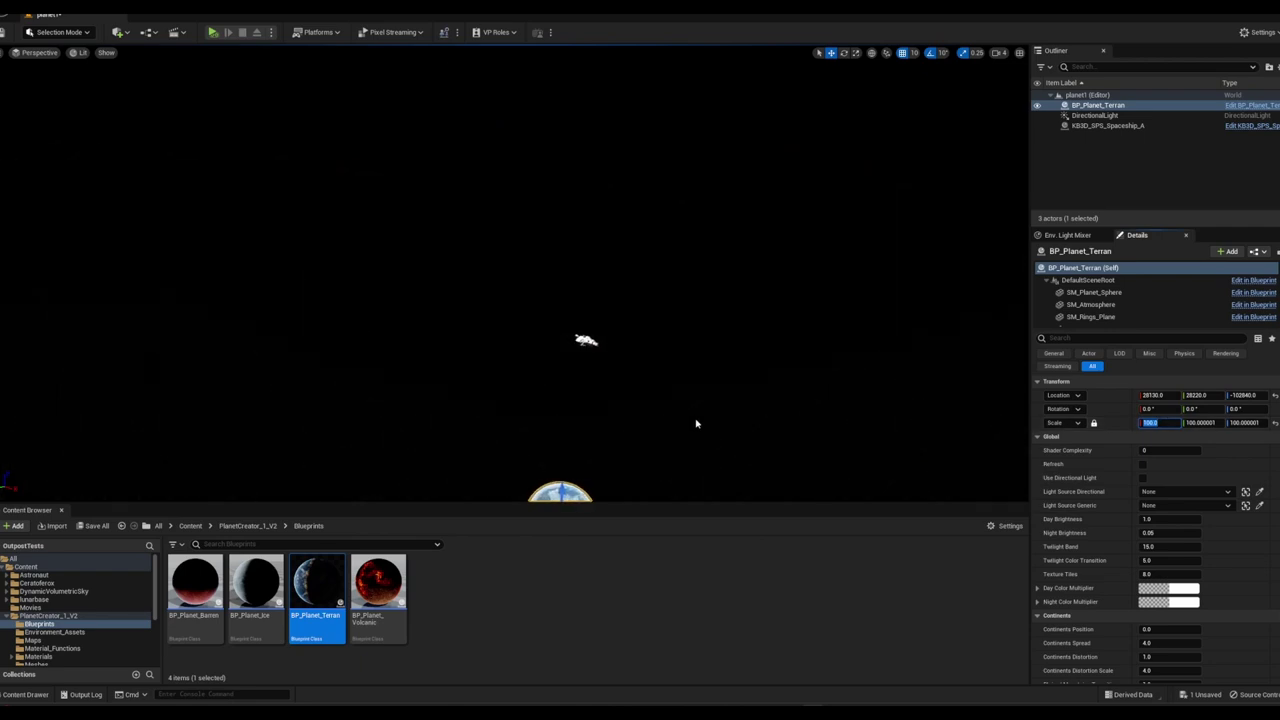
drag(1243, 395, 1272, 395)
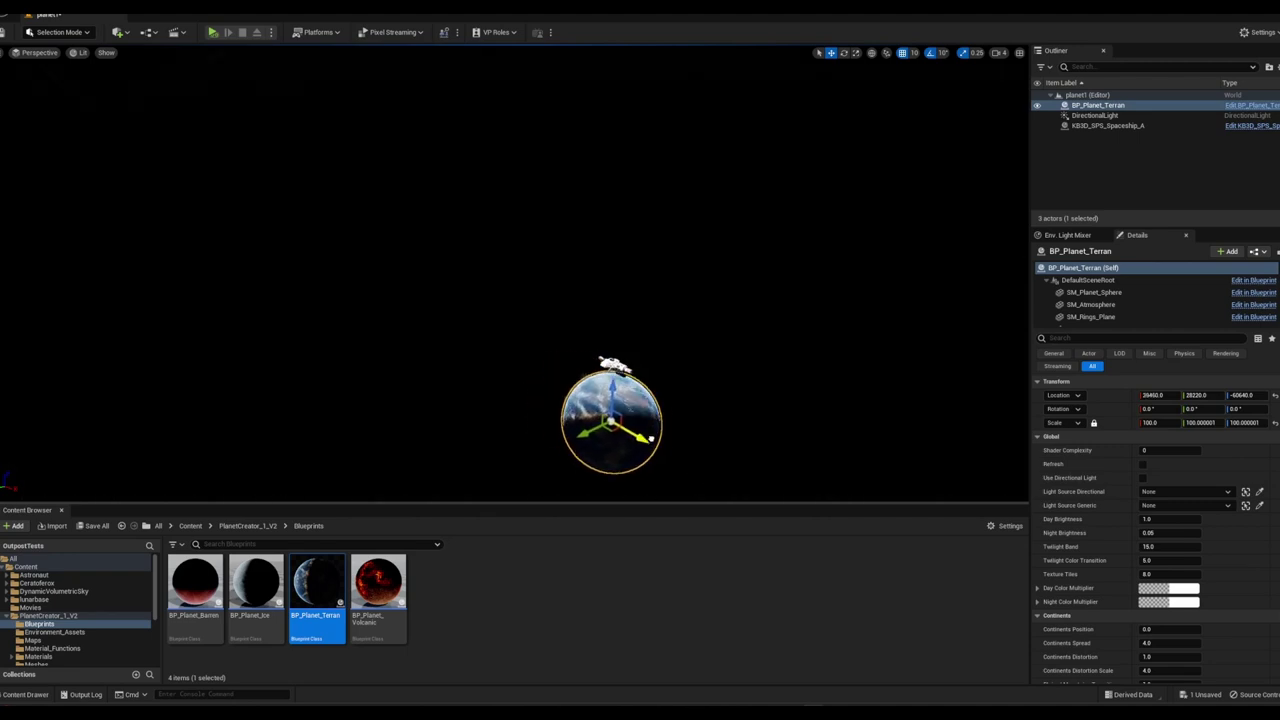
Move the planet along X and Z to sit behind the spaceship at 79890, 70300, -27470
mouse_move(607, 419)
mouse_down()
mouse_move(658, 416)
mouse_move(603, 424)
mouse_move(648, 429)
mouse_up()
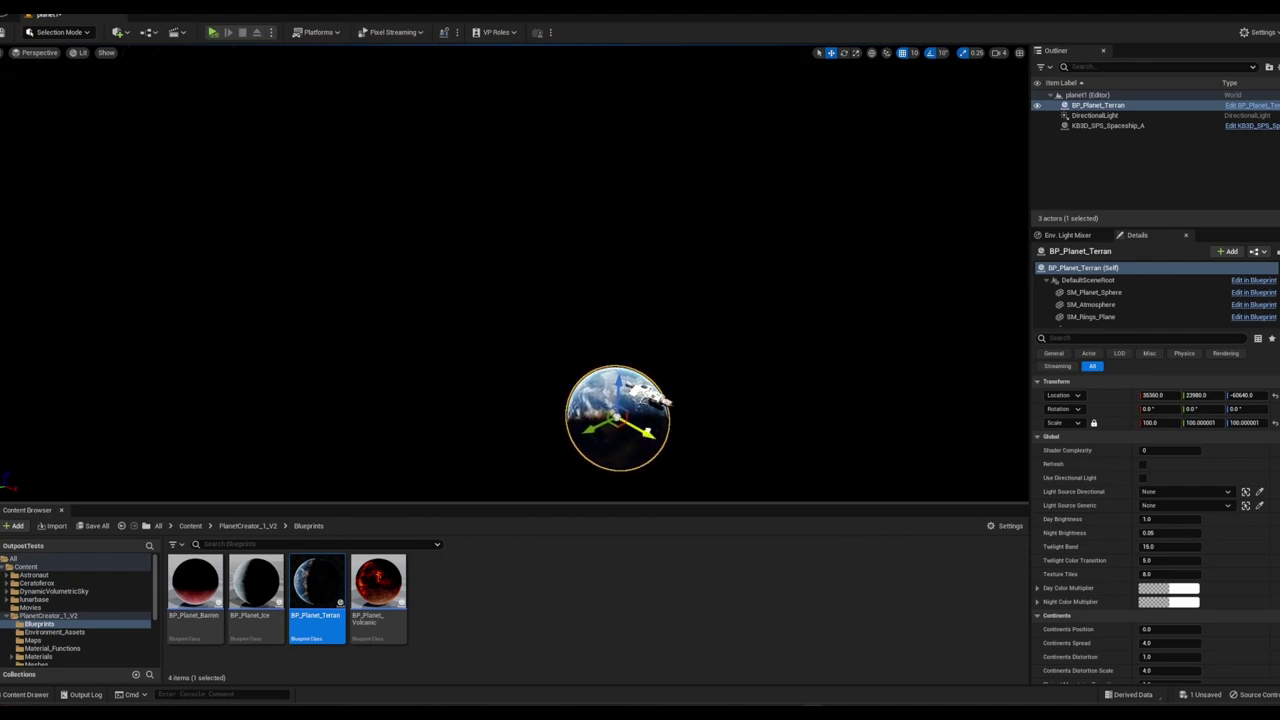
drag(648, 432, 760, 490)
mouse_move(755, 490)
mouse_down()
mouse_move(708, 405)
mouse_move(650, 442)
mouse_up()
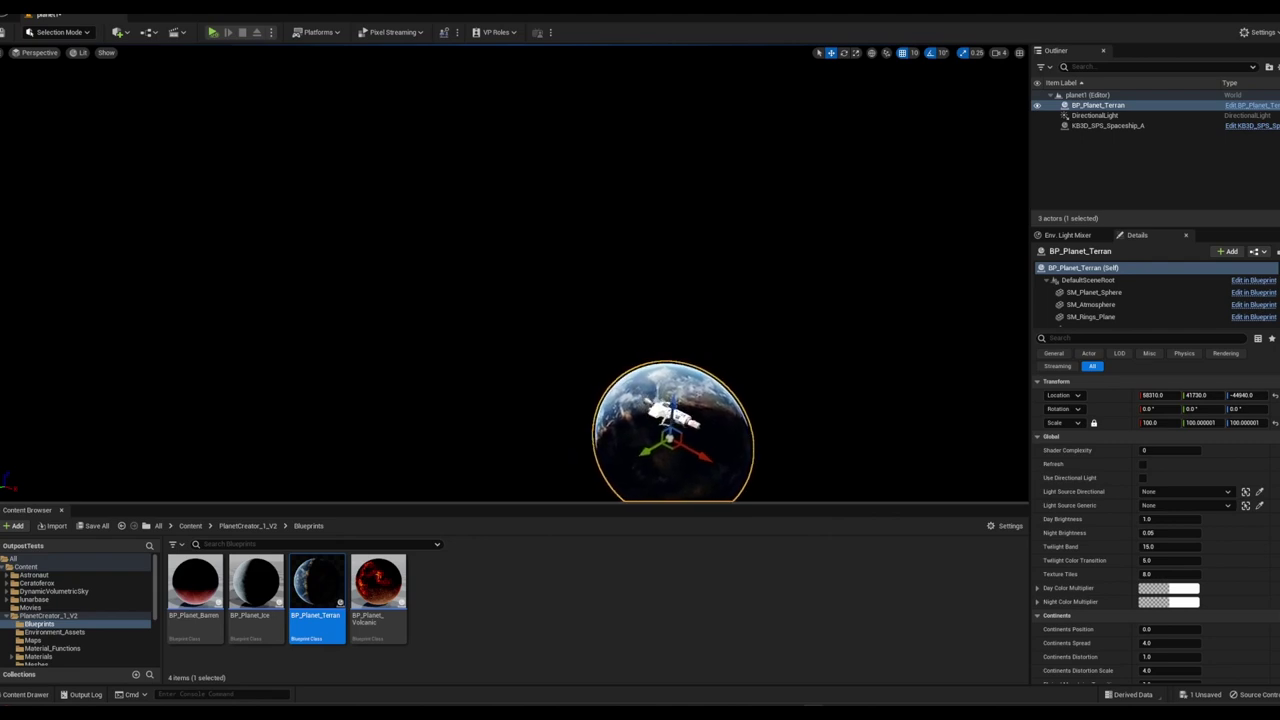
middle_drag(636, 427, 496, 327)
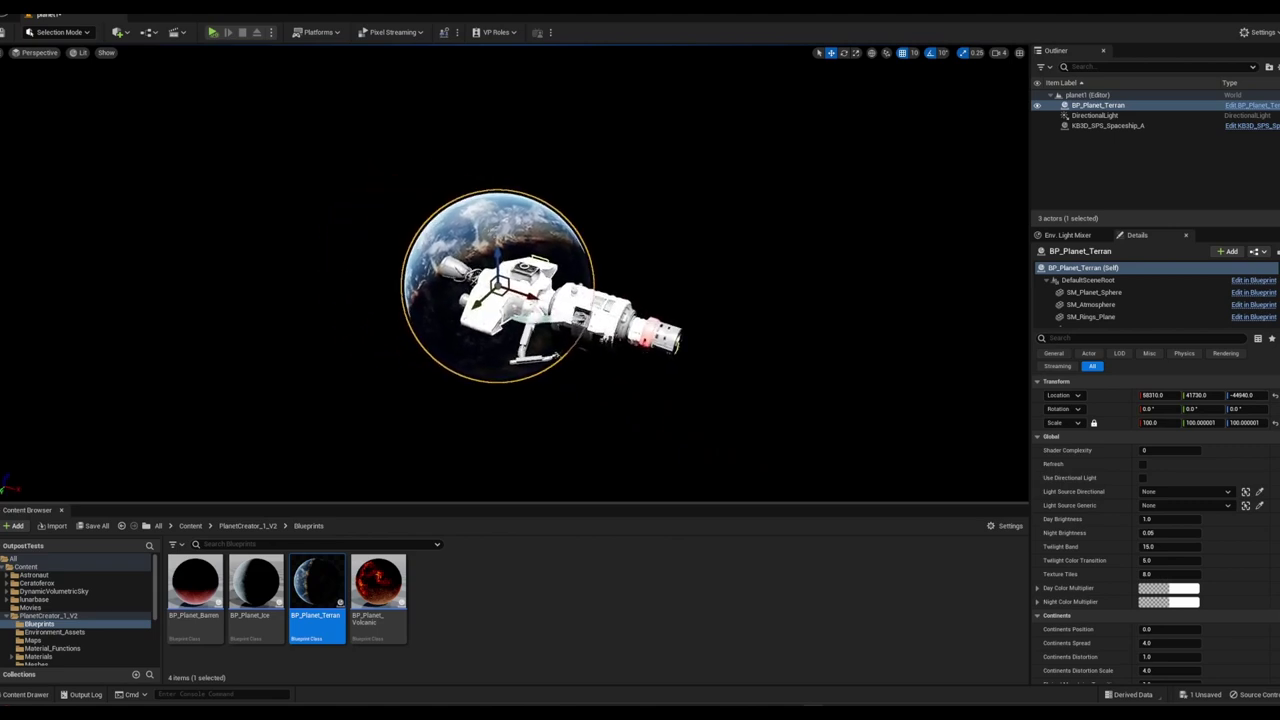
mouse_move(495, 258)
mouse_down()
mouse_move(528, 150)
mouse_move(840, 222)
mouse_move(816, 392)
mouse_move(695, 340)
mouse_move(455, 455)
mouse_up()
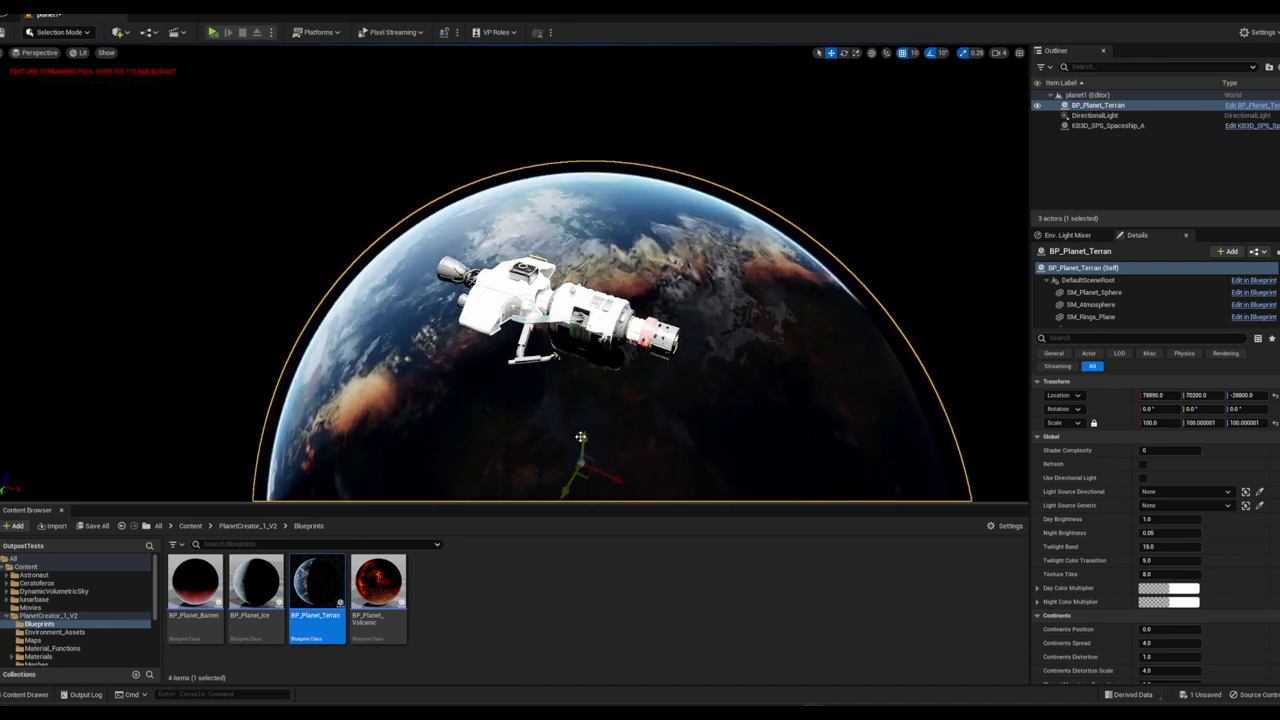
mouse_move(584, 440)
mouse_down()
mouse_move(592, 330)
mouse_move(600, 416)
mouse_up()
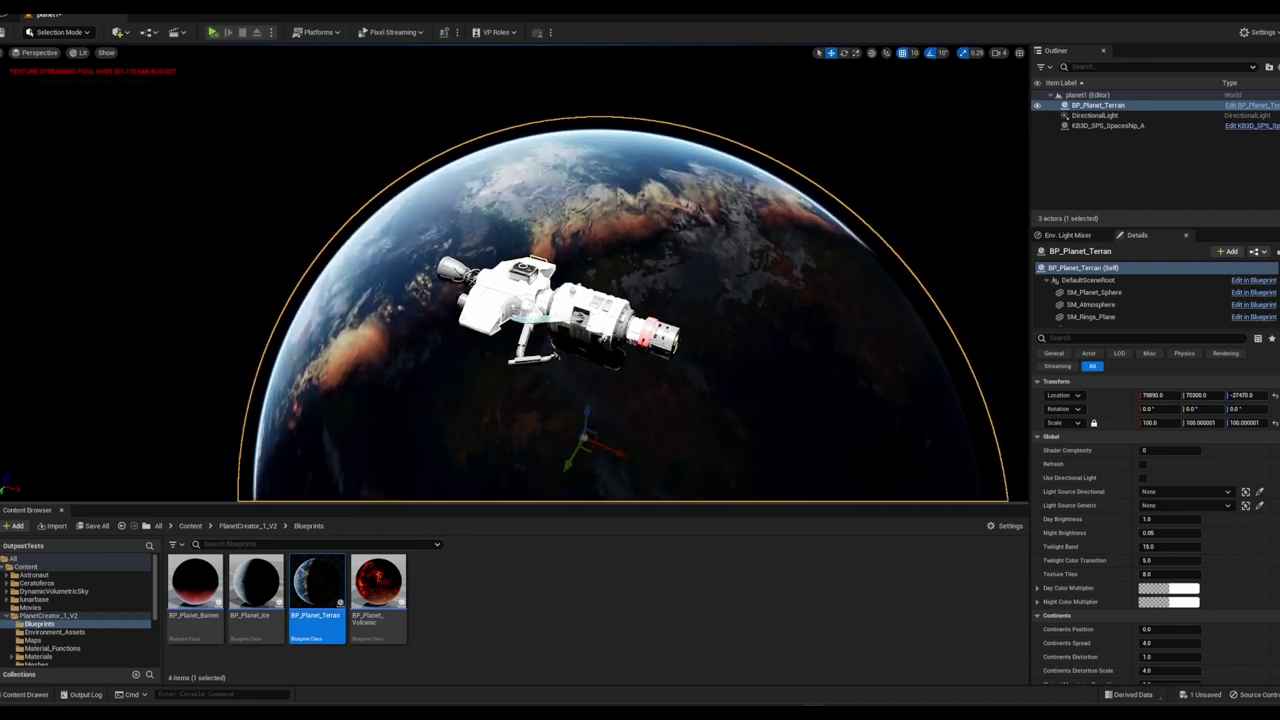
scroll(600, 416, up, 2)
scroll(600, 416, up, 3)
scroll(600, 416, down, 3)
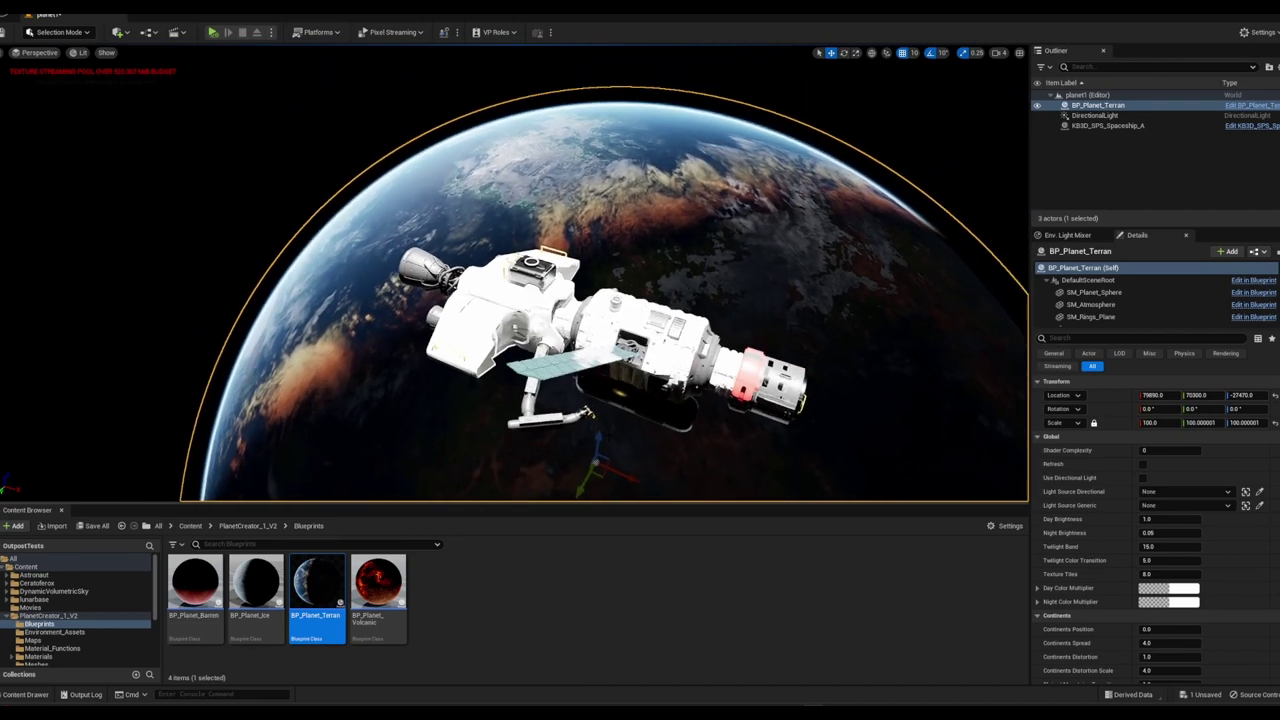
scroll(600, 416, down, 1)
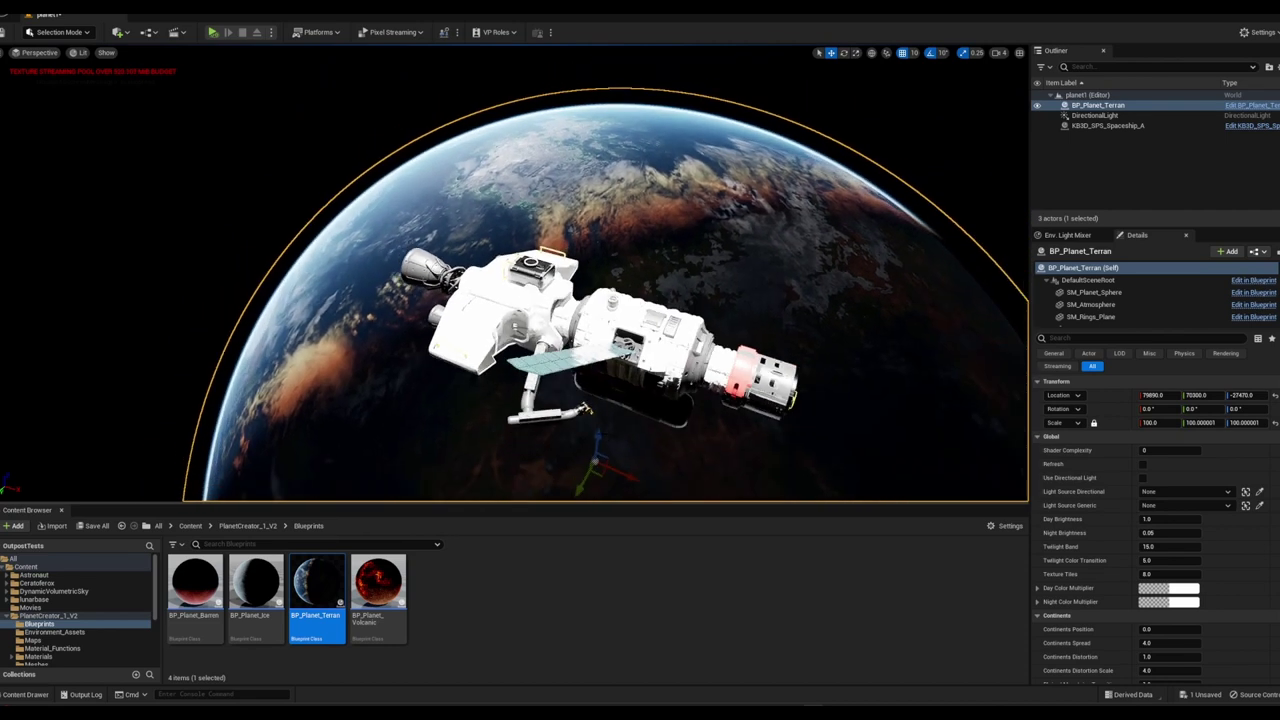
Scale the spaceship down to 0.05
click(1100, 125)
click(1150, 422)
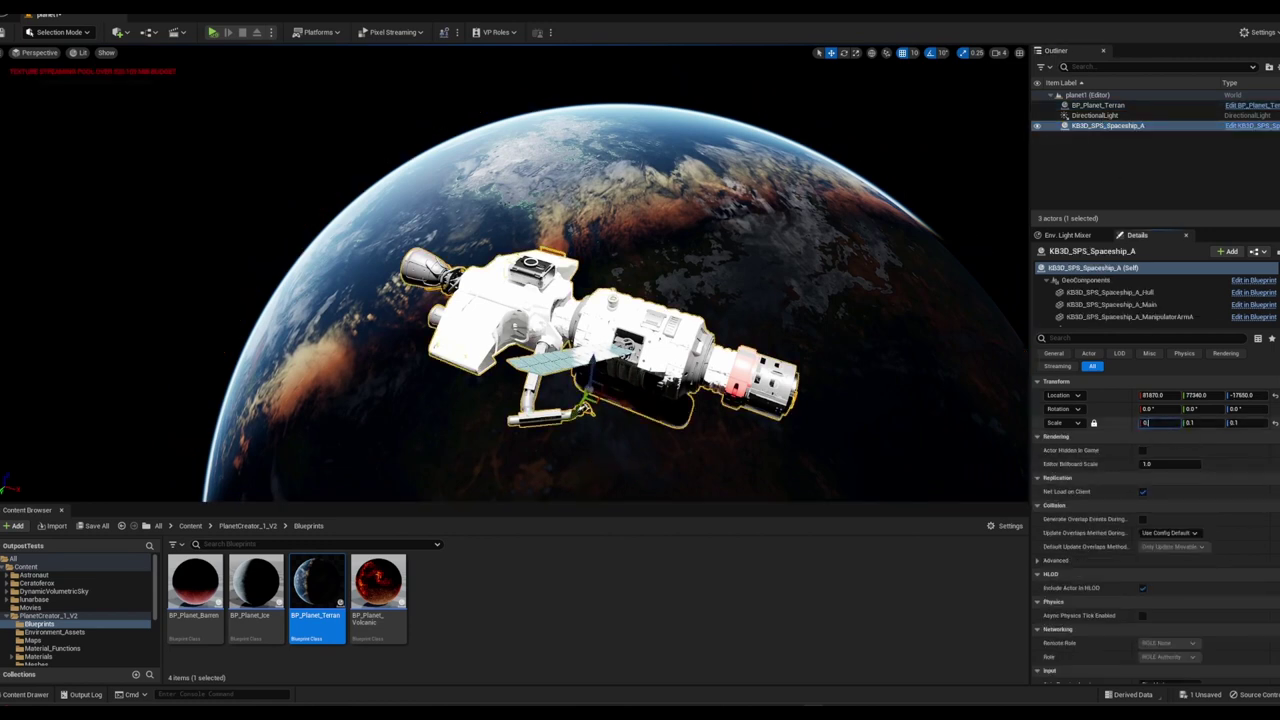
text(.05)
key(Return)
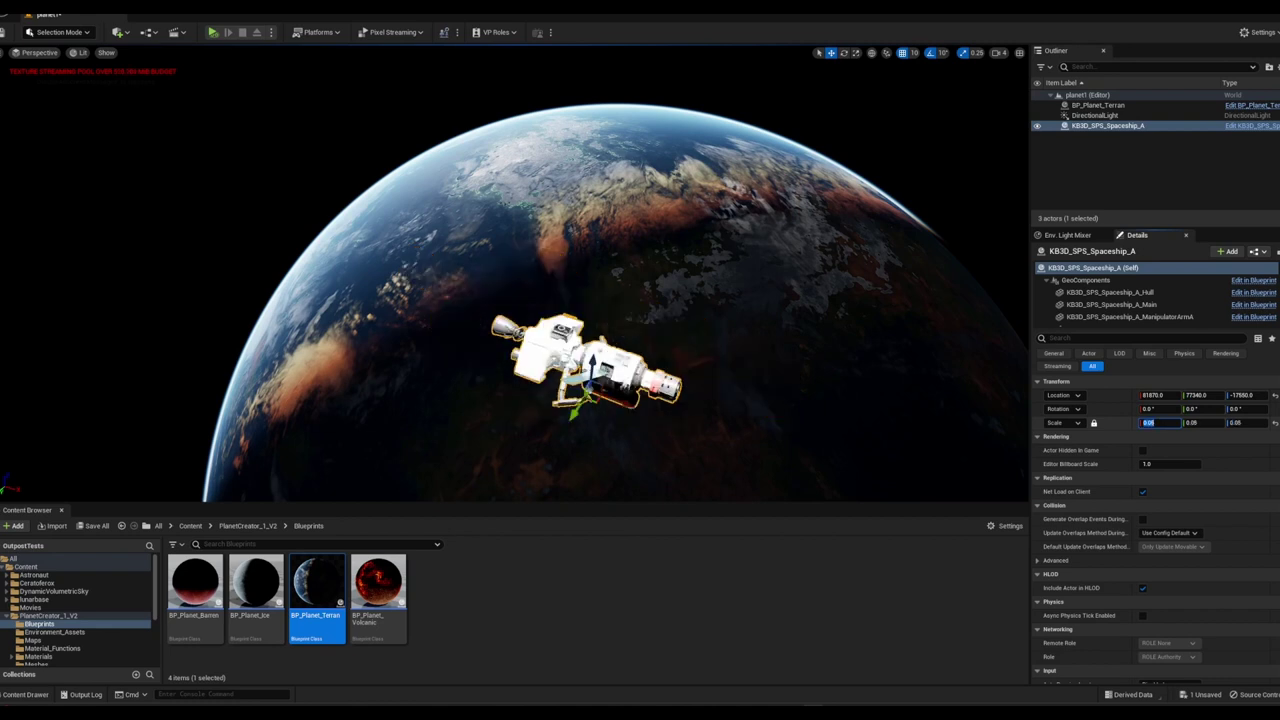
Move the spaceship to the planet's upper-left edge at 79670, 77980, -17550 and save the level
mouse_move(628, 406)
mouse_down()
mouse_move(328, 290)
mouse_move(420, 318)
mouse_up()
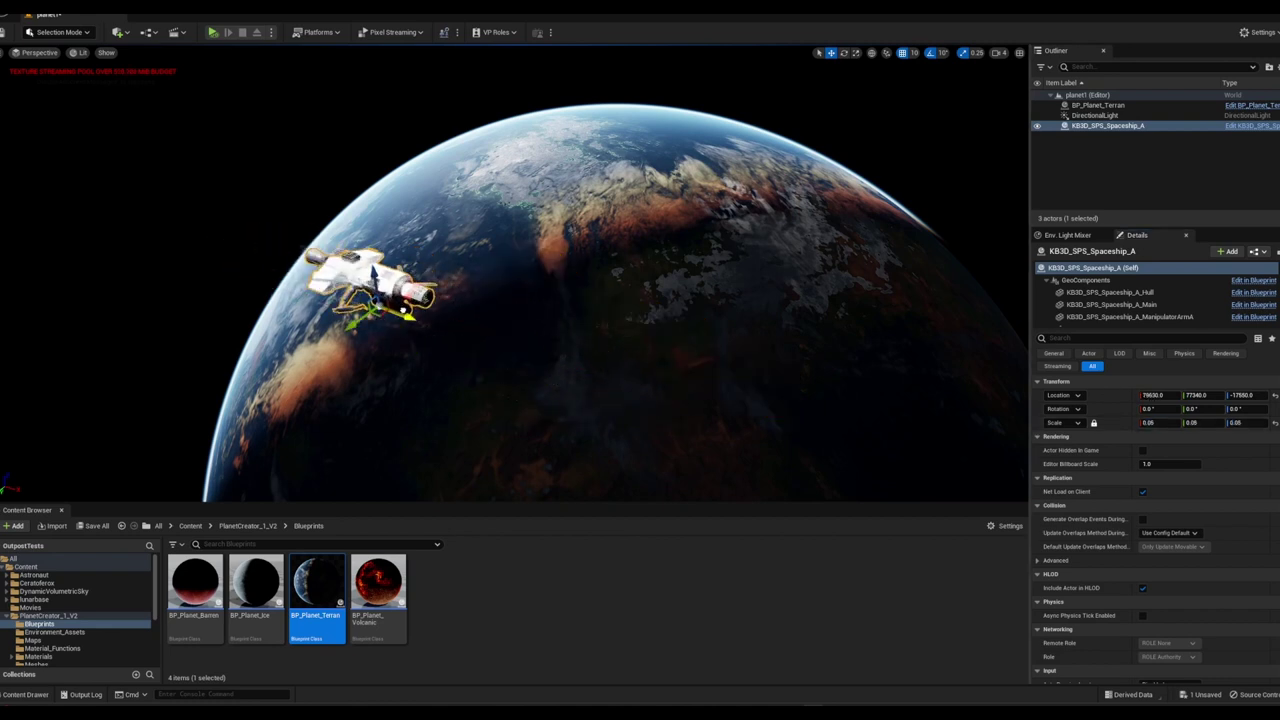
scroll(512, 290, up, 3)
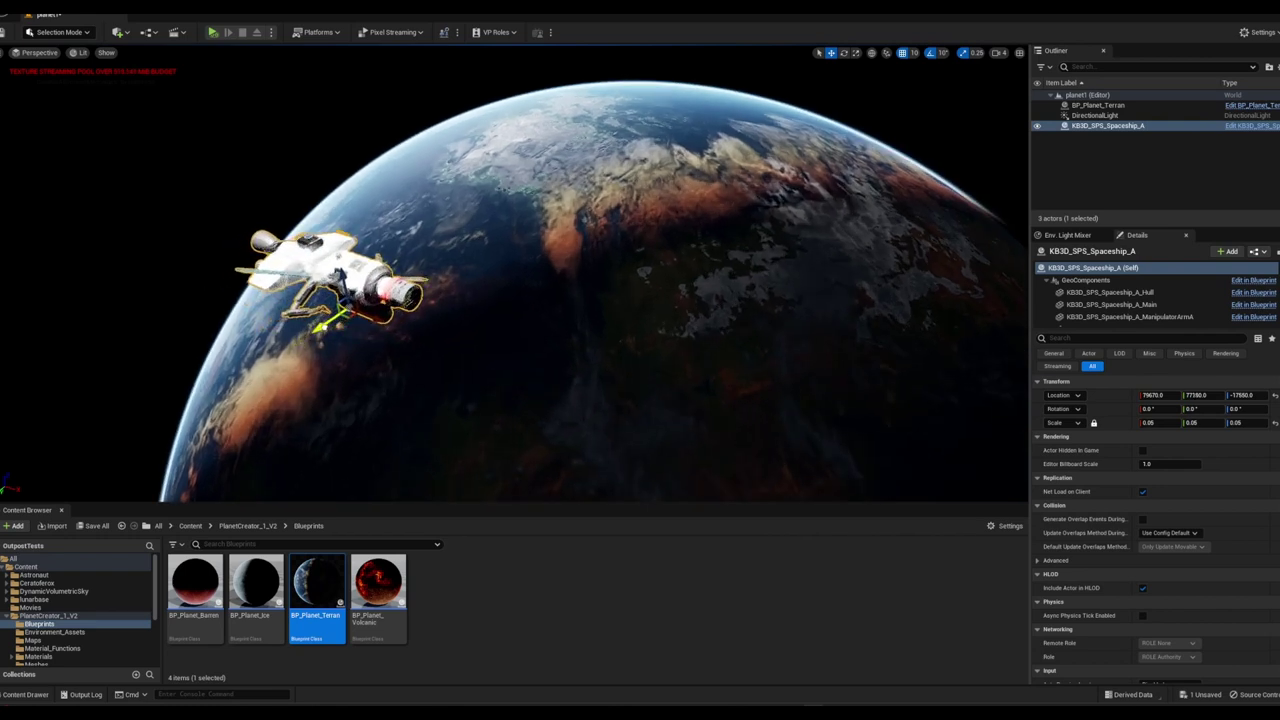
mouse_move(312, 338)
mouse_down()
mouse_move(290, 331)
mouse_move(268, 358)
mouse_up()
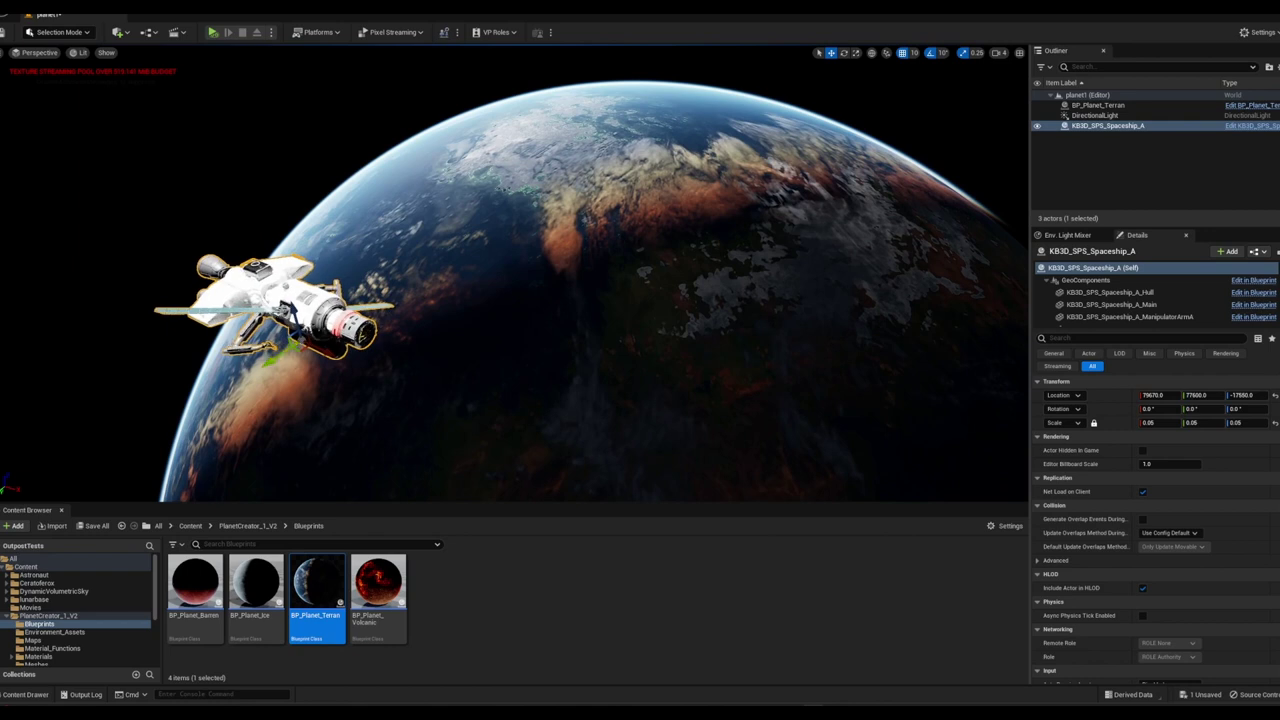
key(ctrl+s)
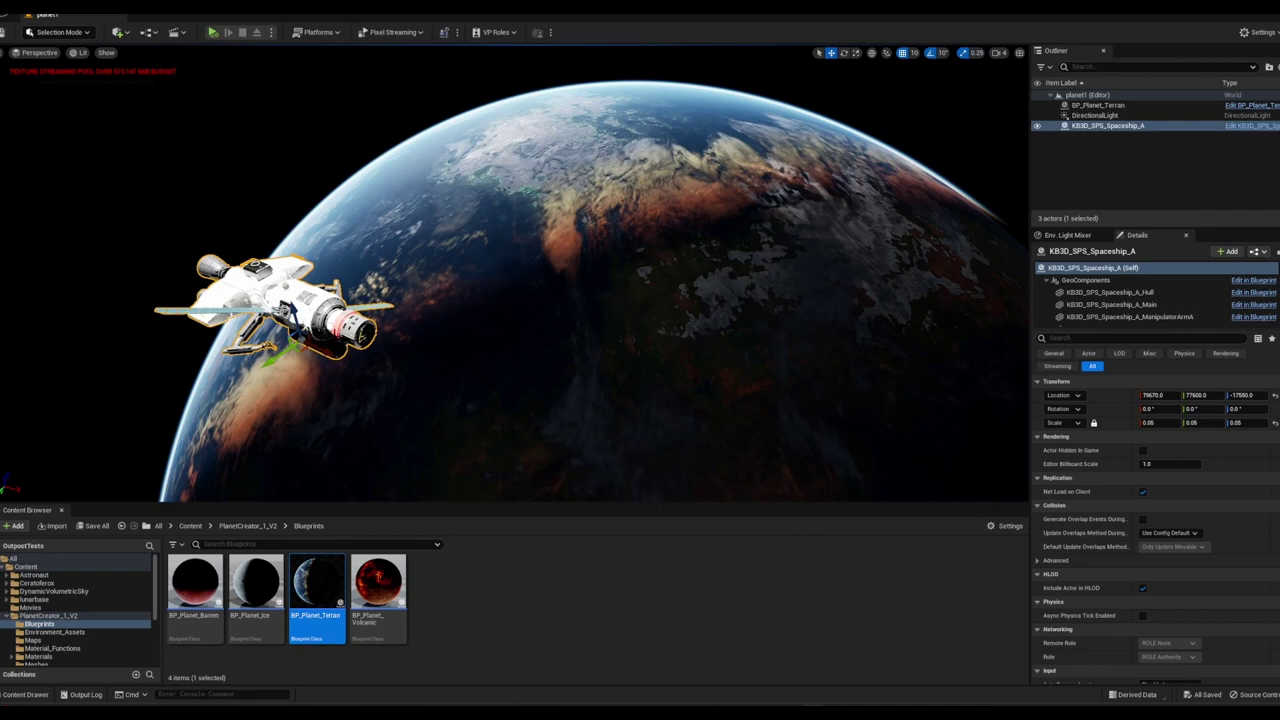
click(1097, 105)
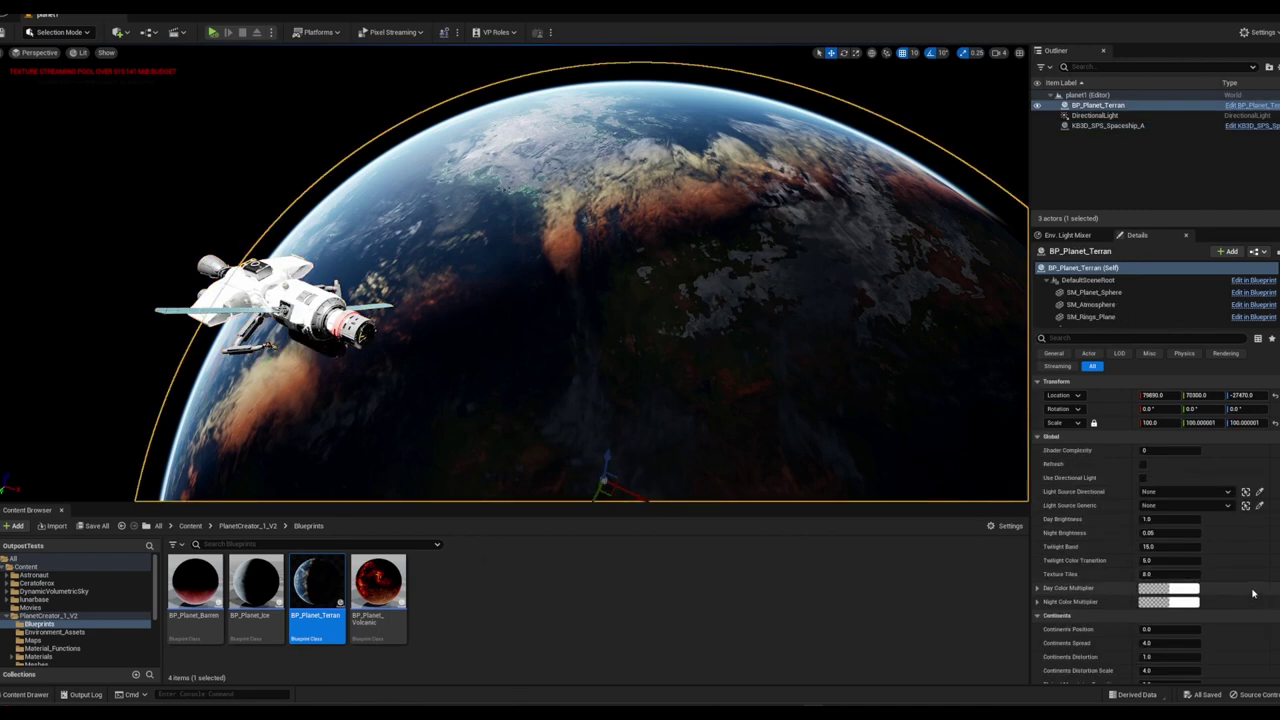
Set the planet's Light Source Directional to the level's DirectionalLight
click(1143, 479)
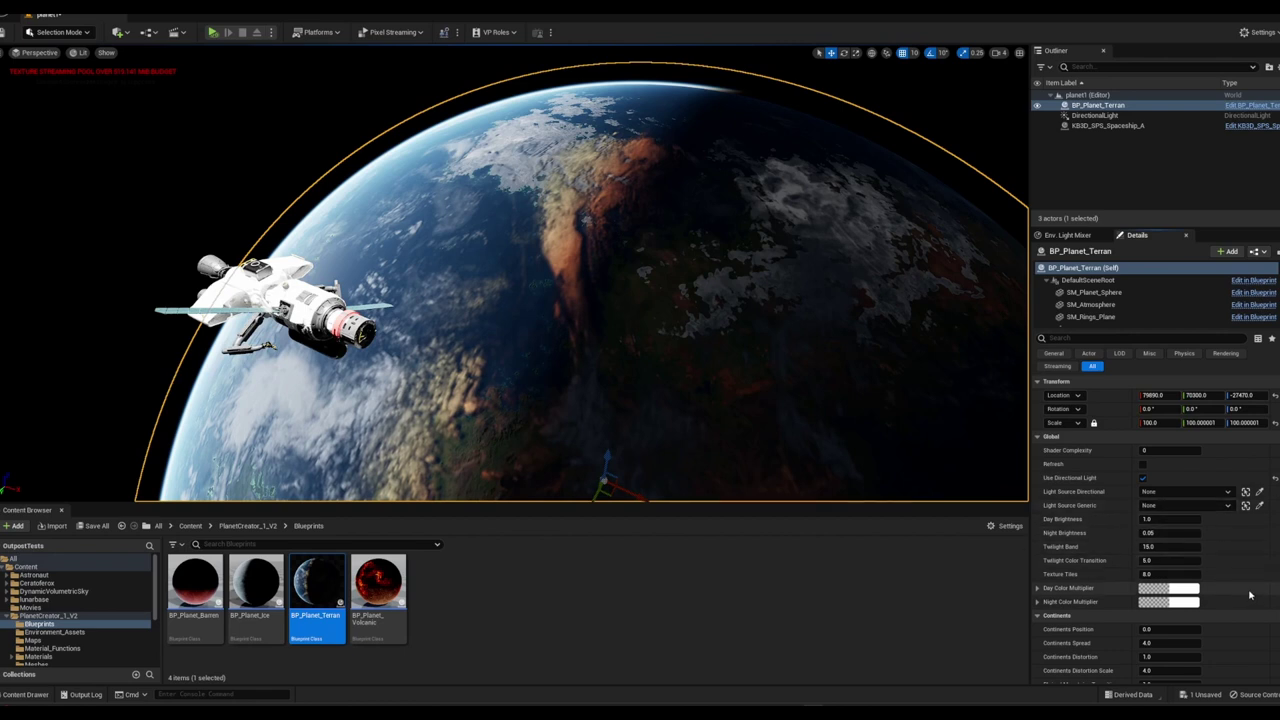
click(1228, 491)
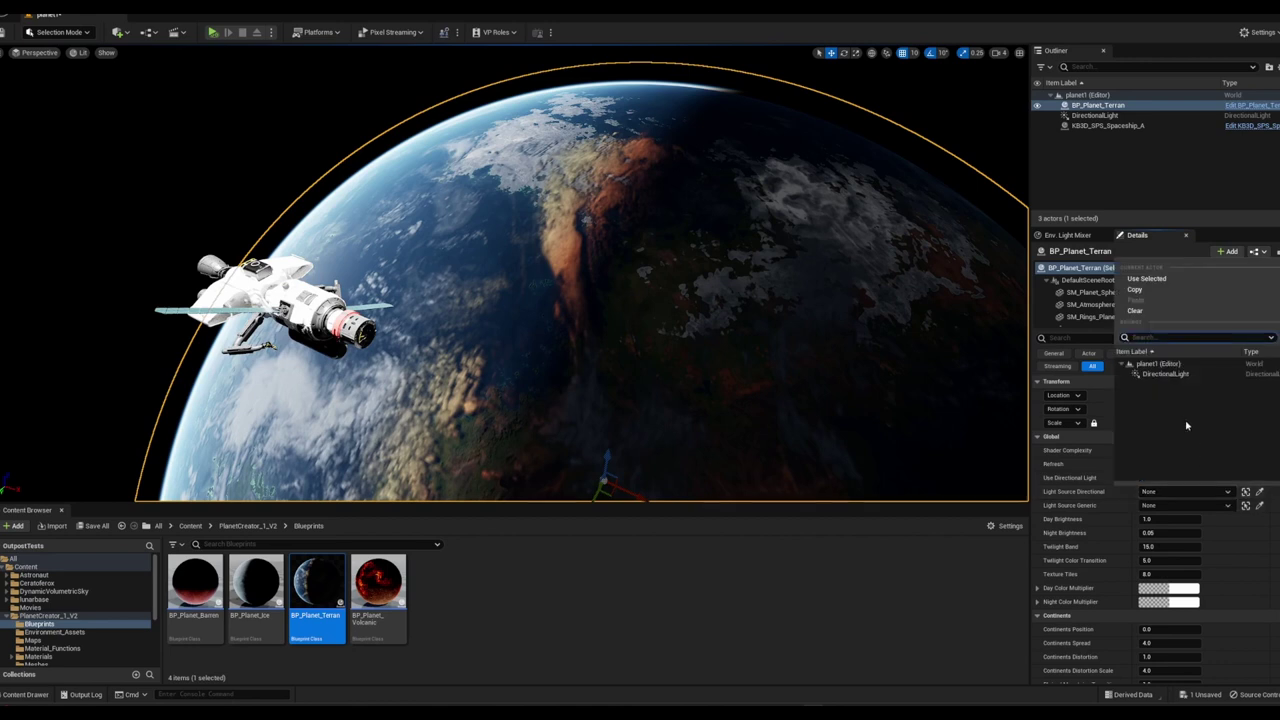
click(1172, 374)
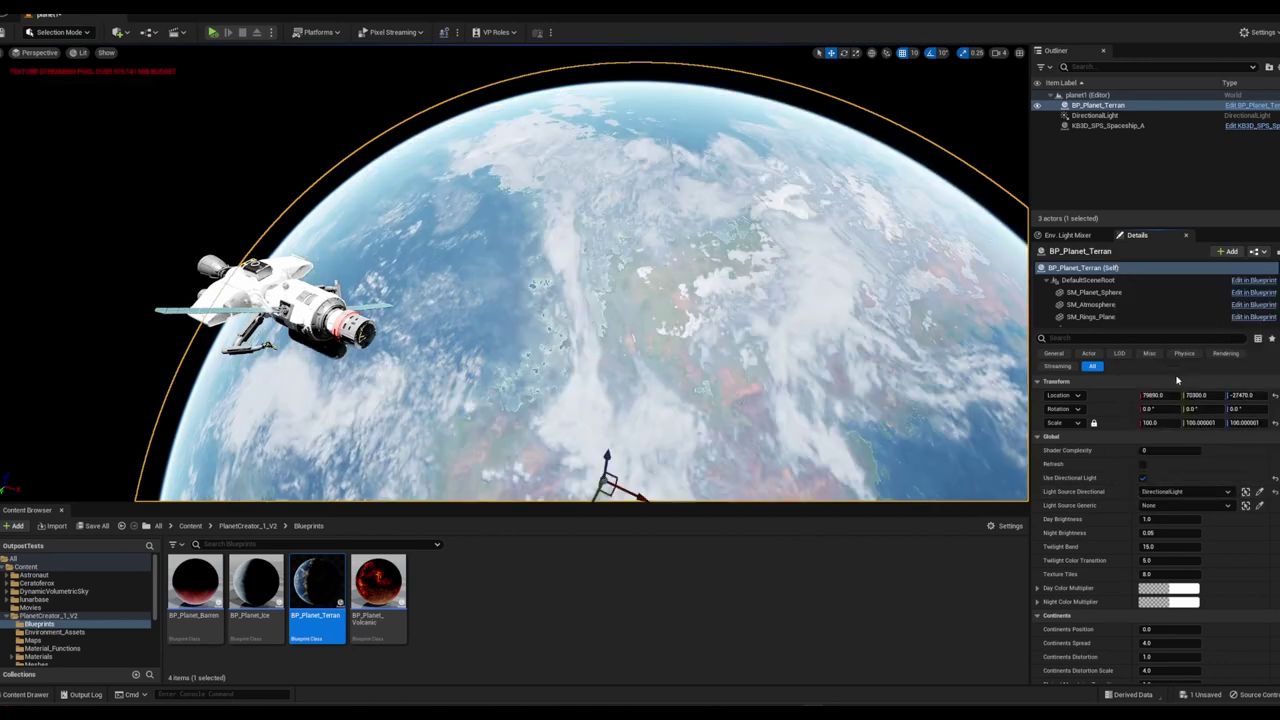
click(1104, 116)
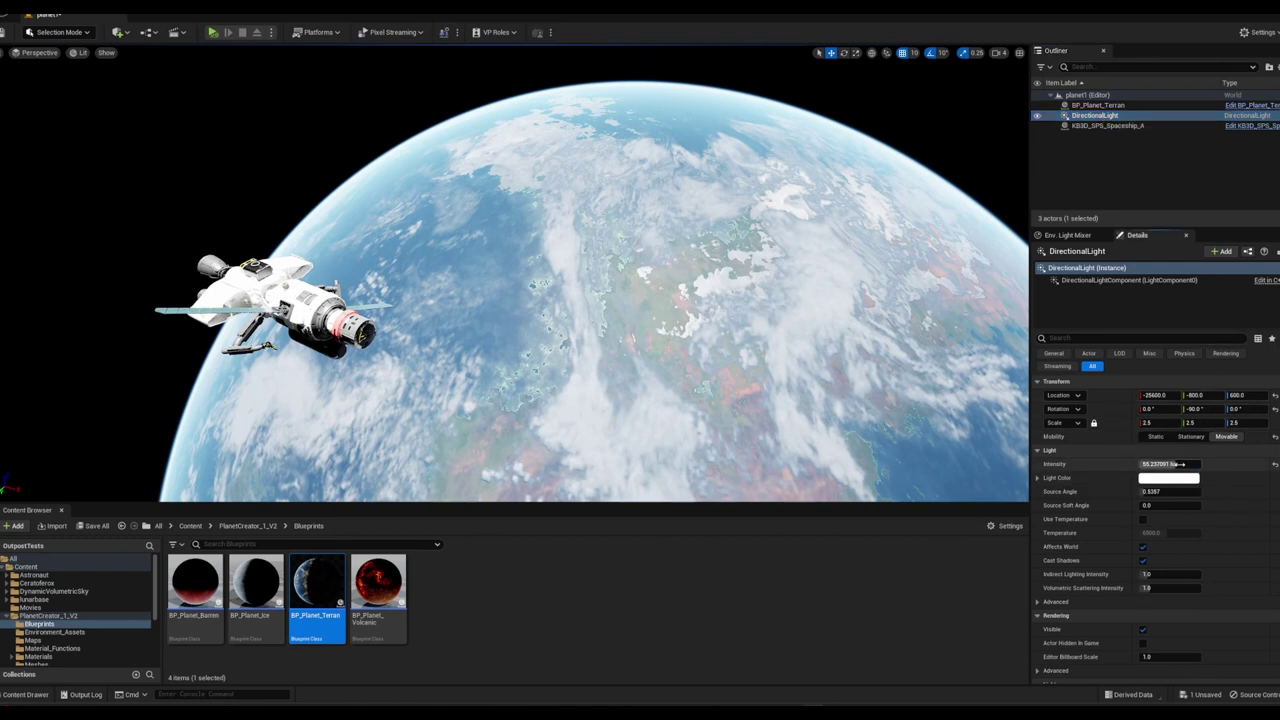
Dim the DirectionalLight to about 9.36 lux, tint it warm peach, and save the level
mouse_move(1180, 464)
mouse_down()
mouse_move(1110, 464)
mouse_move(1168, 464)
mouse_move(1186, 482)
mouse_up()
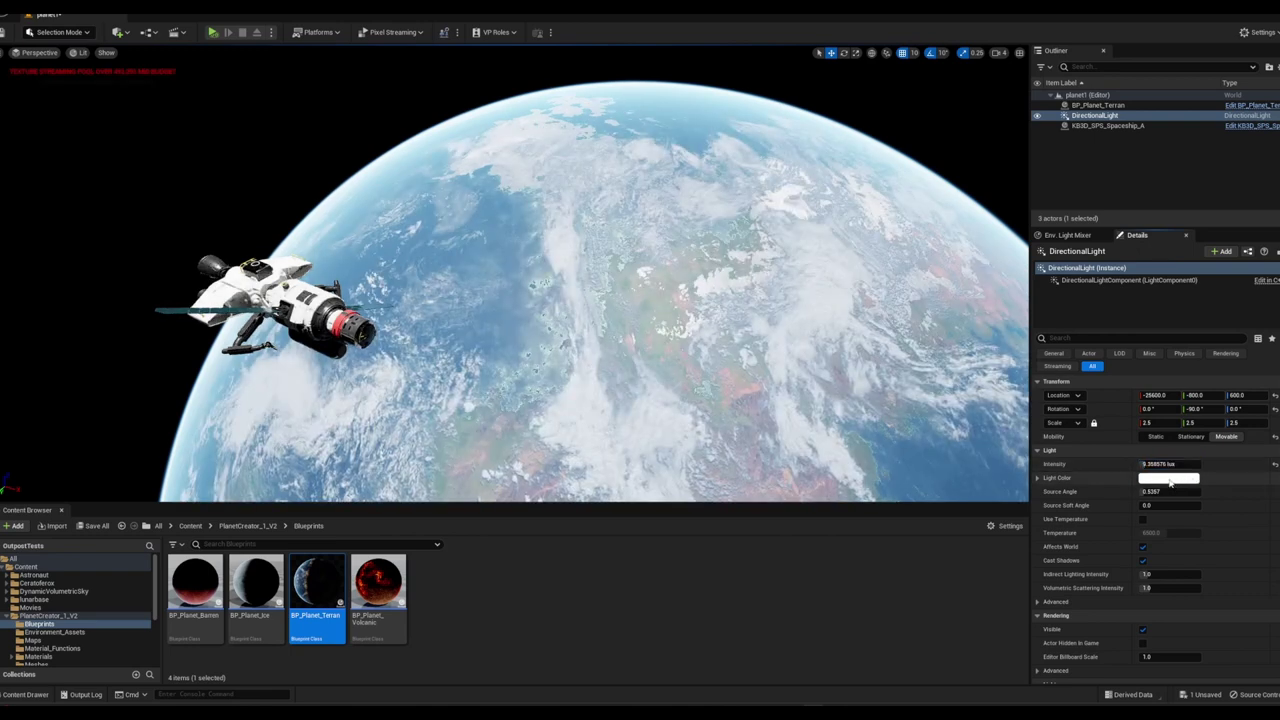
click(1170, 480)
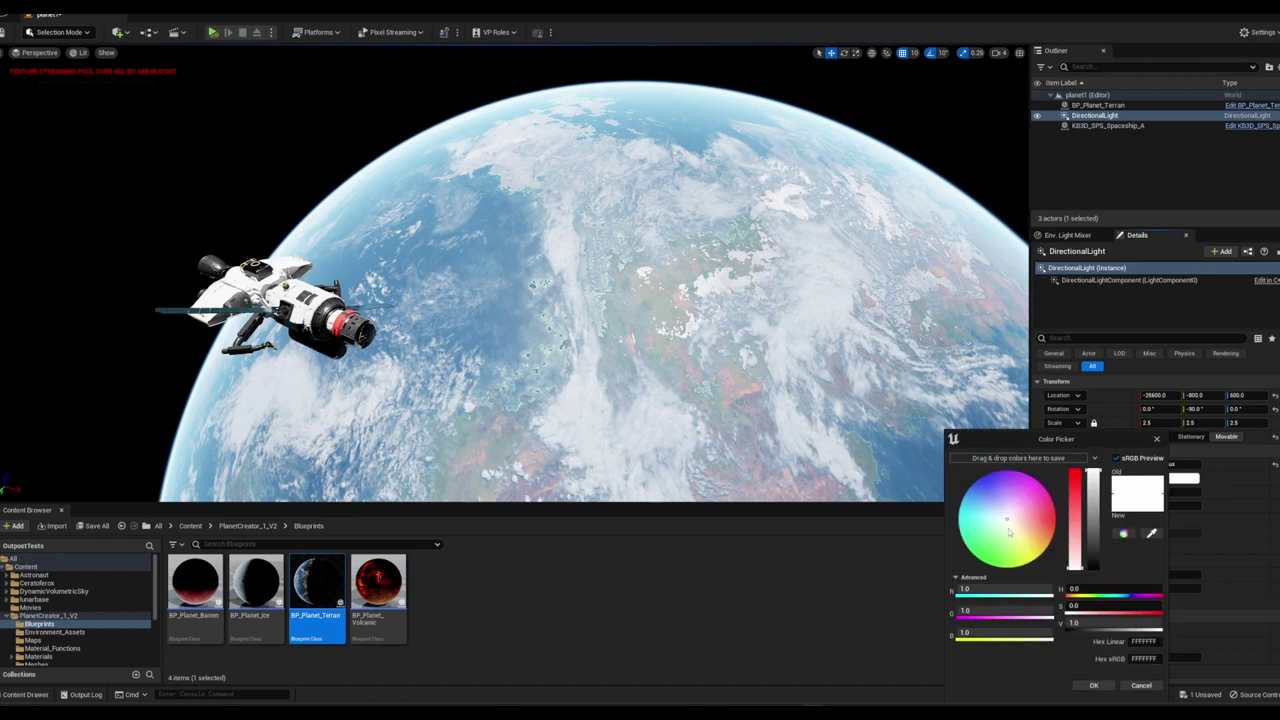
drag(1012, 528, 1074, 520)
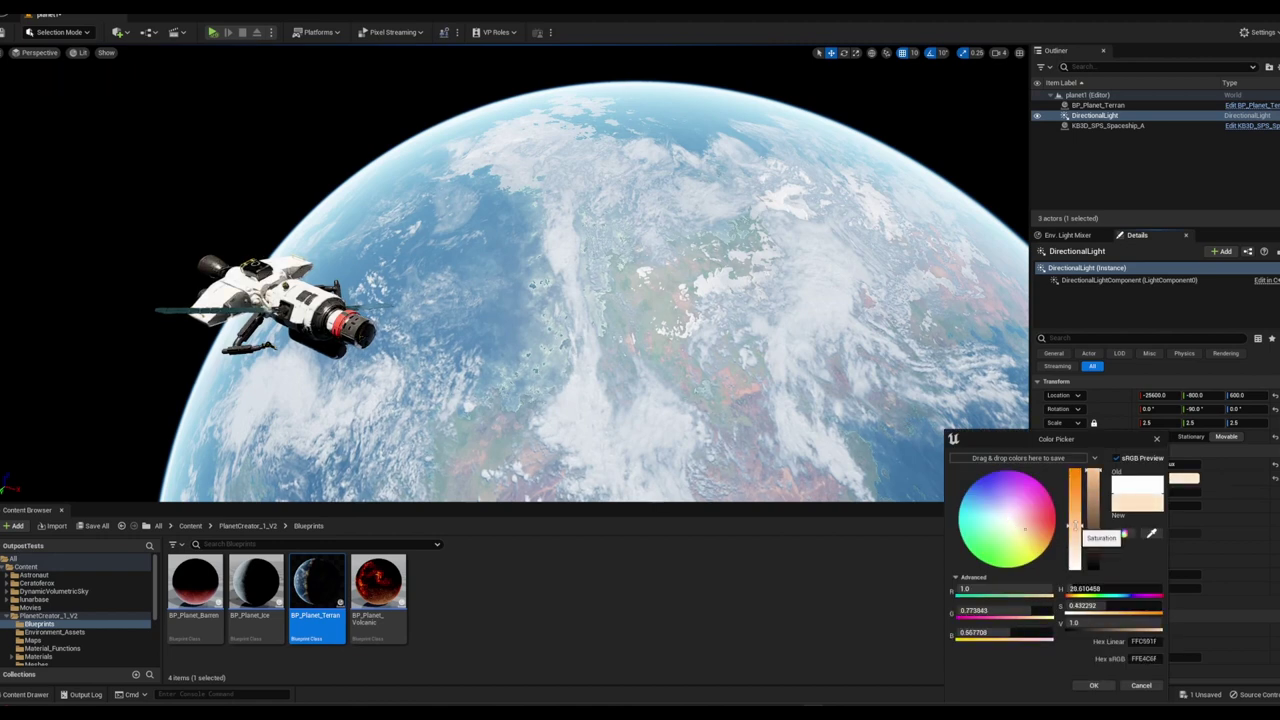
click(1095, 686)
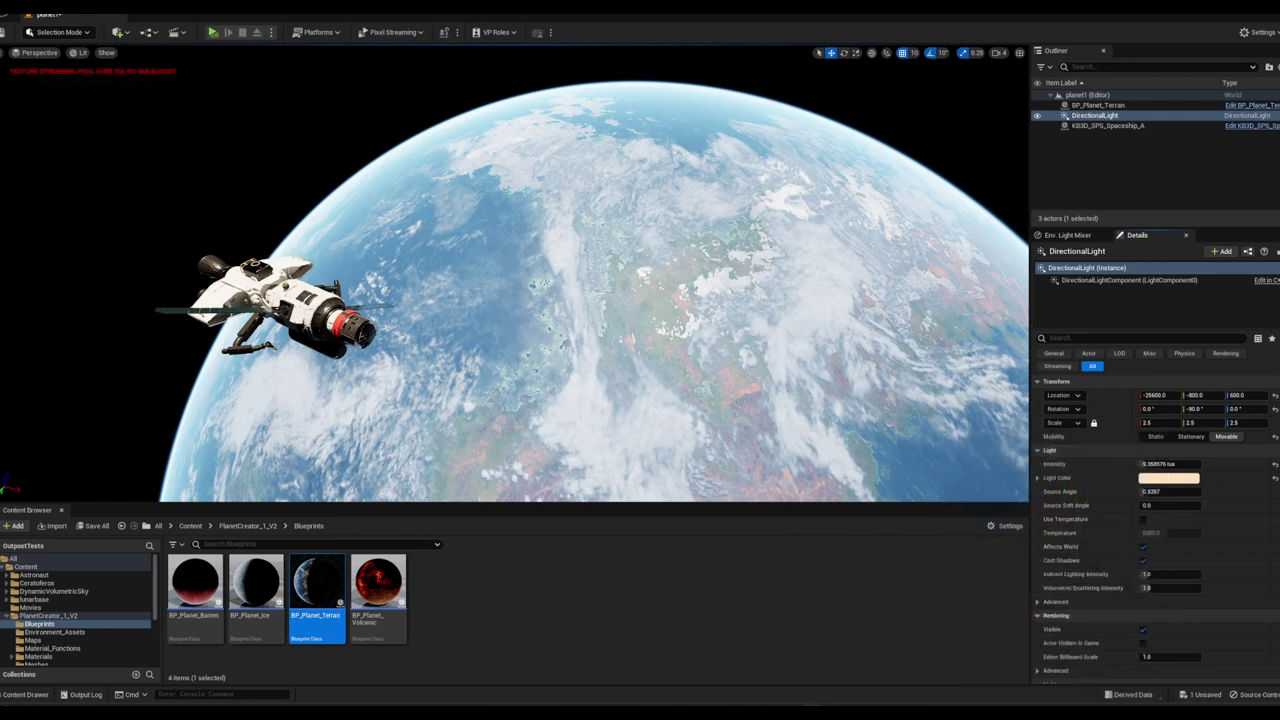
scroll(357, 338, down, 10)
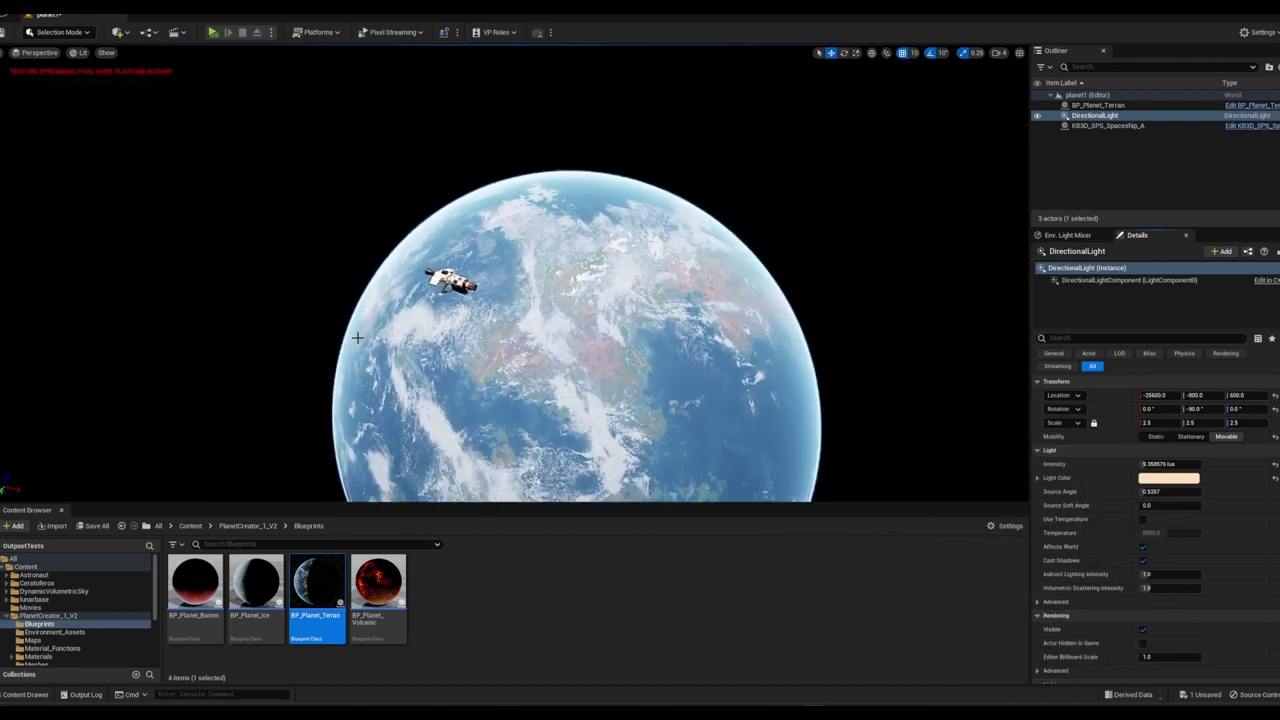
scroll(357, 338, up, 10)
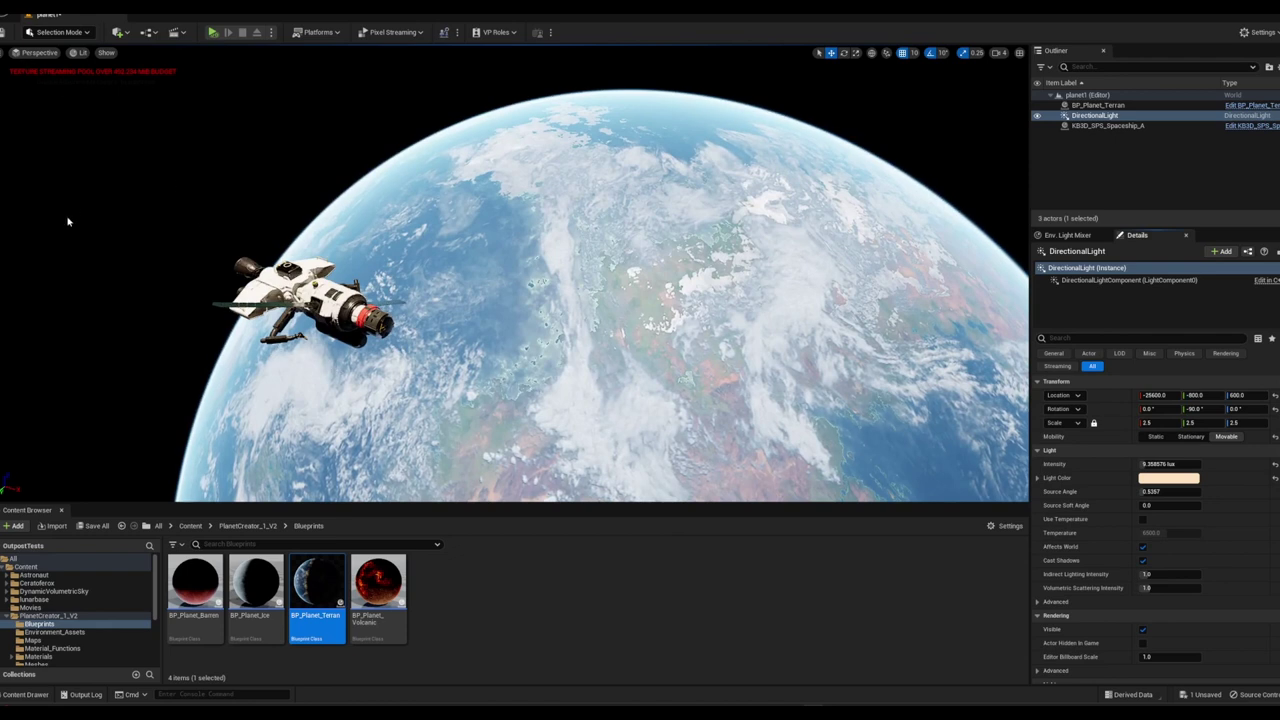
key(ctrl+s)
Create a Cine Camera Actor from the current viewport view, framing the spaceship against the planet
click(44, 57)
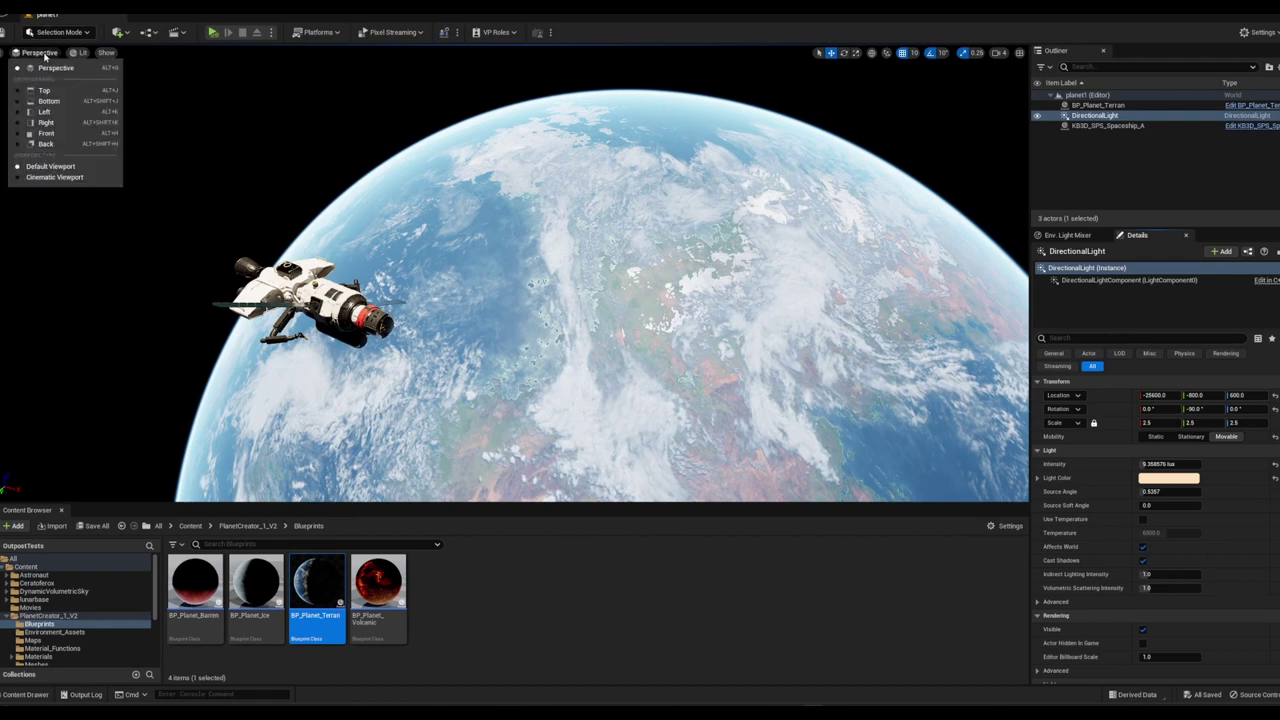
click(40, 57)
click(6, 55)
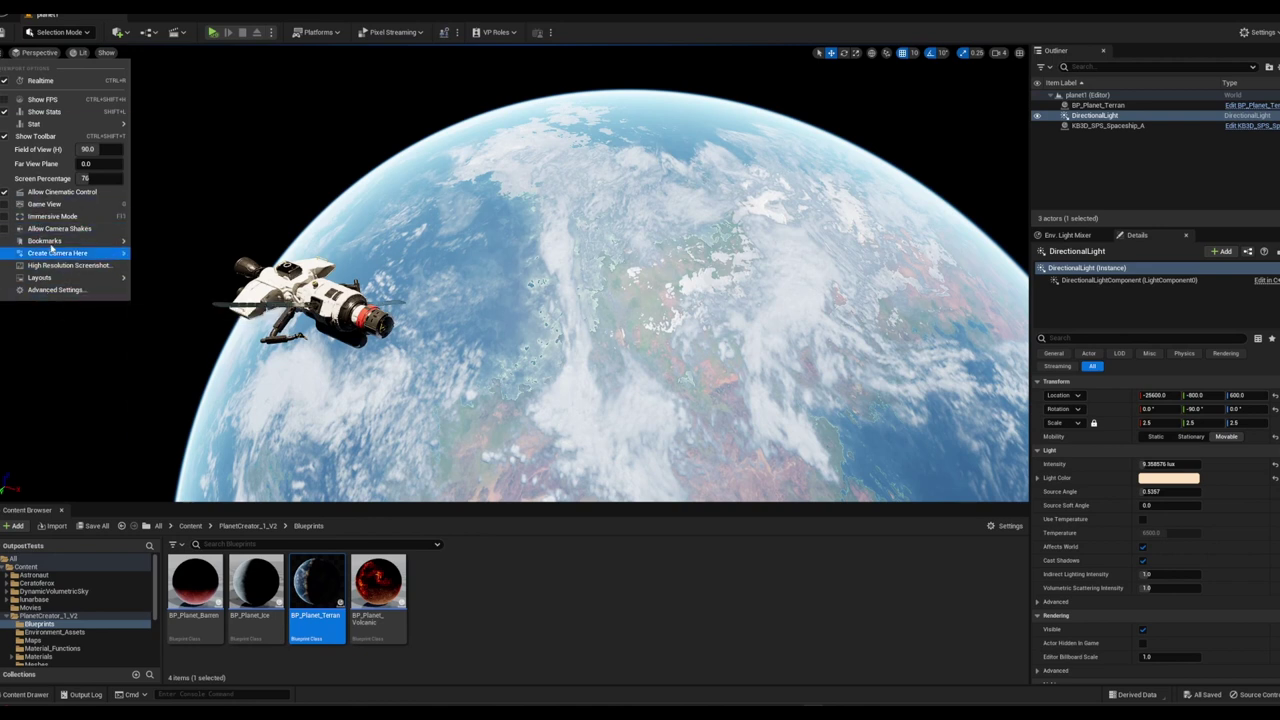
mouse_move(52, 253)
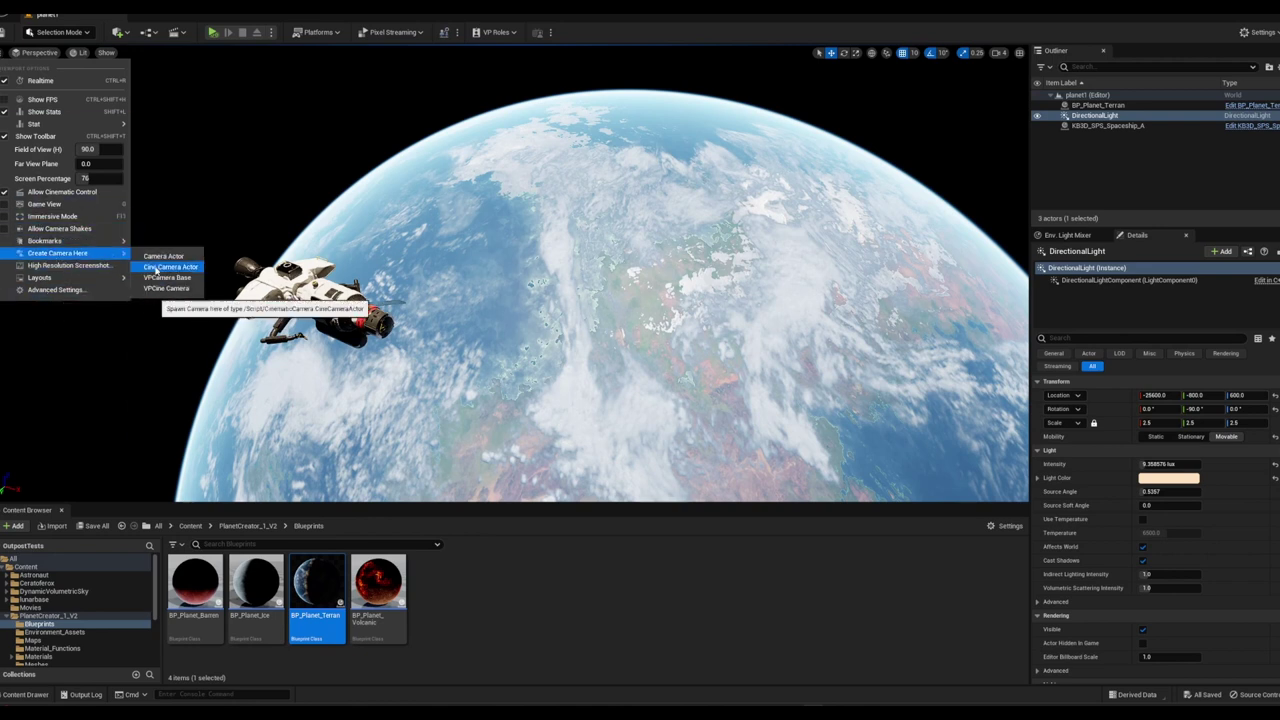
click(156, 268)
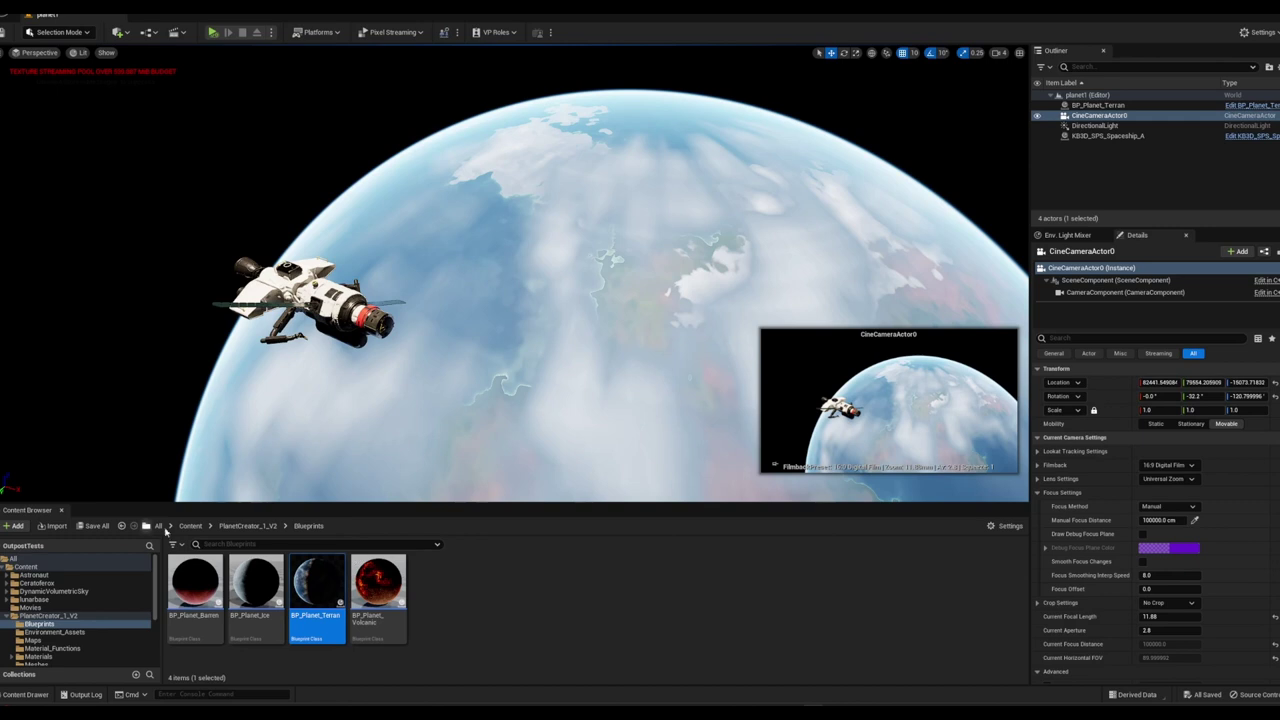
Add a Level Sequence named planet1-seq in the Content folder from the Cinematics menu
click(190, 525)
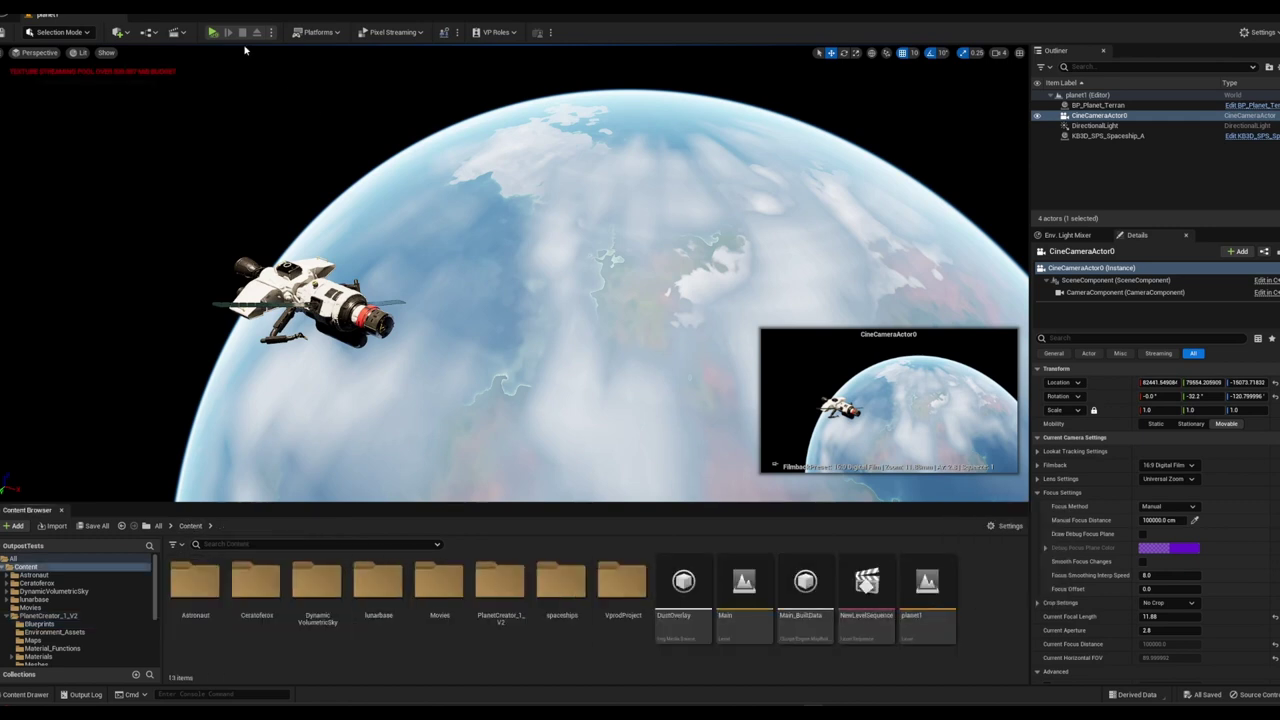
click(176, 32)
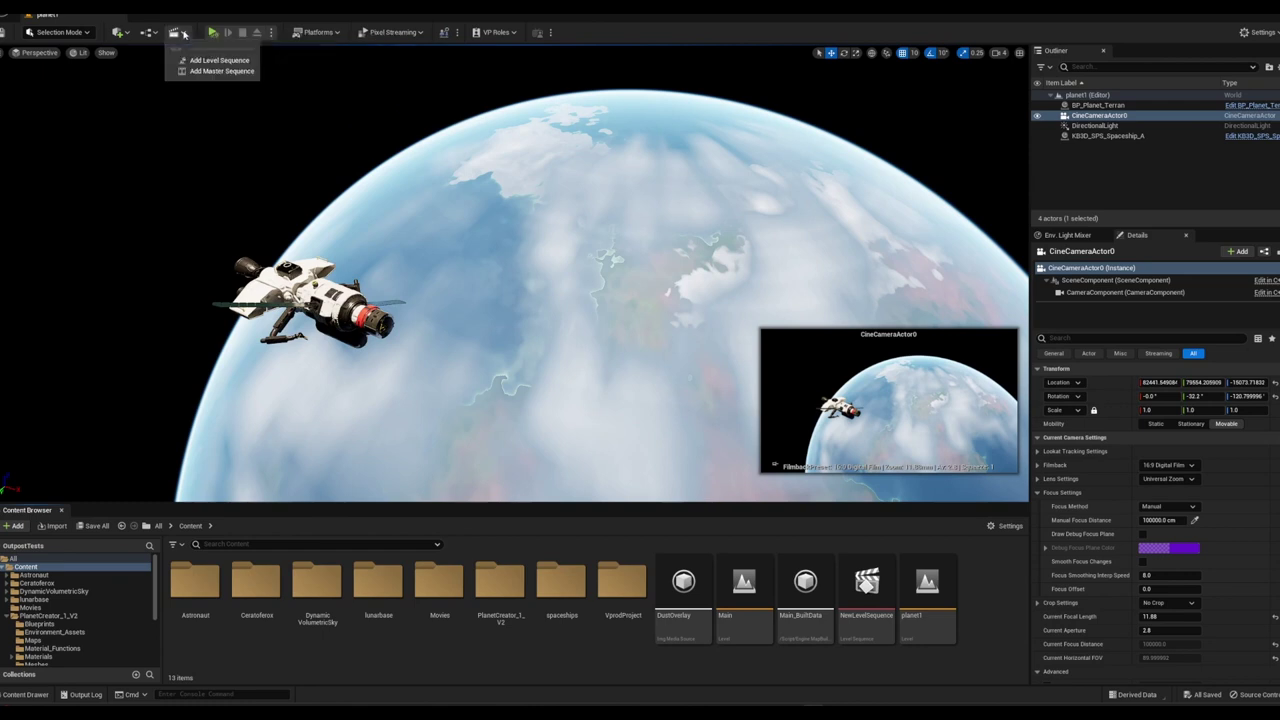
click(190, 62)
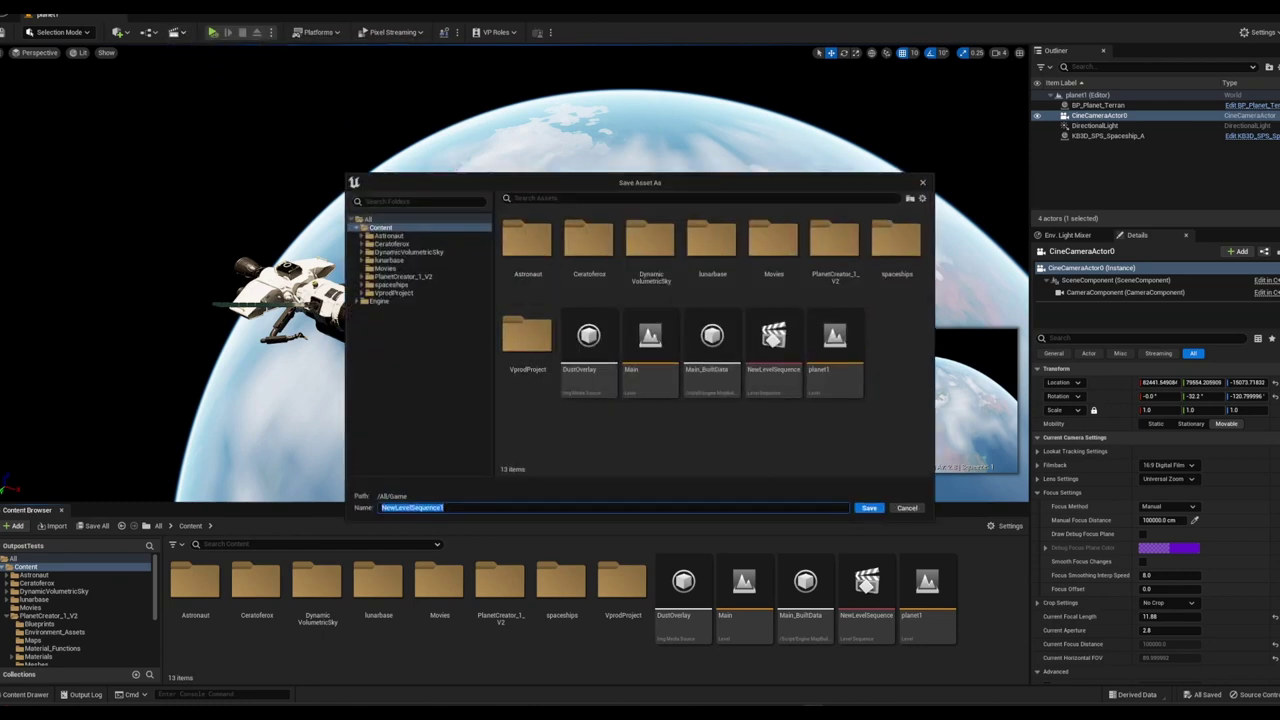
text(P)
key(Return)
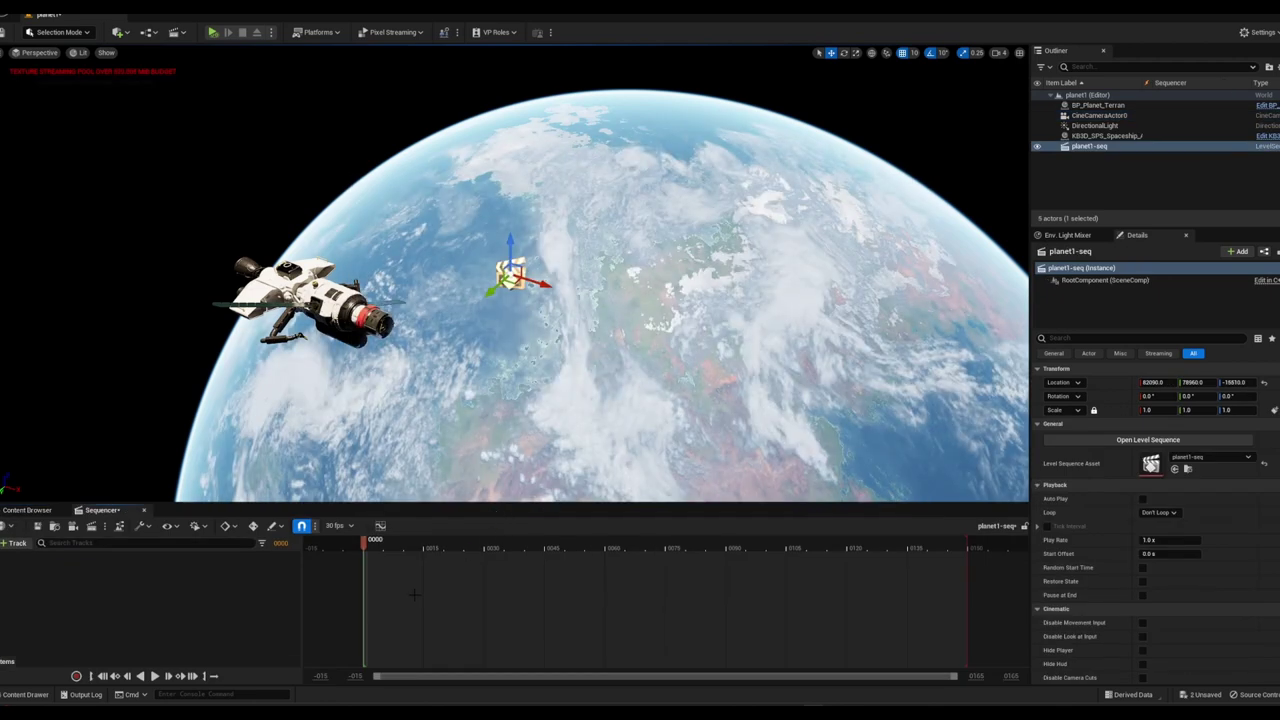
Add CineCameraActor0 to planet1-seq, unlock the camera-cut viewport, and scrub to preview the shot
click(22, 545)
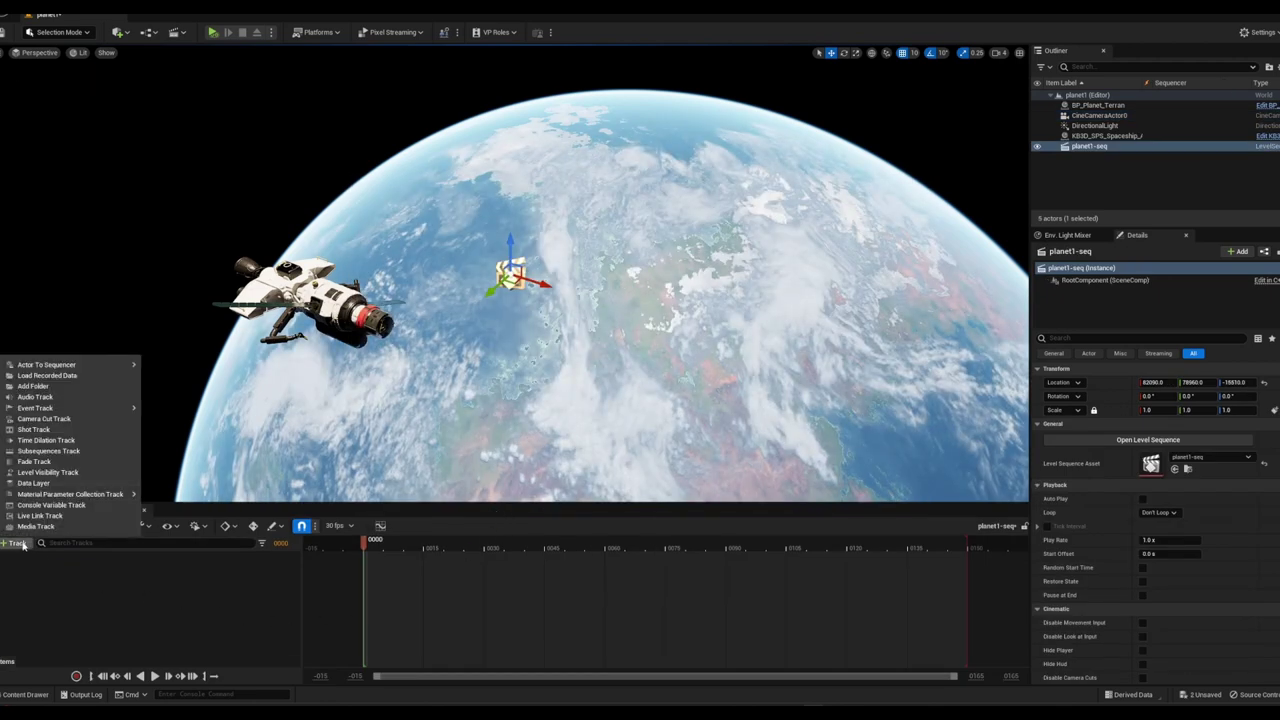
mouse_move(42, 352)
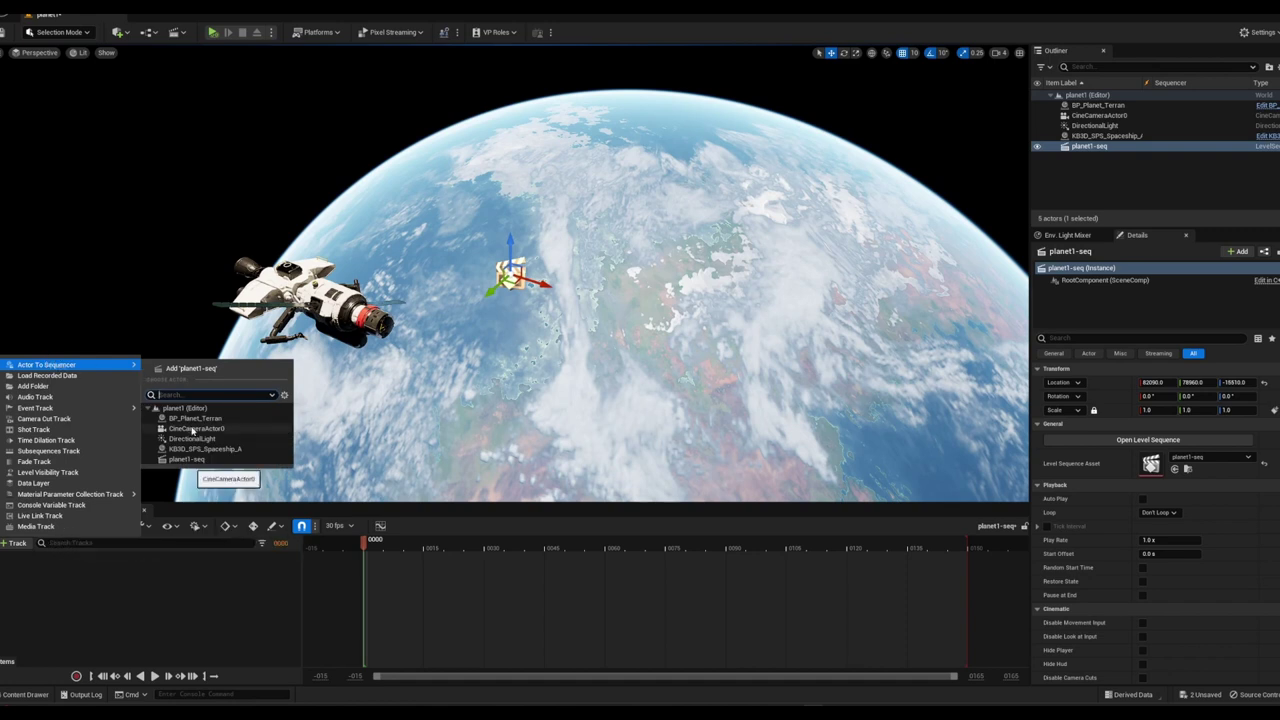
click(193, 430)
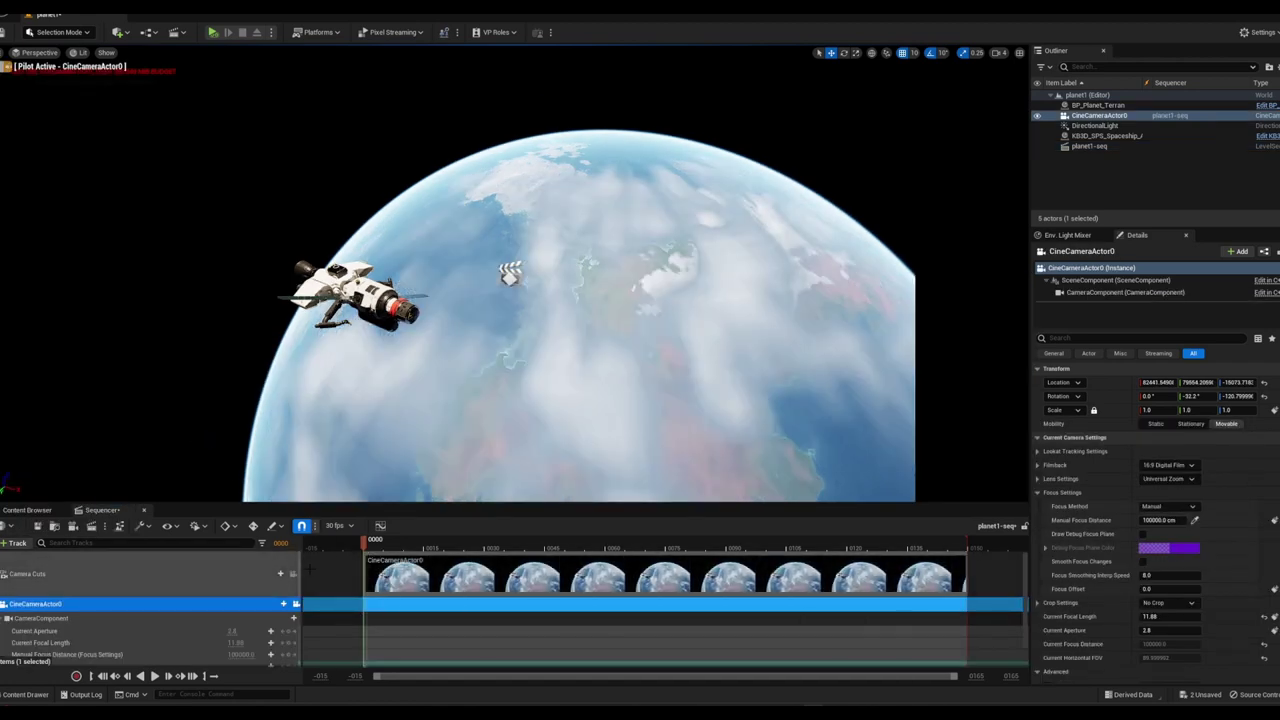
click(293, 576)
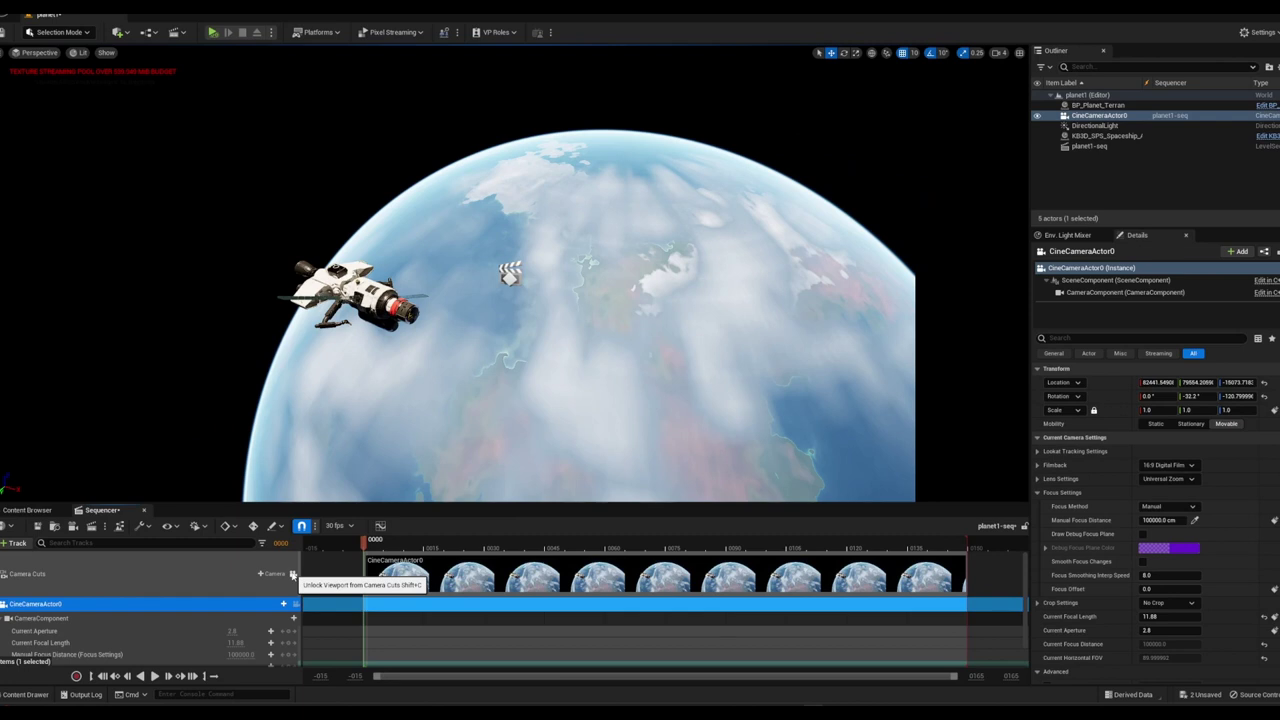
mouse_move(363, 541)
mouse_down()
mouse_move(566, 541)
mouse_move(368, 549)
mouse_up()
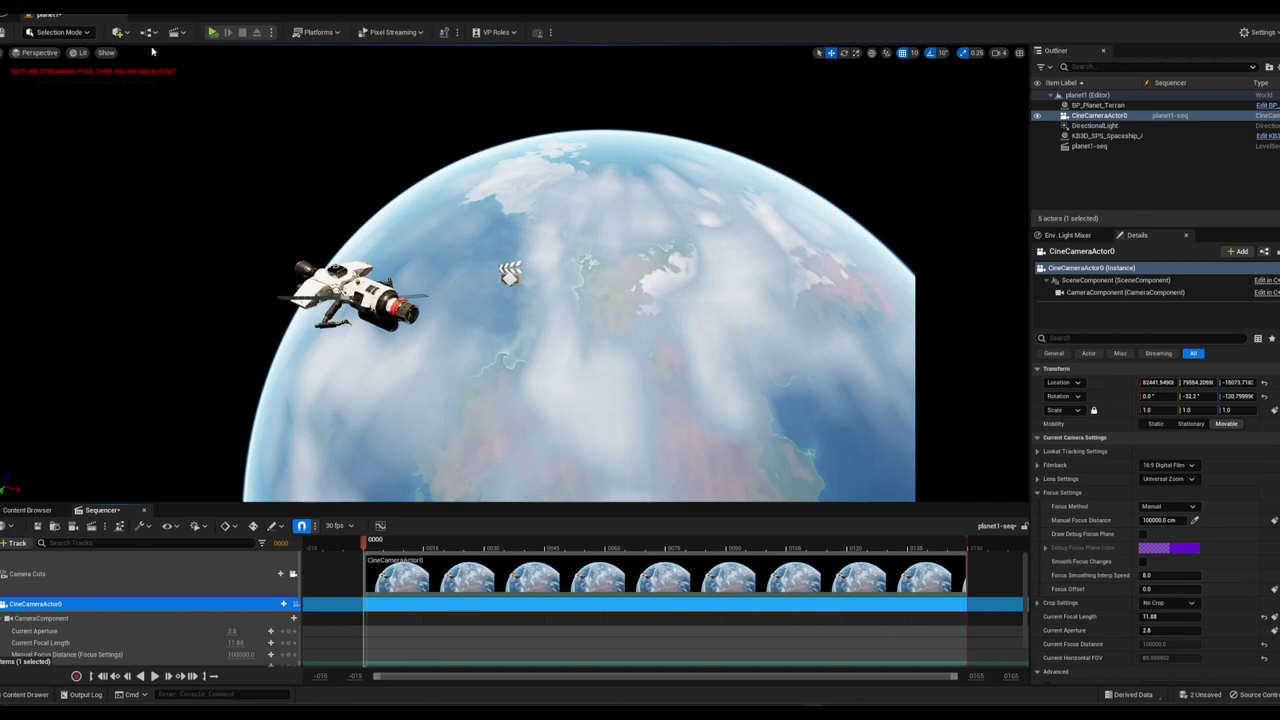
Place a Post Process Volume and enable Infinite Extent (Unbound) so it covers the whole level
click(122, 34)
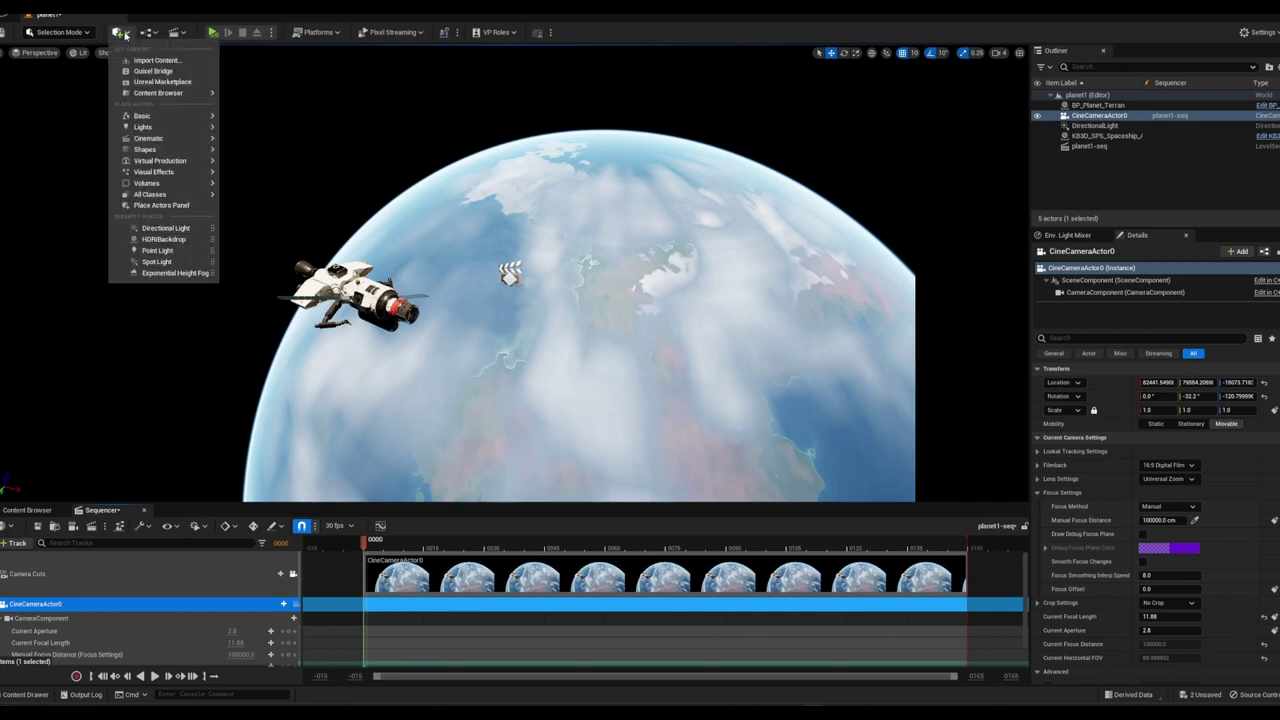
mouse_move(156, 183)
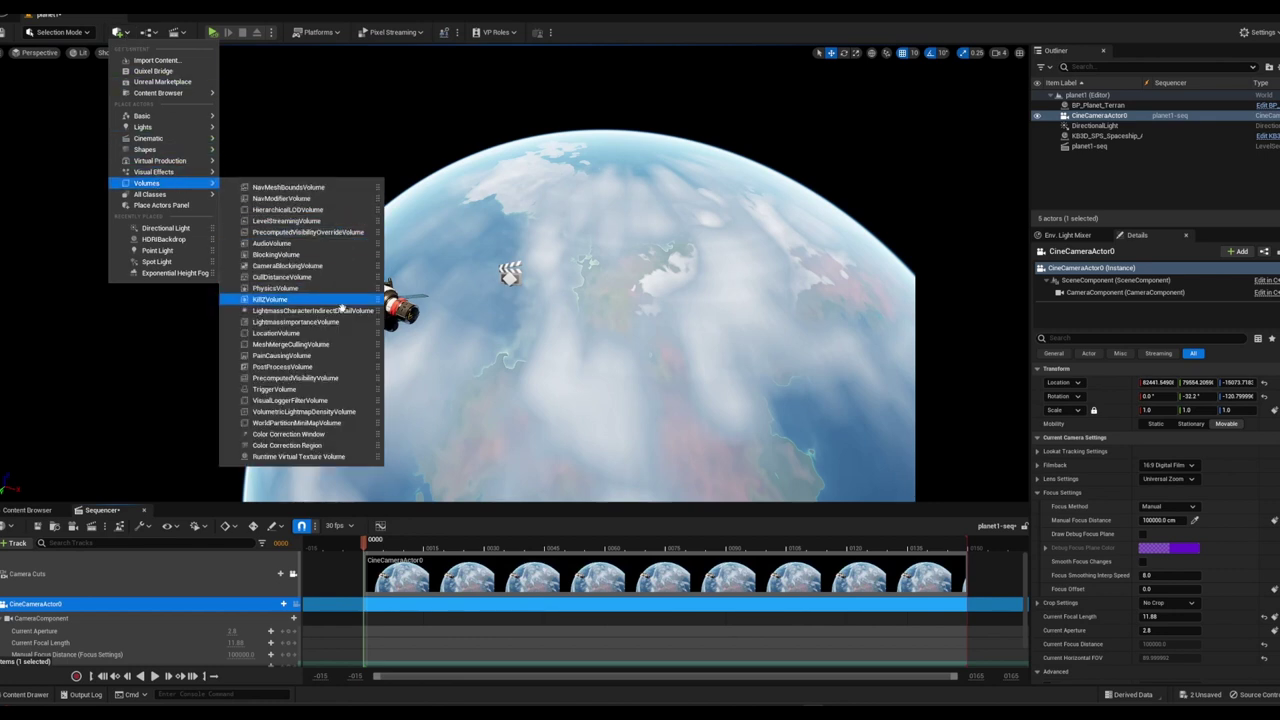
click(310, 369)
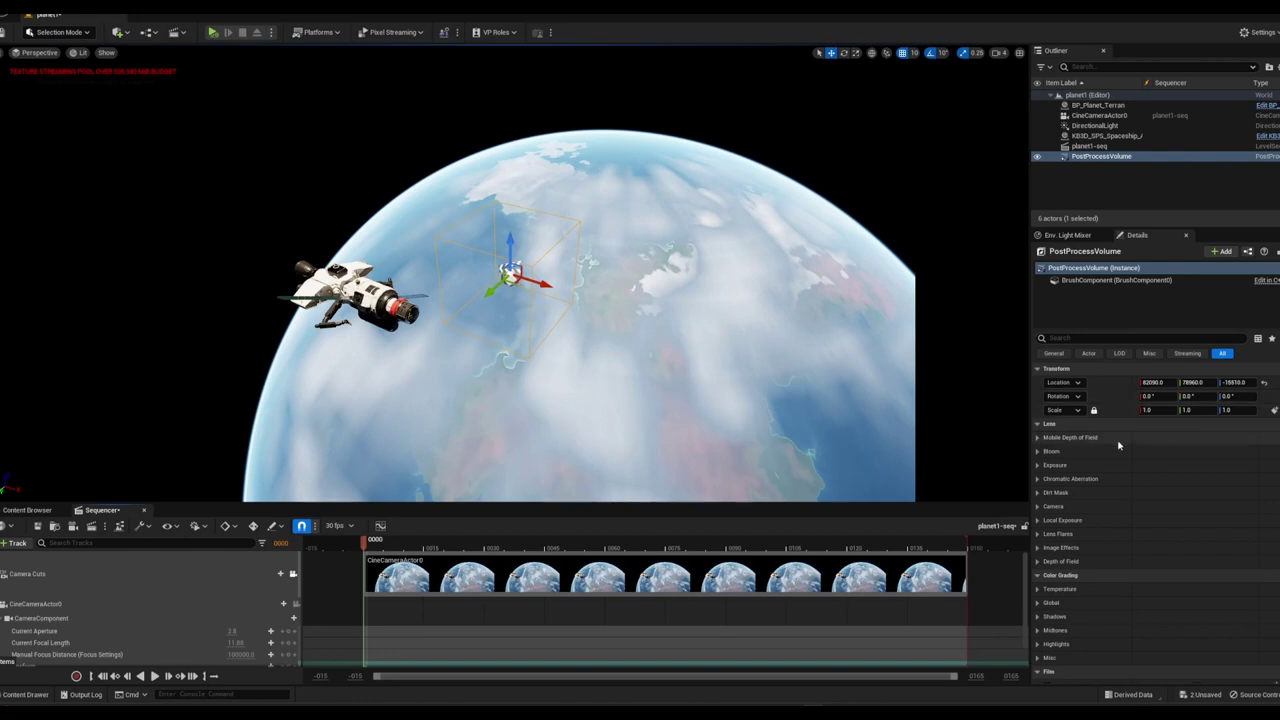
scroll(1122, 495, down, 3)
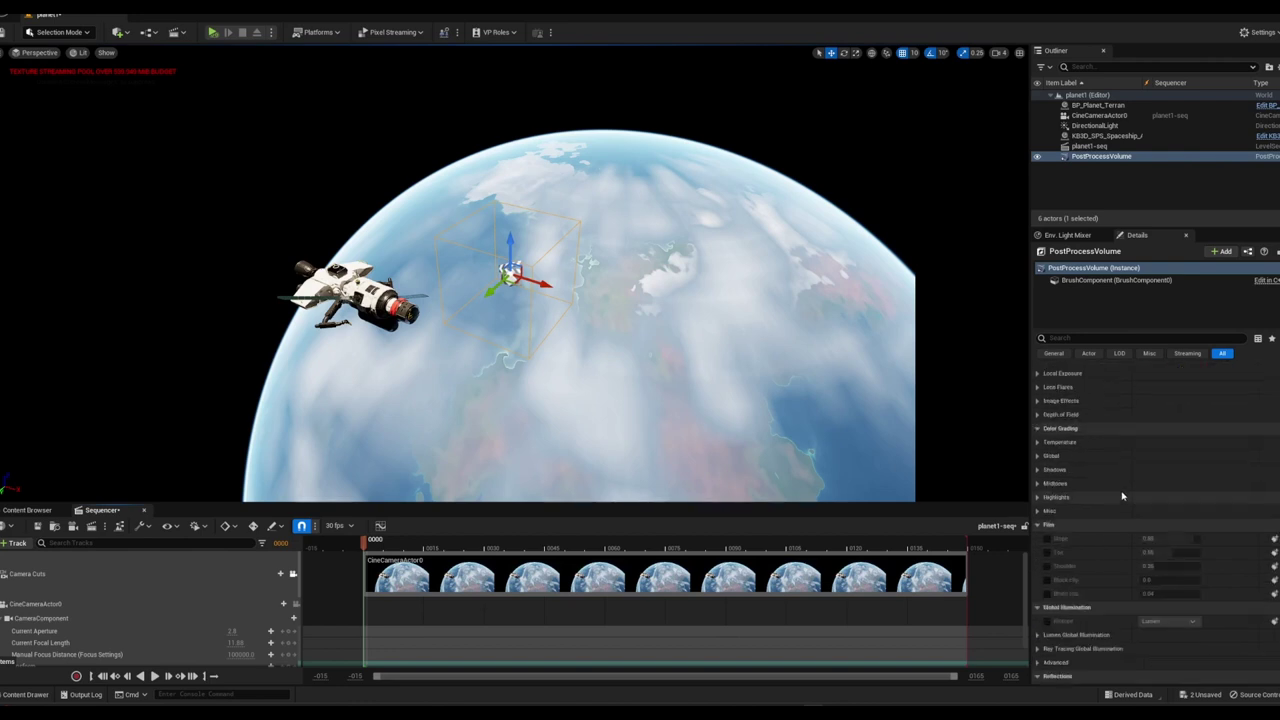
scroll(1122, 495, down, 3)
scroll(1122, 495, down, 3)
scroll(1122, 495, down, 3)
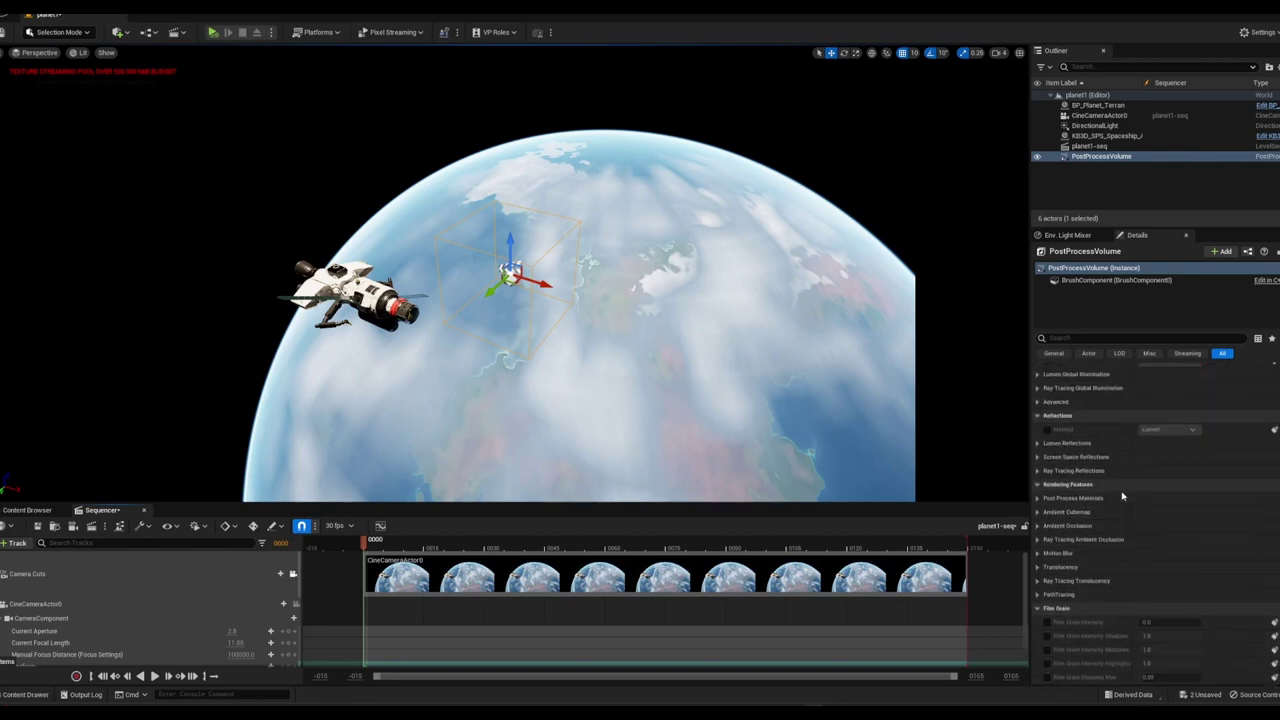
scroll(1122, 495, up, 3)
scroll(1122, 495, up, 2)
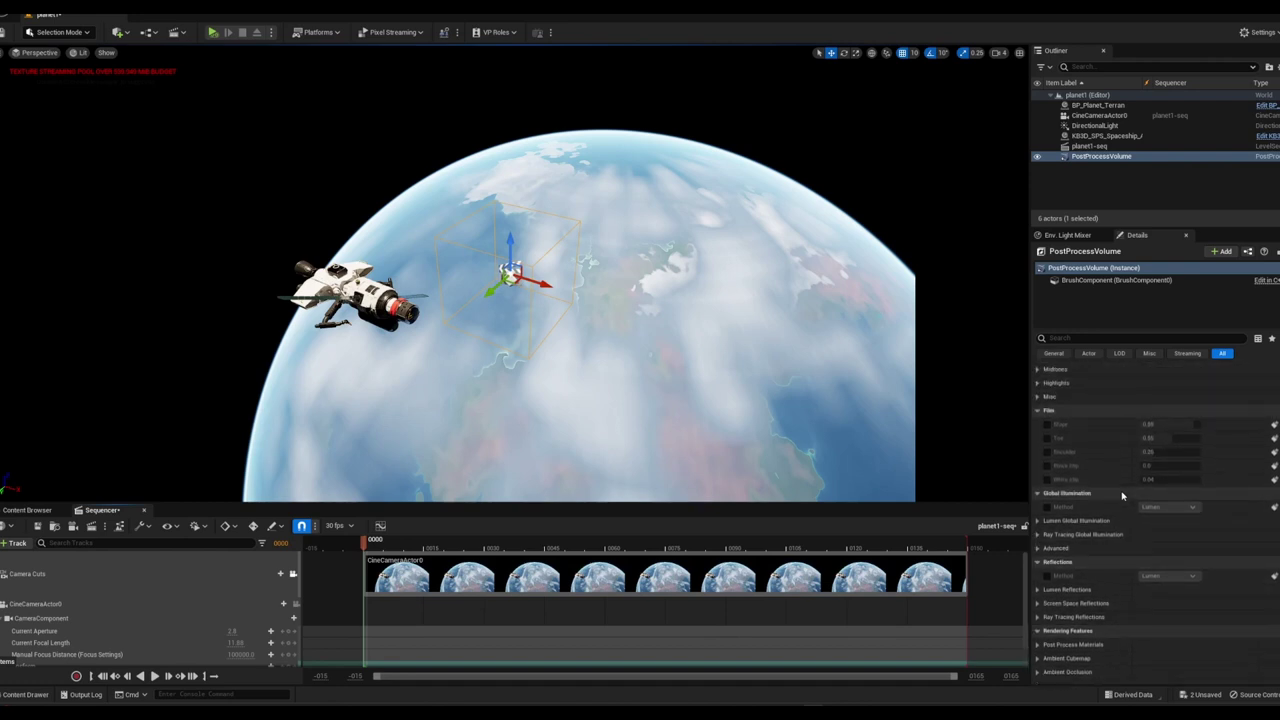
scroll(1122, 495, down, 5)
scroll(1122, 495, down, 5)
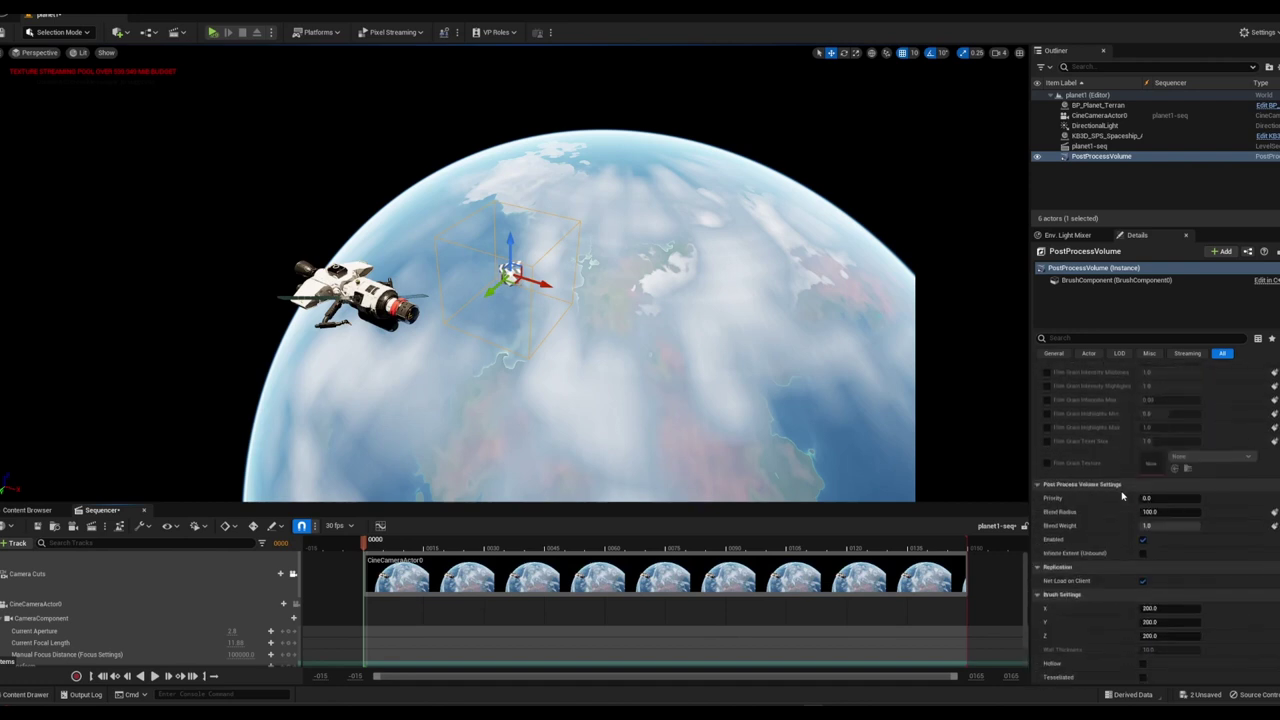
scroll(1122, 495, down, 1)
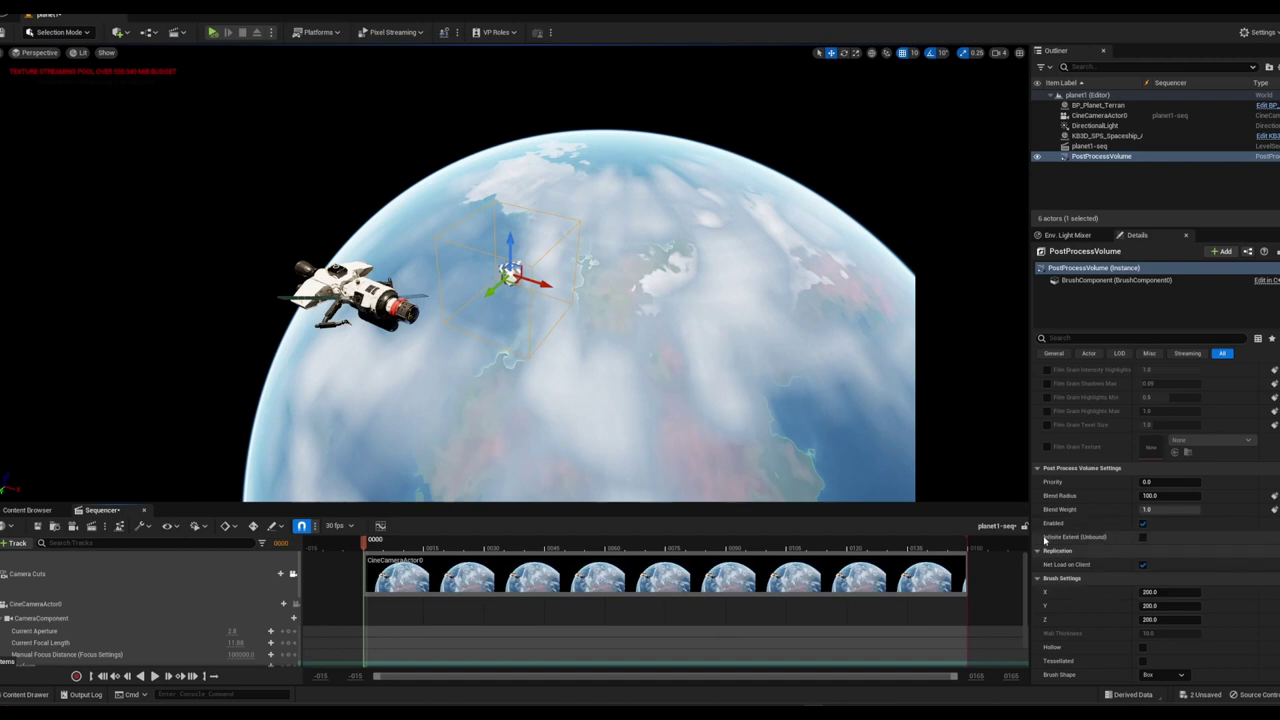
click(1144, 539)
Override exposure with Manual metering mode and compensation raised to about 7.96
scroll(1108, 541, up, 3)
scroll(1108, 541, up, 3)
scroll(1108, 541, up, 3)
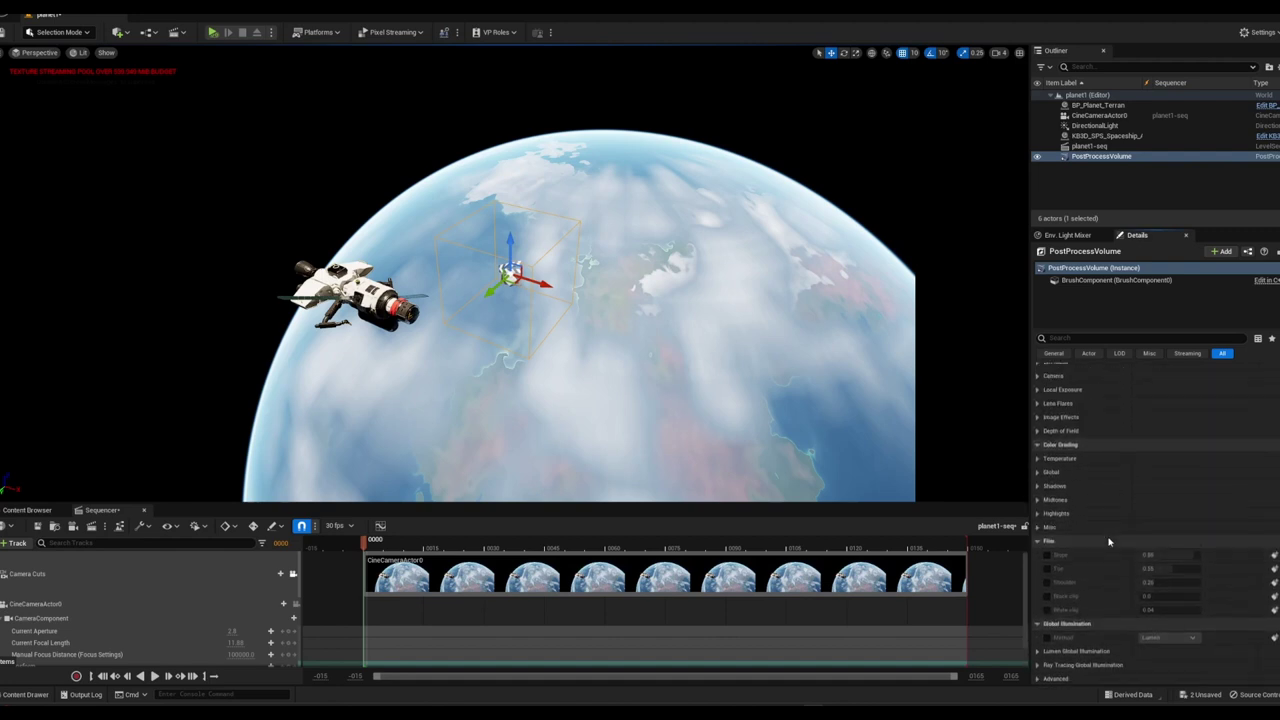
scroll(1108, 541, up, 3)
scroll(1108, 541, up, 2)
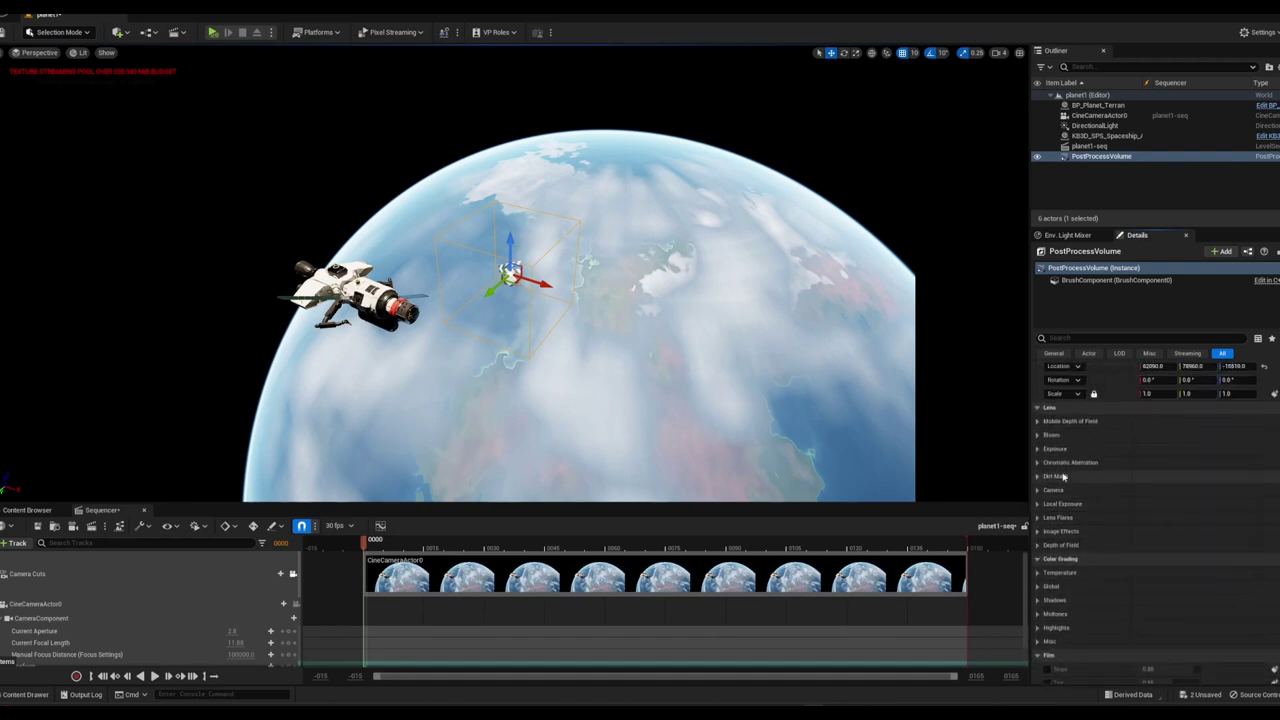
click(1038, 449)
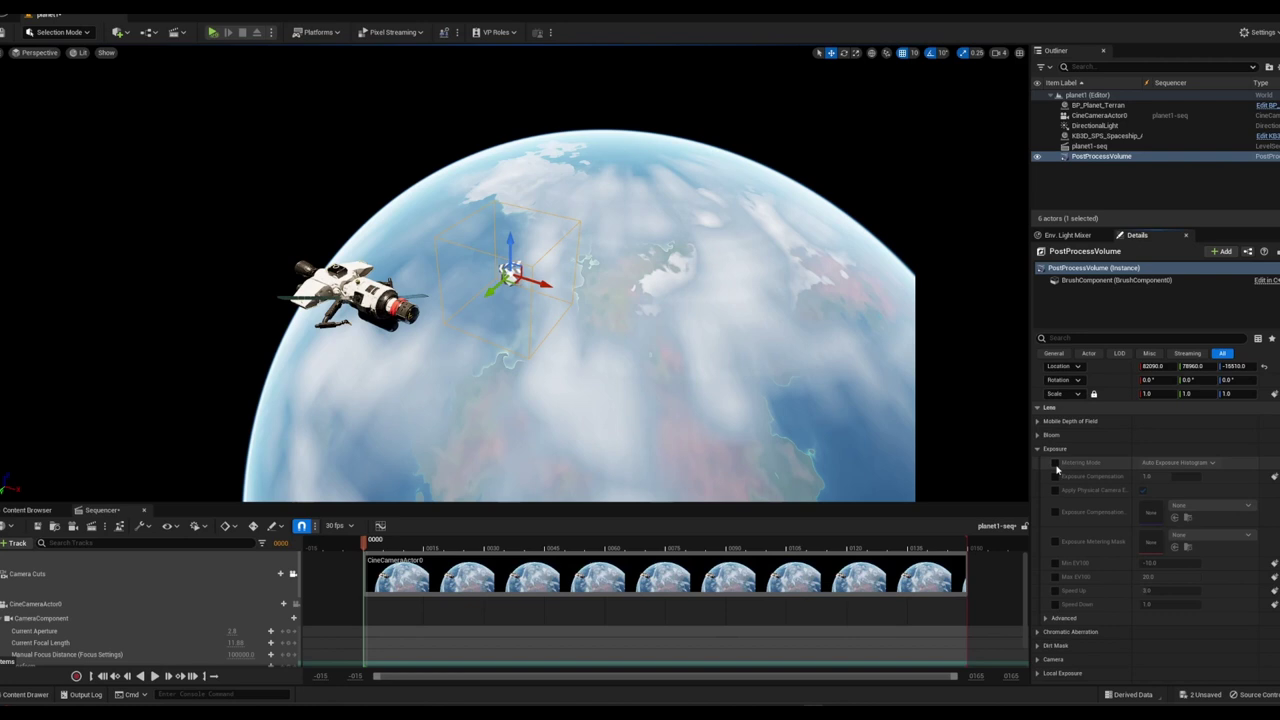
click(1055, 463)
click(1056, 477)
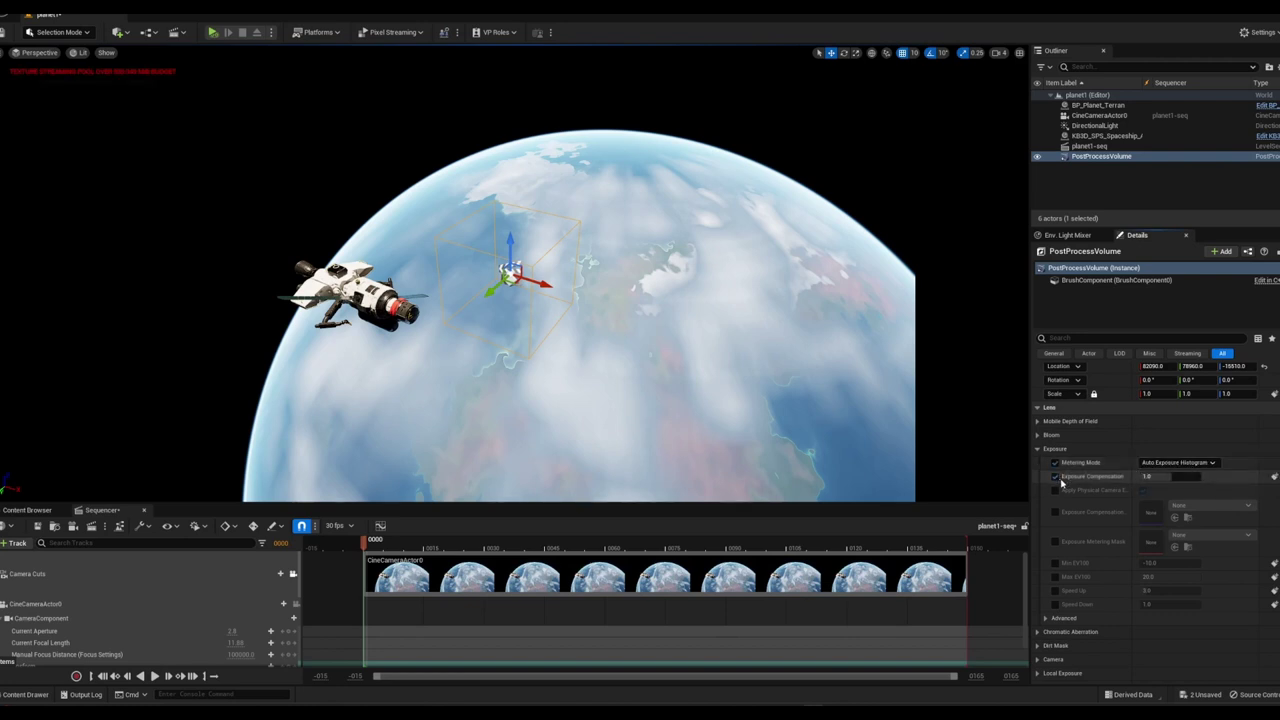
click(1170, 463)
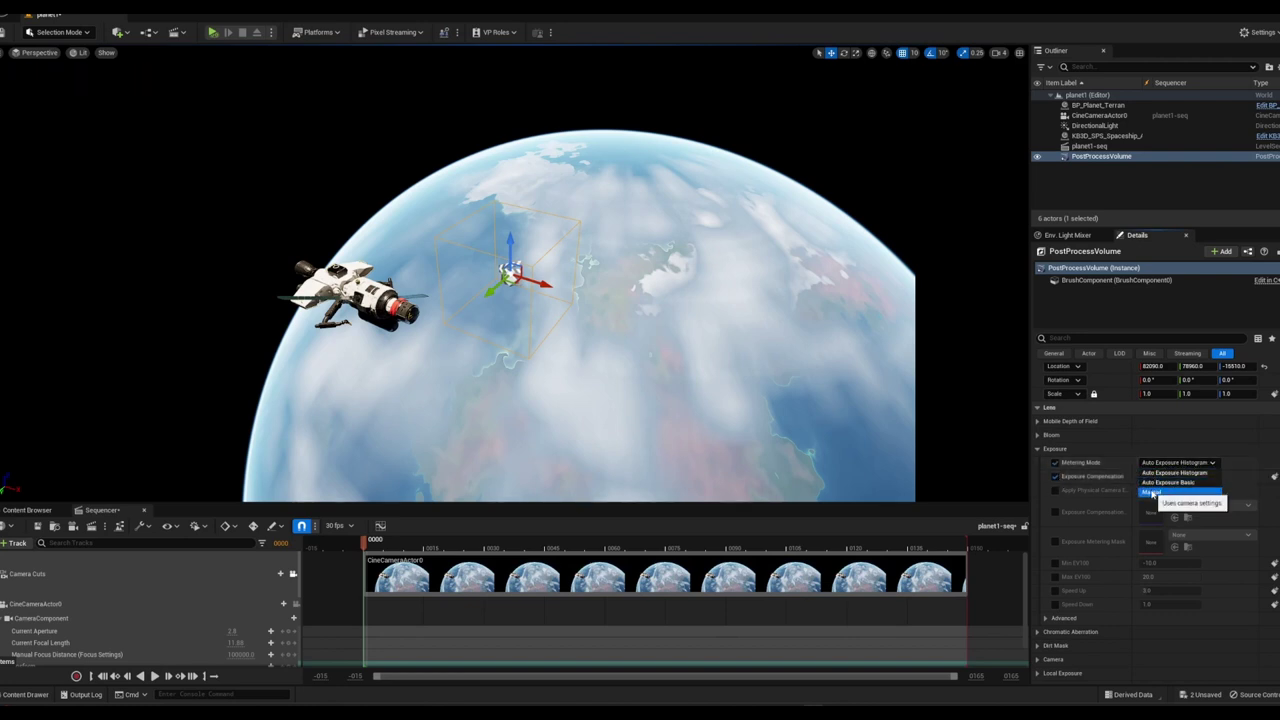
click(1158, 488)
mouse_move(1150, 477)
mouse_down()
mouse_move(1190, 477)
mouse_move(1160, 477)
mouse_up()
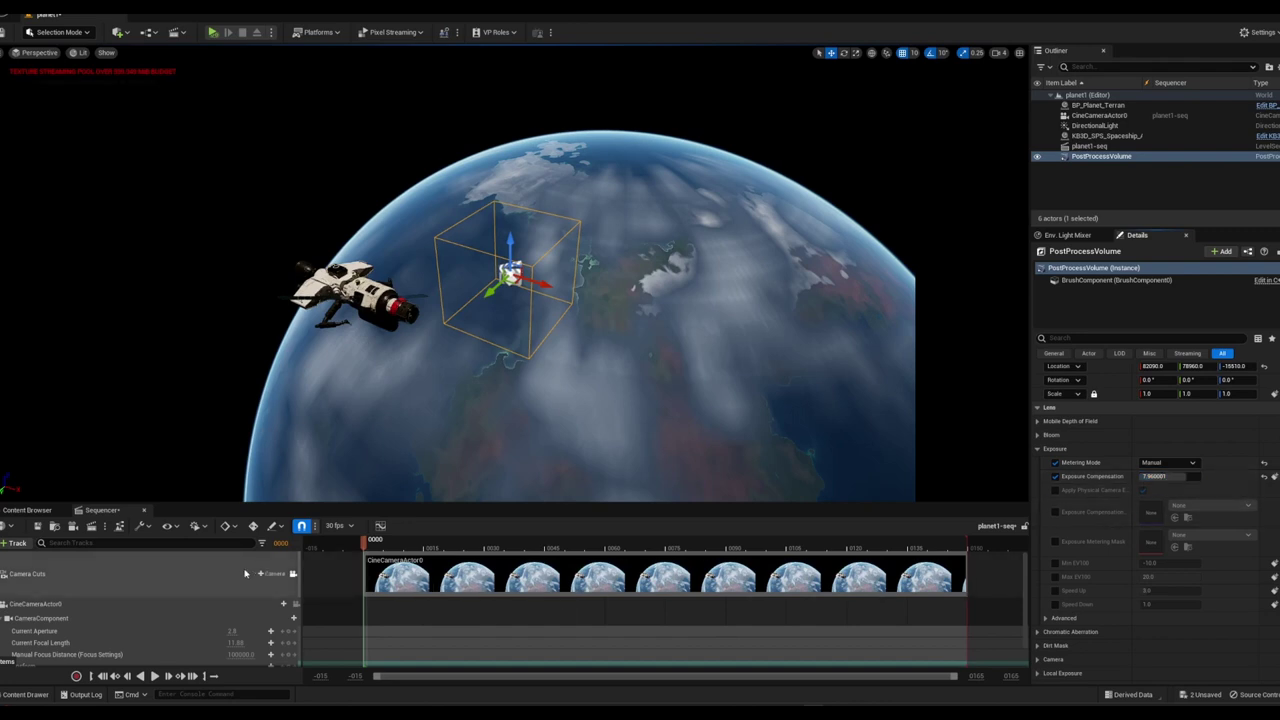
click(35, 55)
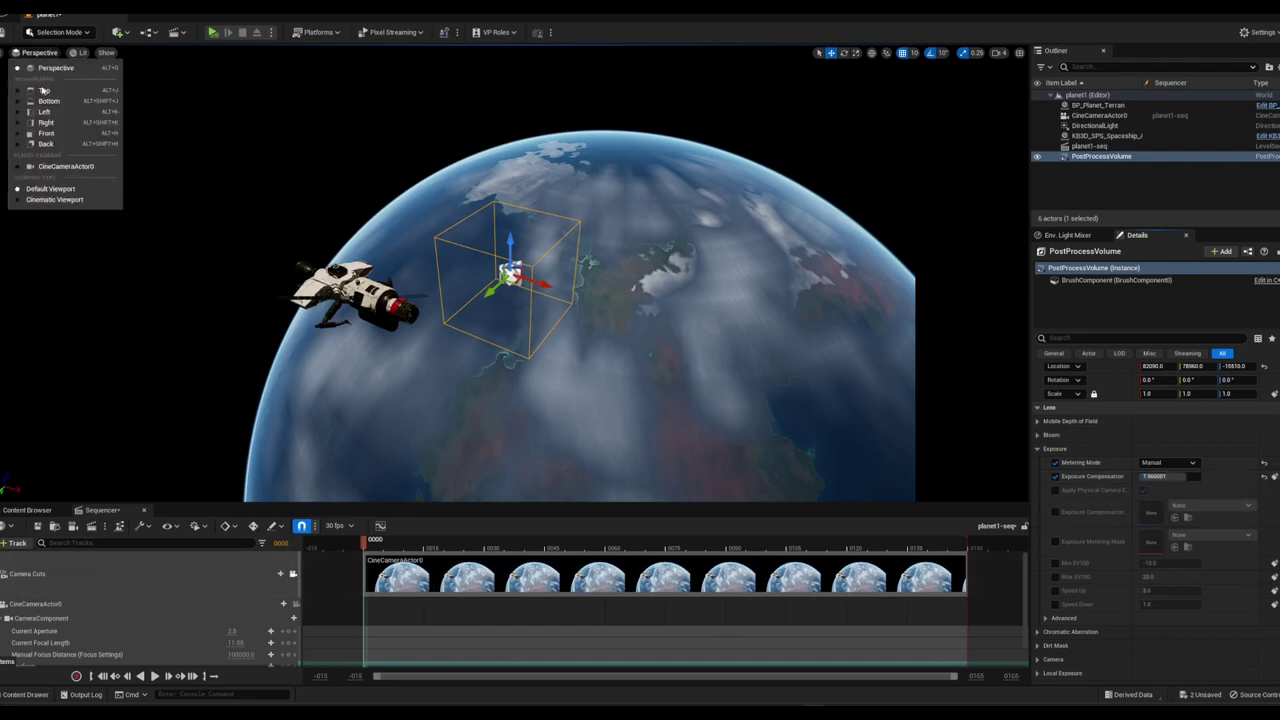
Switch the viewport to the cine camera's view and scrub the sequence to preview
click(55, 193)
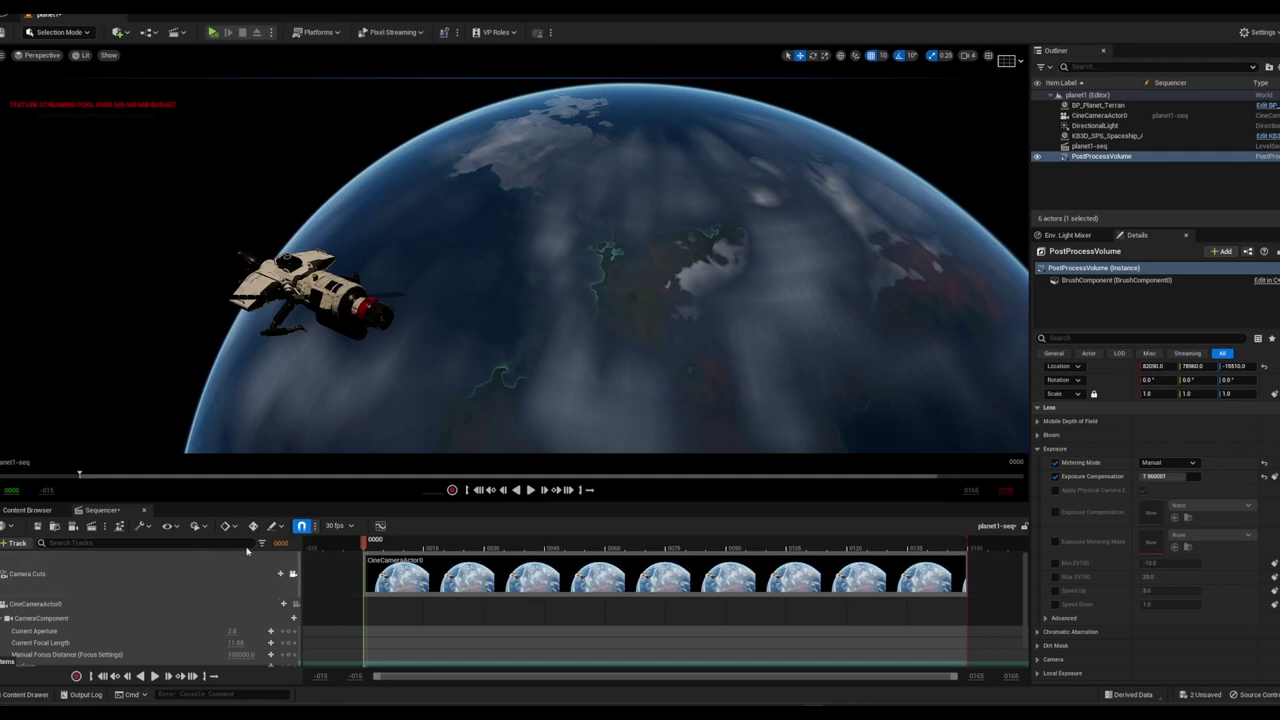
mouse_move(377, 545)
mouse_down()
mouse_move(549, 545)
mouse_move(367, 543)
mouse_up()
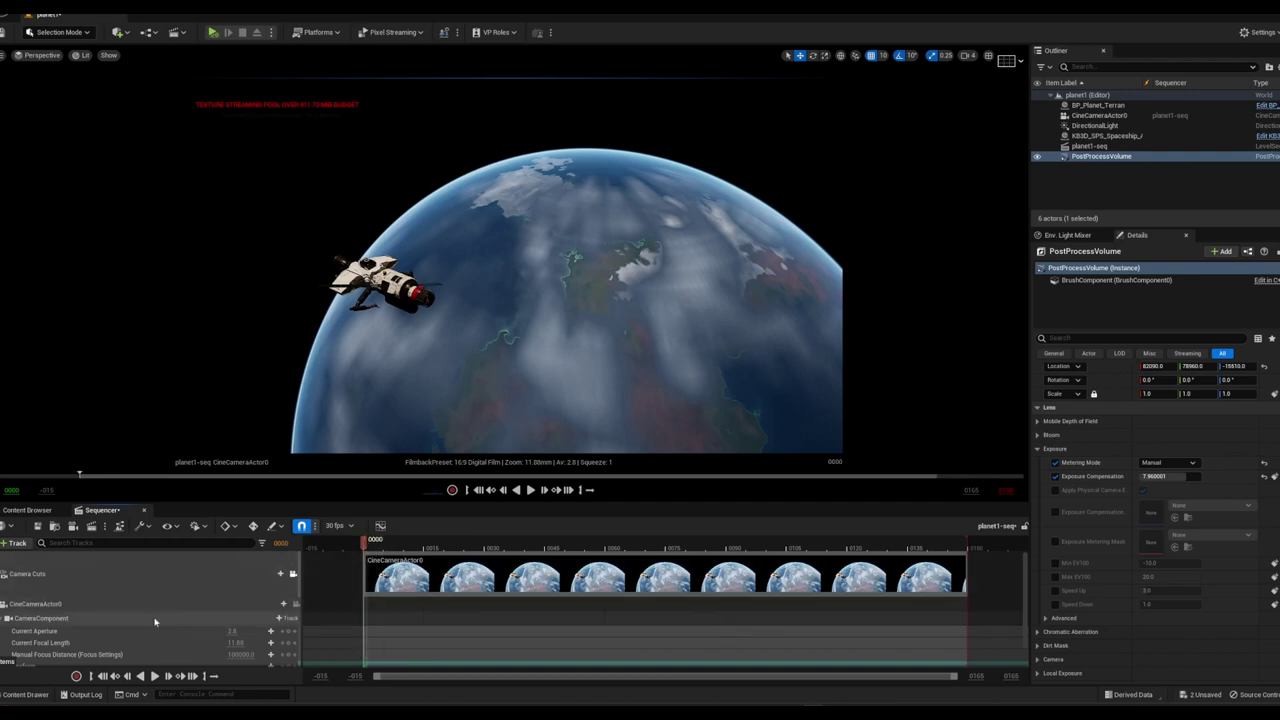
scroll(148, 622, down, 1)
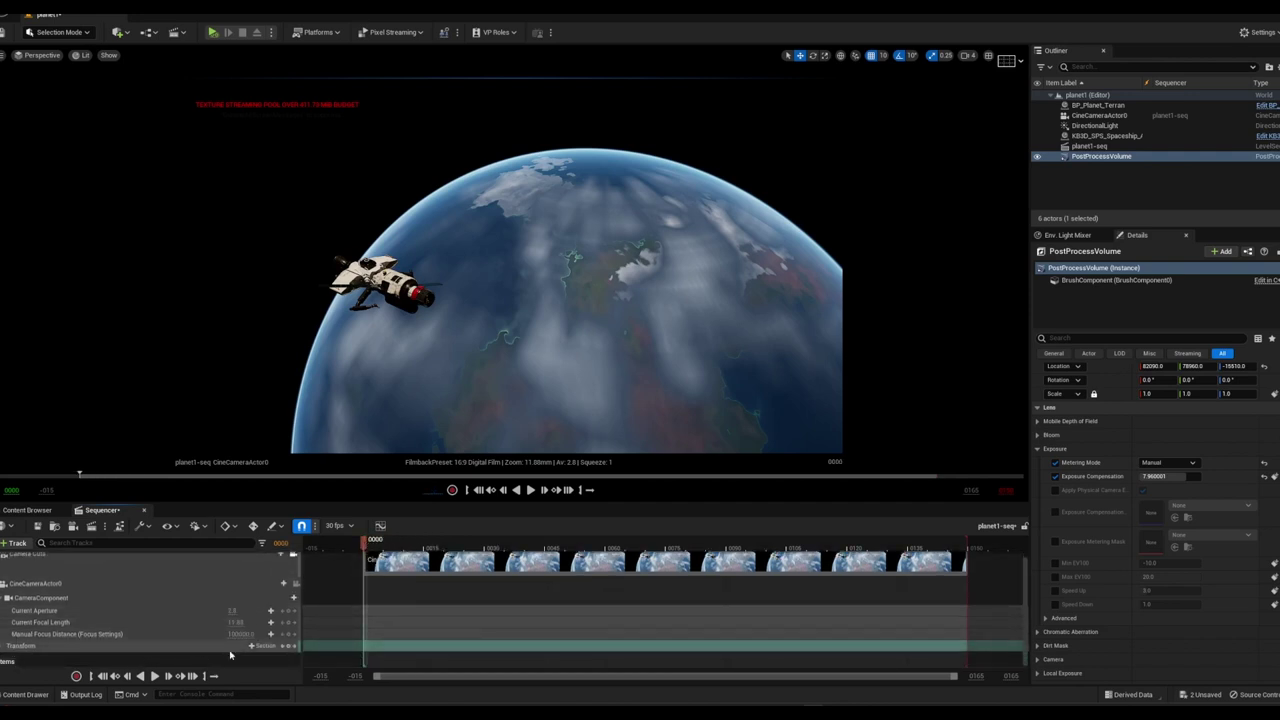
Key the camera's Transform at frames 0 and 149 and expand Transform > Location
click(289, 648)
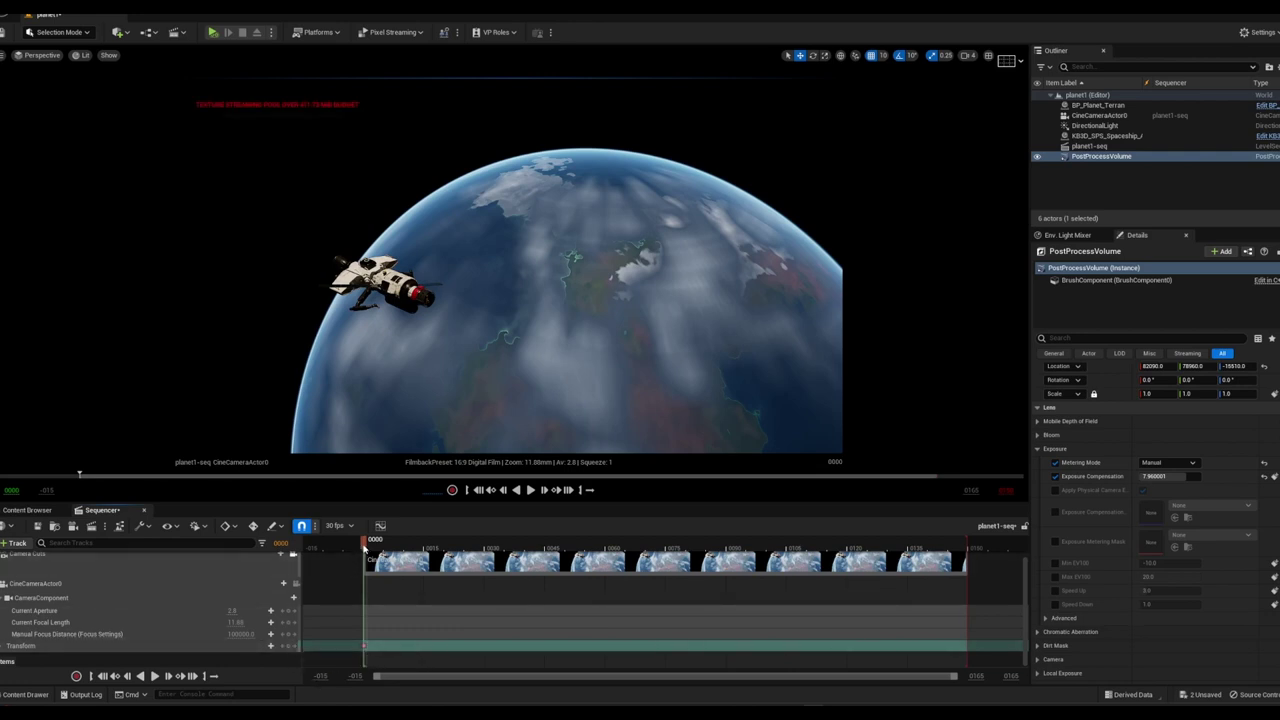
drag(436, 545, 966, 556)
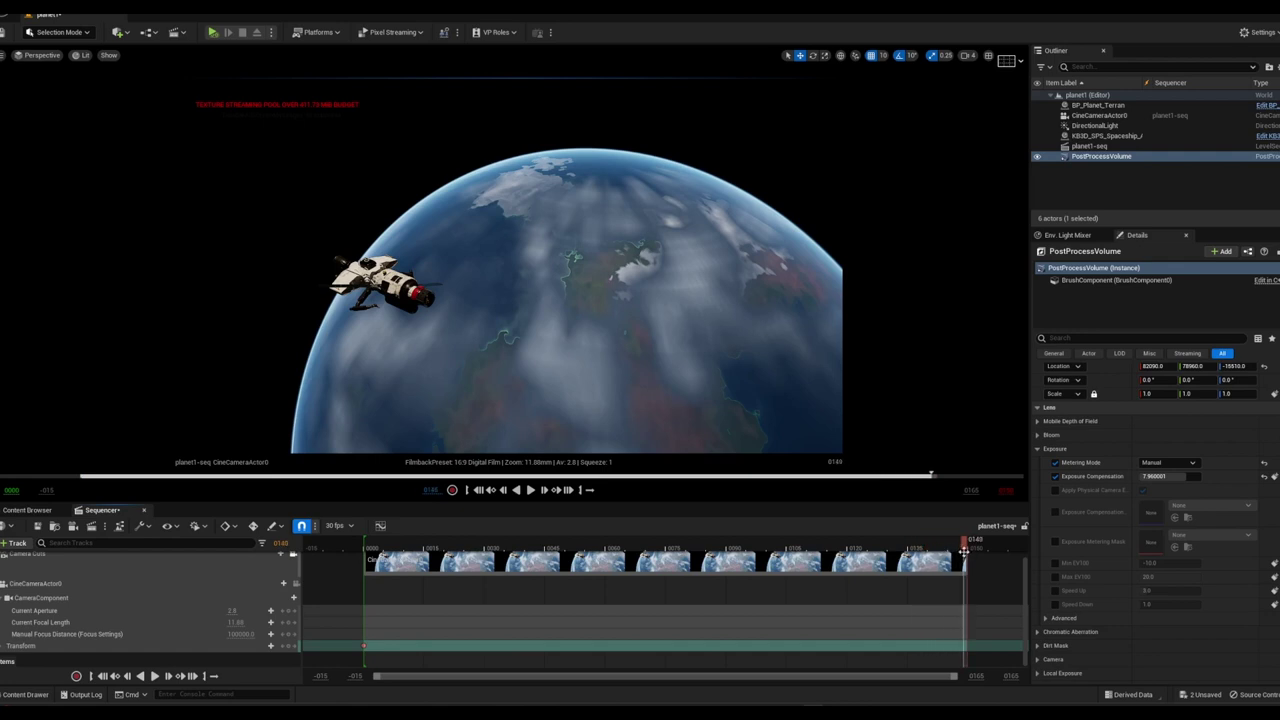
click(289, 648)
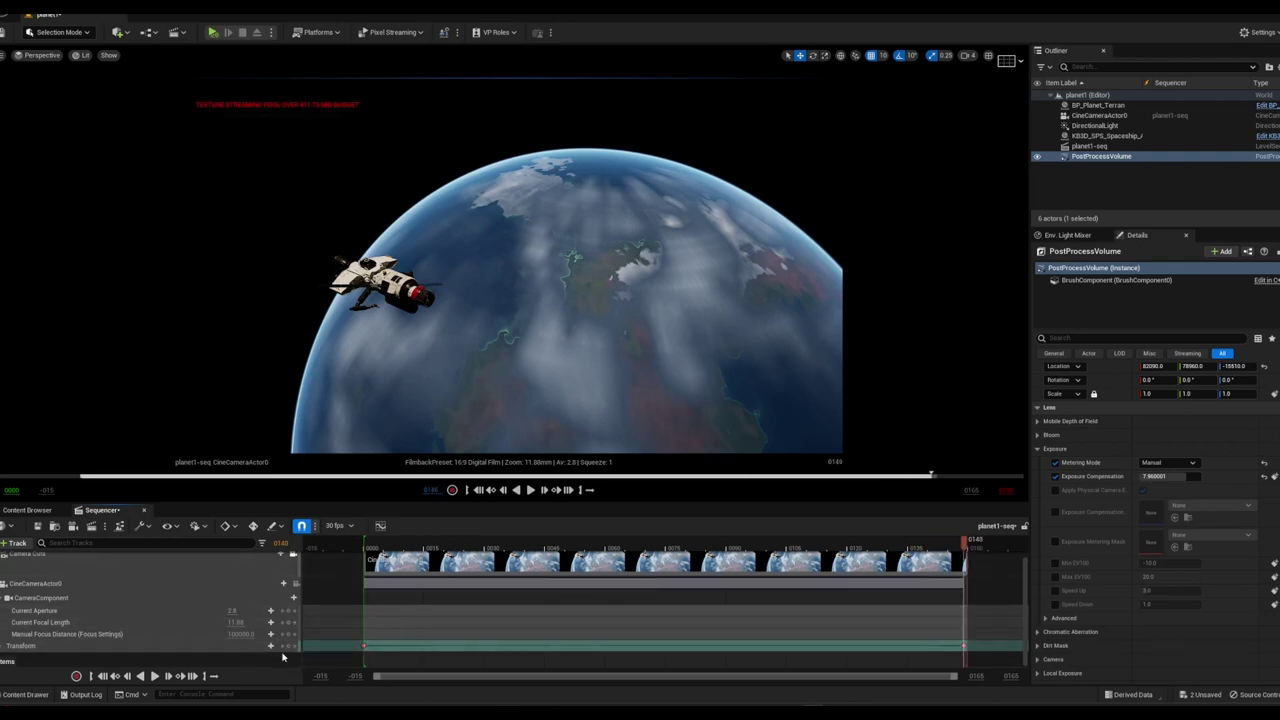
click(8, 645)
scroll(30, 640, down, 1)
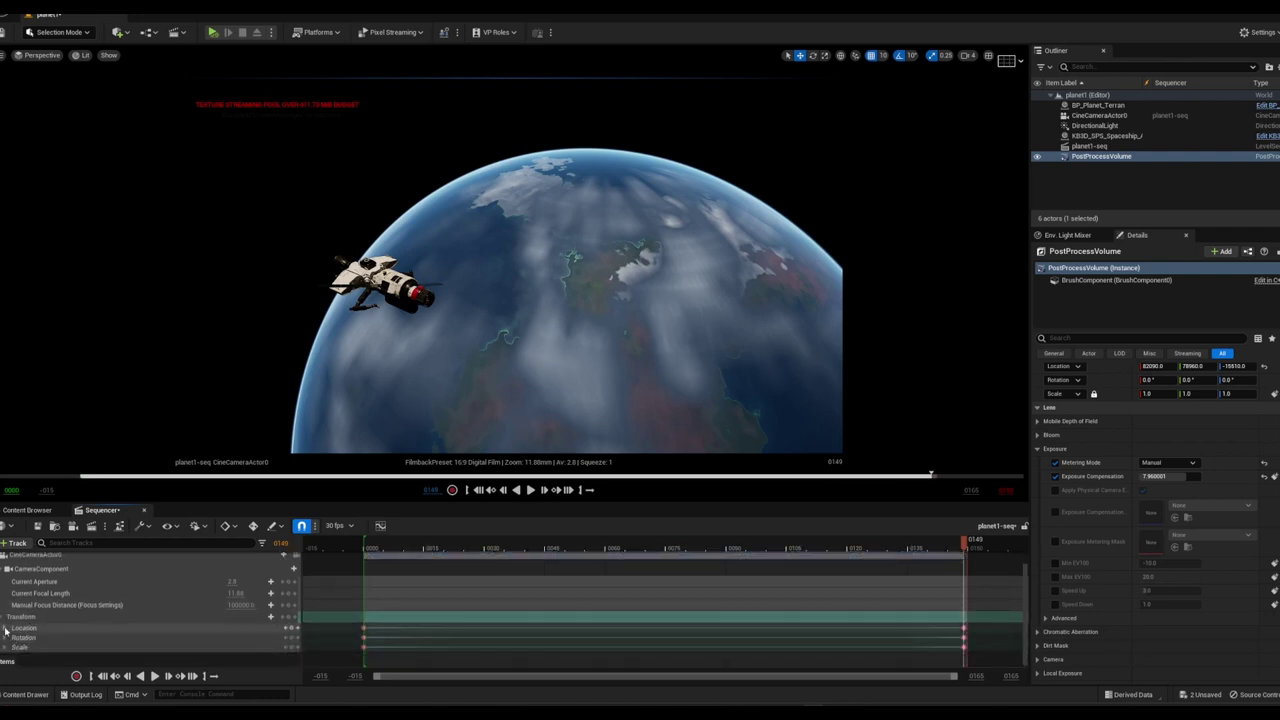
click(5, 628)
scroll(122, 630, down, 1)
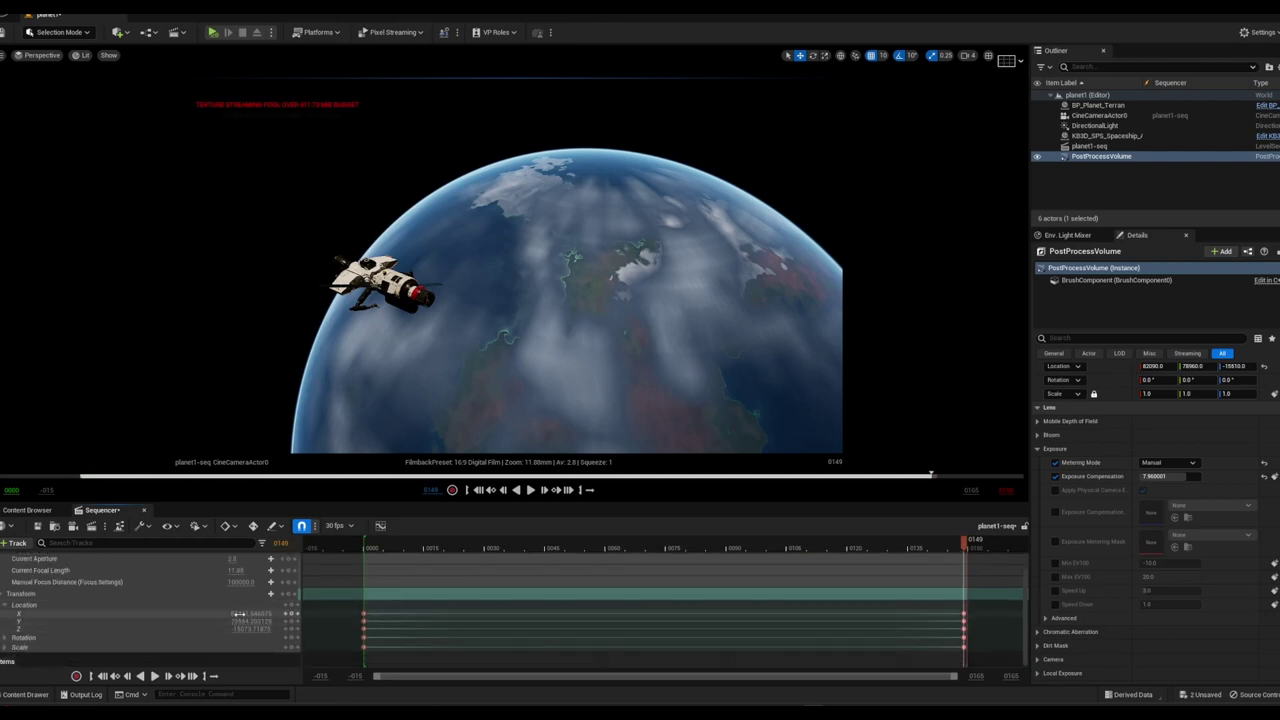
Change the camera's Location X at the frame 149 key and scrub back to the start
mouse_move(239, 613)
mouse_down()
mouse_move(262, 613)
mouse_move(236, 613)
mouse_move(243, 621)
mouse_up()
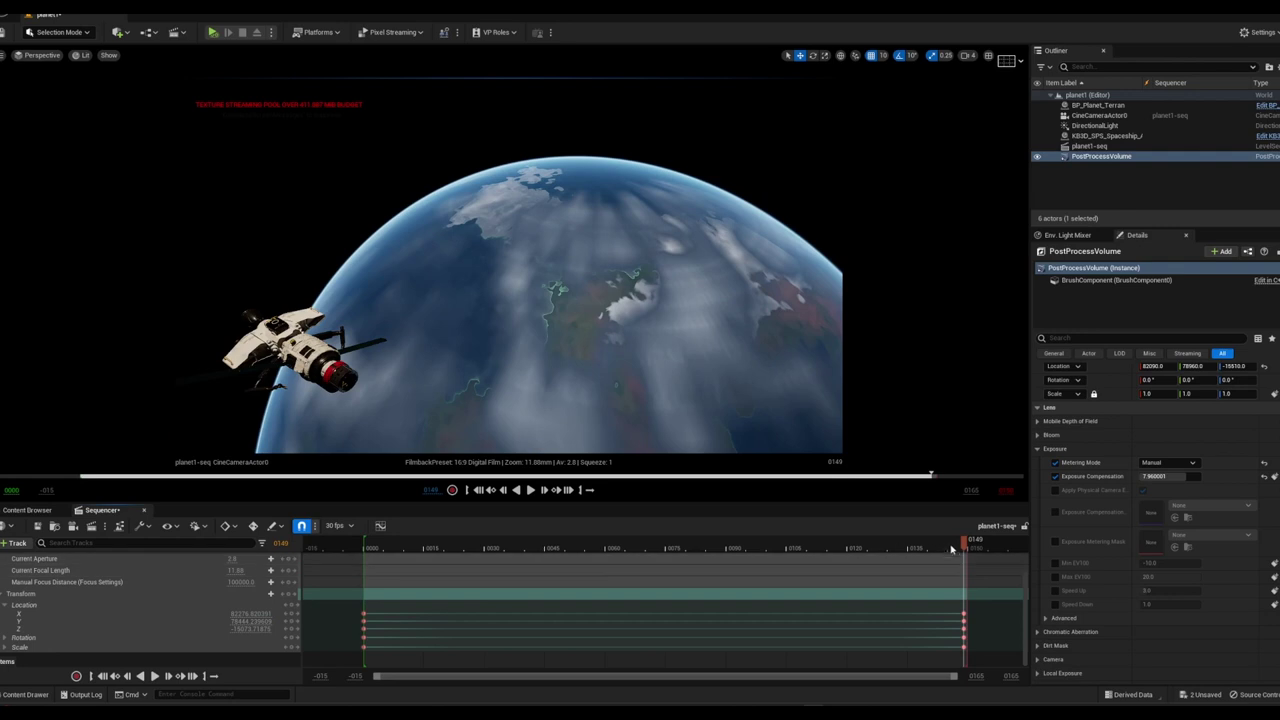
mouse_move(966, 545)
mouse_down()
mouse_move(413, 562)
mouse_move(958, 566)
mouse_up()
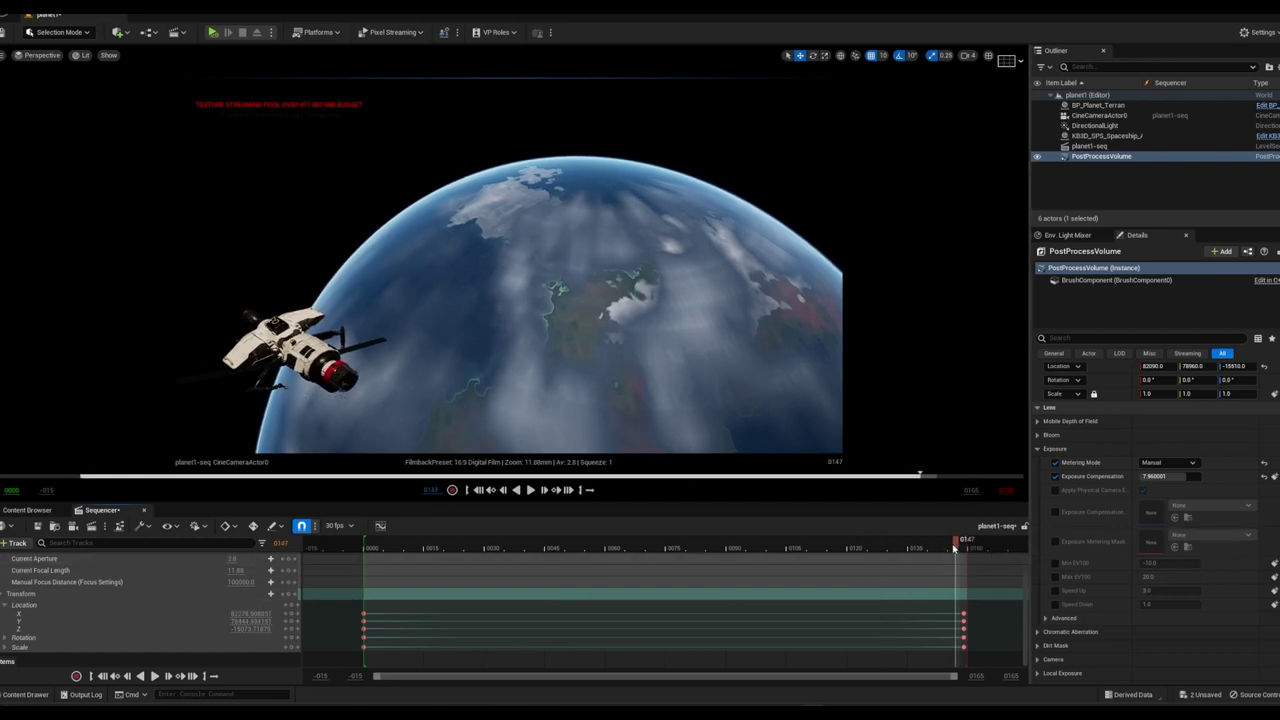
drag(957, 543, 367, 563)
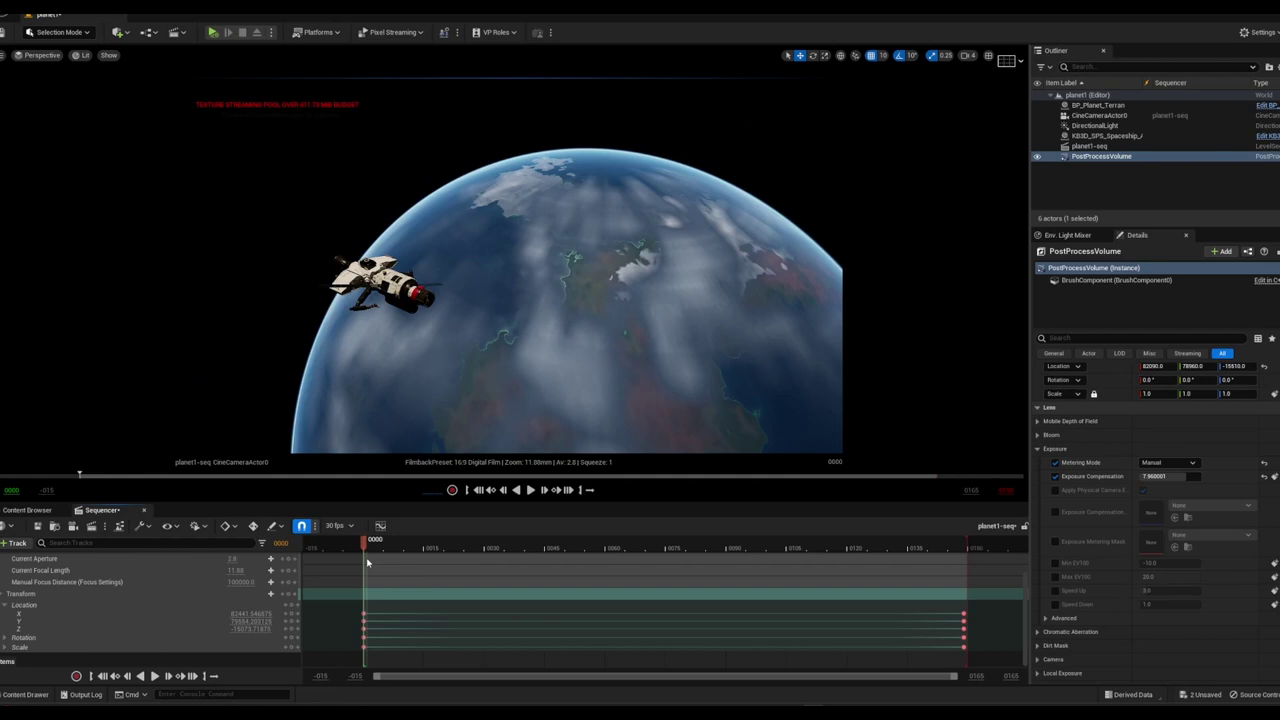
drag(367, 563, 369, 563)
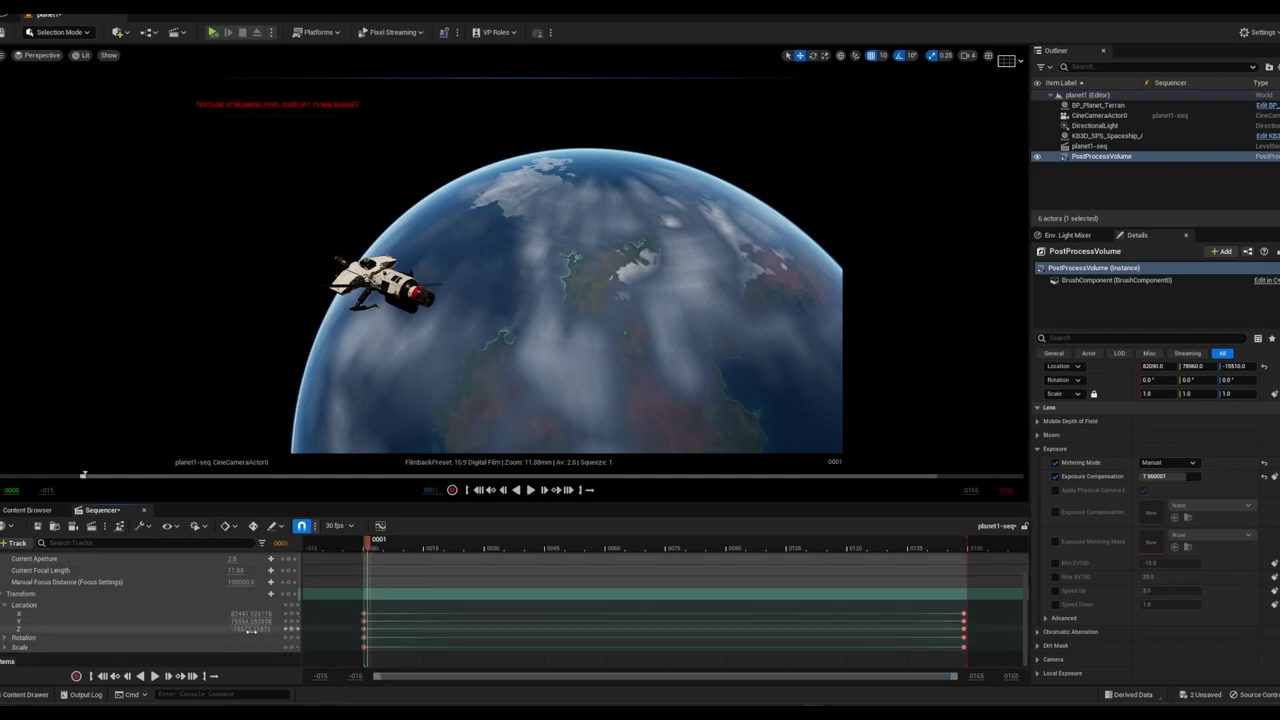
Adjust the first-frame Location Z key, undoing one misstep, and preview the camera move
drag(248, 628, 260, 628)
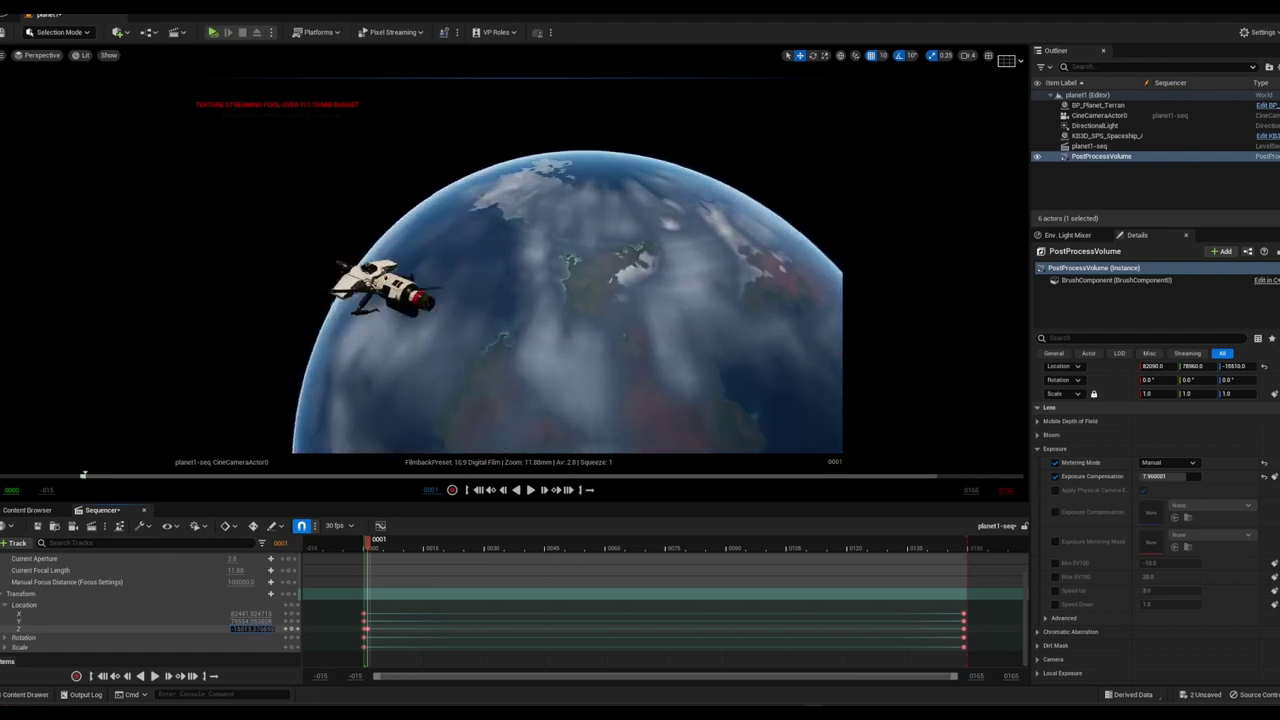
drag(260, 628, 254, 628)
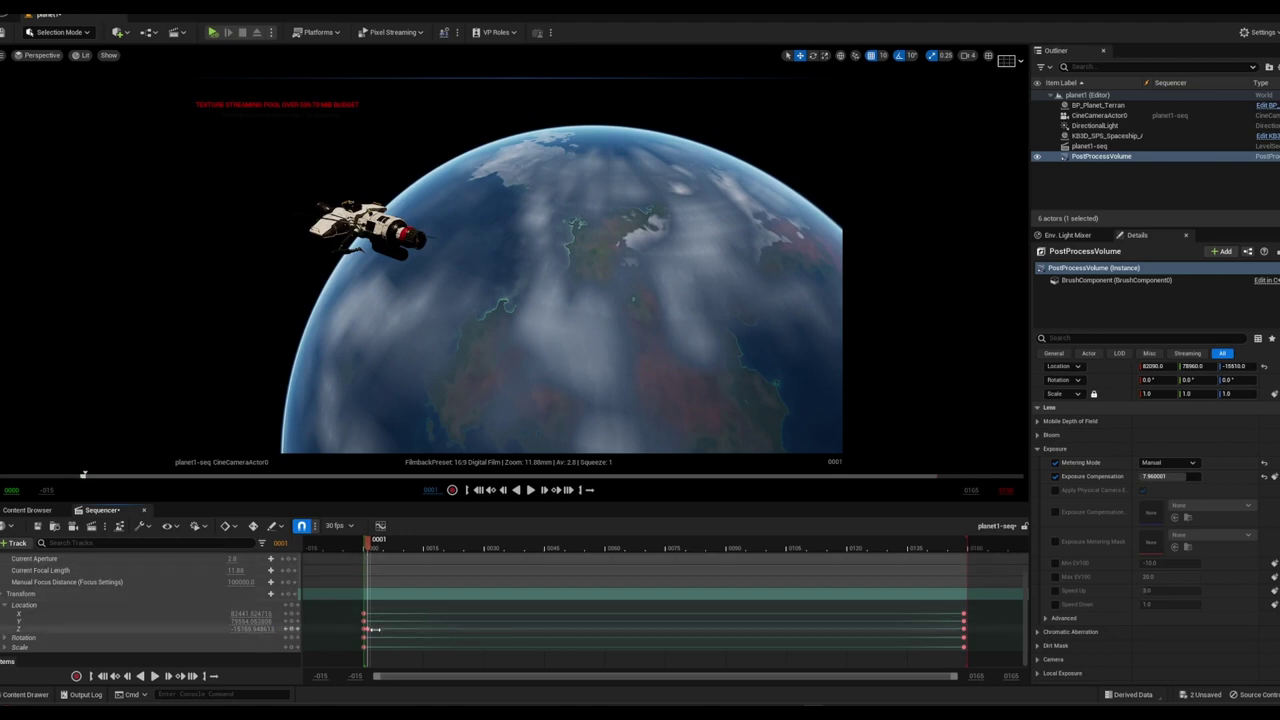
key(ctrl+z)
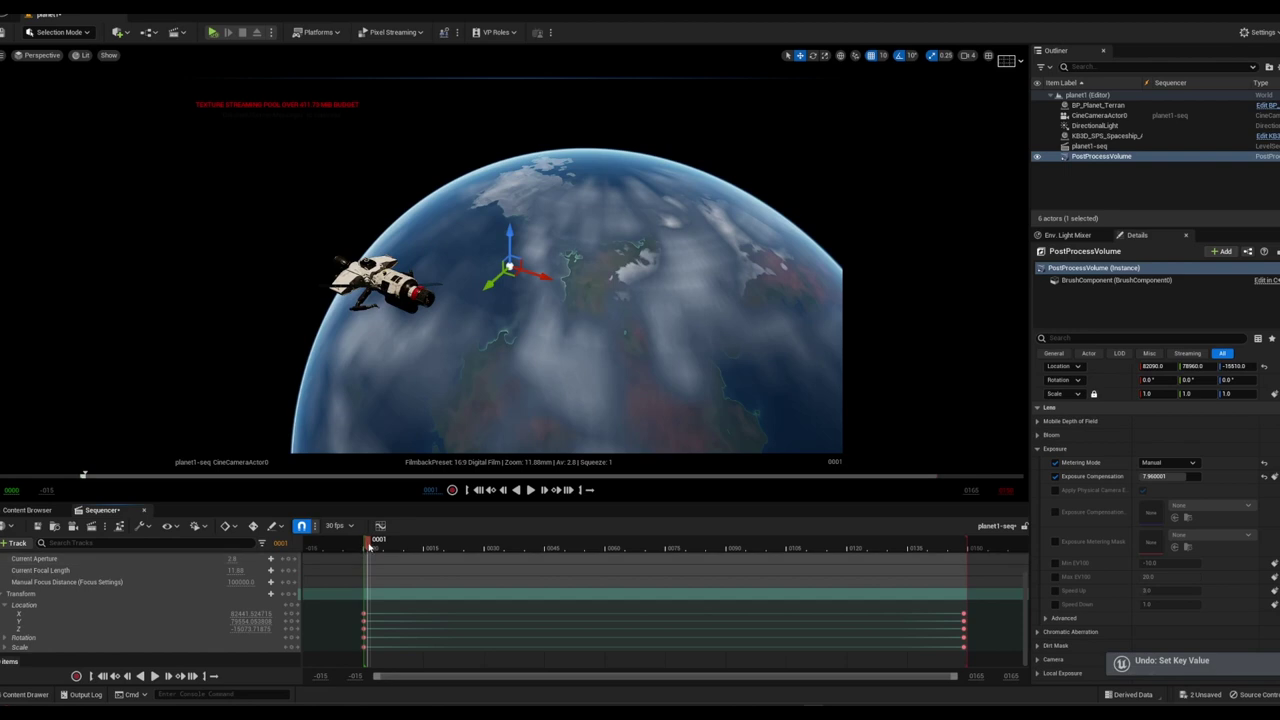
drag(368, 543, 363, 543)
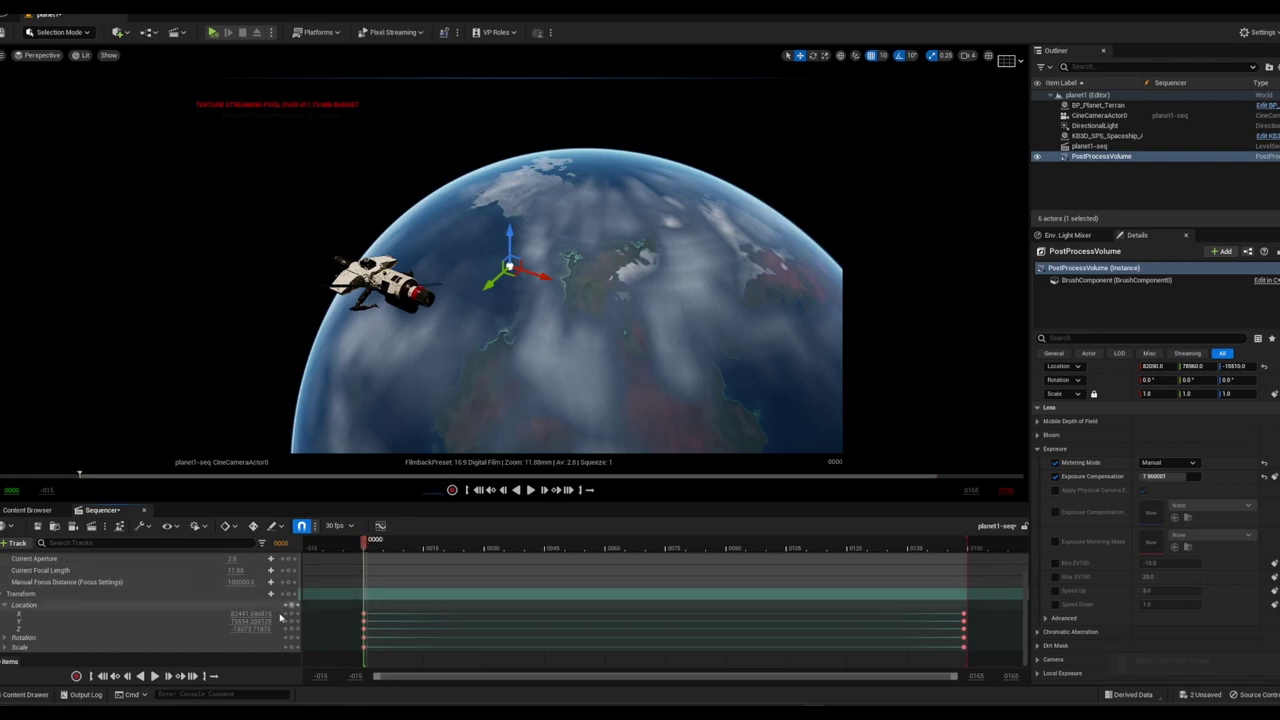
drag(253, 630, 265, 629)
drag(366, 545, 967, 555)
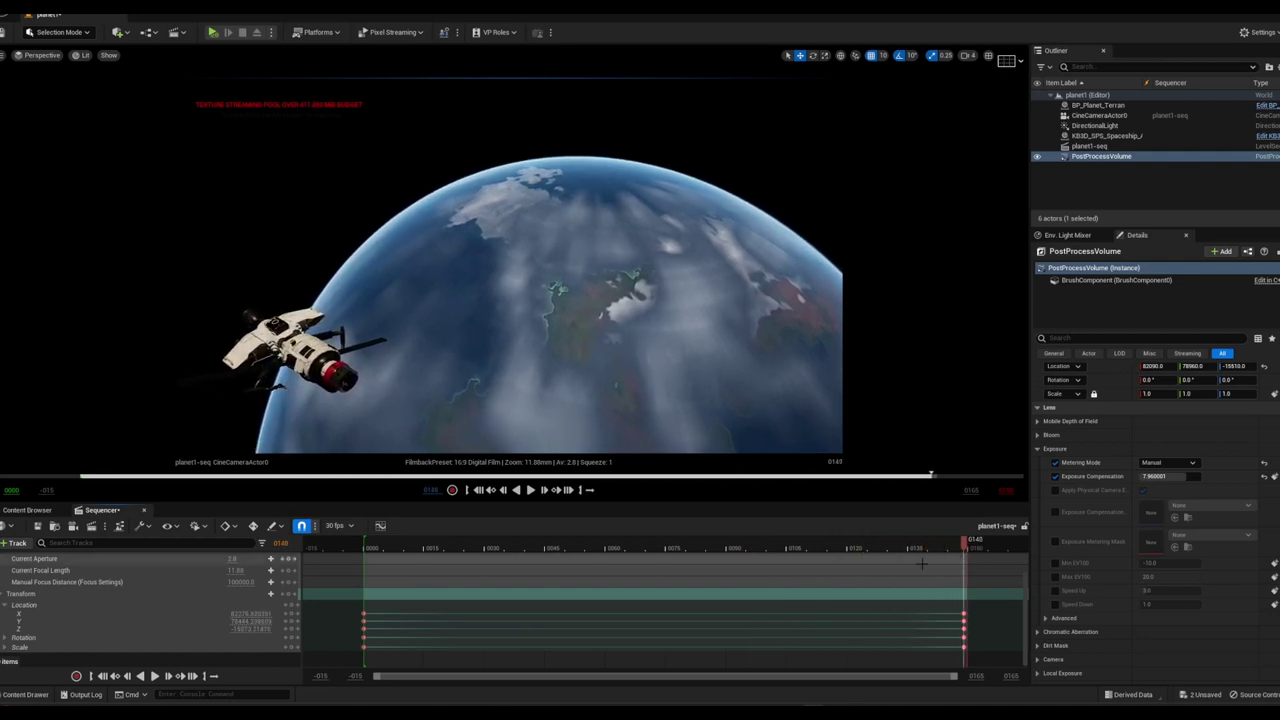
click(621, 406)
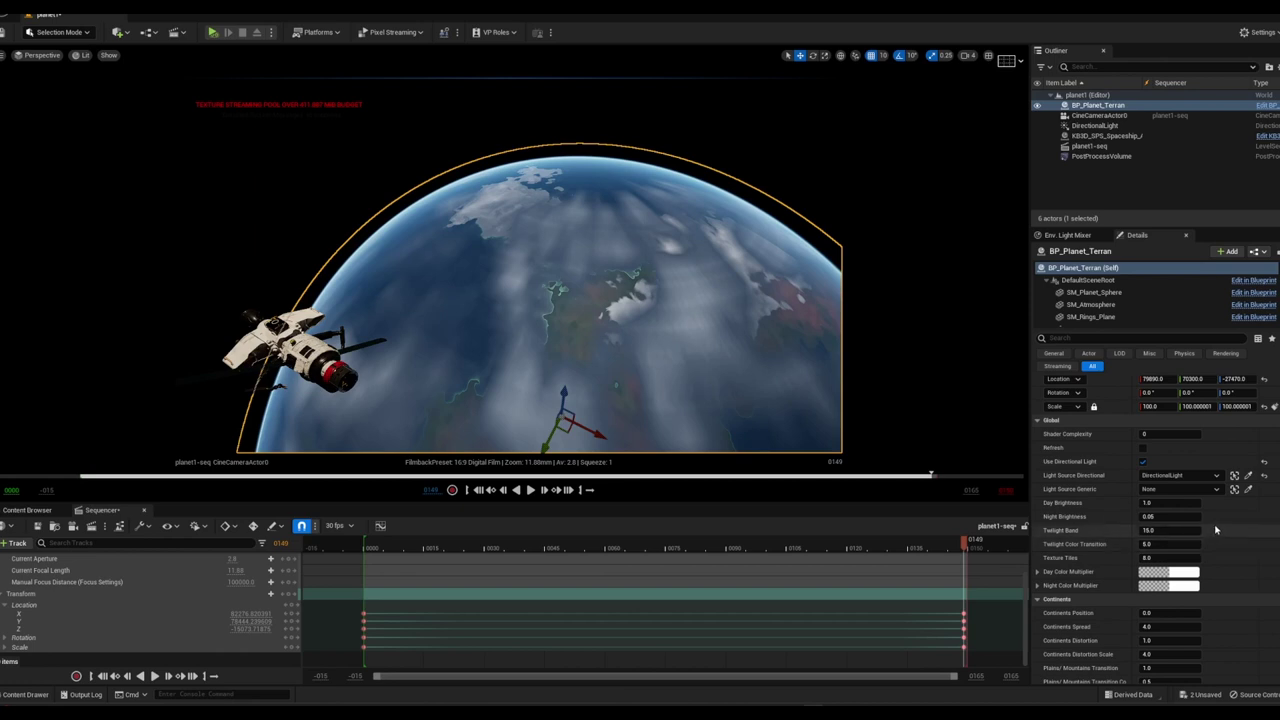
scroll(1216, 530, up, 1)
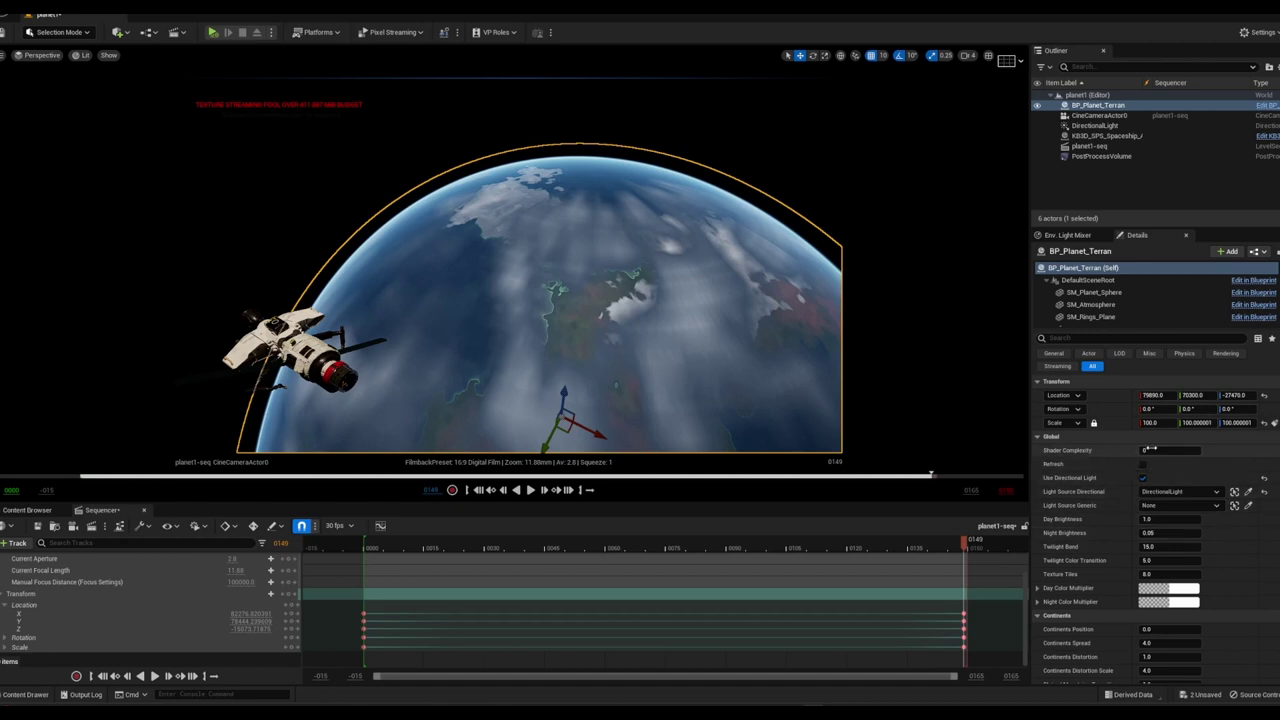
scroll(1237, 564, down, 5)
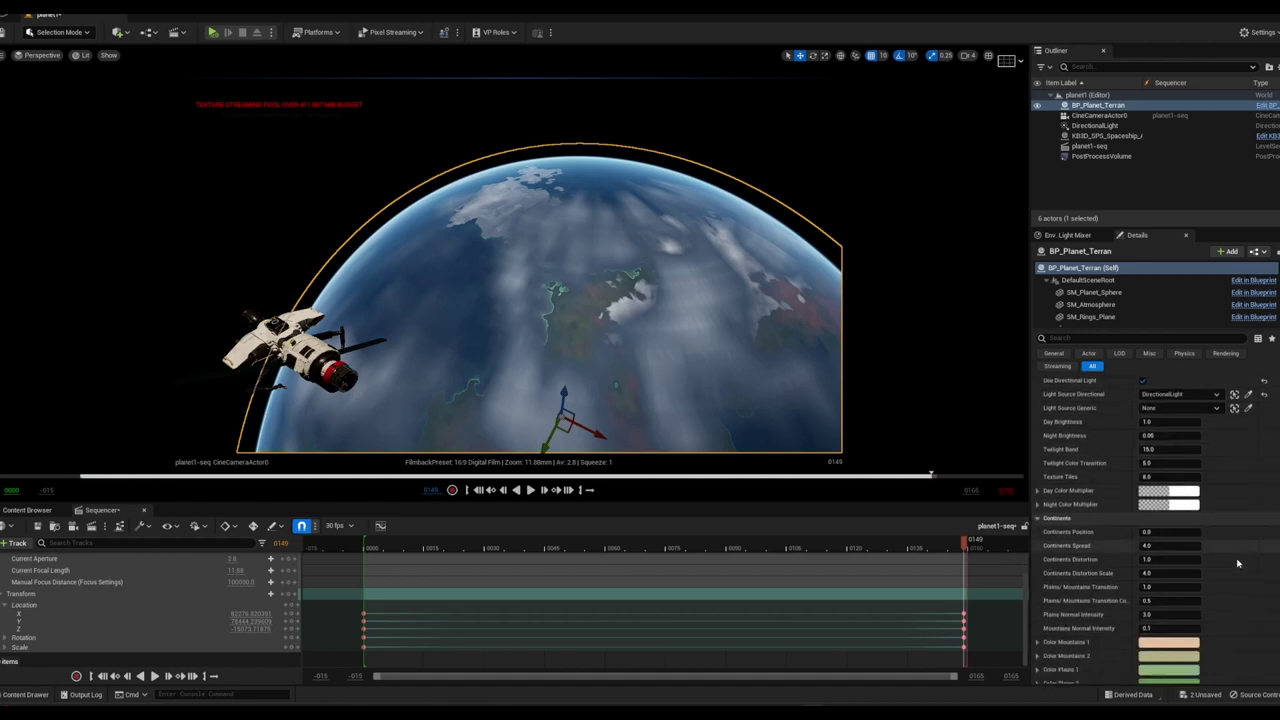
scroll(1237, 564, down, 4)
scroll(1237, 564, down, 4)
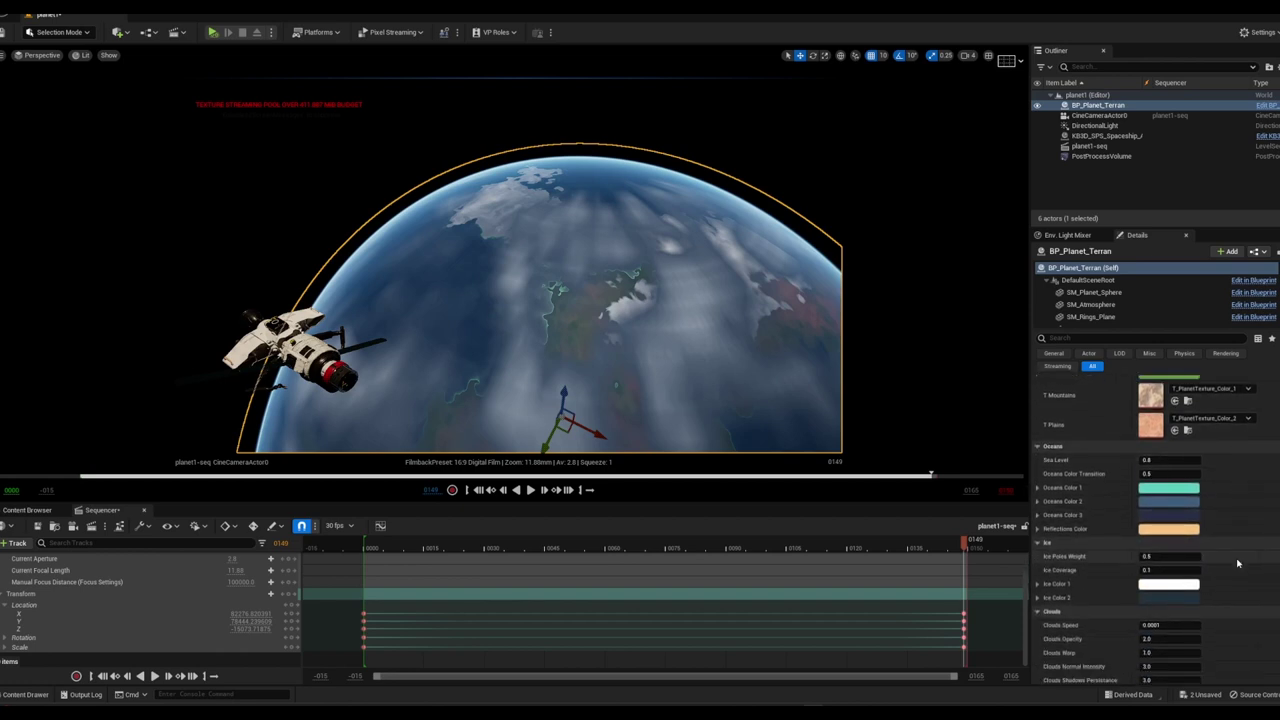
scroll(1237, 564, down, 3)
scroll(1237, 564, down, 3)
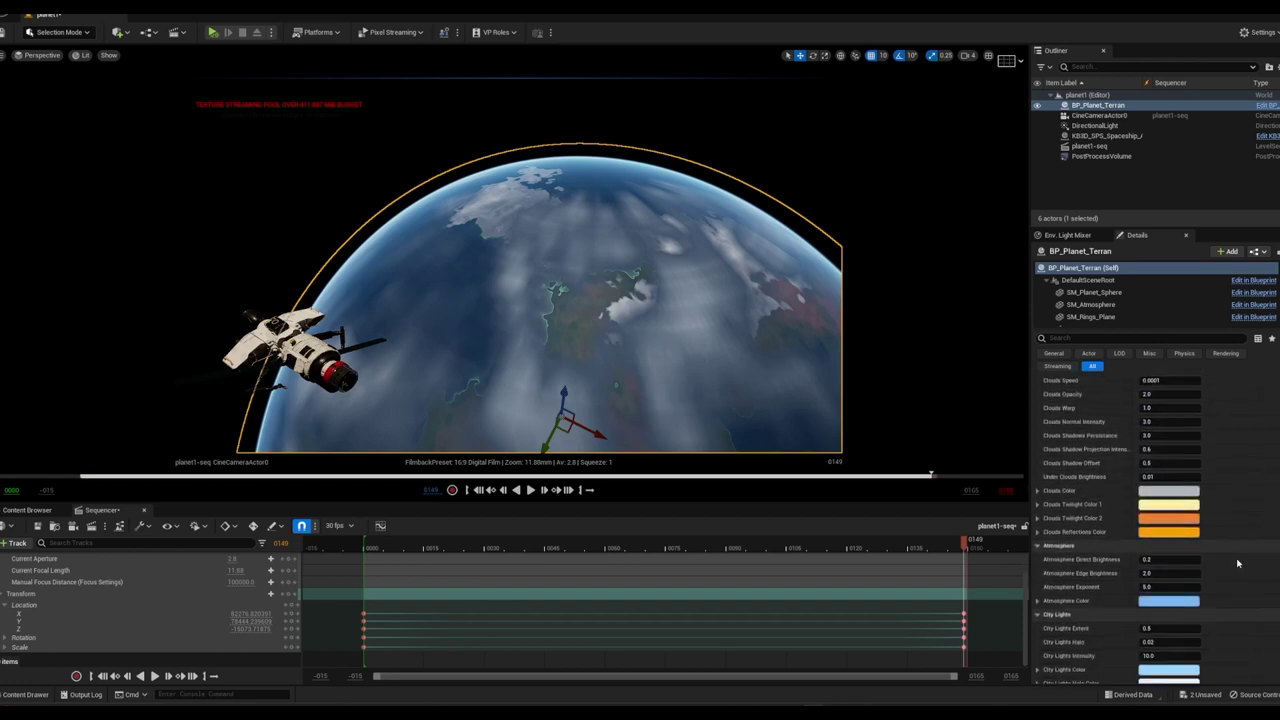
scroll(1237, 564, down, 3)
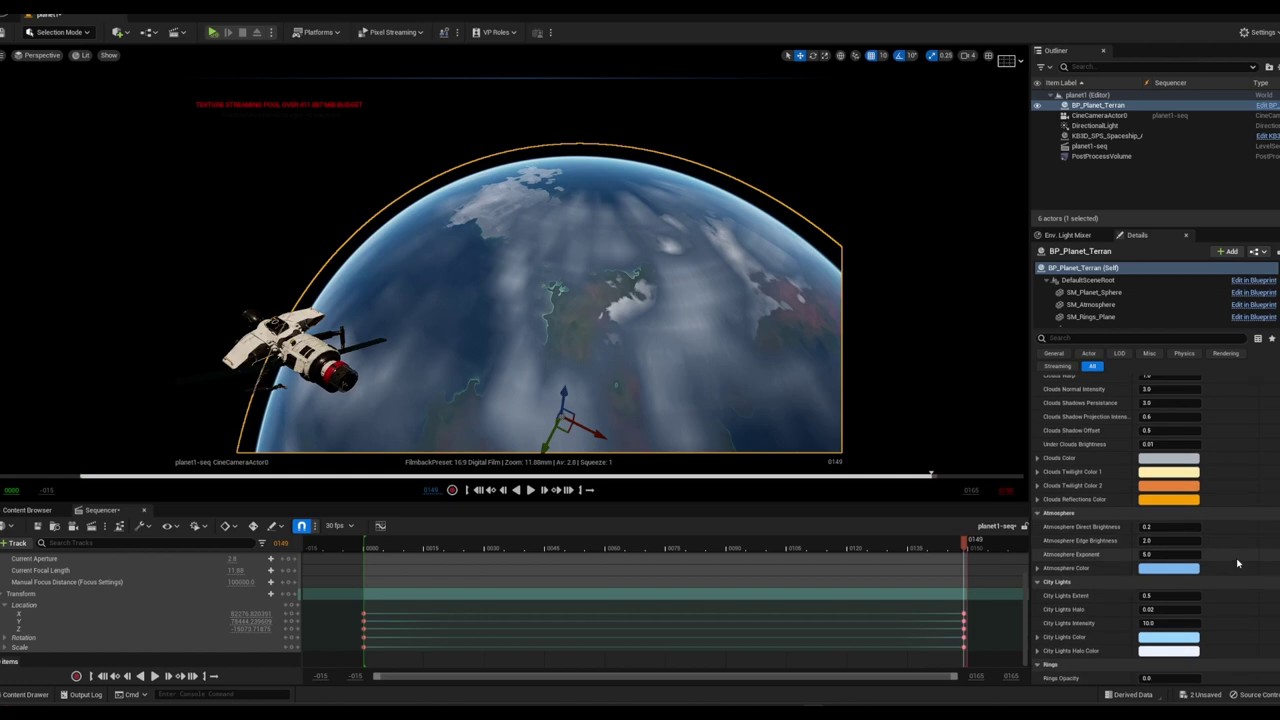
scroll(1237, 564, down, 1)
scroll(1237, 564, up, 4)
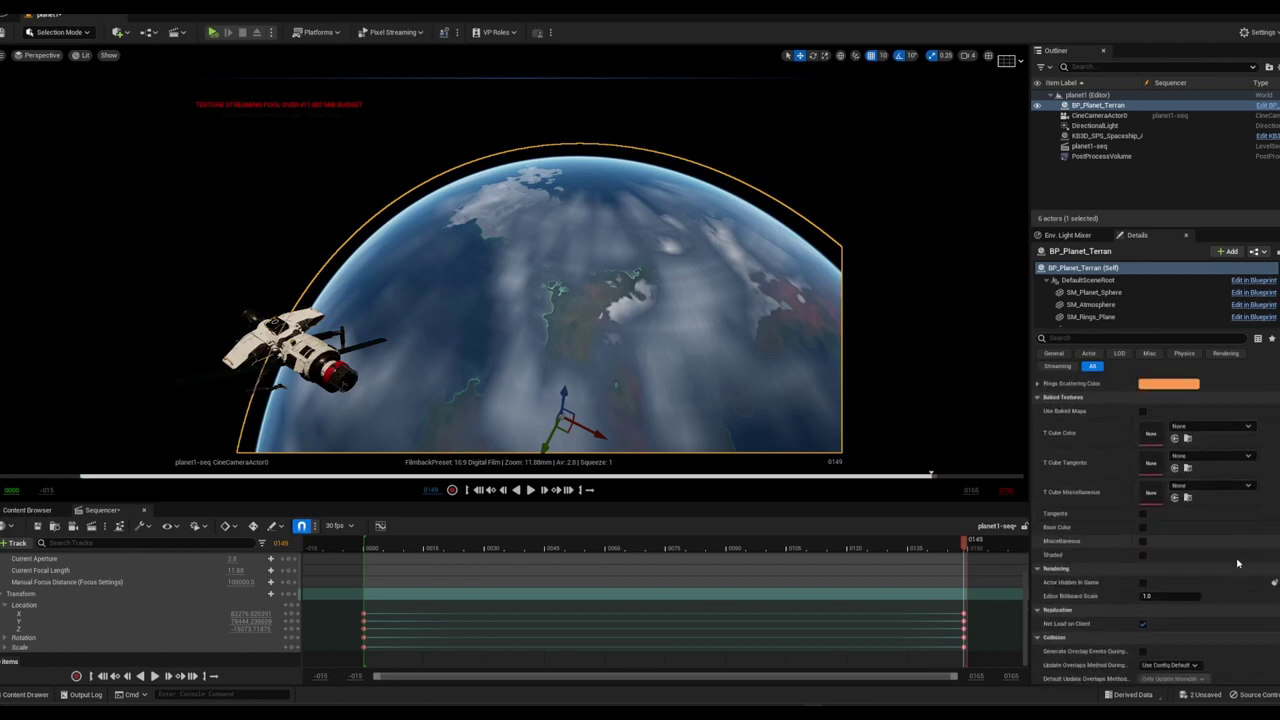
scroll(1237, 564, down, 3)
scroll(1237, 564, up, 3)
scroll(1237, 564, up, 5)
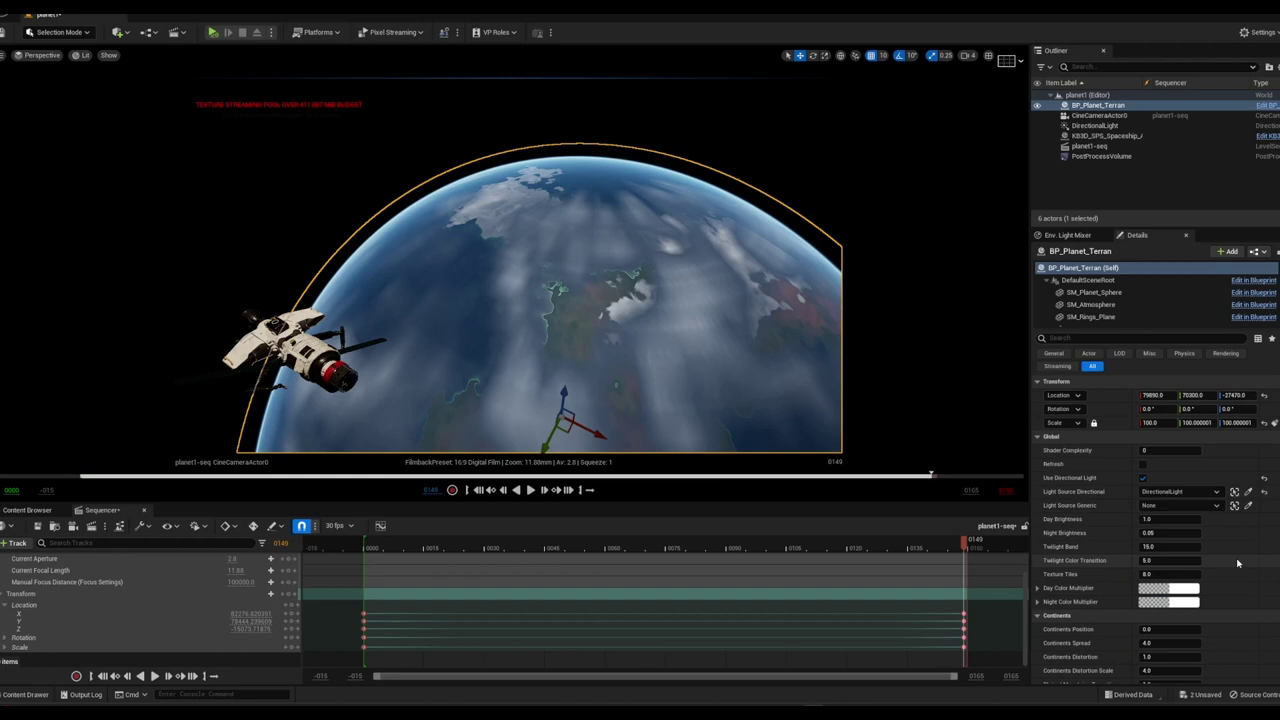
Set BP_Planet_Terran's scale to 1.0
click(1152, 422)
text(1)
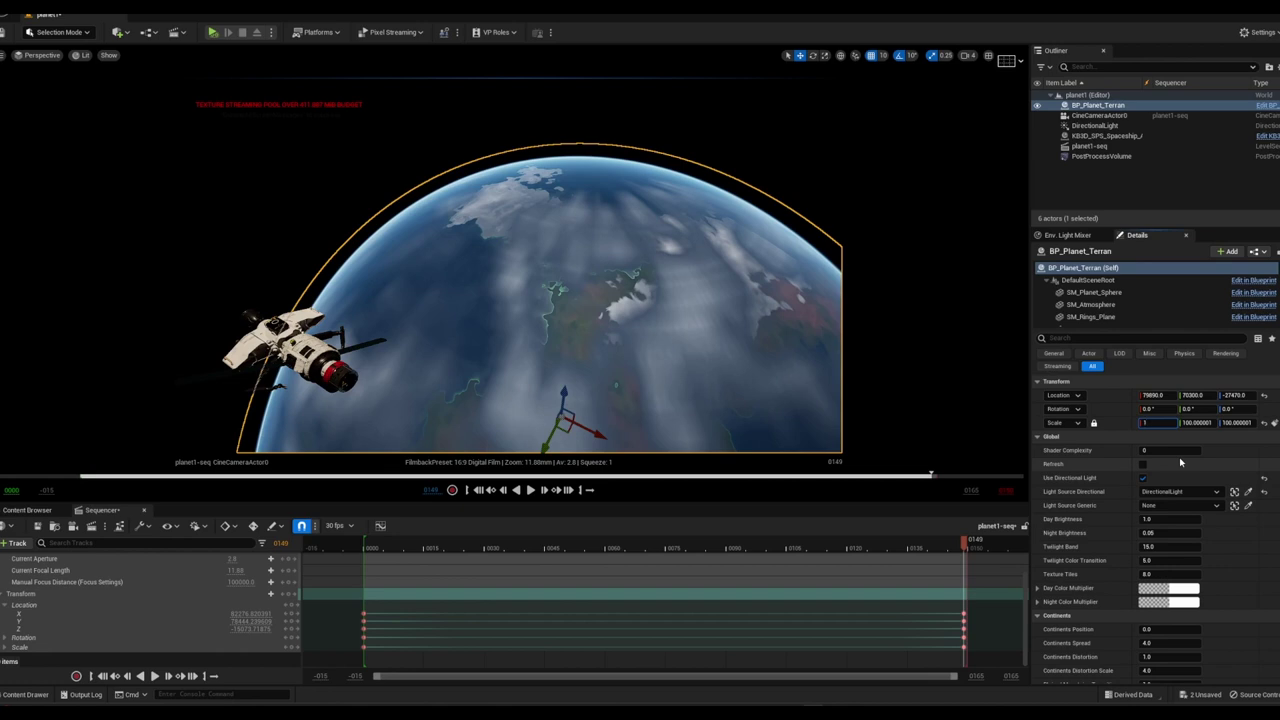
key(Return)
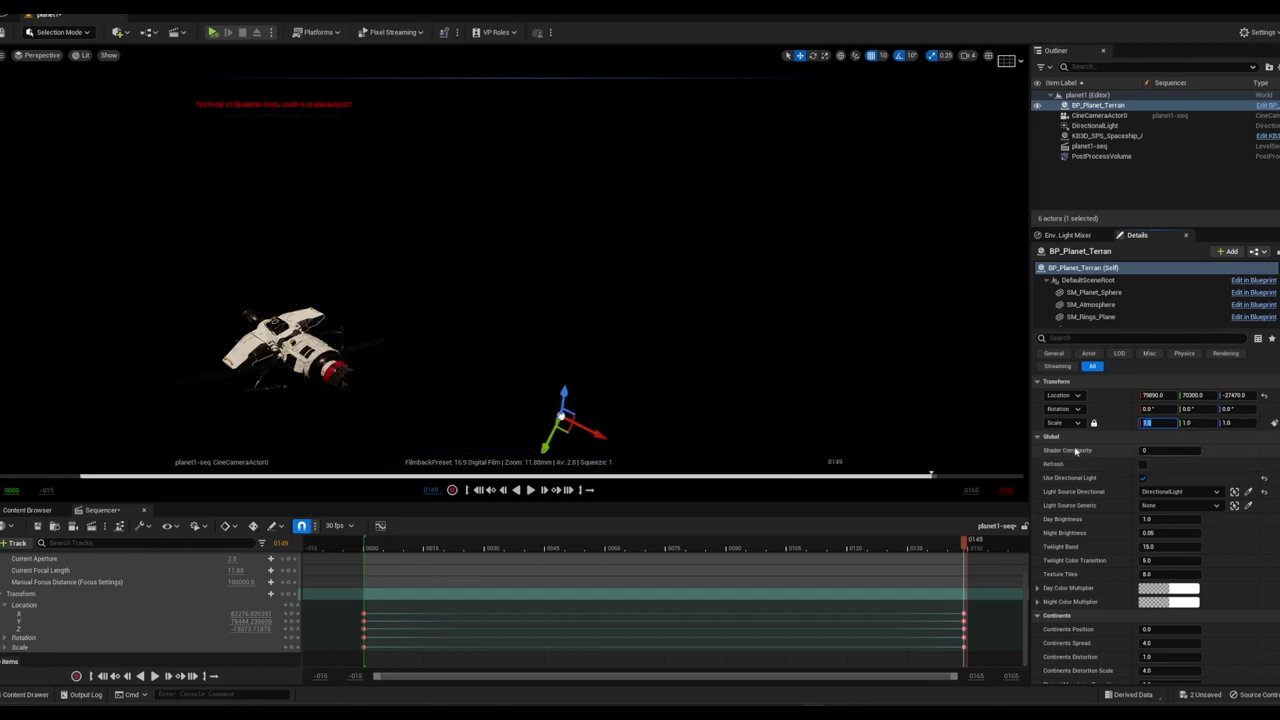
click(558, 393)
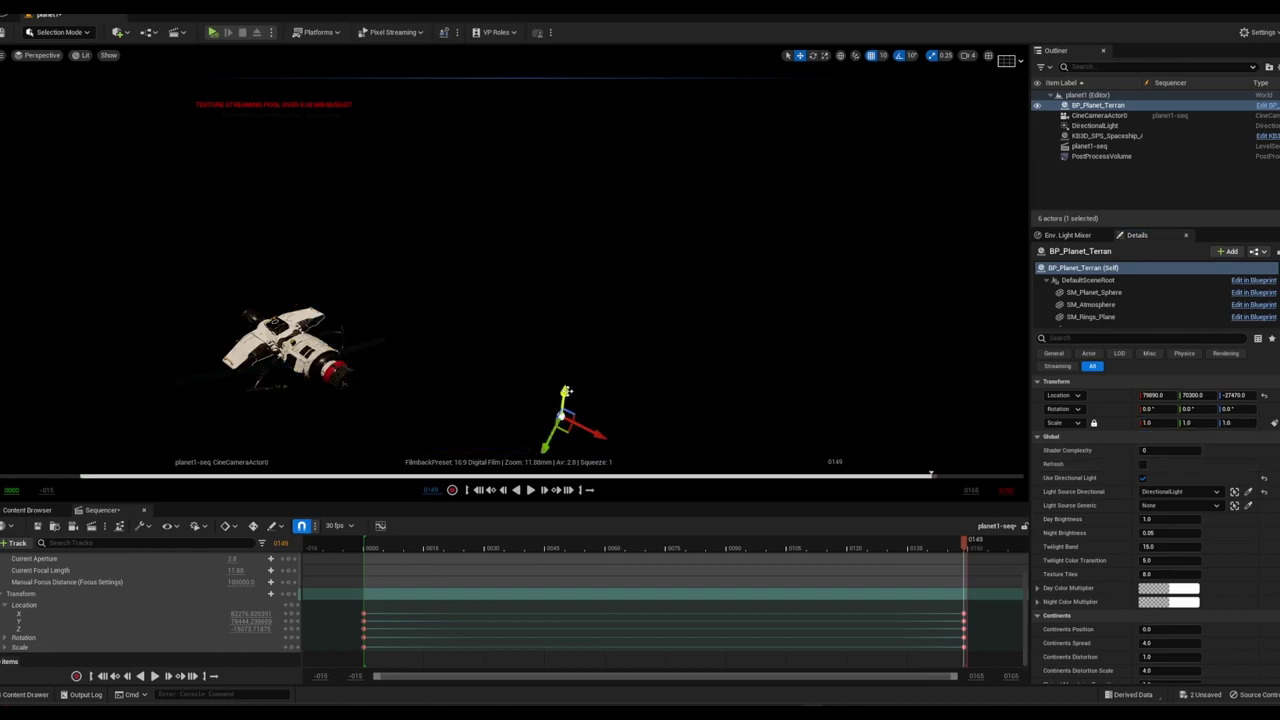
Move the planet along Z and Y to about 82220, 78280, -16290, beside the spaceship in frame
drag(564, 392, 596, 155)
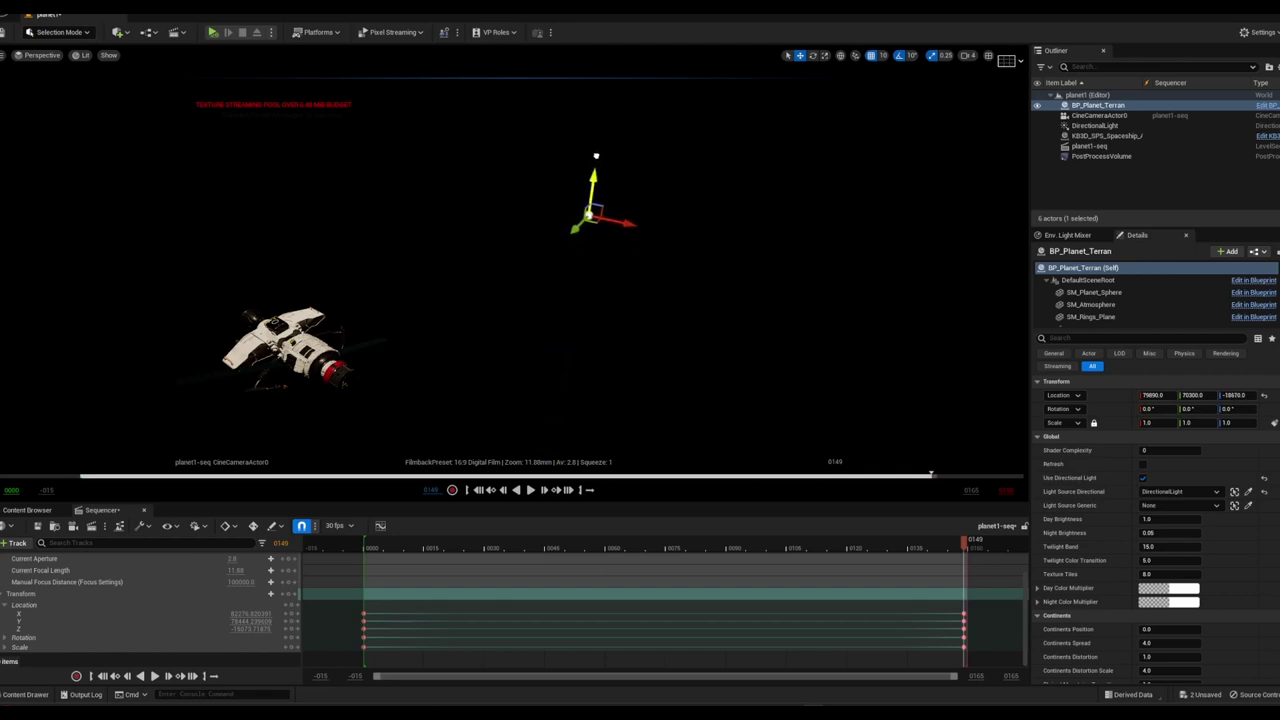
mouse_move(576, 226)
mouse_down()
mouse_move(384, 379)
mouse_move(381, 212)
mouse_move(700, 361)
mouse_up()
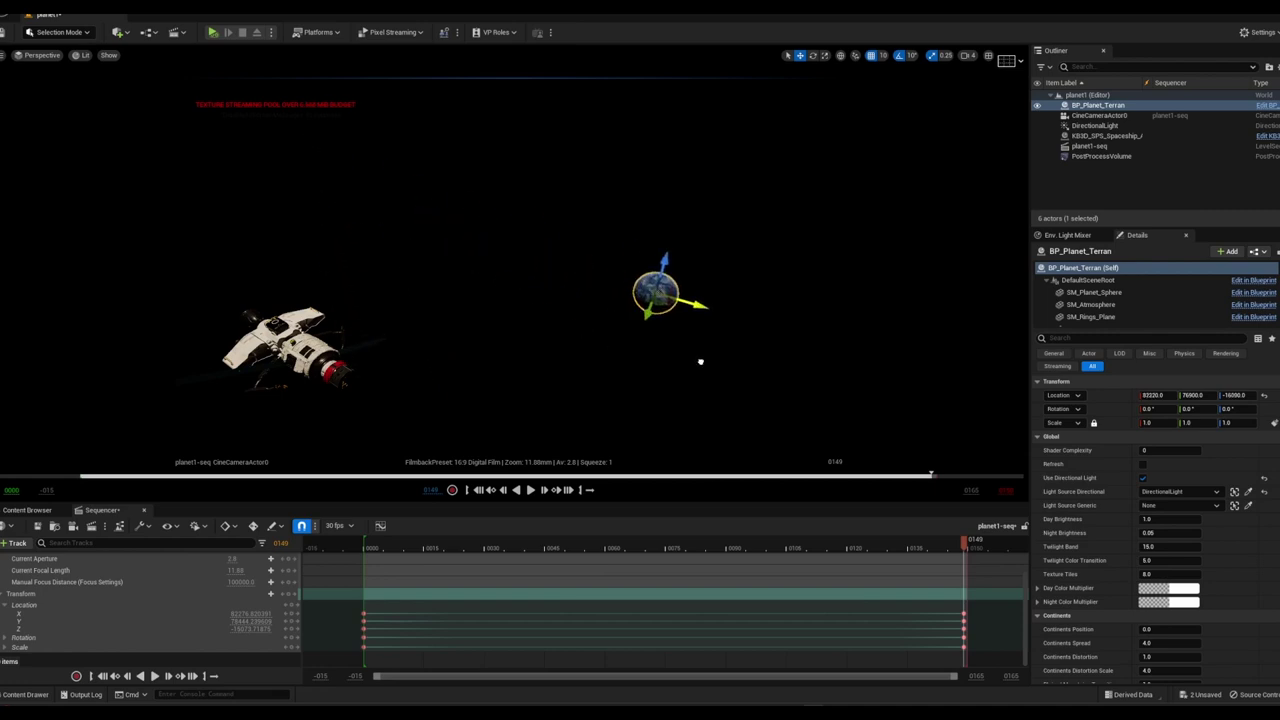
drag(649, 326, 487, 405)
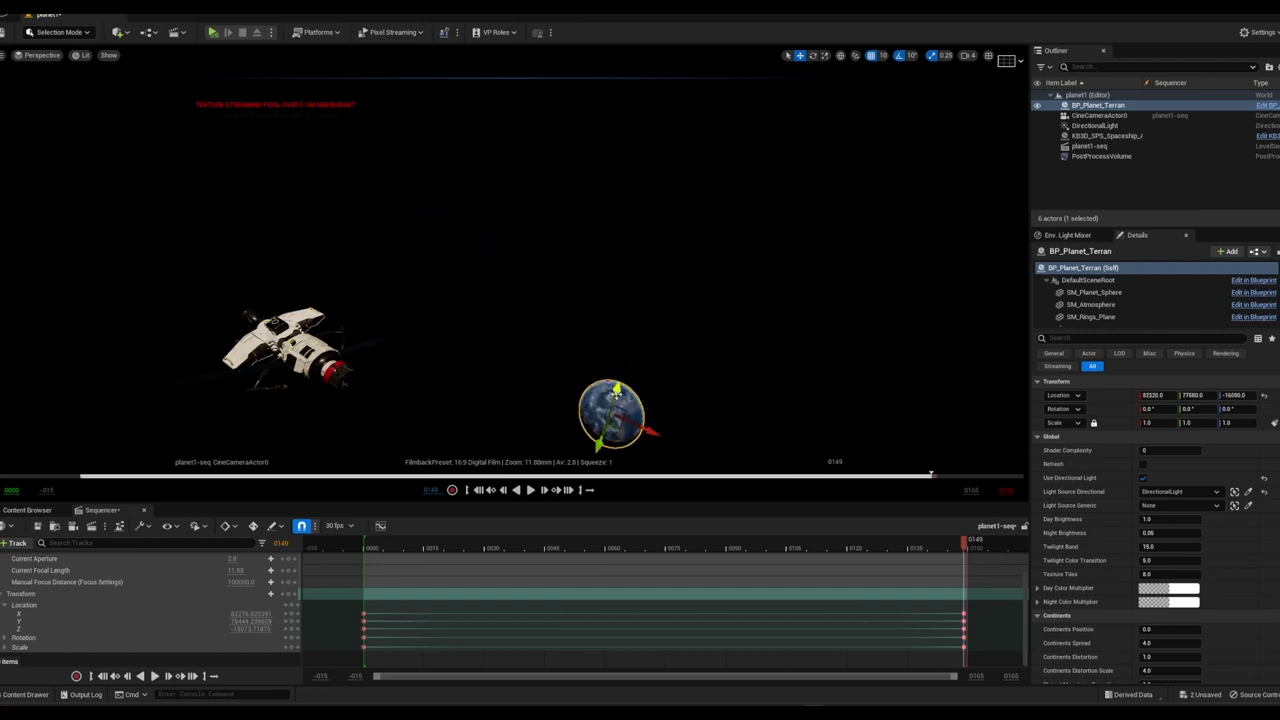
mouse_move(617, 392)
mouse_down()
mouse_move(695, 150)
mouse_move(445, 384)
mouse_up()
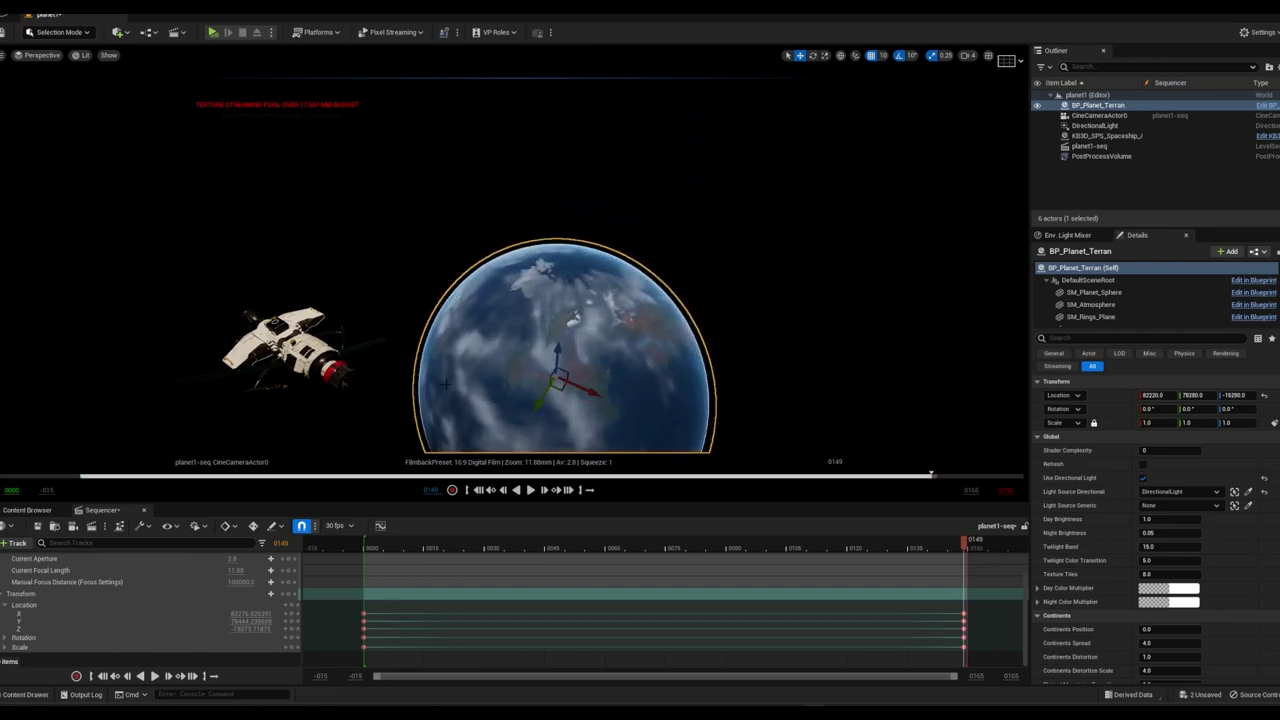
Nudge the planet to about 81970, 78200, -16280 so its globe sits just above the spaceship
drag(554, 345, 572, 227)
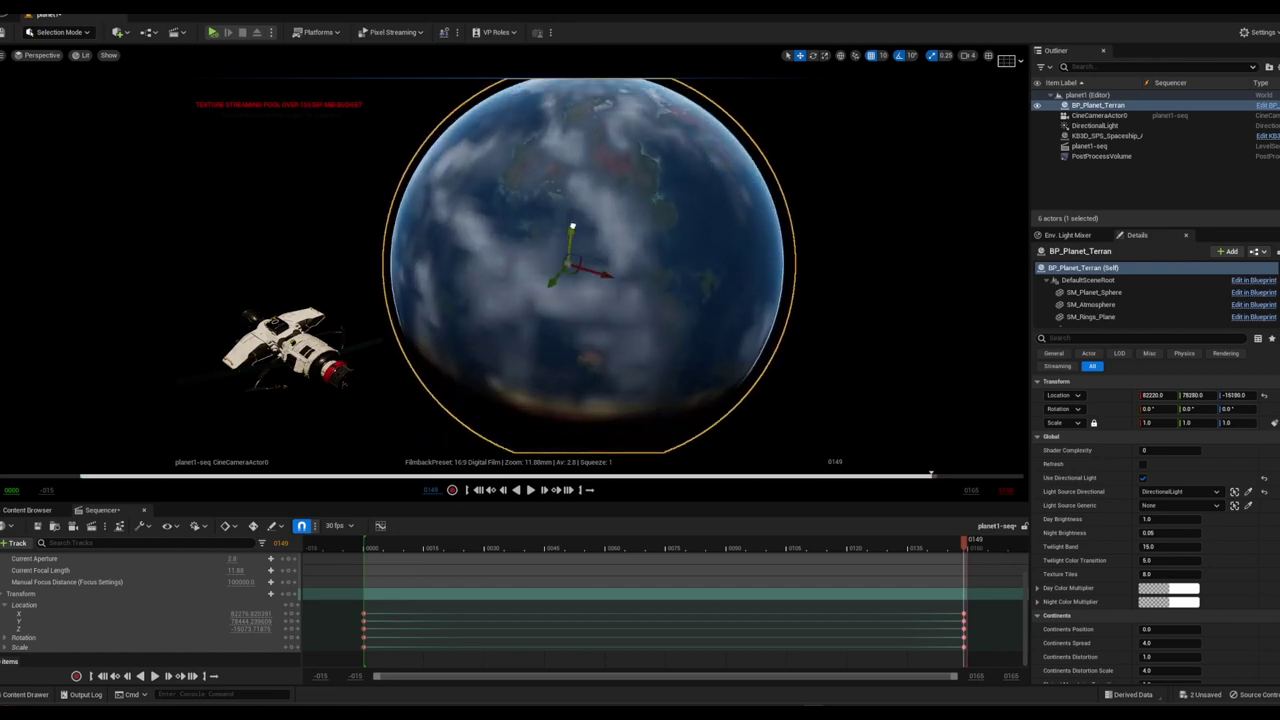
drag(551, 285, 522, 302)
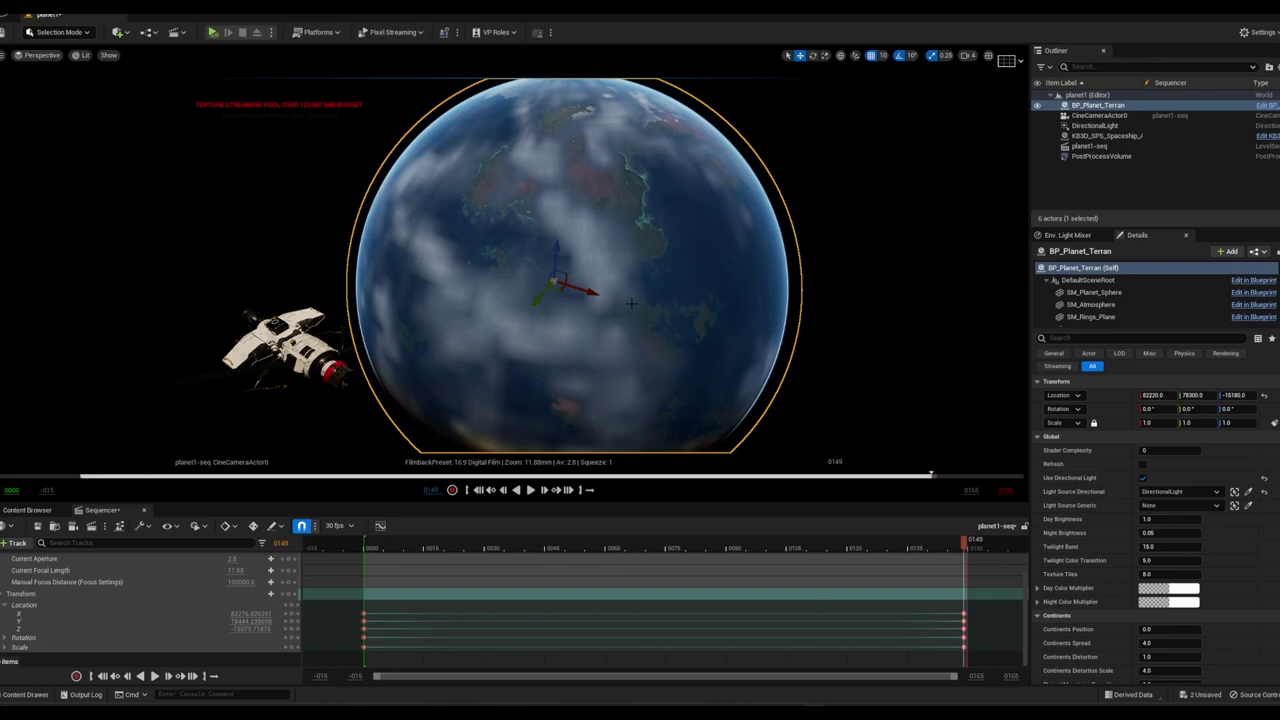
mouse_move(594, 297)
mouse_down()
mouse_move(540, 289)
mouse_move(530, 257)
mouse_move(455, 218)
mouse_move(396, 214)
mouse_up()
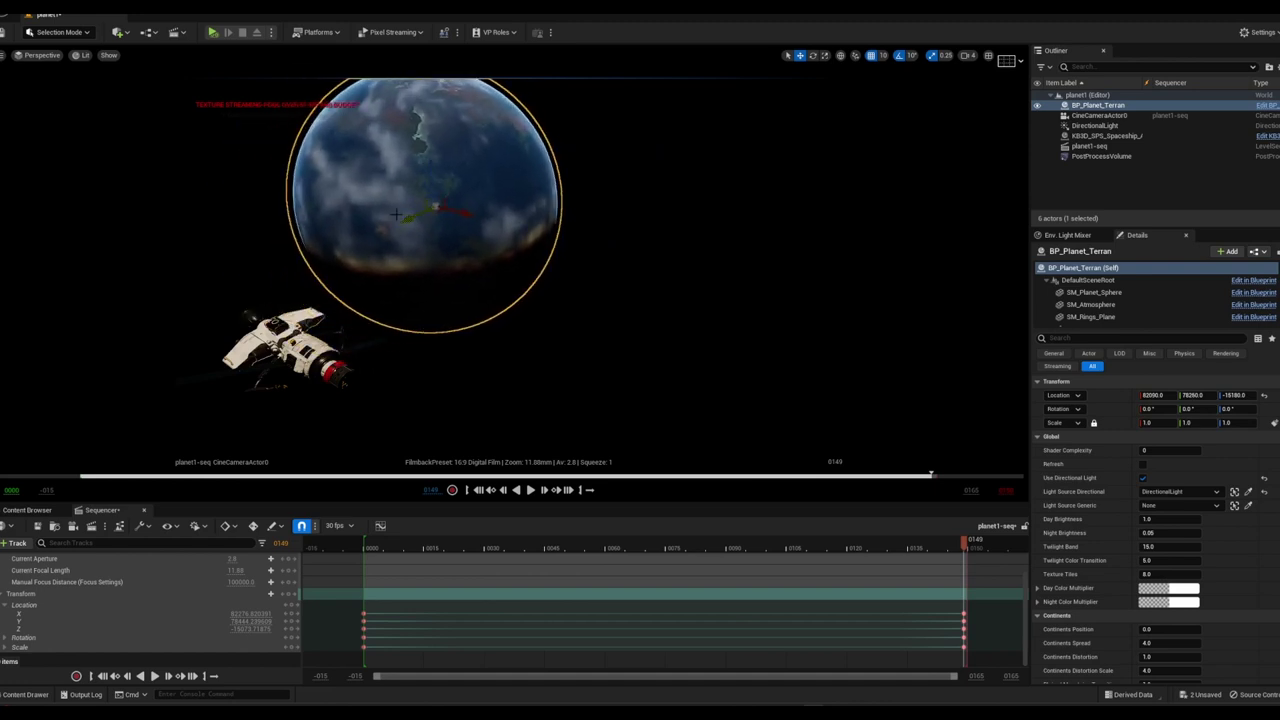
drag(434, 167, 441, 214)
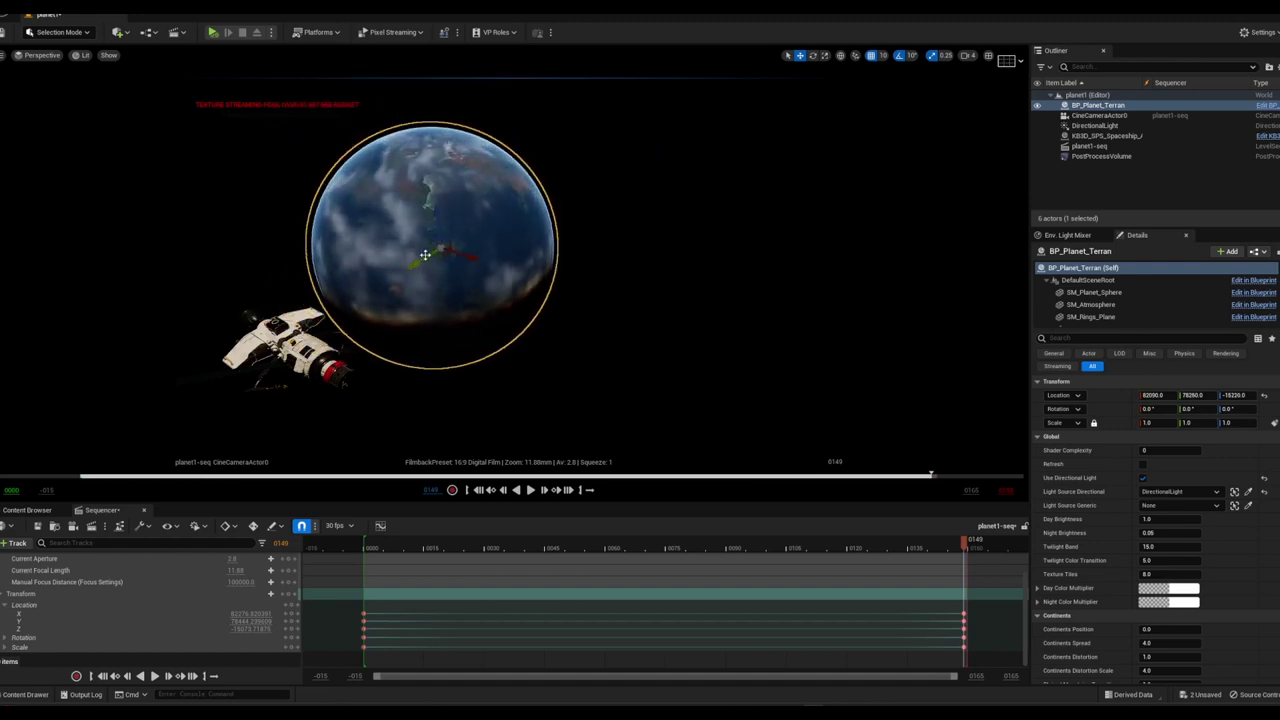
mouse_move(410, 268)
mouse_down()
mouse_move(443, 234)
mouse_move(370, 219)
mouse_up()
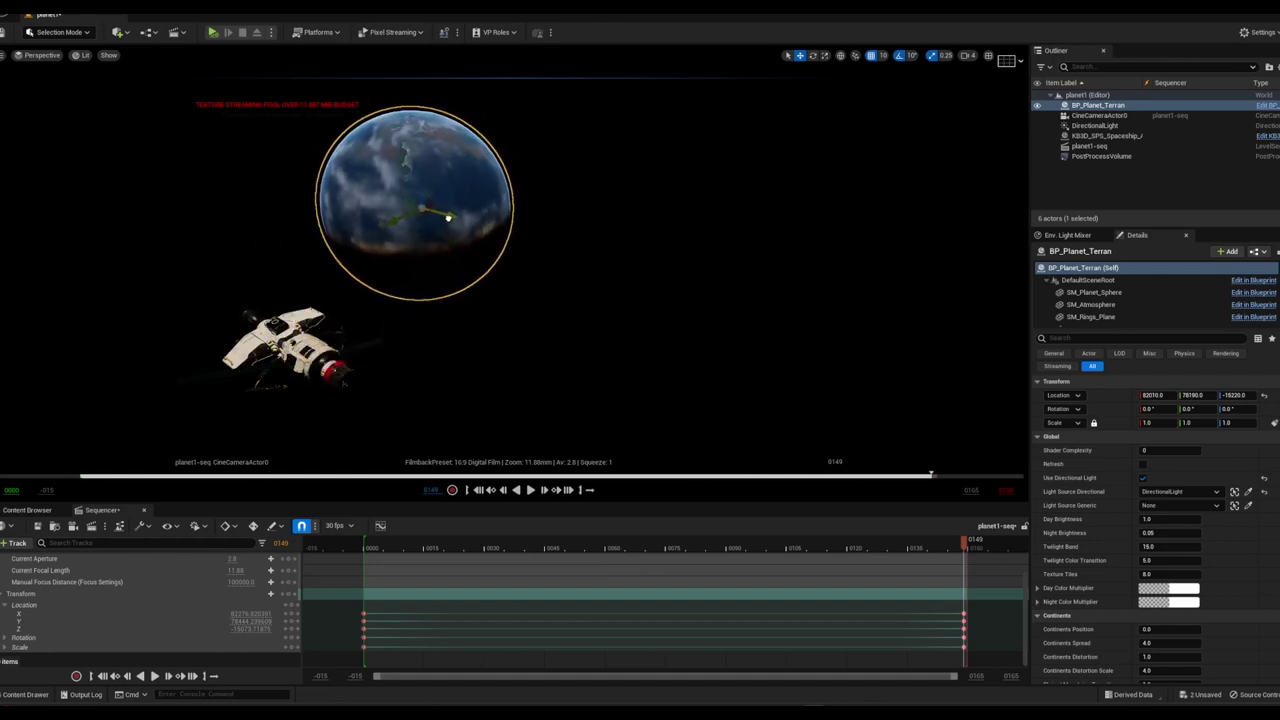
mouse_move(270, 246)
mouse_down()
mouse_move(473, 158)
mouse_move(357, 216)
mouse_up()
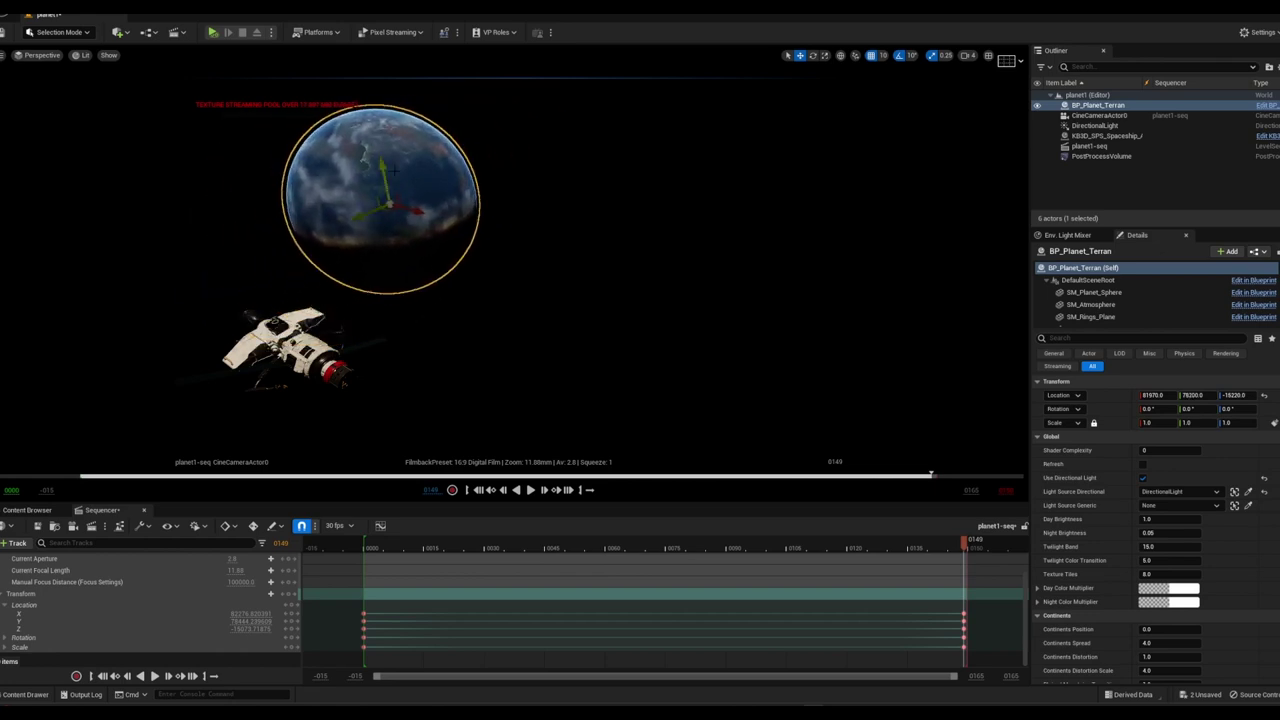
mouse_move(388, 167)
mouse_down()
mouse_move(390, 213)
mouse_move(389, 191)
mouse_up()
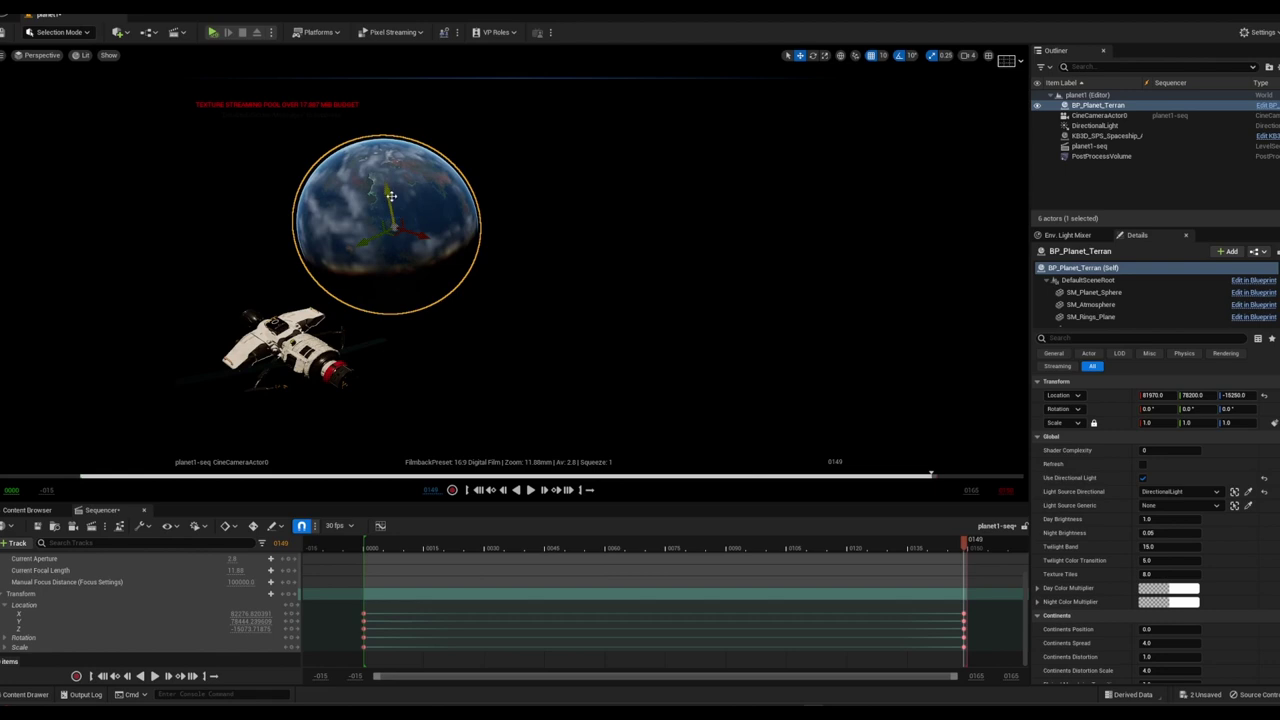
click(108, 55)
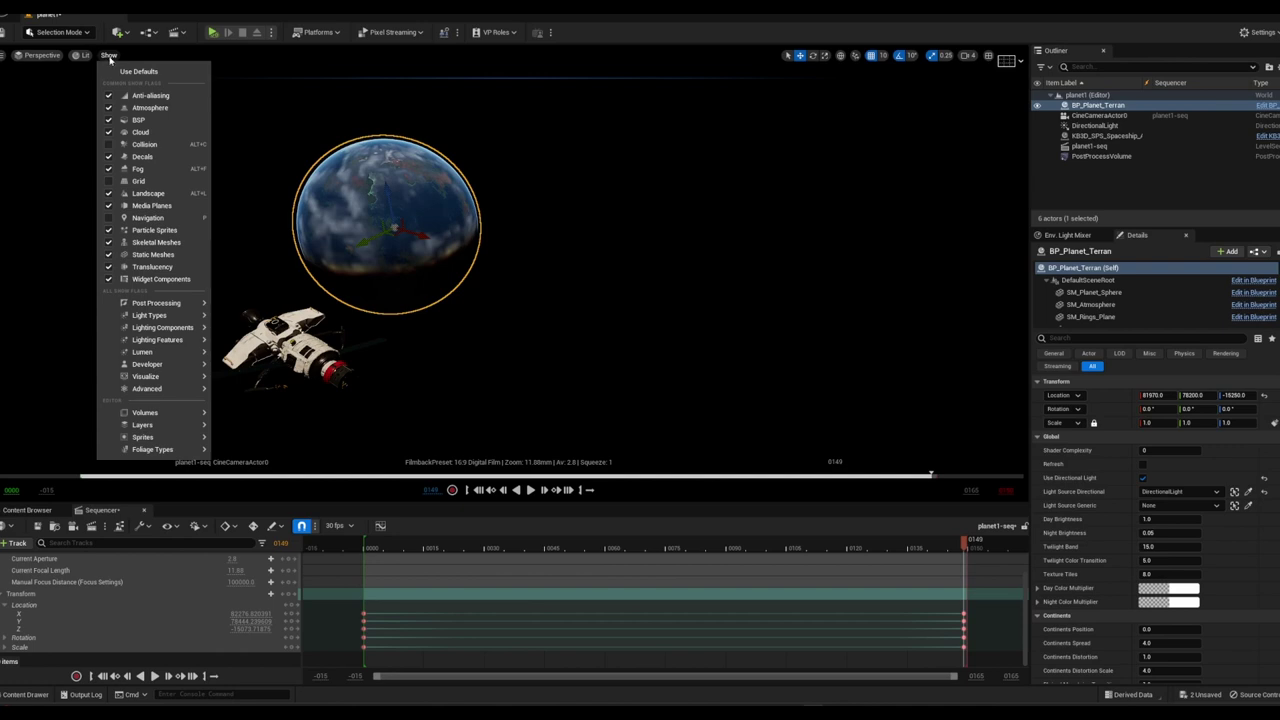
Turn off Game Settings exposure in the Lit menu and keep viewing through CineCameraActor0
click(109, 56)
click(78, 56)
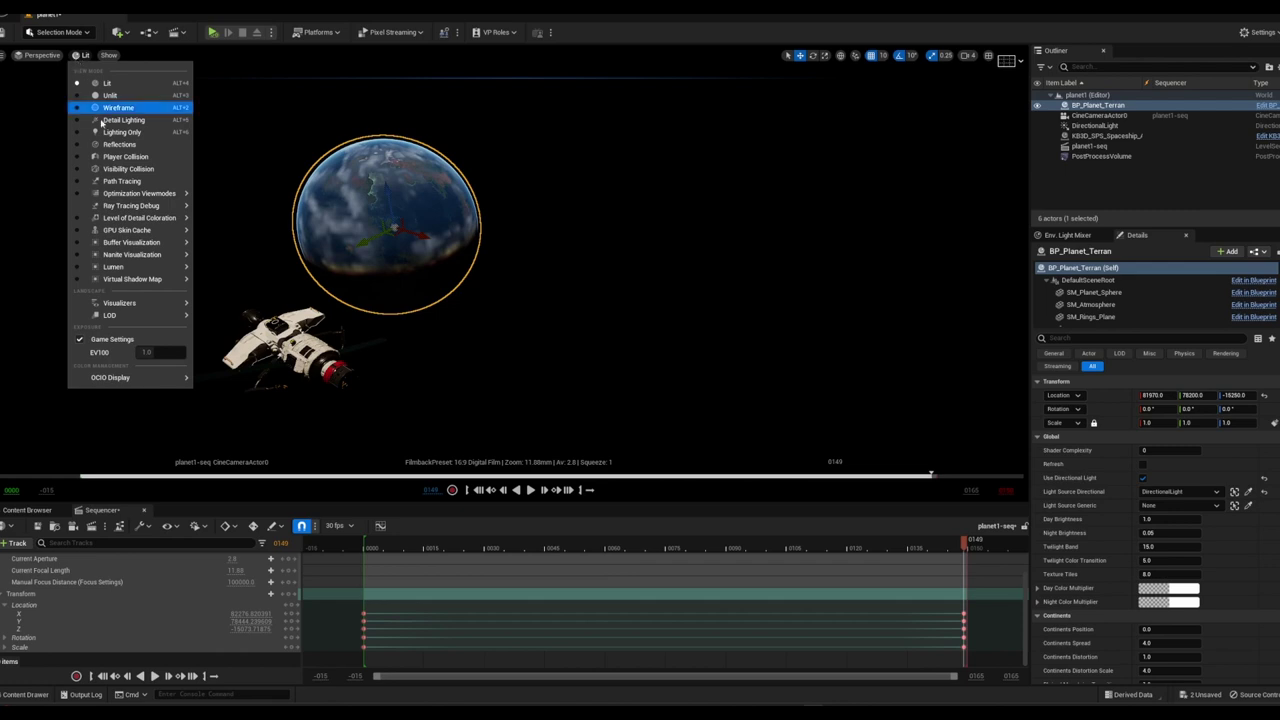
mouse_move(113, 194)
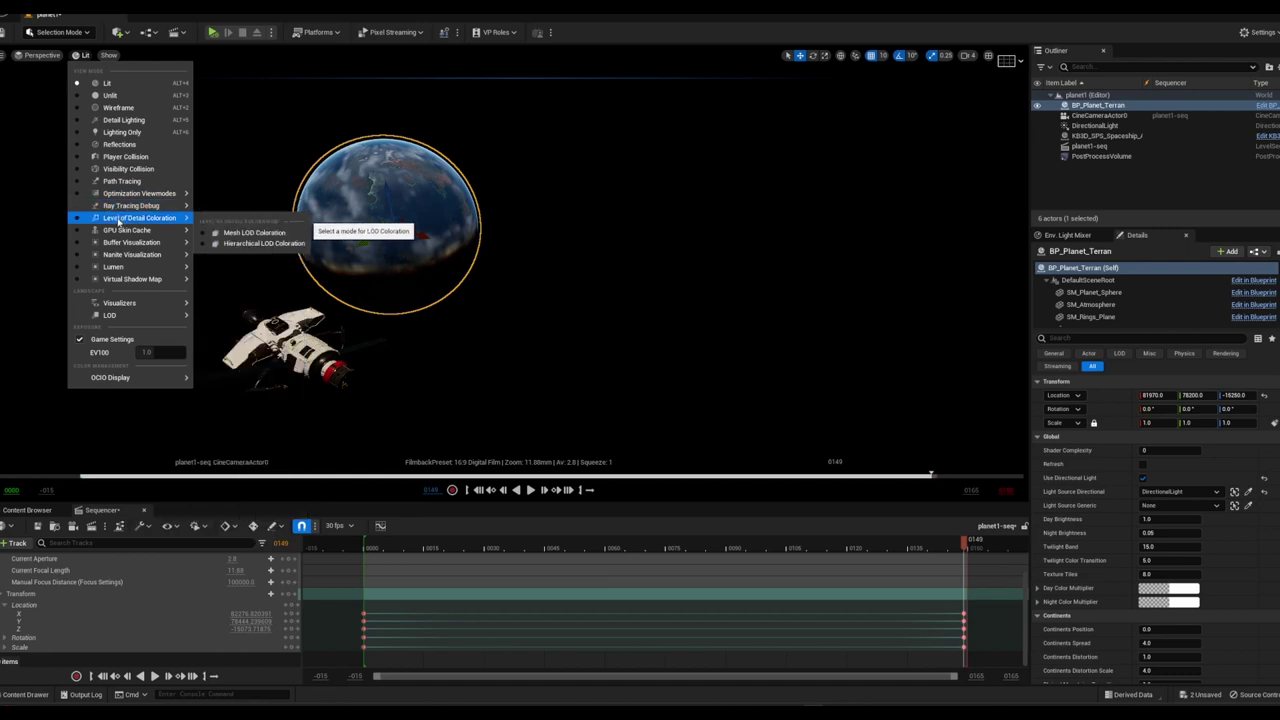
click(79, 341)
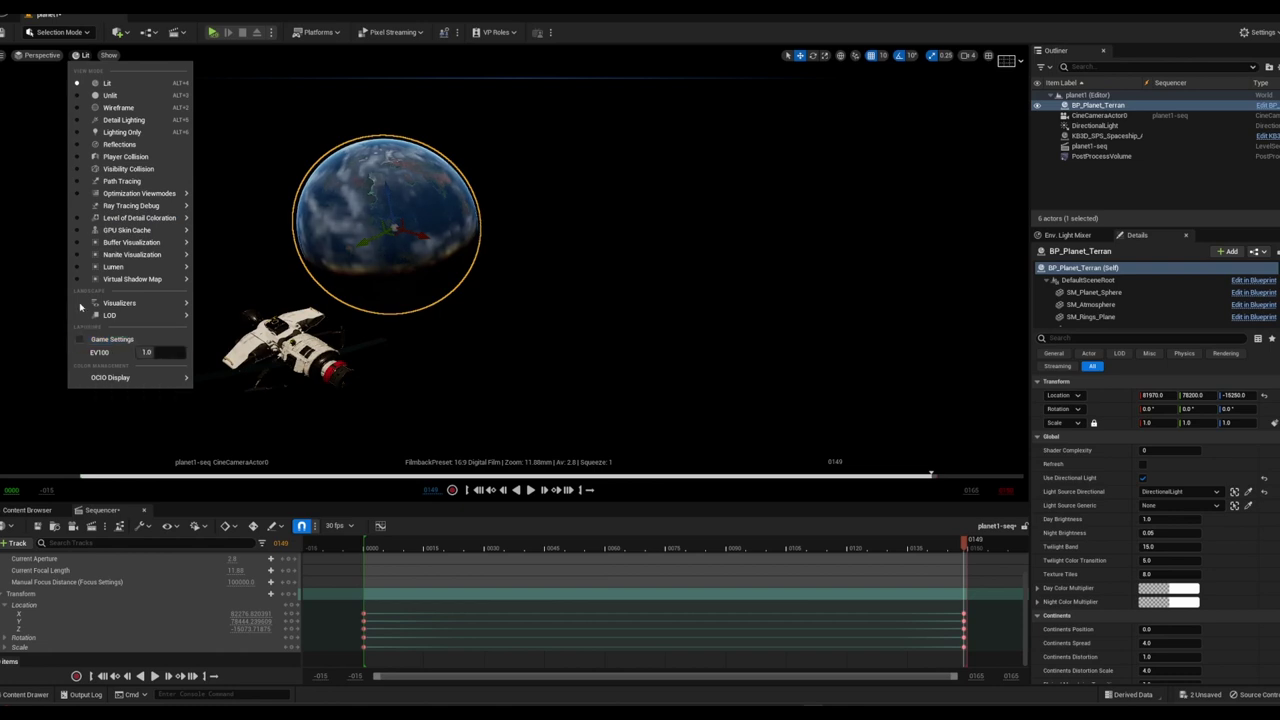
click(59, 57)
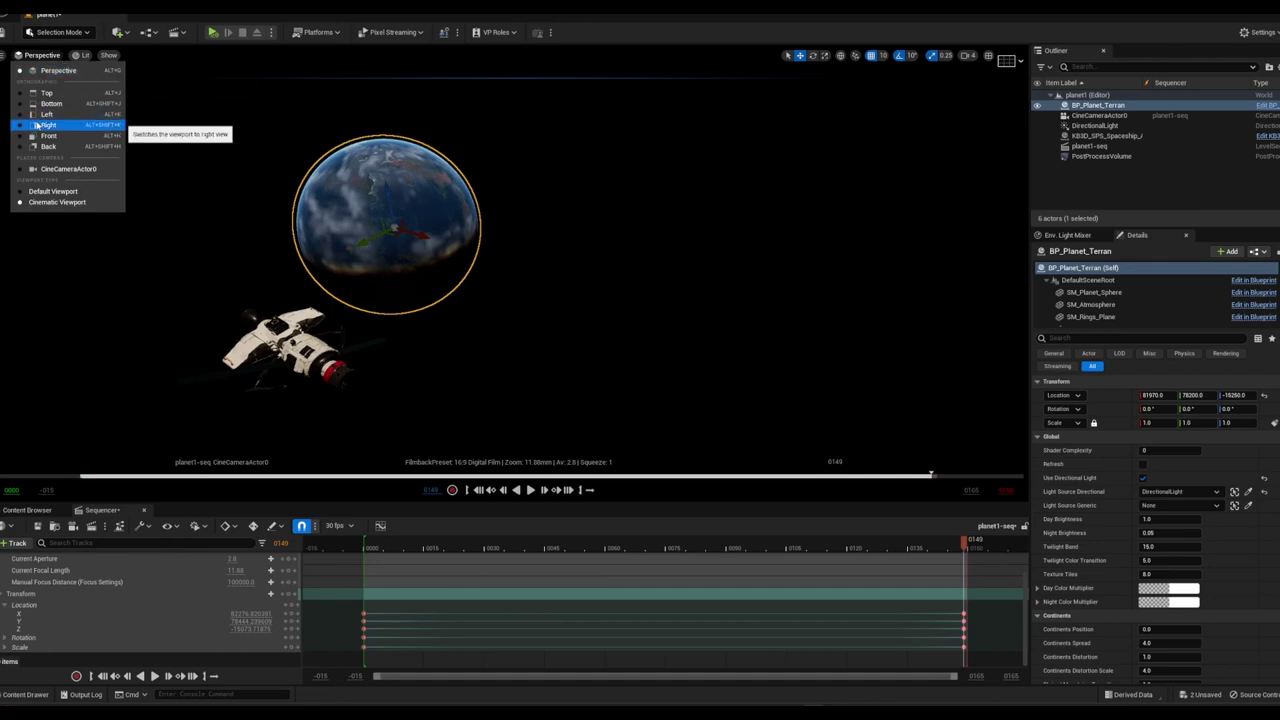
click(33, 170)
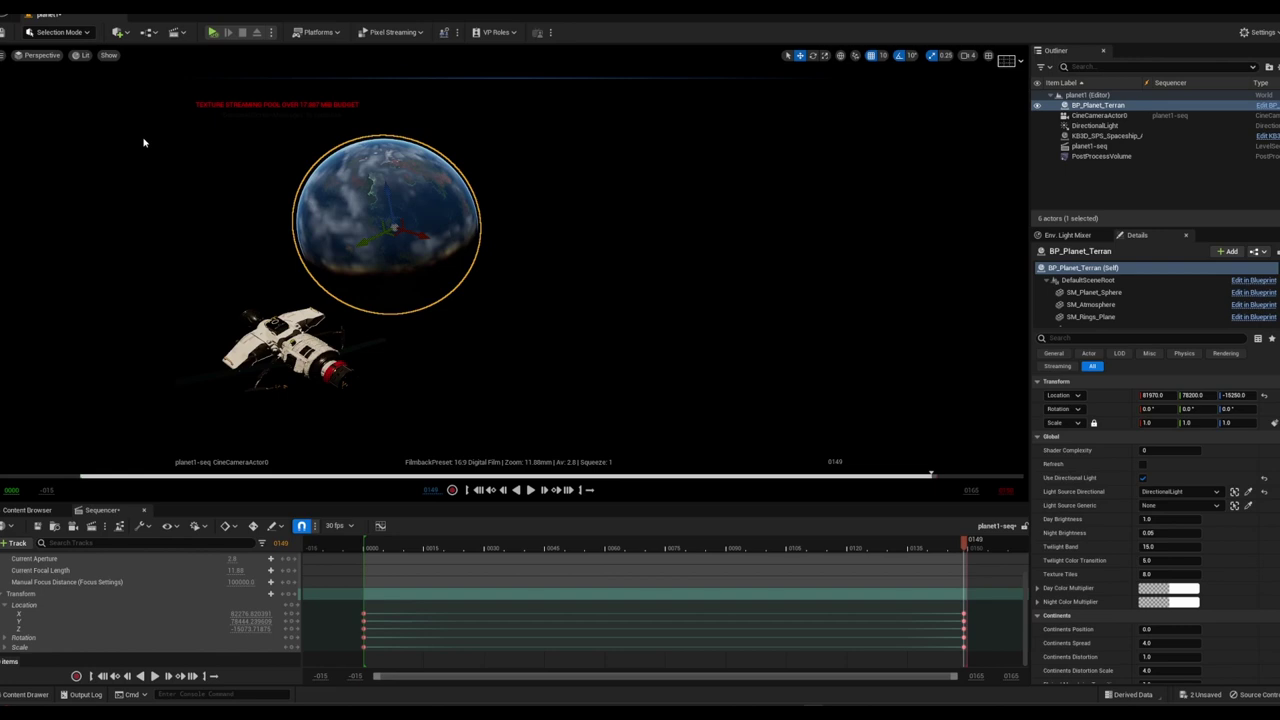
Look through the viewport show-flag, options, camera and view-mode menus, then close them
click(107, 56)
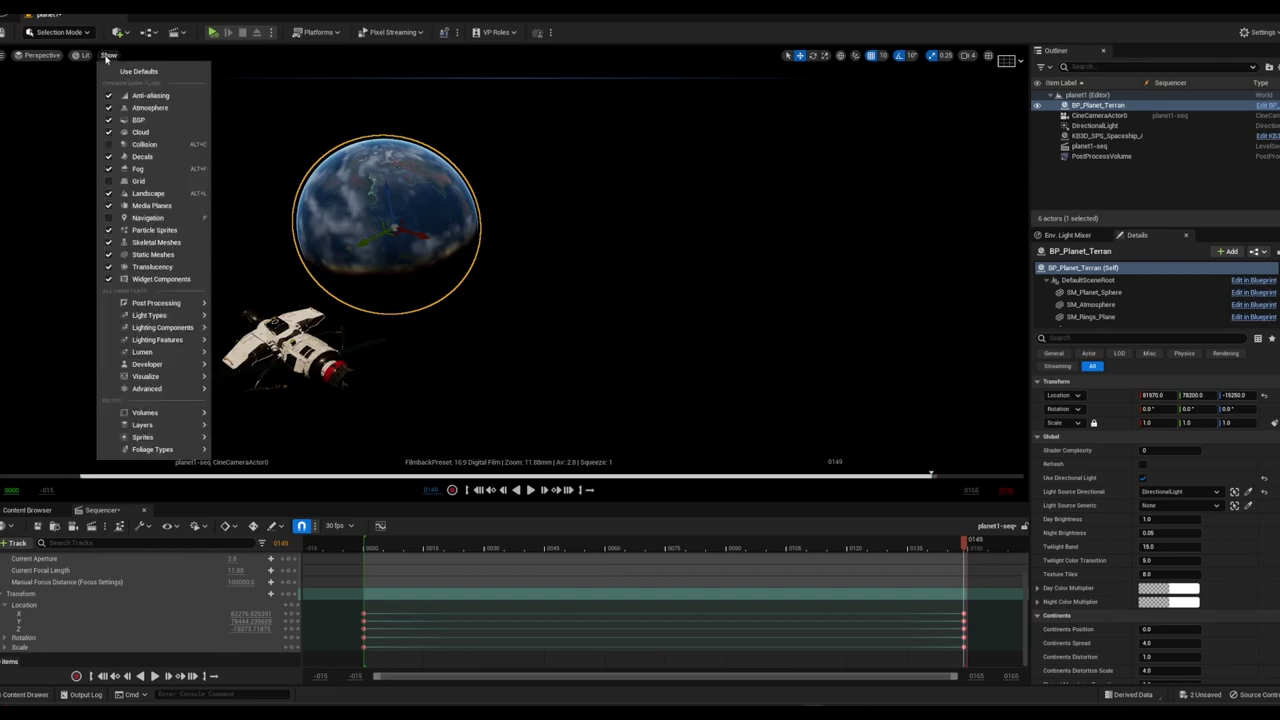
mouse_move(167, 302)
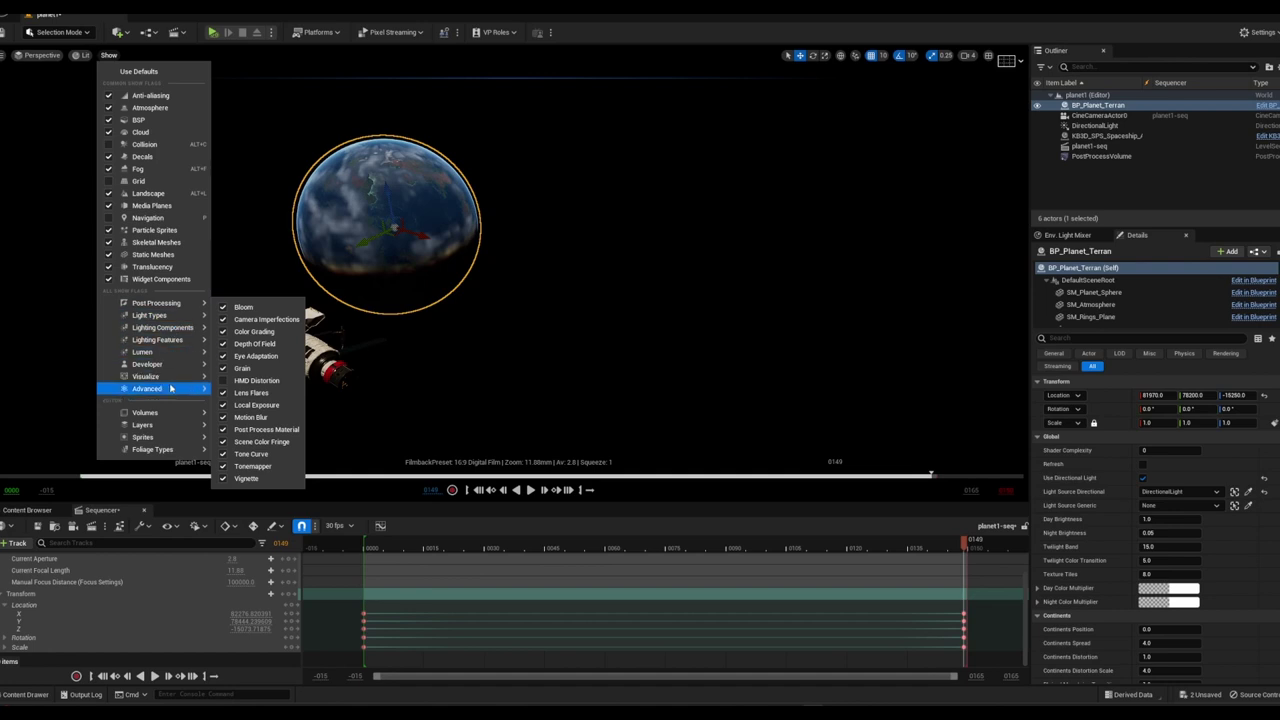
mouse_move(170, 391)
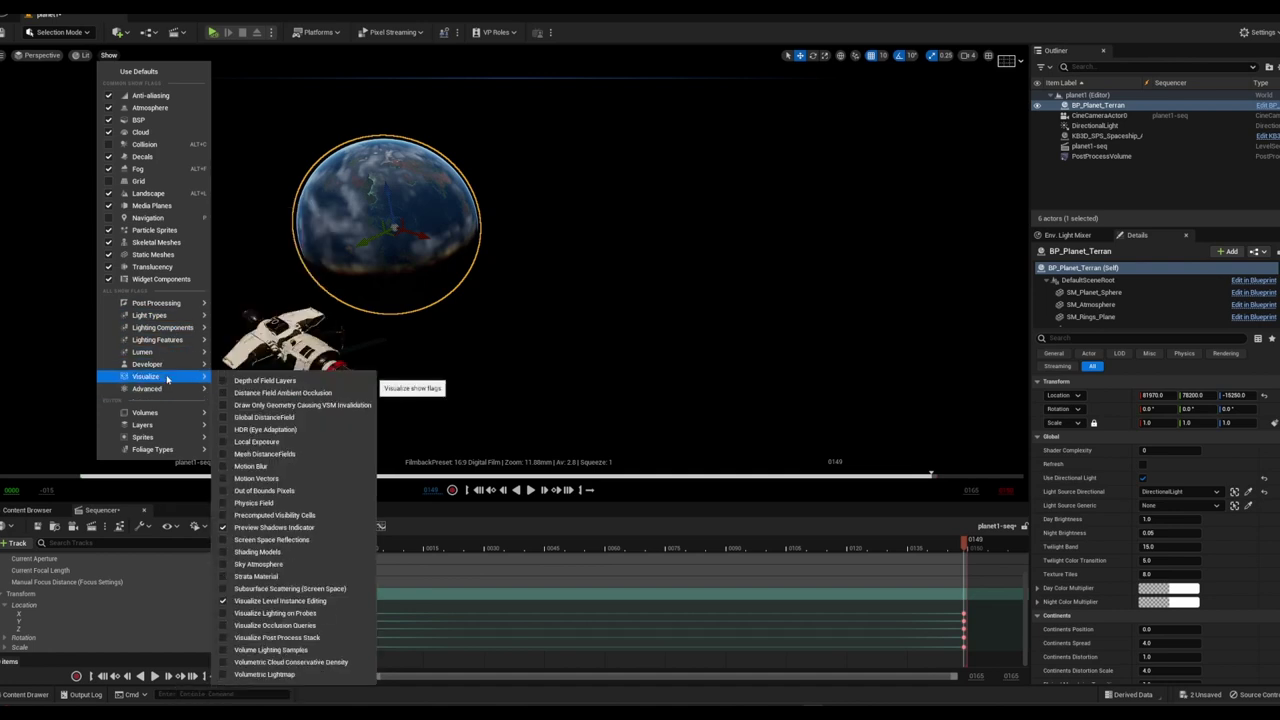
click(36, 245)
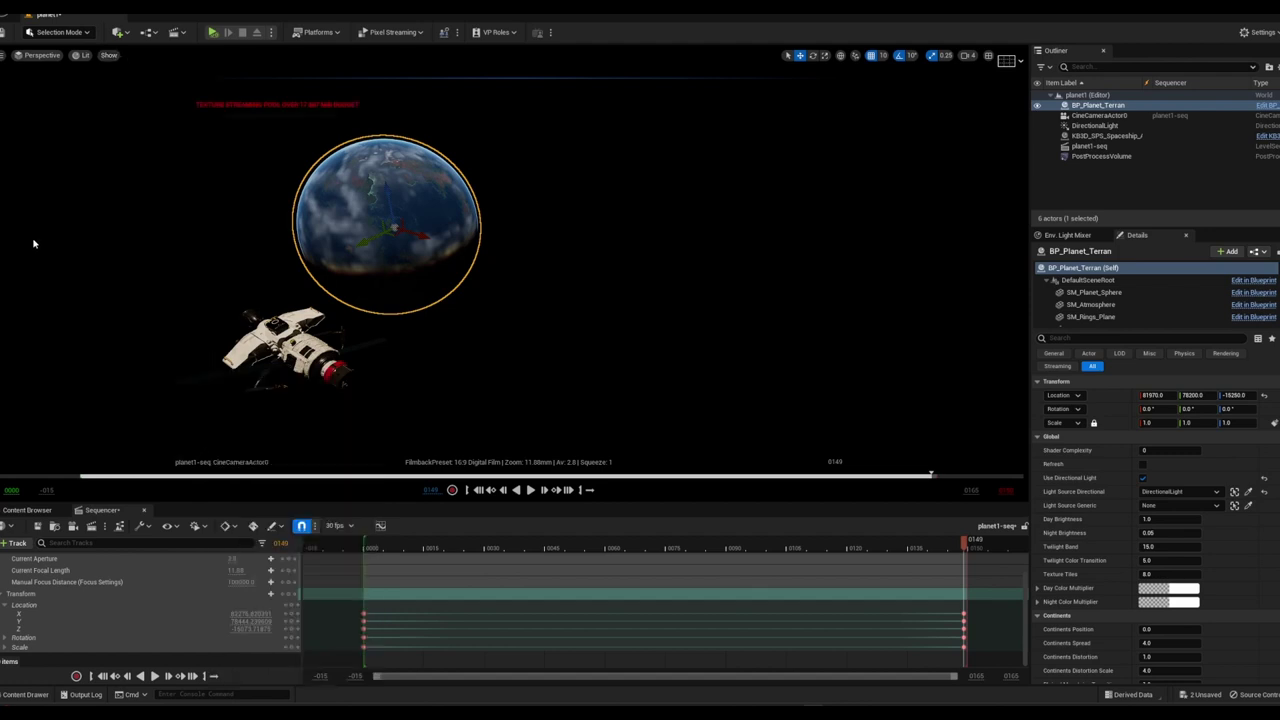
click(3, 55)
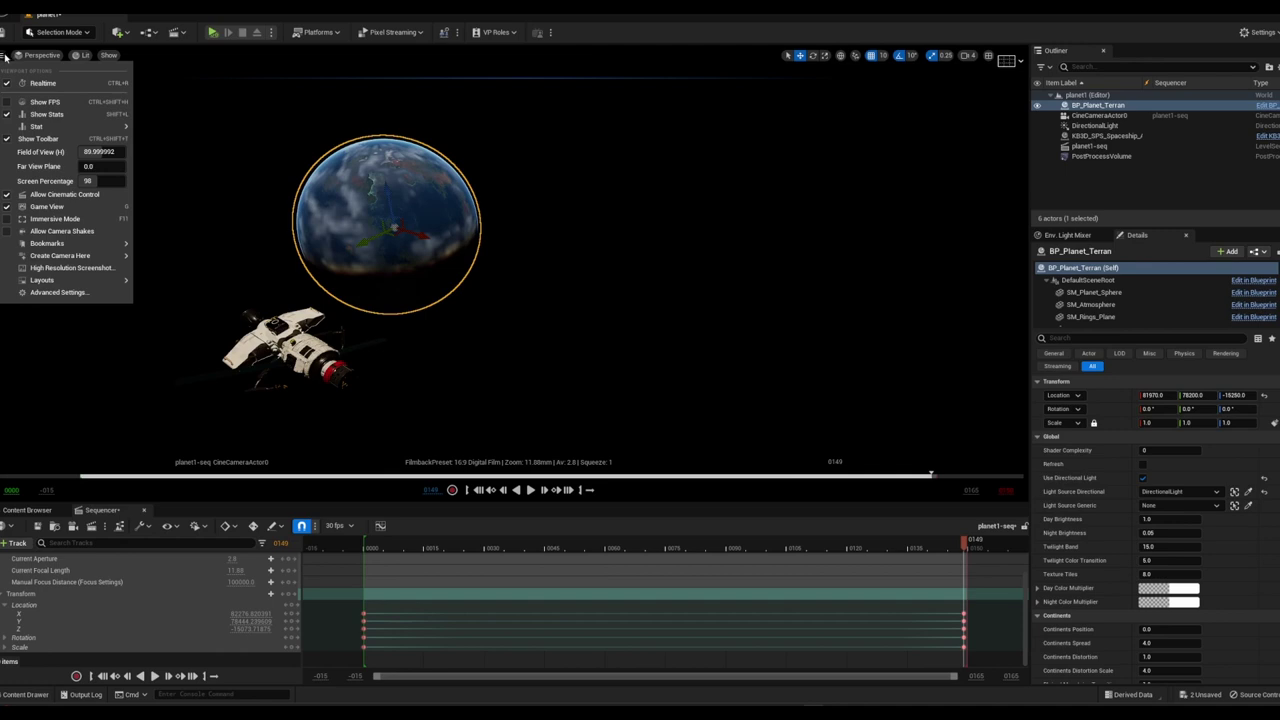
click(26, 58)
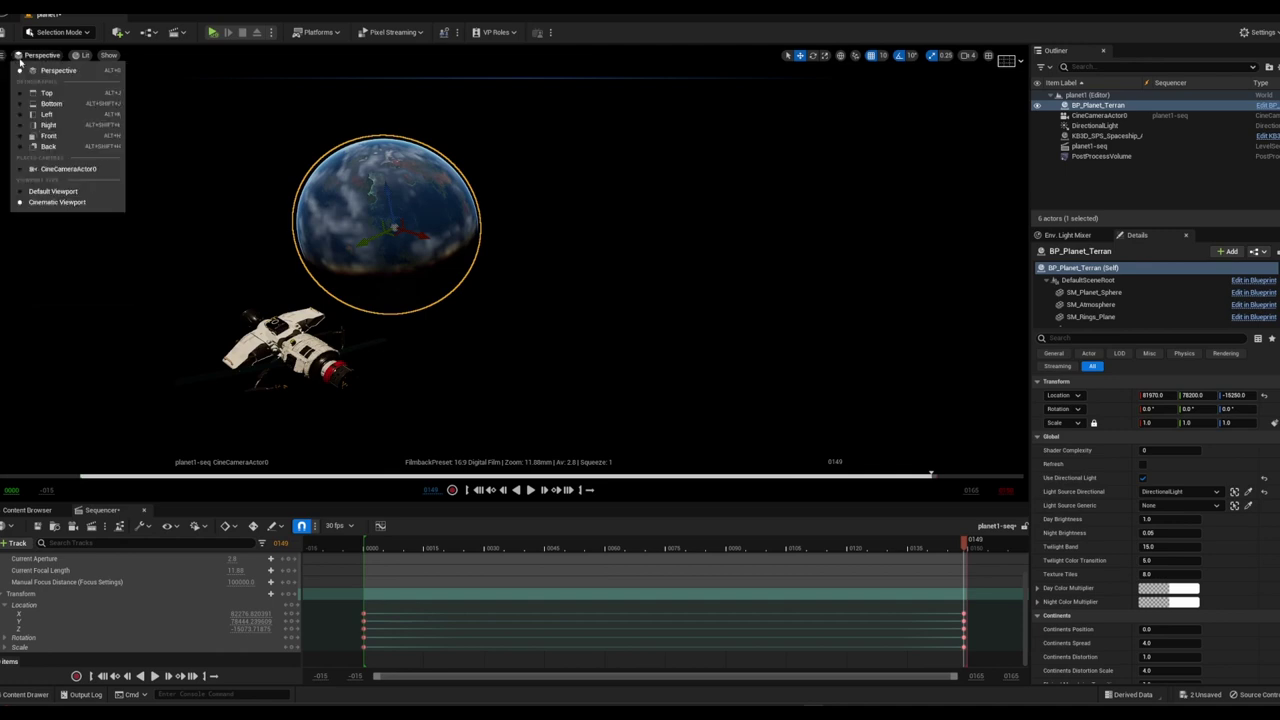
click(76, 55)
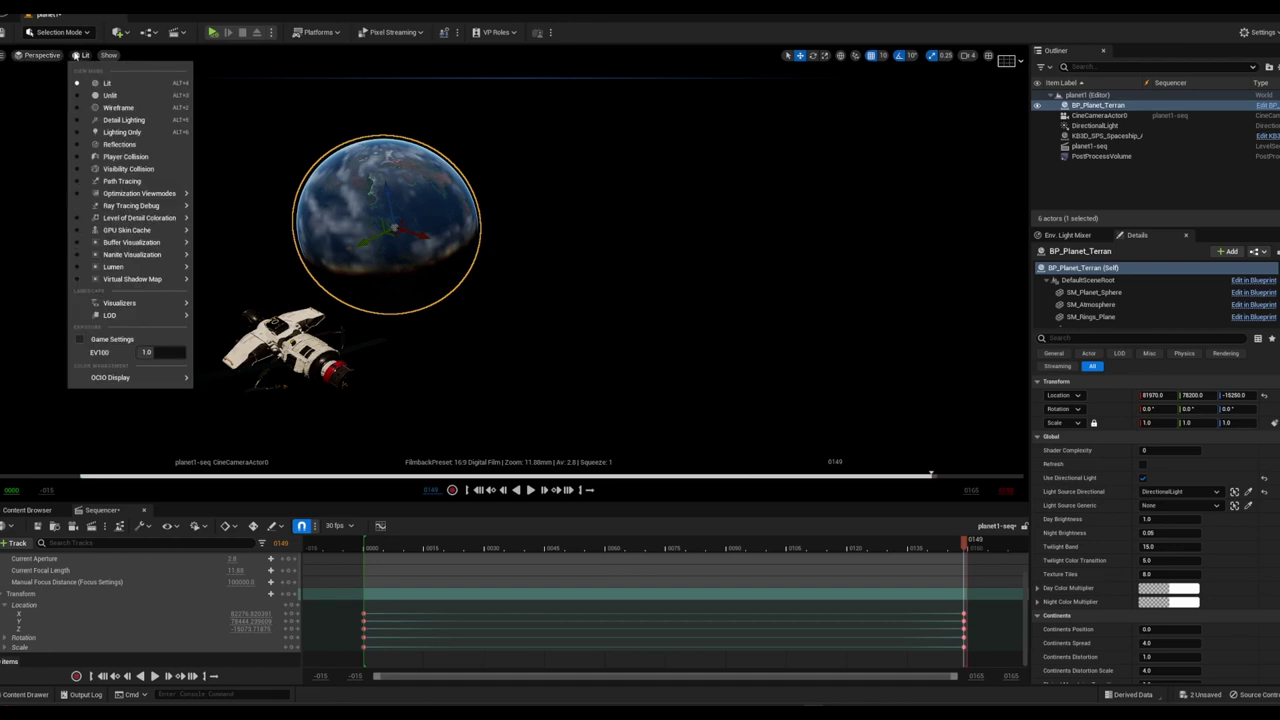
click(42, 92)
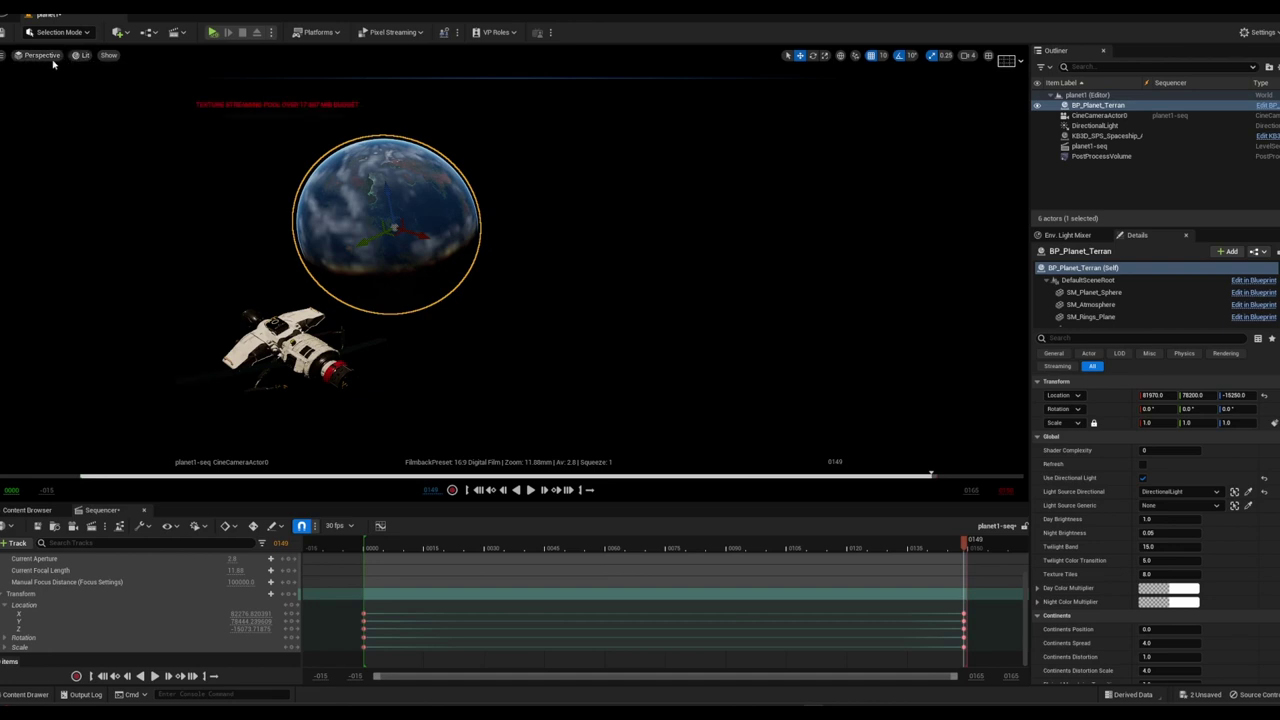
Run Build Lighting Only from the Build menu
click(140, 6)
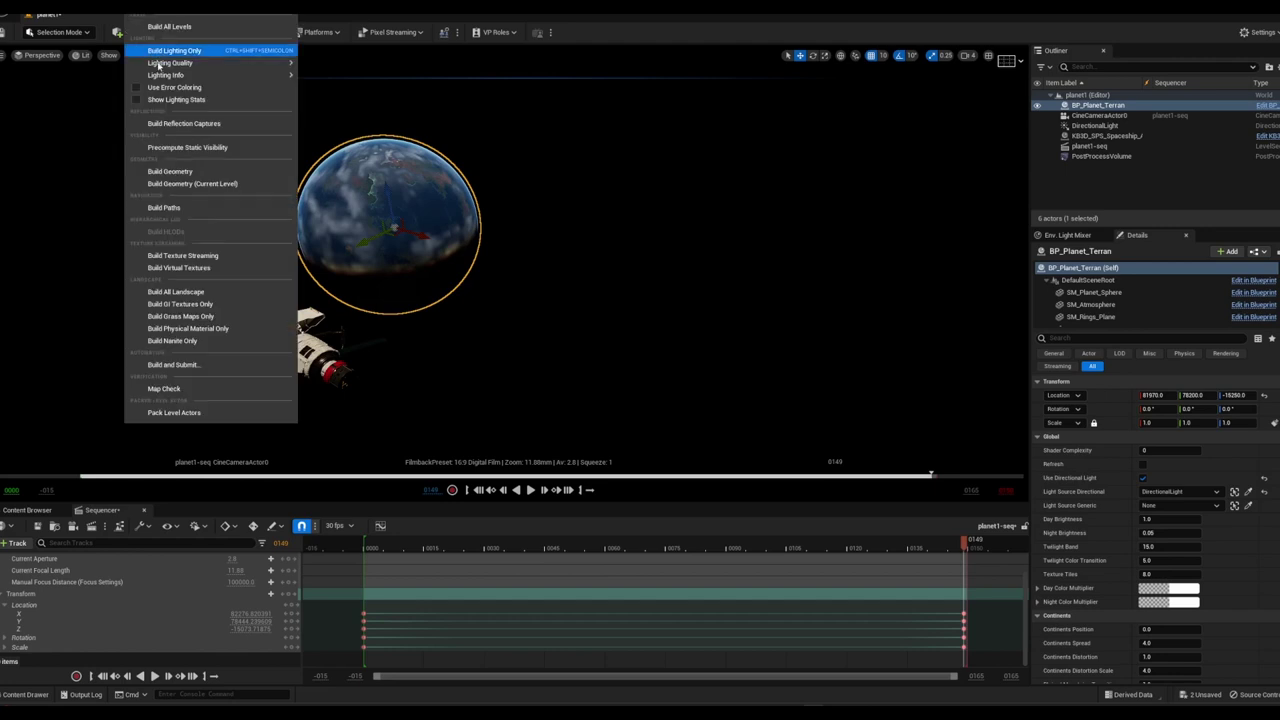
mouse_move(180, 64)
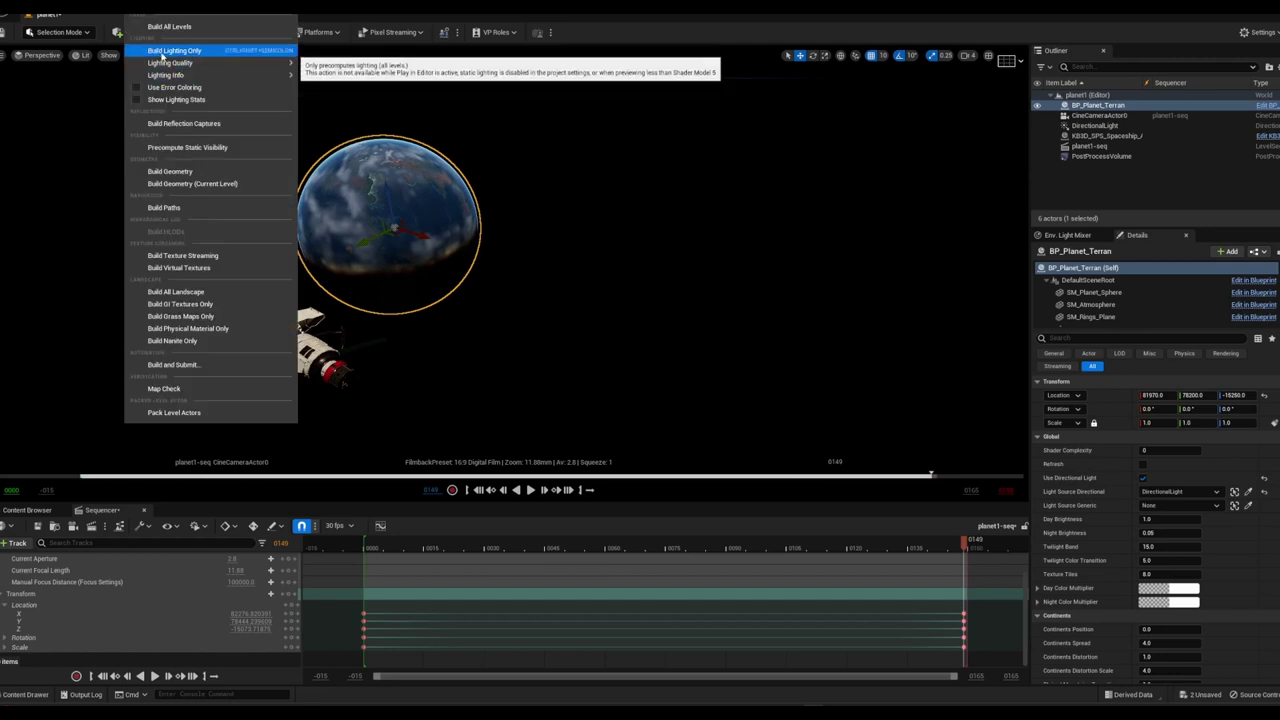
click(161, 52)
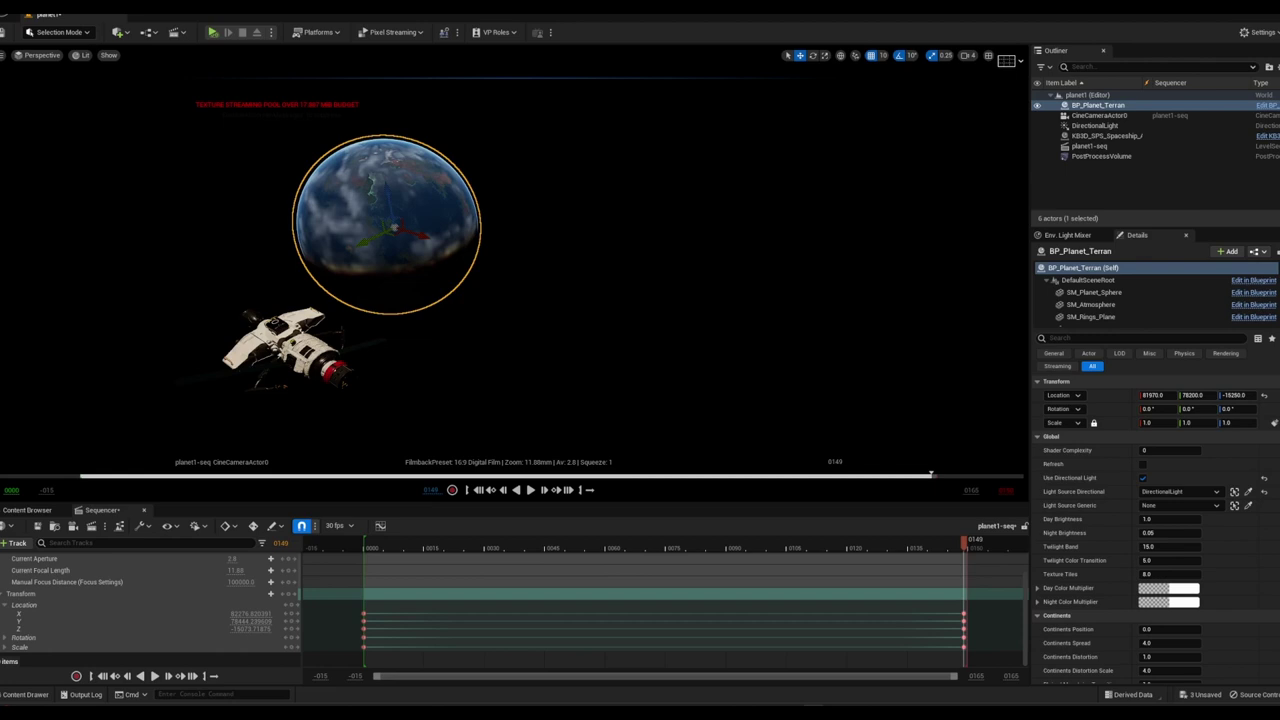
Raise the planet's Shader Complexity to 4 and shrink the spaceship to 0.01 scale
click(1170, 434)
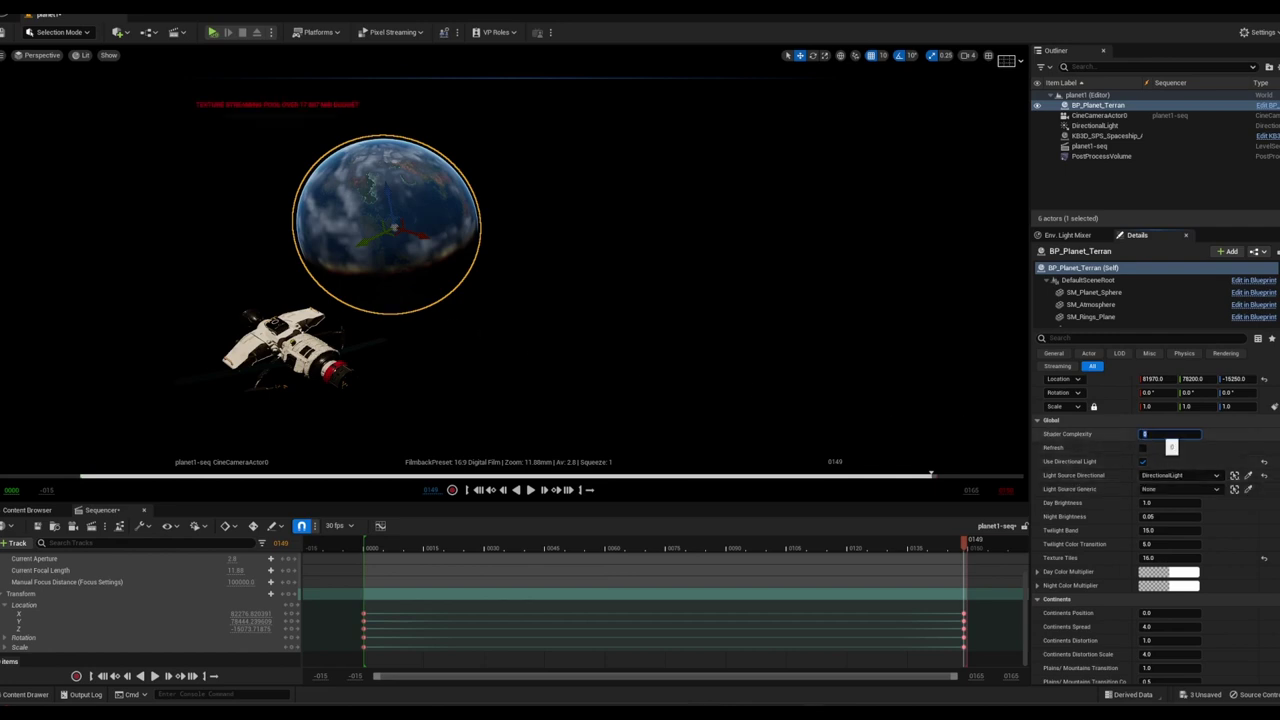
drag(1171, 447, 1175, 447)
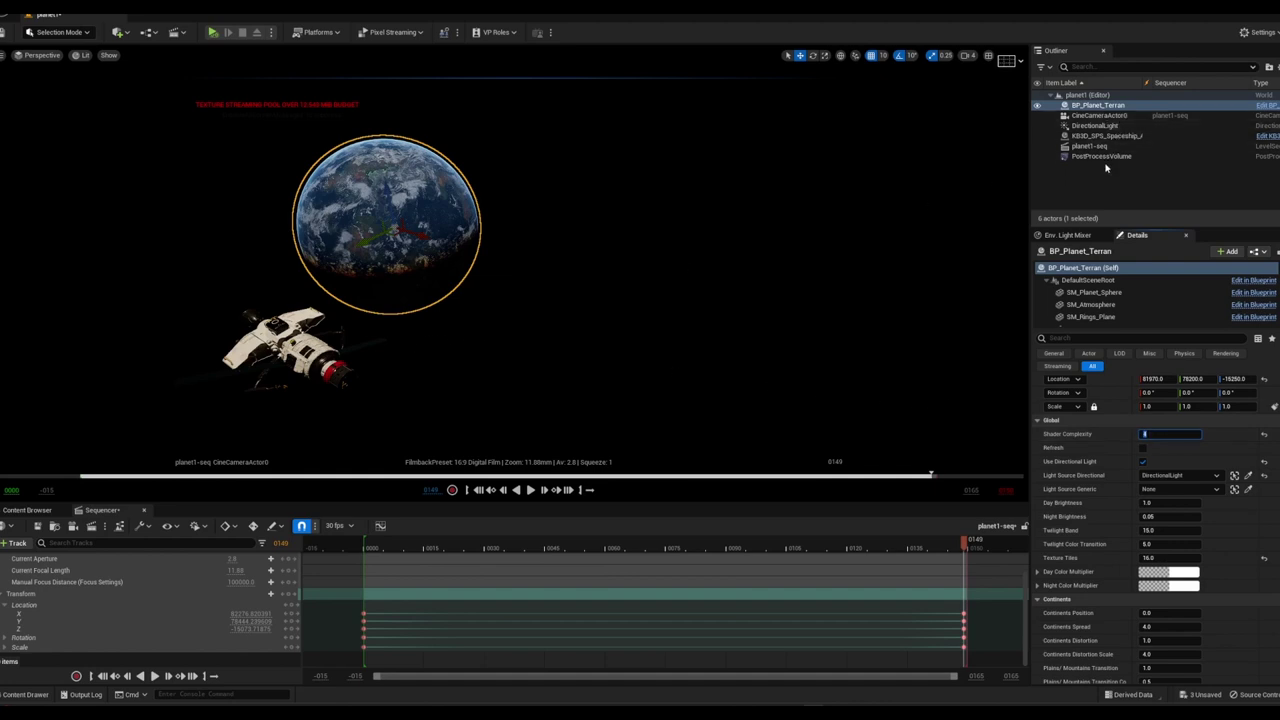
click(1105, 136)
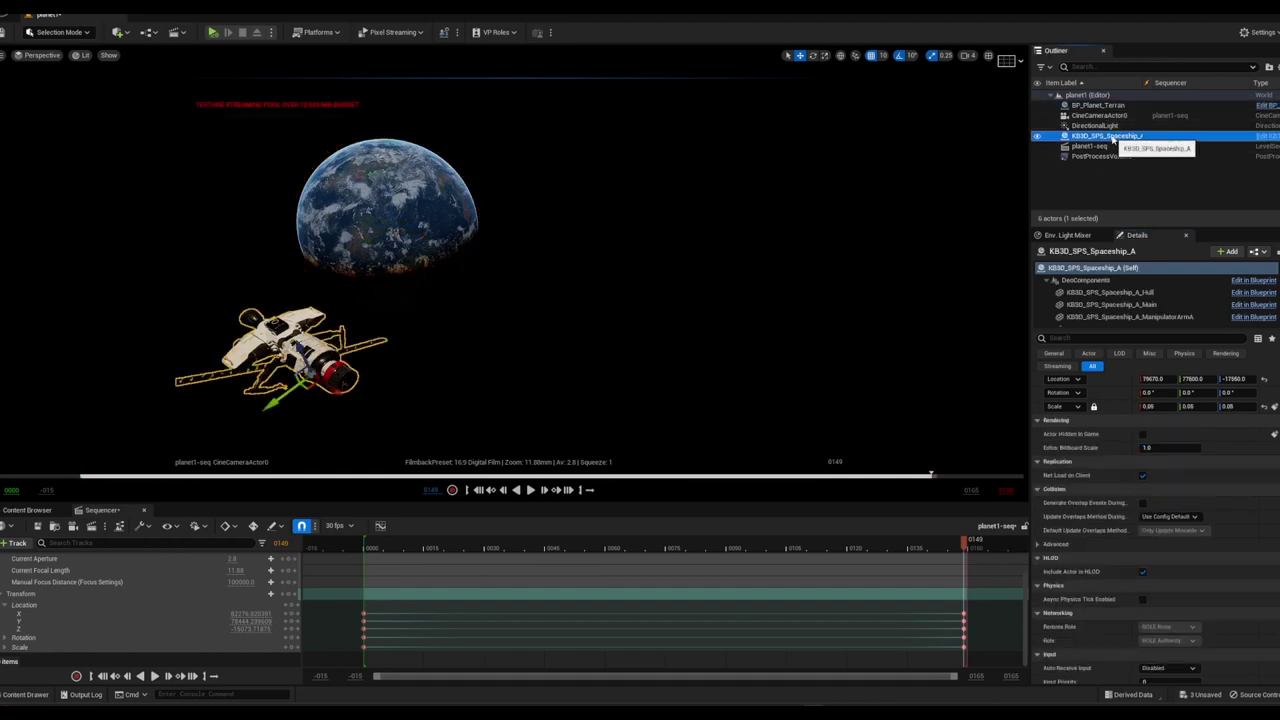
click(1155, 407)
text(0)
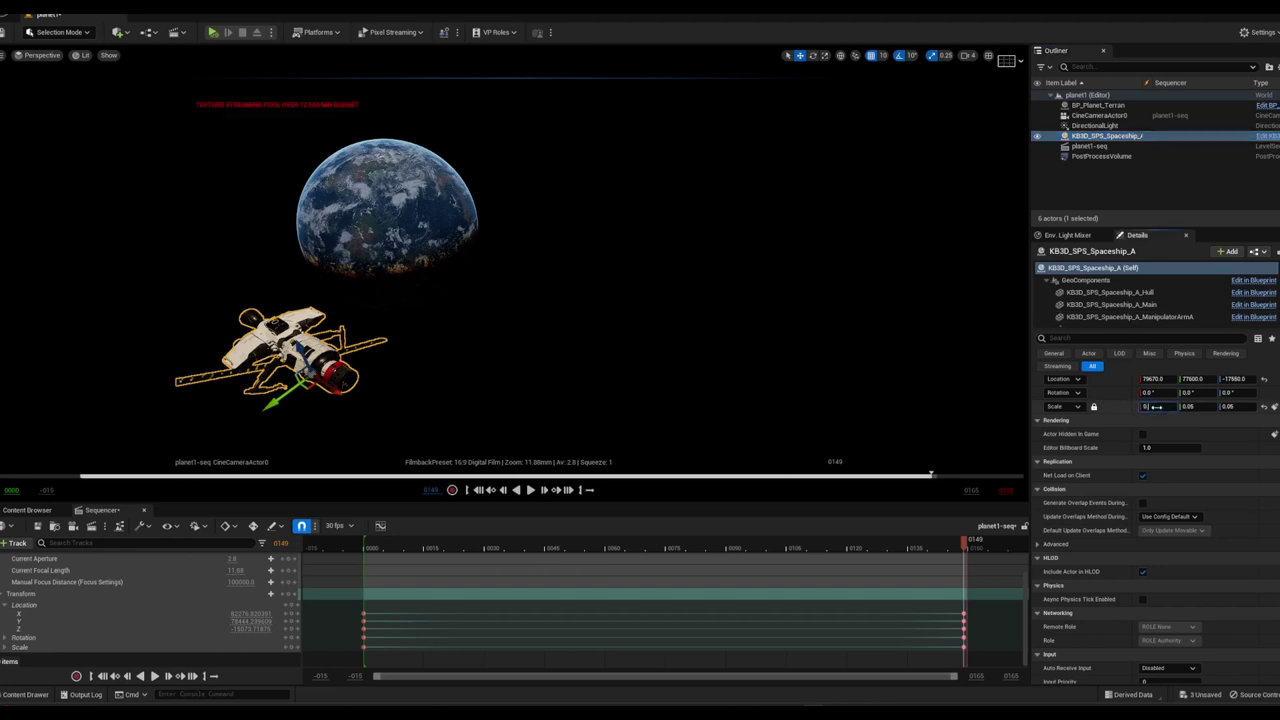
text(1)
key(Return)
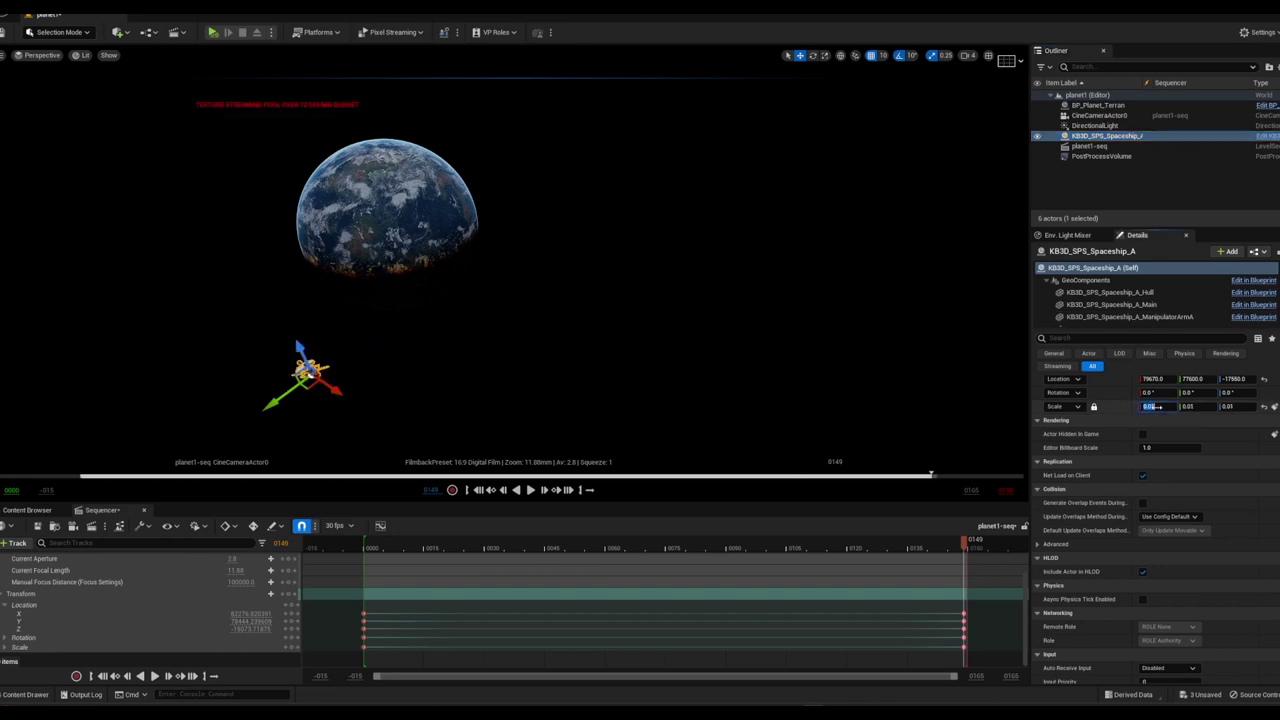
click(272, 404)
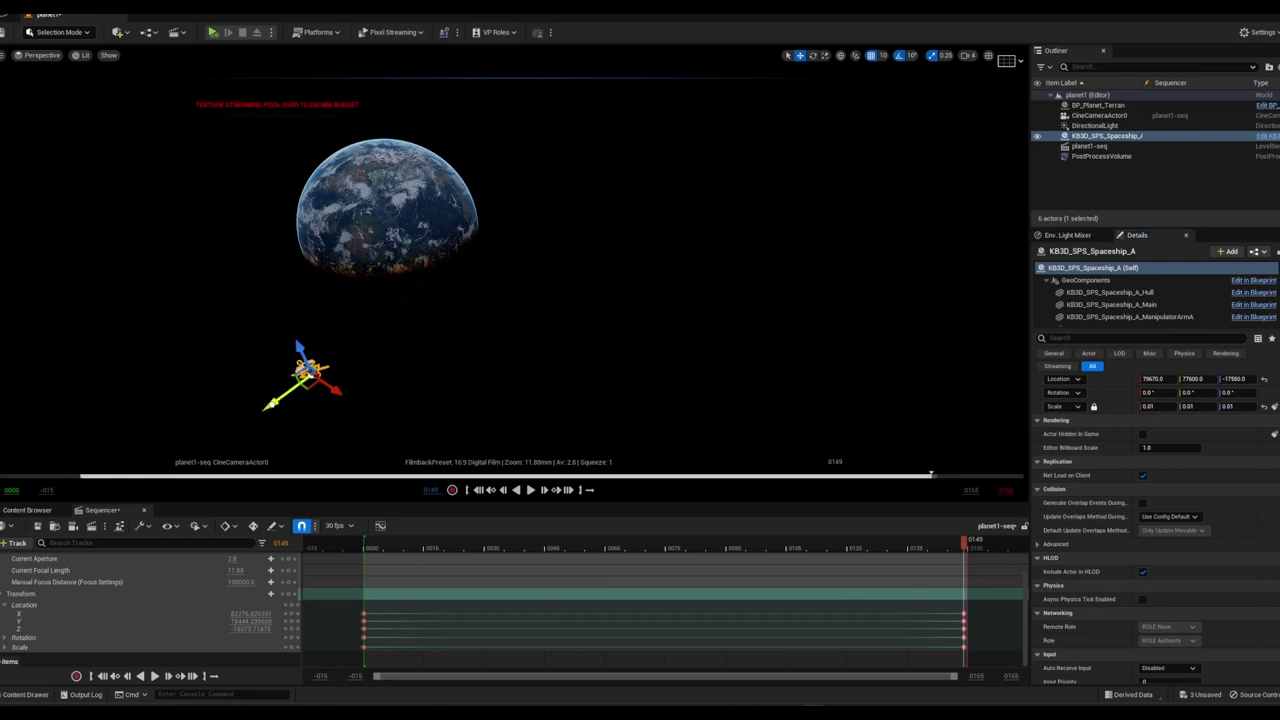
Move the spaceship below the planet to about 81370, 77740, -16230
mouse_move(272, 404)
mouse_down()
mouse_move(368, 331)
mouse_move(314, 114)
mouse_move(361, 211)
mouse_move(558, 277)
mouse_up()
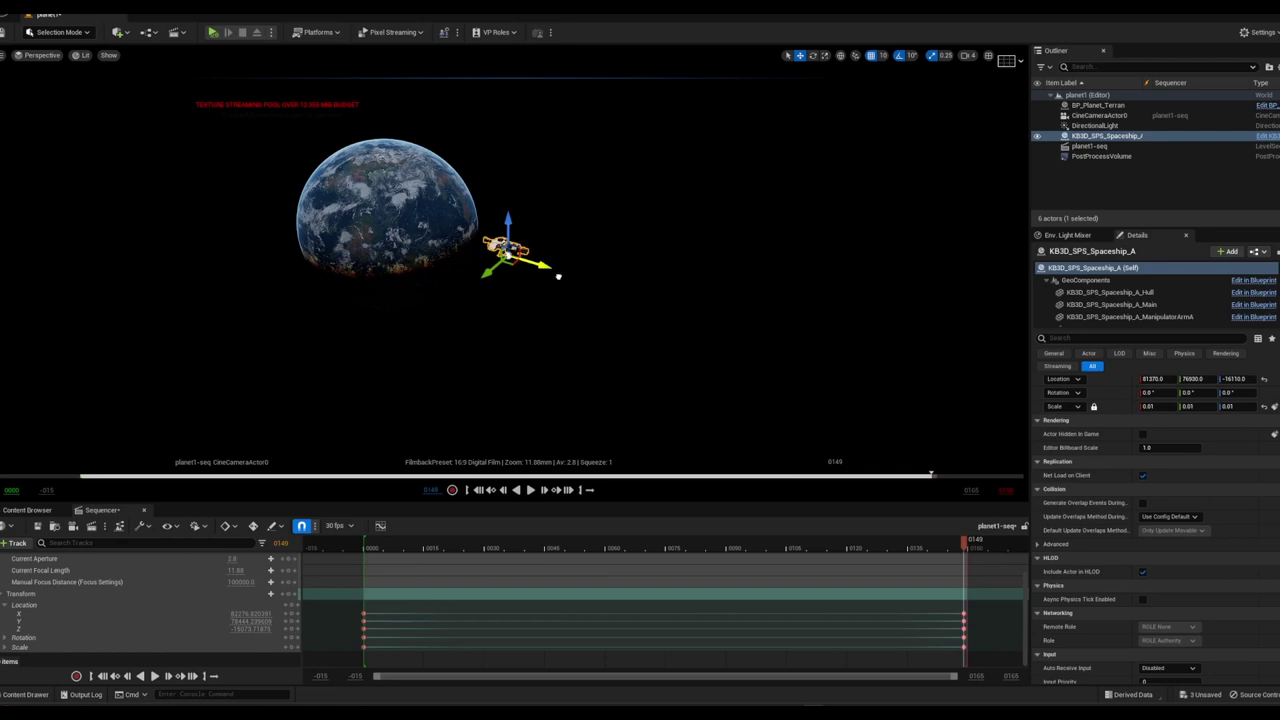
mouse_move(558, 277)
mouse_down()
mouse_move(404, 298)
mouse_move(322, 342)
mouse_move(388, 250)
mouse_move(355, 110)
mouse_move(408, 340)
mouse_up()
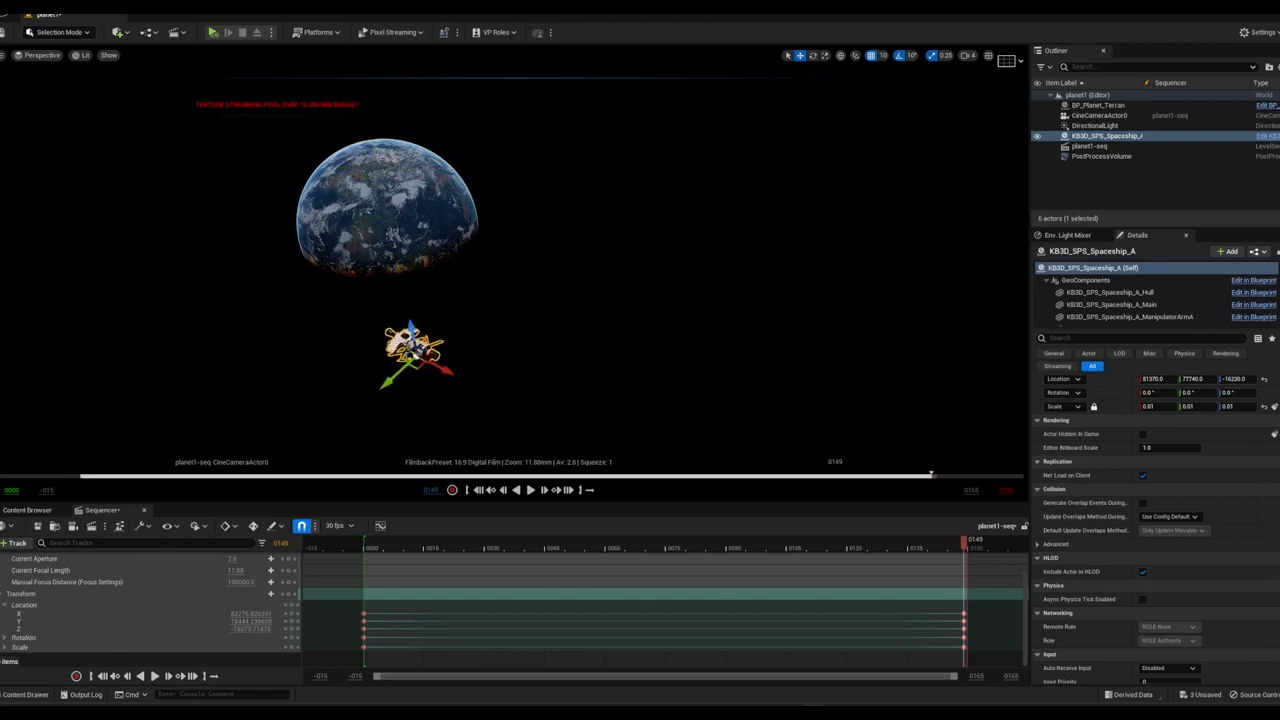
click(385, 225)
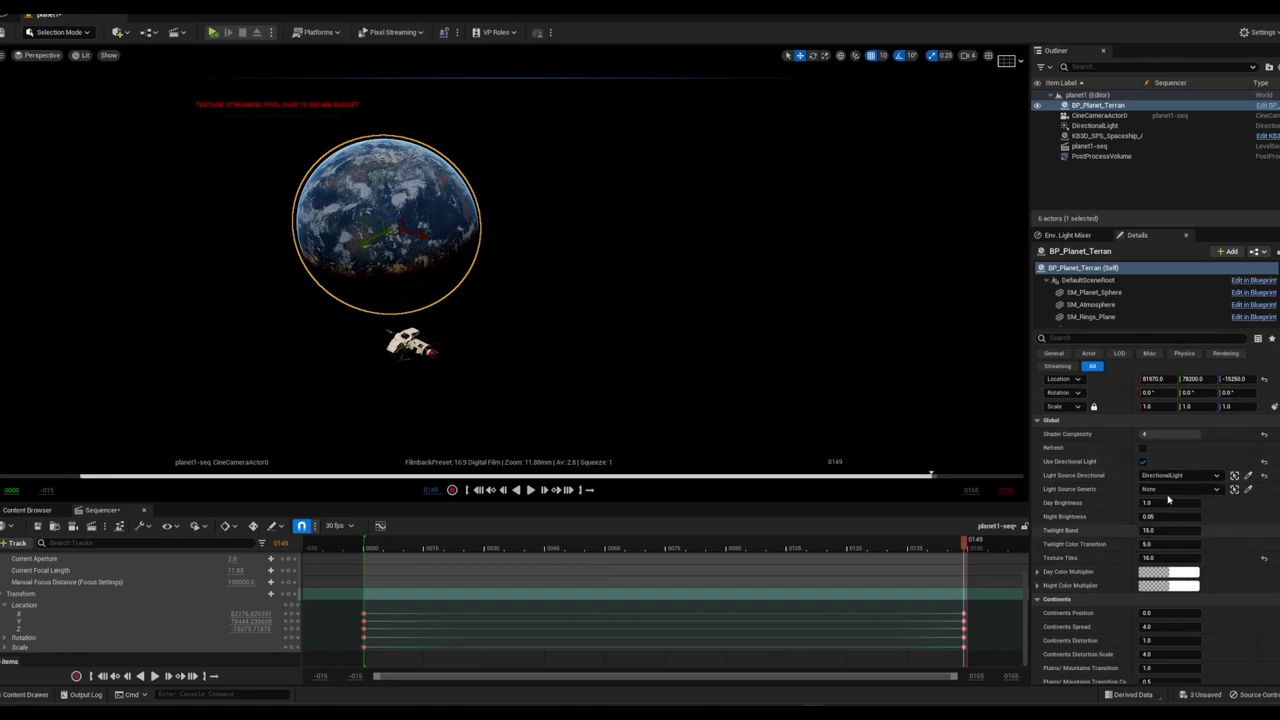
Scale the planet to 20 on all axes and delete the camera's location keyframes in Sequencer
click(1150, 407)
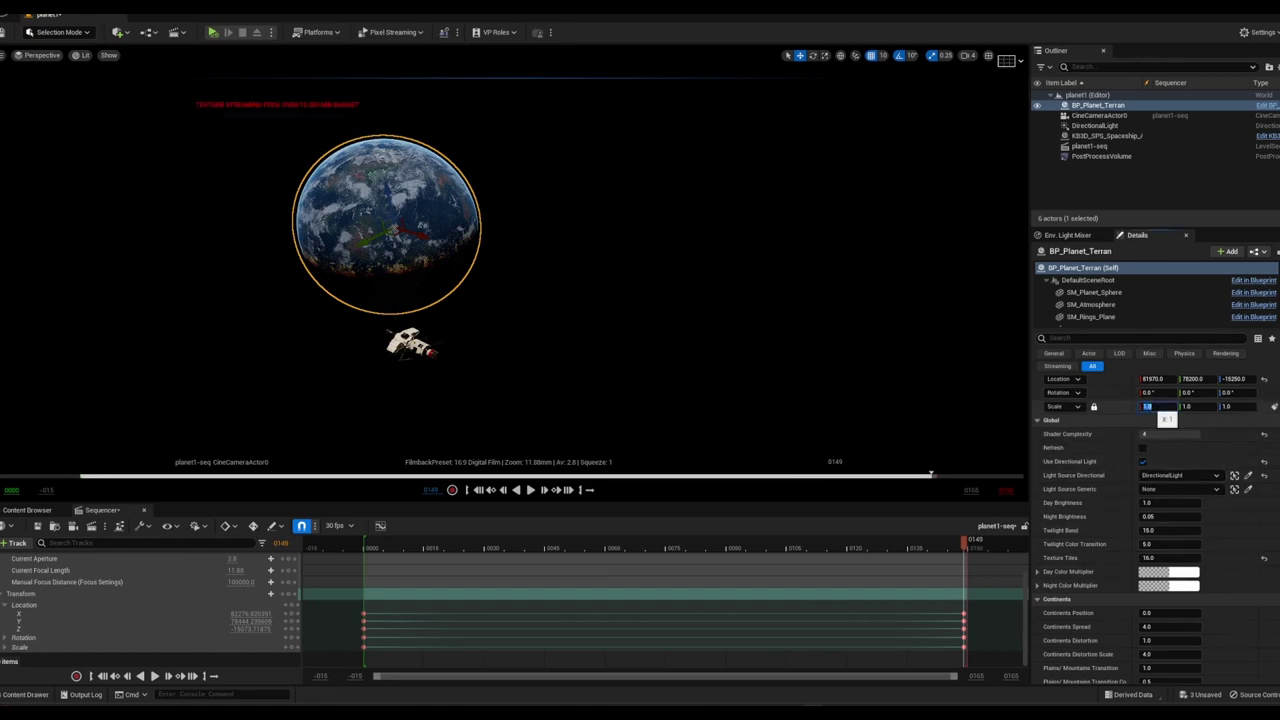
text(20)
key(Return)
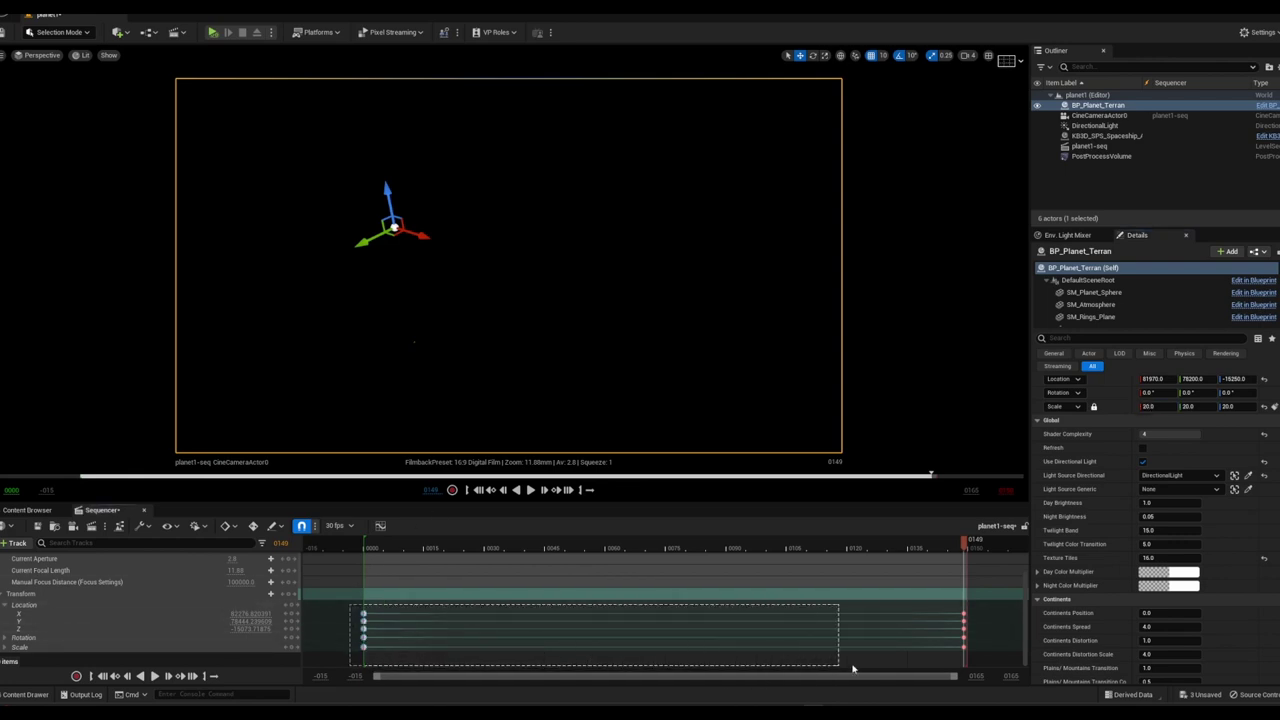
drag(395, 628, 979, 657)
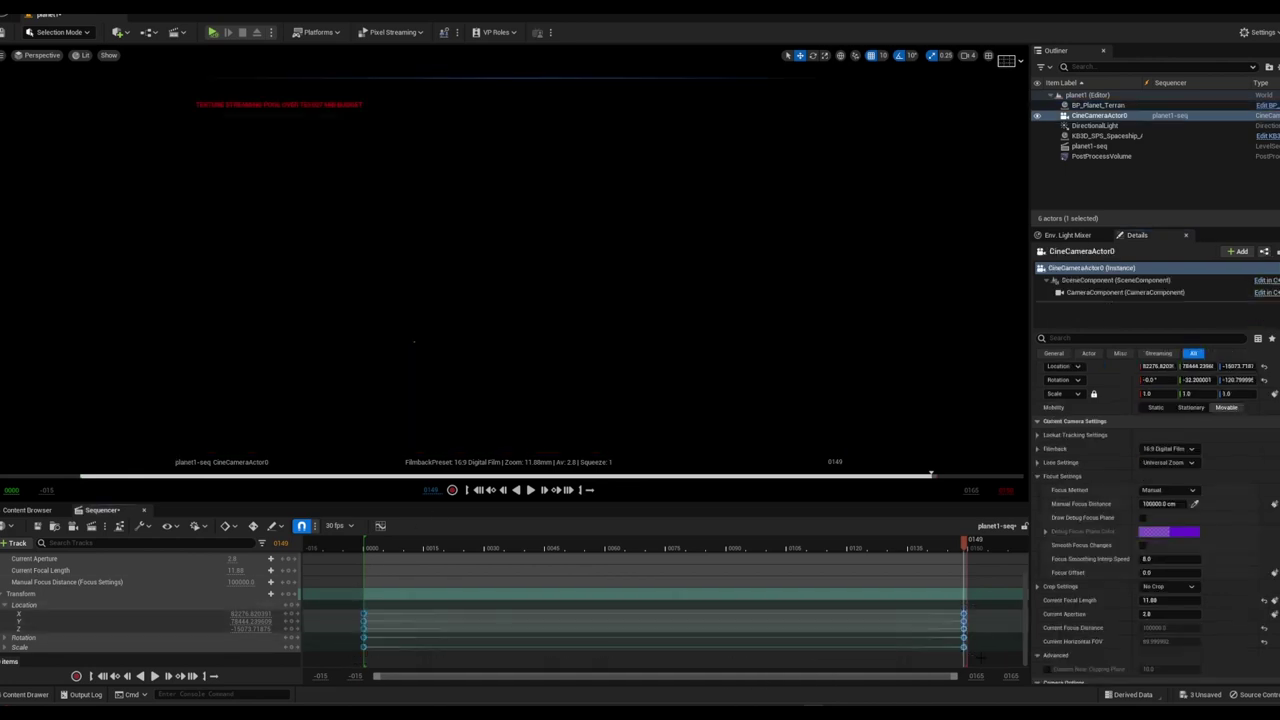
key(Delete)
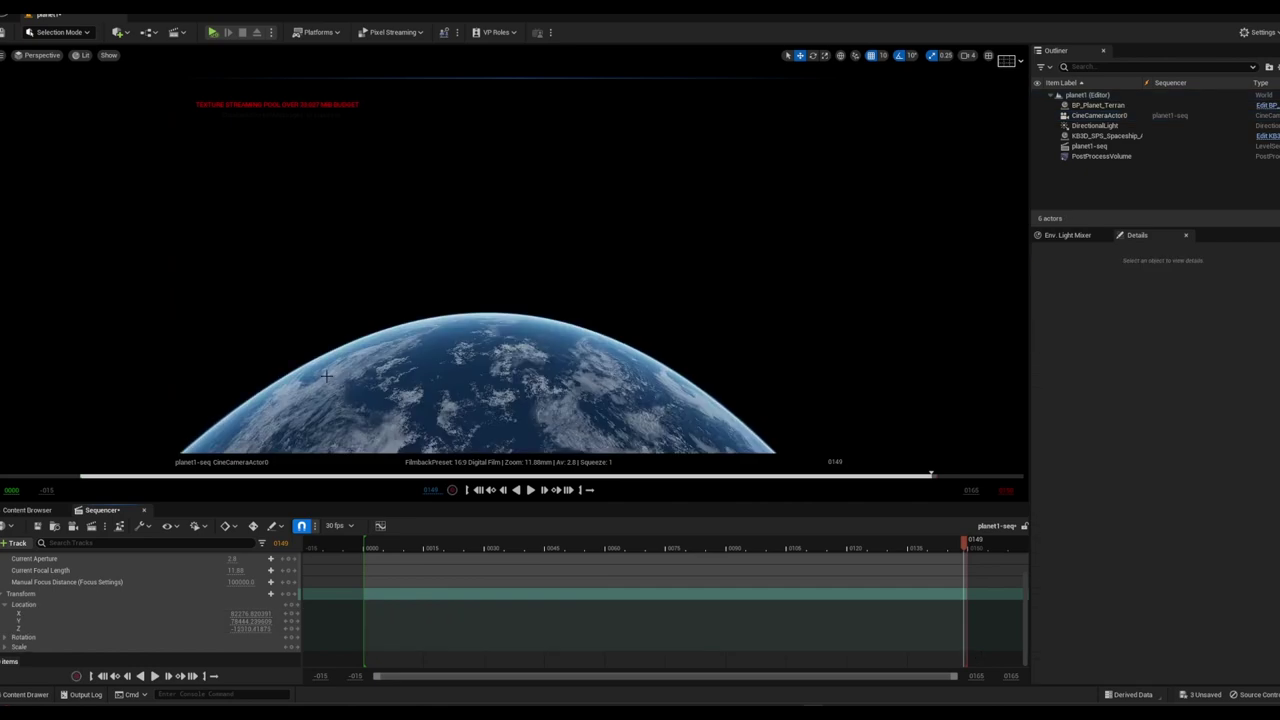
Move CineCameraActor0 to about 82559, 79937, -12450 so the planet fills more of the shot
click(1190, 116)
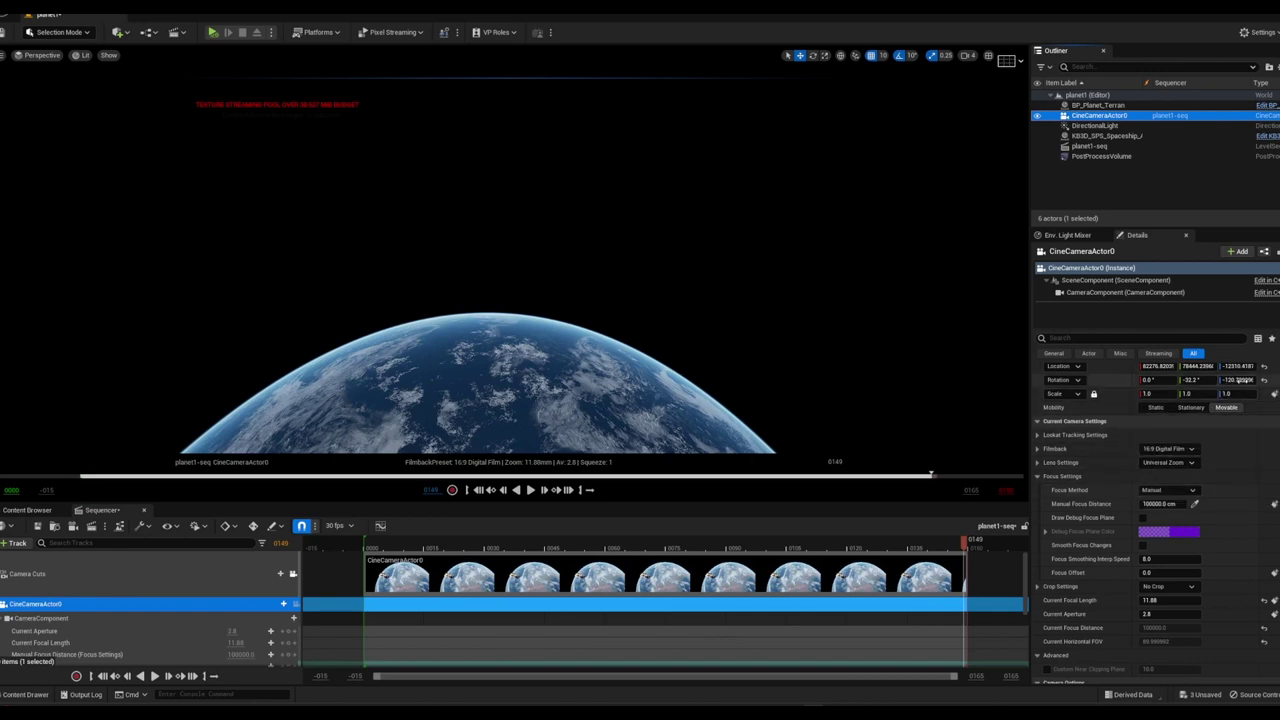
mouse_move(1238, 380)
mouse_down()
mouse_move(1200, 380)
mouse_move(1236, 366)
mouse_up()
drag(1158, 366, 1175, 366)
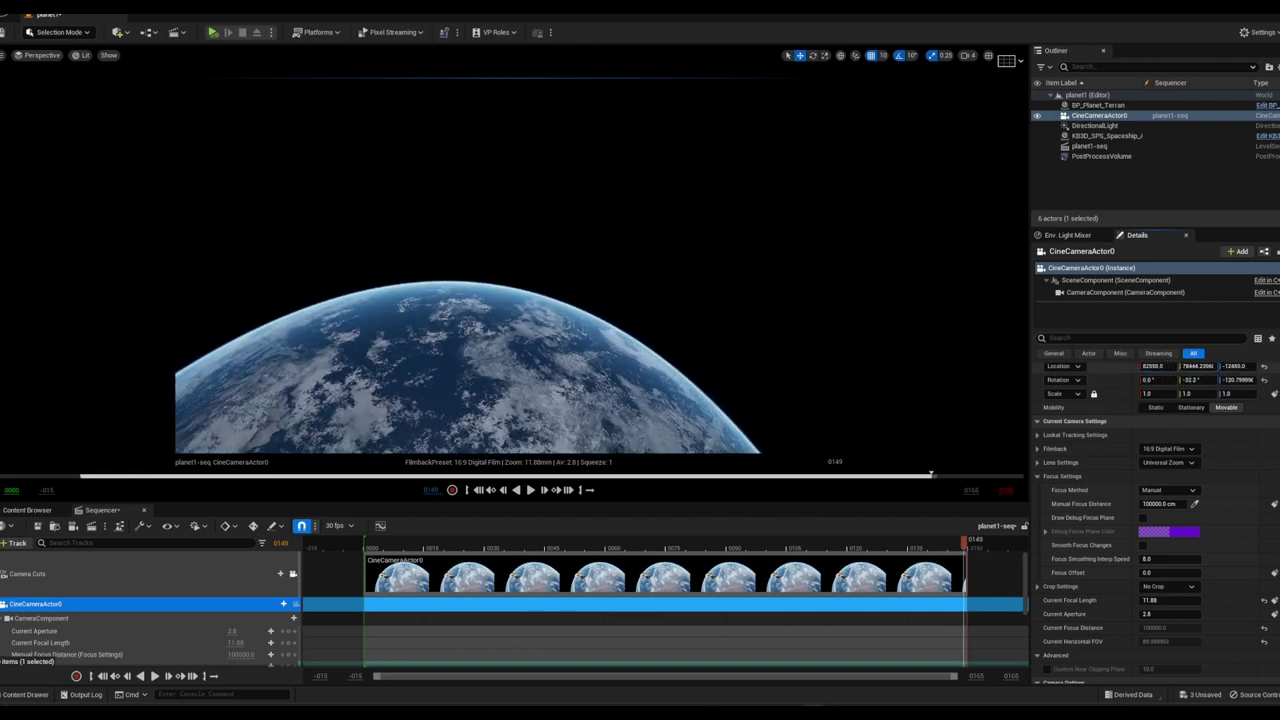
mouse_move(1195, 366)
mouse_down()
mouse_move(1240, 366)
mouse_move(1175, 366)
mouse_move(1199, 377)
mouse_up()
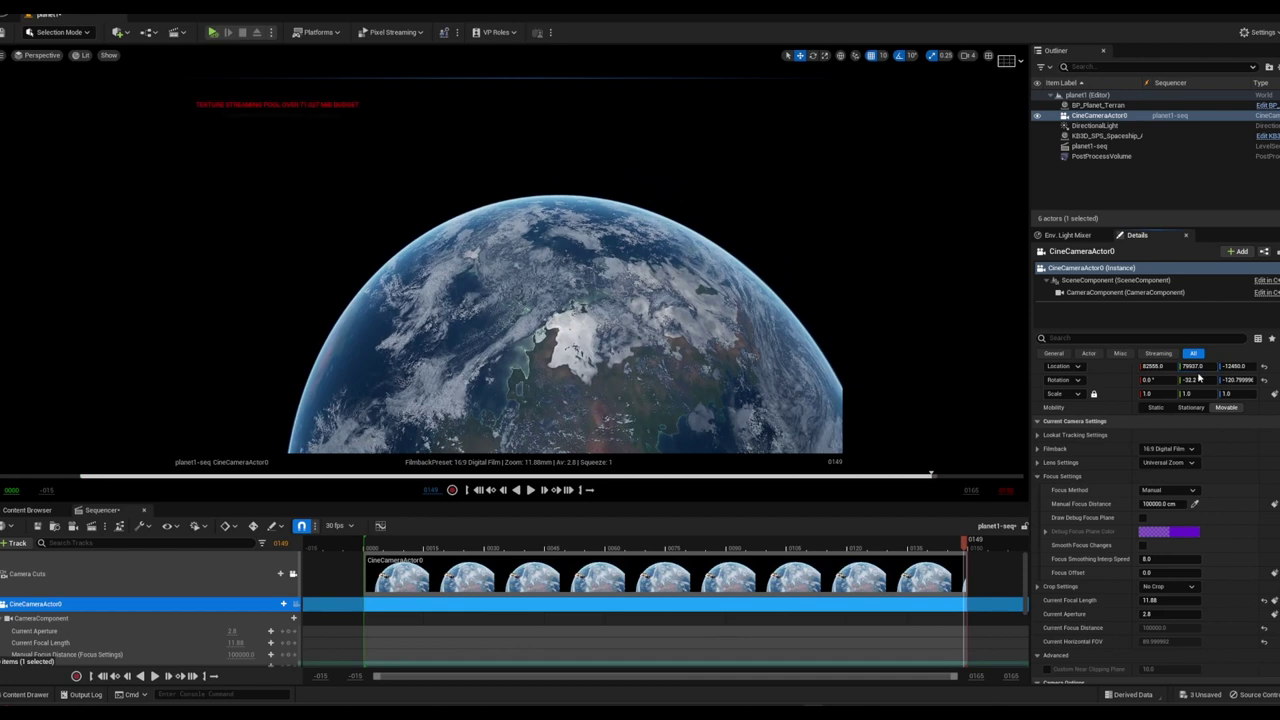
Set the spaceship's Z location to -13737 and move it left across the planet
click(1097, 137)
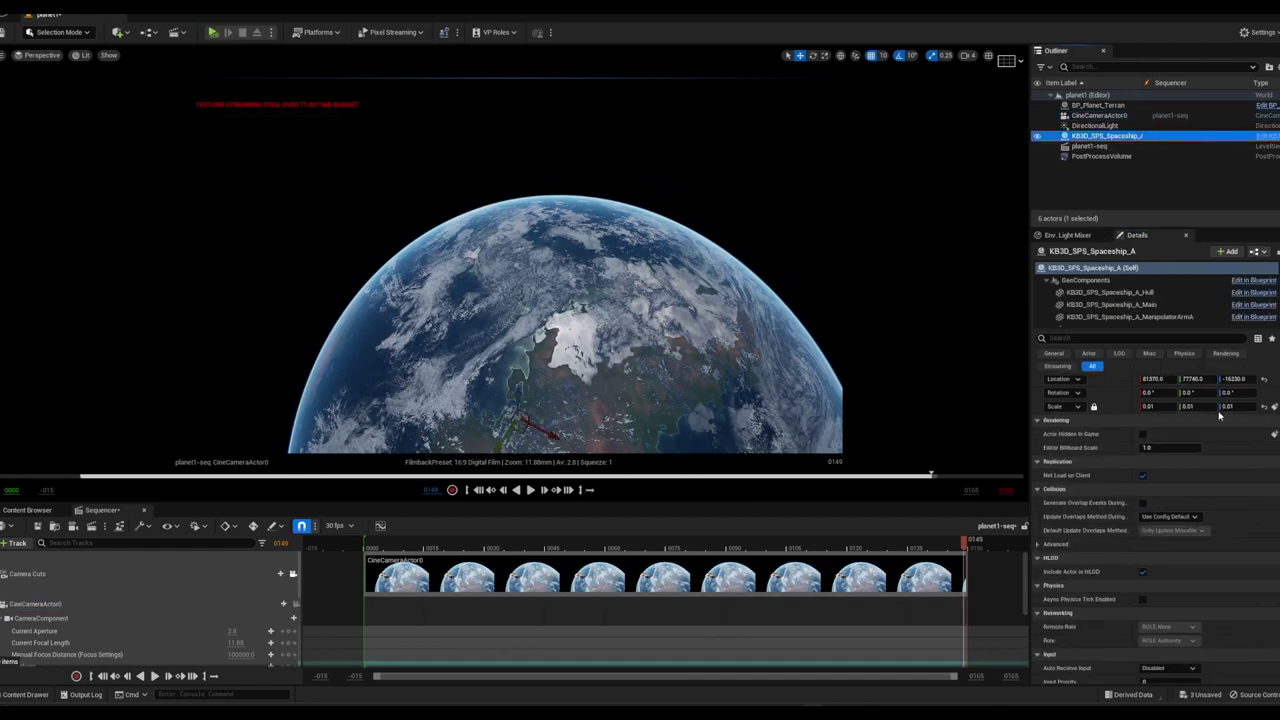
click(1234, 379)
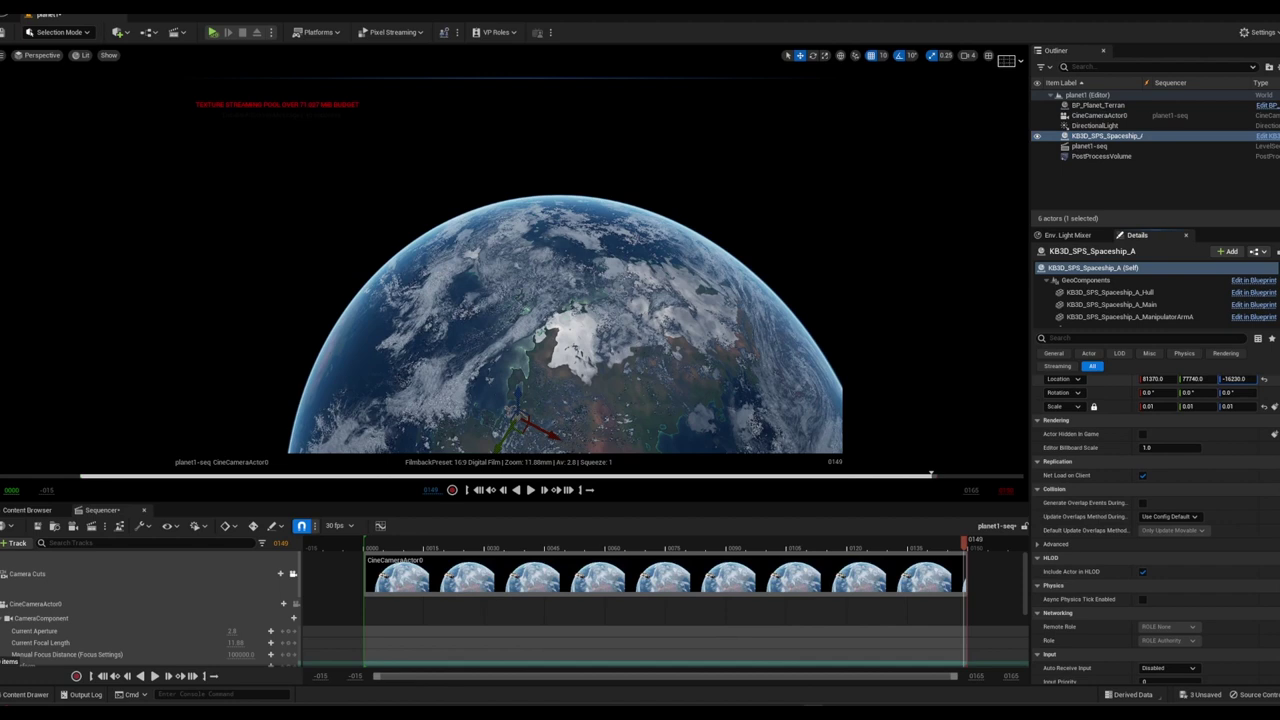
text(-13737)
key(Return)
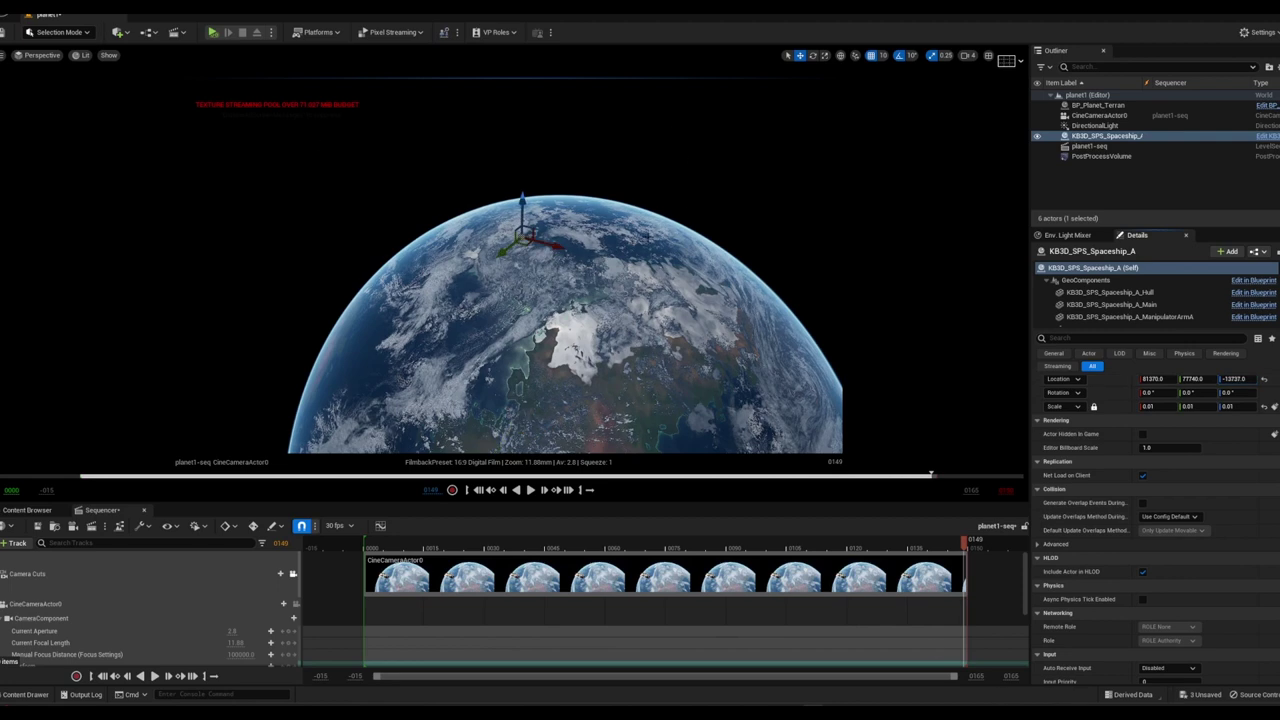
mouse_move(520, 197)
mouse_down()
mouse_move(562, 167)
mouse_move(809, 259)
mouse_move(828, 394)
mouse_up()
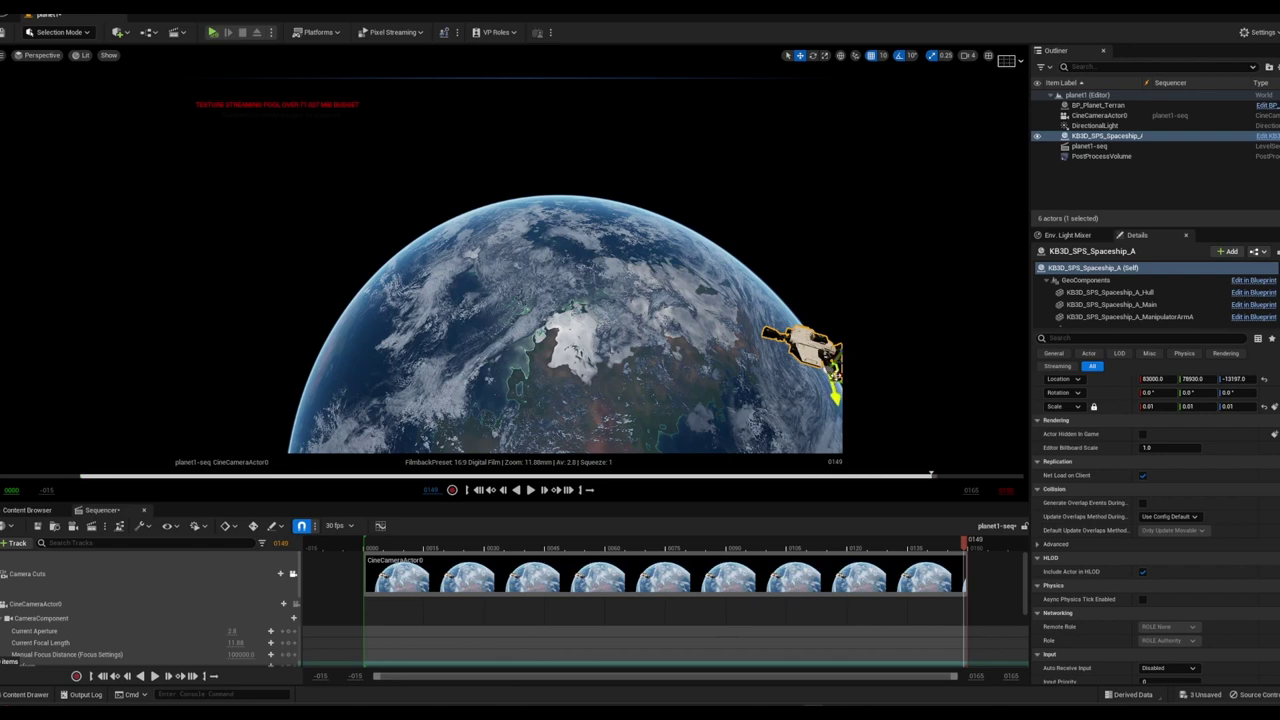
mouse_move(836, 392)
mouse_down()
mouse_move(695, 364)
mouse_move(635, 417)
mouse_up()
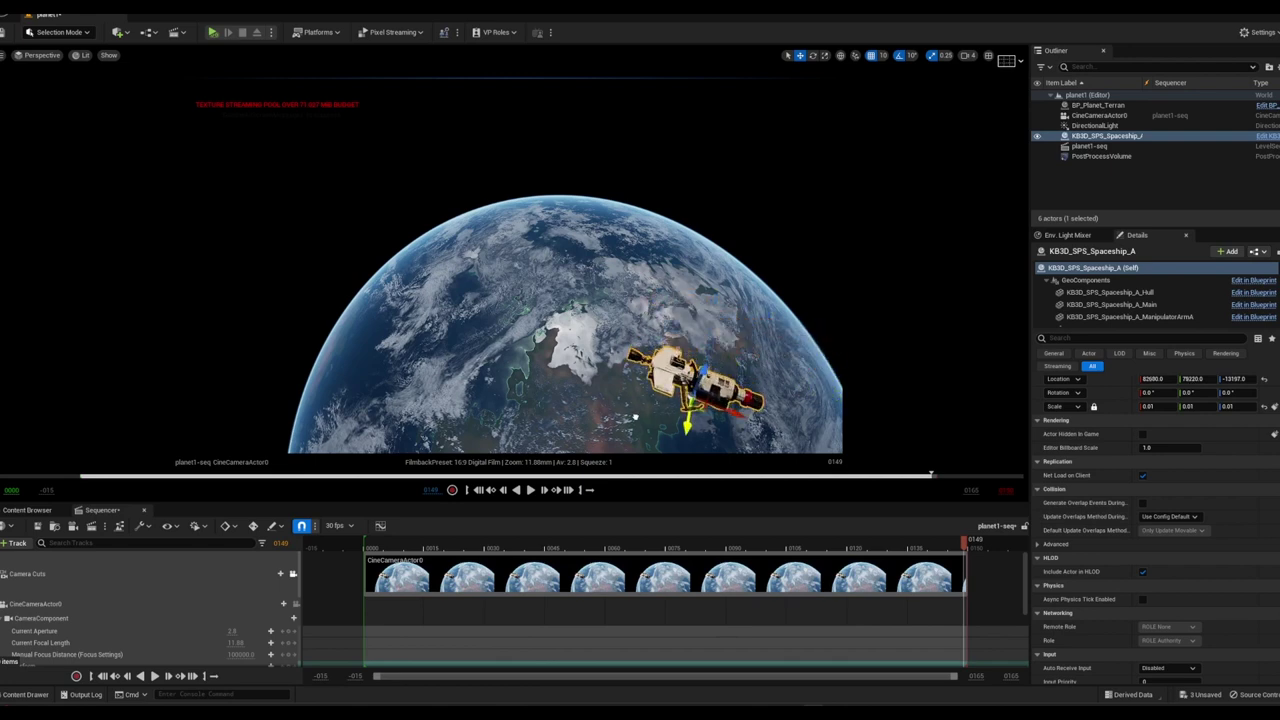
Rotate the spaceship about 60° on Z and lower it slightly
key(e)
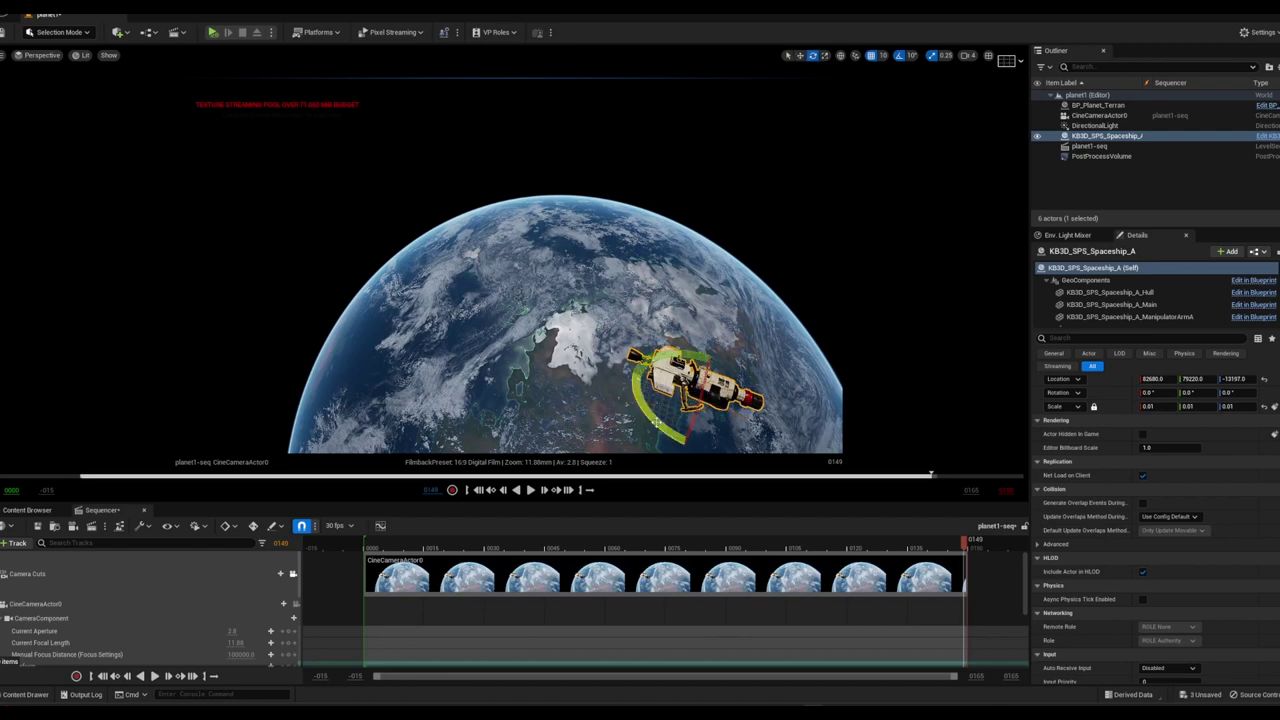
drag(656, 418, 612, 404)
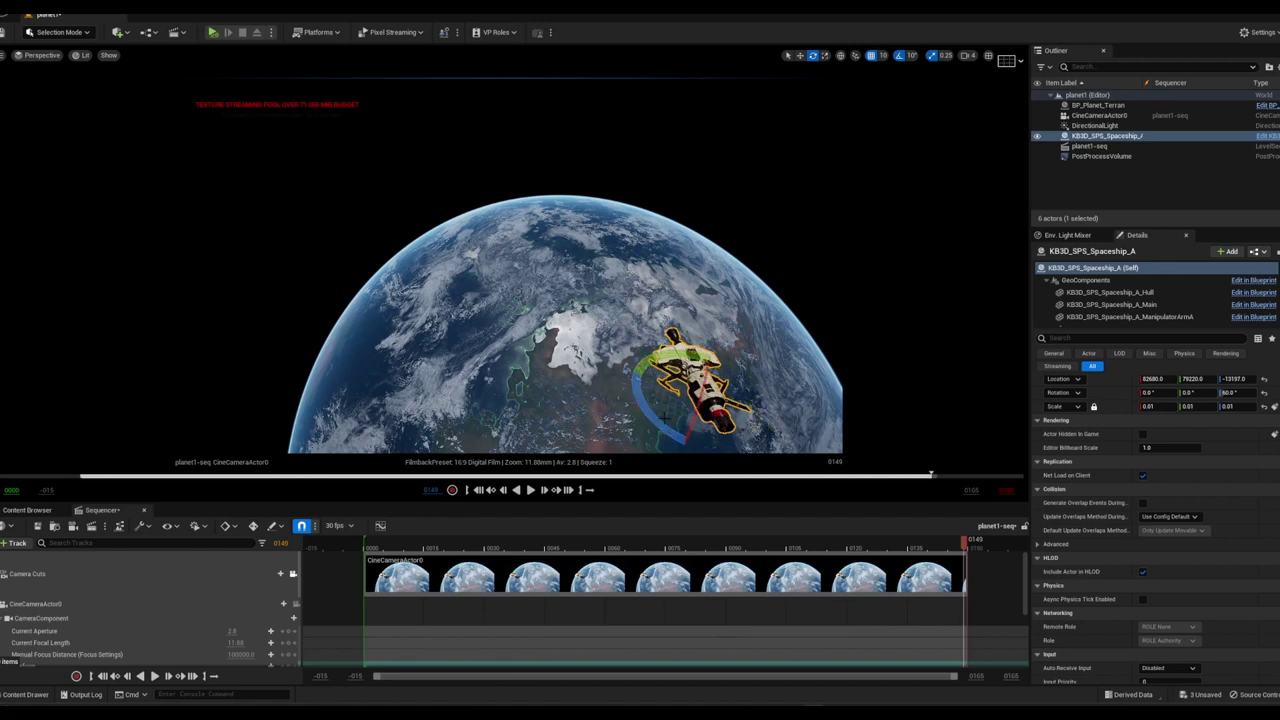
key(w)
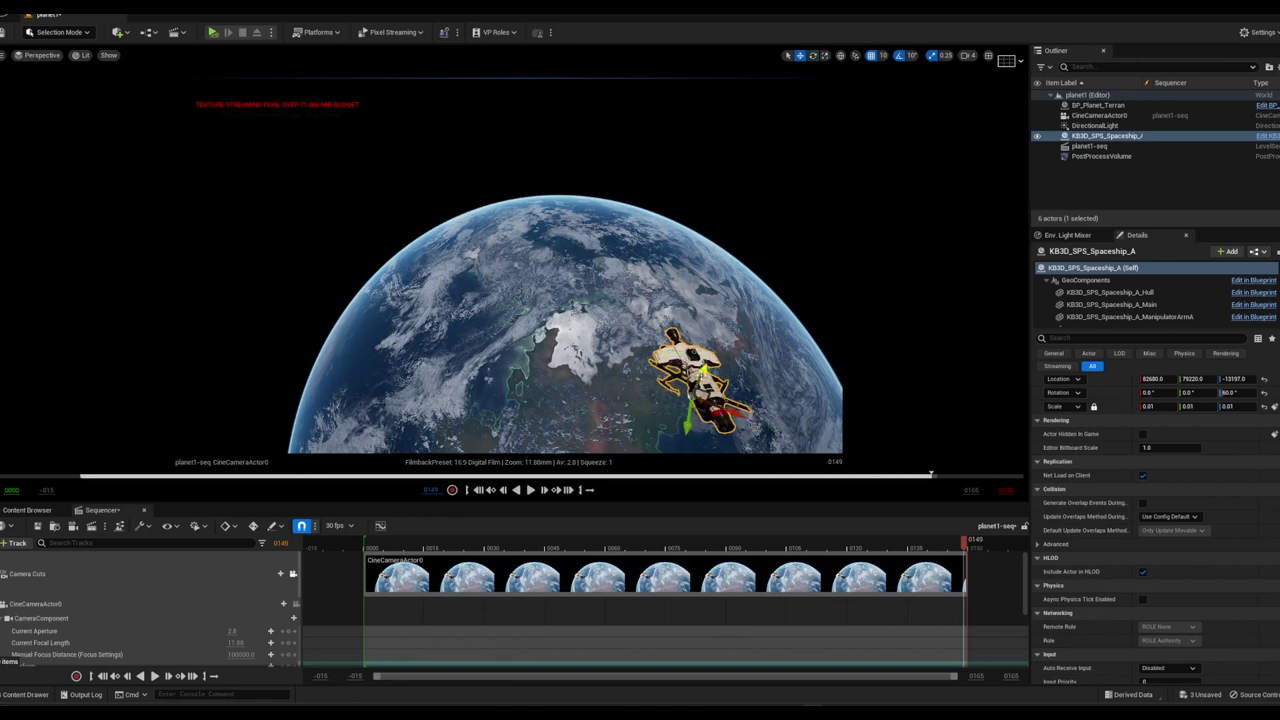
drag(706, 370, 678, 428)
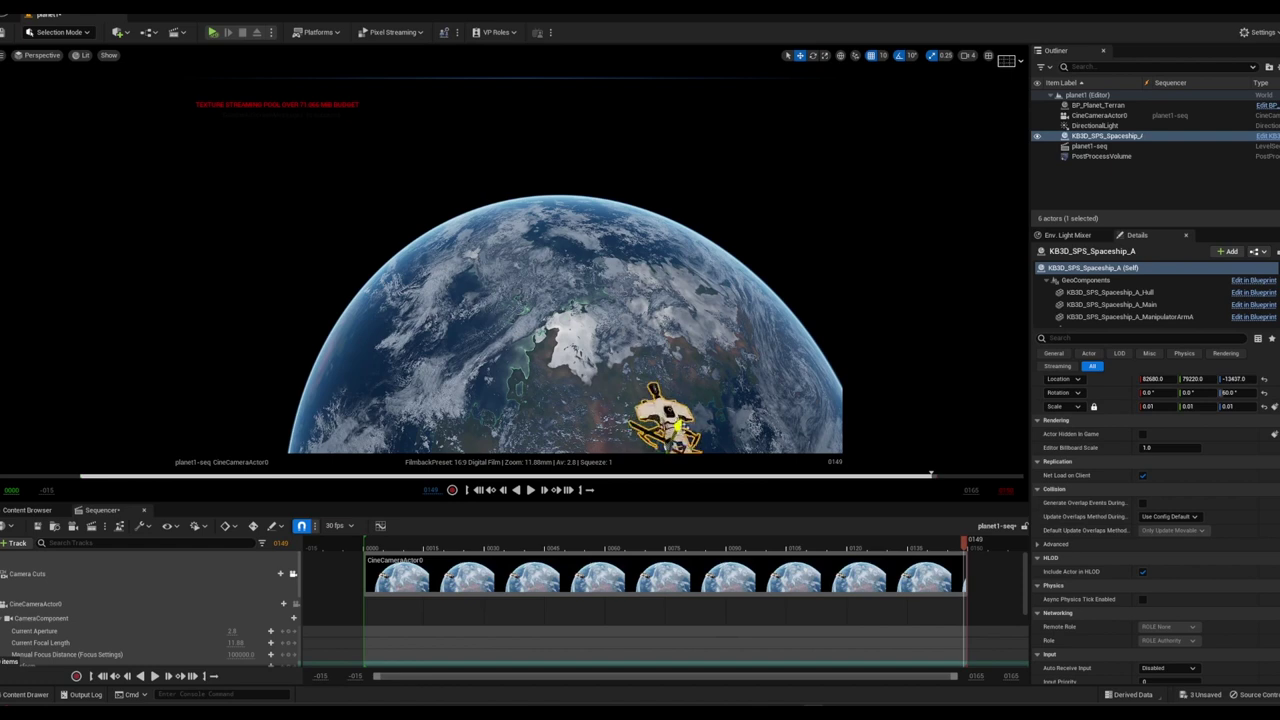
click(1096, 116)
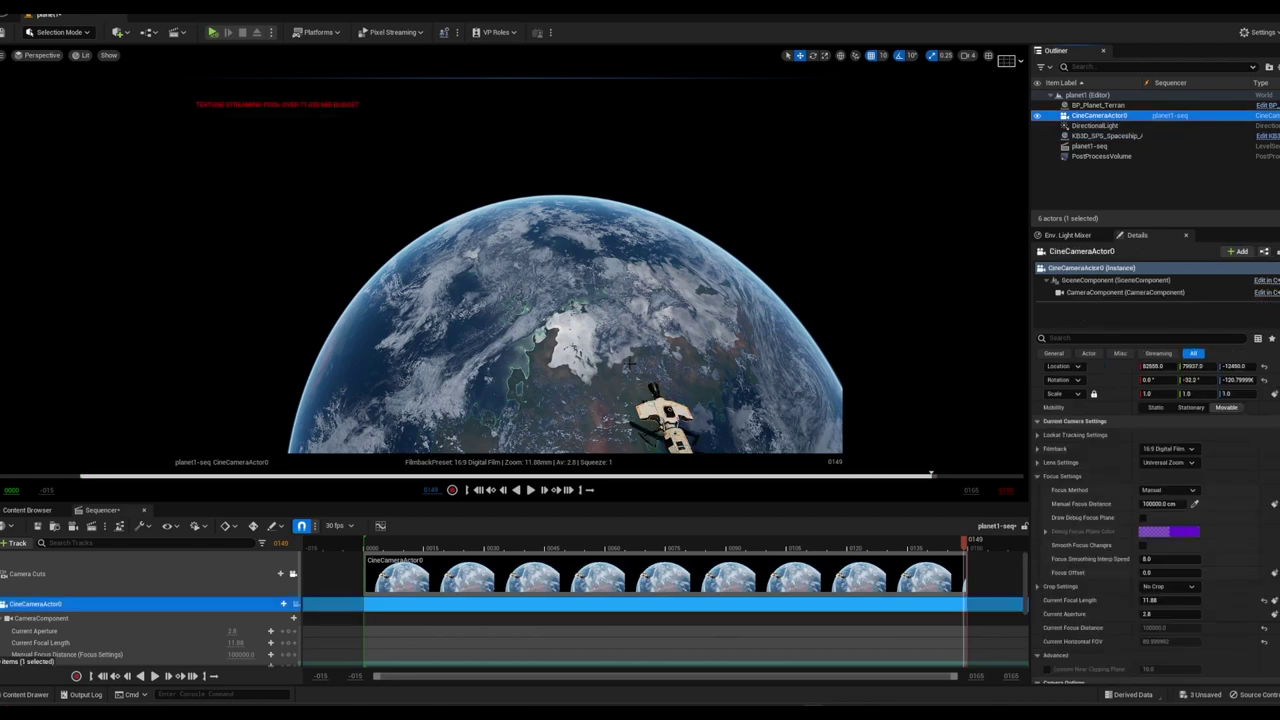
Drag the camera's Location Y to pull it back until the planet and spaceship fit
click(1221, 366)
mouse_move(1192, 366)
mouse_down()
mouse_move(1245, 366)
mouse_move(1180, 366)
mouse_move(1200, 366)
mouse_up()
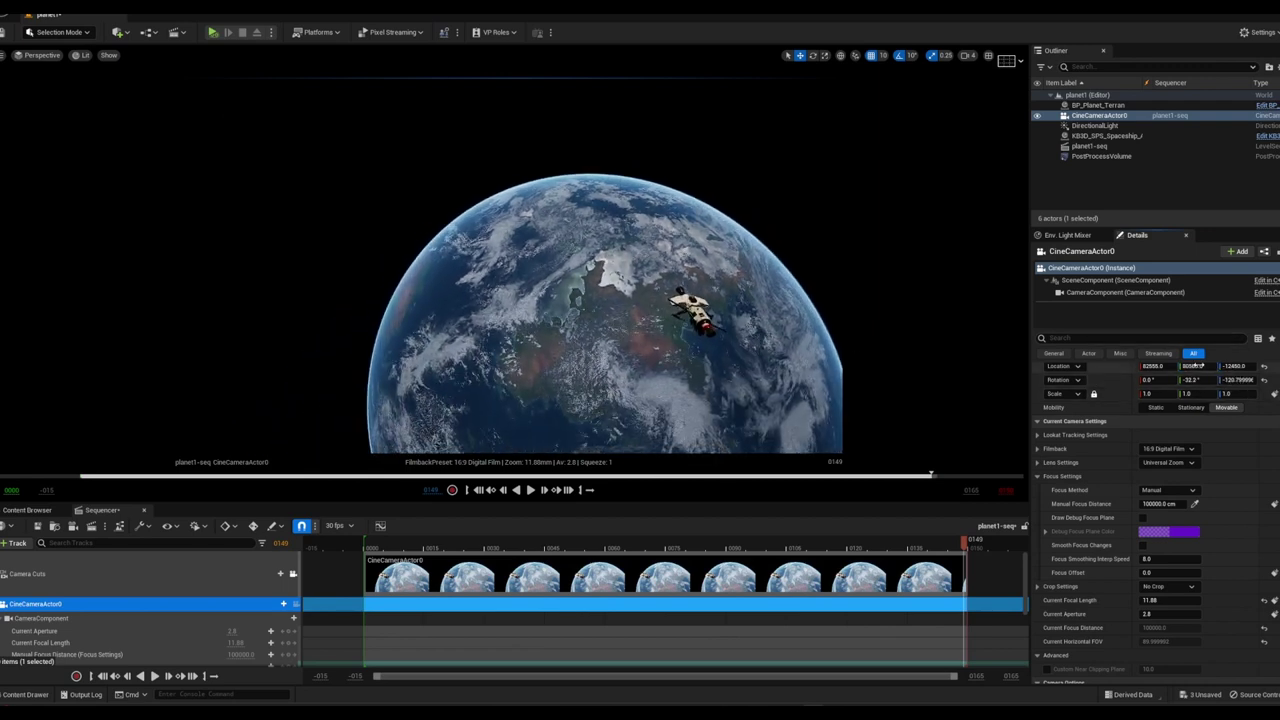
mouse_move(1196, 367)
mouse_down()
mouse_move(1210, 367)
mouse_move(1190, 367)
mouse_up()
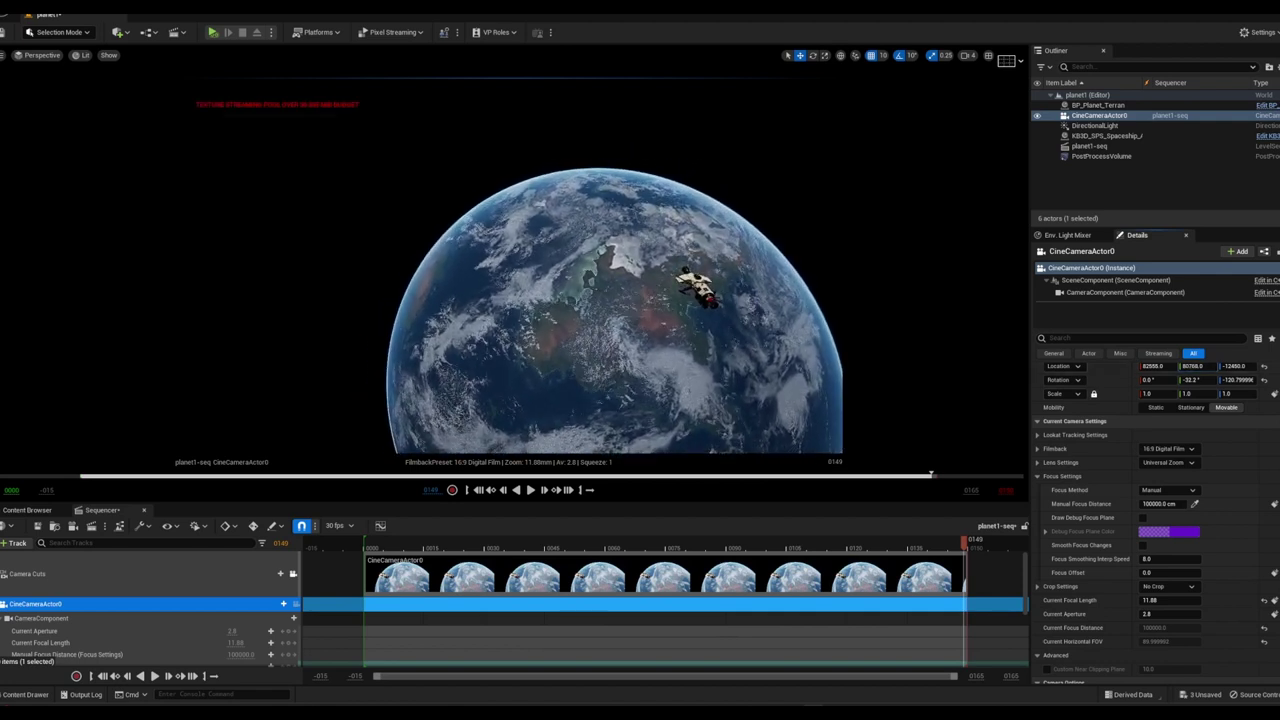
click(1107, 135)
text(0.001)
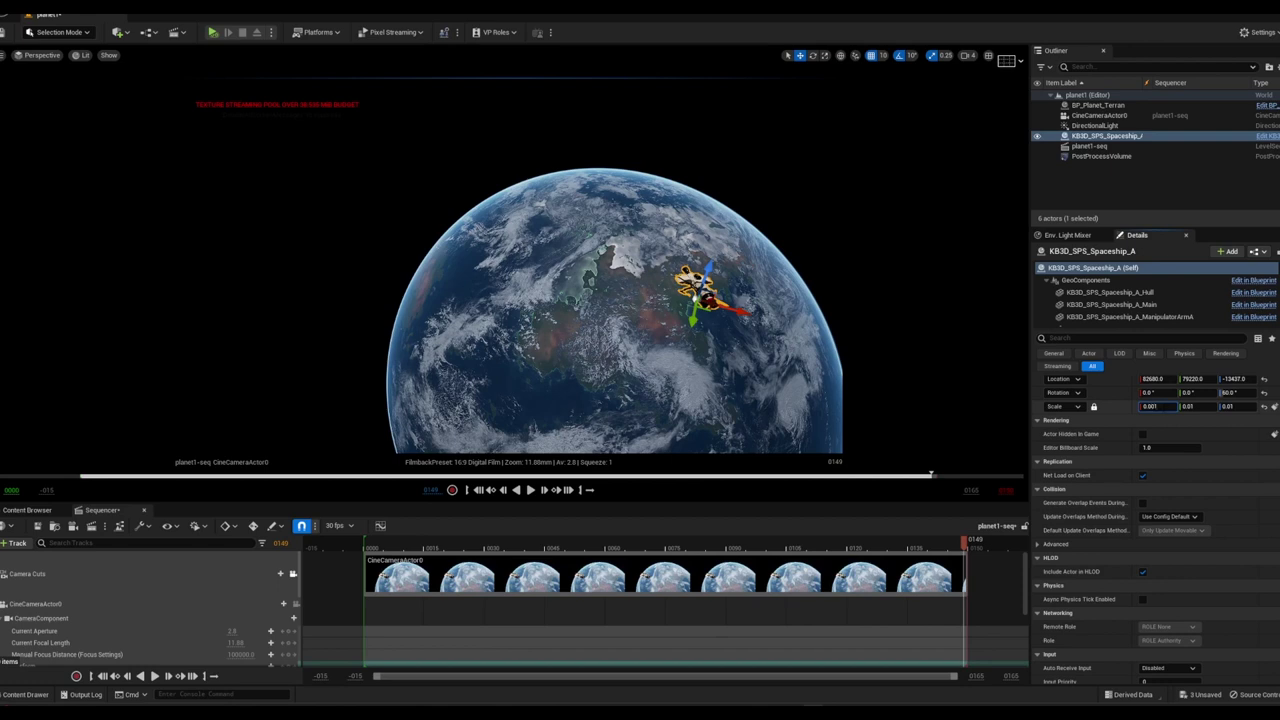
Apply 0.001 scale to the spaceship and reposition it to about 82680, 79663, -13427
key(Return)
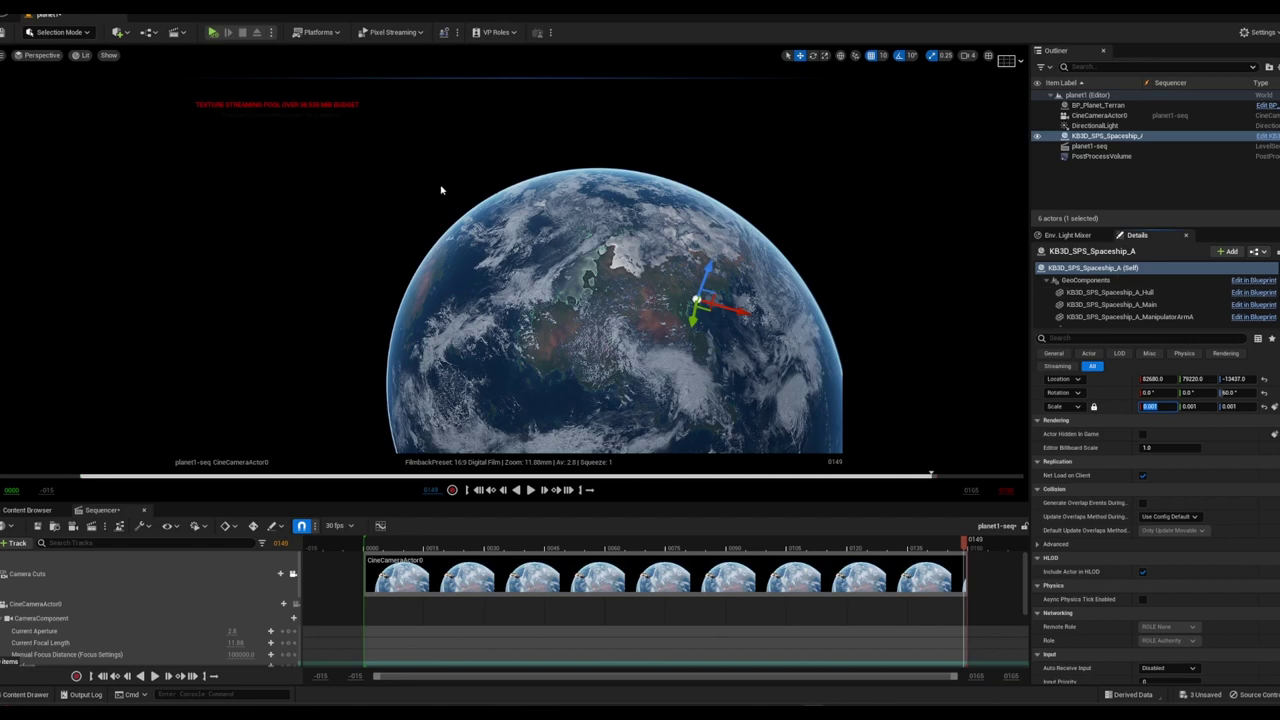
drag(705, 272, 690, 284)
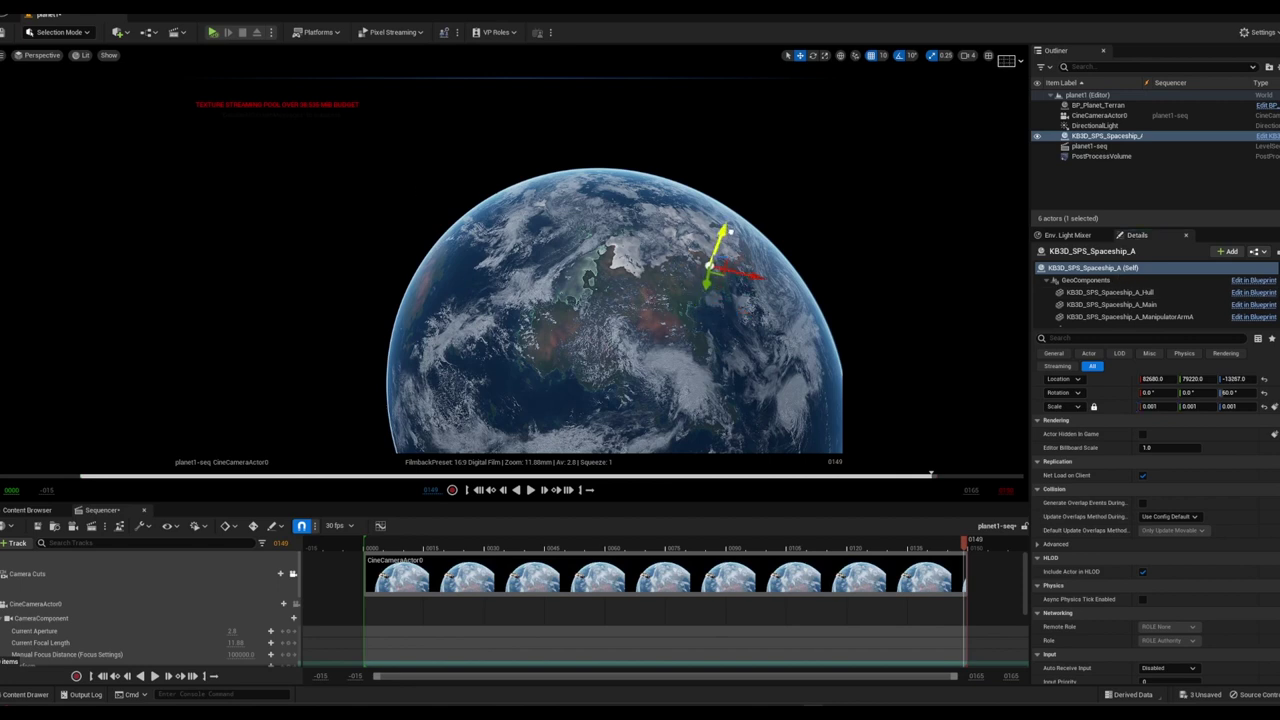
drag(660, 344, 696, 301)
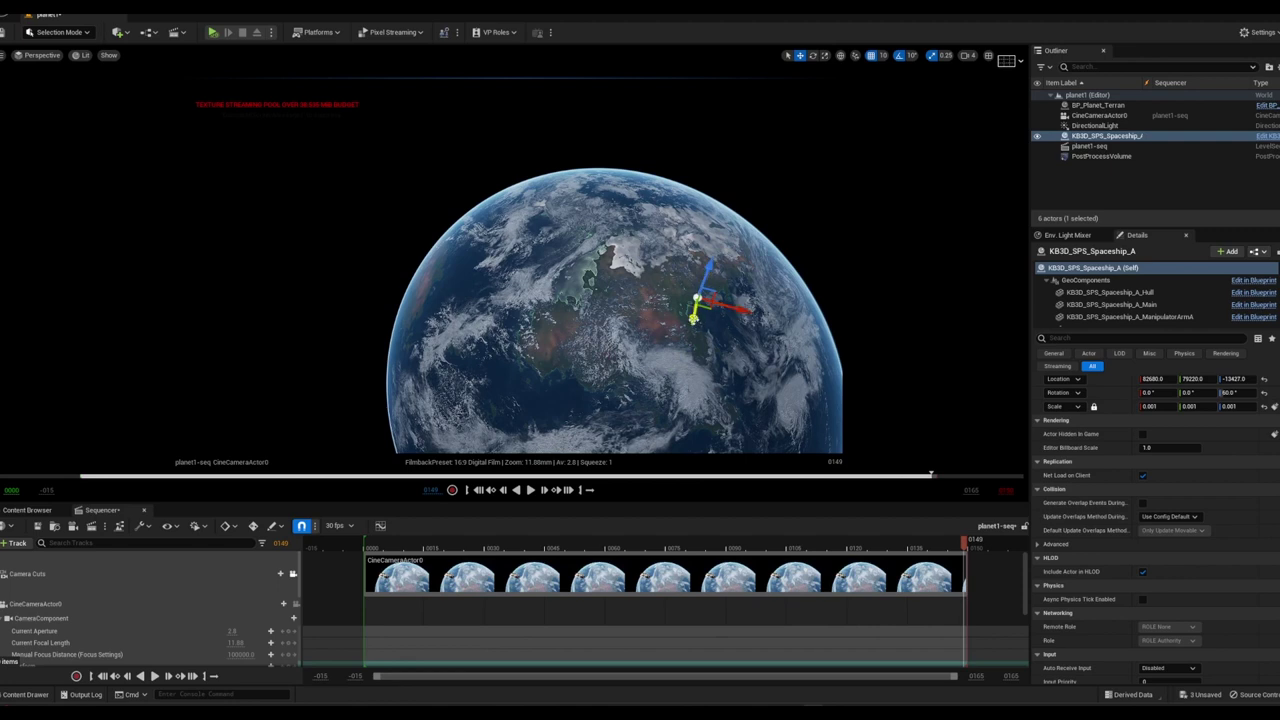
drag(696, 297, 671, 352)
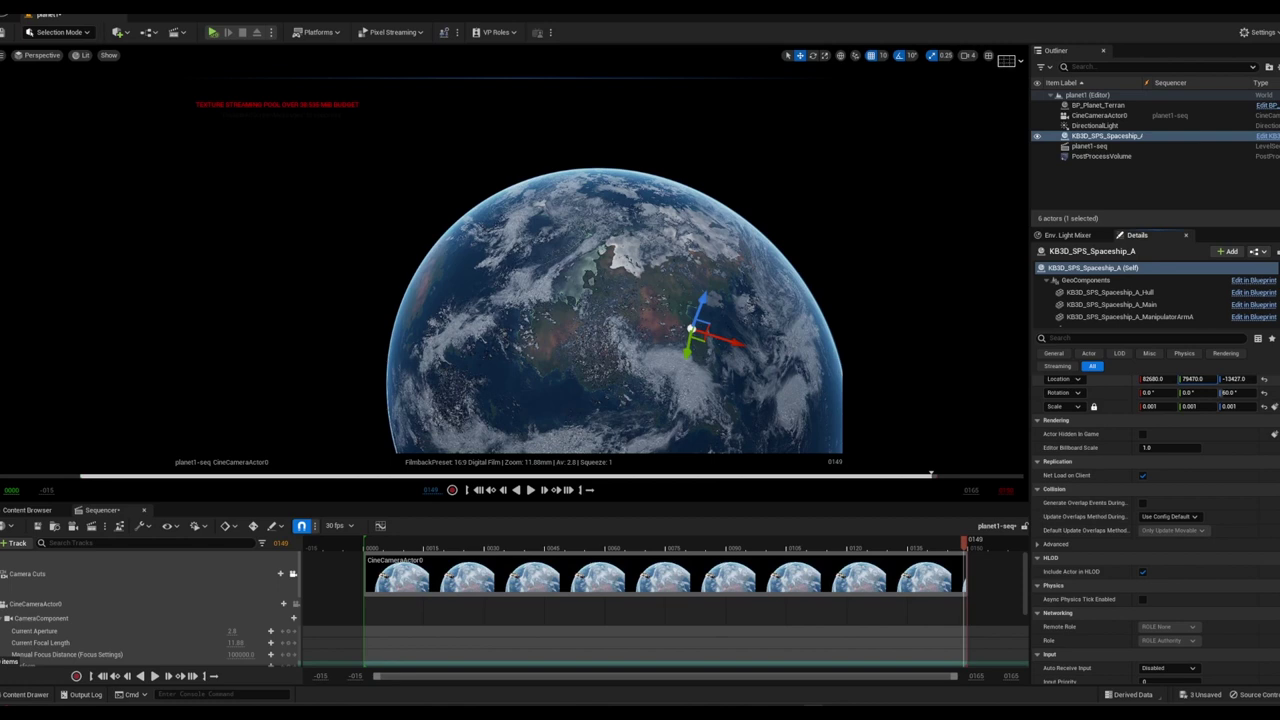
drag(690, 335, 685, 364)
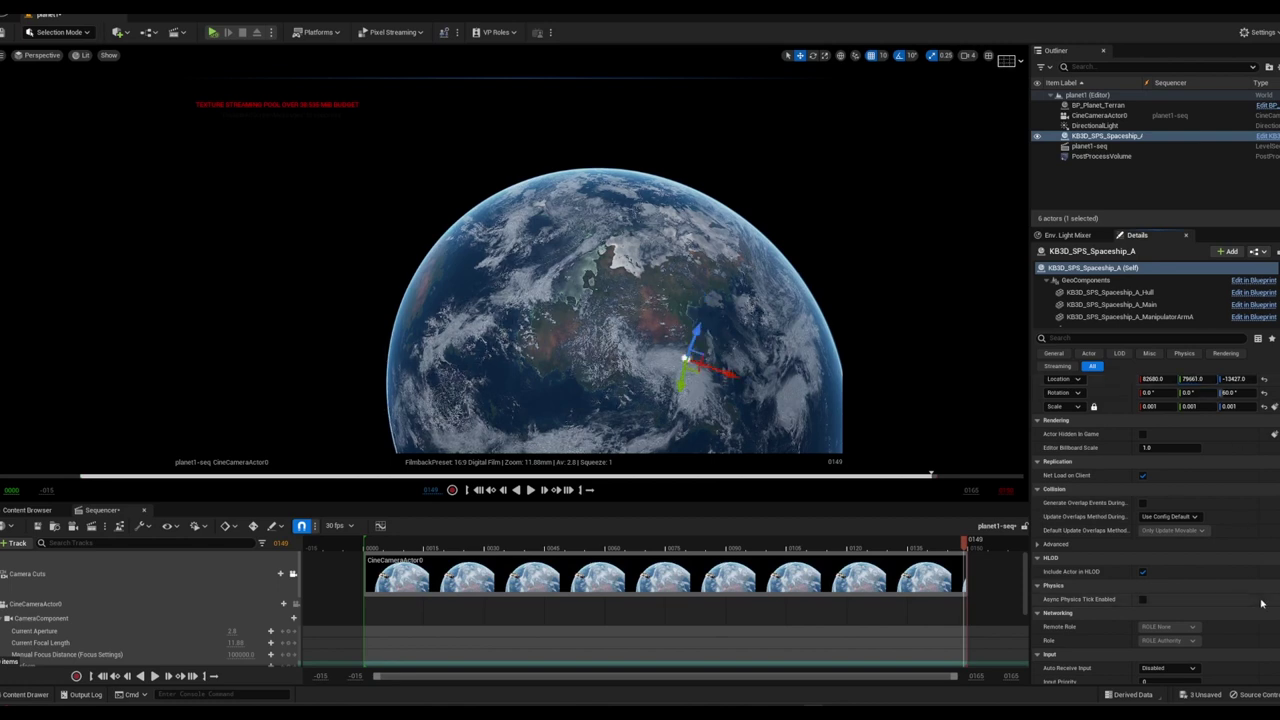
Move CineCameraActor0 to about 82829, 79800, -13341 so the tiny spaceship sits upper left
click(1100, 116)
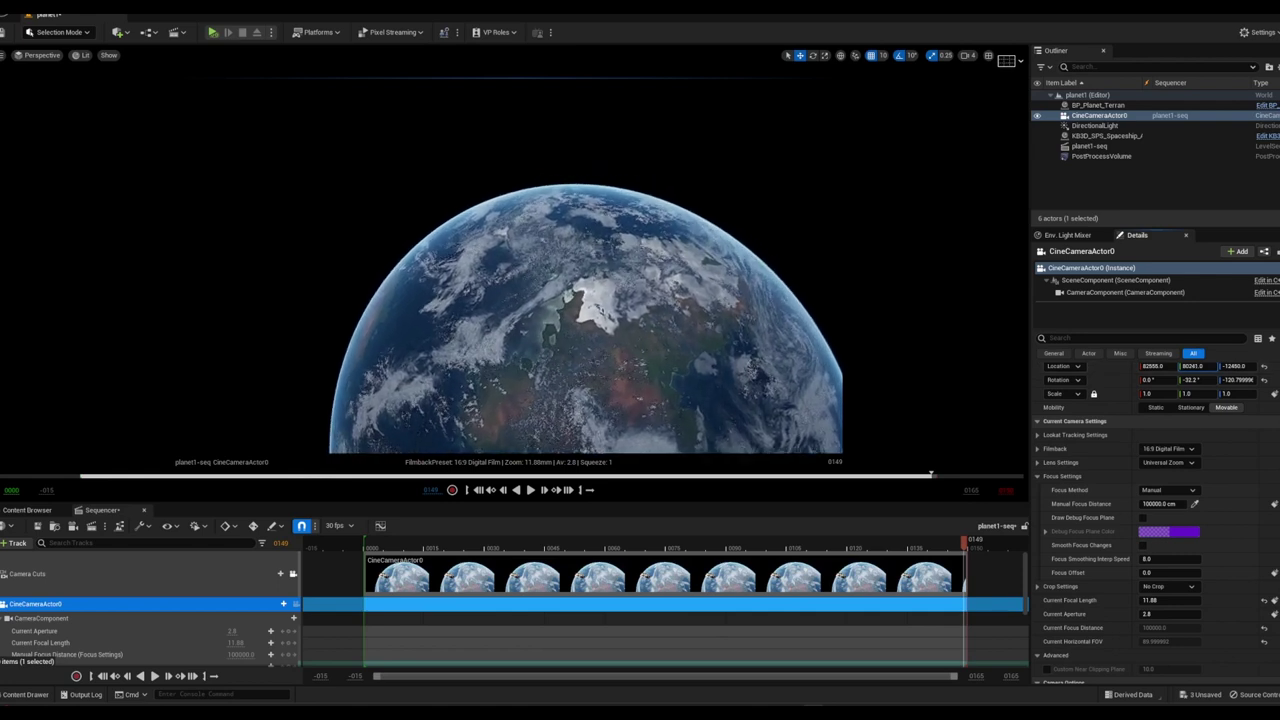
mouse_move(1192, 366)
mouse_down()
mouse_move(1240, 366)
mouse_move(1158, 366)
mouse_up()
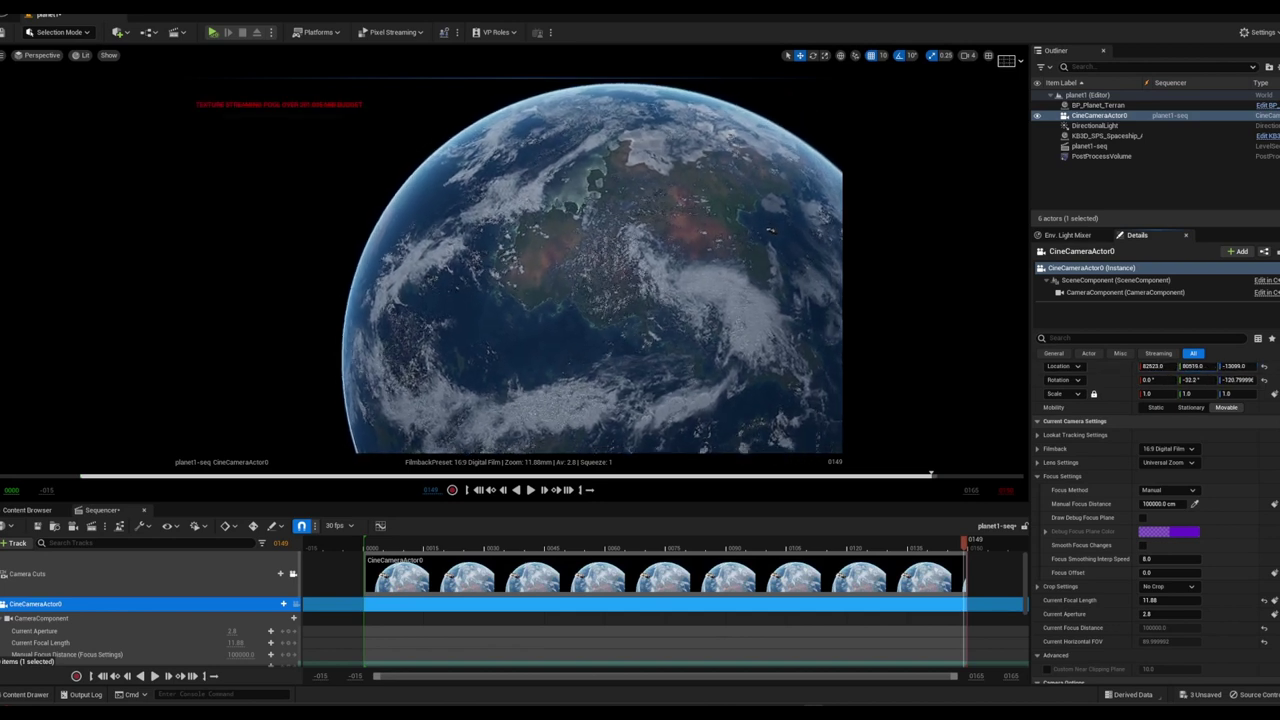
mouse_move(779, 293)
mouse_down()
mouse_move(801, 430)
mouse_move(788, 344)
mouse_move(831, 268)
mouse_up()
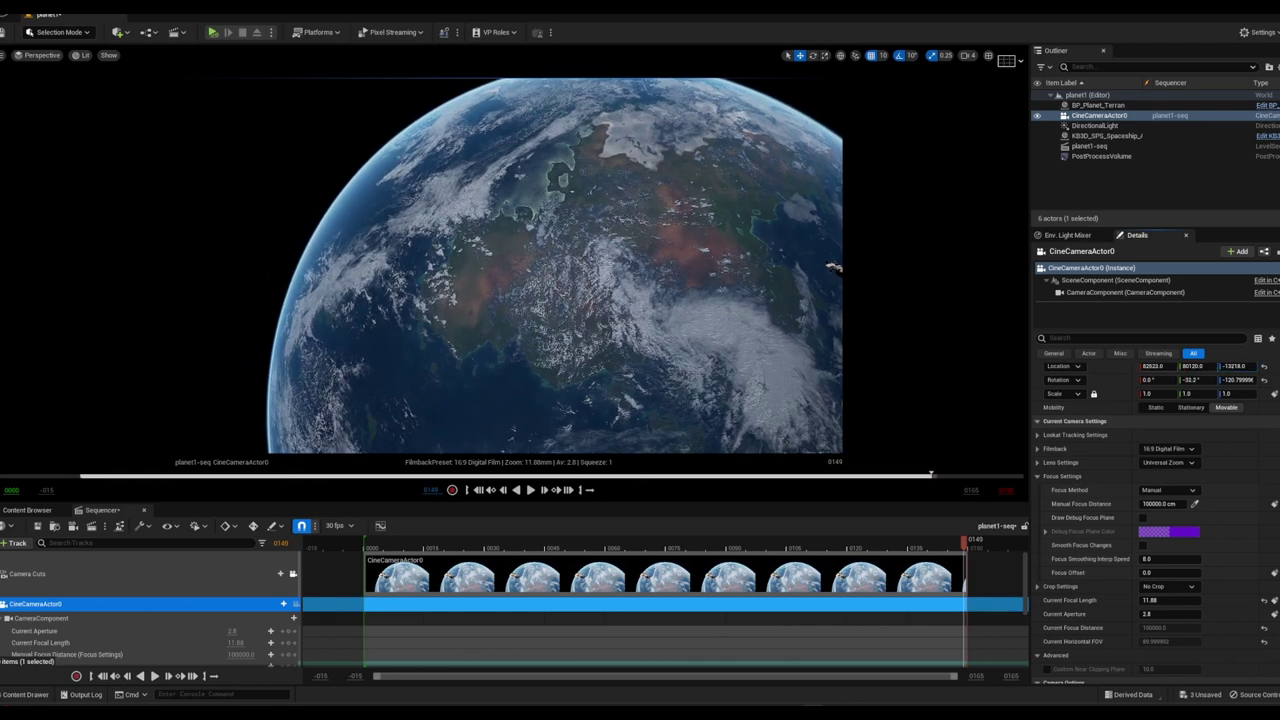
drag(831, 268, 760, 252)
drag(1155, 366, 1165, 366)
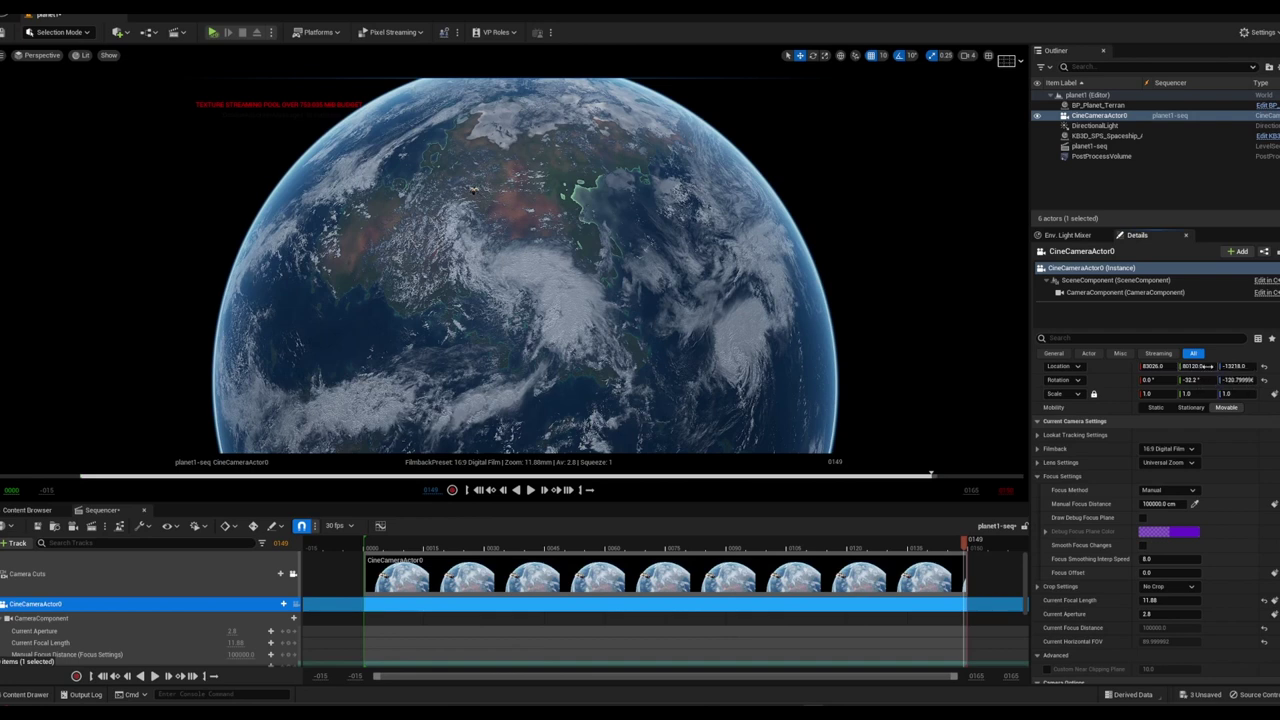
drag(1210, 366, 1190, 366)
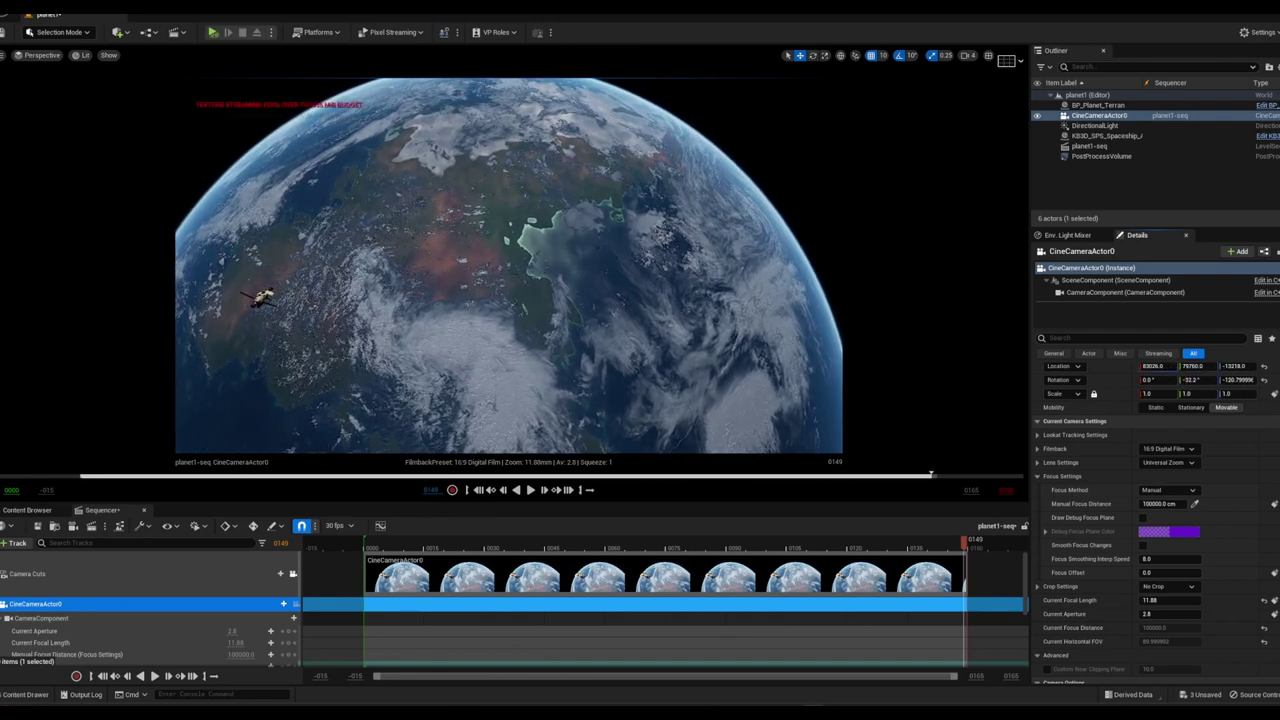
drag(1168, 366, 1197, 366)
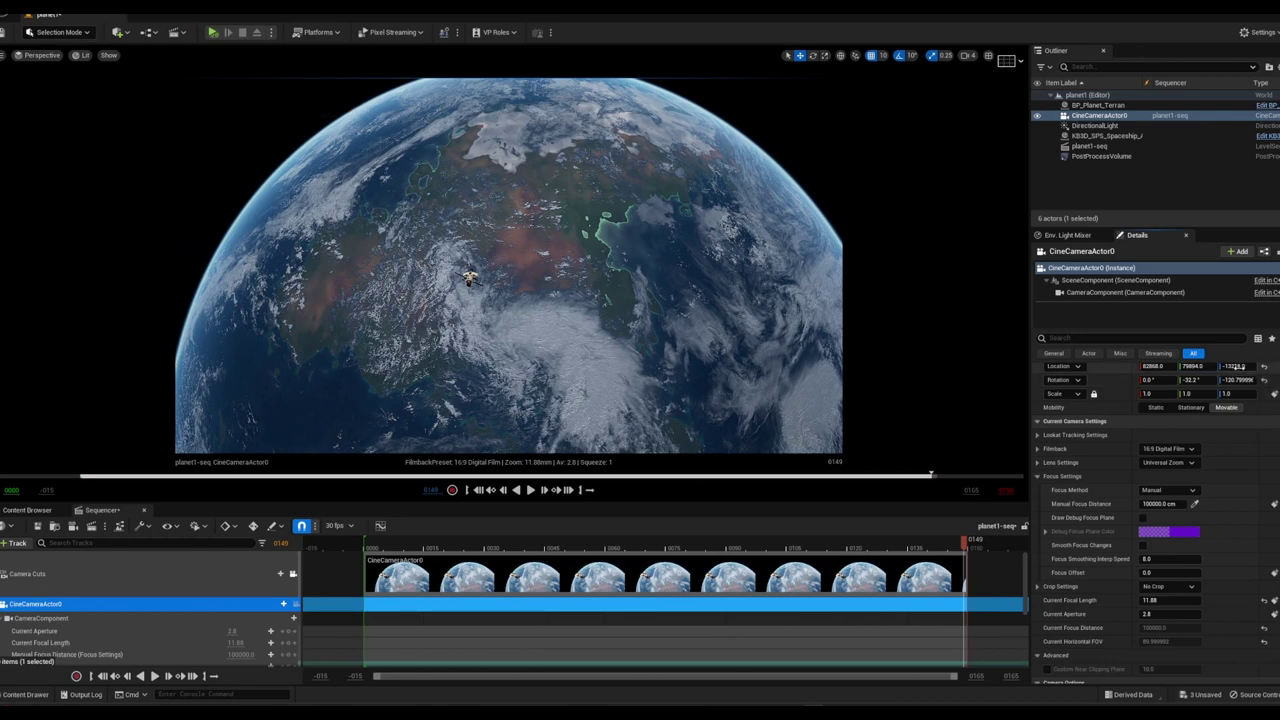
drag(1236, 366, 1222, 366)
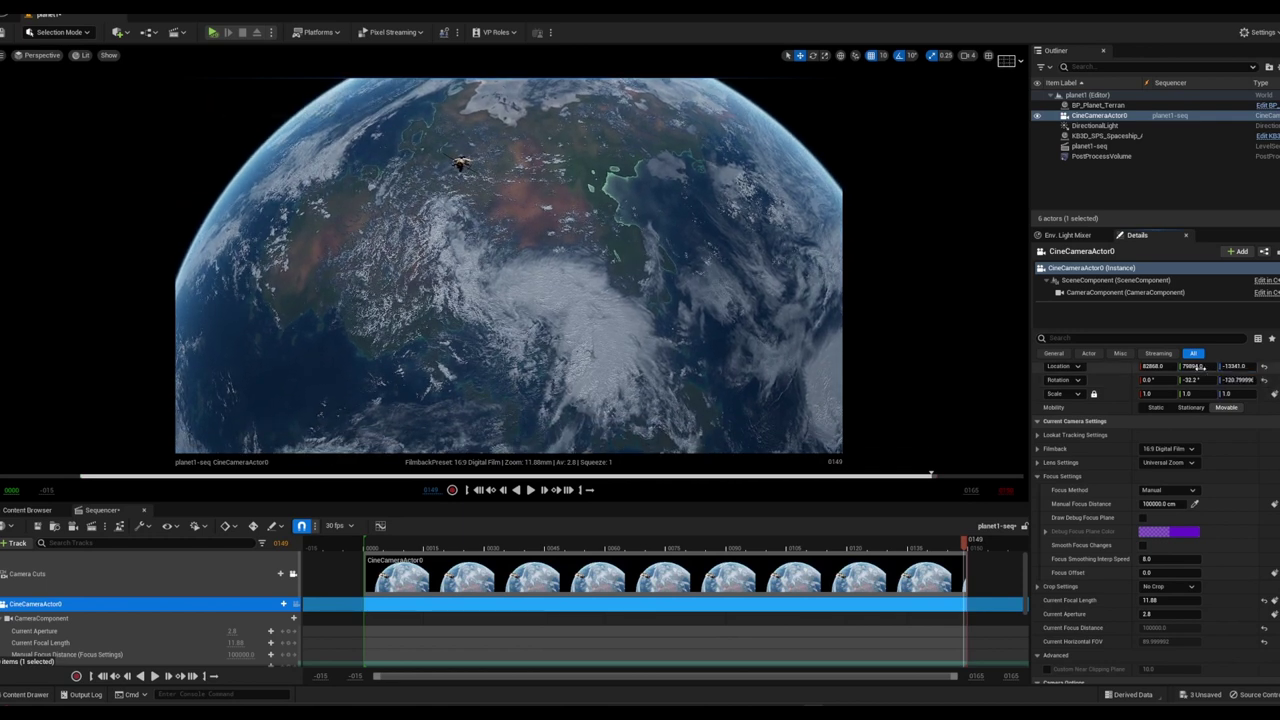
mouse_move(1198, 367)
mouse_down()
mouse_move(1170, 369)
mouse_move(1230, 366)
mouse_move(1170, 366)
mouse_move(1203, 368)
mouse_up()
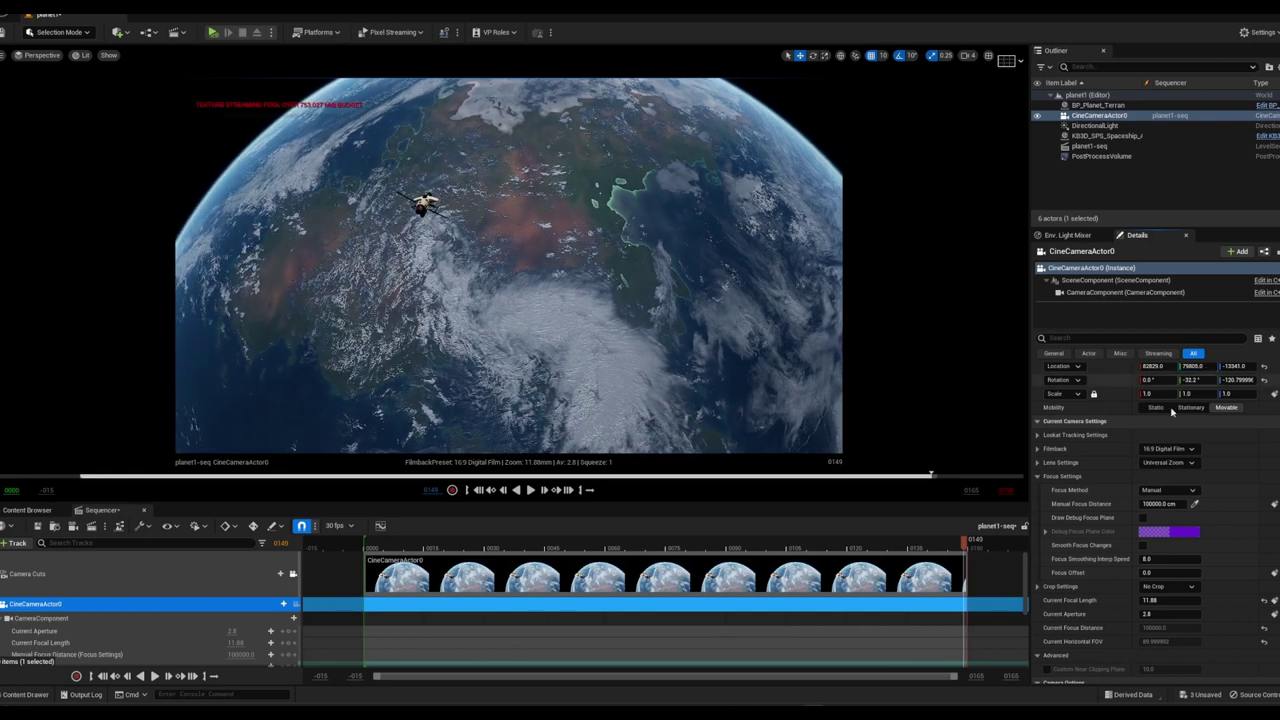
Key the camera's transform at frame 0 of the sequence
drag(755, 555, 369, 570)
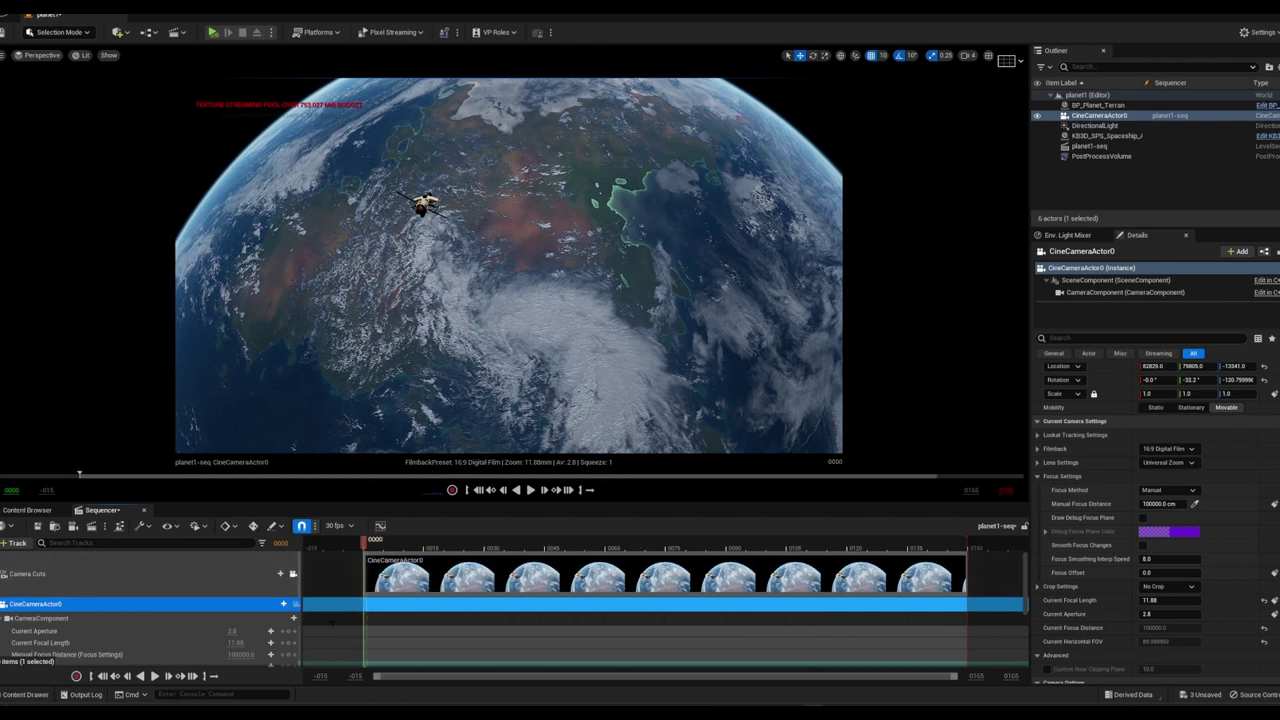
scroll(228, 645, down, 2)
scroll(228, 645, down, 2)
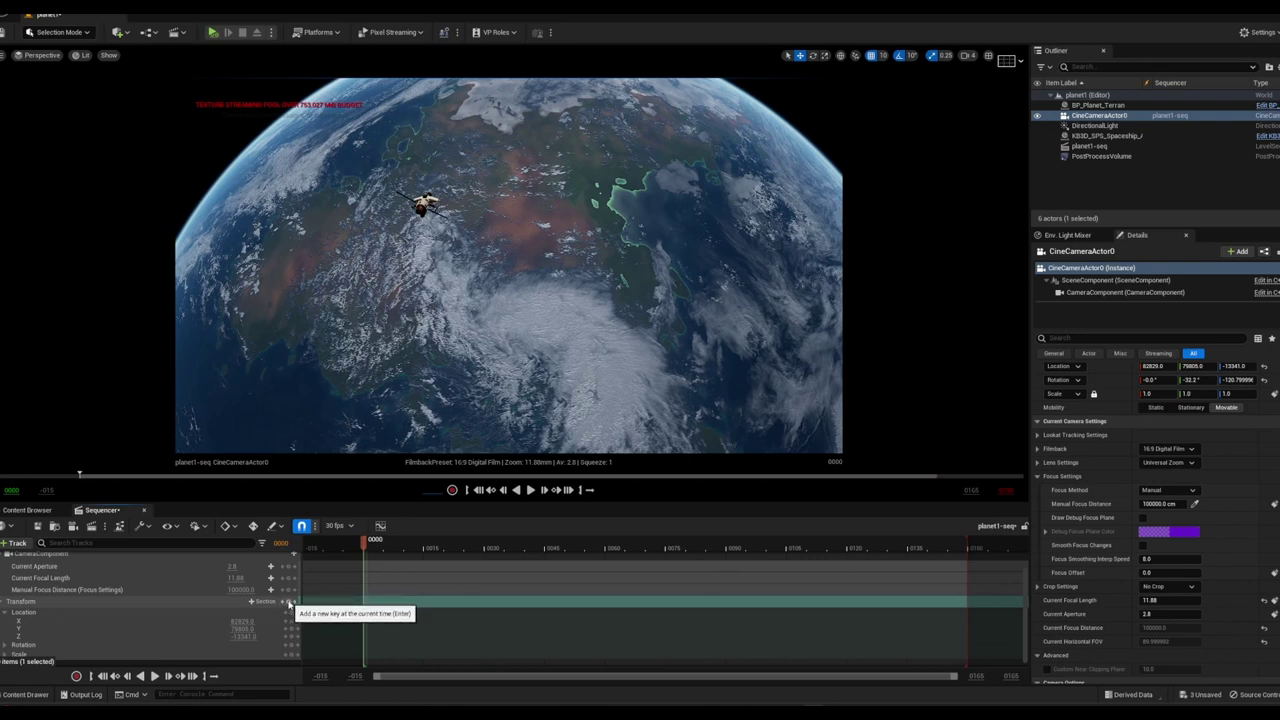
click(289, 603)
Key the camera location at frame 0149 and set that key's Y to about 79880.8
drag(366, 543, 966, 541)
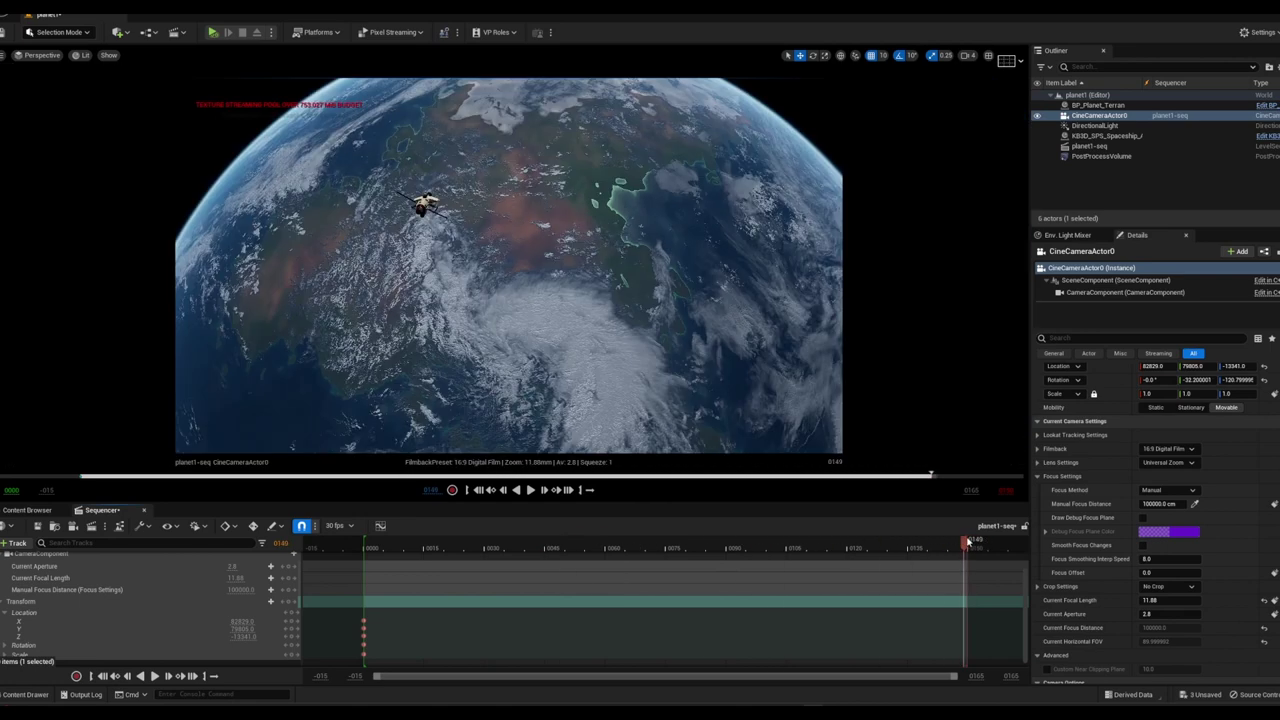
click(292, 615)
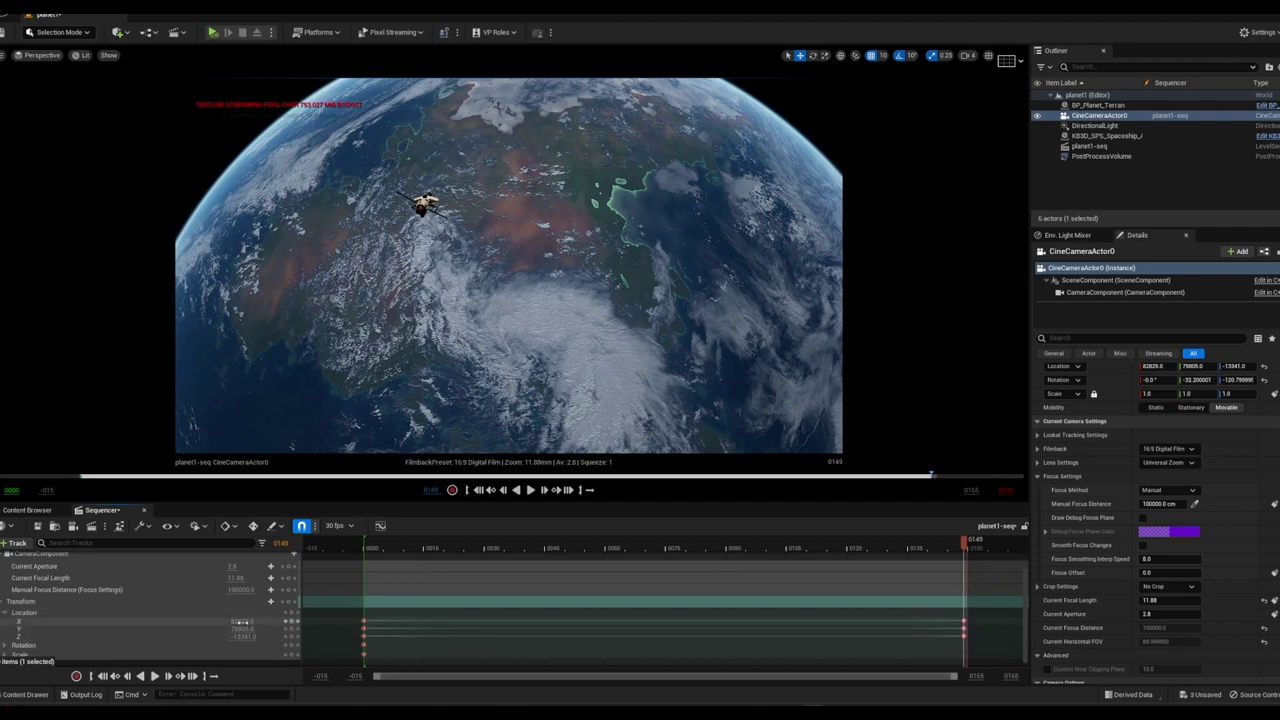
drag(241, 621, 243, 621)
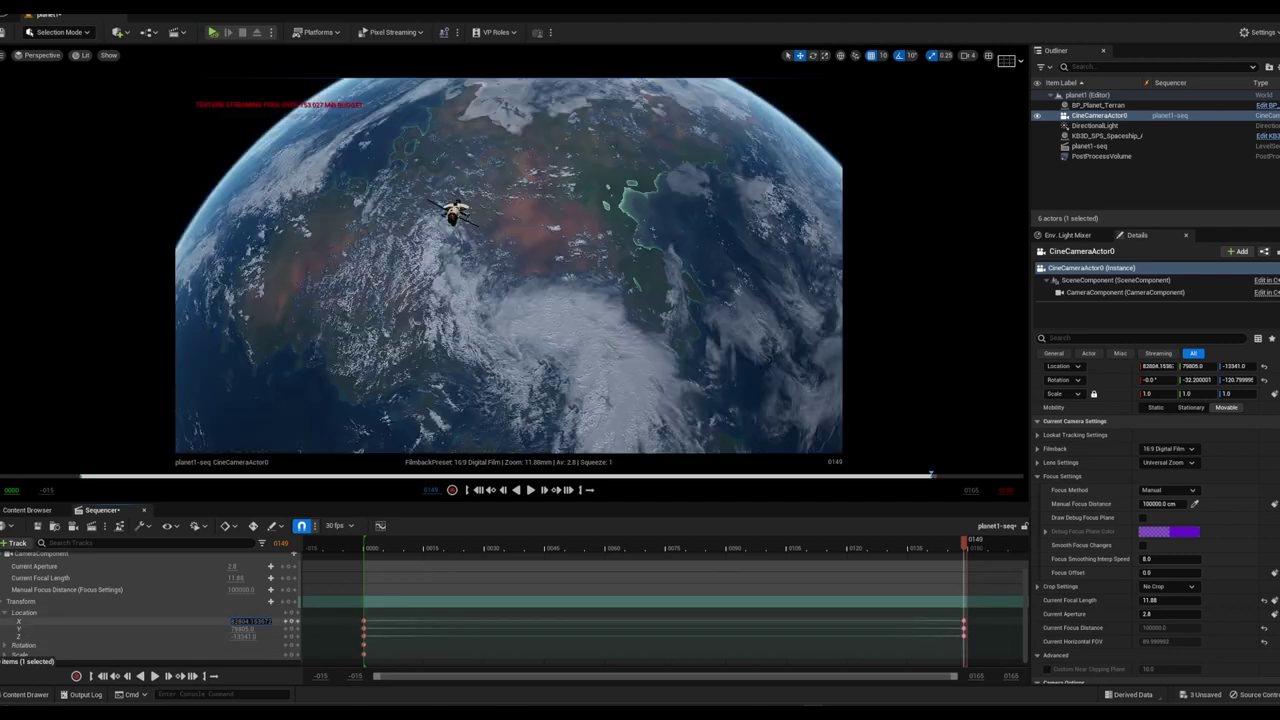
drag(243, 621, 243, 626)
key(ctrl+z)
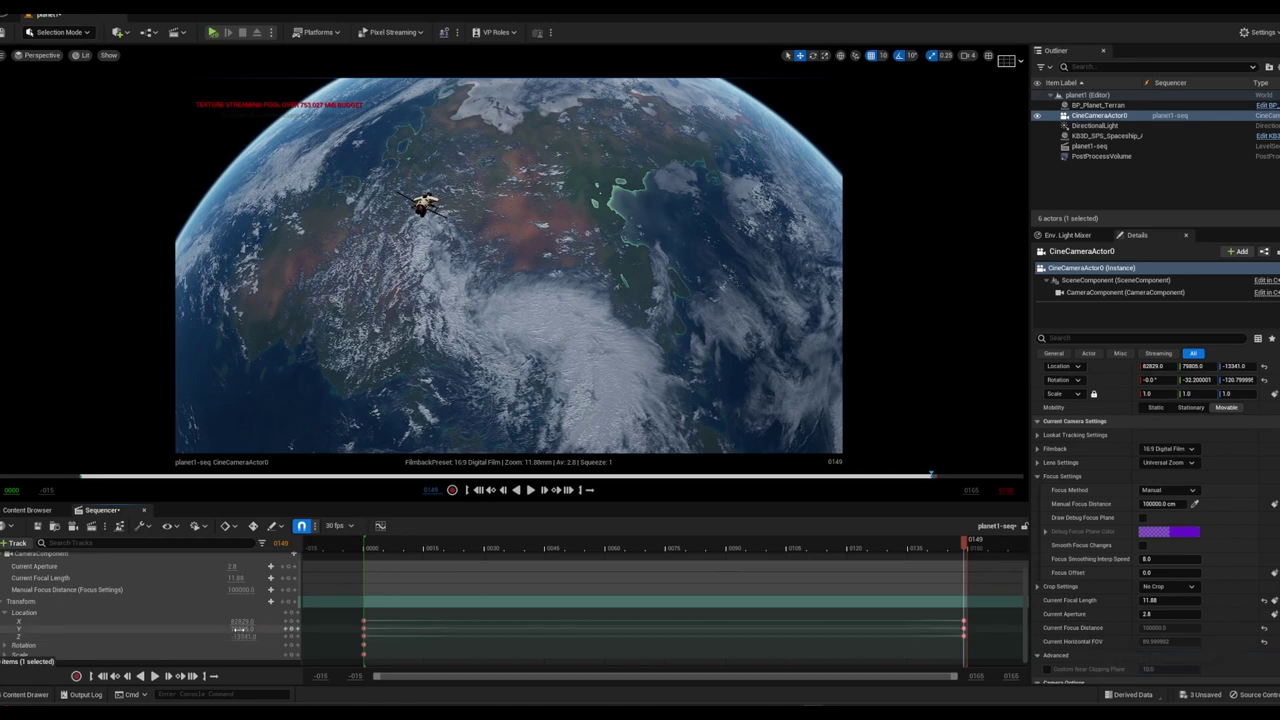
drag(240, 629, 244, 629)
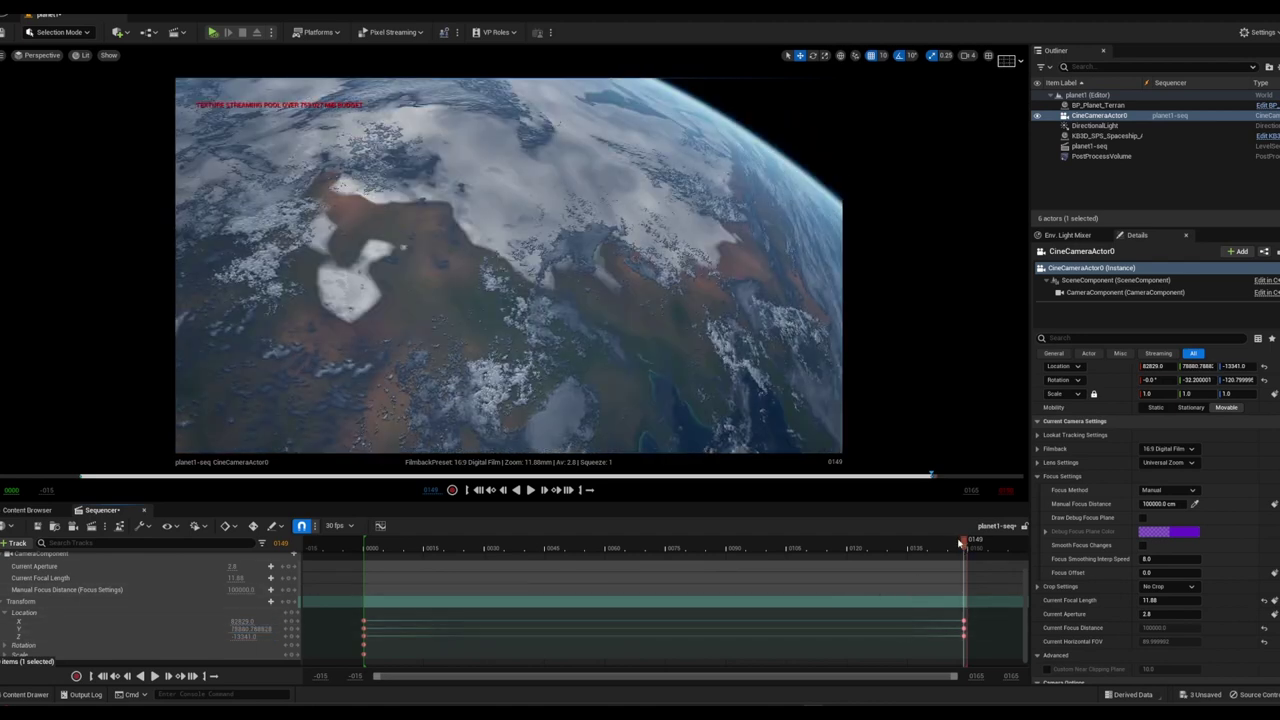
Preview the camera move and reduce the end key's Location Y to about 79645.7
mouse_move(967, 541)
mouse_down()
mouse_move(614, 572)
mouse_move(371, 573)
mouse_move(968, 570)
mouse_move(950, 572)
mouse_move(711, 586)
mouse_move(372, 579)
mouse_up()
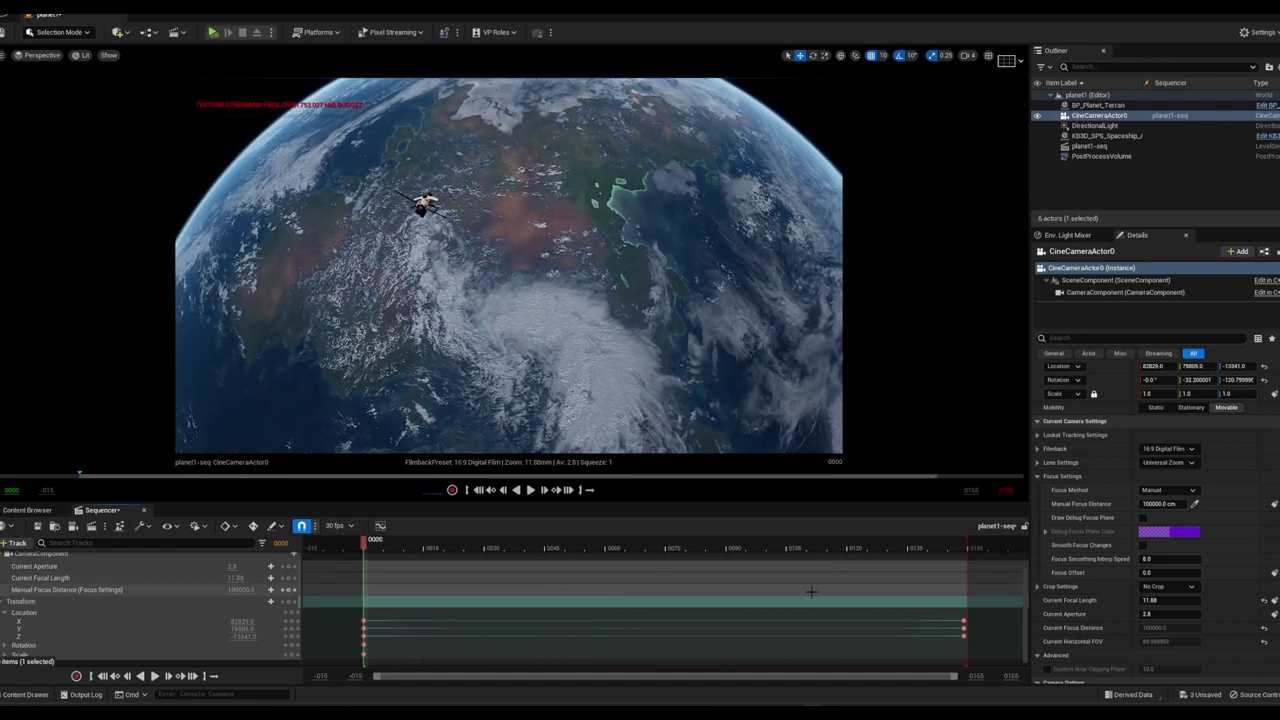
drag(364, 546, 958, 541)
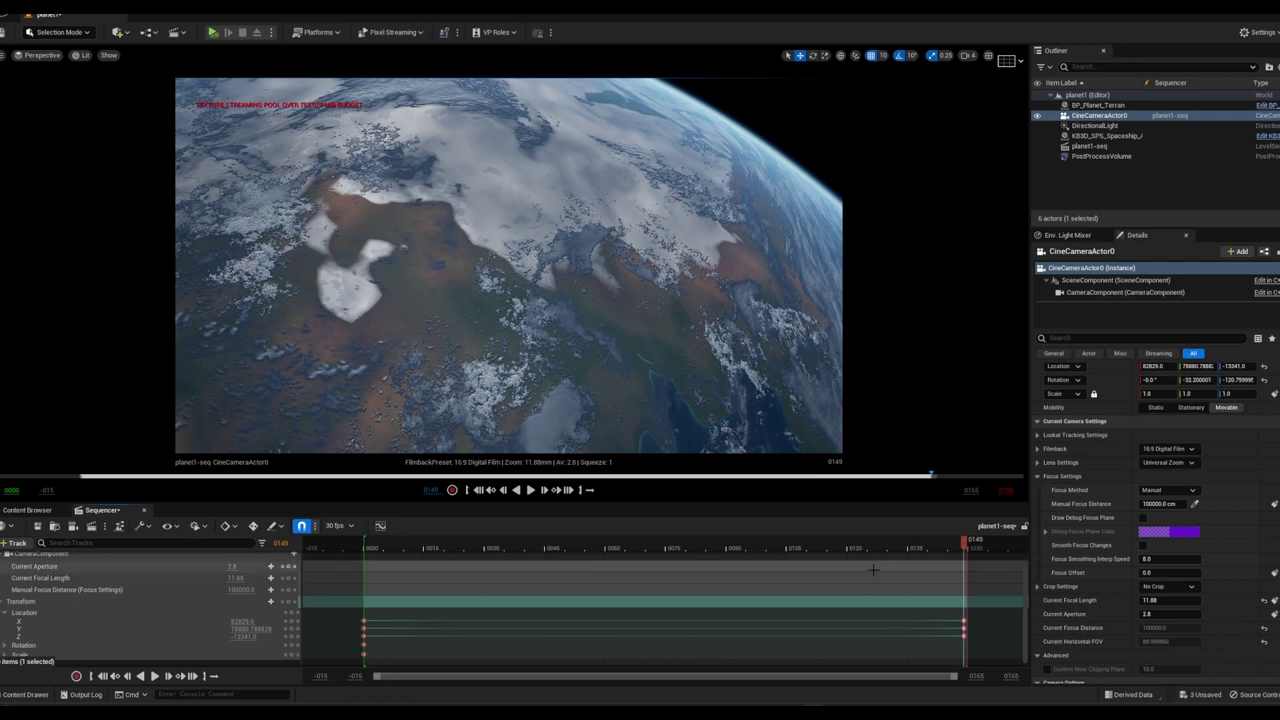
drag(250, 629, 251, 629)
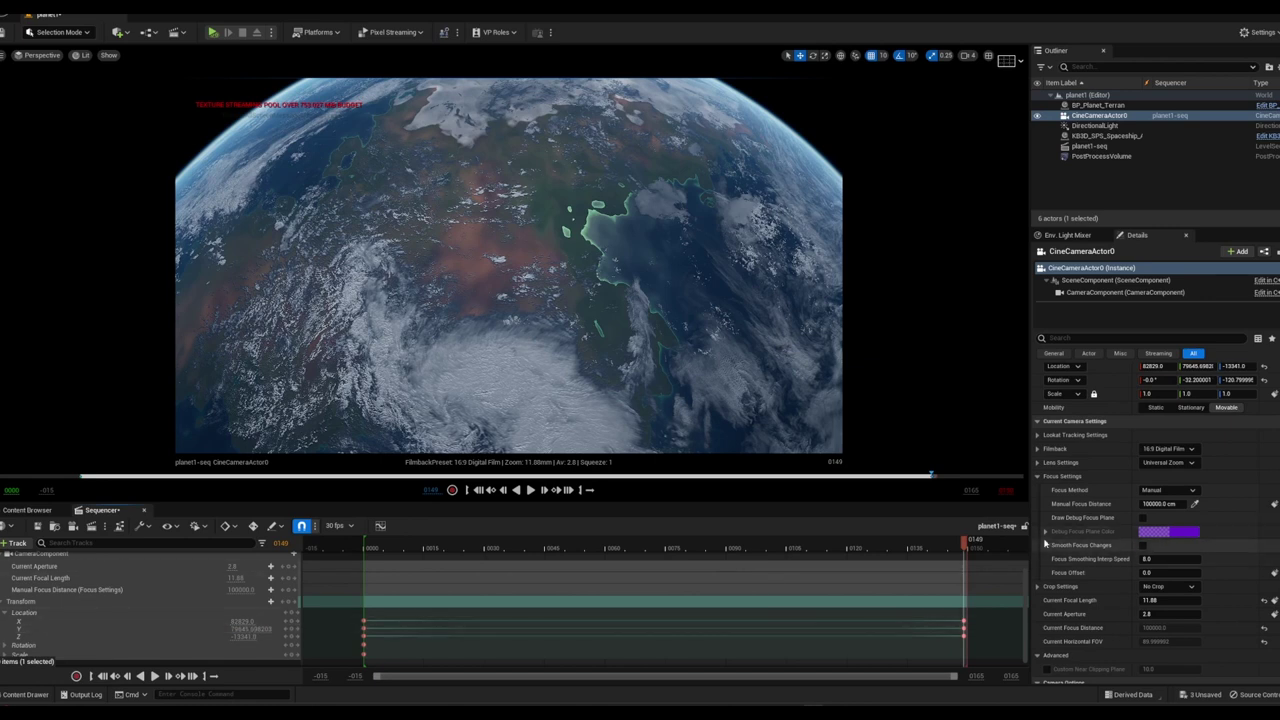
mouse_move(965, 545)
mouse_down()
mouse_move(559, 551)
mouse_move(908, 566)
mouse_move(369, 557)
mouse_move(525, 553)
mouse_up()
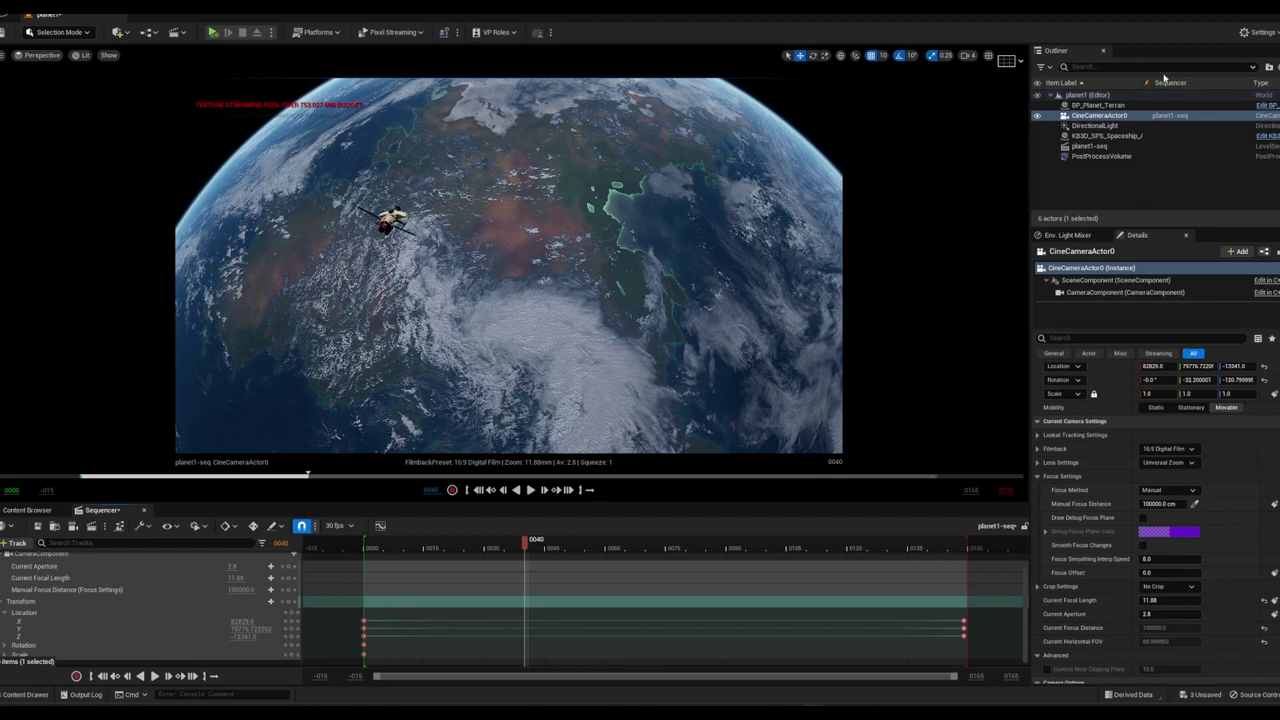
Shift the spaceship right in the shot and play the camera move to check it
click(1110, 136)
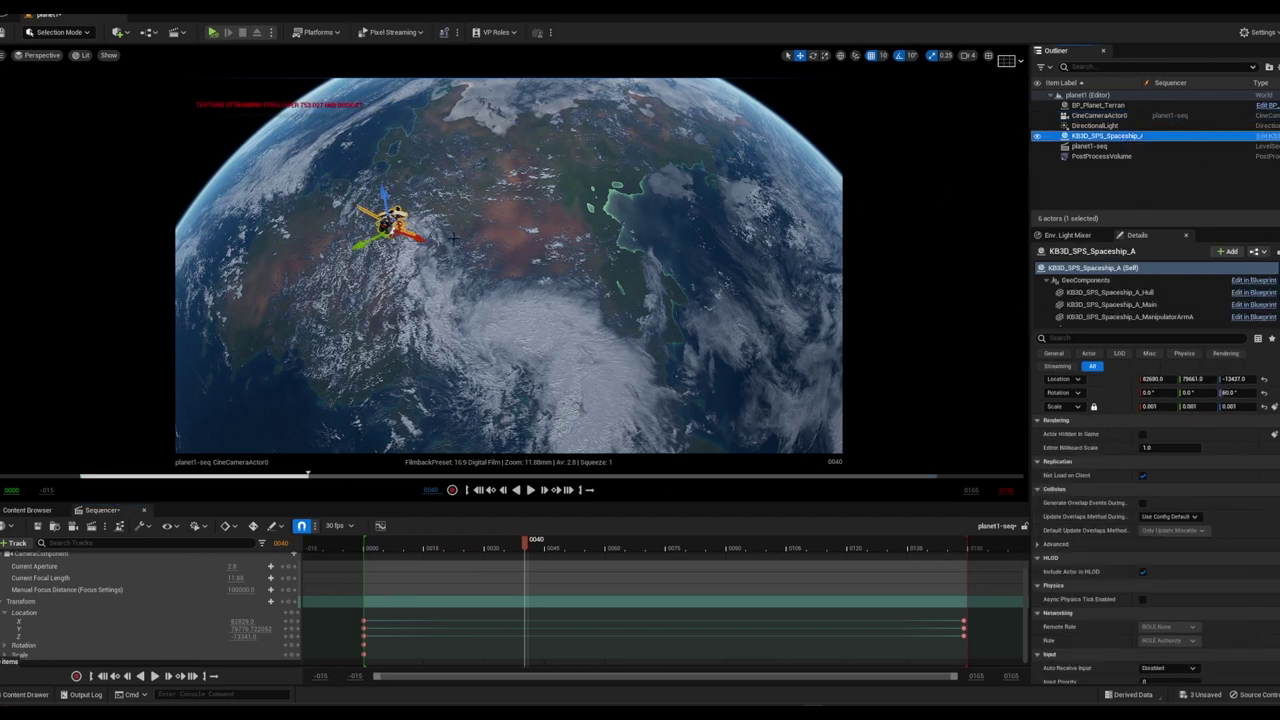
drag(392, 218, 462, 240)
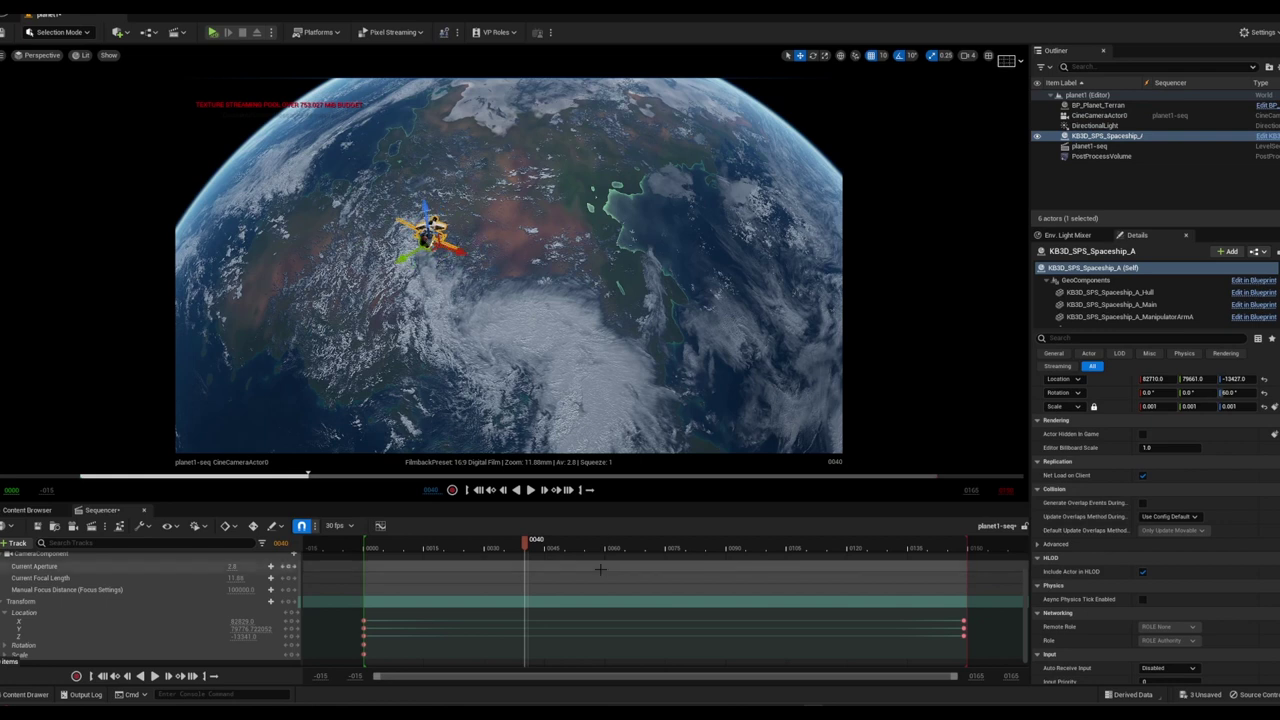
drag(525, 545, 400, 545)
key(space)
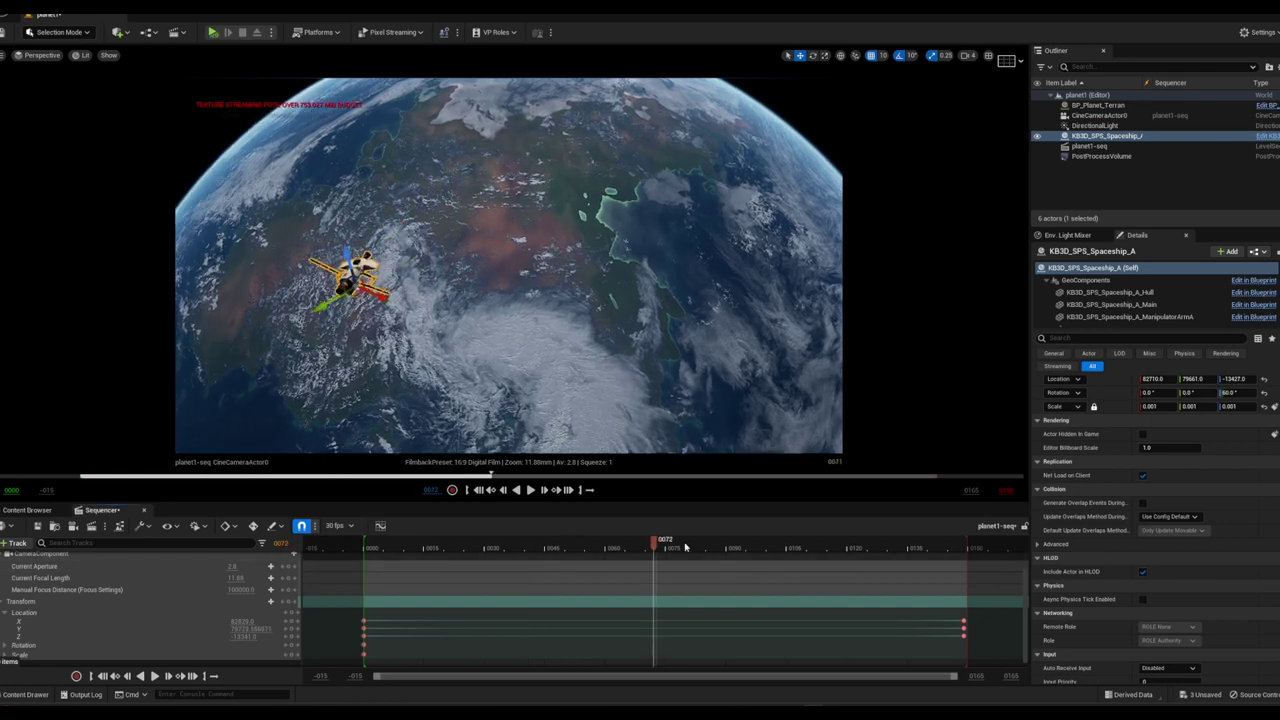
drag(551, 552, 371, 551)
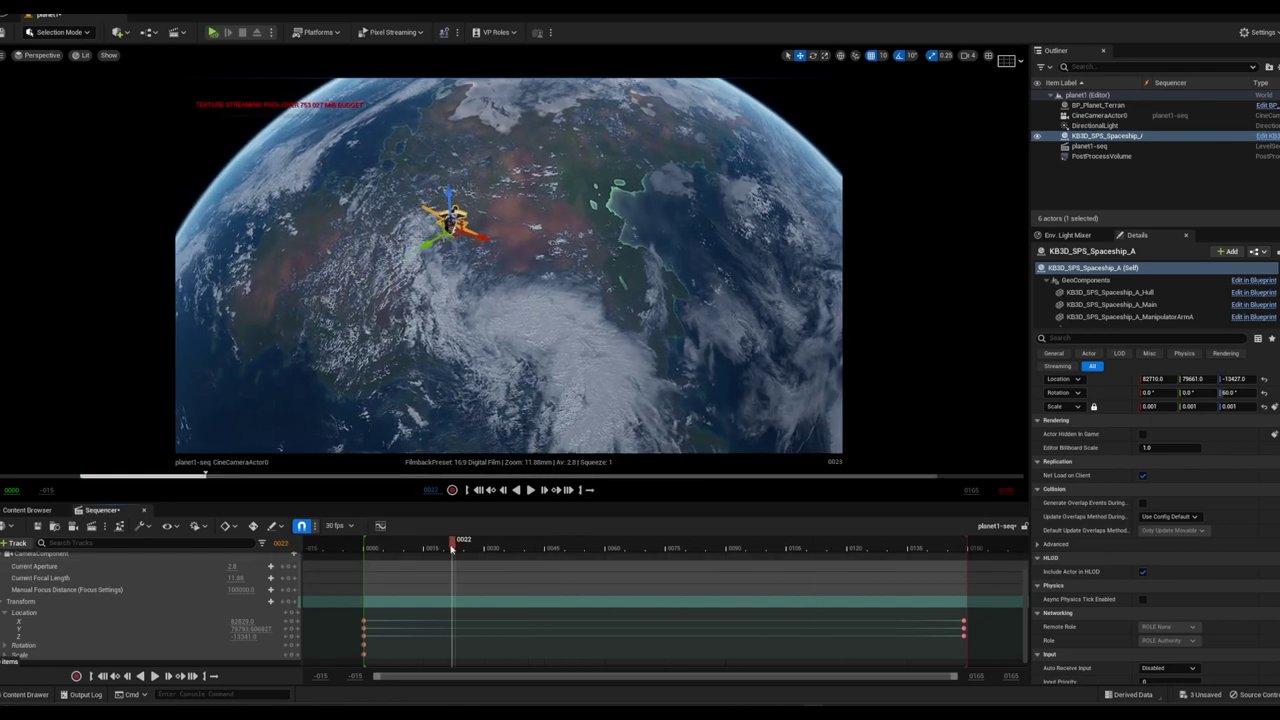
Nudge the spaceship up and right to Y about 79471, then replay the sequence
drag(438, 240, 455, 228)
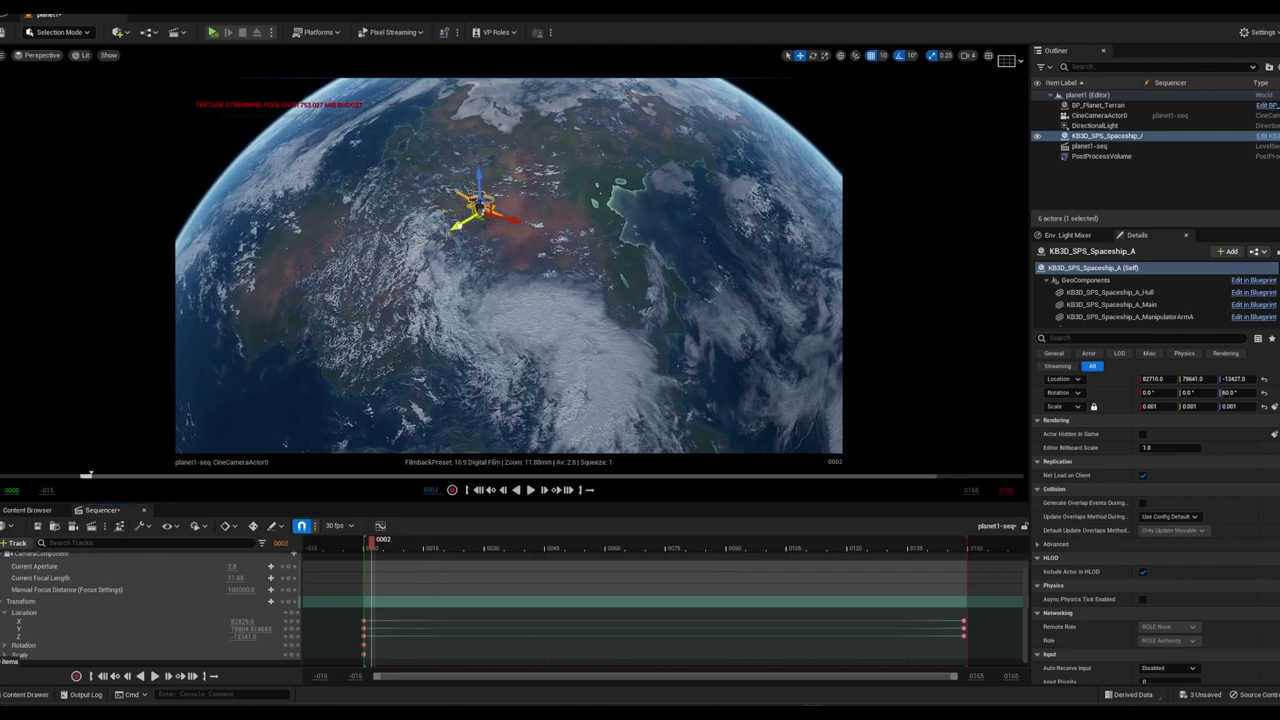
click(368, 541)
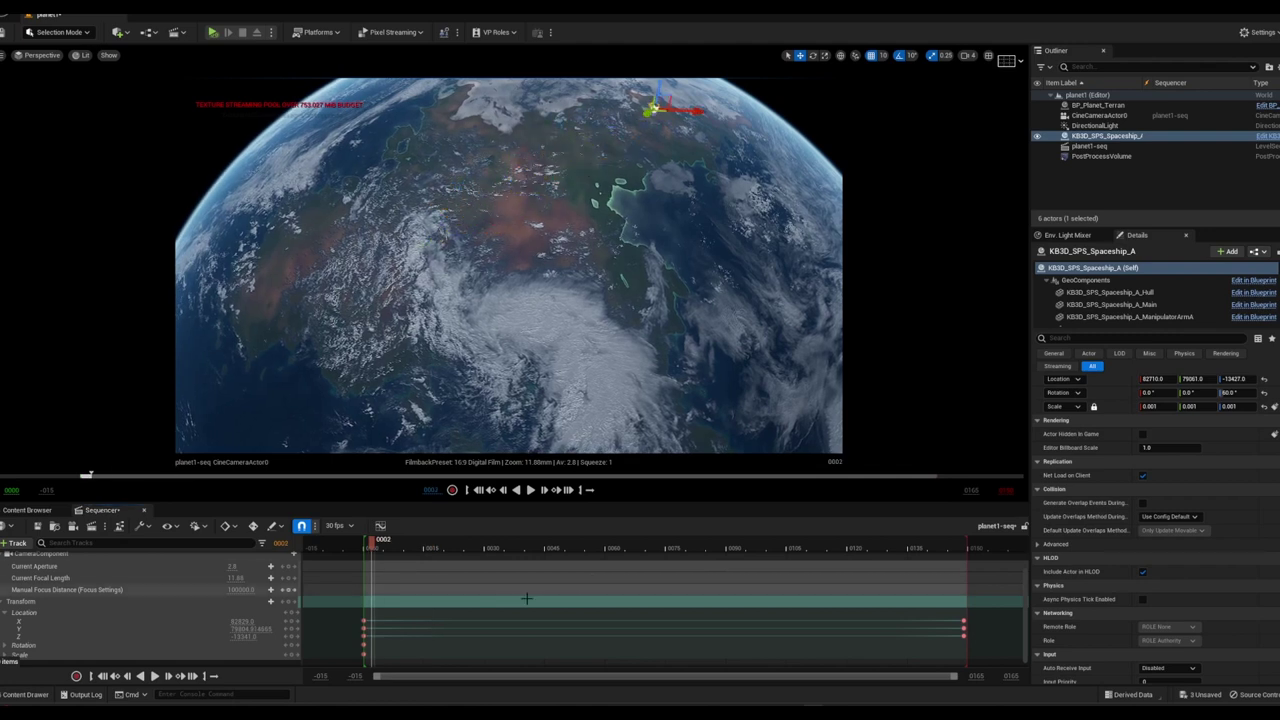
drag(372, 541, 870, 540)
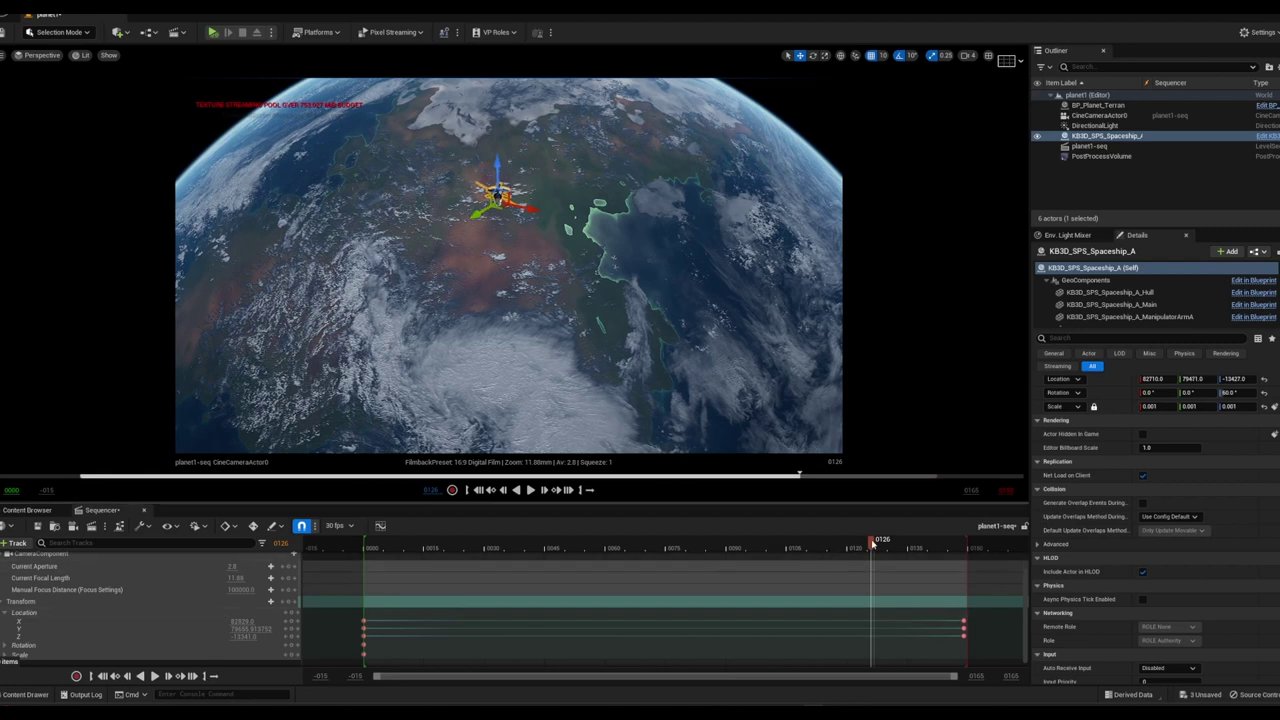
drag(872, 541, 372, 568)
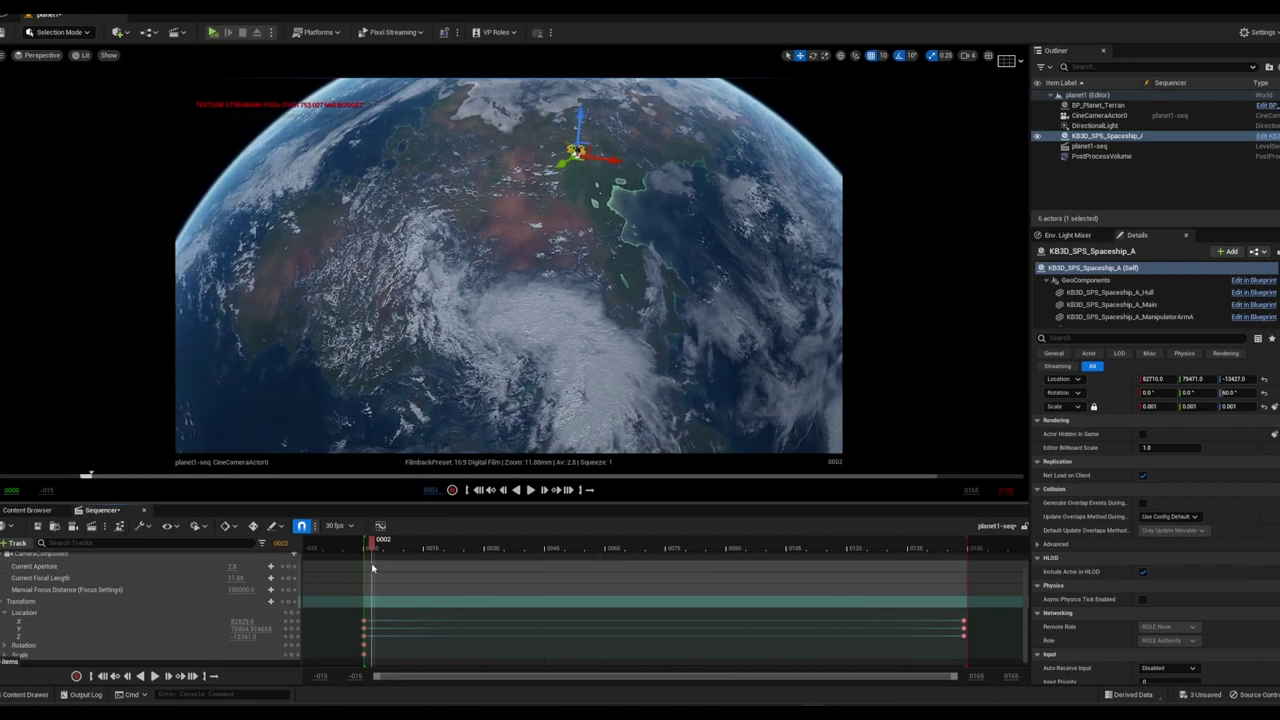
key(space)
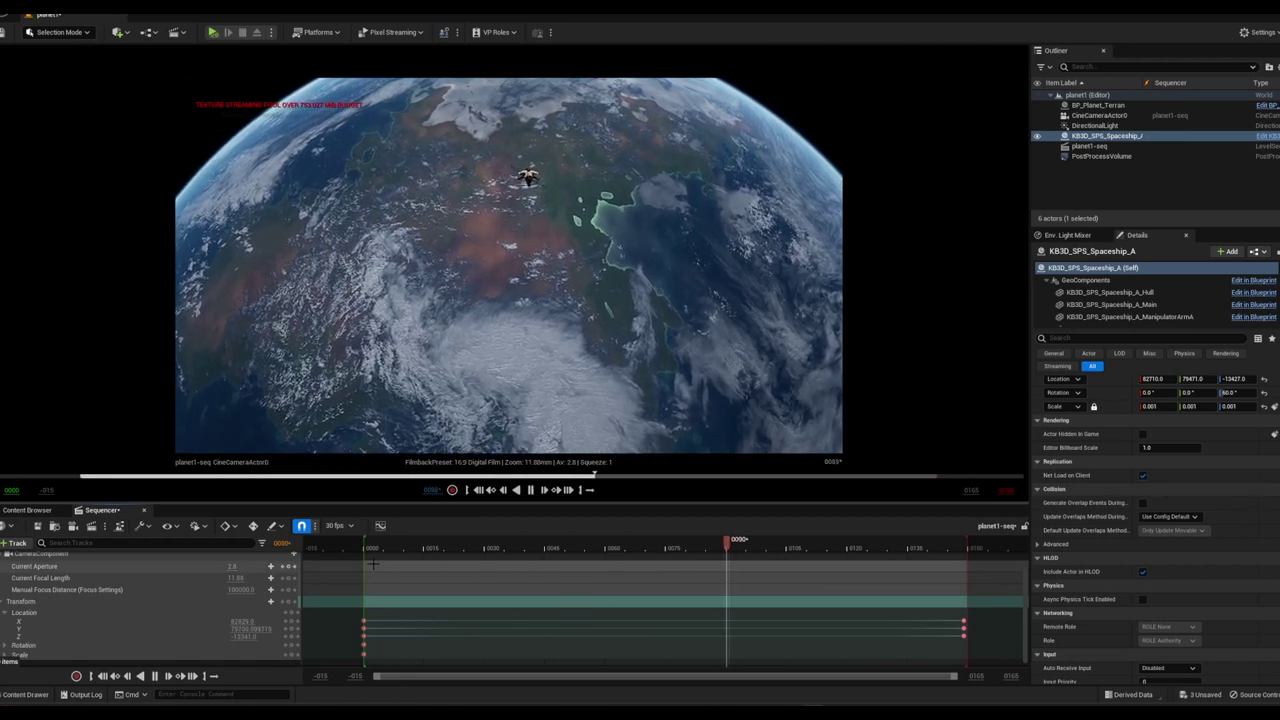
key(space)
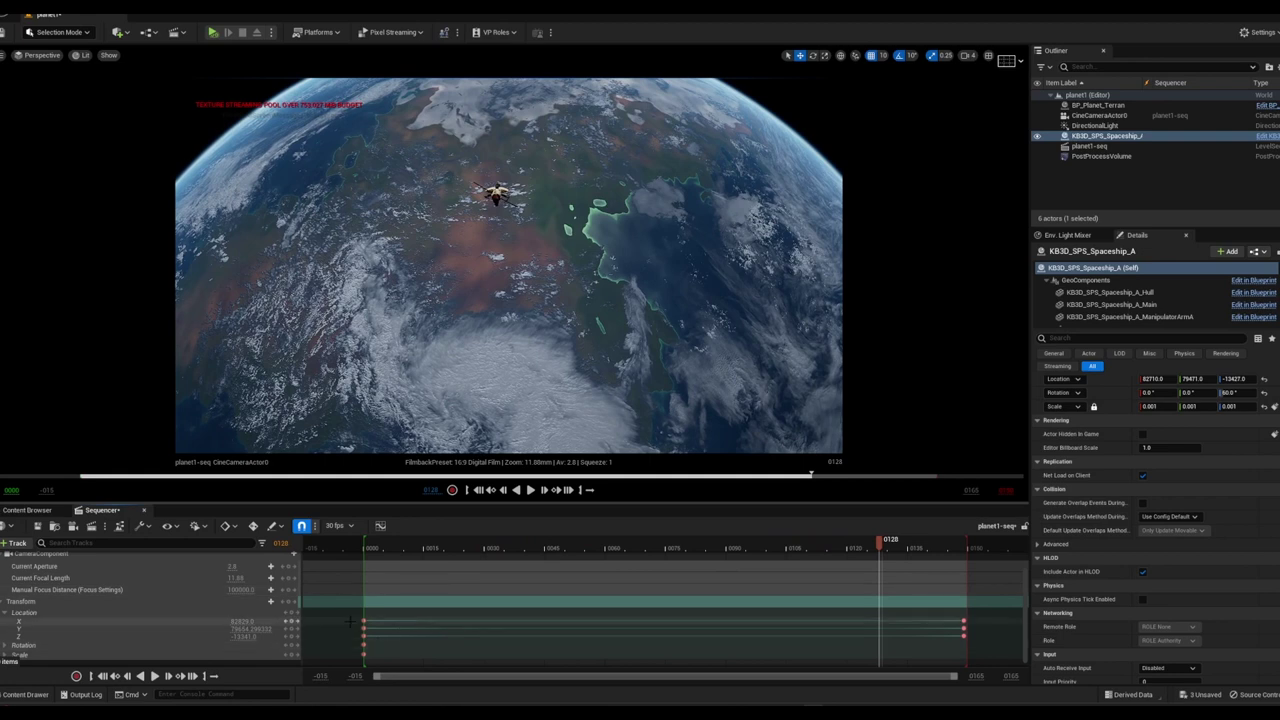
Set all of the camera's location keyframes to Linear interpolation
drag(349, 616, 995, 660)
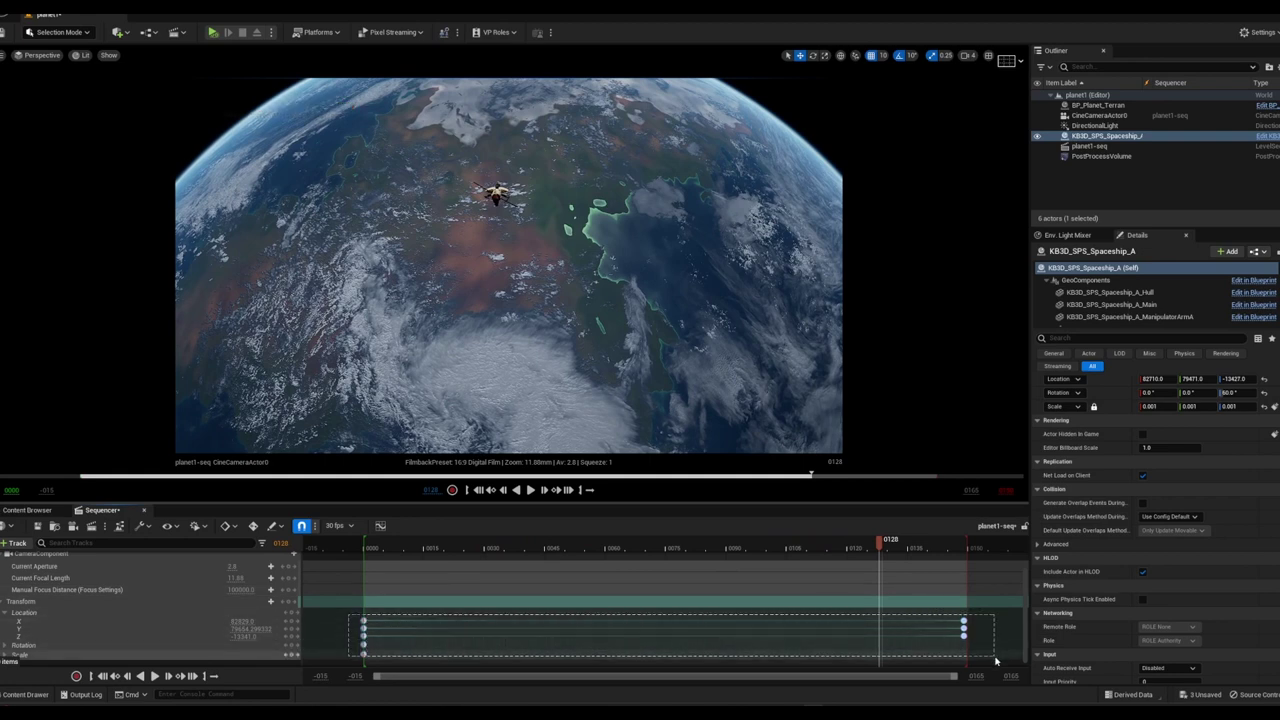
click(962, 632)
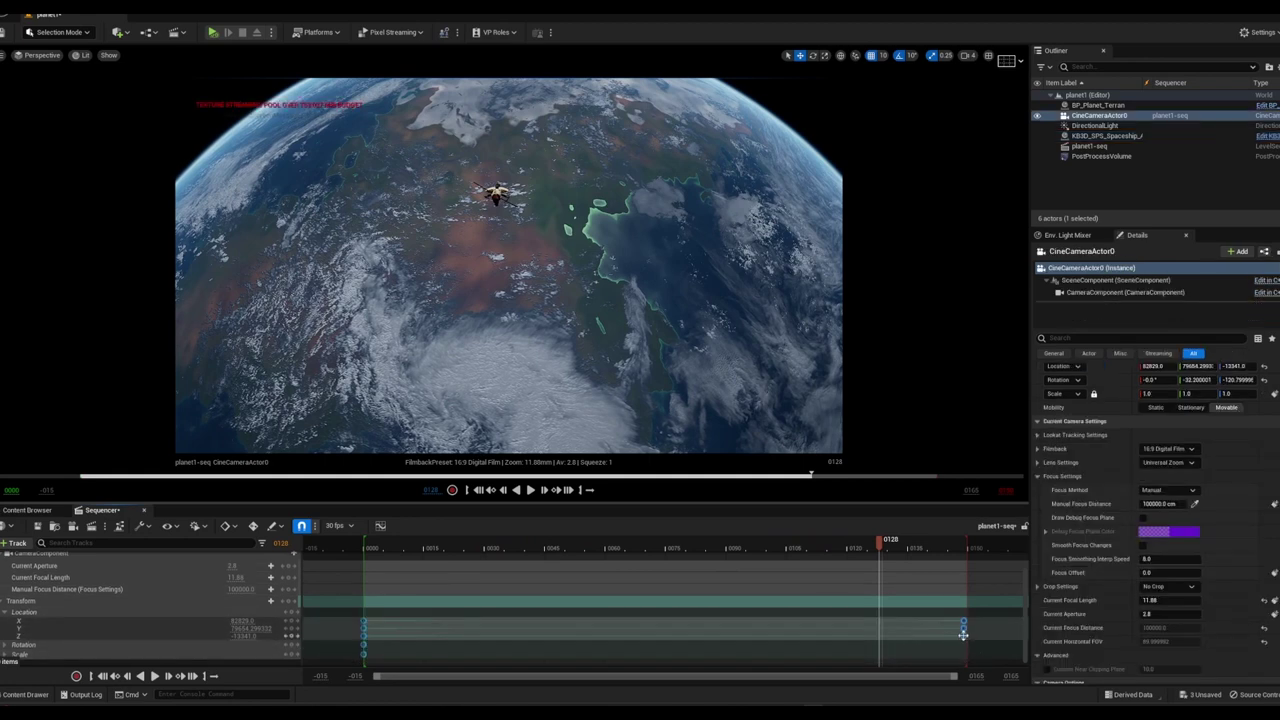
right_click(962, 633)
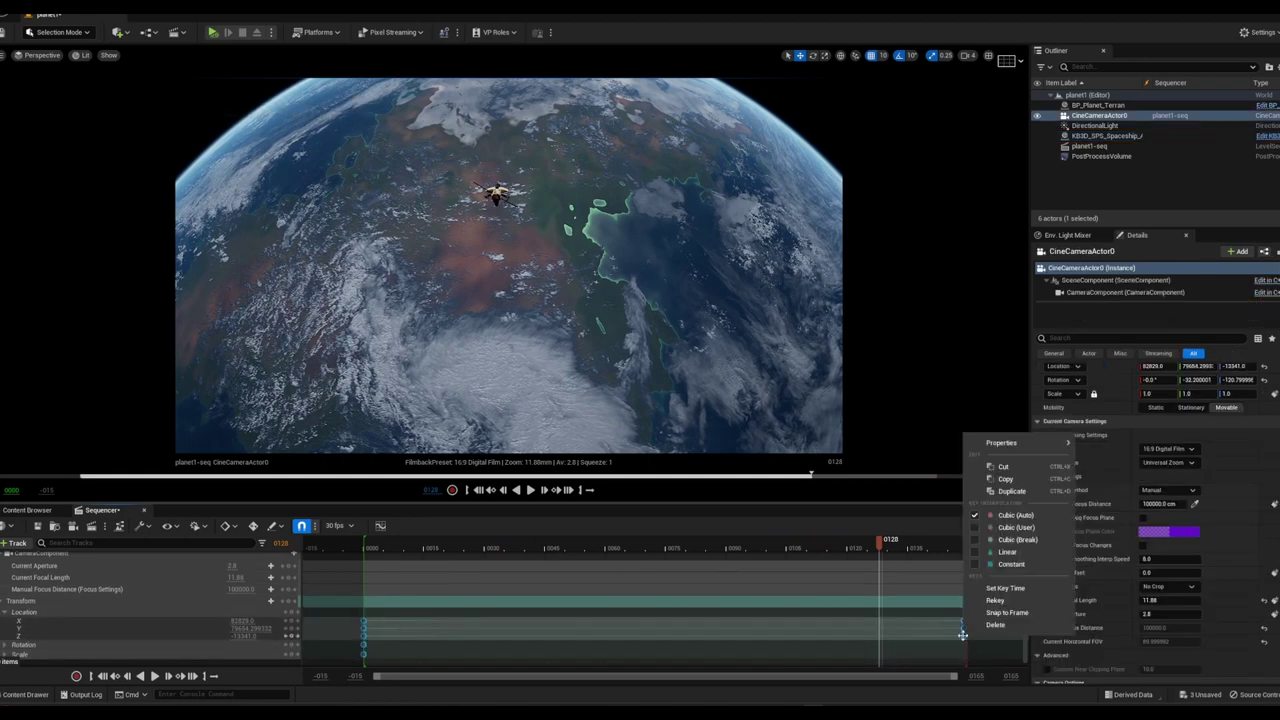
click(996, 552)
Change the planet1-seq frame rate to 24 fps (film)
drag(878, 543, 390, 551)
click(338, 530)
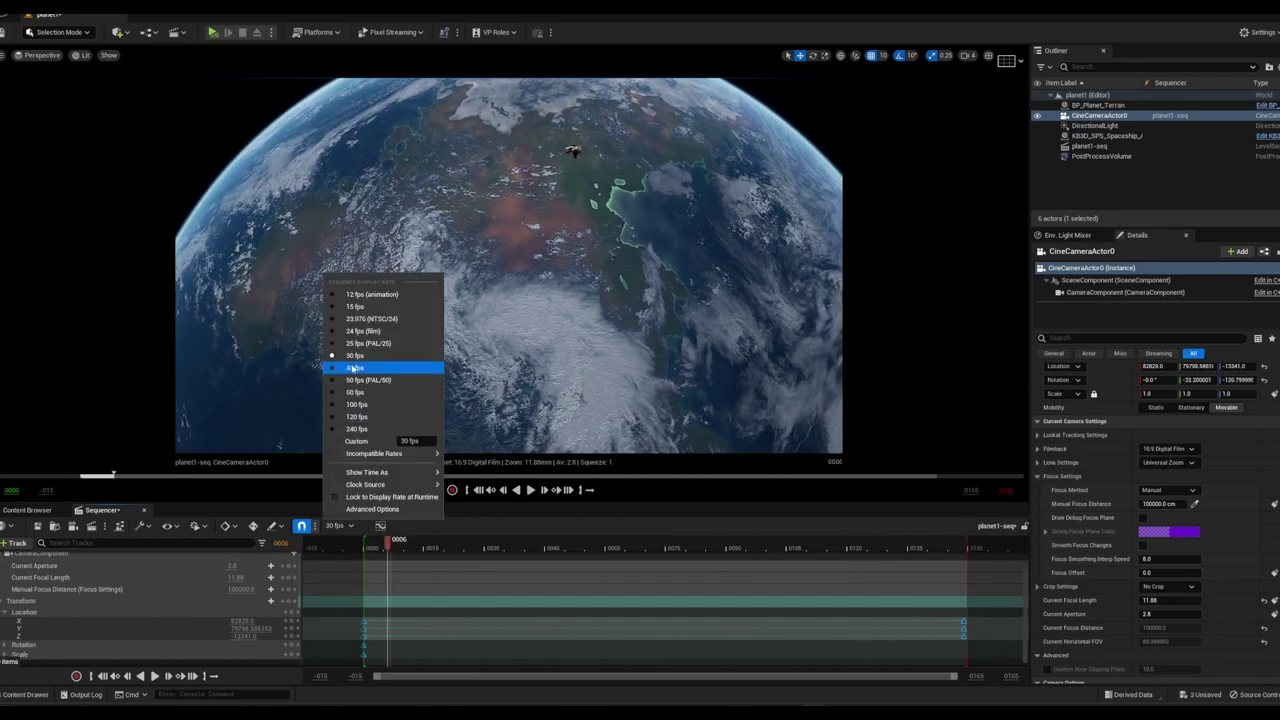
click(363, 331)
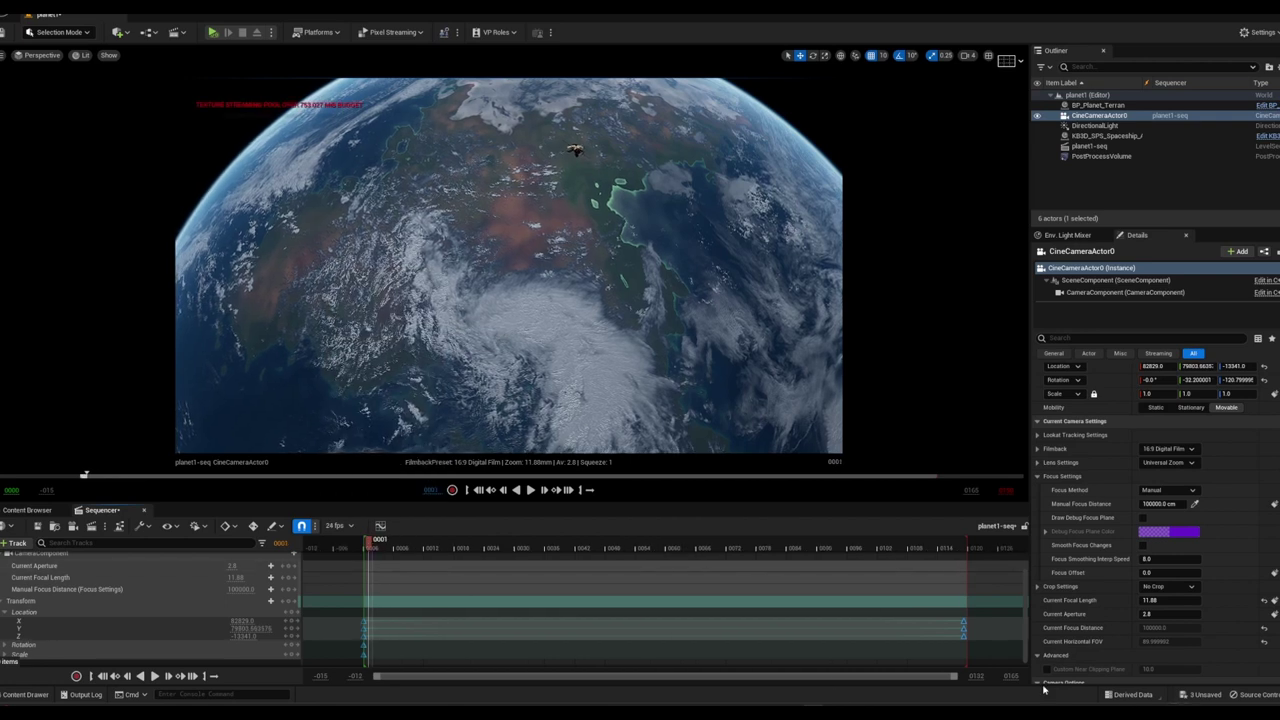
Extend the playback range to frame 0242 and drag the camera's end keys to frame 0238
drag(1010, 676, 996, 676)
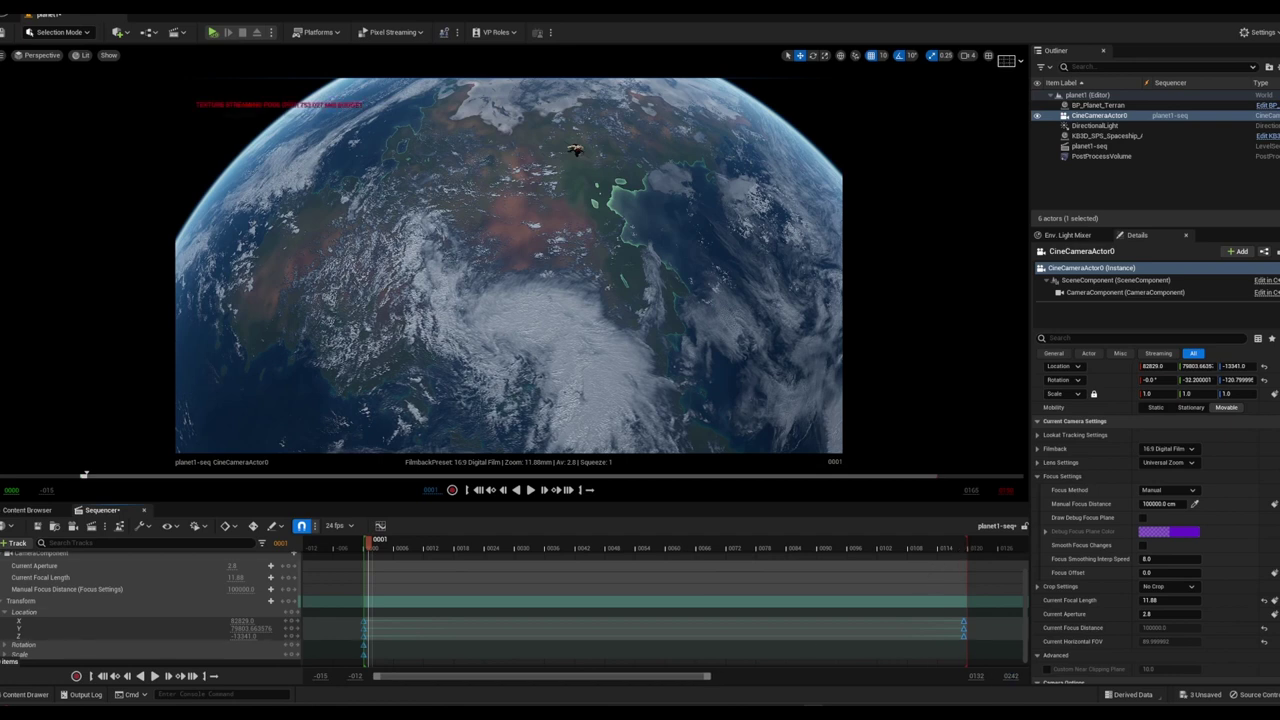
drag(710, 677, 957, 677)
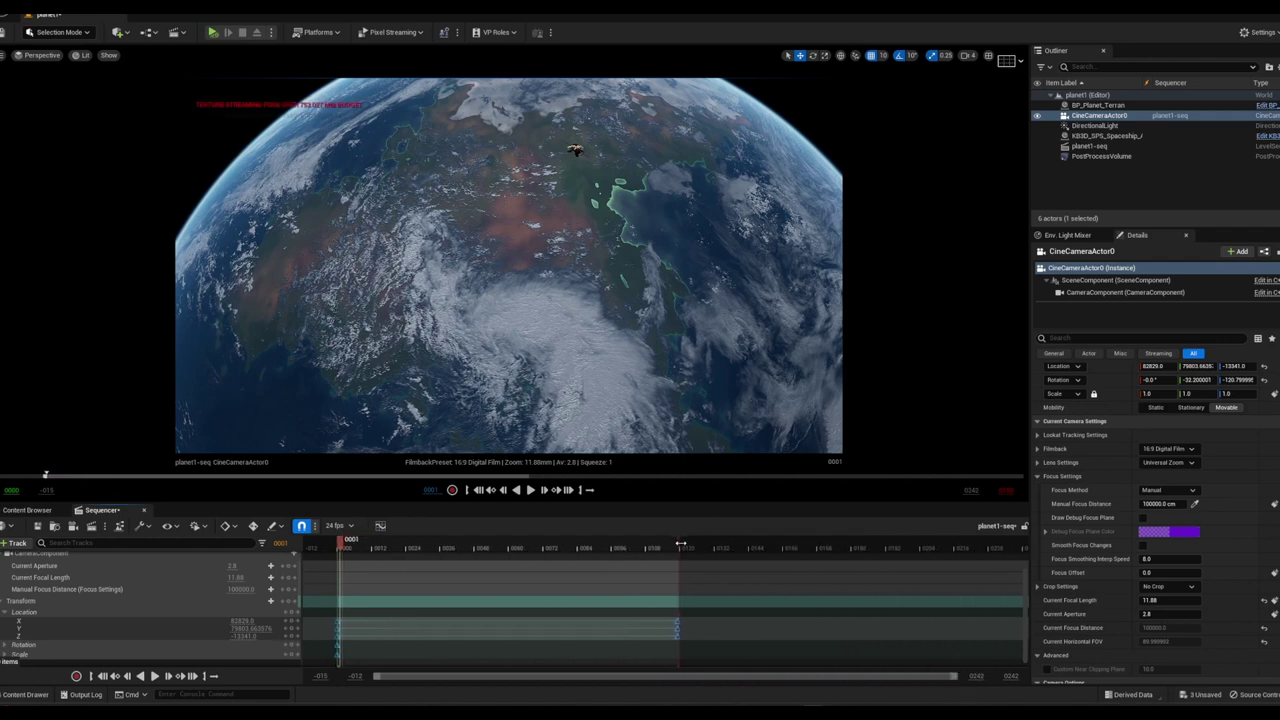
drag(680, 543, 1020, 557)
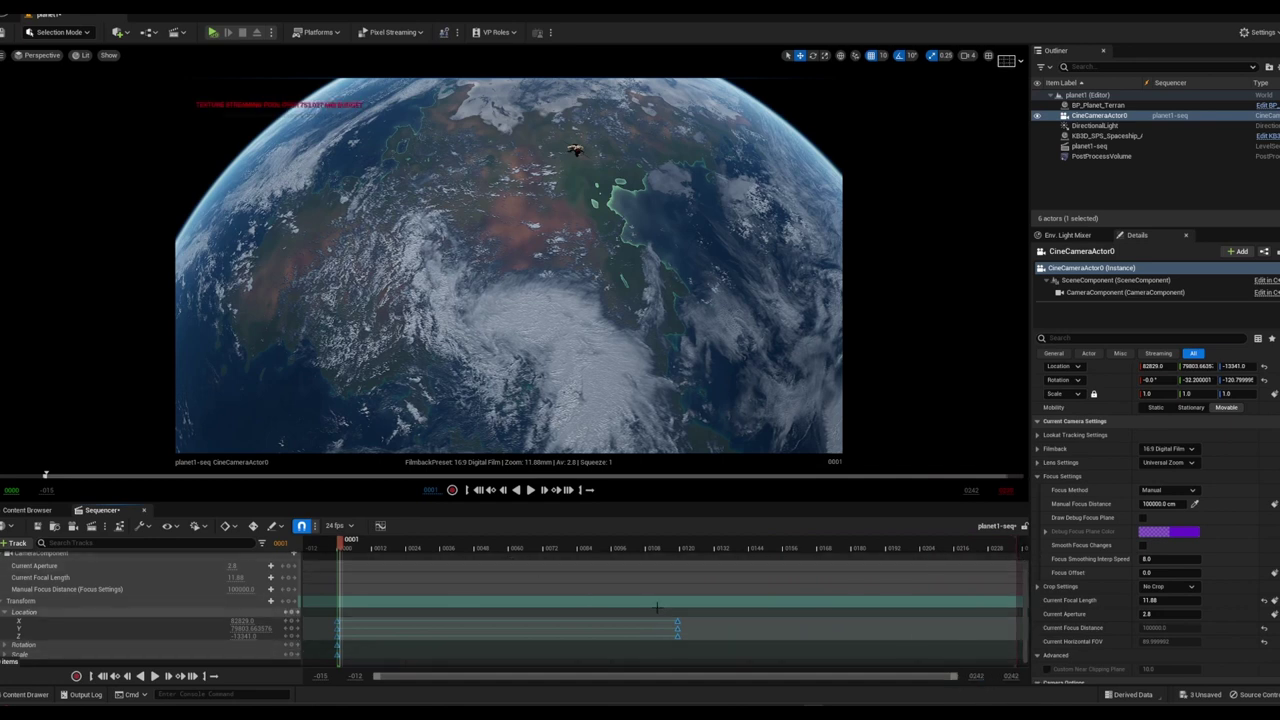
mouse_move(657, 609)
mouse_down()
mouse_move(687, 645)
mouse_move(1016, 637)
mouse_up()
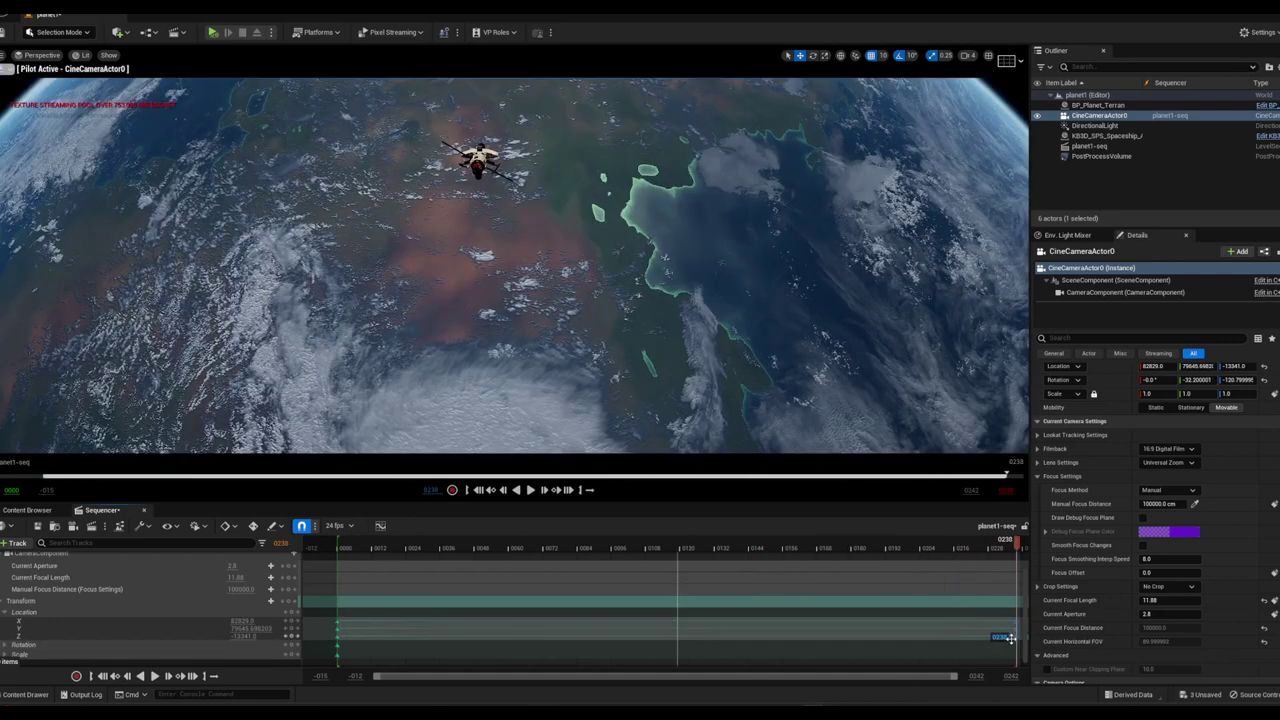
drag(1020, 545, 350, 555)
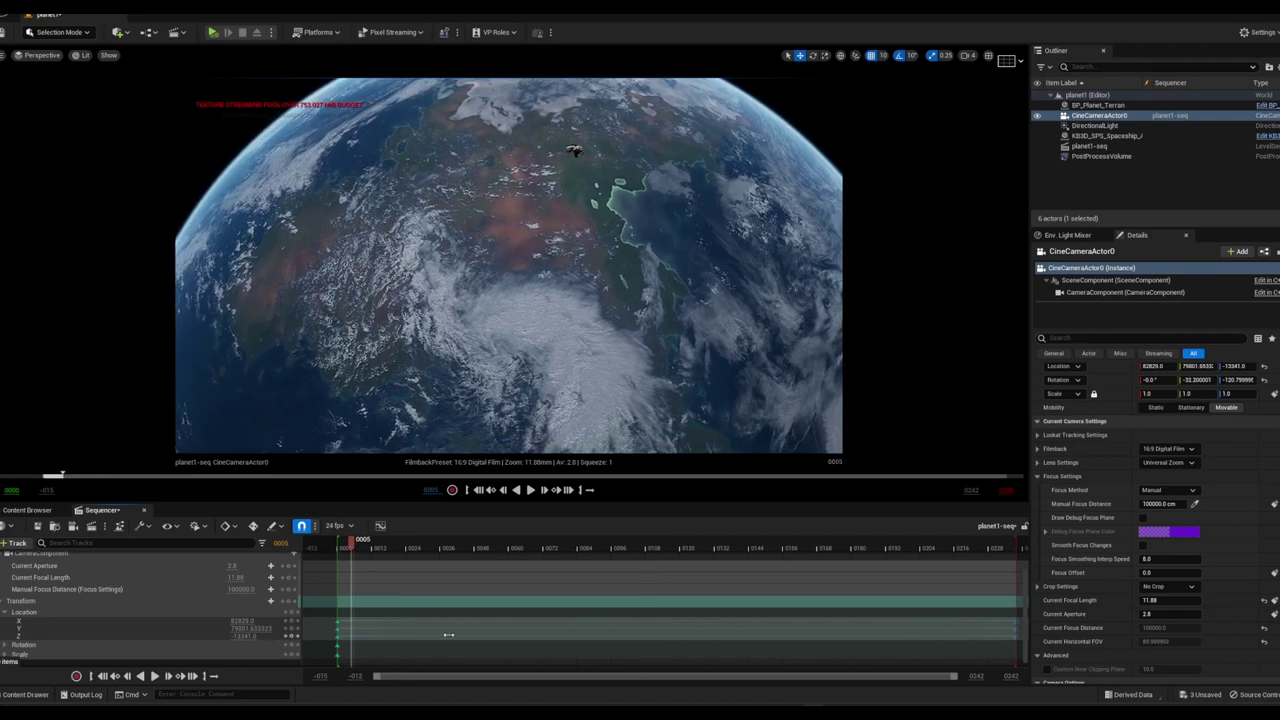
Stretch the Camera Cuts section to frame 238 and play the lengthened shot to review it
scroll(449, 620, up, 2)
scroll(449, 634, up, 2)
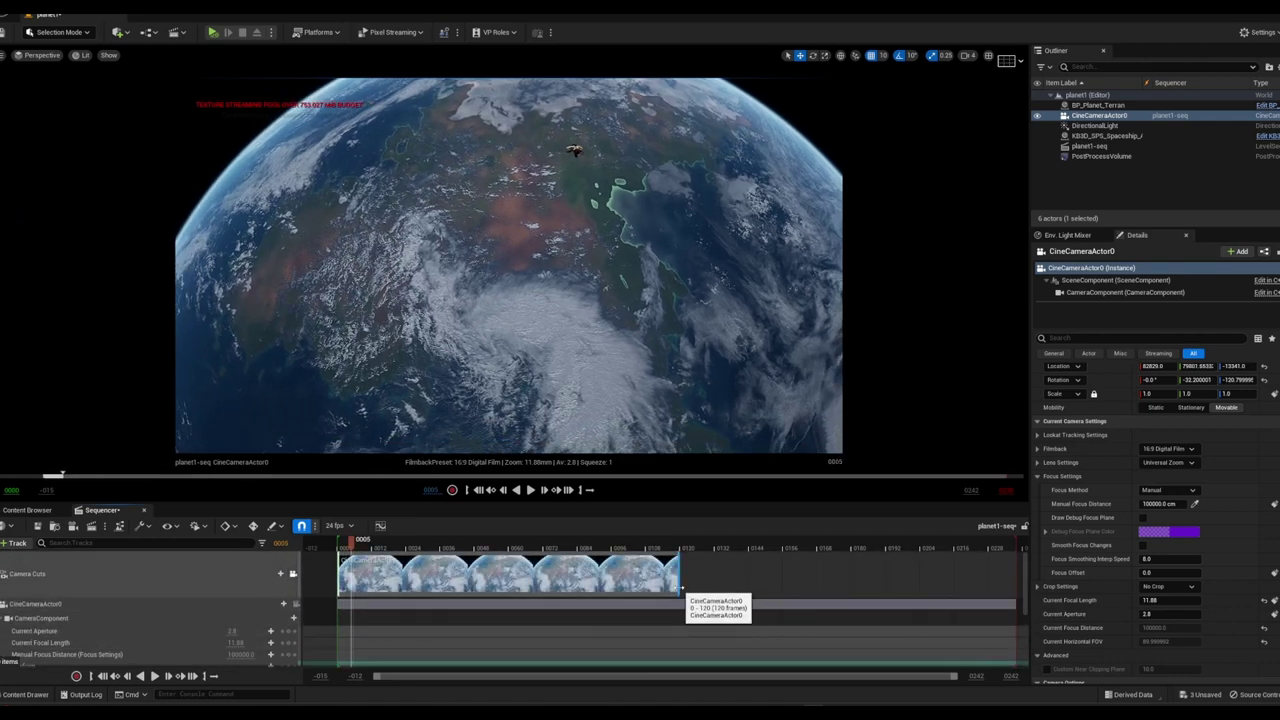
drag(678, 585, 992, 577)
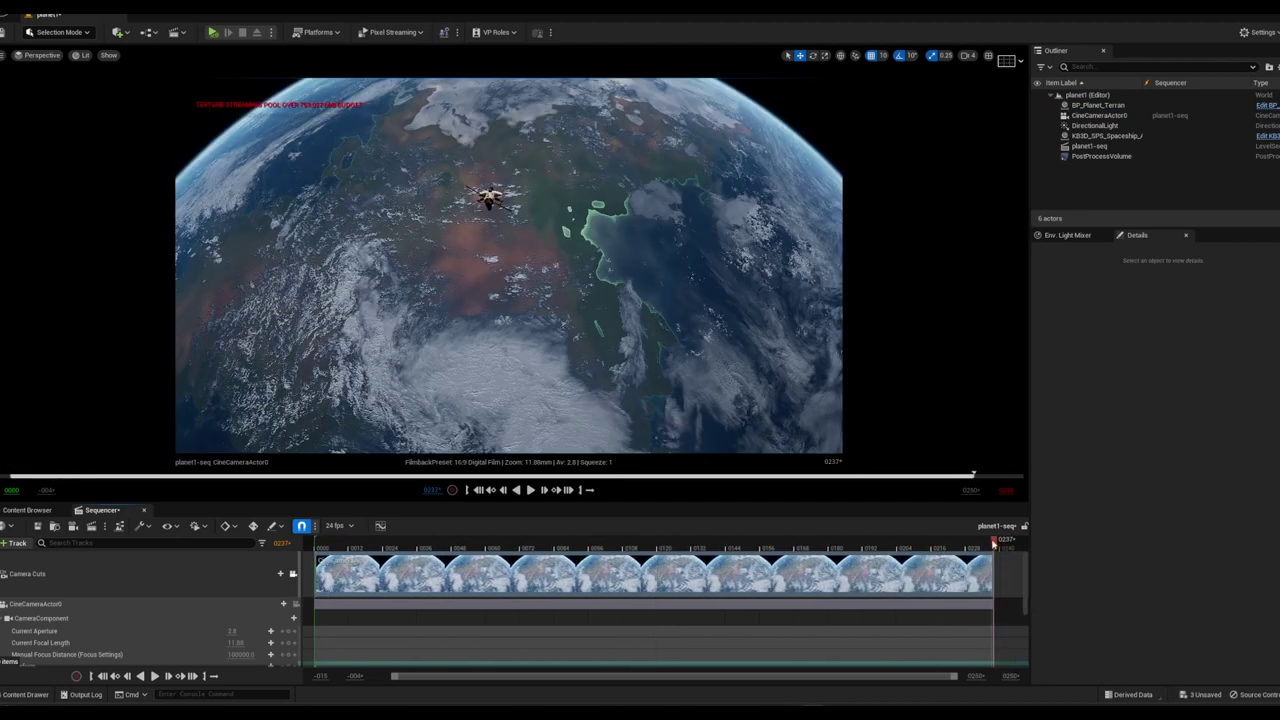
click(587, 548)
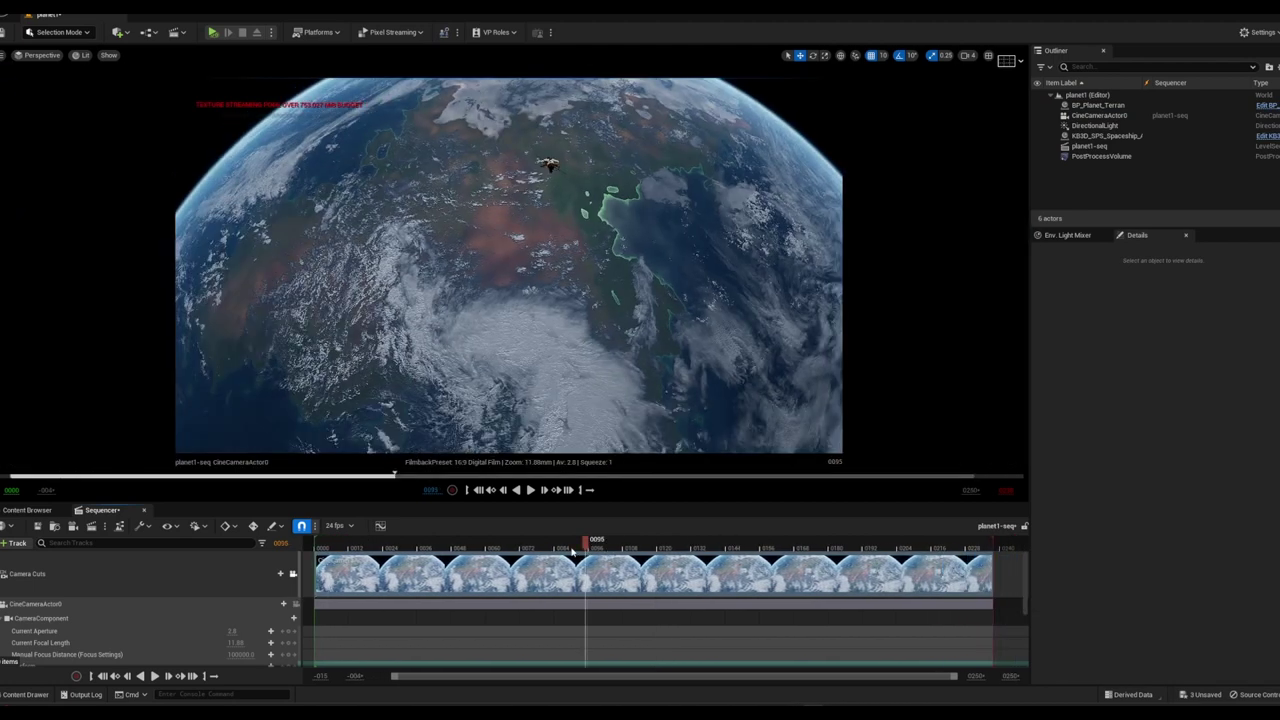
drag(587, 548, 330, 548)
key(space)
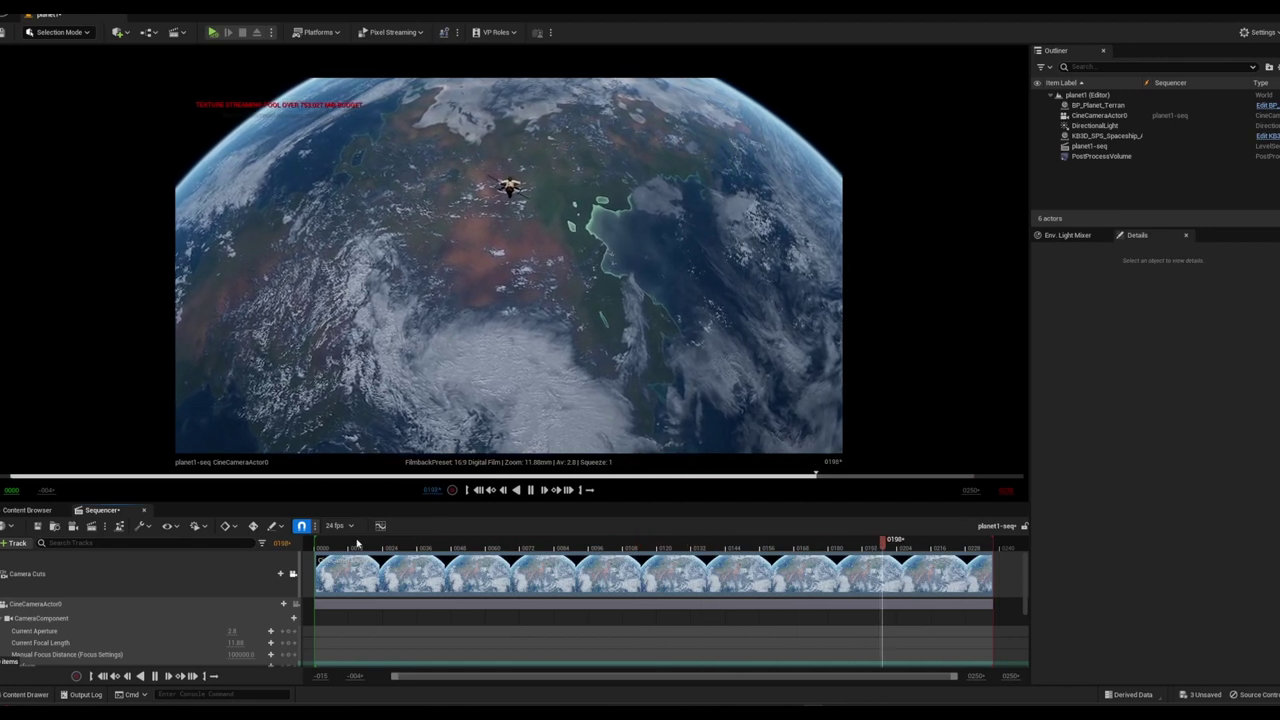
key(space)
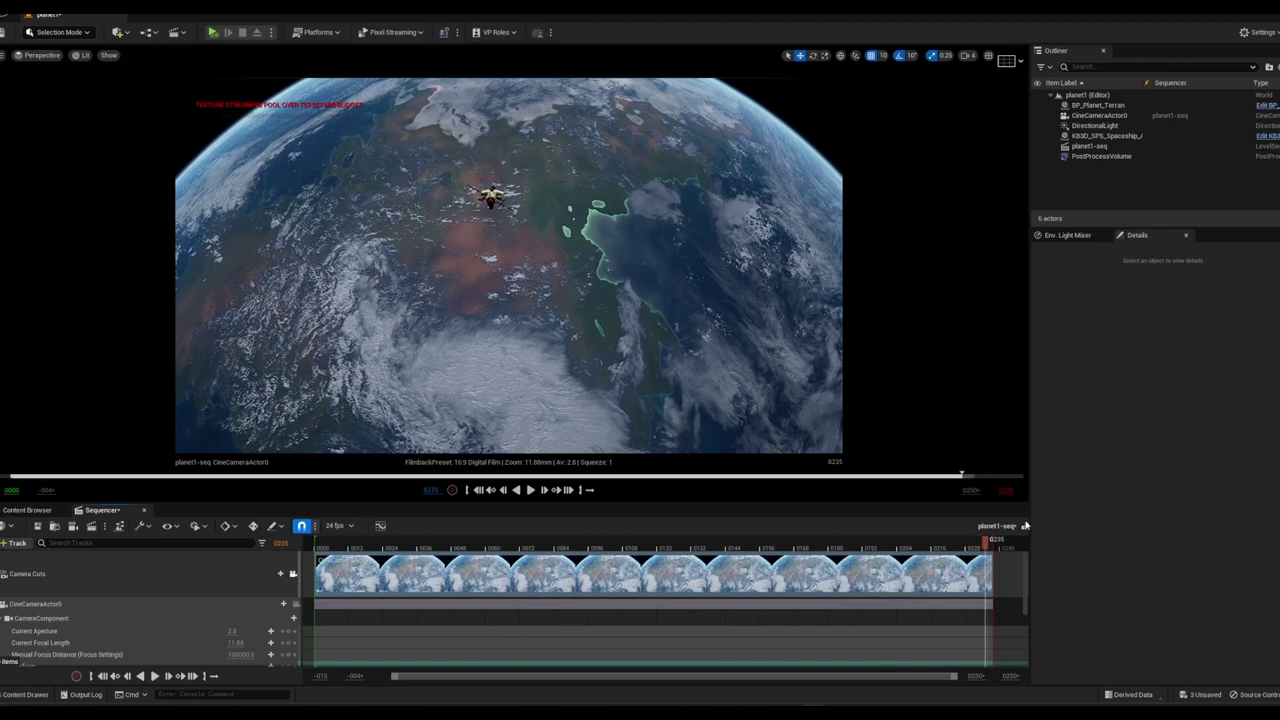
mouse_move(988, 545)
mouse_down()
mouse_move(400, 545)
mouse_move(266, 568)
mouse_move(323, 545)
mouse_move(418, 545)
mouse_up()
Move the spaceship to 82810, 79611, -13427 and play the shot from near the start
click(568, 157)
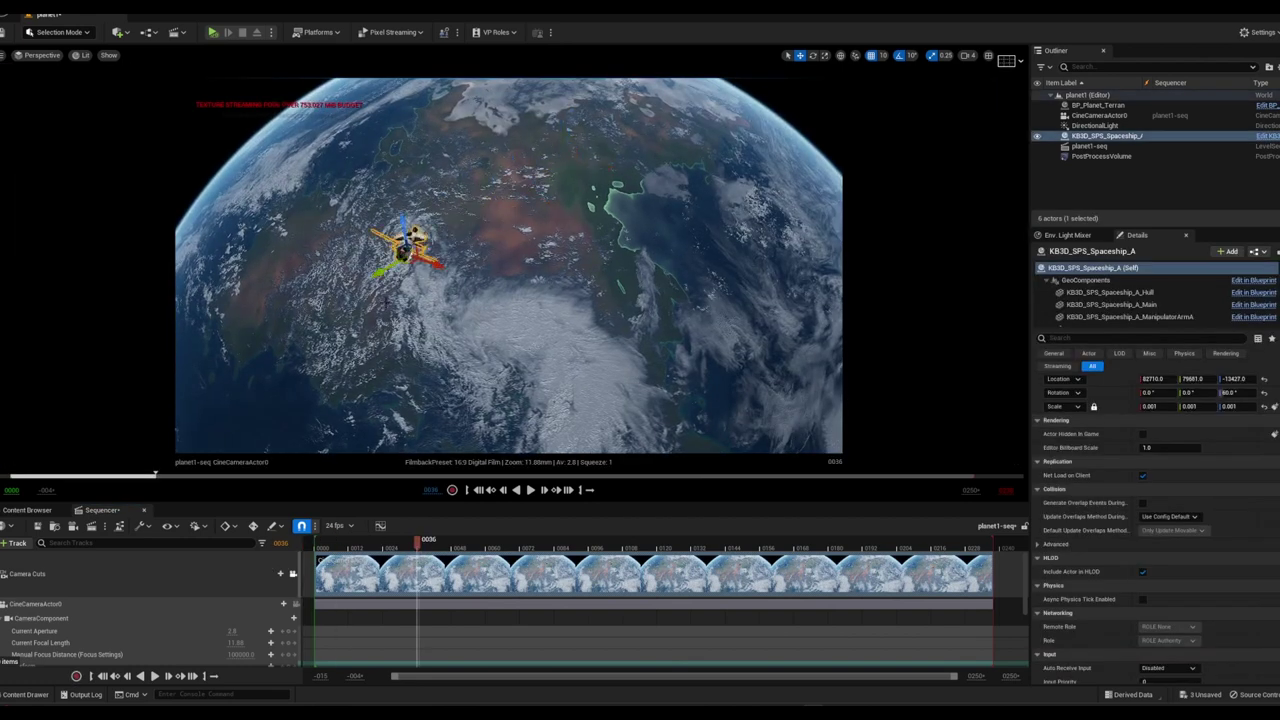
drag(457, 262, 637, 325)
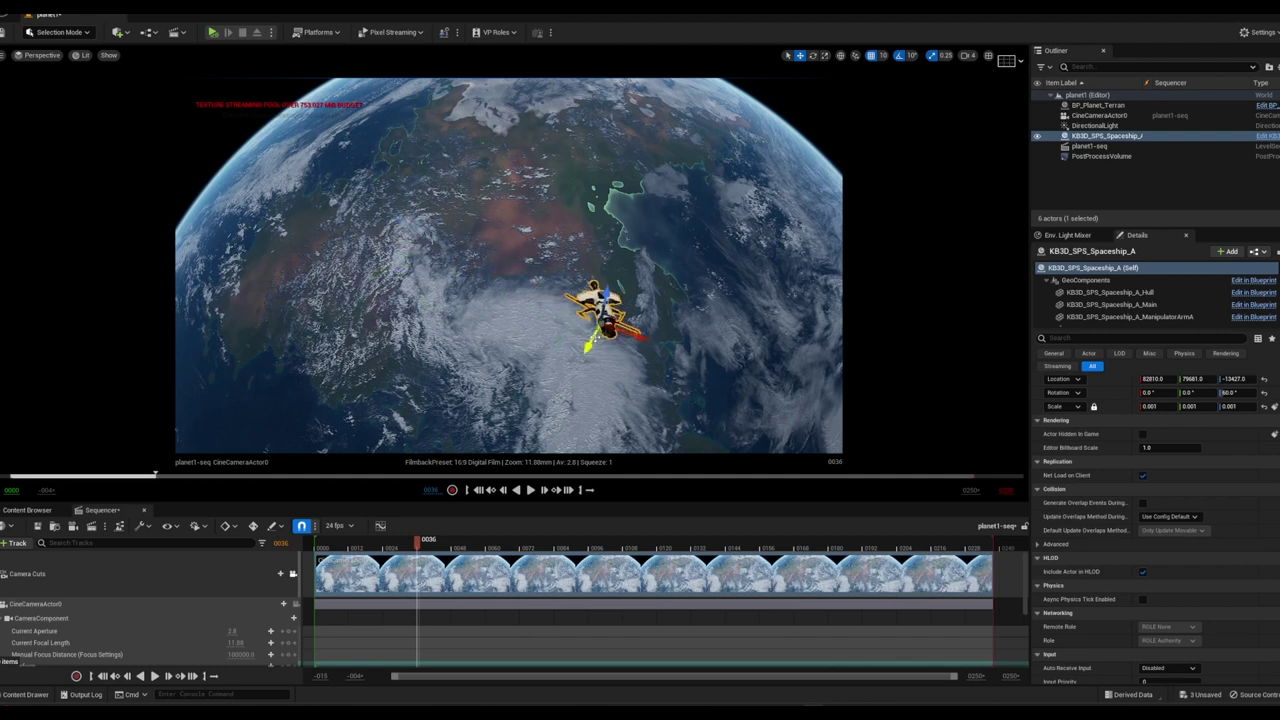
drag(590, 340, 627, 280)
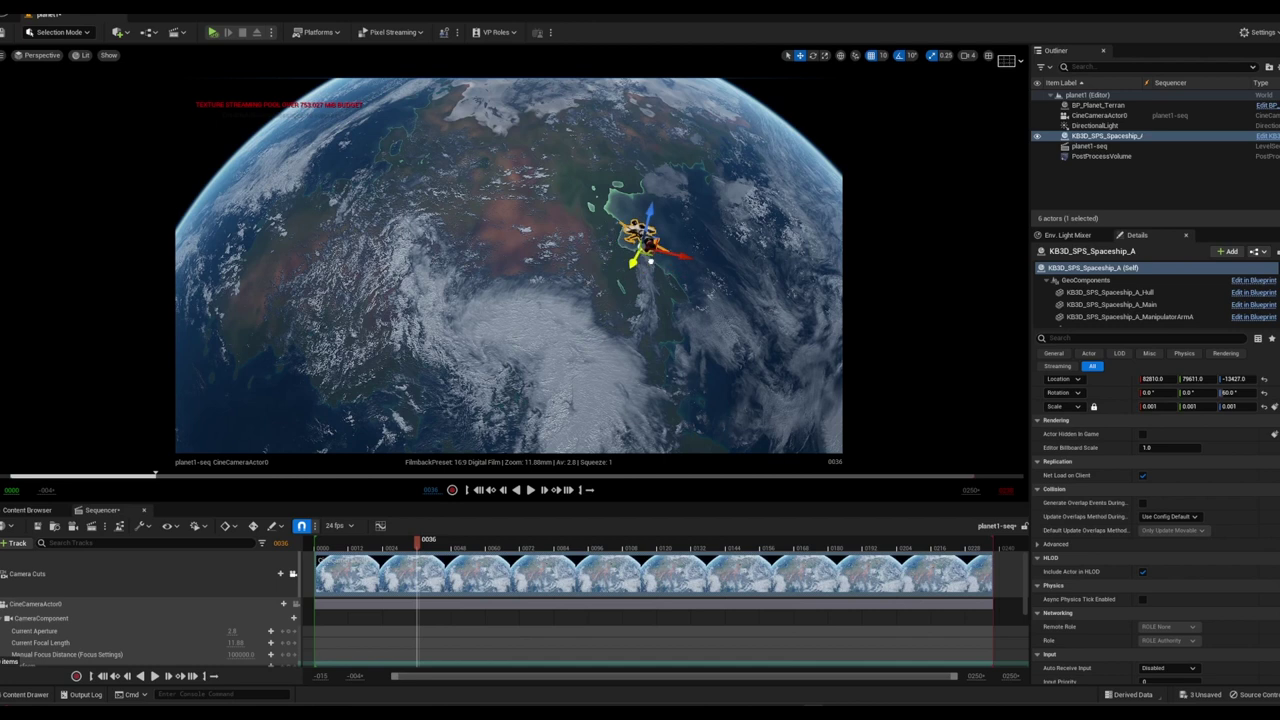
drag(420, 549, 408, 549)
click(368, 549)
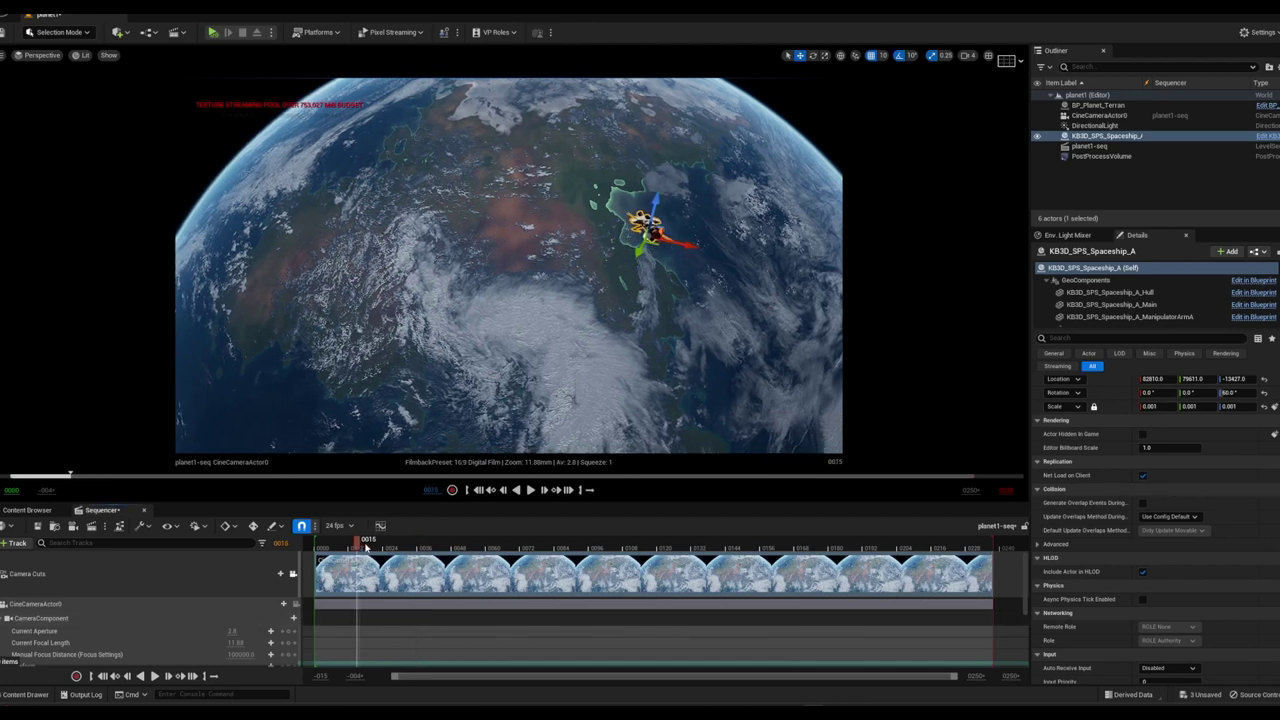
key(space)
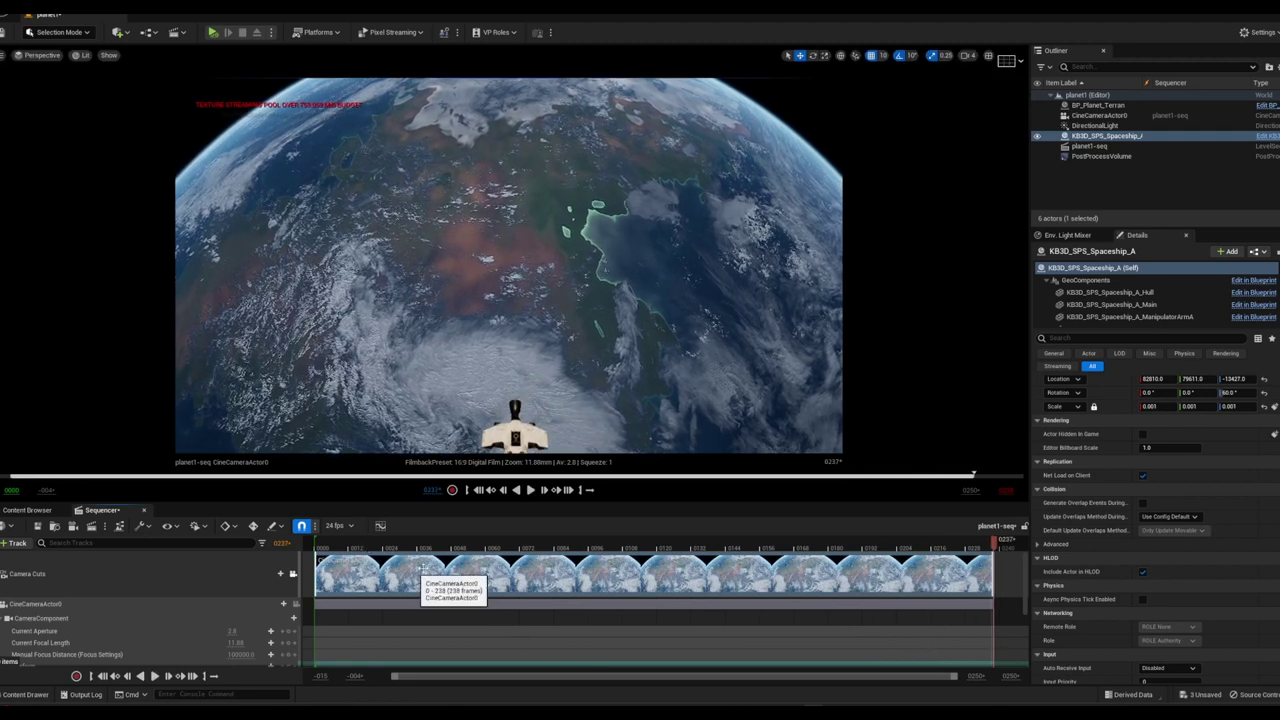
Scrub back and forth through the shot to review the current camera move
mouse_move(995, 546)
mouse_down()
mouse_move(686, 593)
mouse_move(463, 606)
mouse_move(975, 595)
mouse_up()
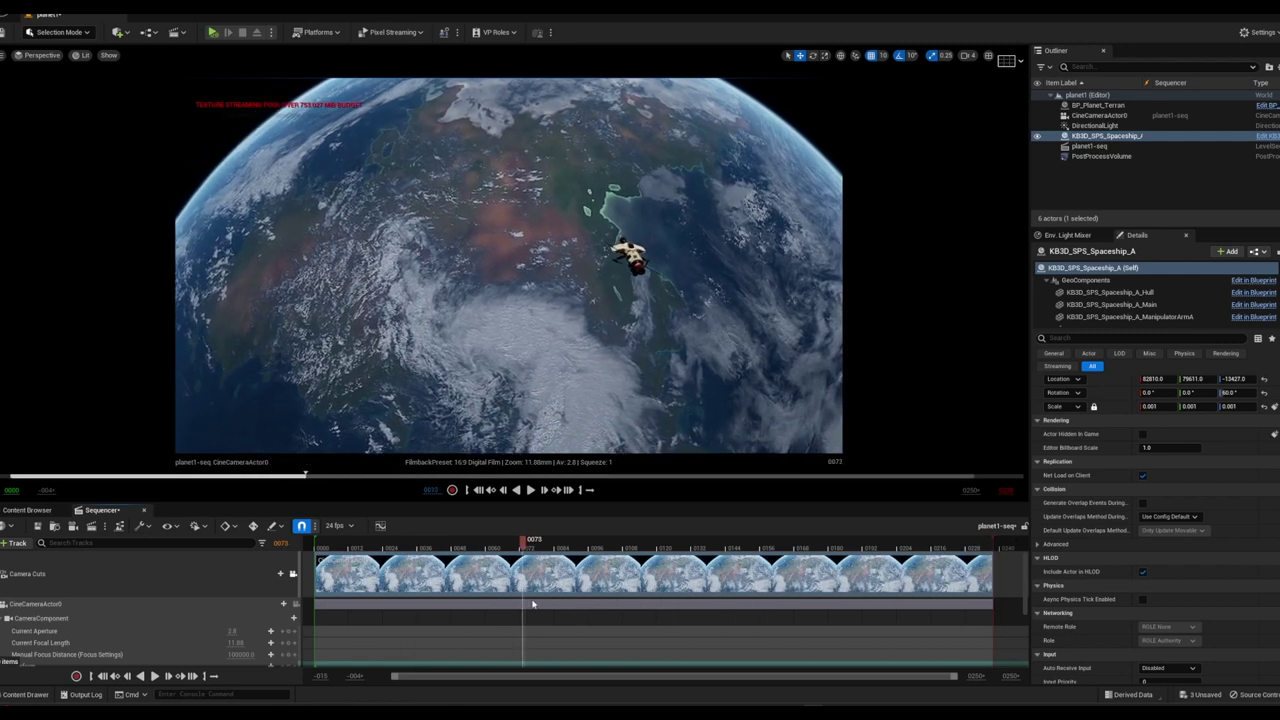
key(Left)
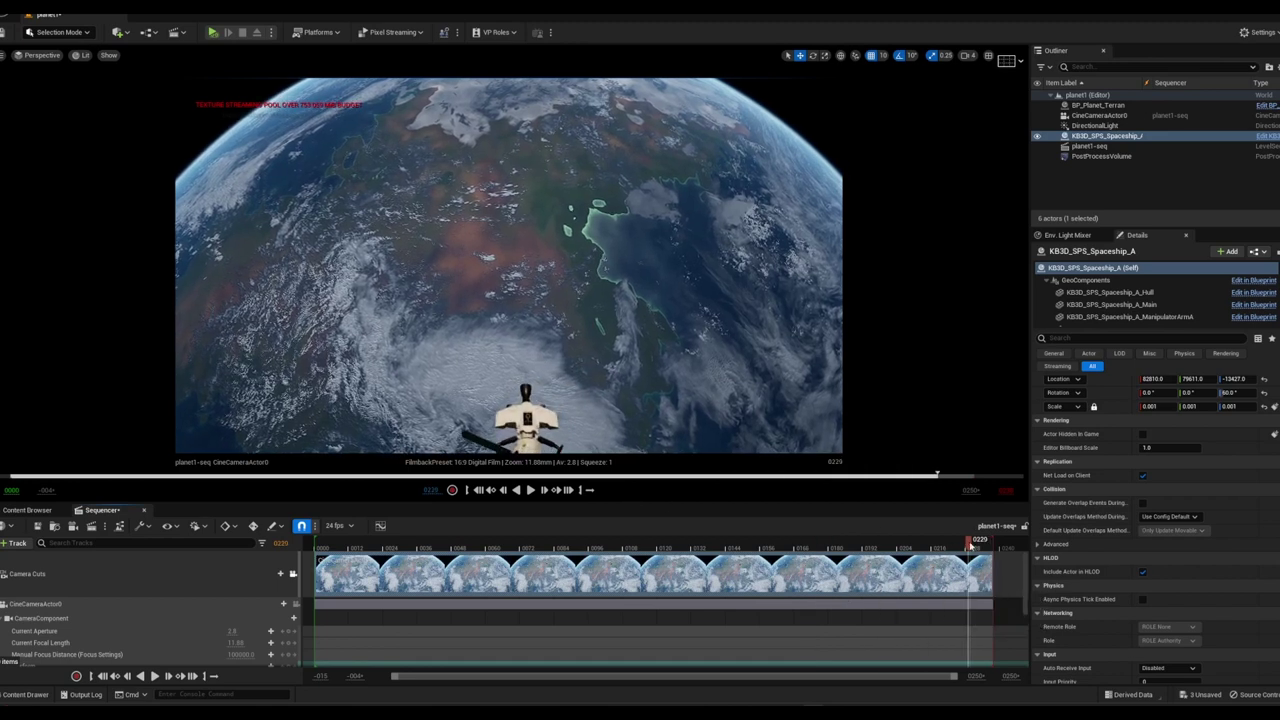
drag(970, 545, 309, 597)
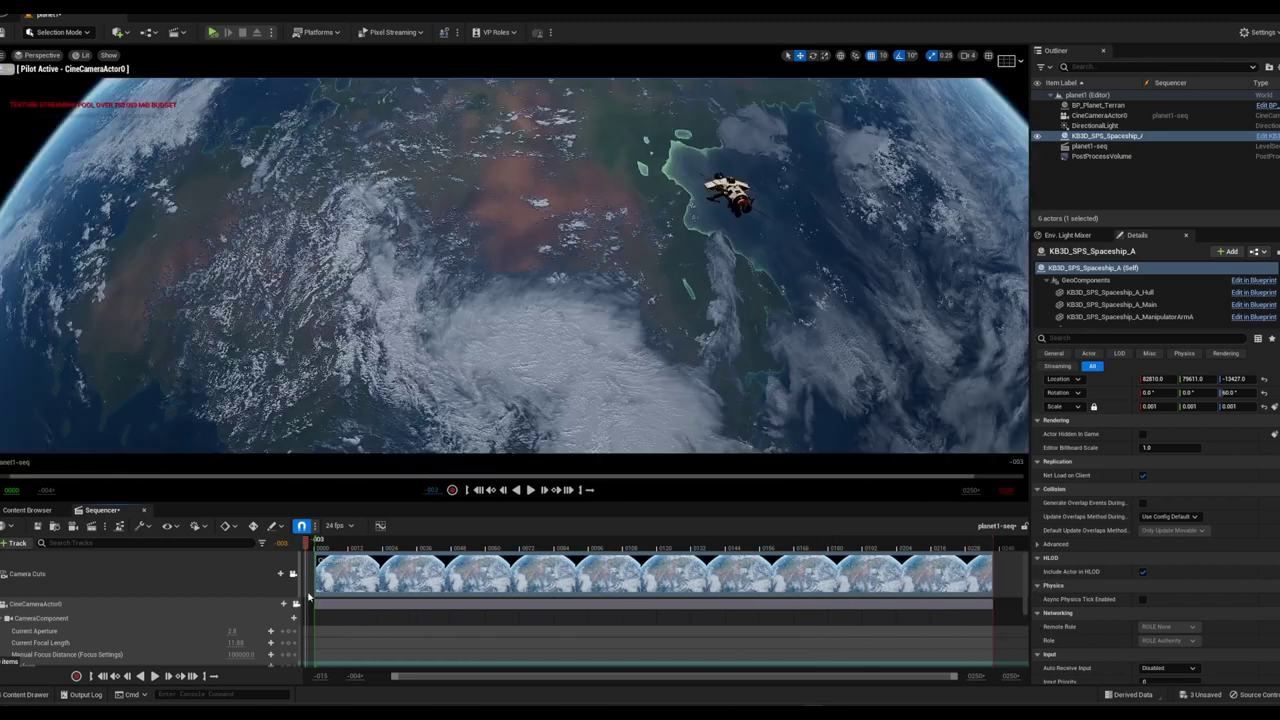
mouse_move(309, 597)
mouse_down()
mouse_move(749, 596)
mouse_move(972, 638)
mouse_up()
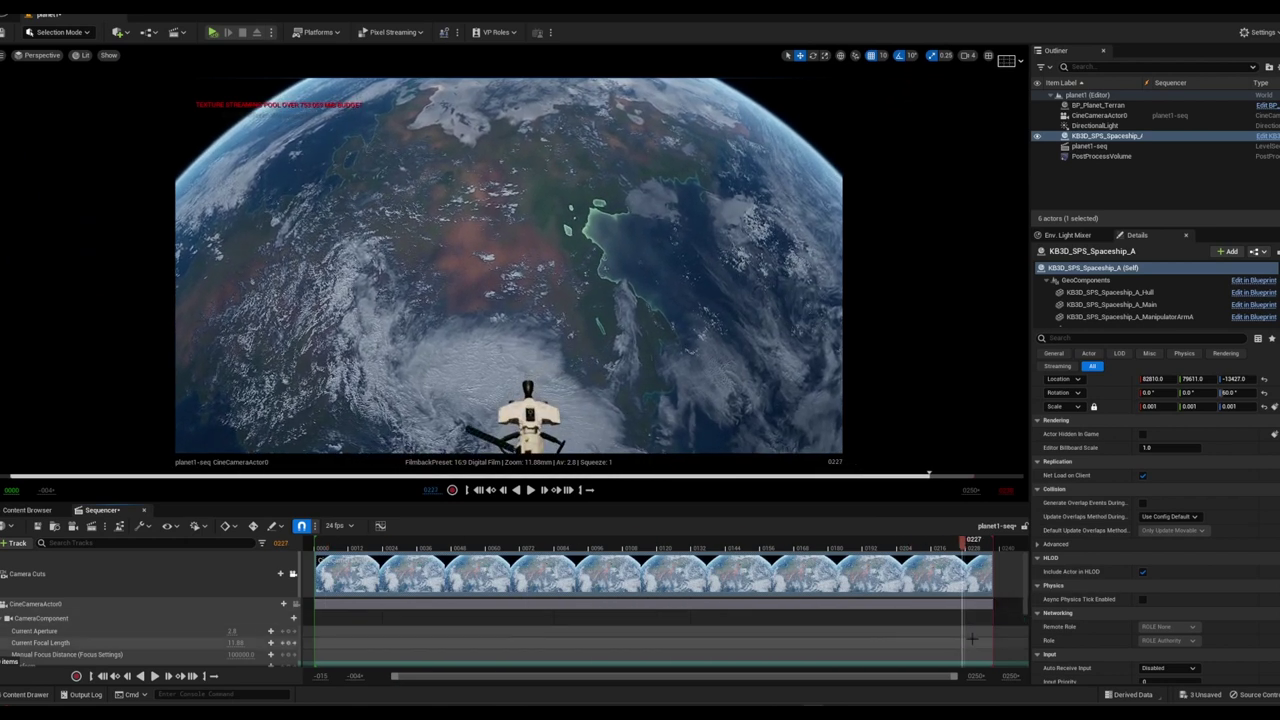
drag(1005, 677, 1012, 677)
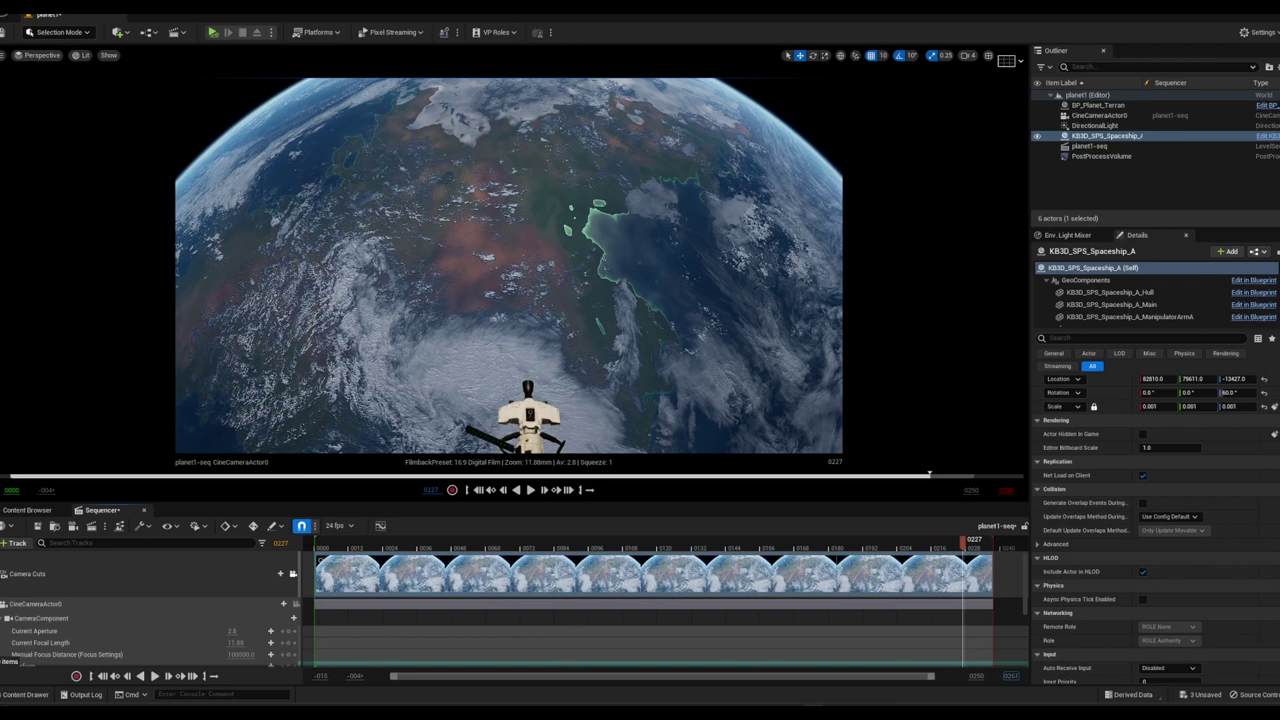
drag(933, 679, 956, 679)
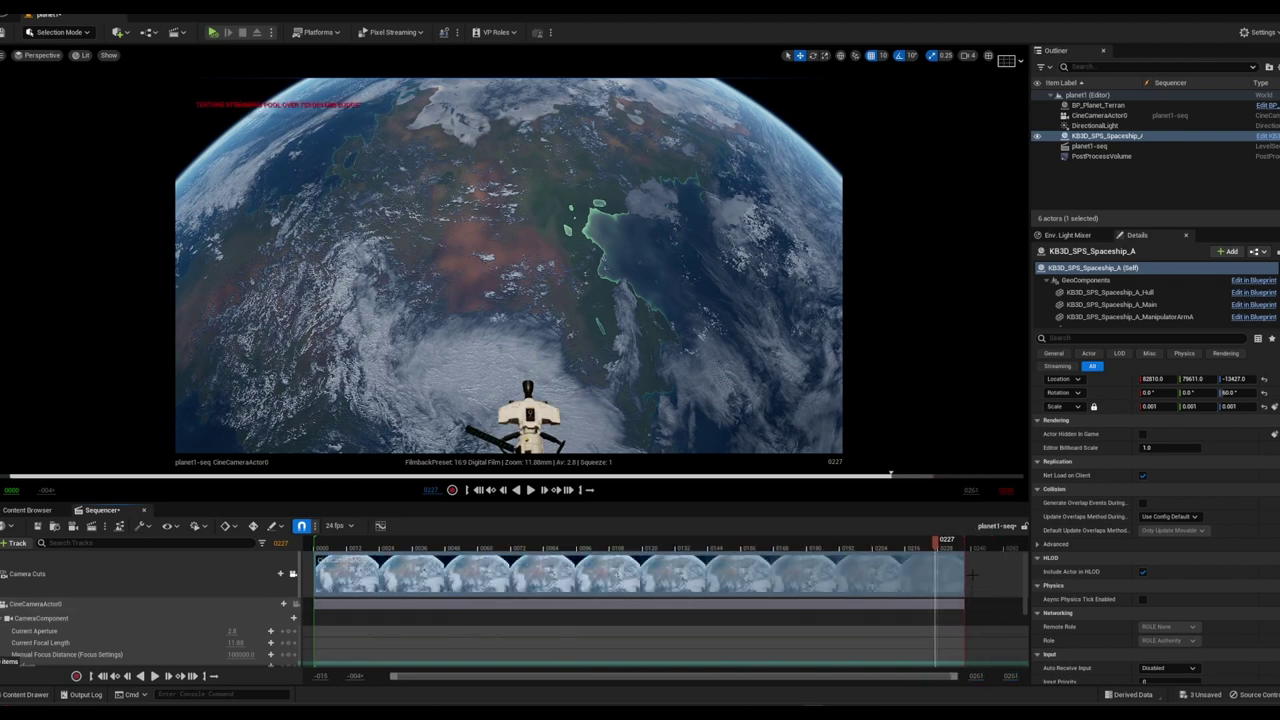
Extend playback to about frame 0267 and stretch the Camera Cuts and CineCameraActor0 sections to about 260 frames
mouse_move(968, 588)
mouse_down()
mouse_move(1017, 542)
mouse_move(1012, 582)
mouse_move(966, 575)
mouse_up()
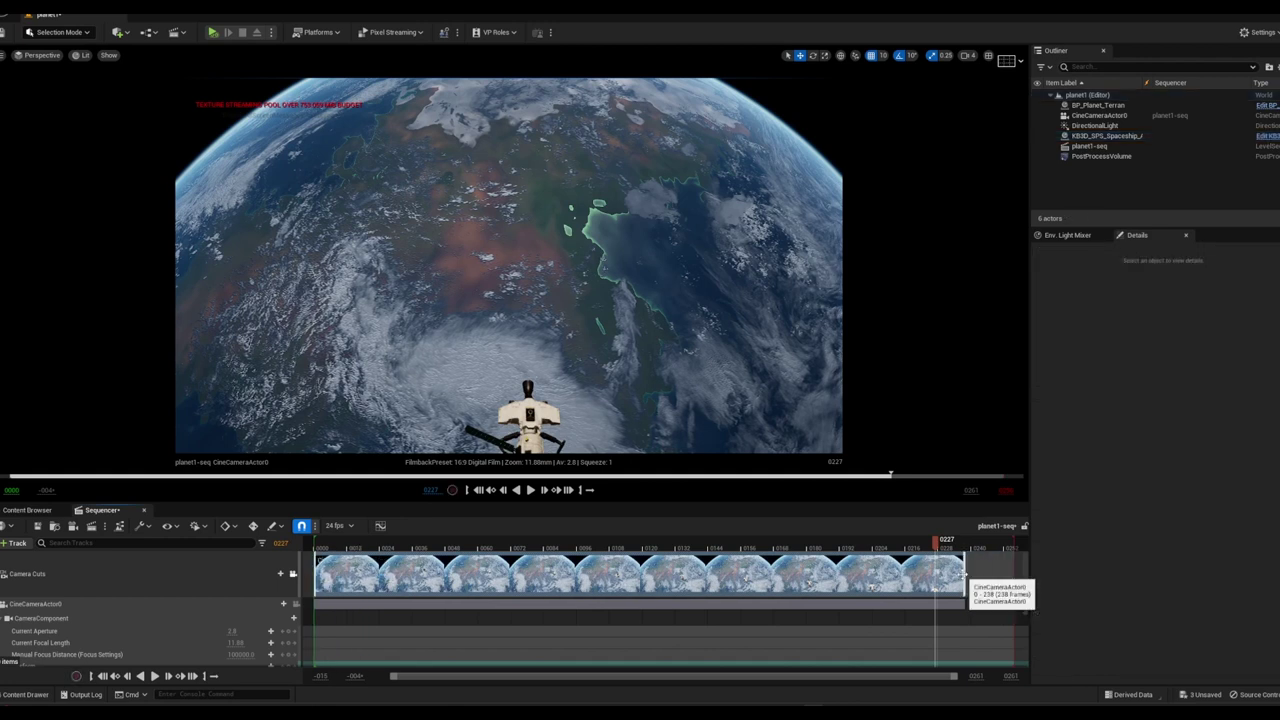
click(966, 573)
drag(966, 573, 1003, 589)
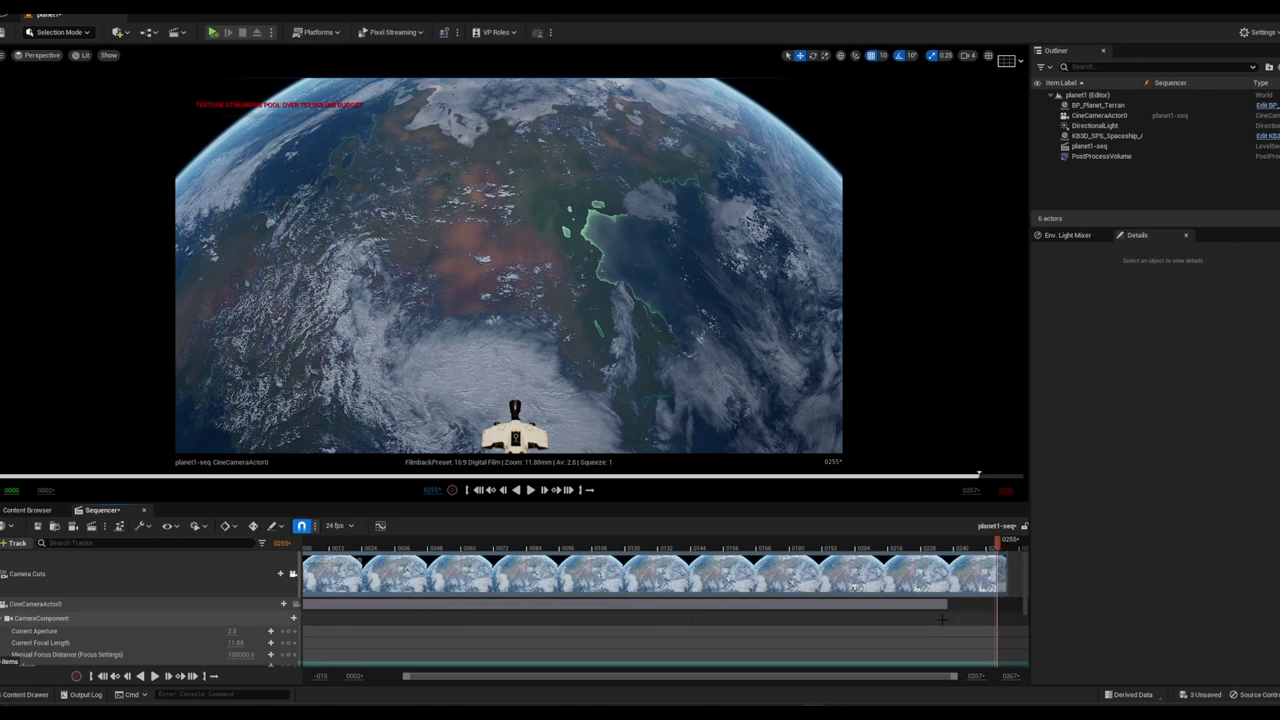
drag(945, 604, 1008, 606)
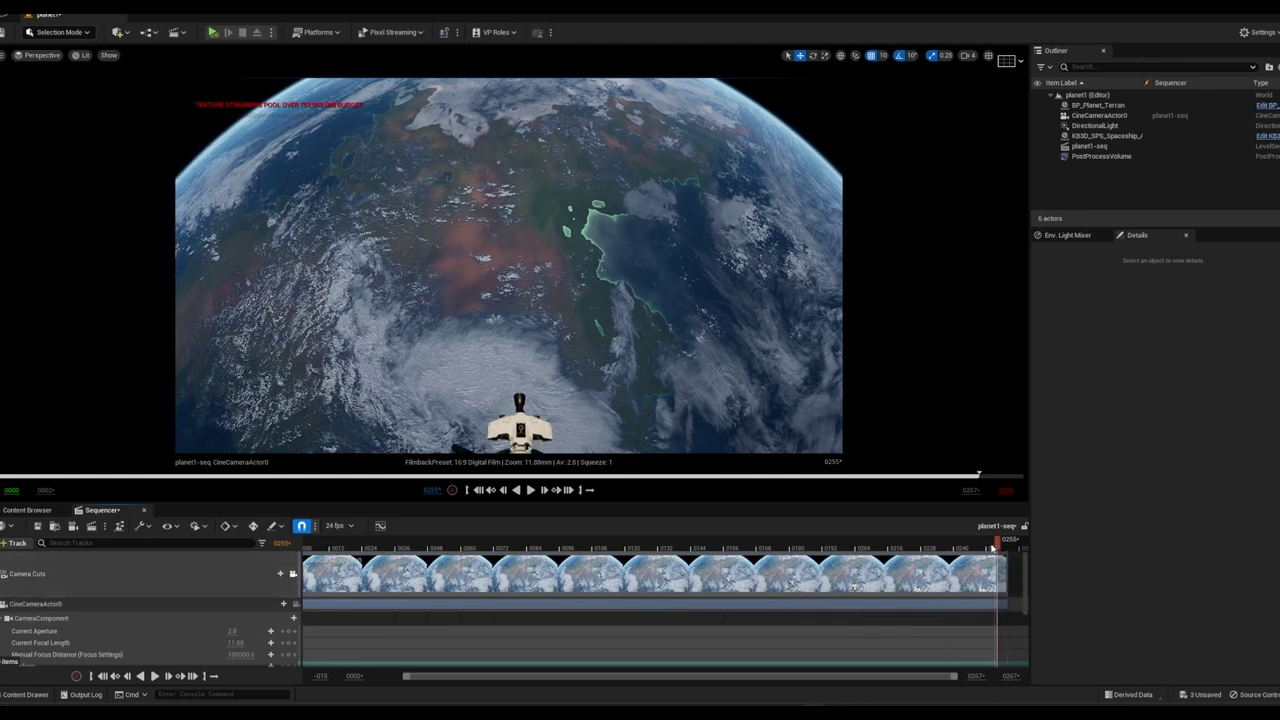
scroll(946, 632, down, 3)
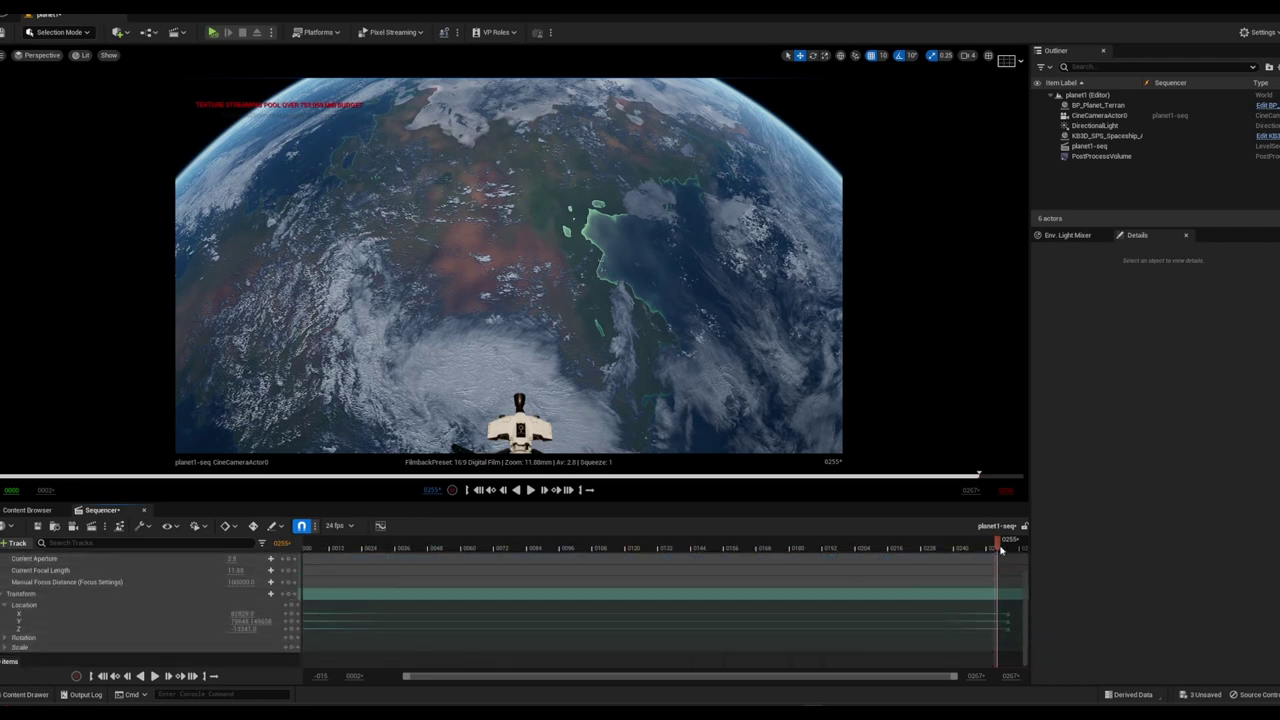
Key the camera's Transform Location at frame 0260 and review the last frames
mouse_move(1001, 550)
mouse_down()
mouse_move(889, 562)
mouse_move(1011, 562)
mouse_up()
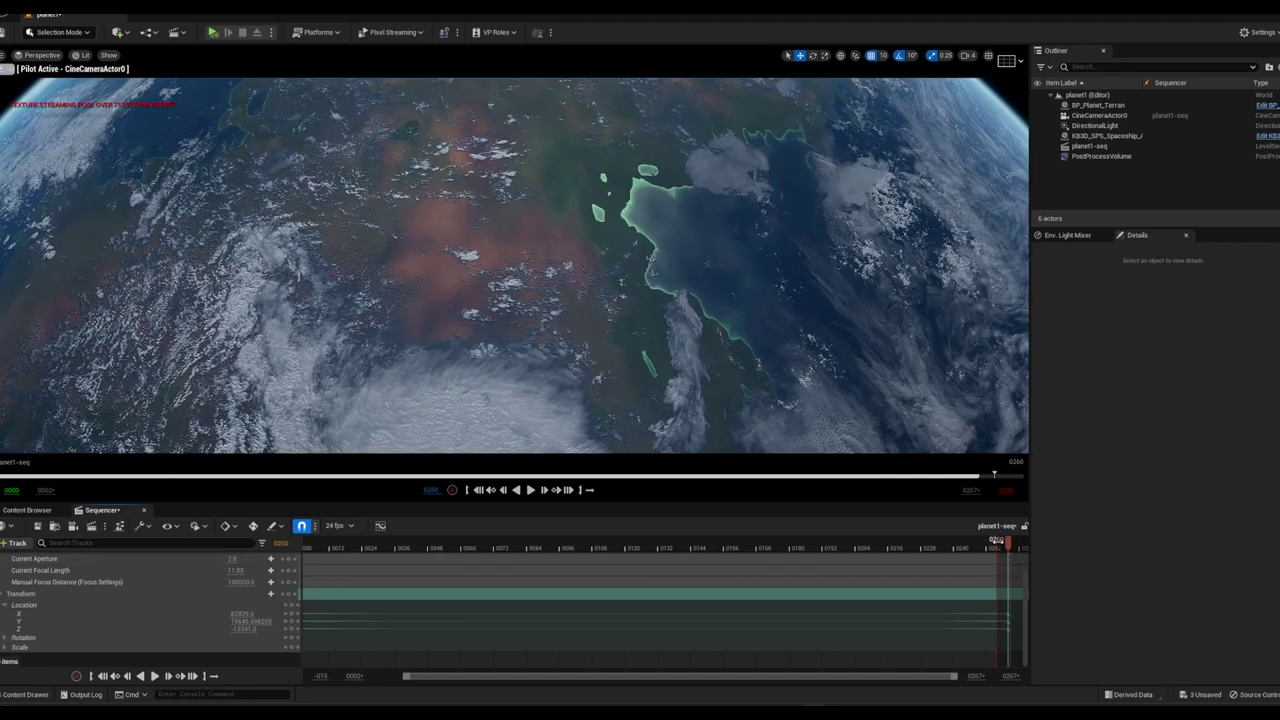
key(s)
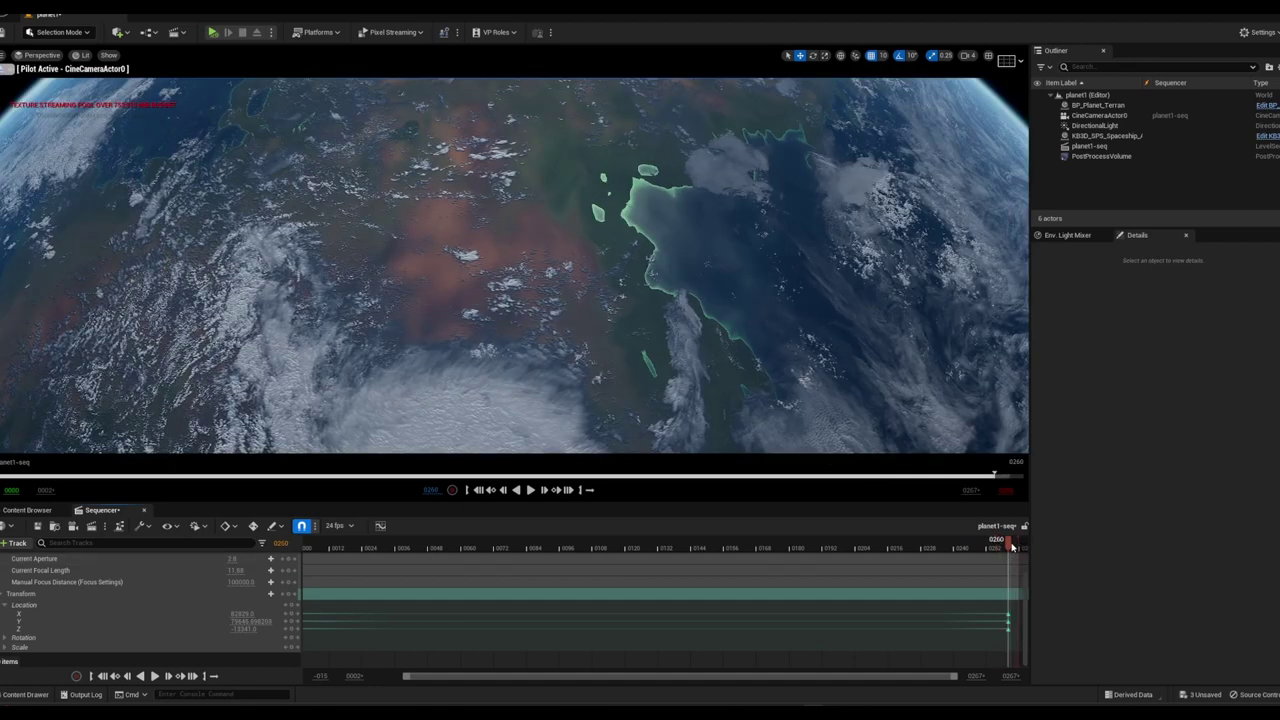
mouse_move(1002, 548)
mouse_down()
mouse_move(1019, 555)
mouse_move(986, 548)
mouse_up()
drag(998, 605, 1013, 630)
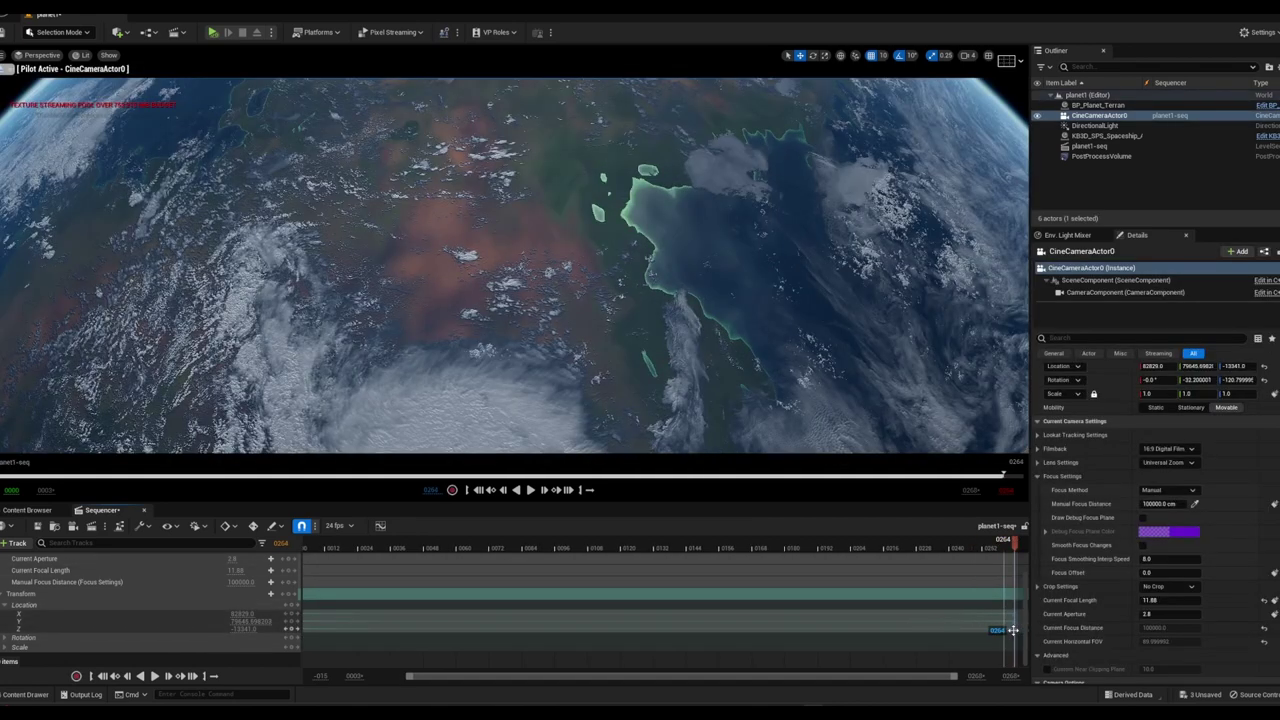
mouse_move(1015, 545)
mouse_down()
mouse_move(694, 548)
mouse_move(986, 566)
mouse_move(966, 566)
mouse_up()
Extend the camera cut to span frames 0–264 and play the sequence to check it
scroll(972, 566, up, 3)
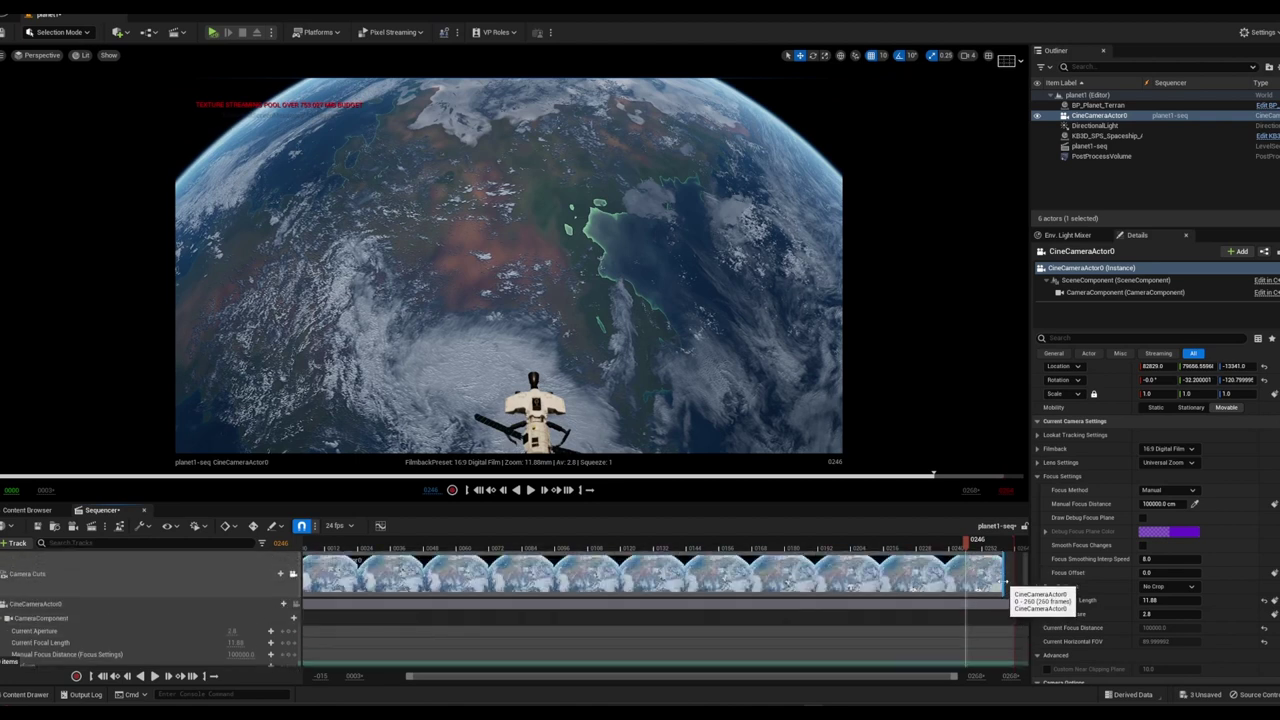
mouse_move(1003, 583)
mouse_down()
mouse_move(1017, 581)
mouse_move(697, 575)
mouse_move(758, 589)
mouse_move(1004, 591)
mouse_up()
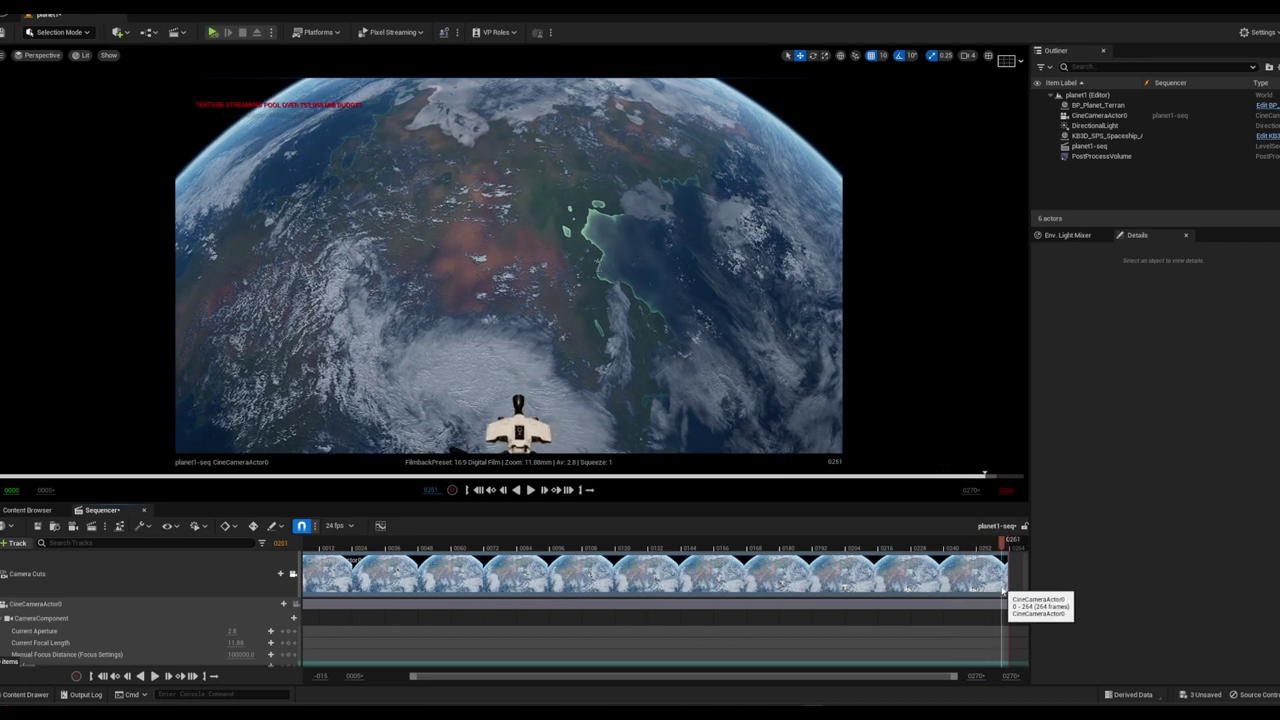
drag(1004, 591, 543, 597)
key(space)
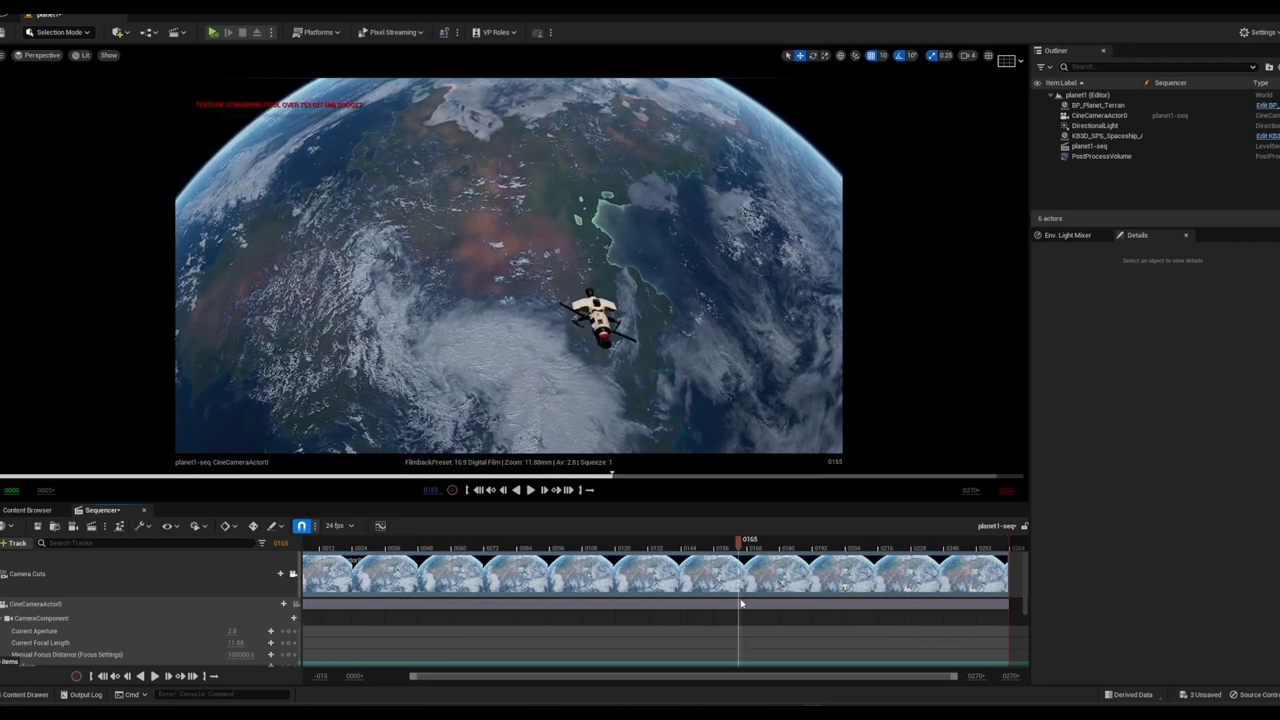
scroll(740, 598, down, 3)
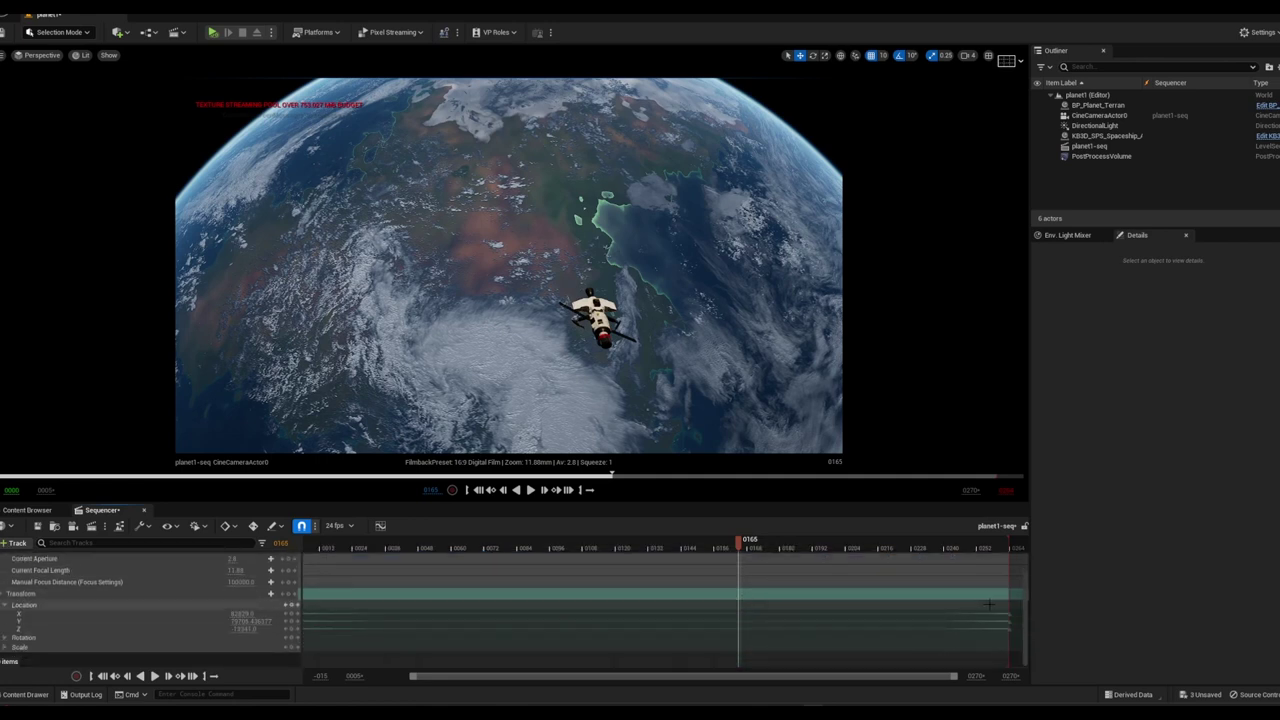
Move the camera's Location keys and lower the end Location Y to about 77079, framing Earth's limb
mouse_move(983, 606)
mouse_down()
mouse_move(993, 636)
mouse_move(694, 645)
mouse_up()
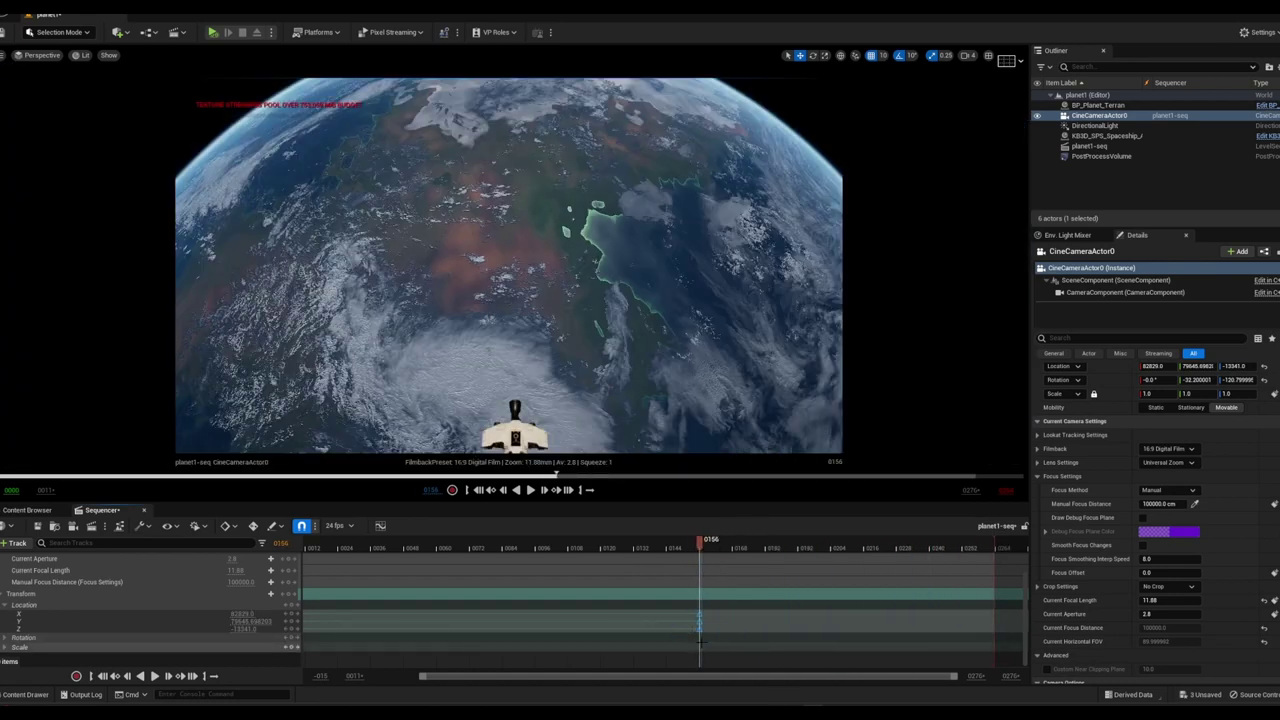
drag(700, 545, 999, 556)
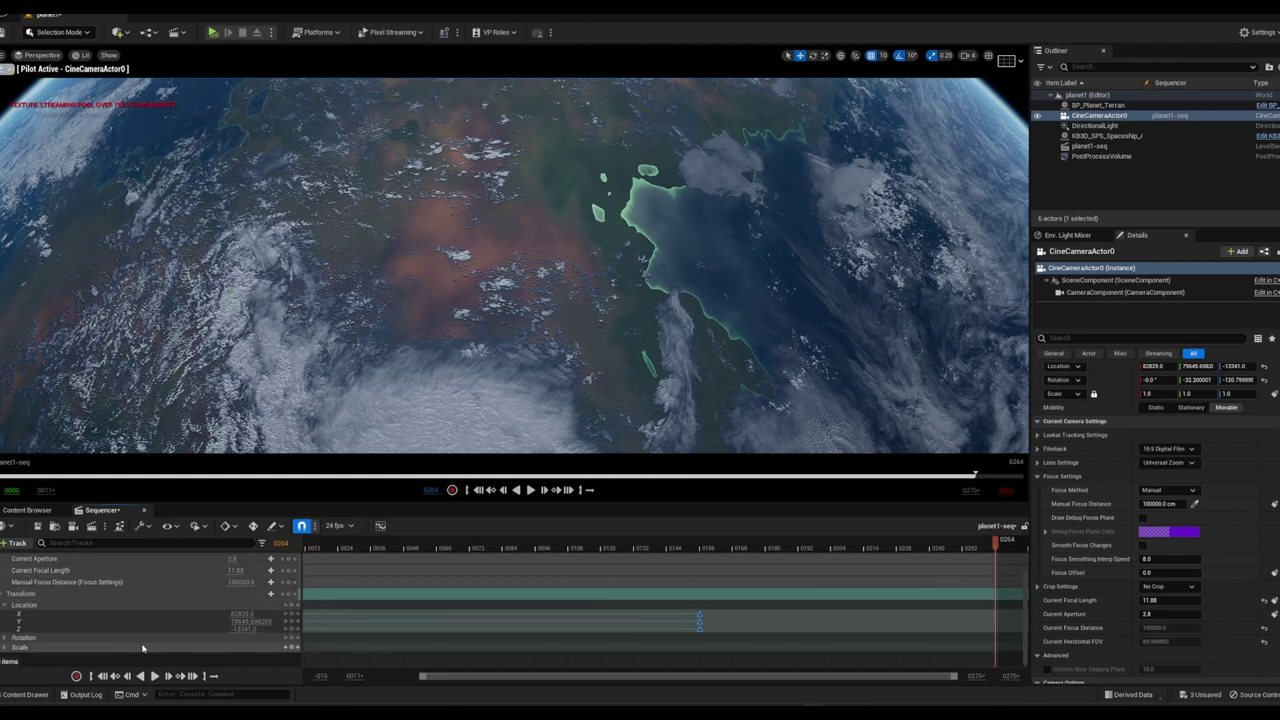
mouse_move(240, 621)
mouse_down()
mouse_move(262, 621)
mouse_move(240, 621)
mouse_up()
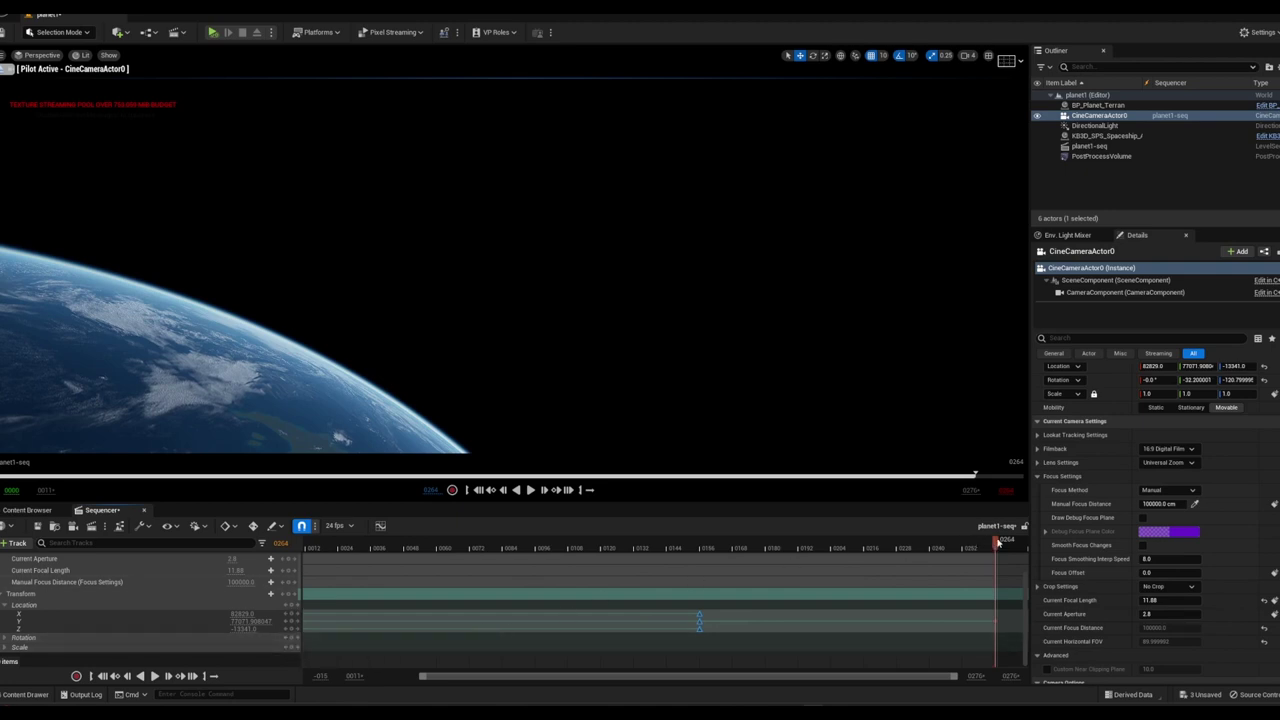
Scrub and play the sequence to preview the camera move, then show the Content Browser's folders
drag(997, 543, 612, 546)
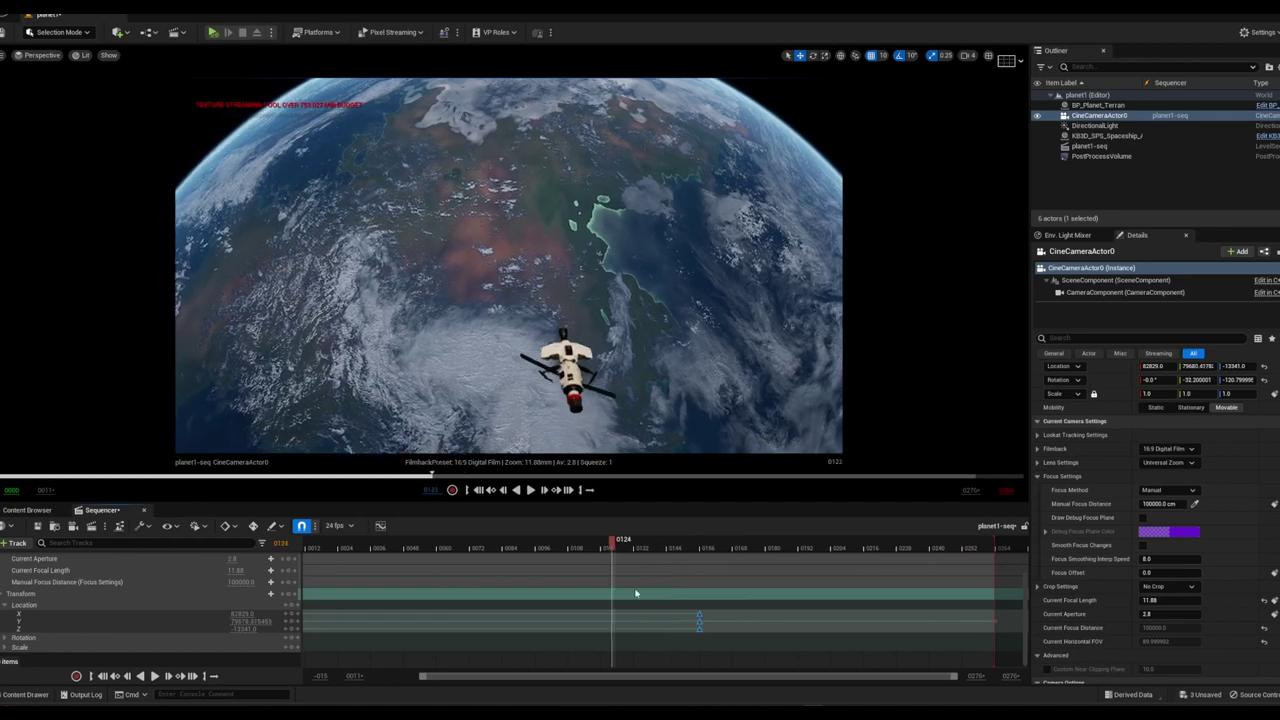
mouse_move(635, 594)
mouse_down()
mouse_move(888, 567)
mouse_move(440, 571)
mouse_up()
key(space)
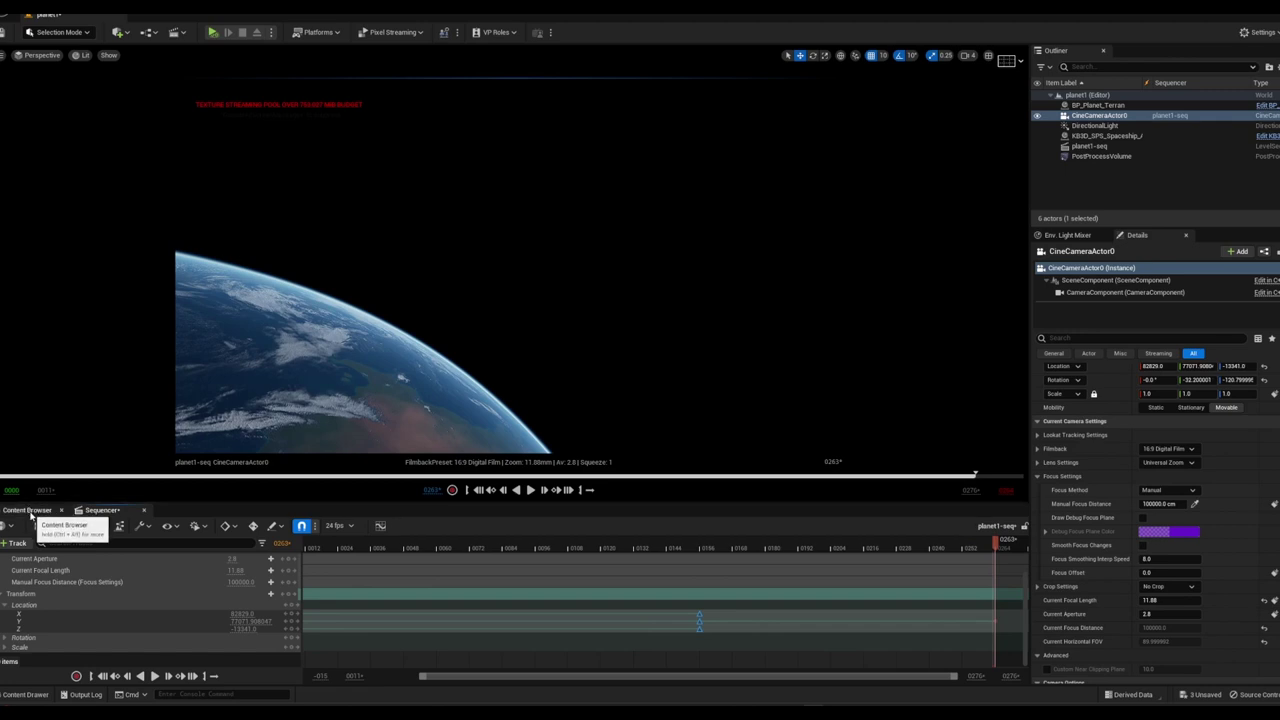
click(31, 511)
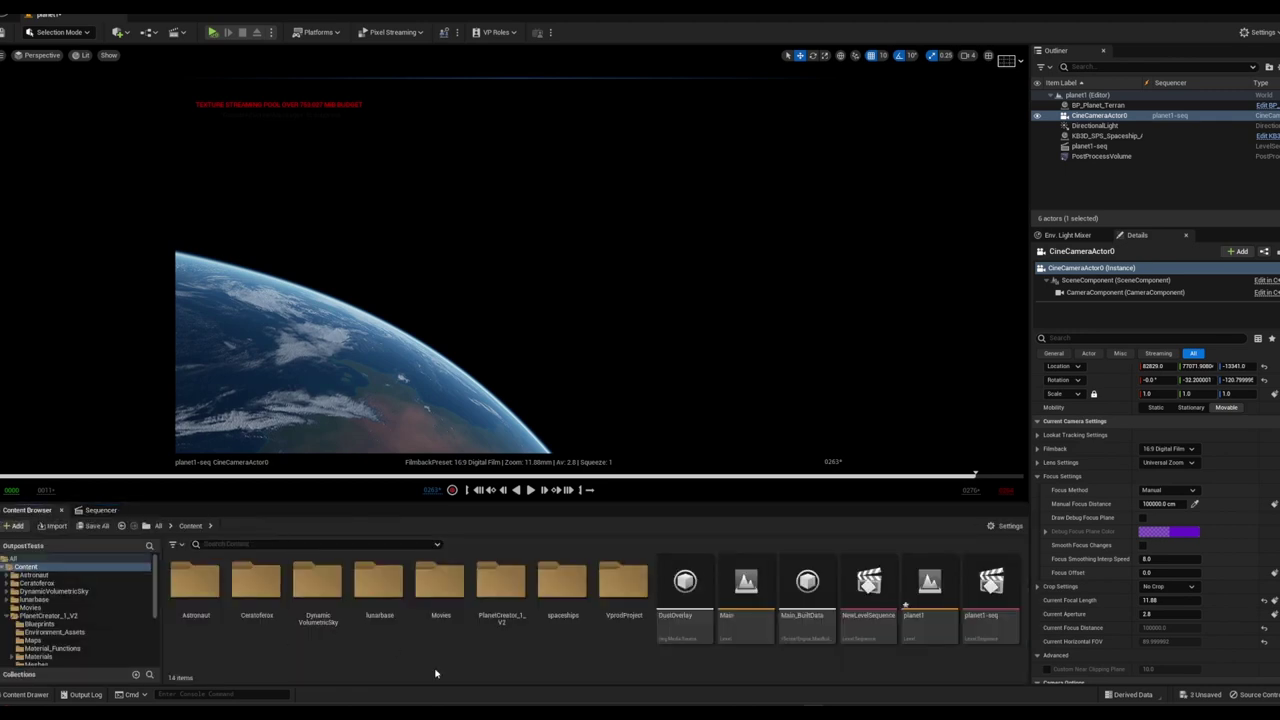
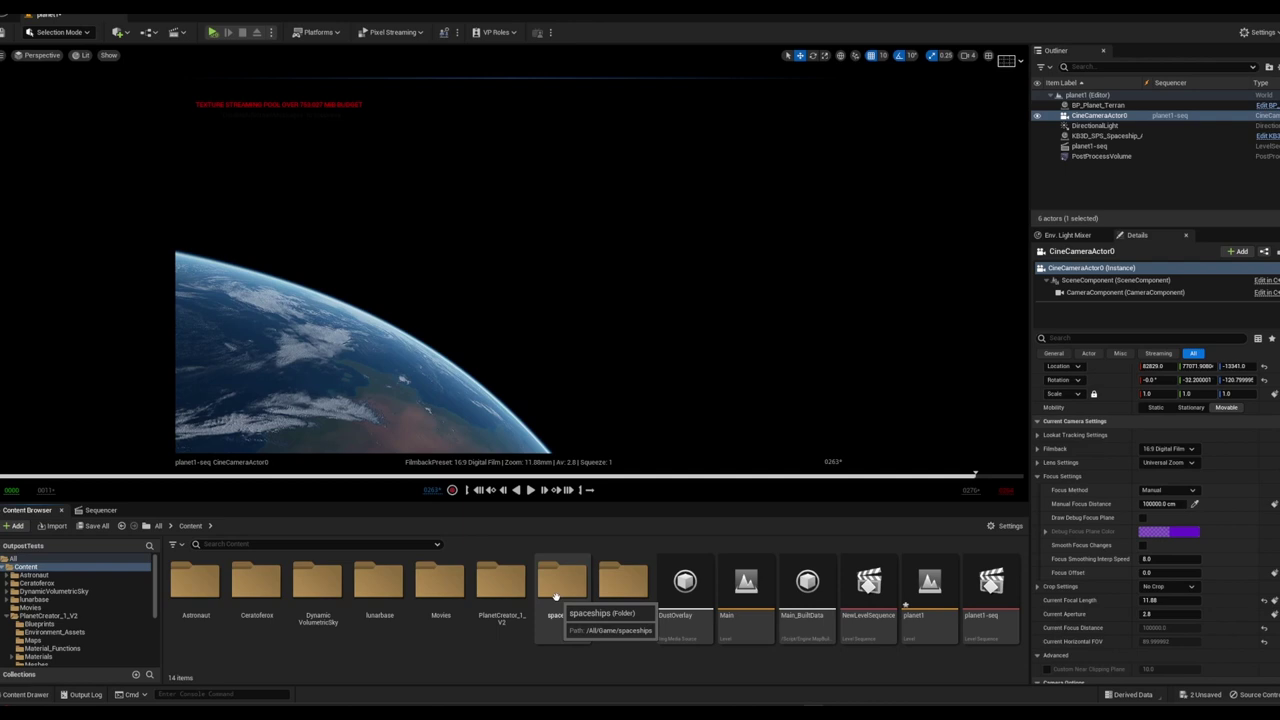
Open the spaceships folder in the Content Browser and drop down the Quick Add list
double_click(556, 597)
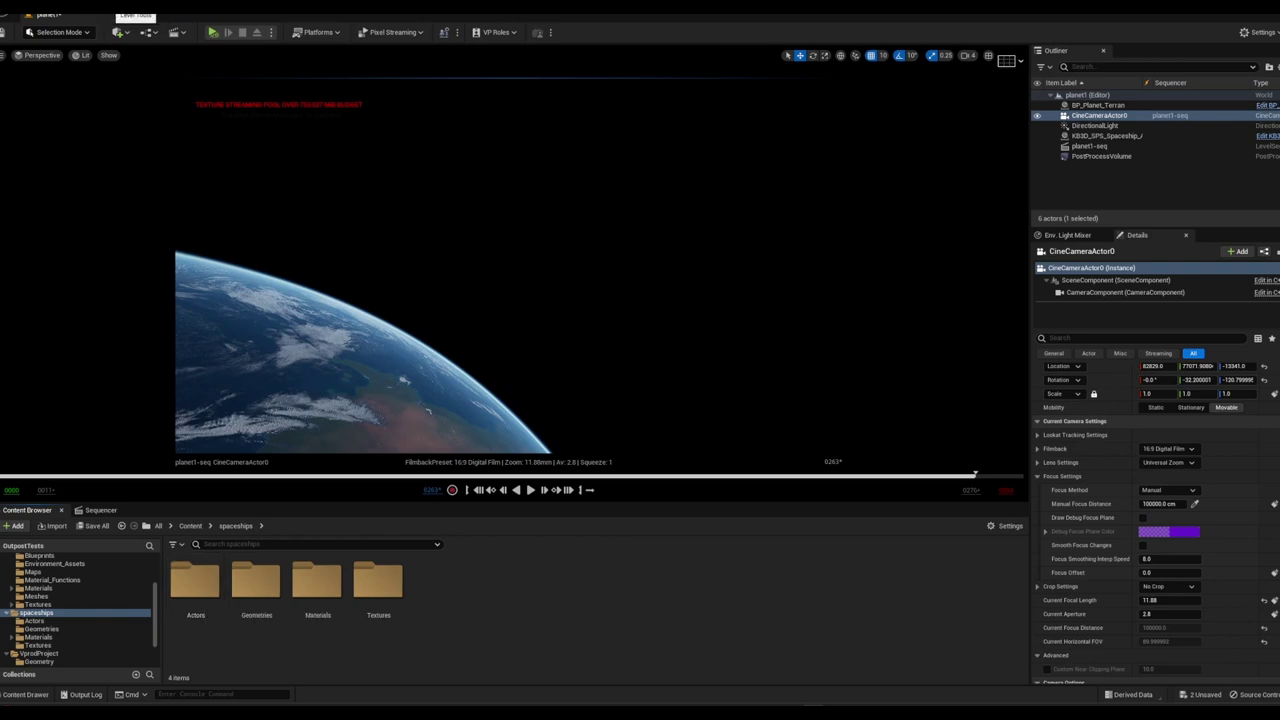
click(118, 10)
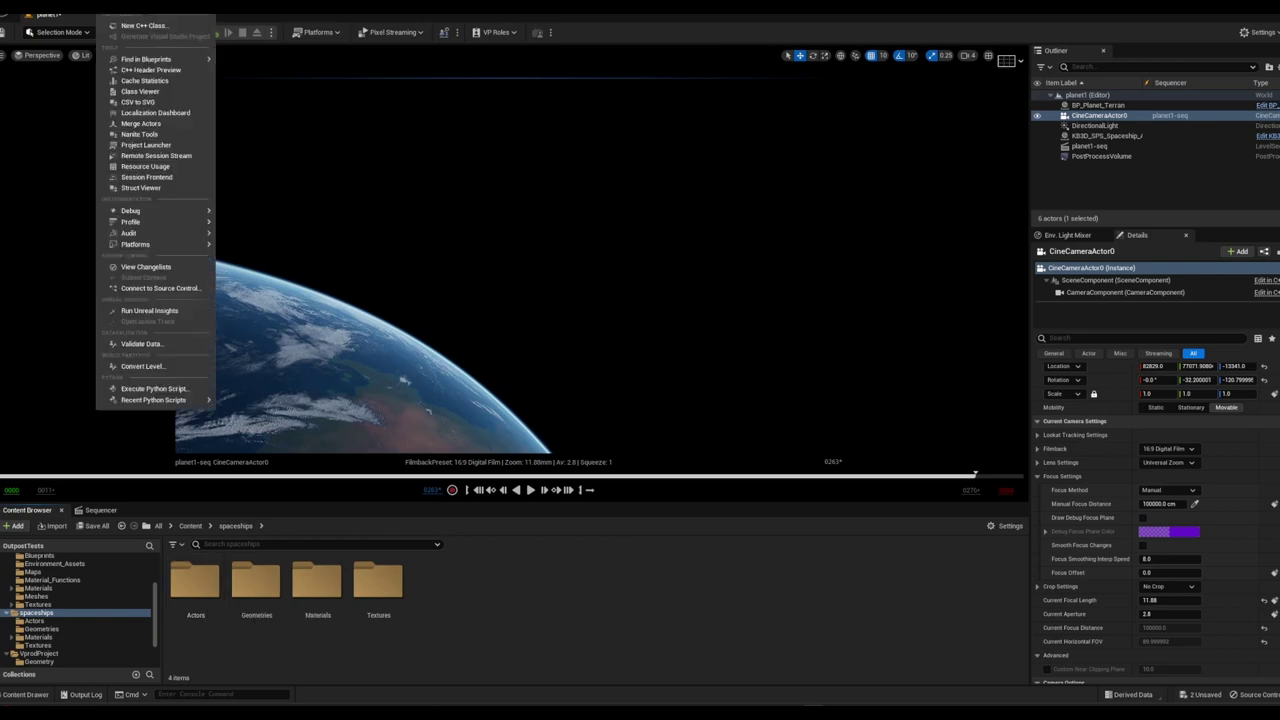
mouse_move(80, 10)
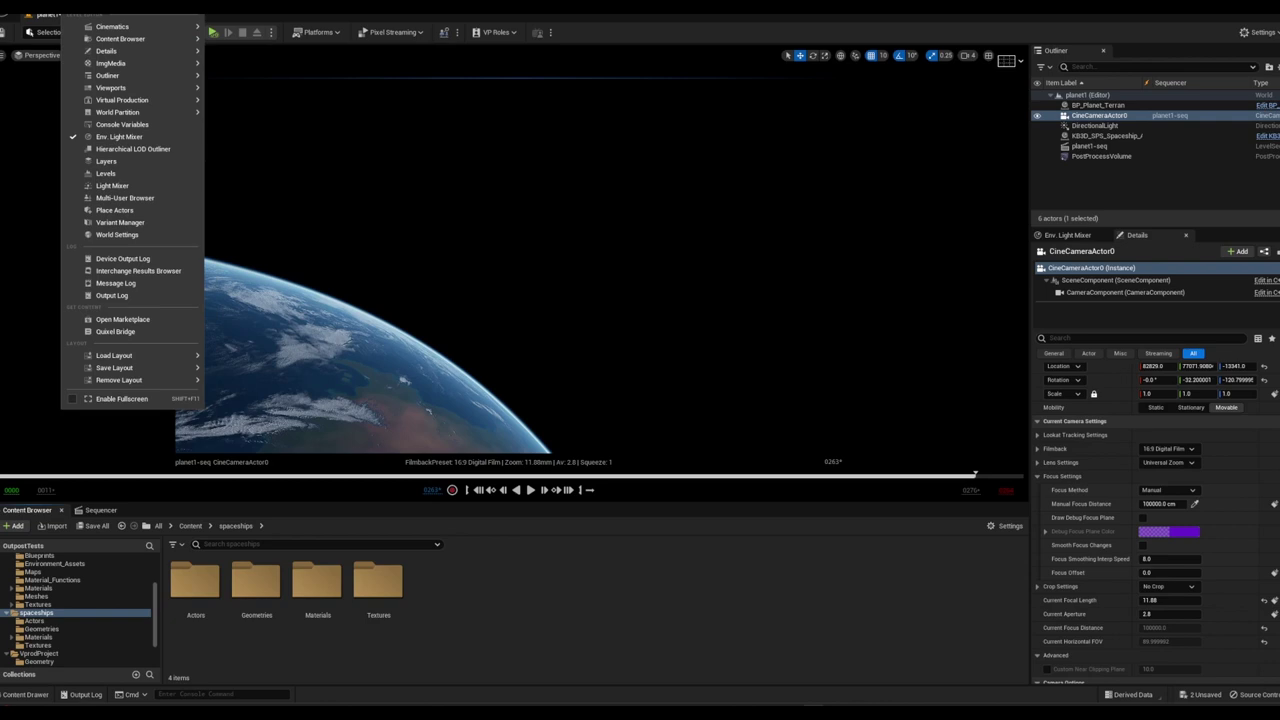
key(Escape)
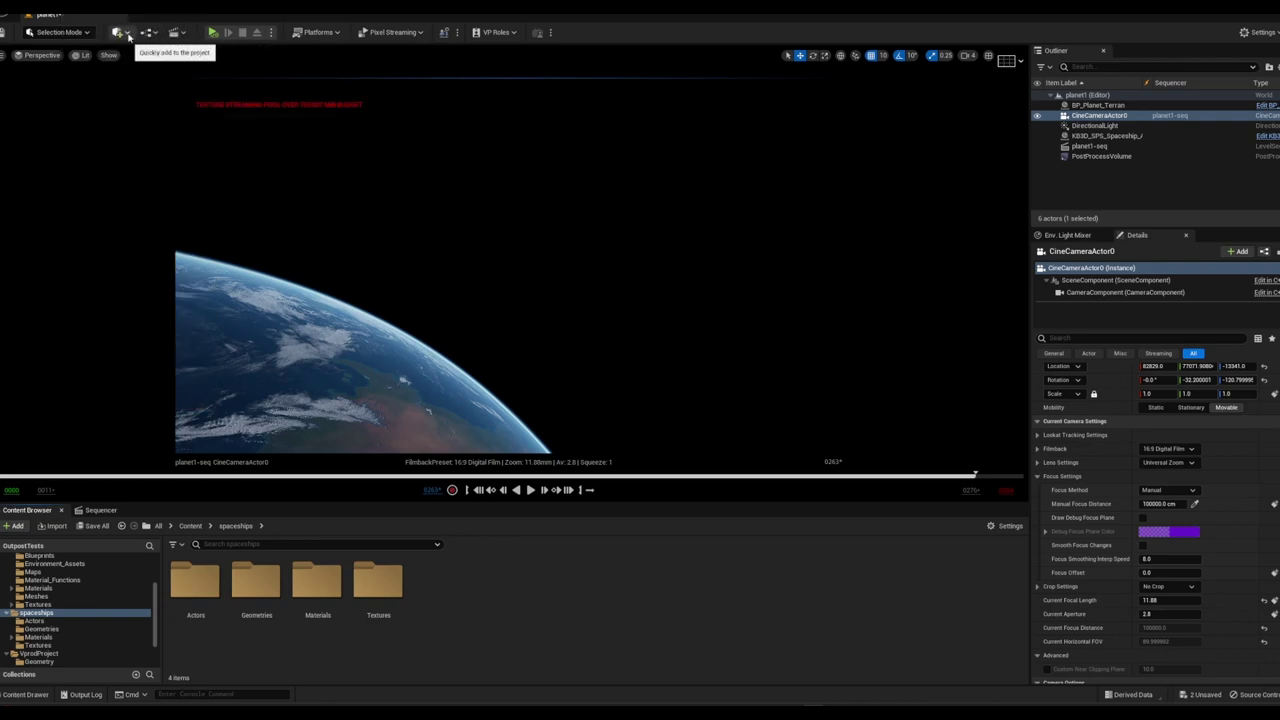
click(126, 34)
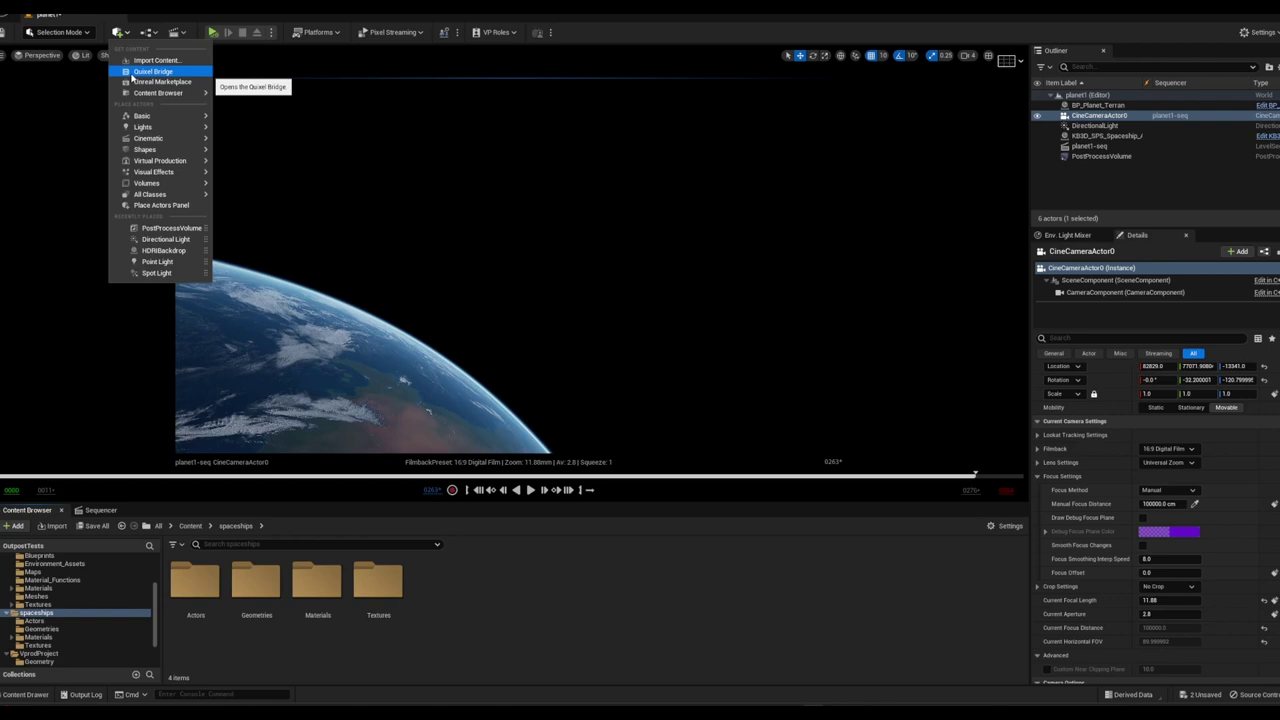
Launch Quixel Bridge from Quick Add, allow it through the firewall, and scroll its Home page
click(131, 76)
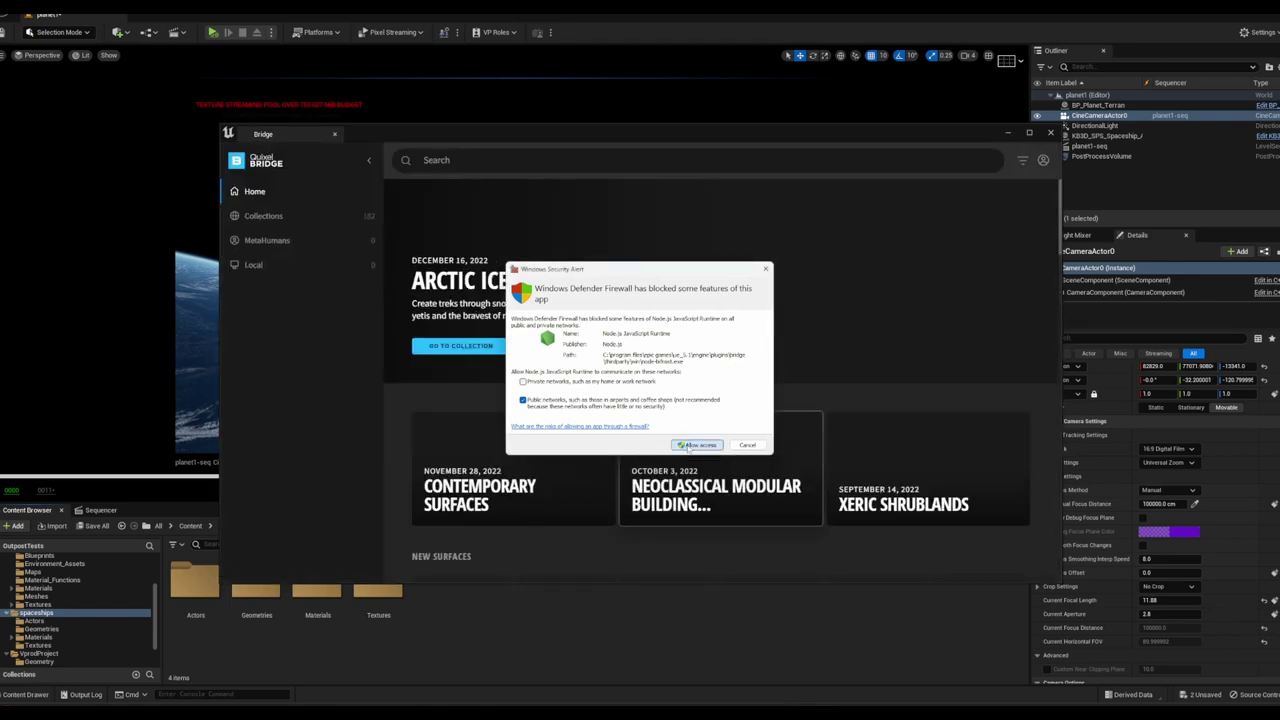
click(682, 446)
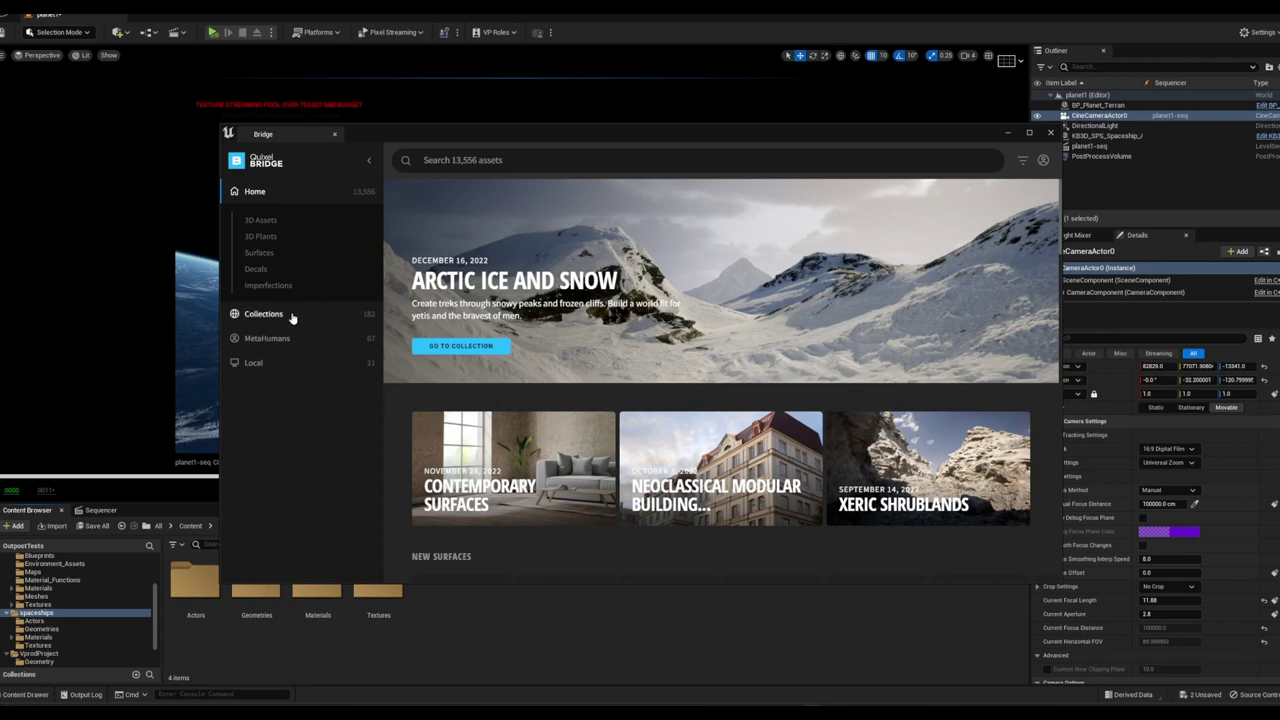
scroll(608, 318, down, 2)
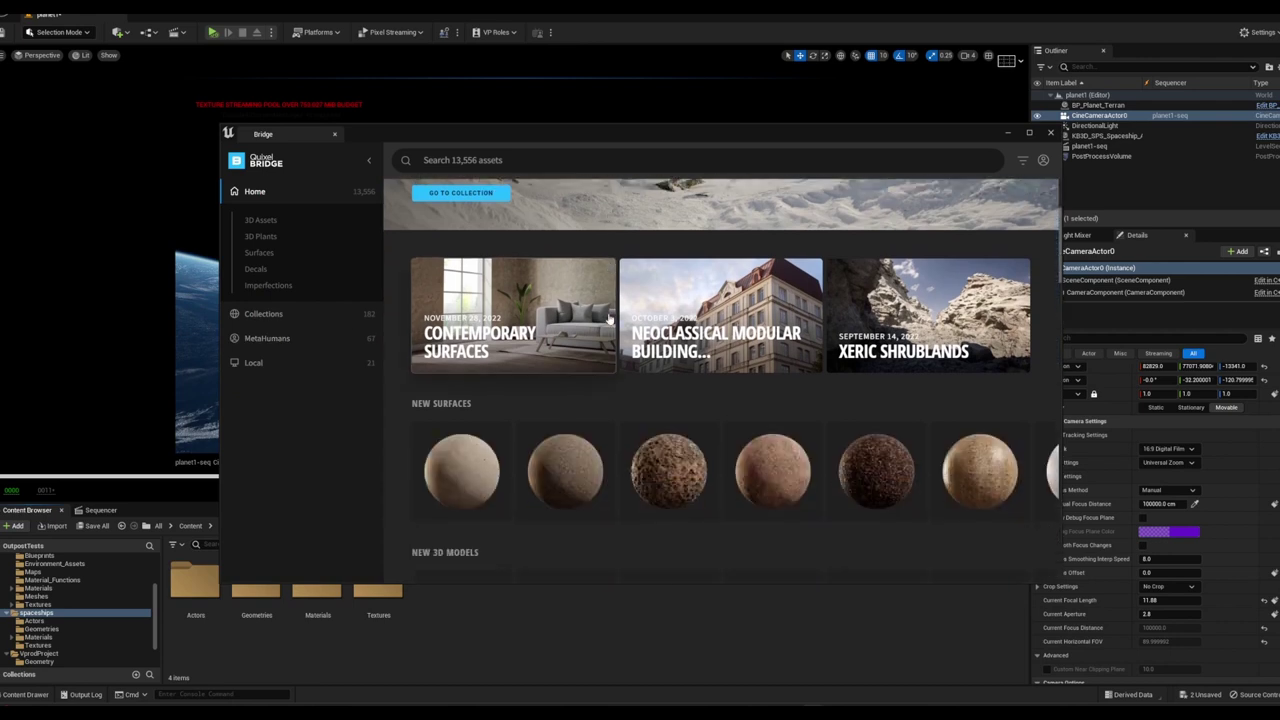
scroll(608, 318, down, 2)
scroll(608, 318, down, 1)
scroll(608, 318, down, 2)
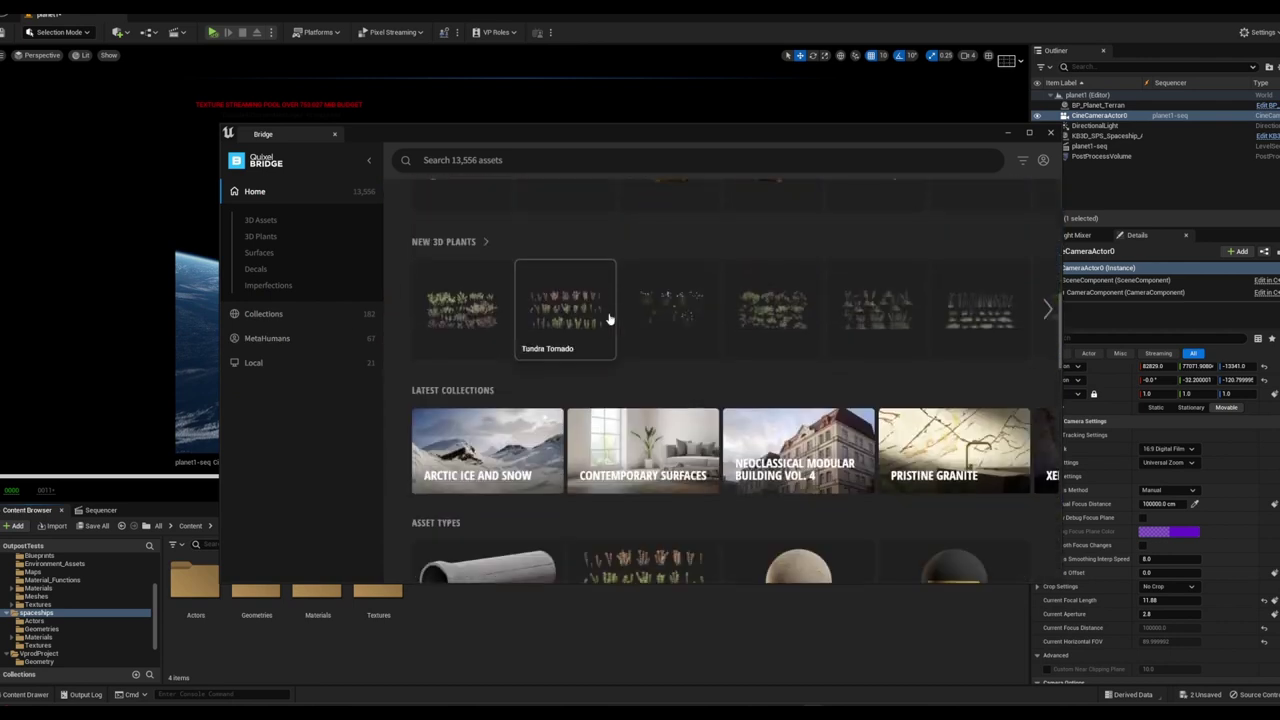
scroll(608, 318, up, 2)
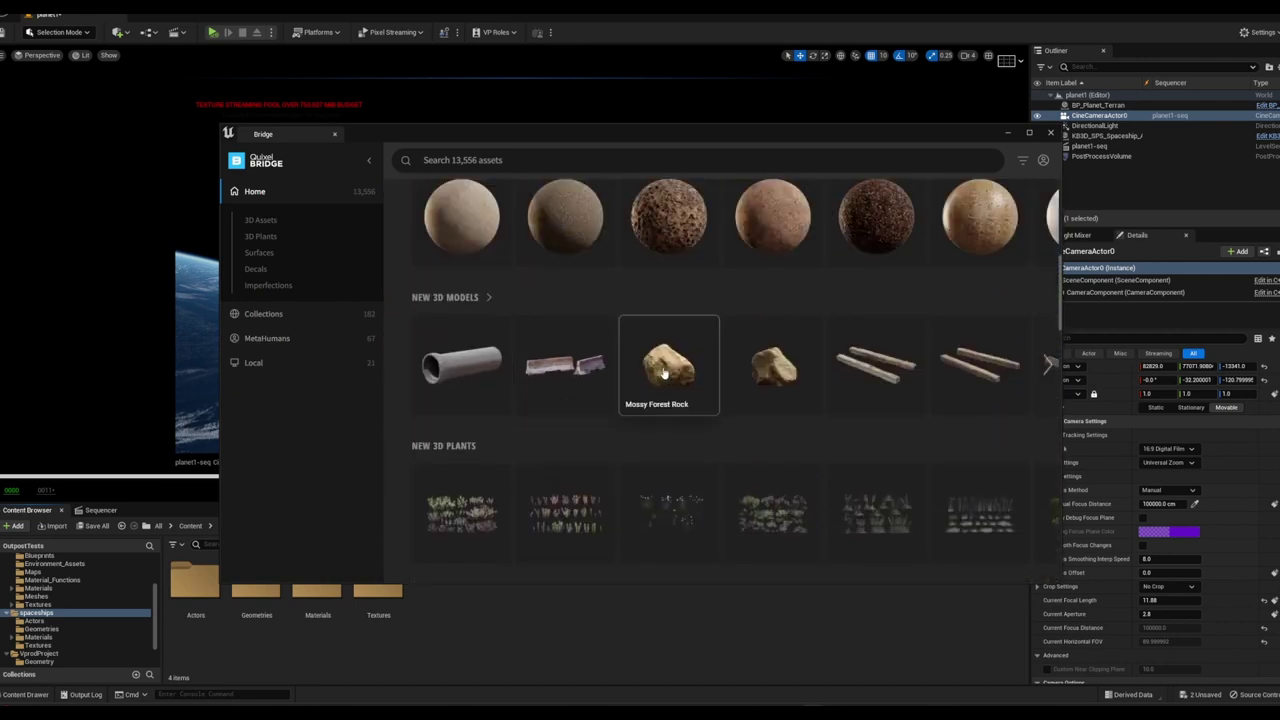
scroll(775, 366, down, 2)
scroll(775, 366, down, 3)
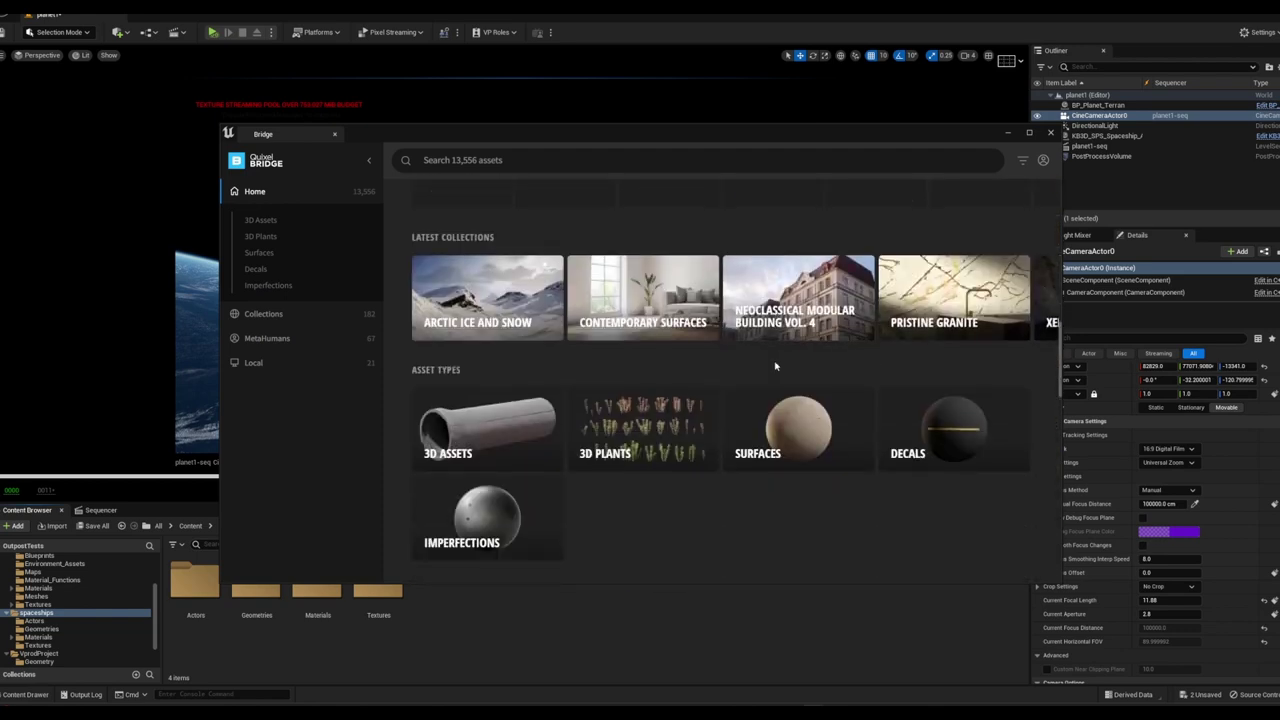
scroll(775, 366, up, 3)
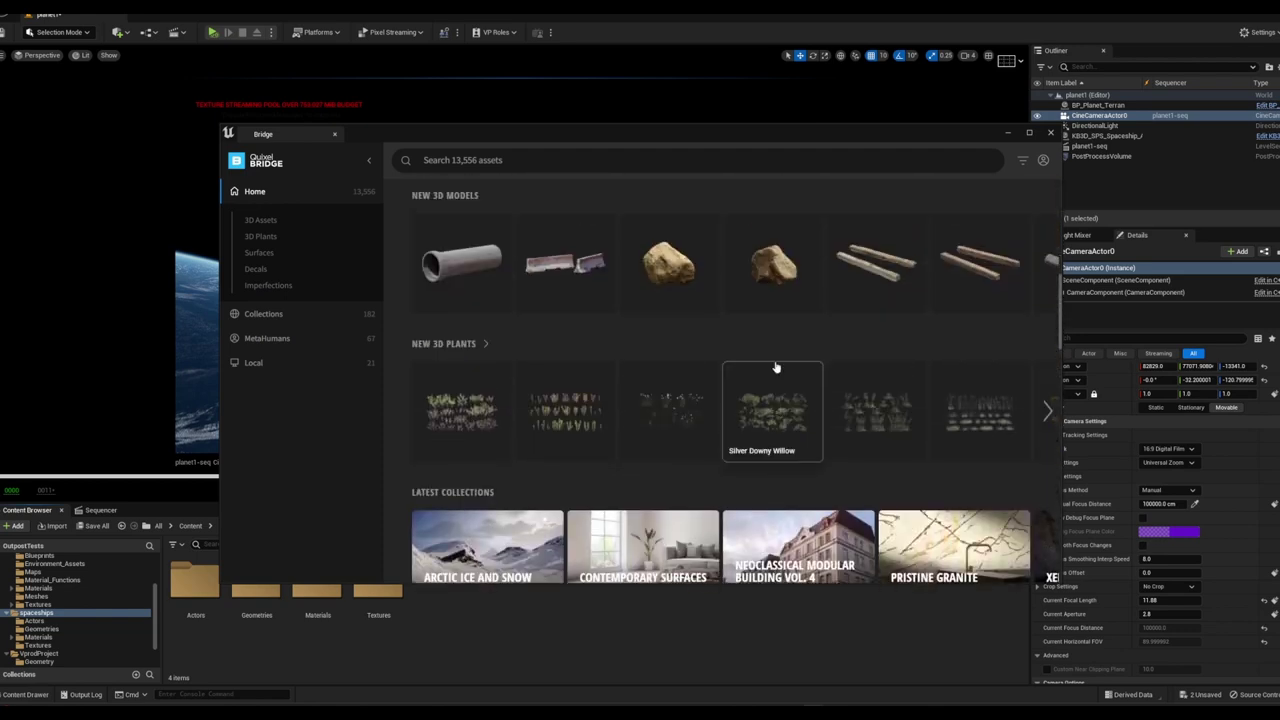
scroll(775, 366, up, 1)
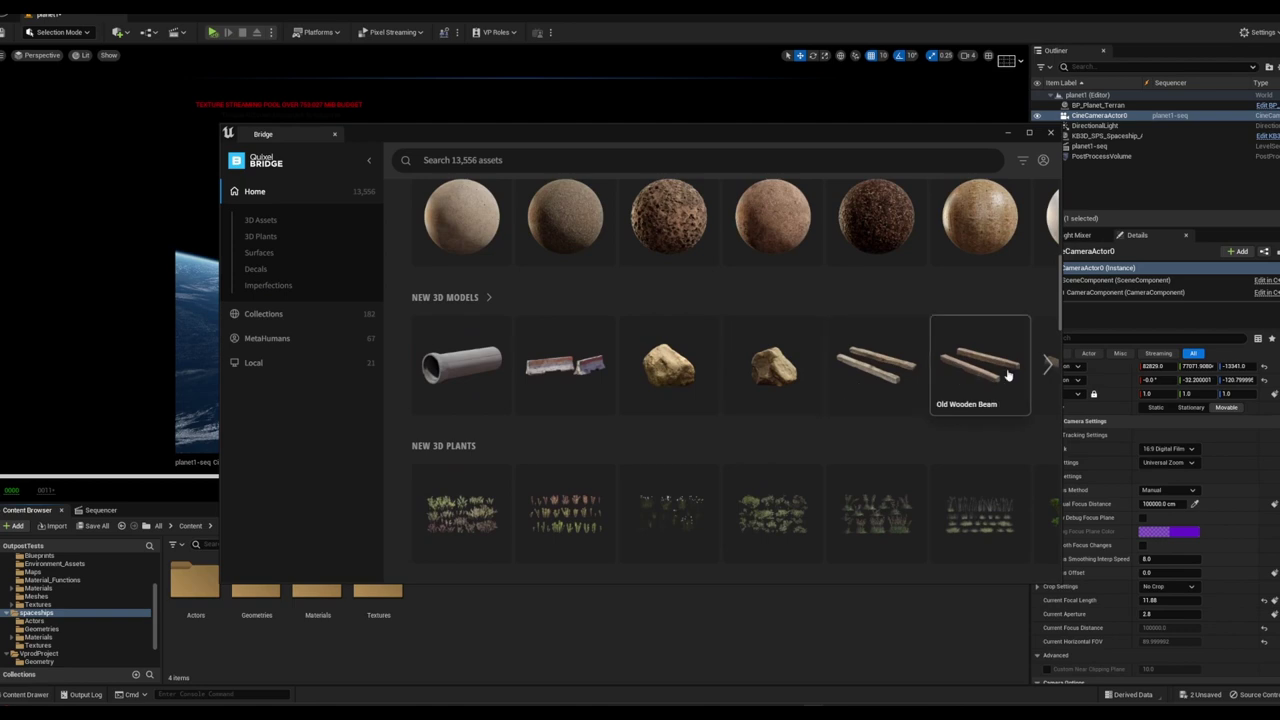
Page through the New 3D Models carousel ten times
click(1044, 365)
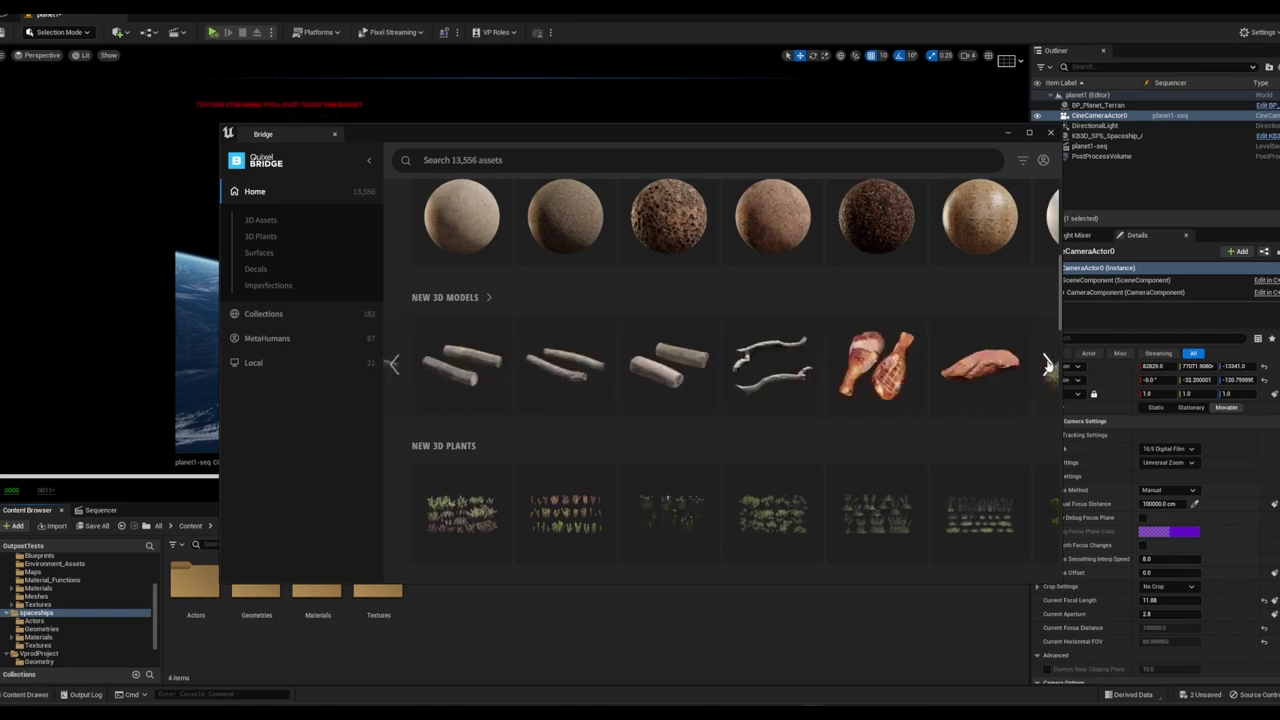
click(1046, 365)
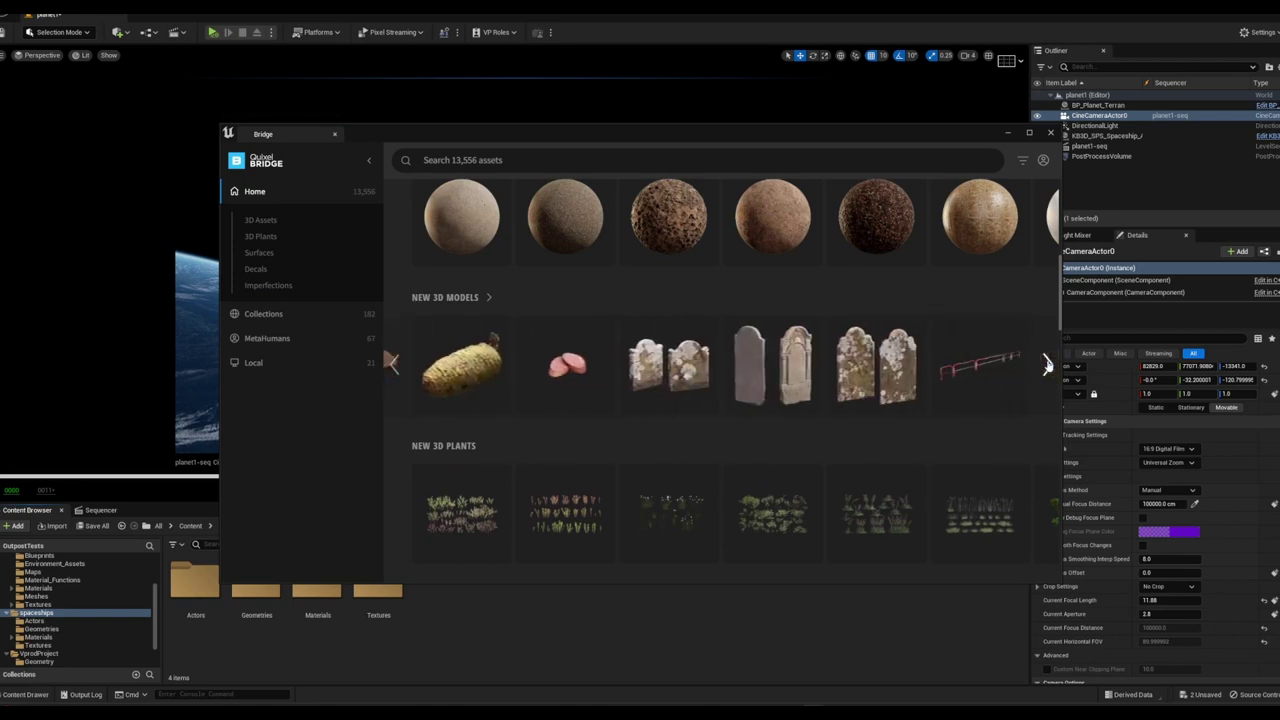
click(1046, 365)
click(1046, 365)
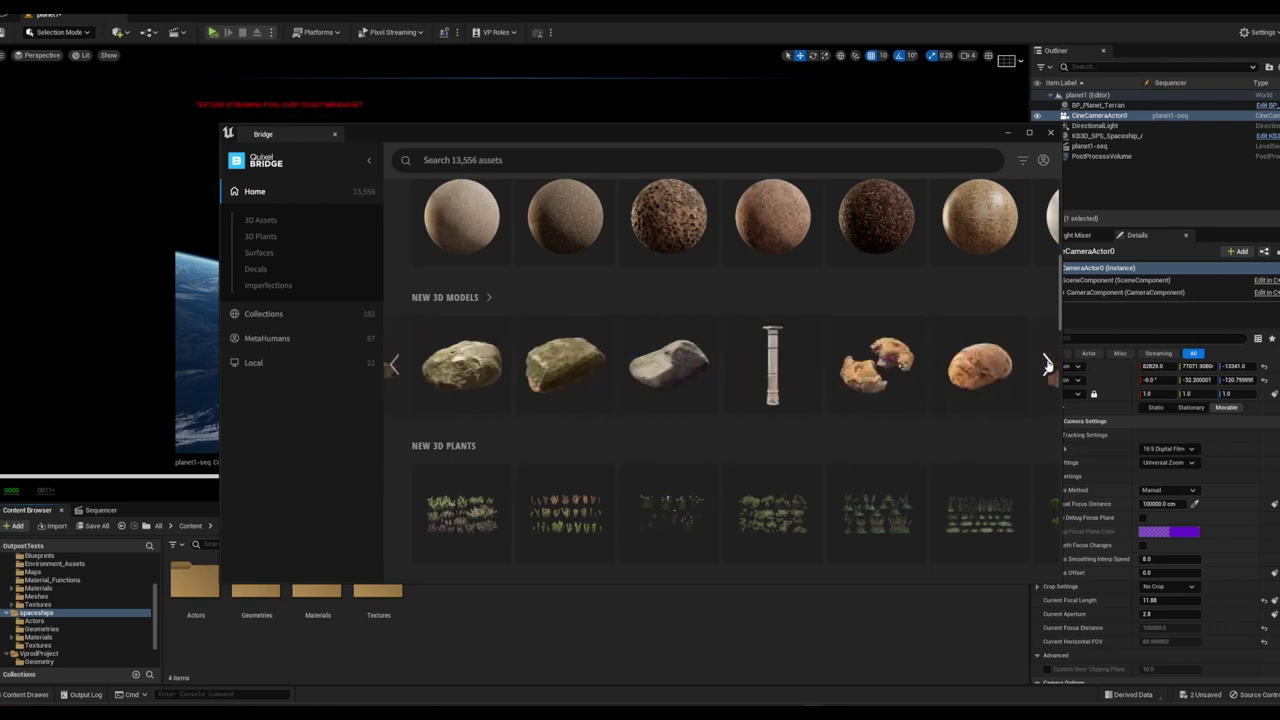
click(1046, 365)
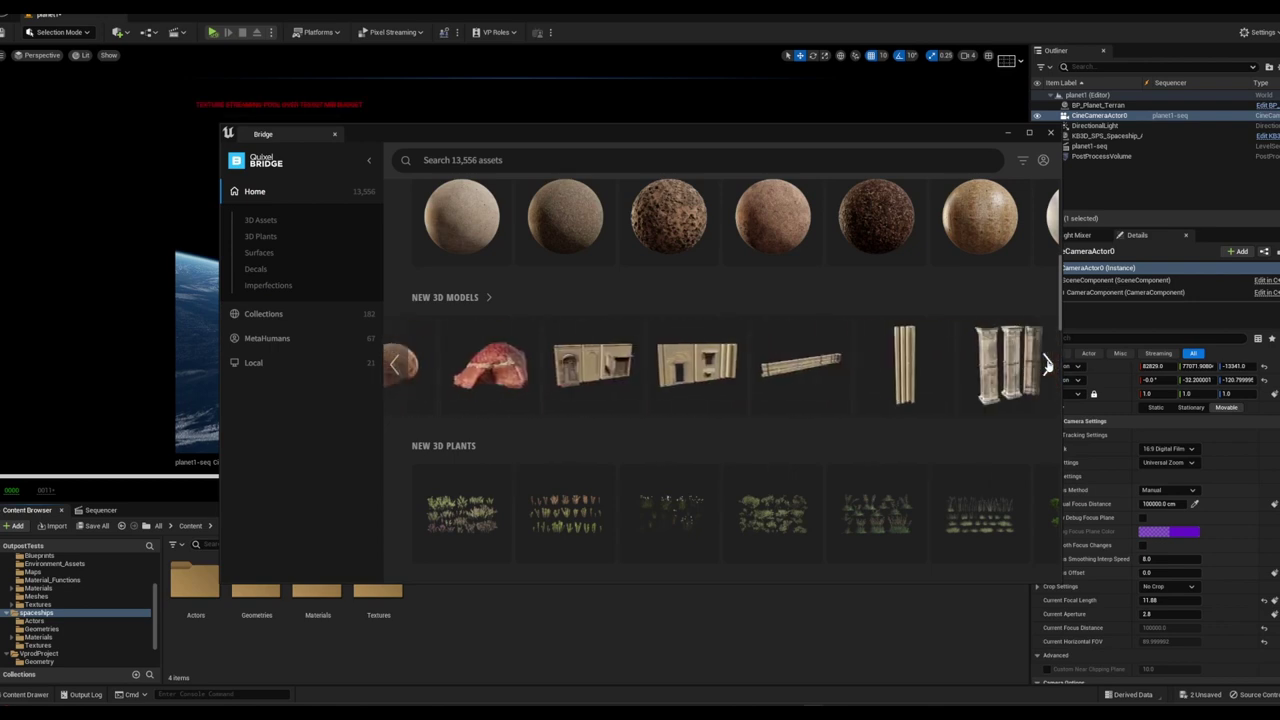
click(1046, 365)
click(1046, 365)
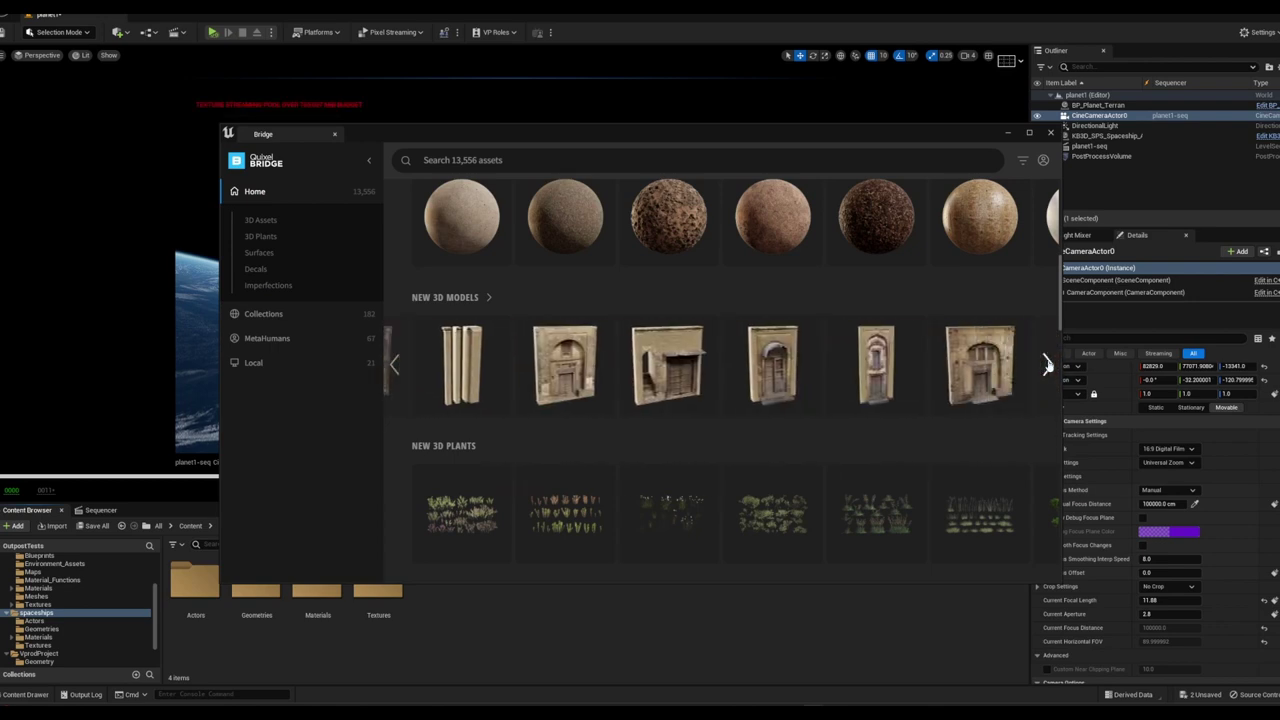
click(1046, 365)
click(1046, 365)
click(1047, 365)
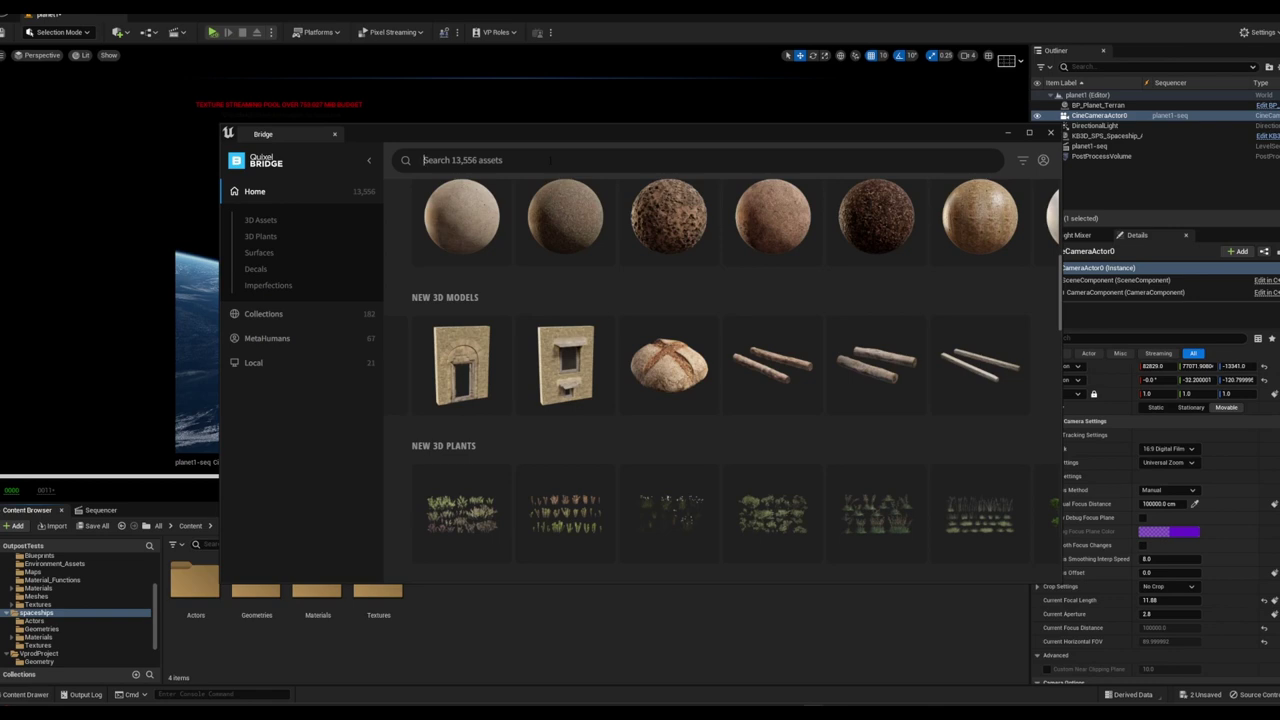
Search for 'rock', filter to 3D Assets › Nature › Rock › Scatter, and scroll the results
text(rock)
key(Return)
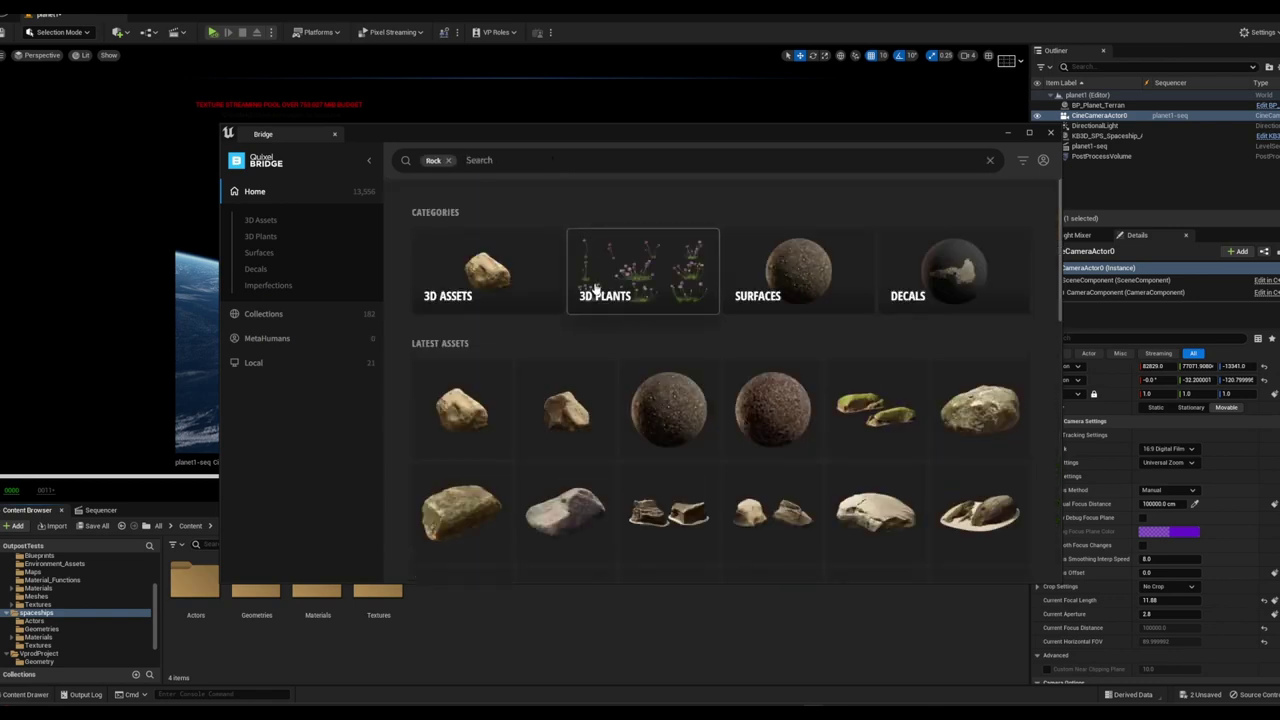
click(508, 284)
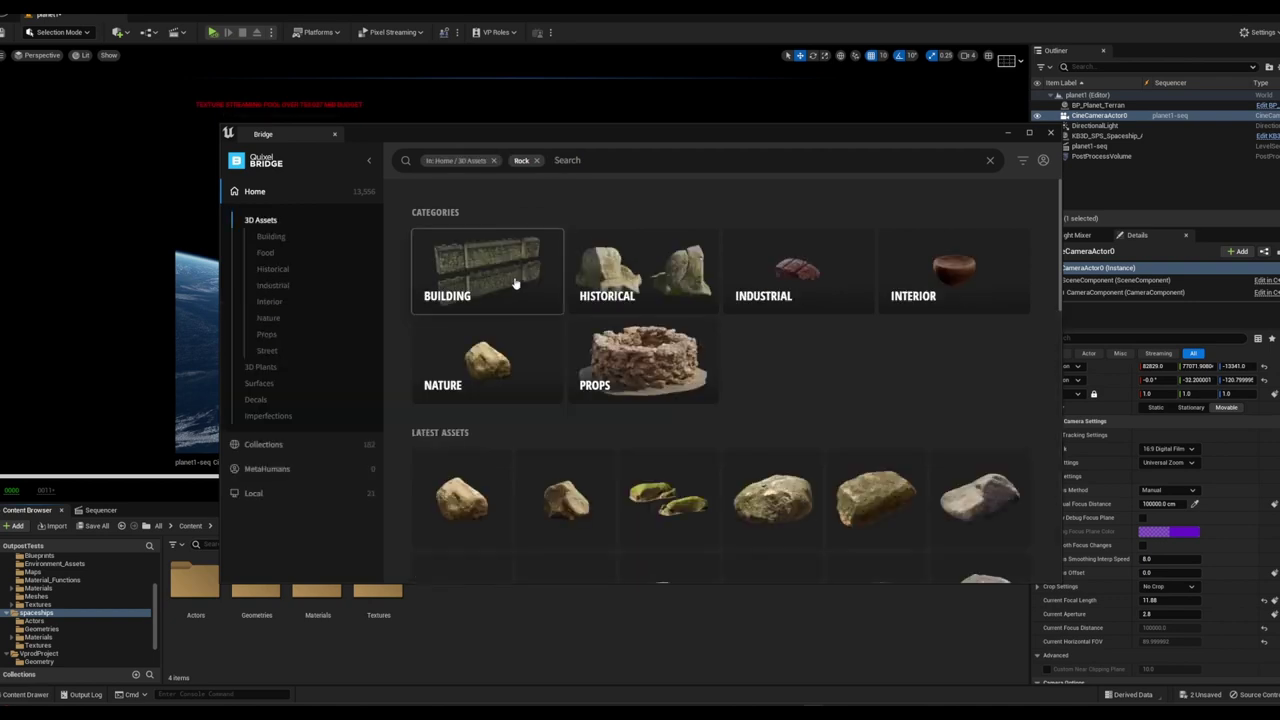
click(481, 362)
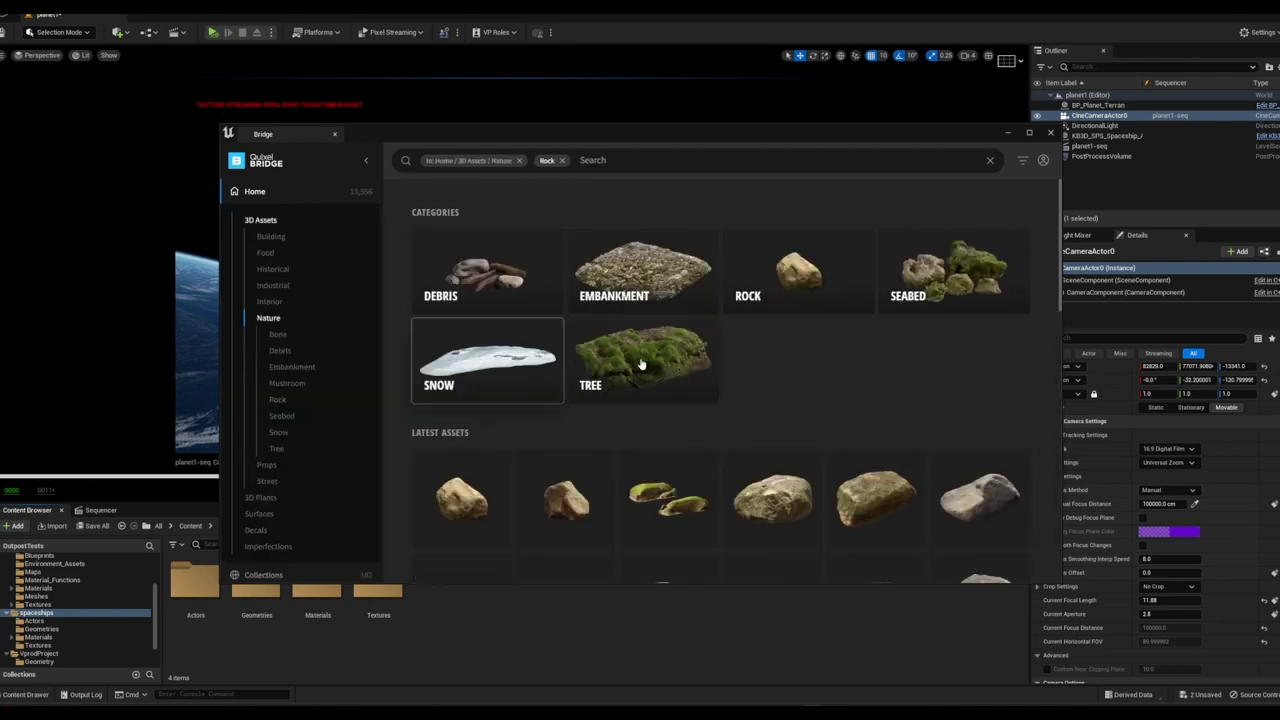
click(781, 274)
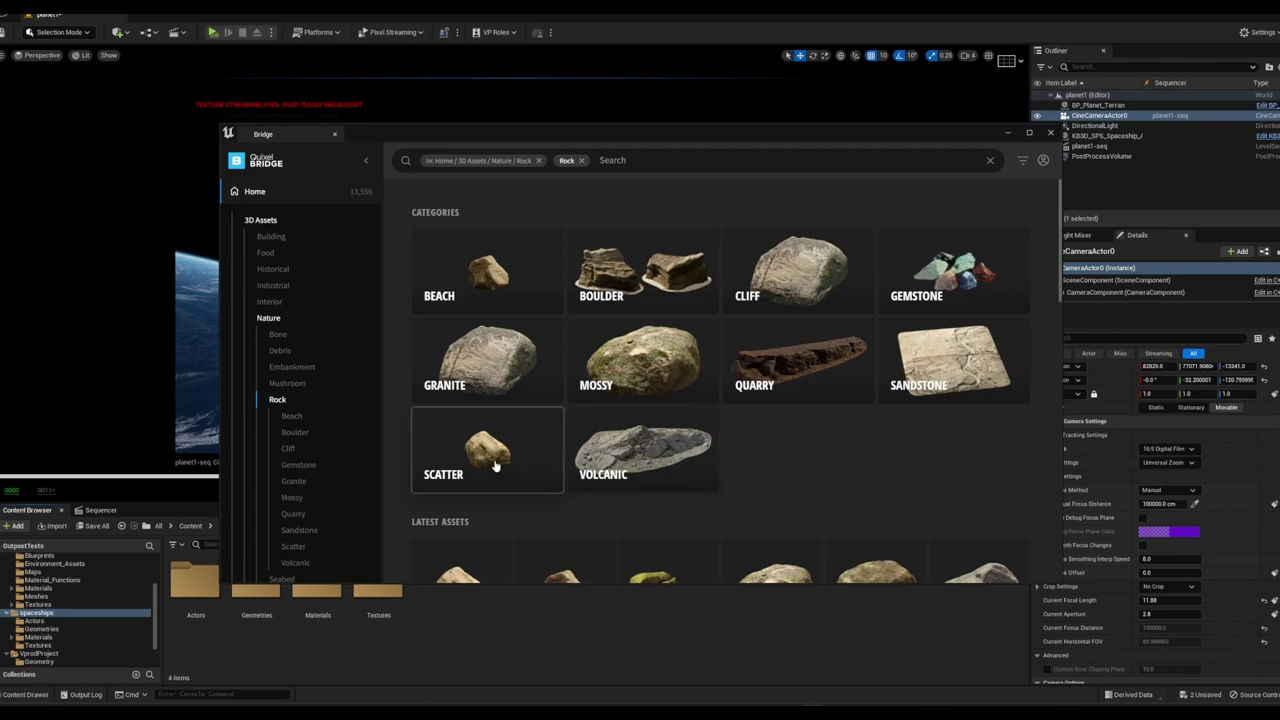
click(497, 465)
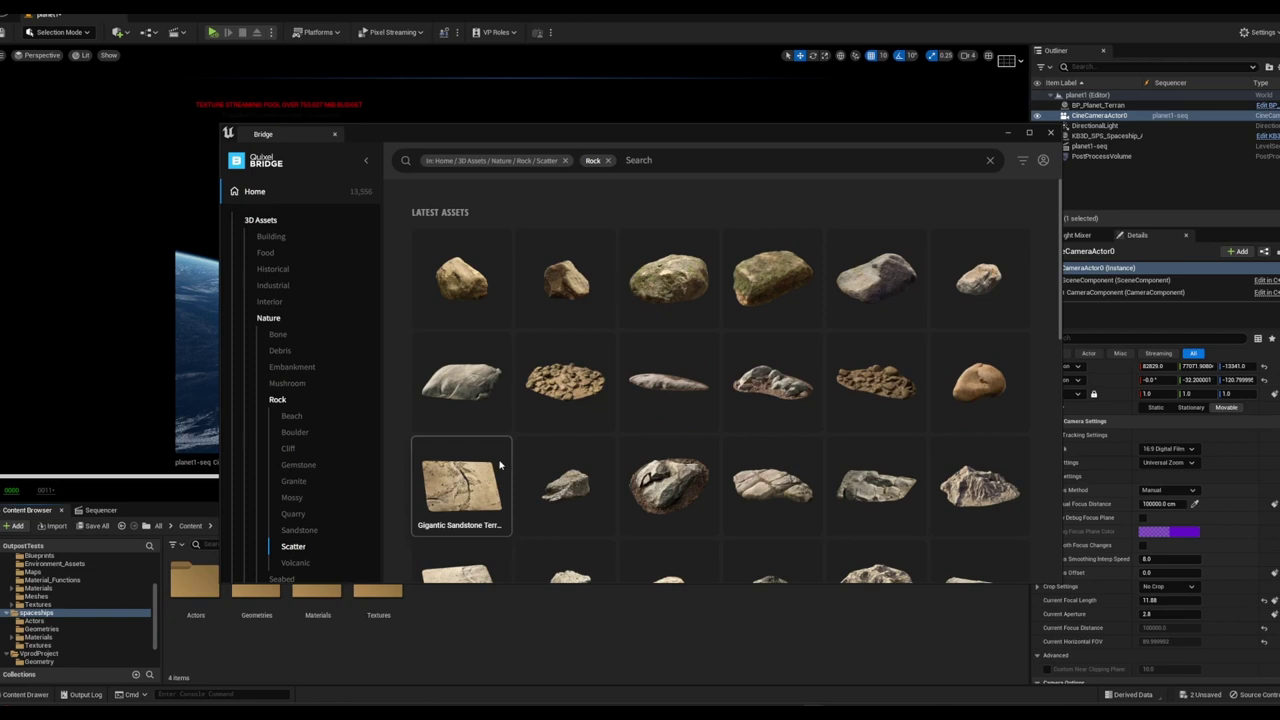
scroll(500, 465, down, 1)
scroll(500, 465, down, 1)
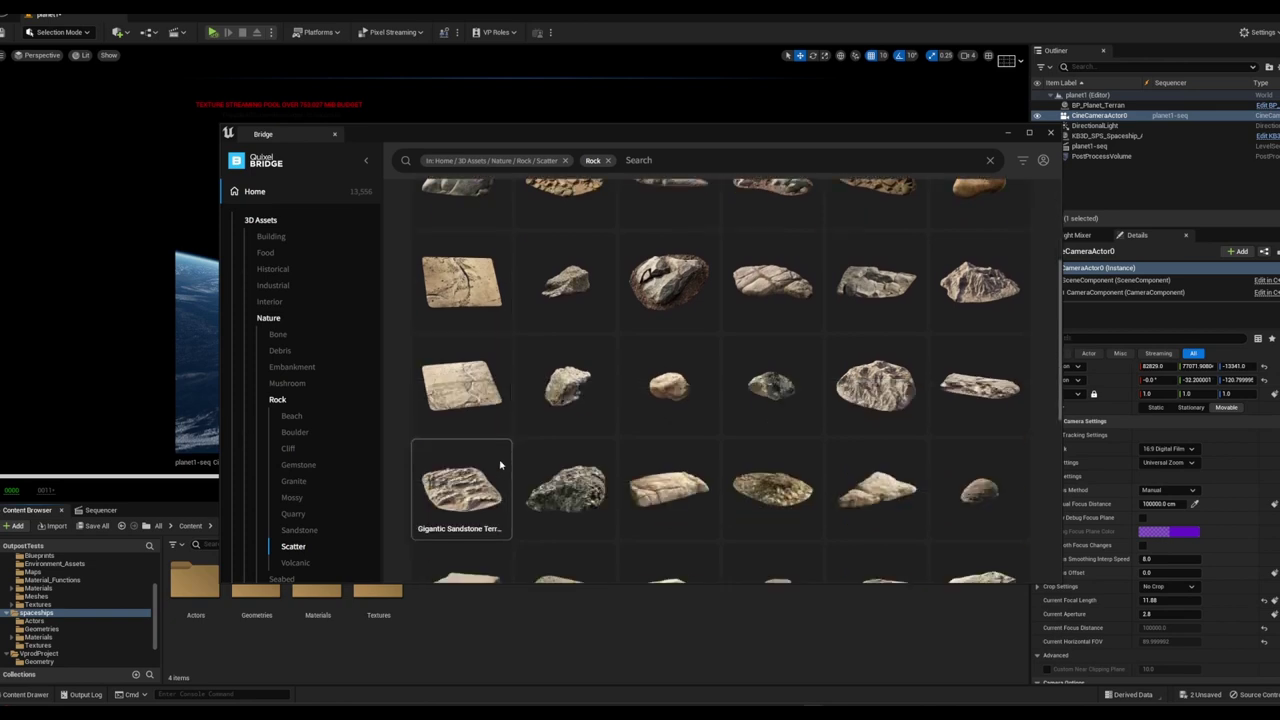
scroll(500, 465, down, 1)
scroll(500, 465, down, 2)
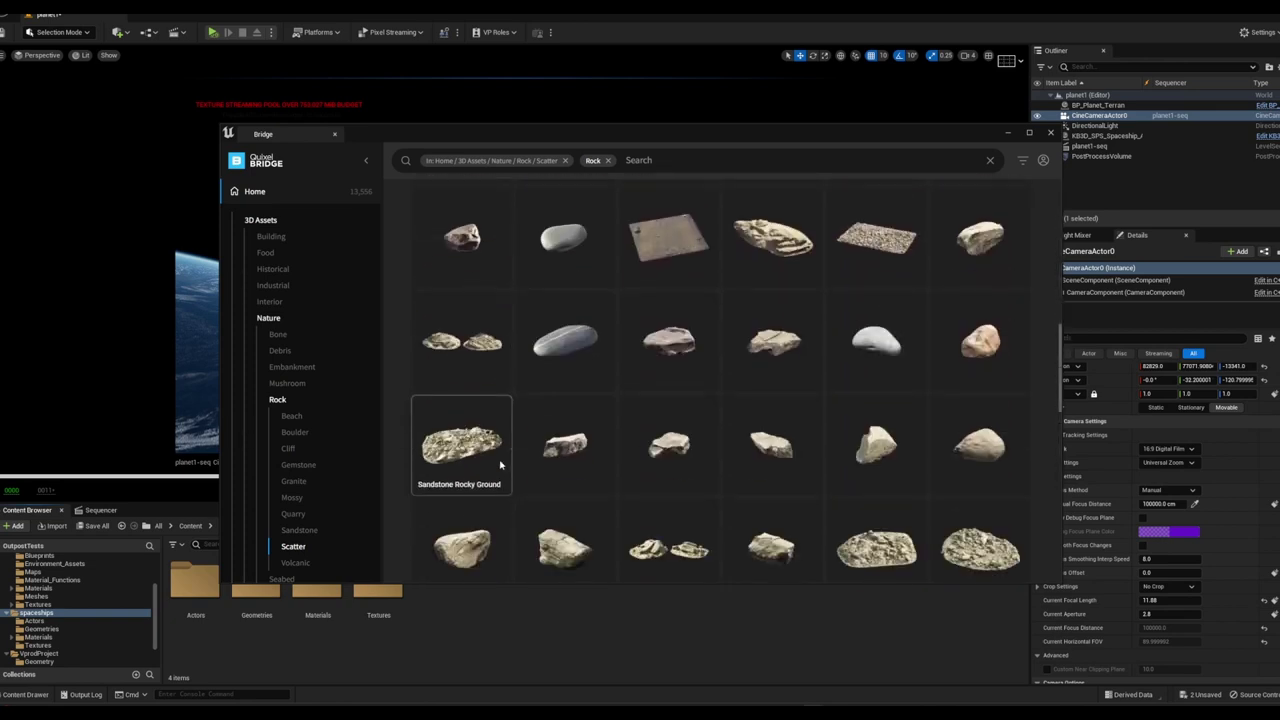
scroll(500, 465, up, 2)
scroll(500, 465, up, 2)
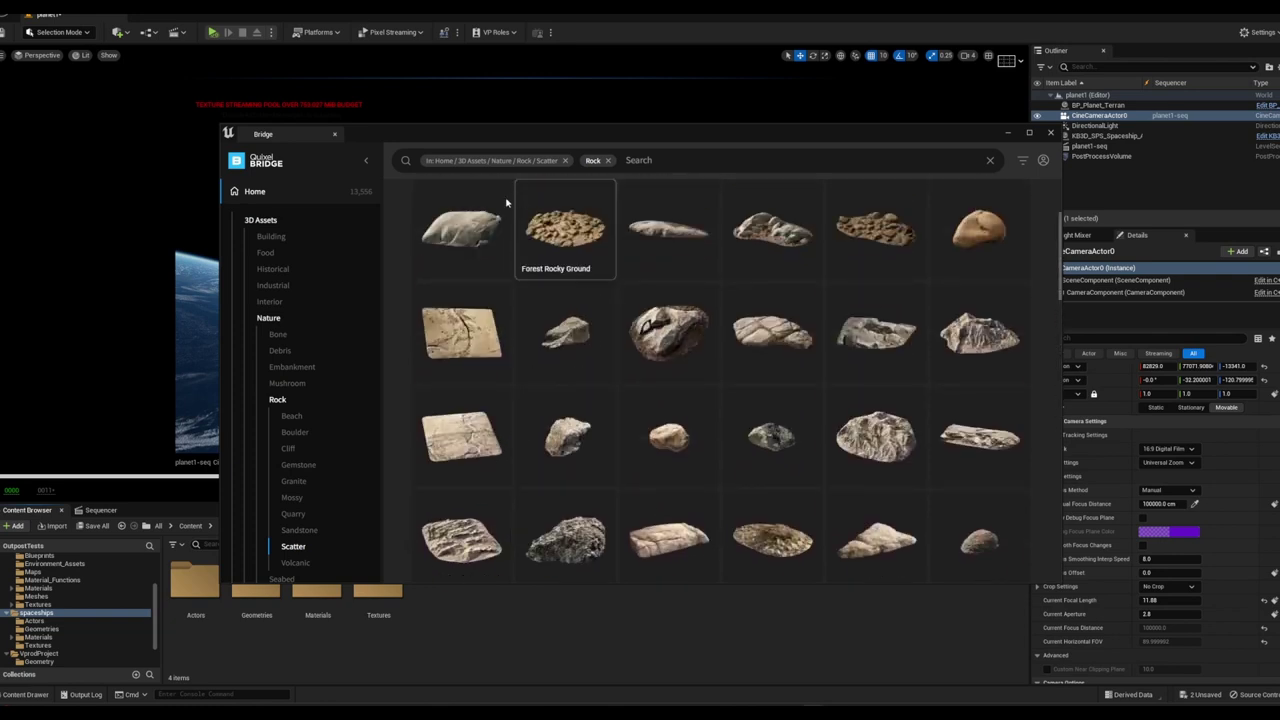
Drop the Scatter filter and browse 3D Assets › Nature › Rock › Boulder
click(366, 160)
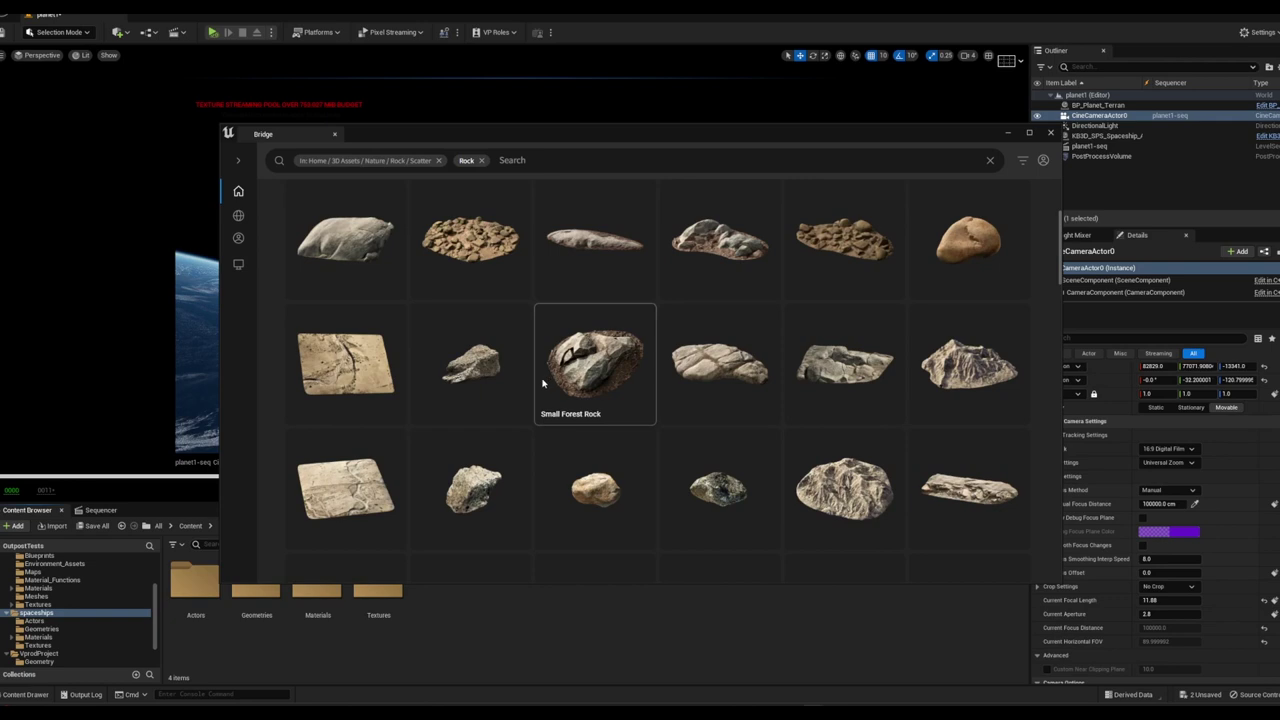
click(438, 162)
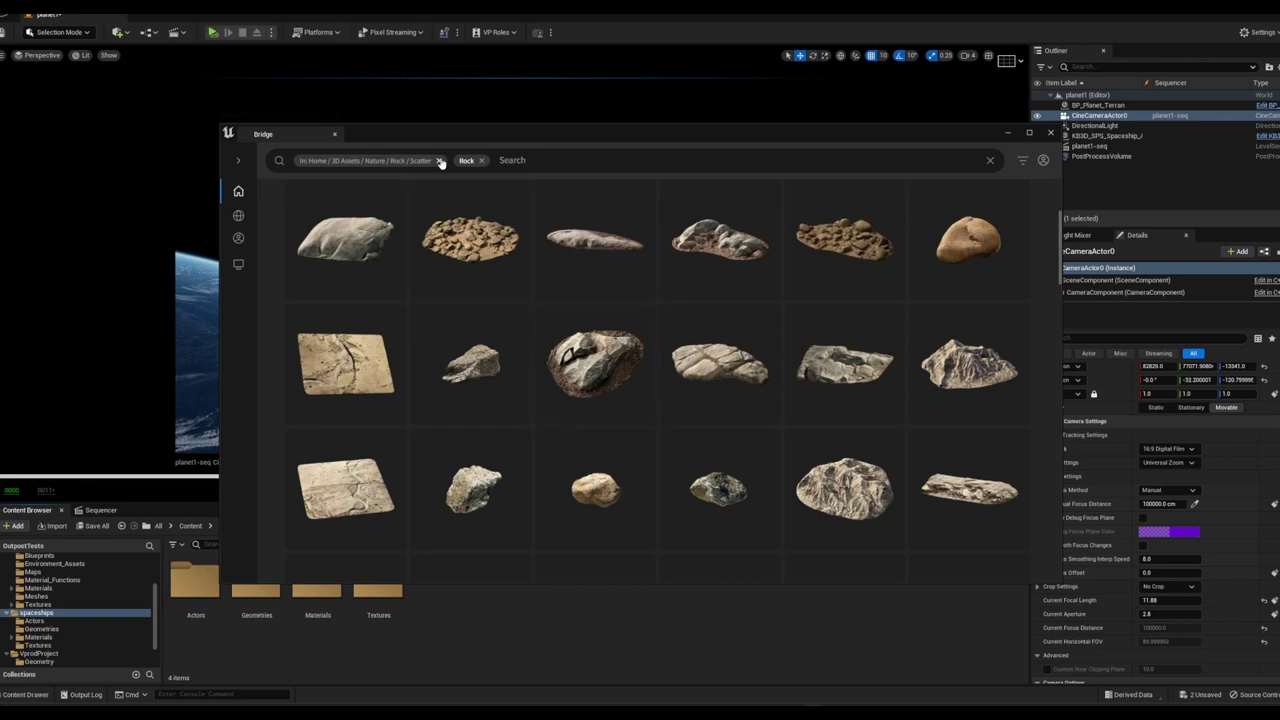
click(391, 288)
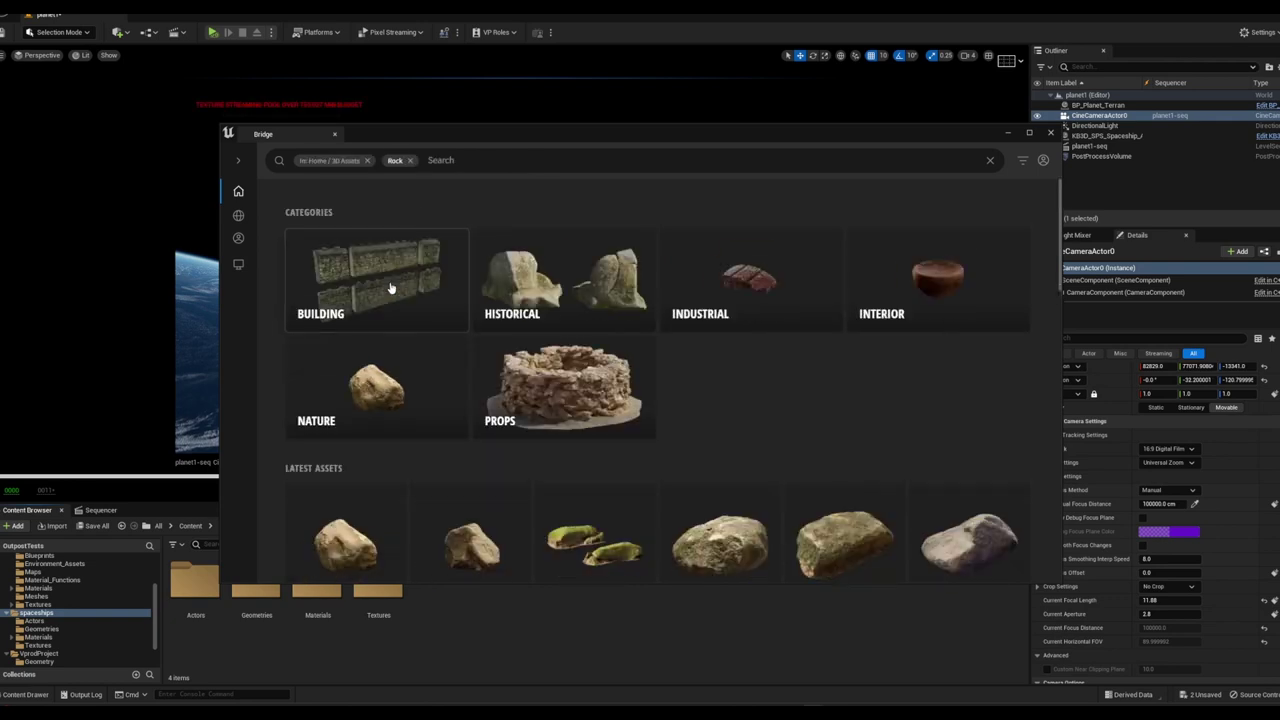
click(384, 404)
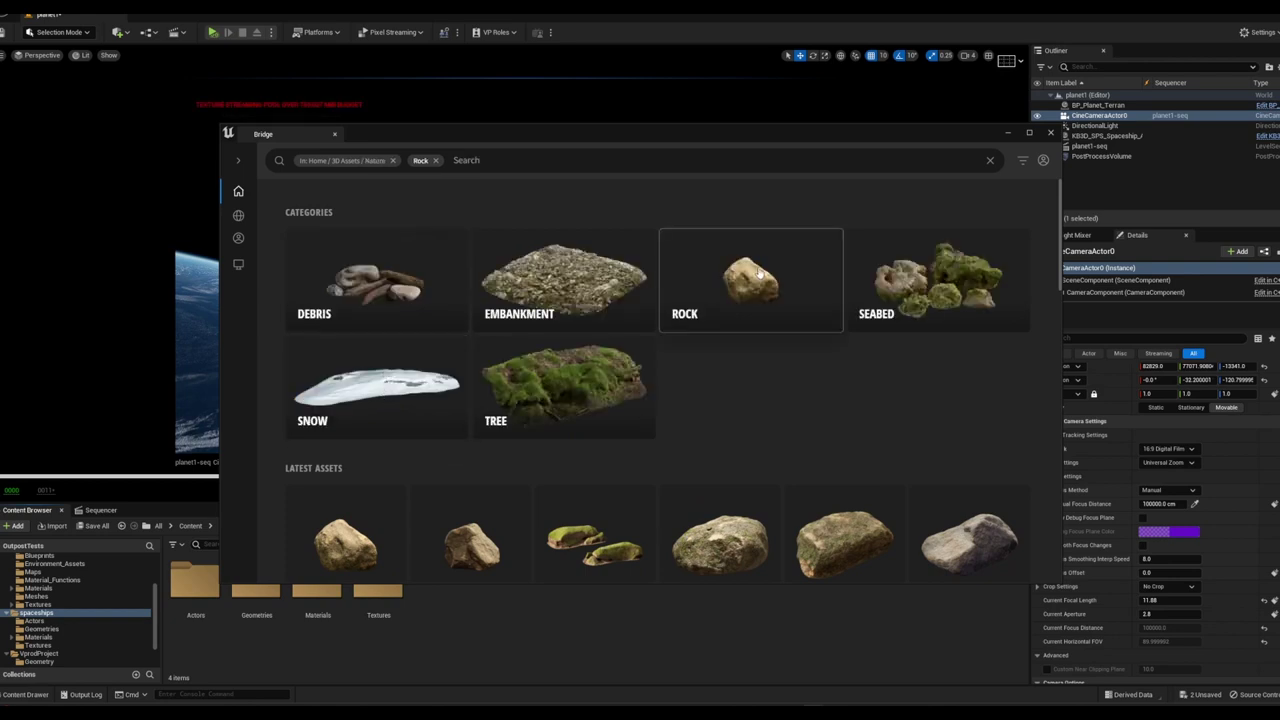
click(759, 275)
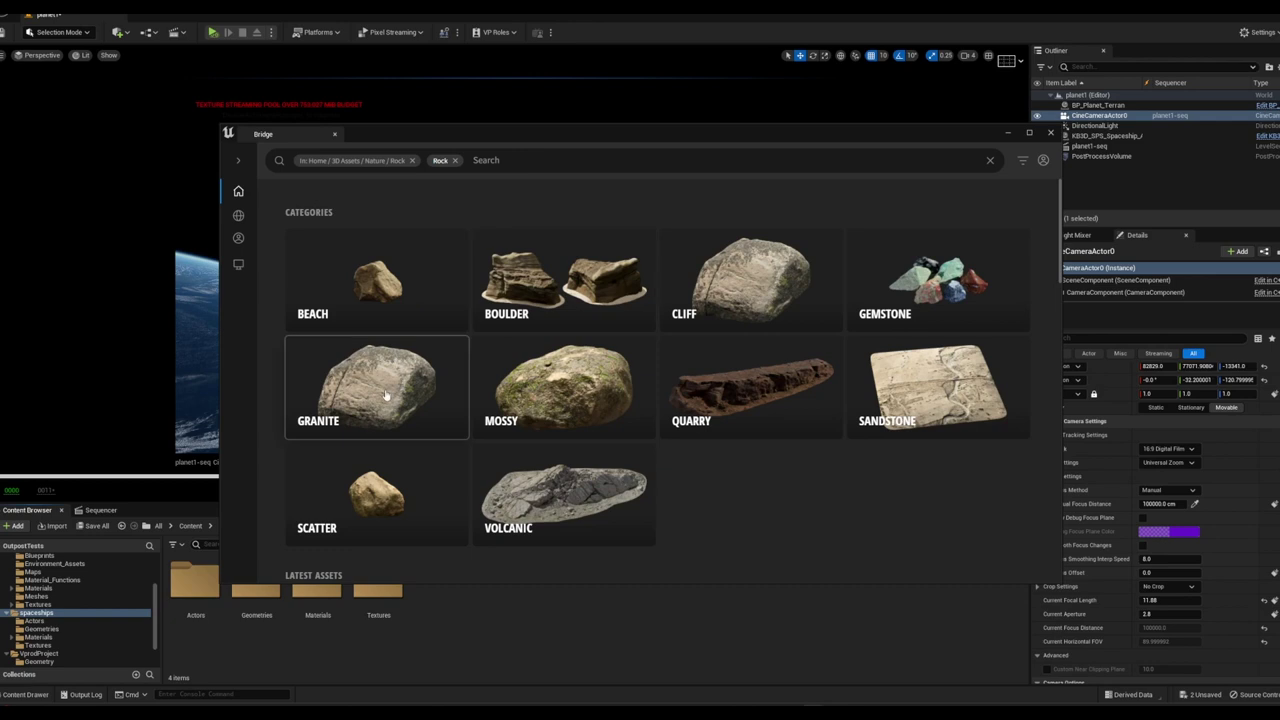
click(535, 288)
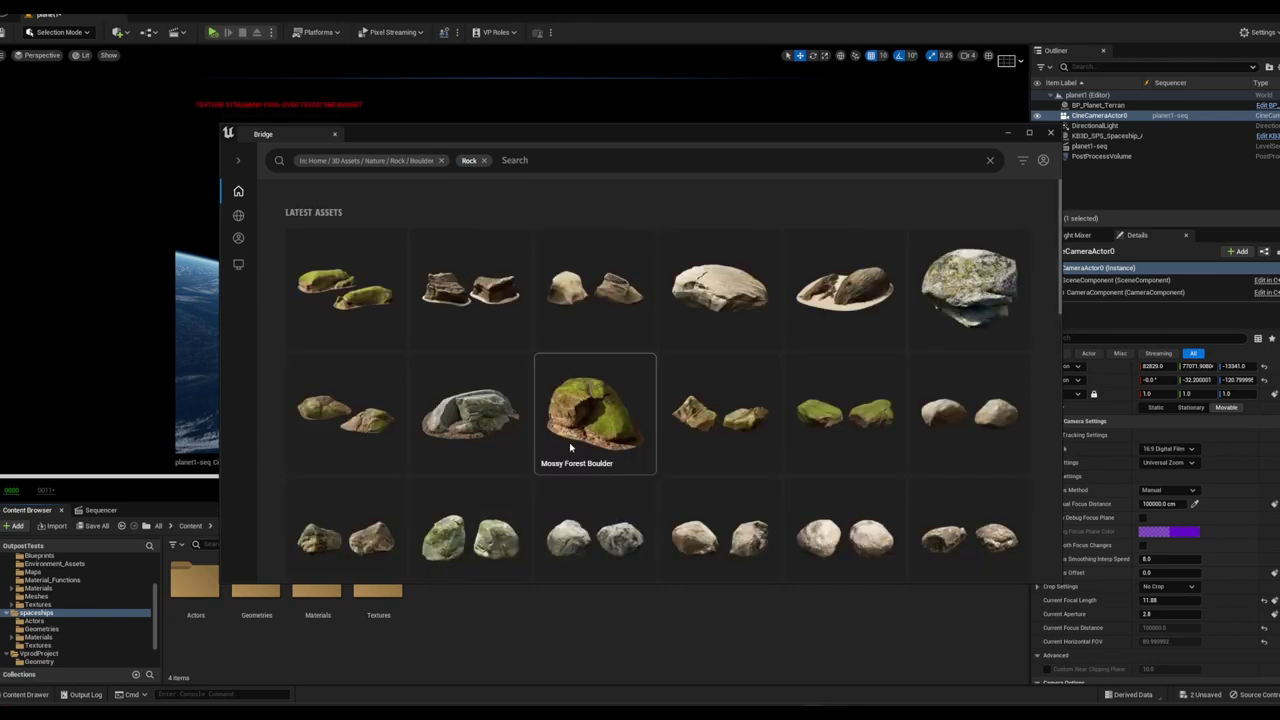
Scroll the Boulder results and open the Tundra Boulder details
scroll(570, 447, down, 1)
scroll(570, 447, down, 2)
scroll(570, 447, down, 2)
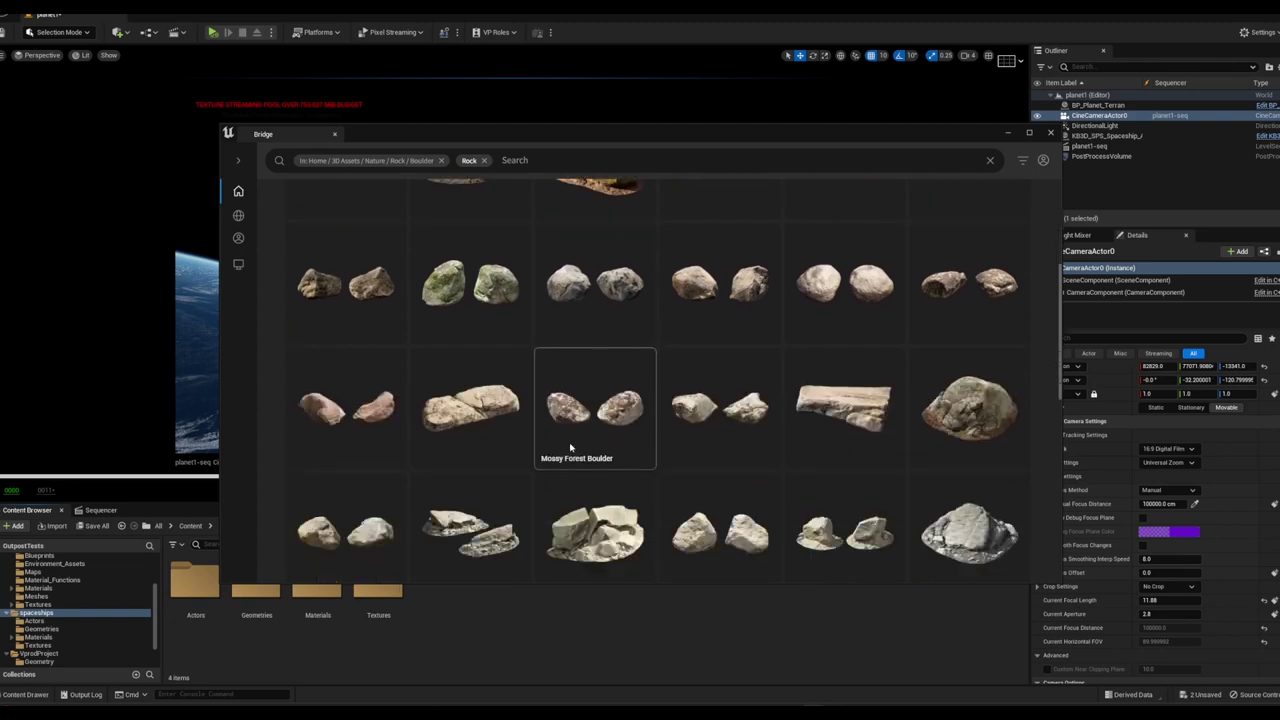
scroll(570, 447, down, 1)
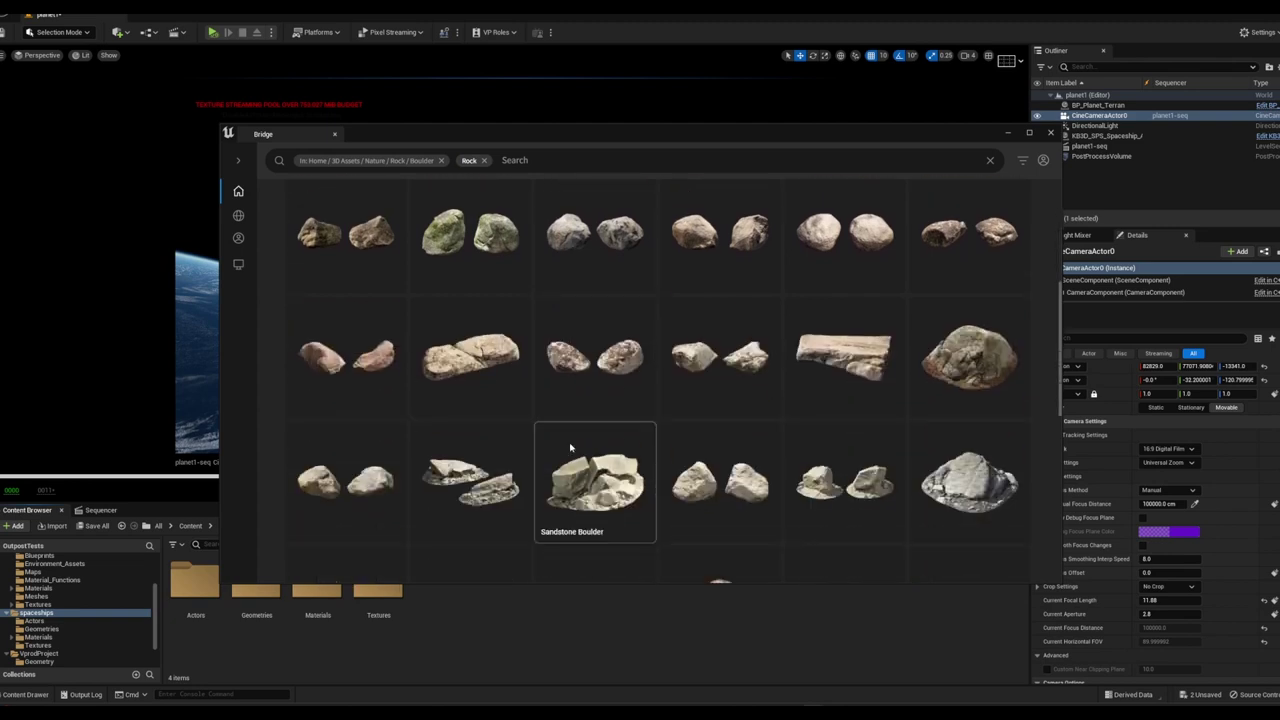
scroll(570, 447, down, 2)
scroll(570, 447, down, 3)
scroll(570, 447, down, 2)
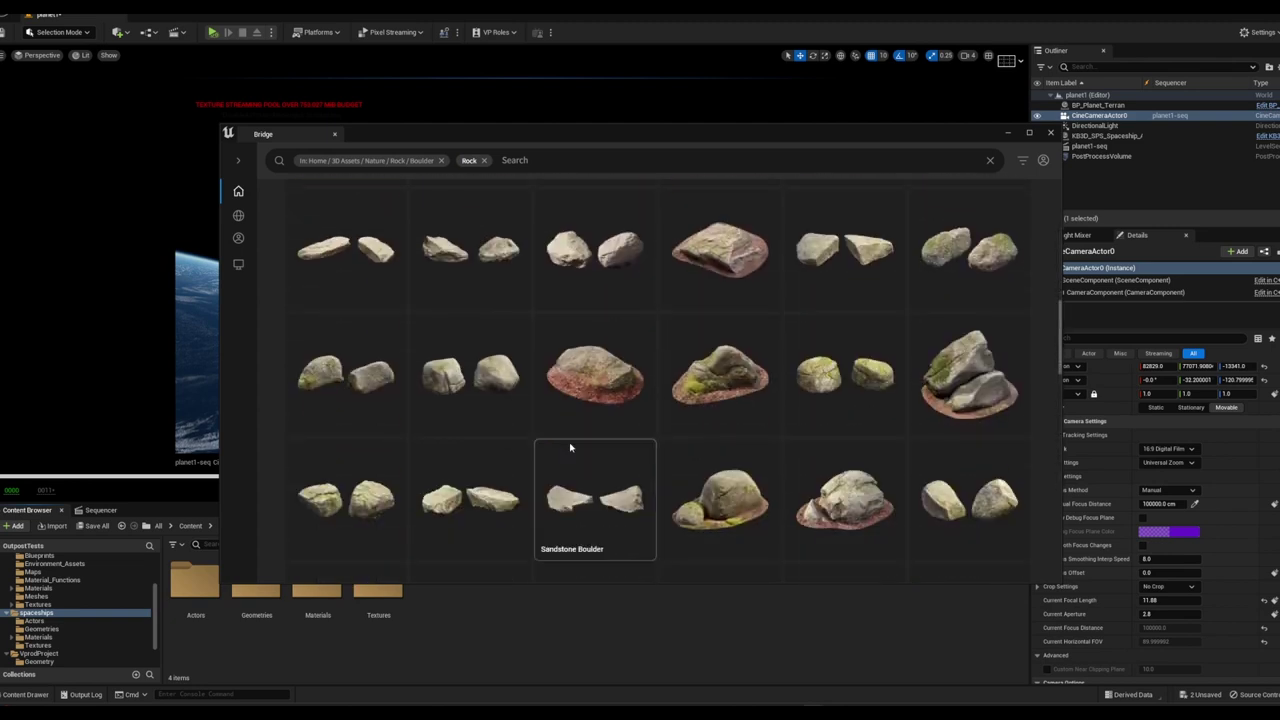
scroll(570, 447, down, 3)
scroll(570, 447, down, 2)
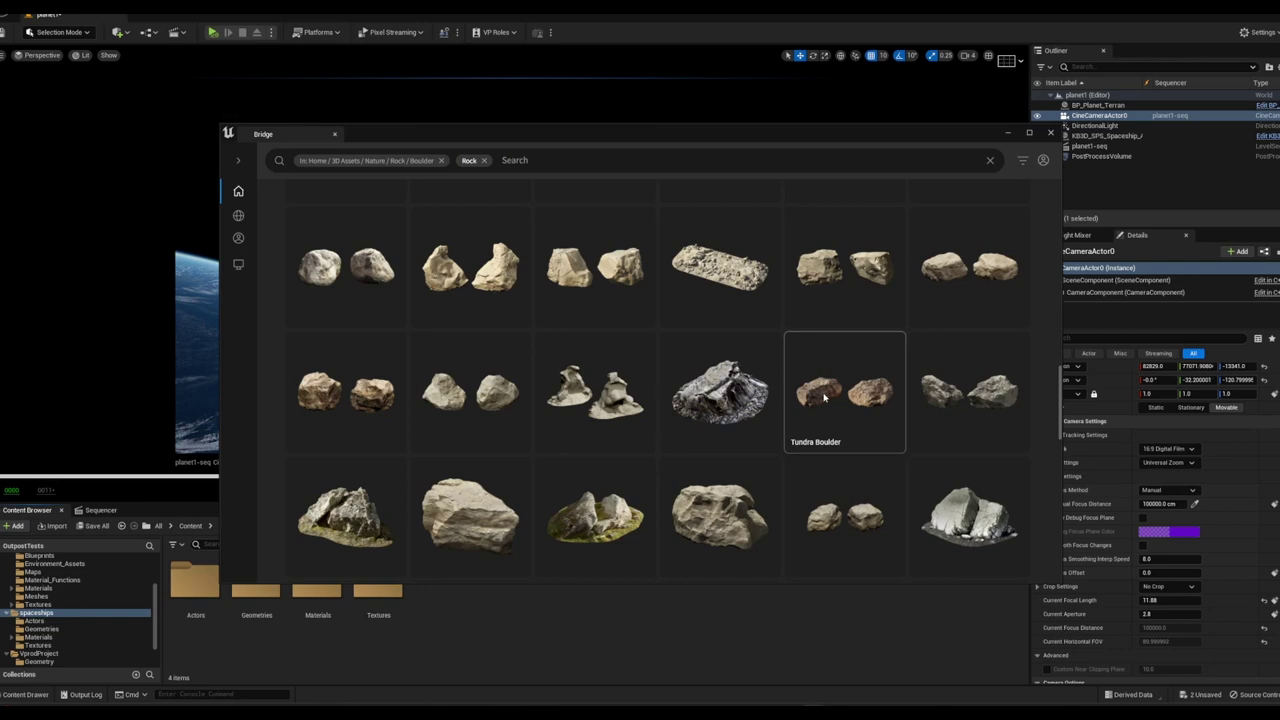
click(824, 397)
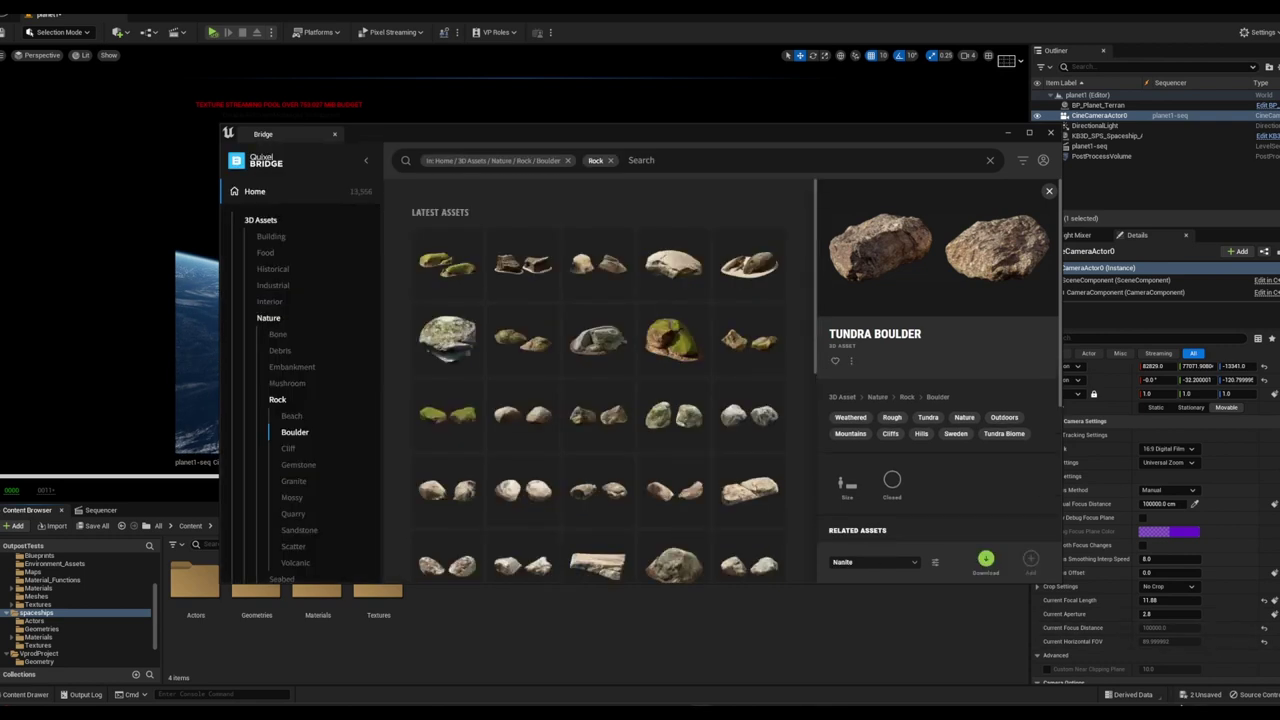
Download the Tundra Boulder and add it to the Unreal project
click(988, 562)
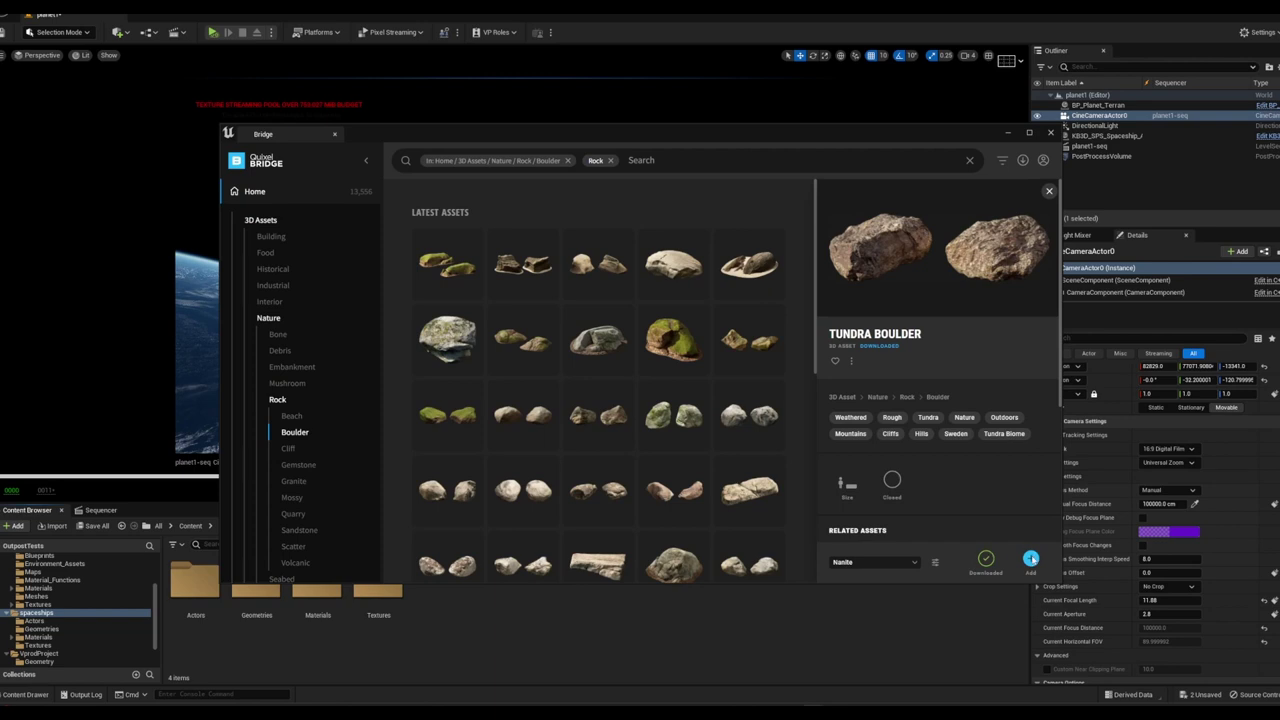
click(1030, 558)
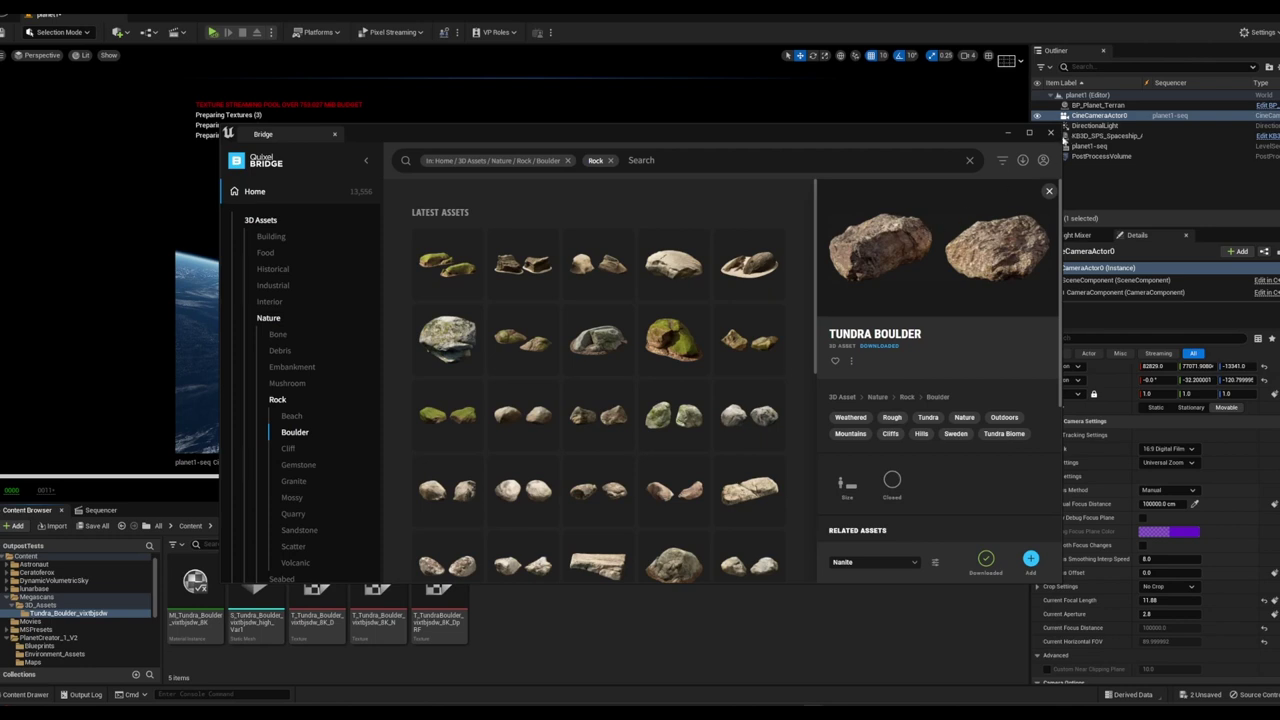
Minimize Bridge and place S_Tundra_Boulder in the level beside the planet's edge
click(1010, 133)
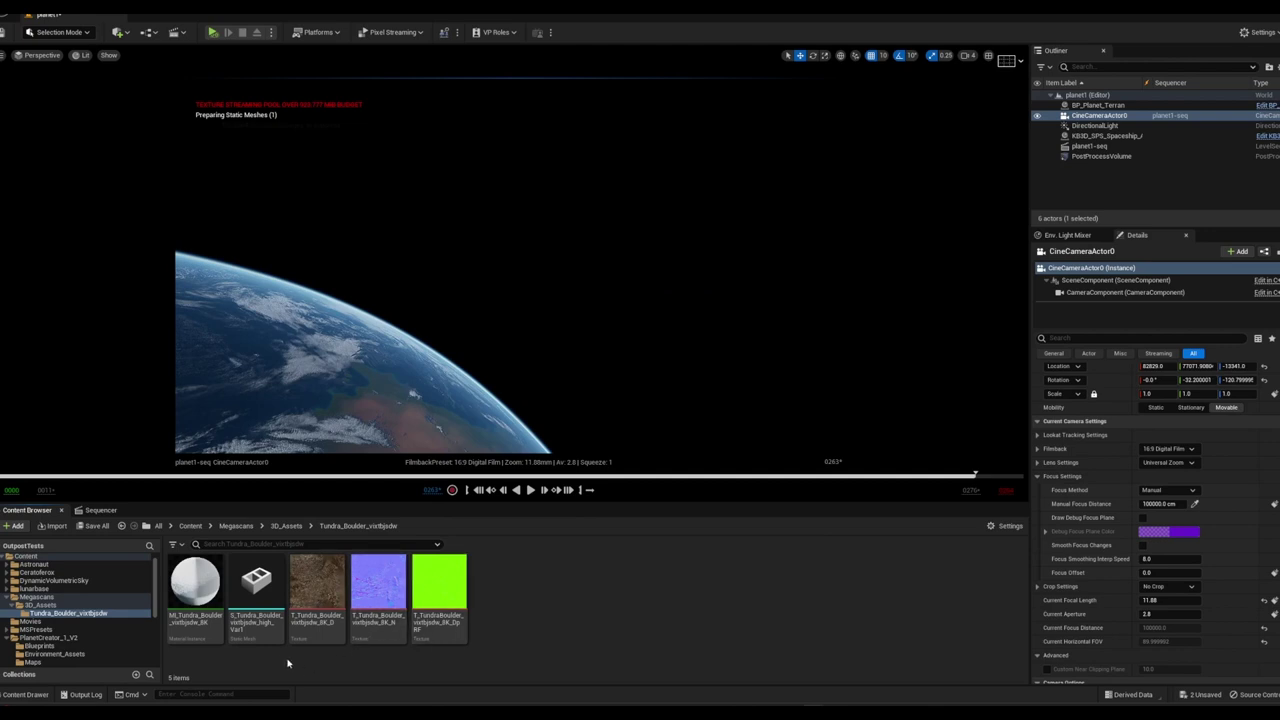
click(256, 590)
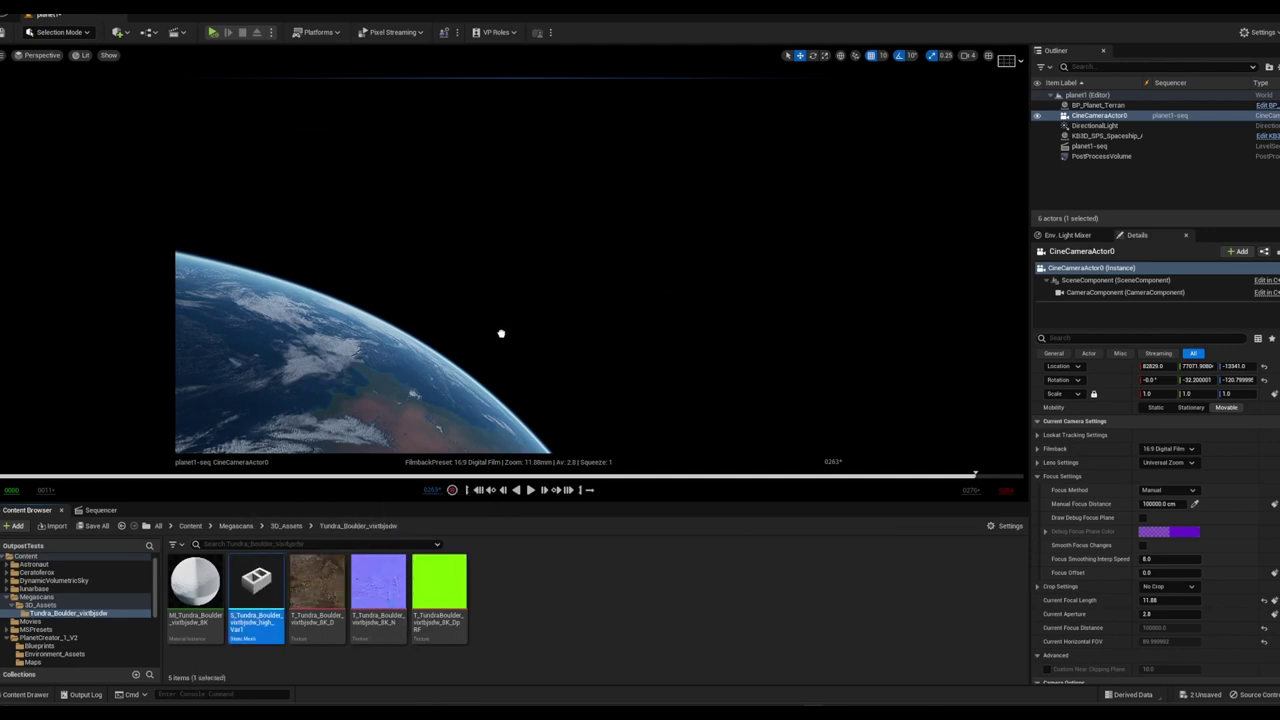
drag(501, 333, 495, 361)
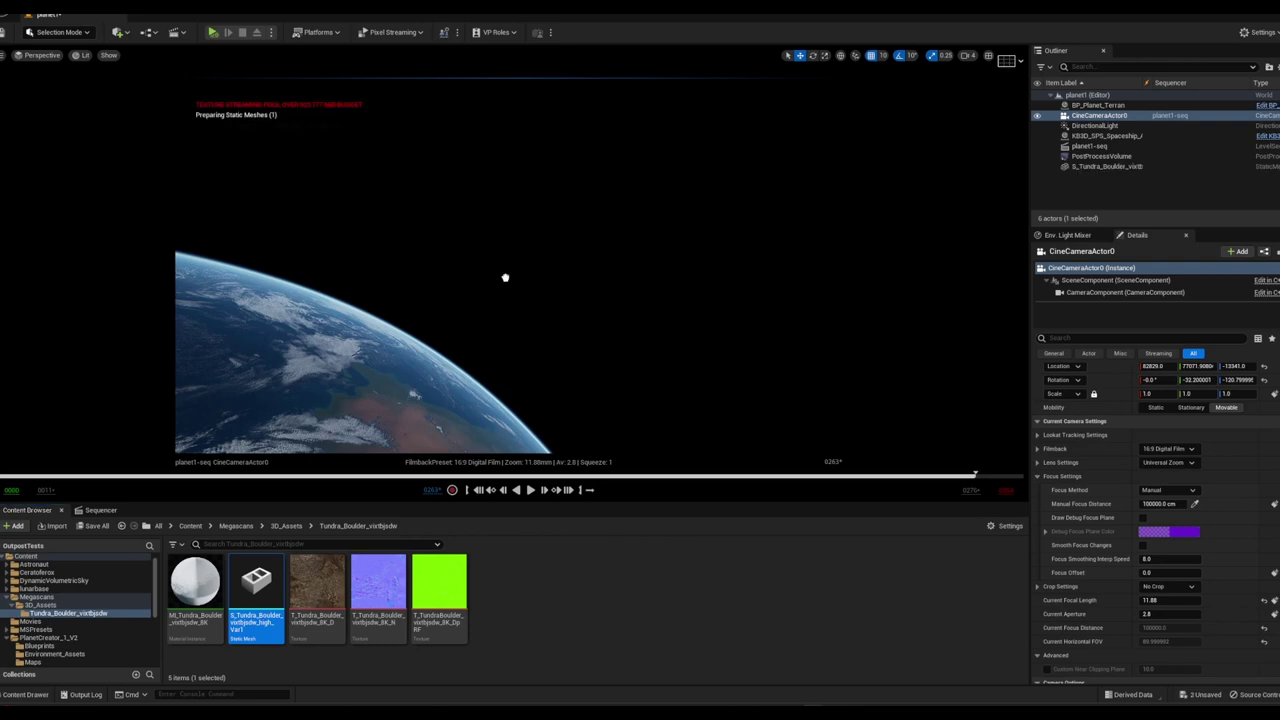
mouse_move(495, 321)
mouse_down()
mouse_move(467, 343)
mouse_move(489, 356)
mouse_up()
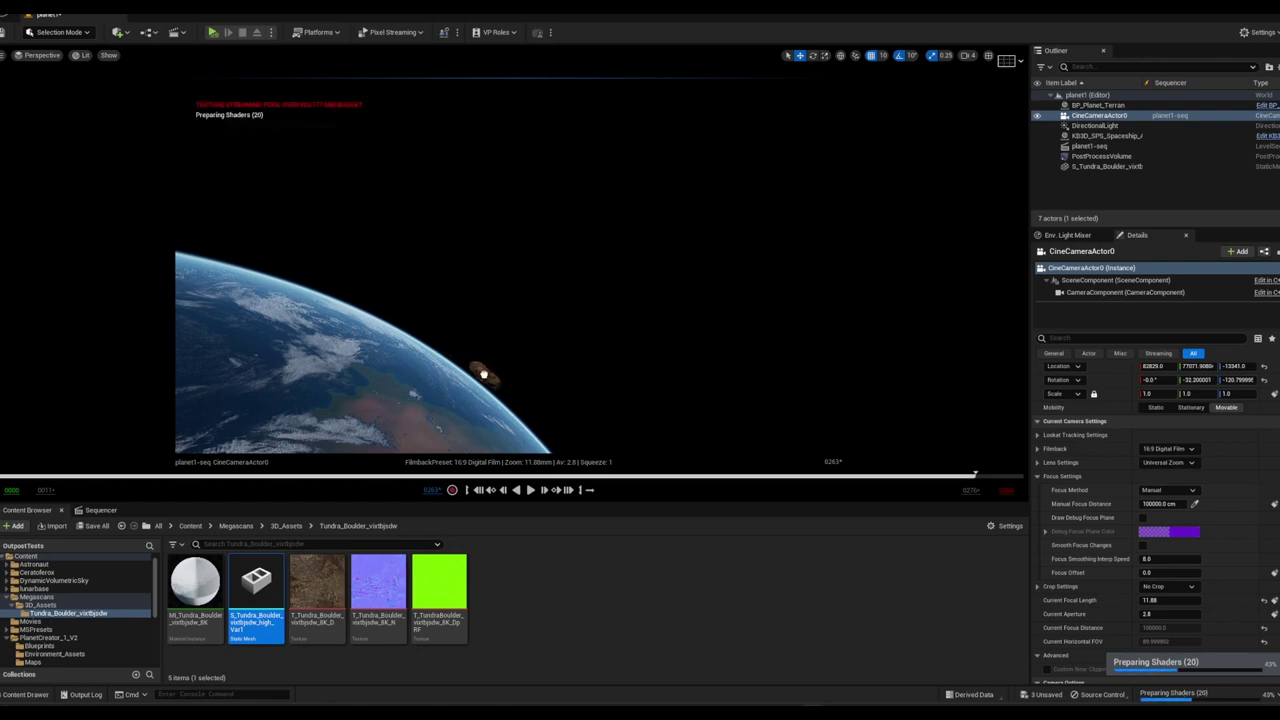
drag(489, 356, 498, 343)
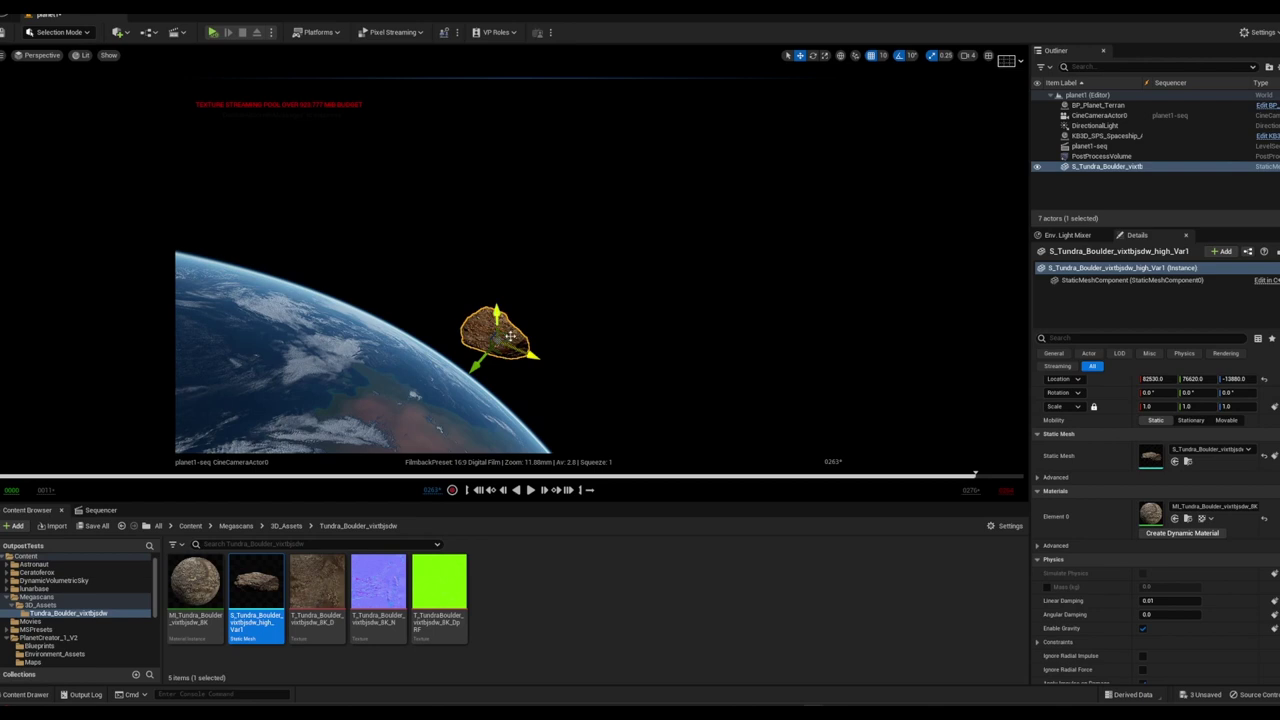
Rotate the boulder about 40° around Z and show the Sequencer timeline
key(e)
mouse_move(533, 392)
mouse_down()
mouse_move(520, 388)
mouse_move(520, 308)
mouse_move(522, 385)
mouse_move(528, 306)
mouse_move(551, 328)
mouse_move(546, 353)
mouse_up()
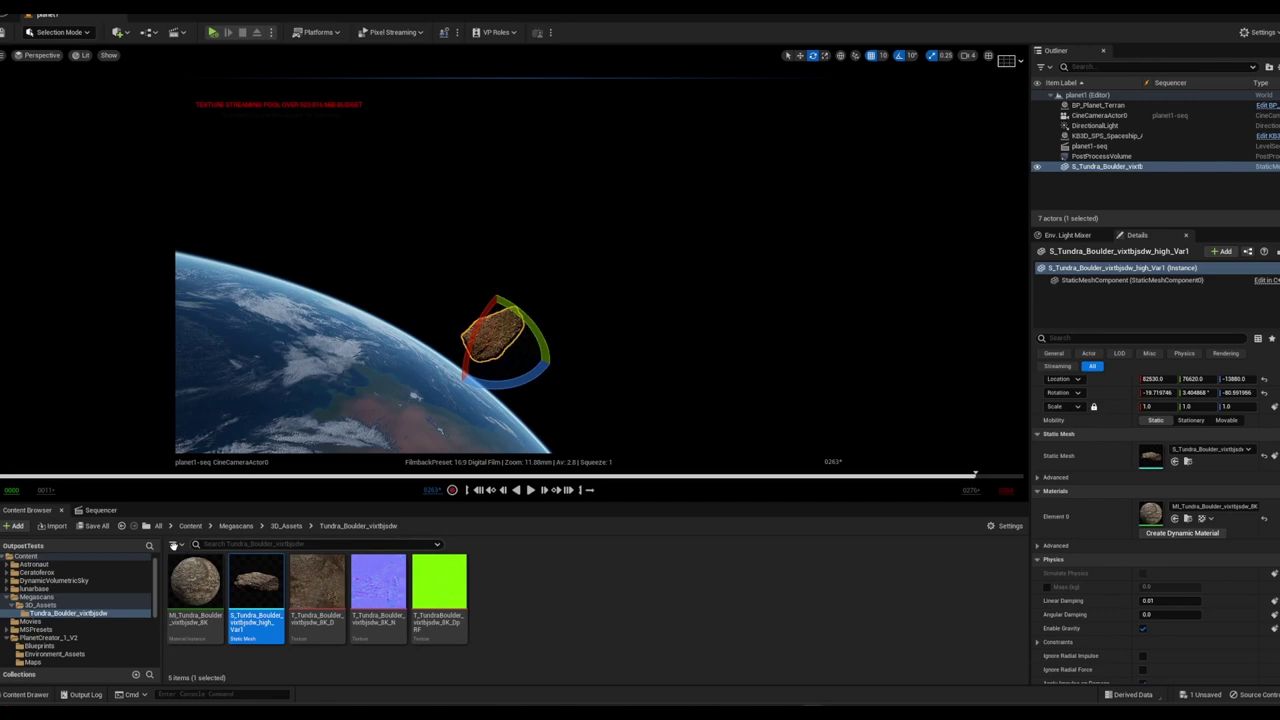
click(104, 511)
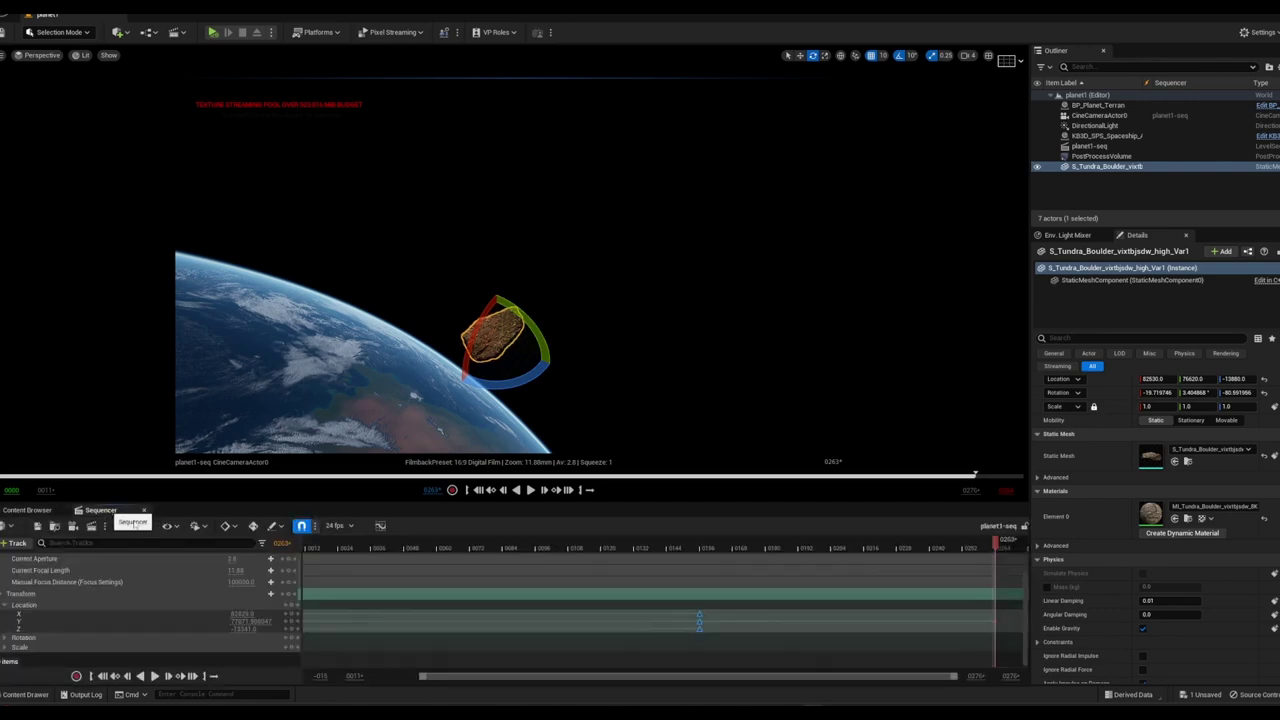
Add S_Tundra_Boulder to planet1-seq via Actor To Sequencer, then scrub to frame 263
drag(996, 542, 805, 558)
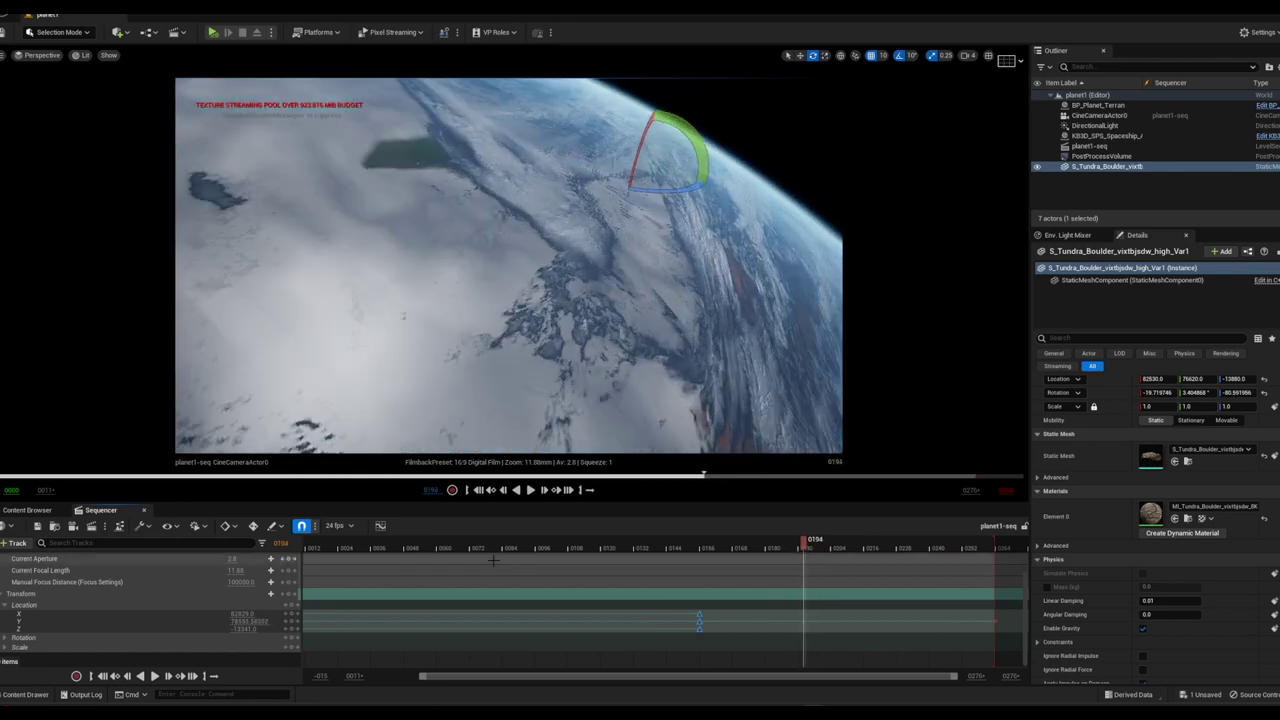
click(17, 545)
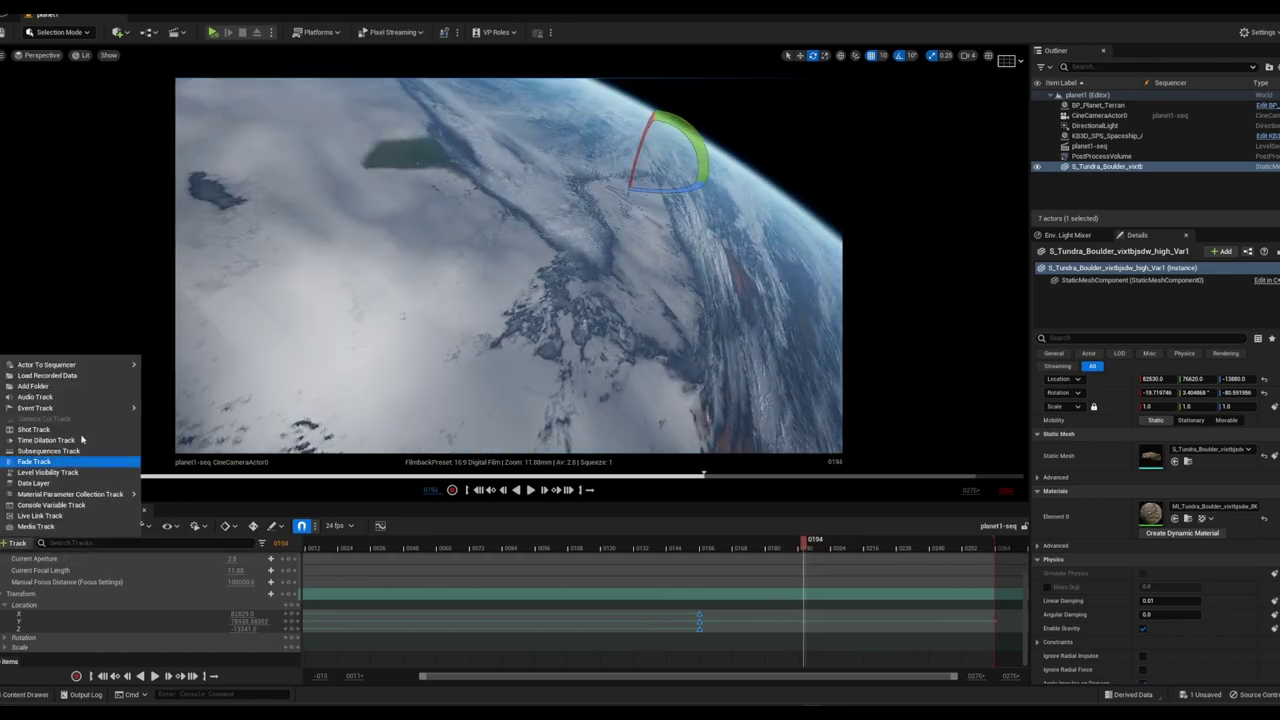
mouse_move(140, 364)
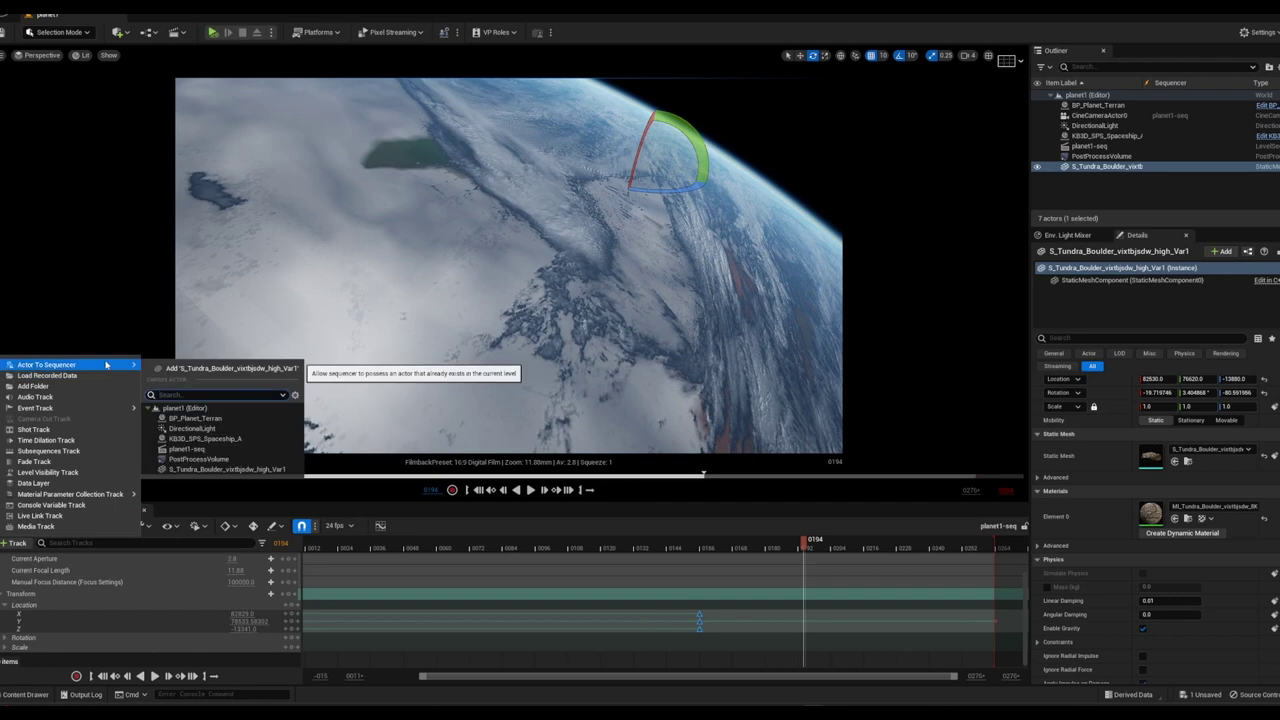
click(168, 369)
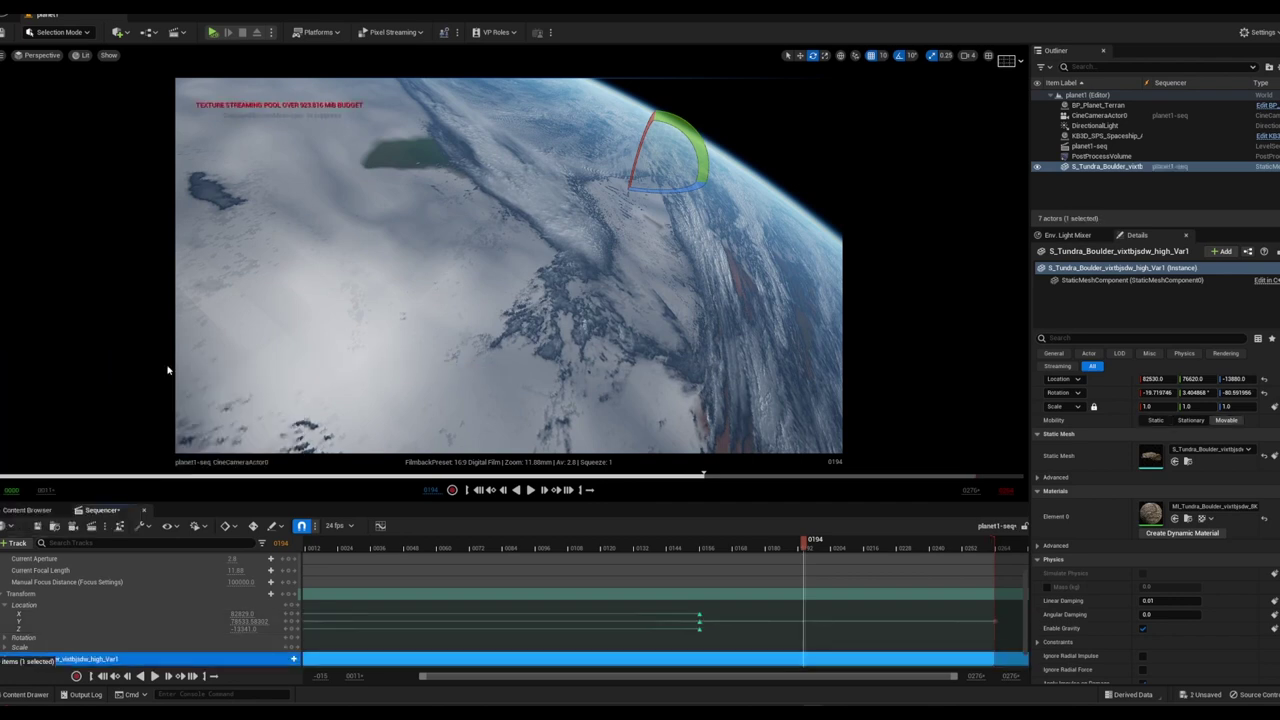
scroll(191, 608, down, 1)
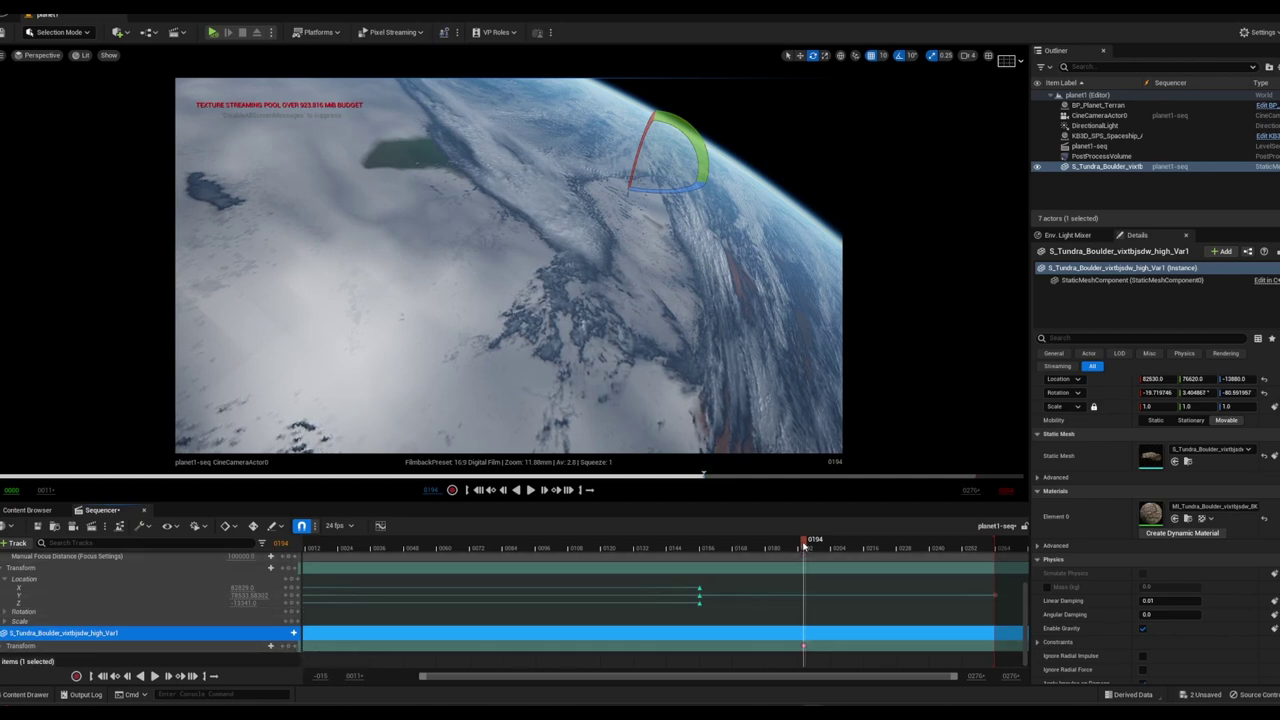
drag(810, 545, 921, 557)
drag(943, 557, 998, 557)
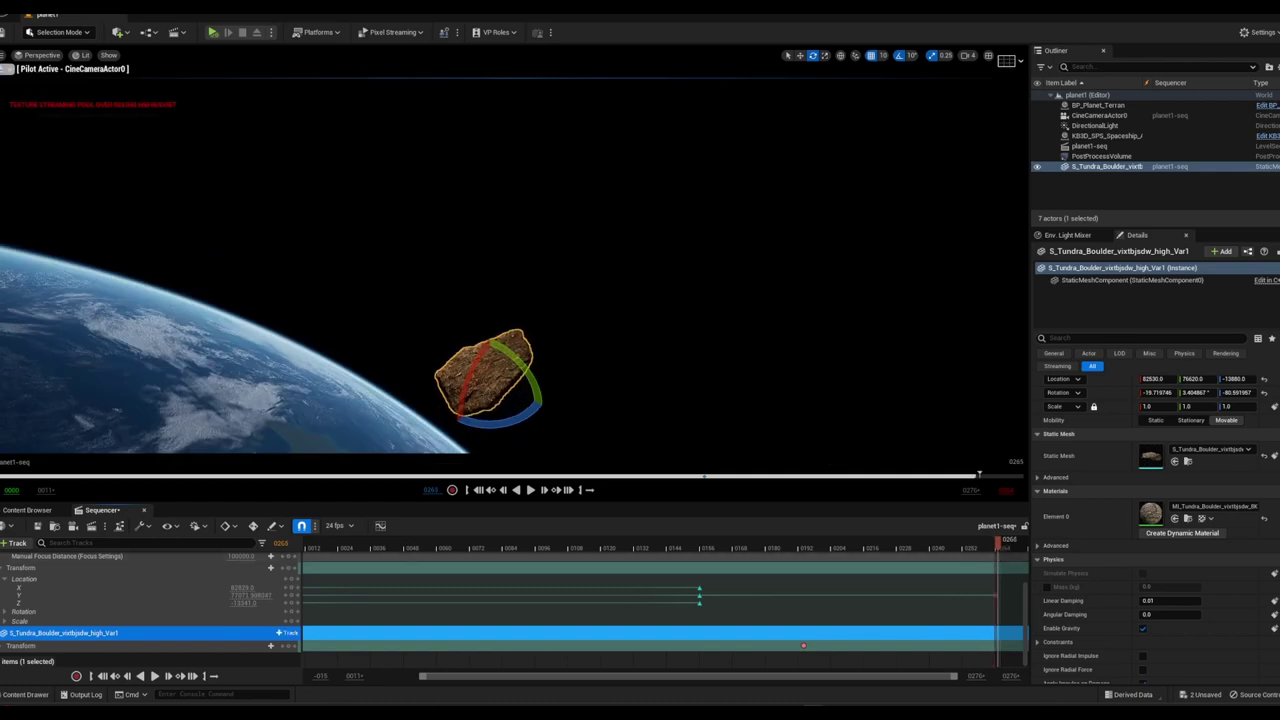
Expand the boulder's Transform rotation channels and adjust its Roll value
click(3, 646)
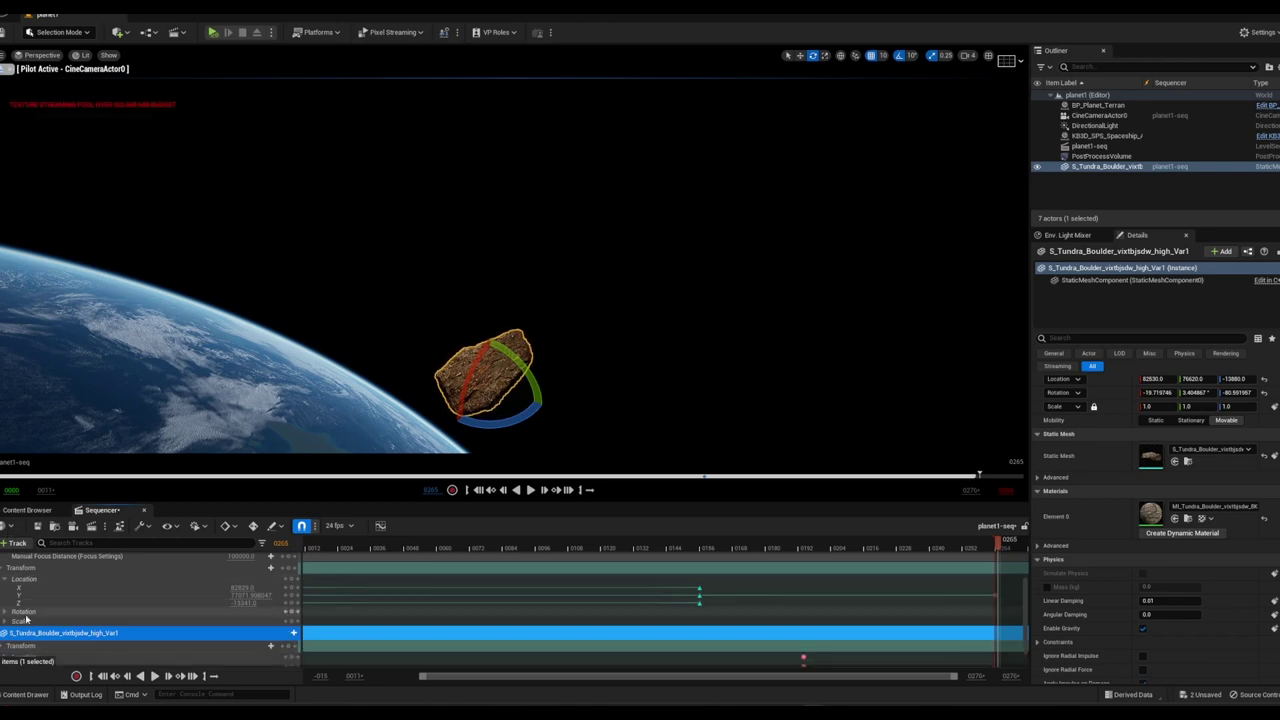
scroll(27, 617, down, 1)
click(6, 637)
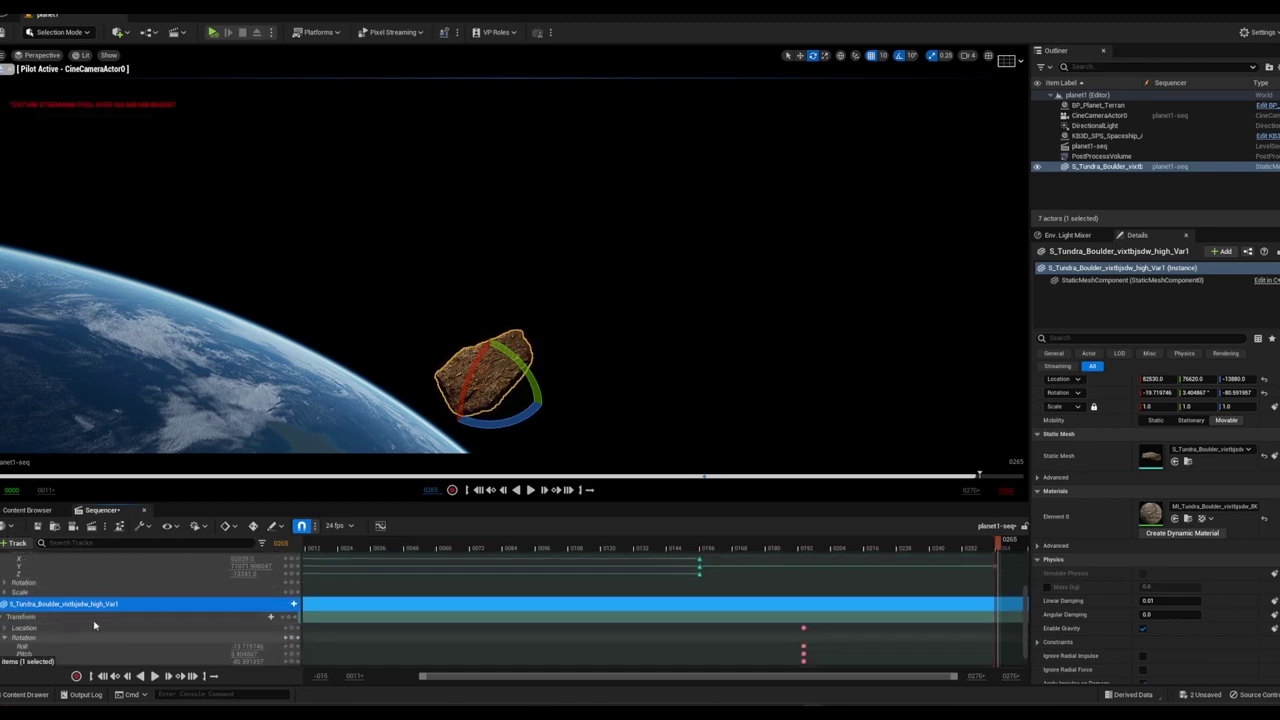
scroll(120, 628, down, 1)
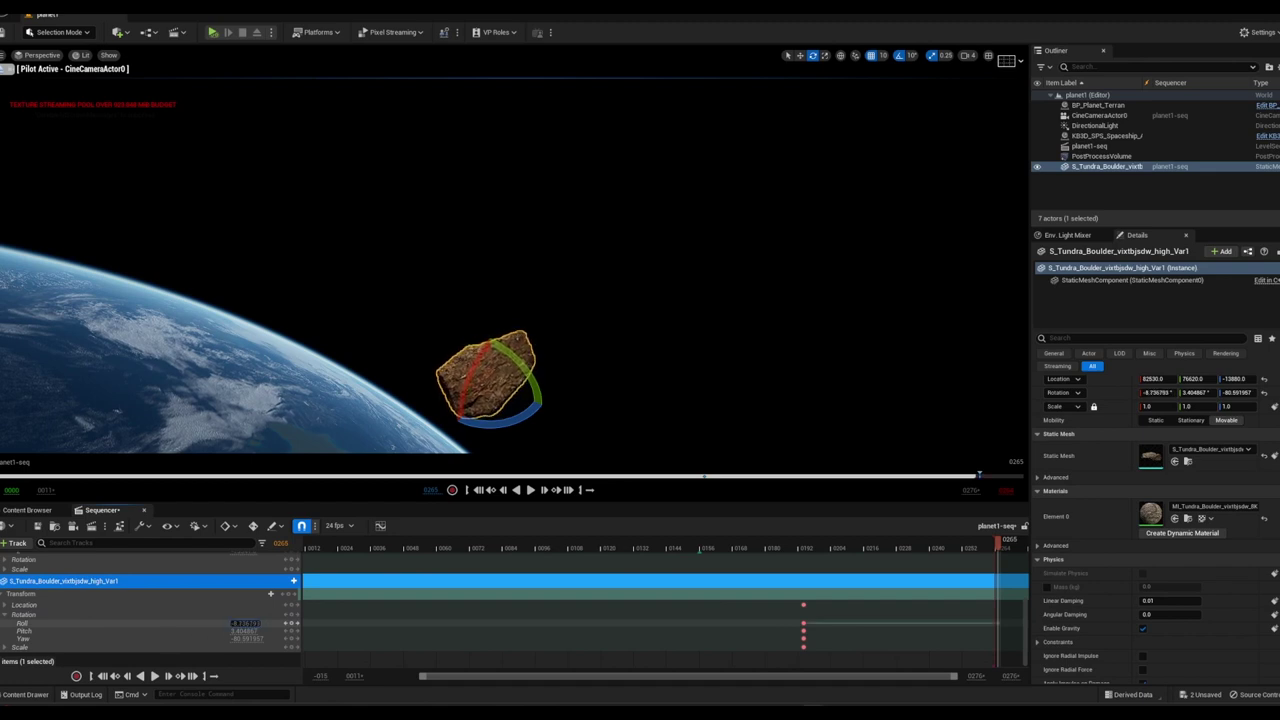
drag(245, 623, 262, 623)
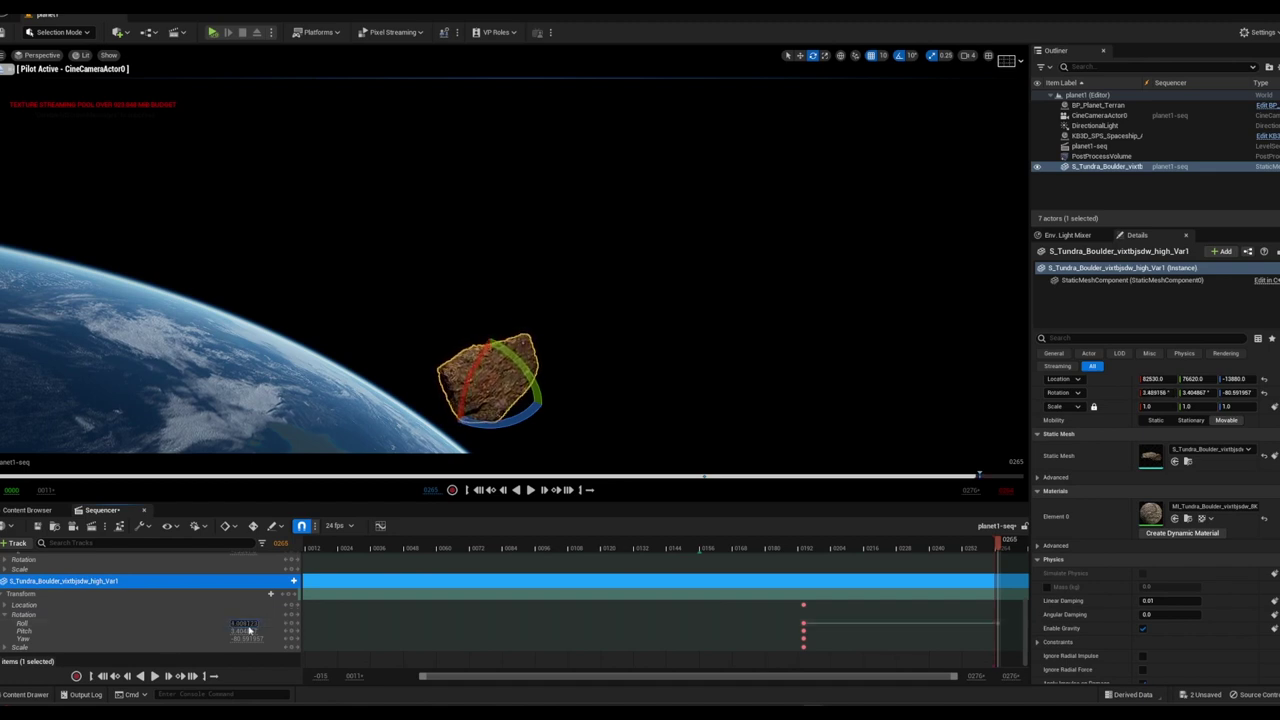
key(Return)
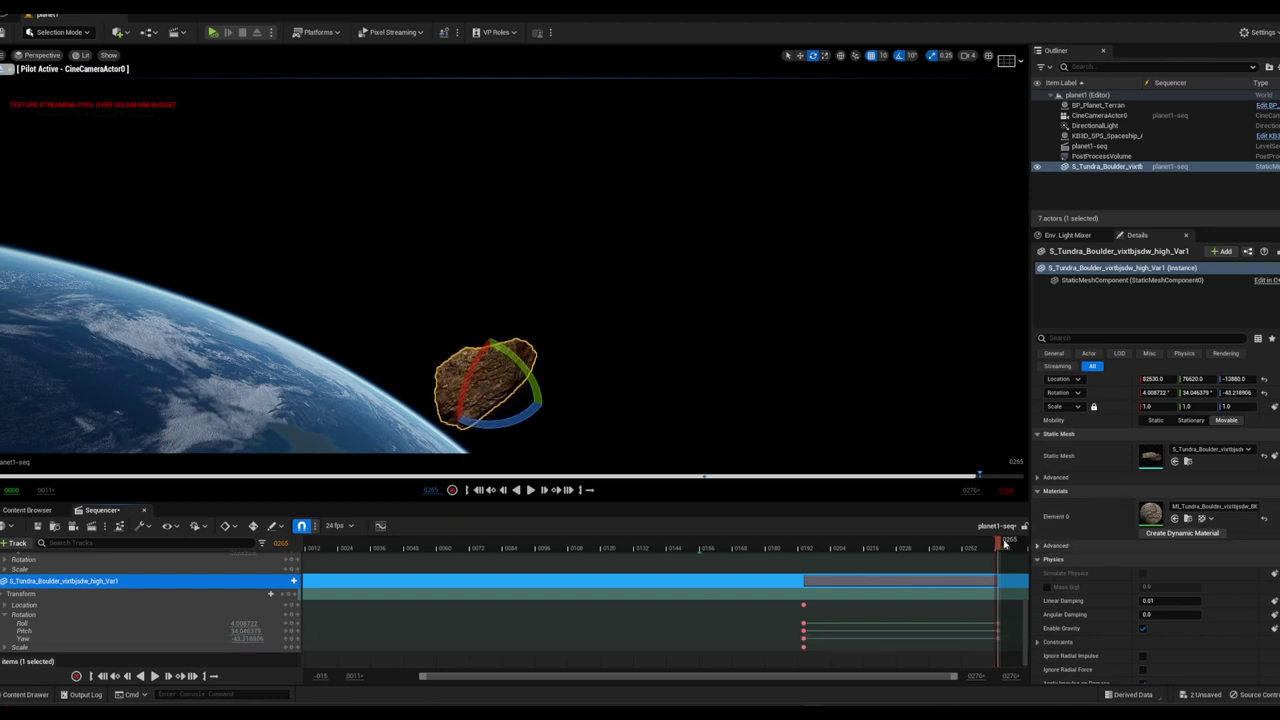
Preview the shot and move the boulder's final rotation keys to frame 264
mouse_move(990, 549)
mouse_down()
mouse_move(830, 548)
mouse_move(847, 571)
mouse_up()
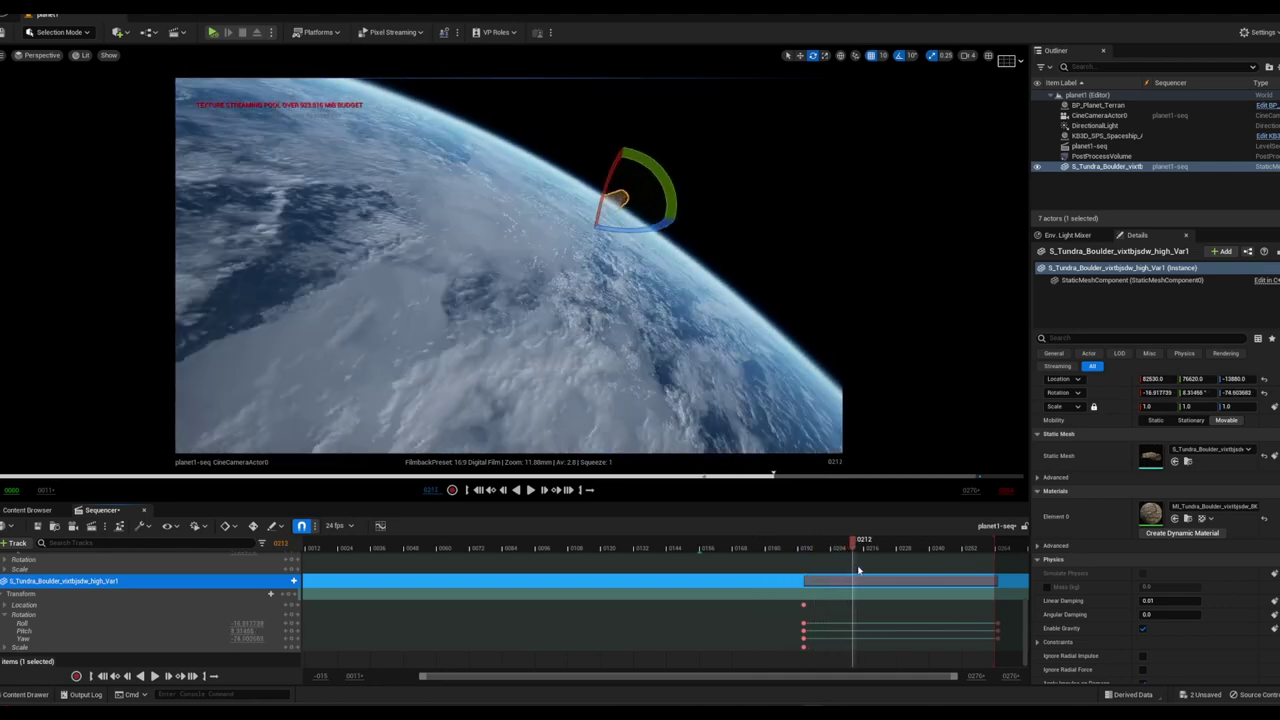
drag(847, 571, 993, 566)
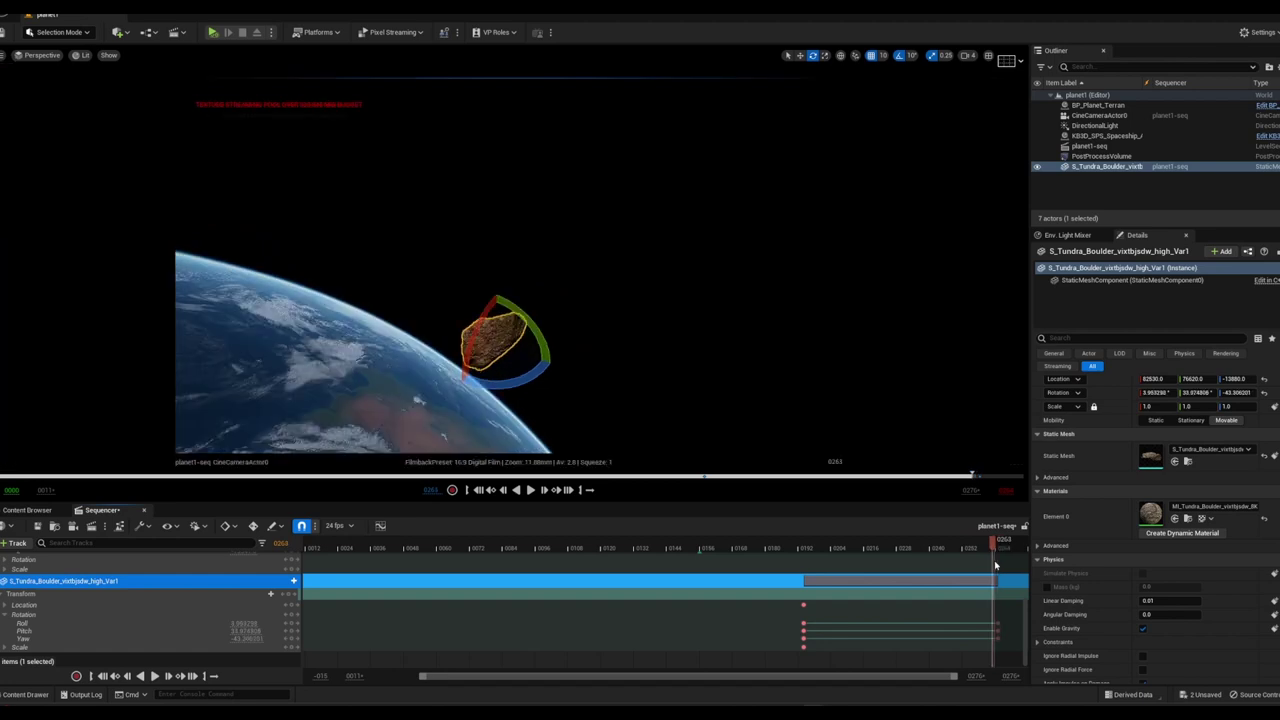
click(996, 638)
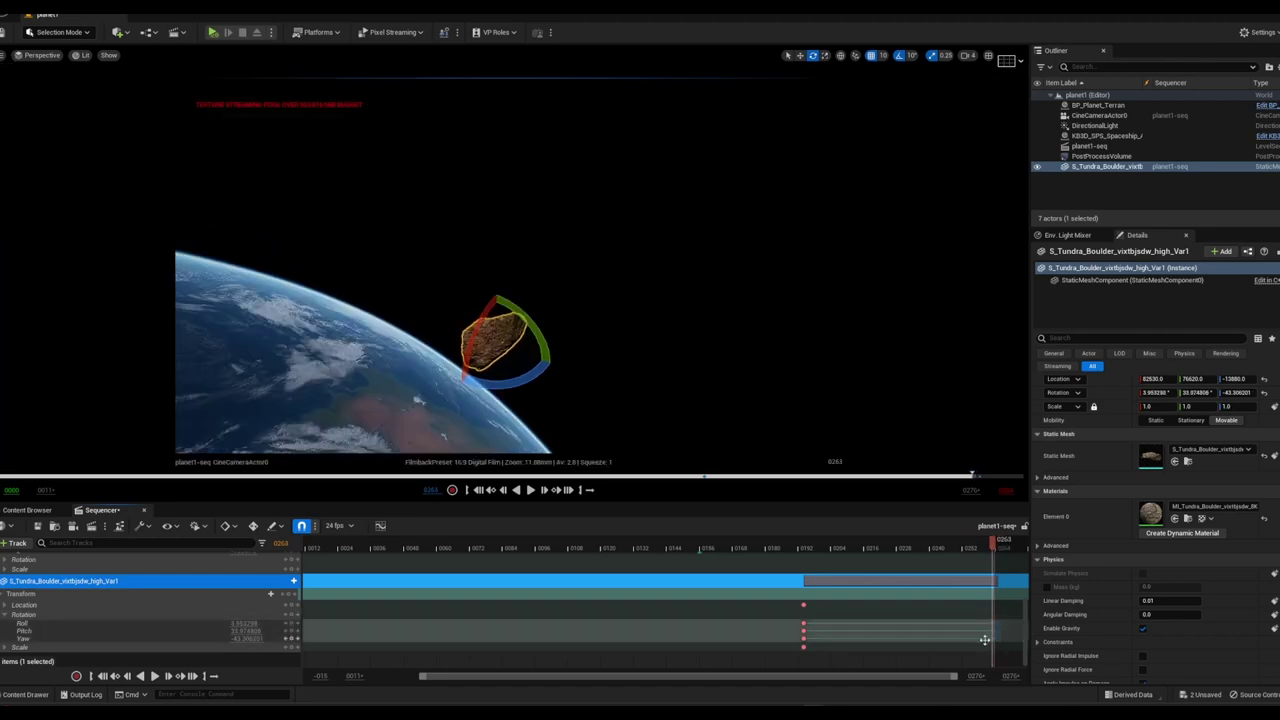
drag(985, 640, 990, 638)
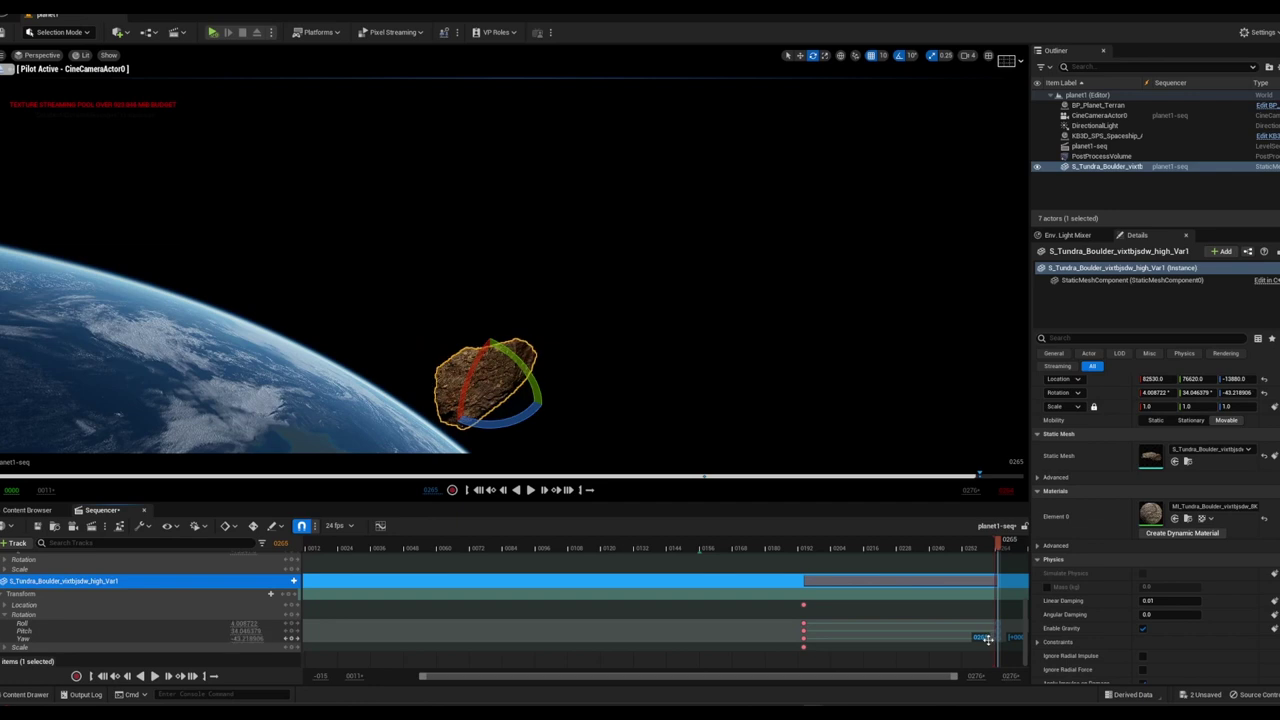
drag(987, 638, 984, 639)
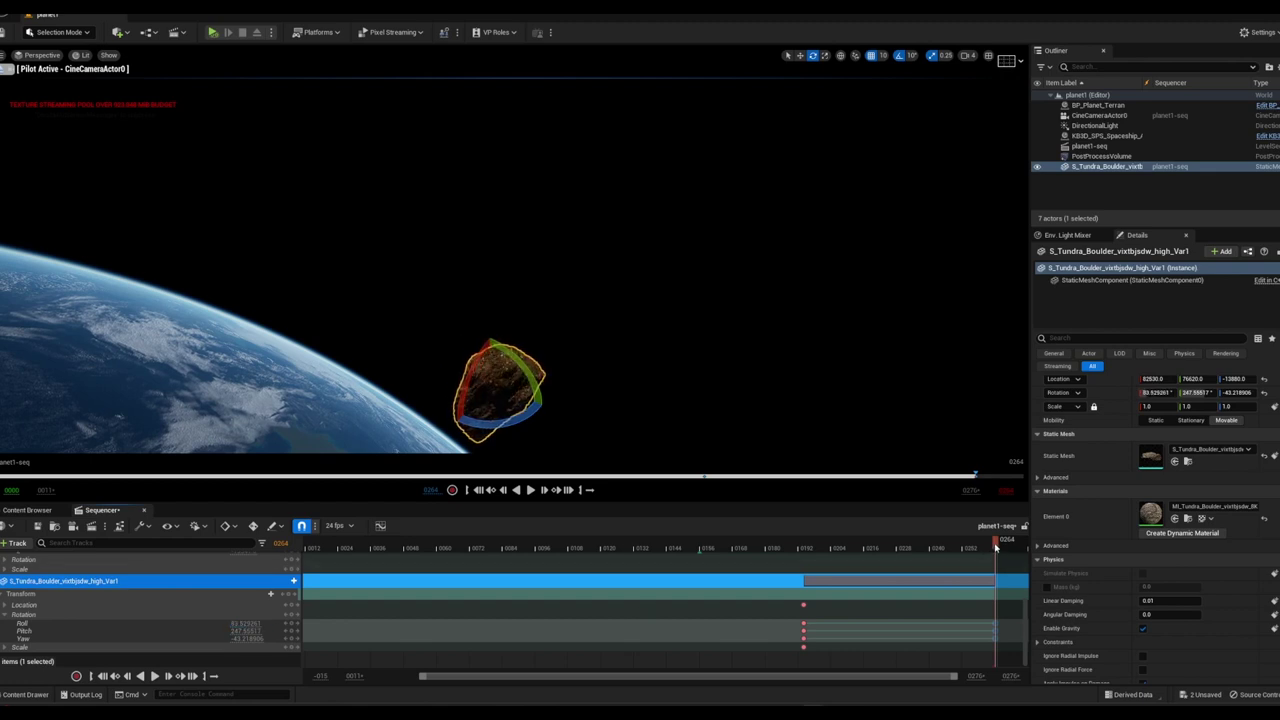
Show the Location channels, key the boulder's location, and undo a trial X change
mouse_move(995, 545)
mouse_down()
mouse_move(817, 568)
mouse_move(1005, 560)
mouse_up()
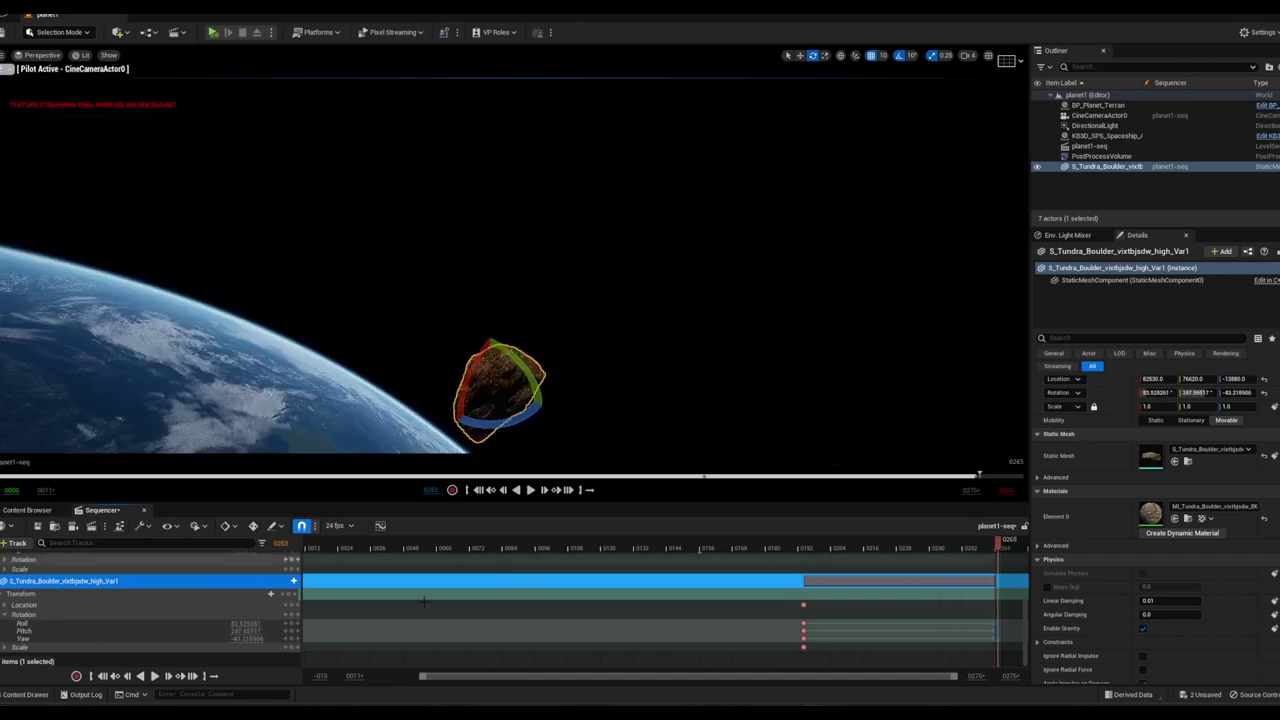
click(5, 606)
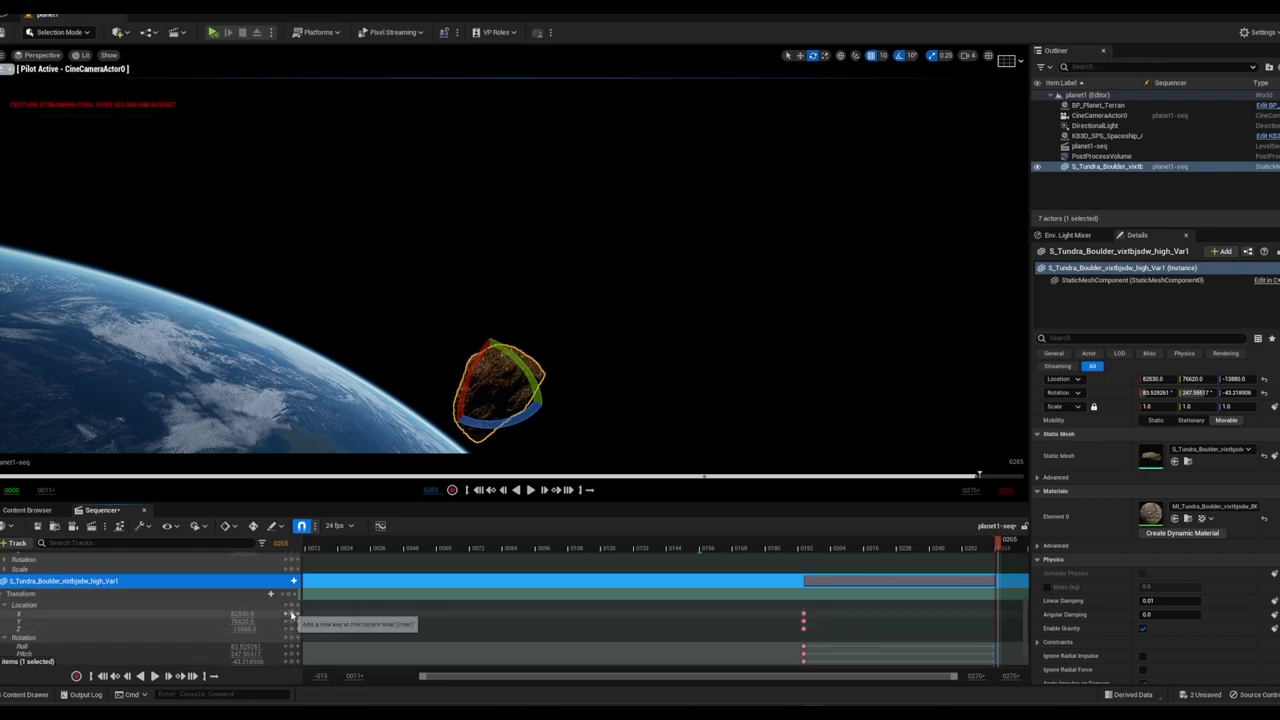
click(292, 607)
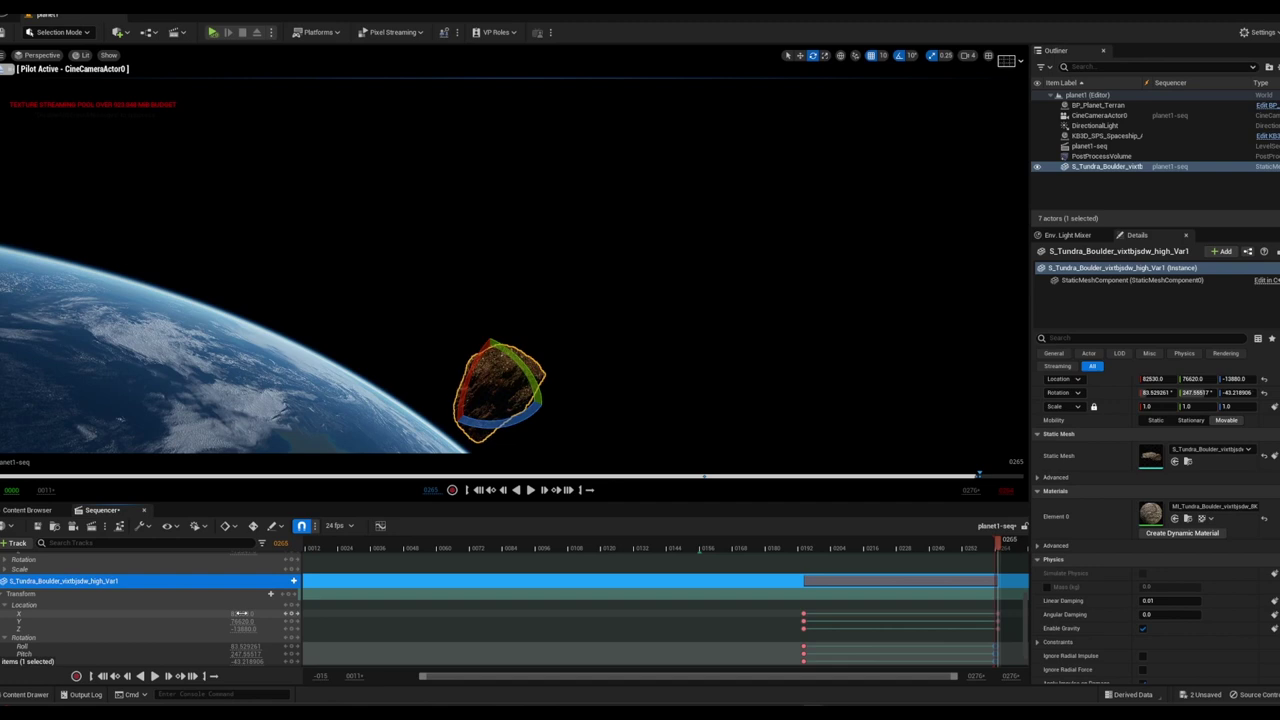
drag(243, 613, 230, 613)
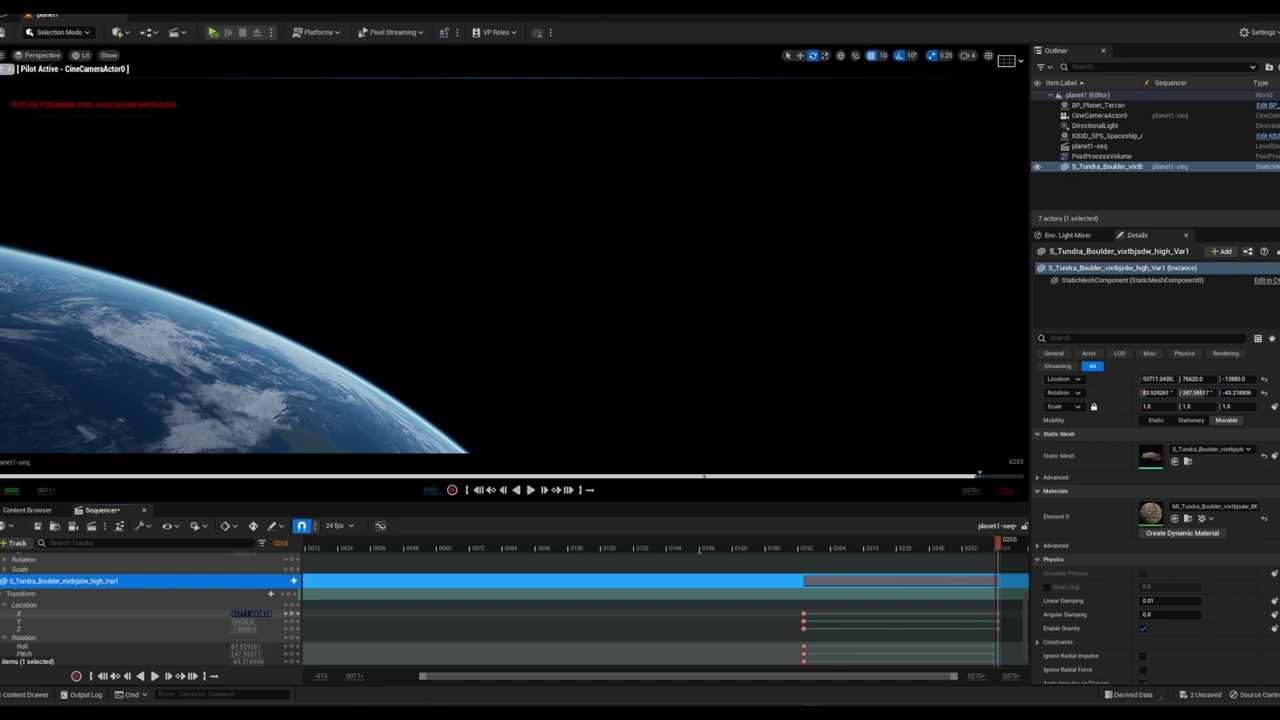
key(ctrl+z)
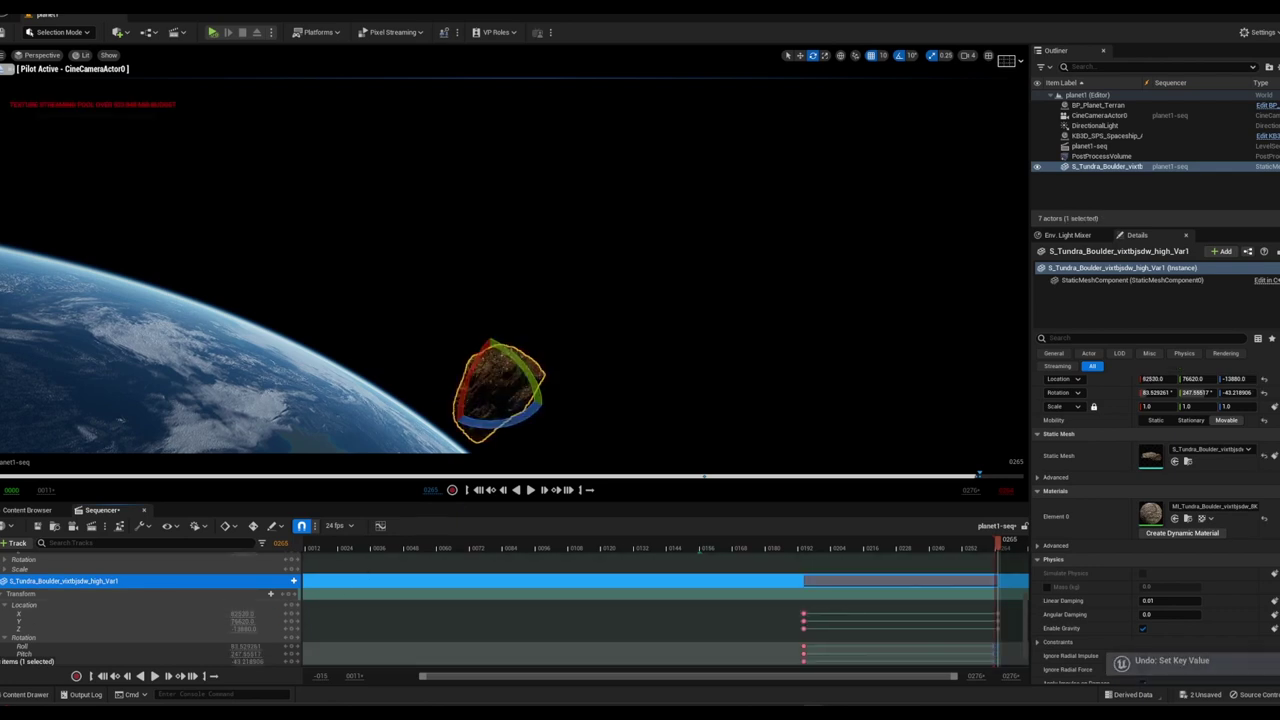
Move the boulder up and left with the gizmo and key its new location
key(w)
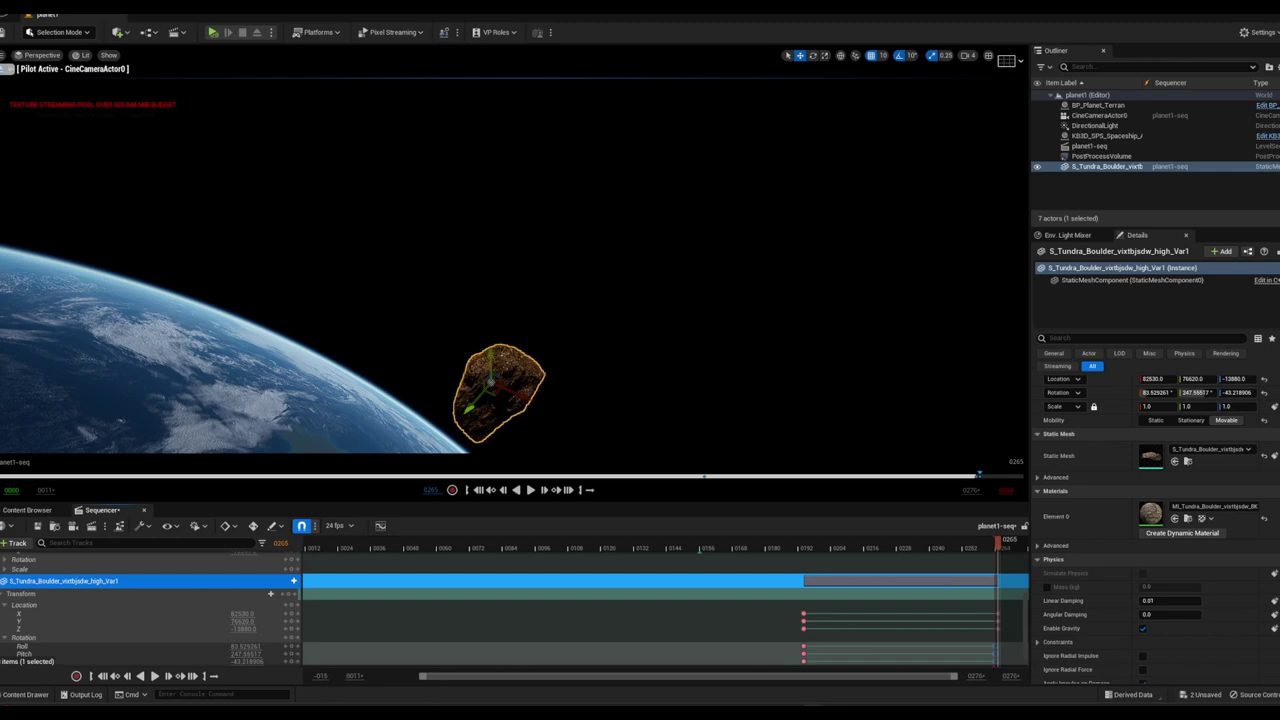
mouse_move(464, 368)
mouse_down()
mouse_move(465, 271)
mouse_move(313, 397)
mouse_up()
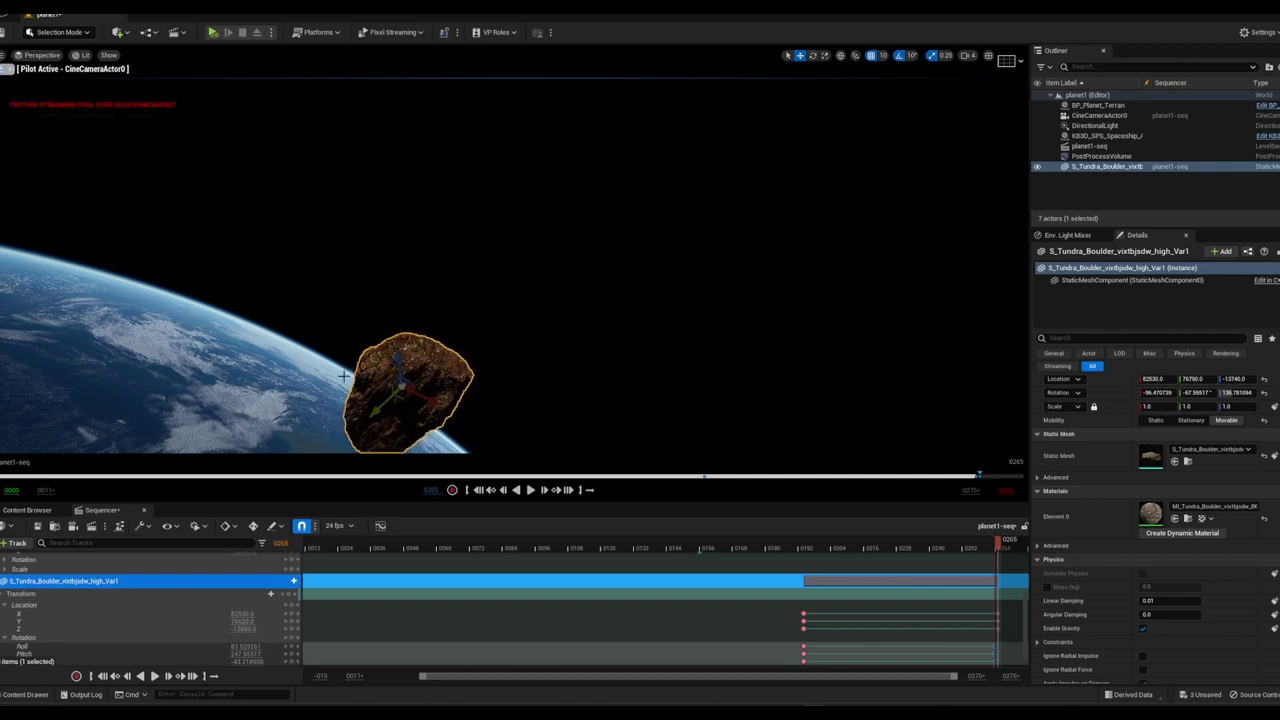
drag(433, 399, 372, 387)
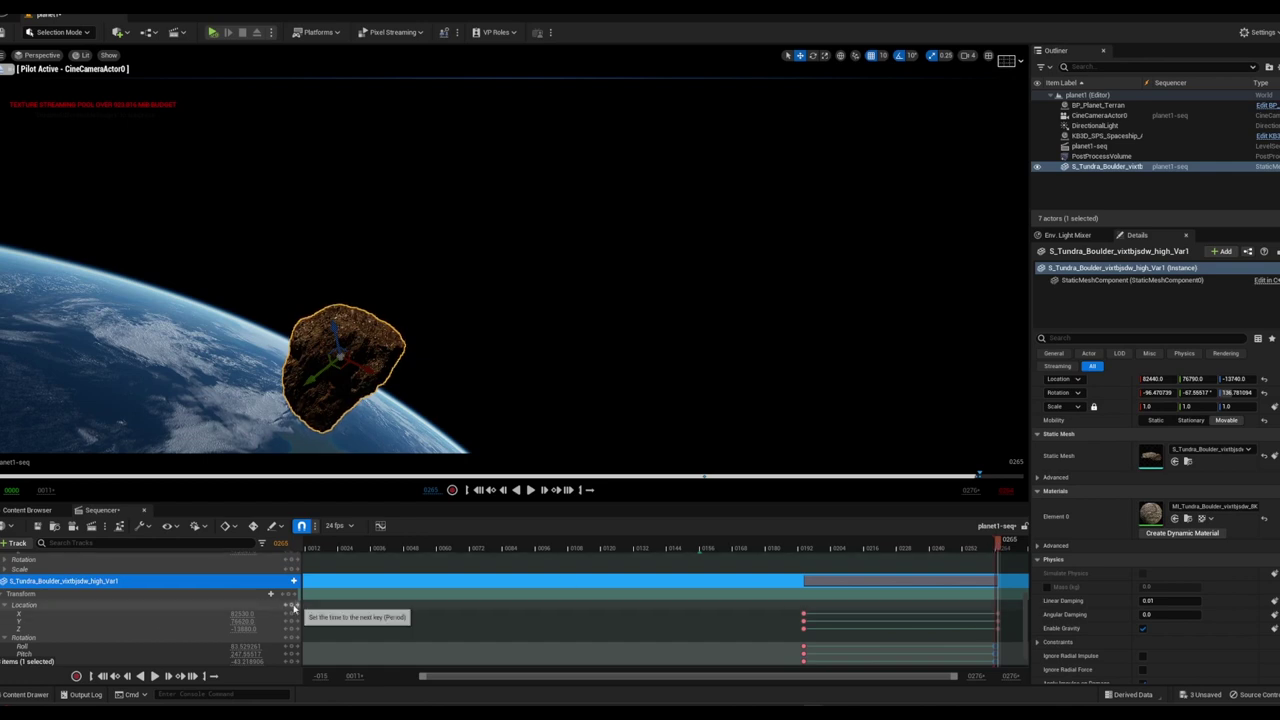
click(292, 607)
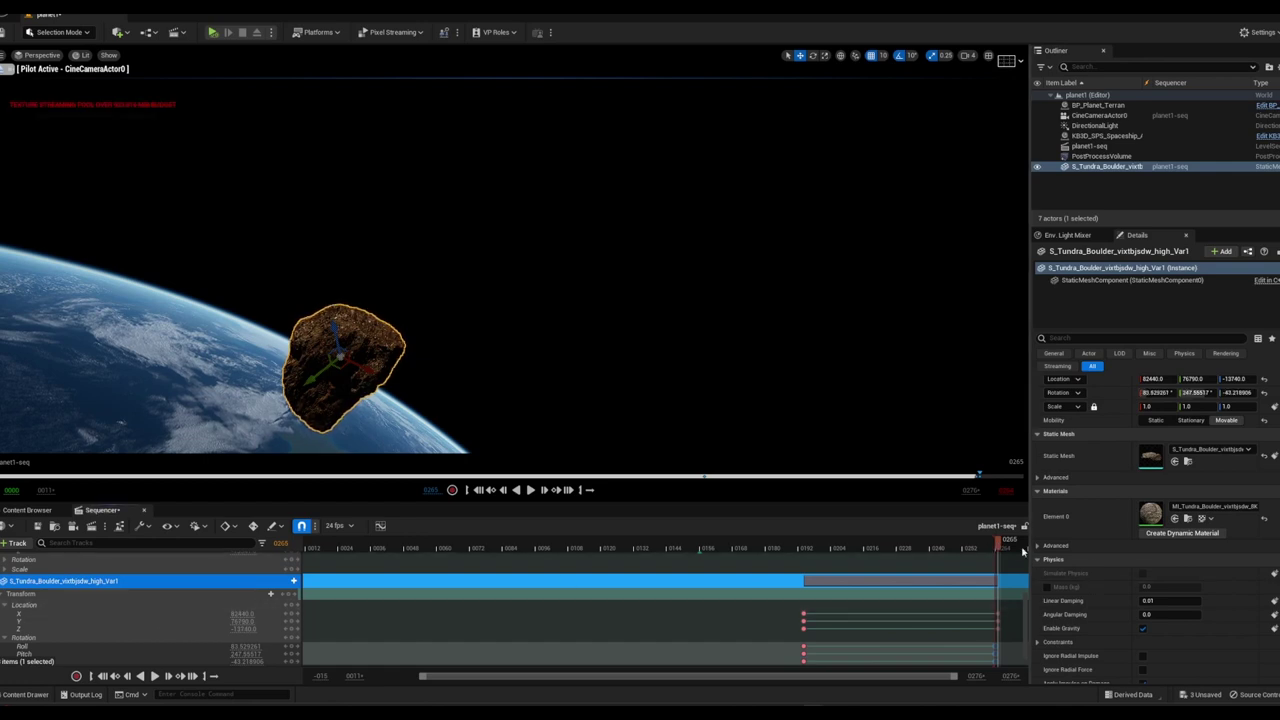
mouse_move(1000, 543)
mouse_down()
mouse_move(627, 567)
mouse_move(840, 568)
mouse_up()
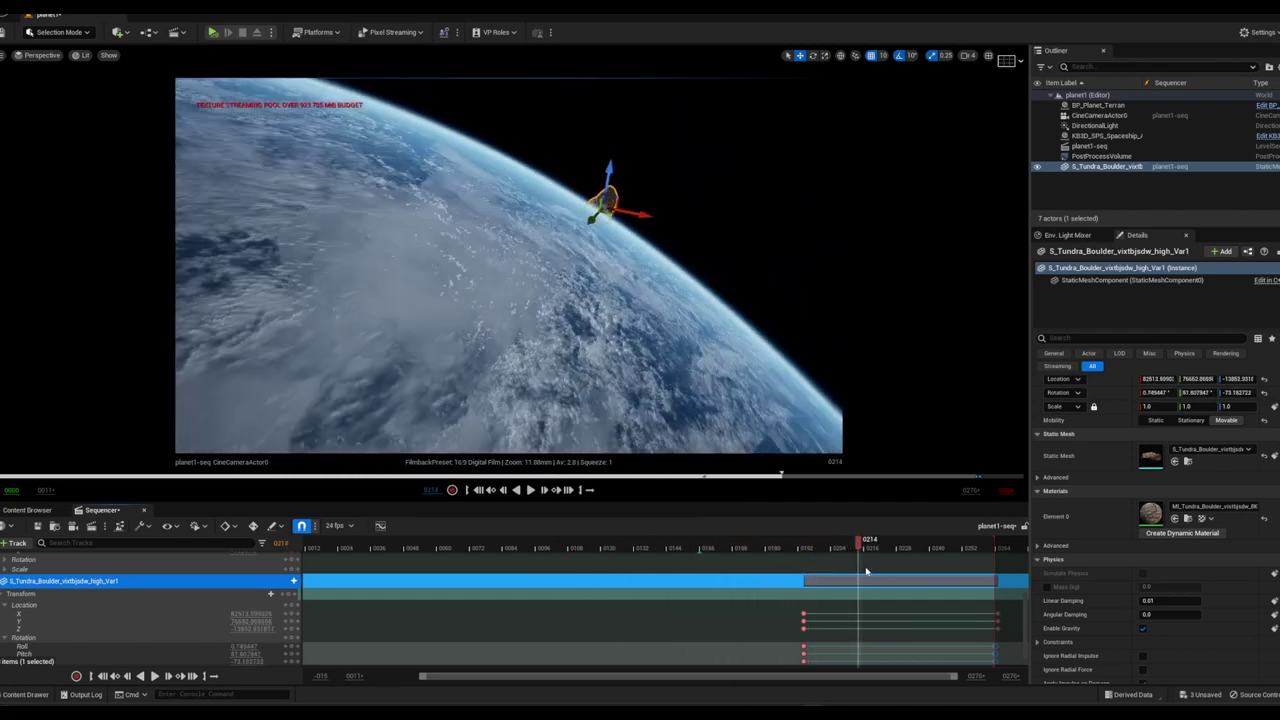
Move the boulder up and right and key its transform at frame 194
drag(840, 568, 968, 587)
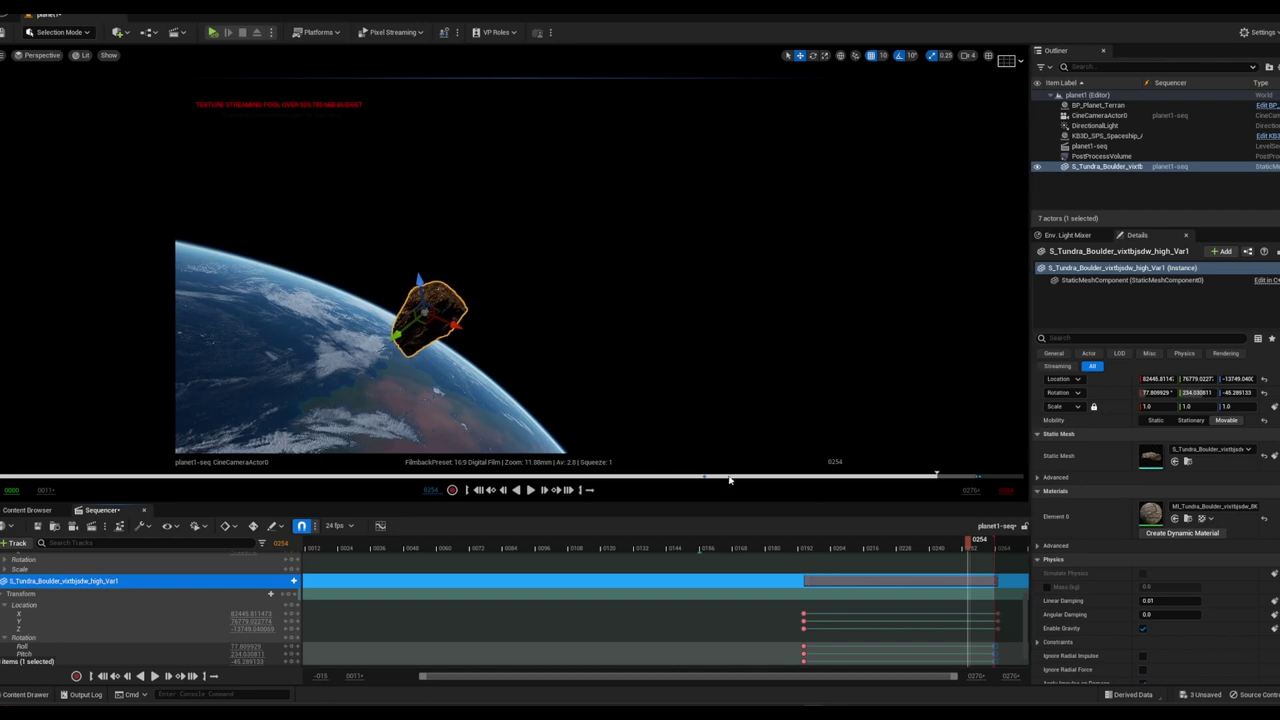
drag(975, 547, 806, 558)
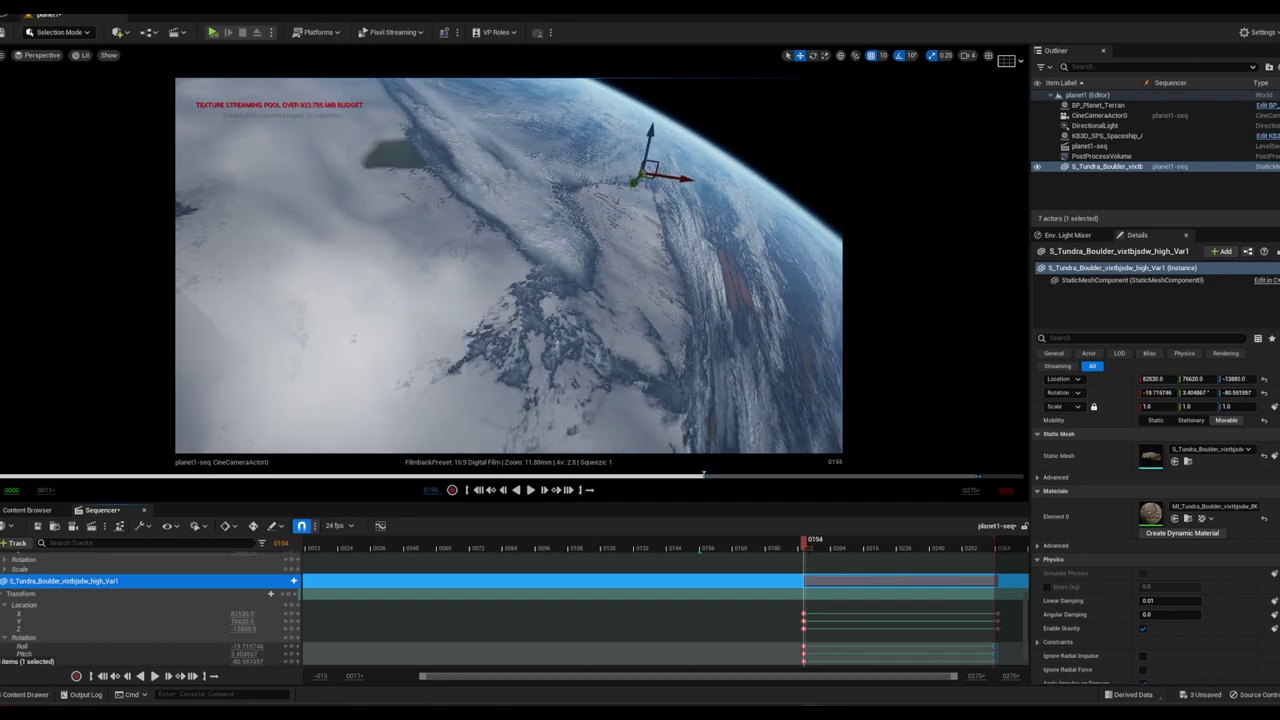
drag(634, 184, 706, 133)
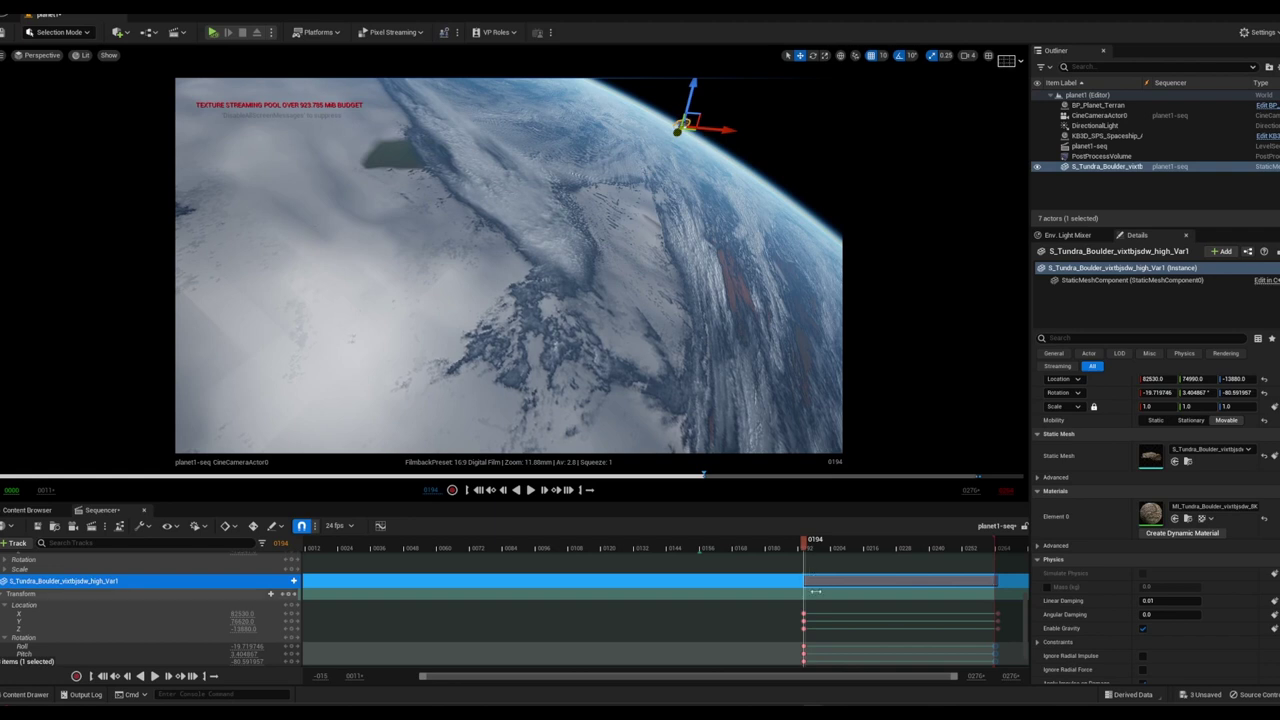
mouse_move(805, 543)
mouse_down()
mouse_move(783, 550)
mouse_move(807, 551)
mouse_up()
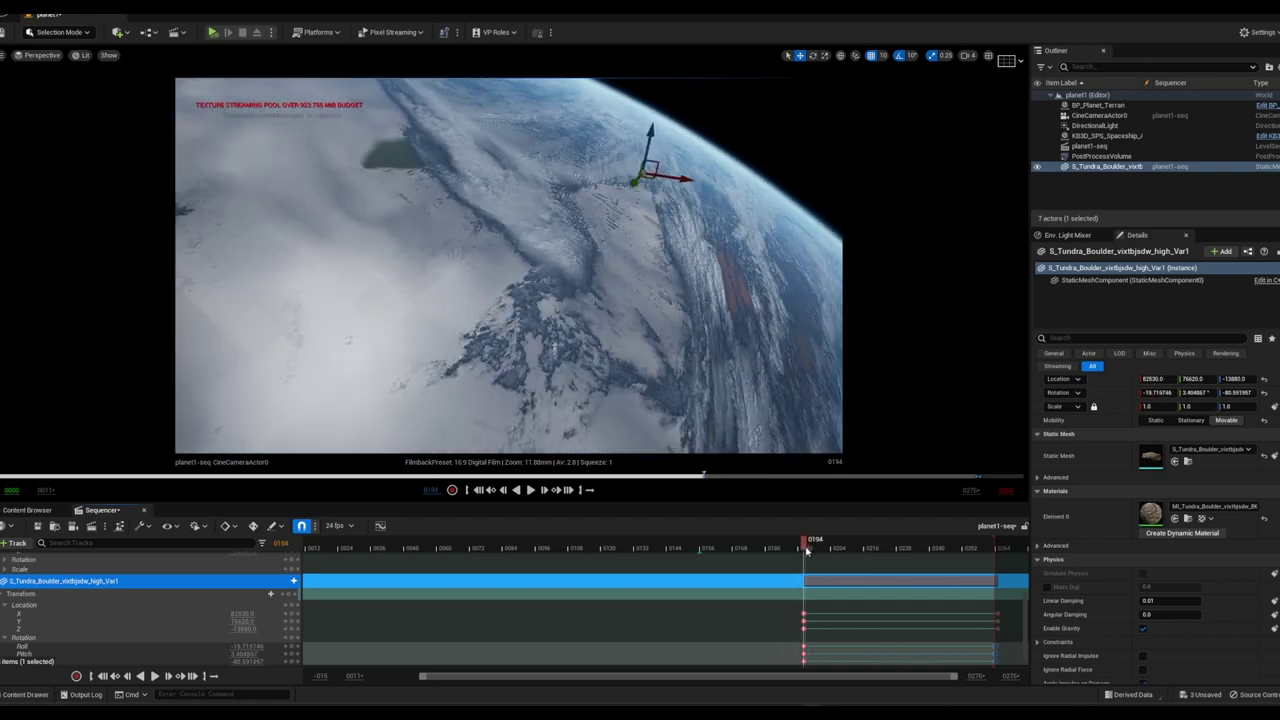
drag(632, 185, 686, 133)
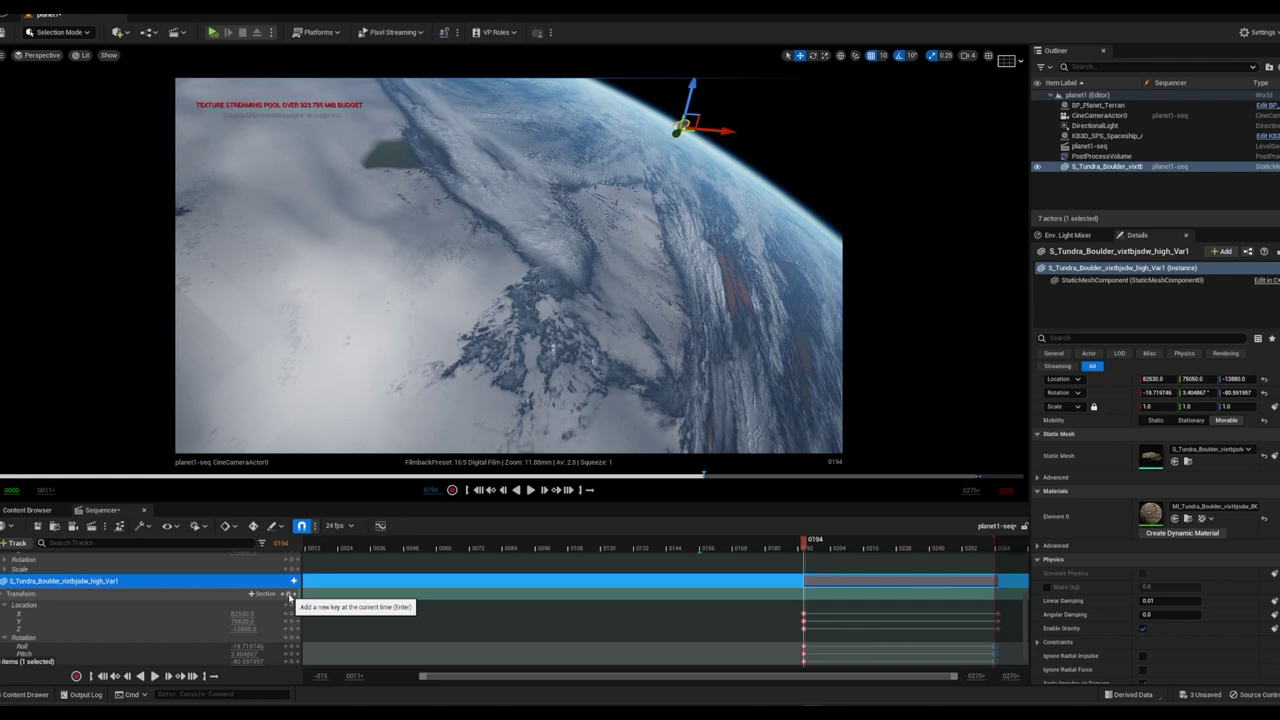
click(290, 596)
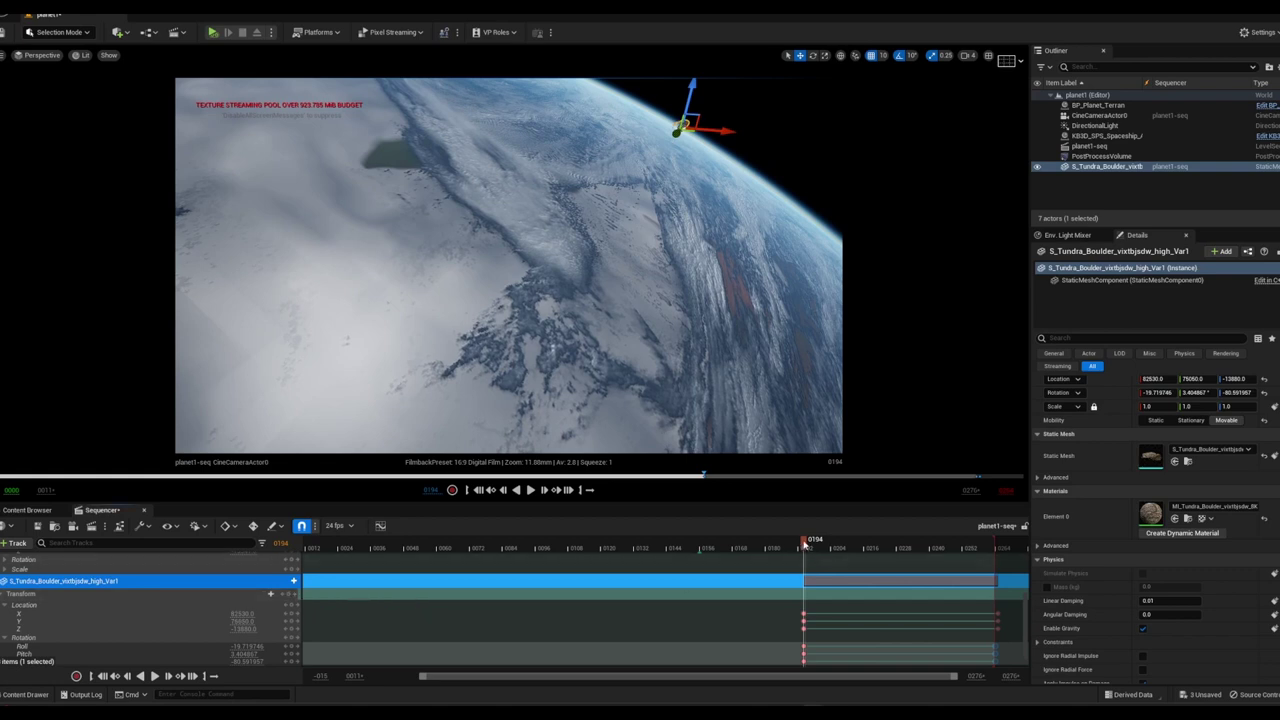
At the sequence's end, rotate and lower the boulder, key it, and preview from frame 160
drag(808, 543, 966, 541)
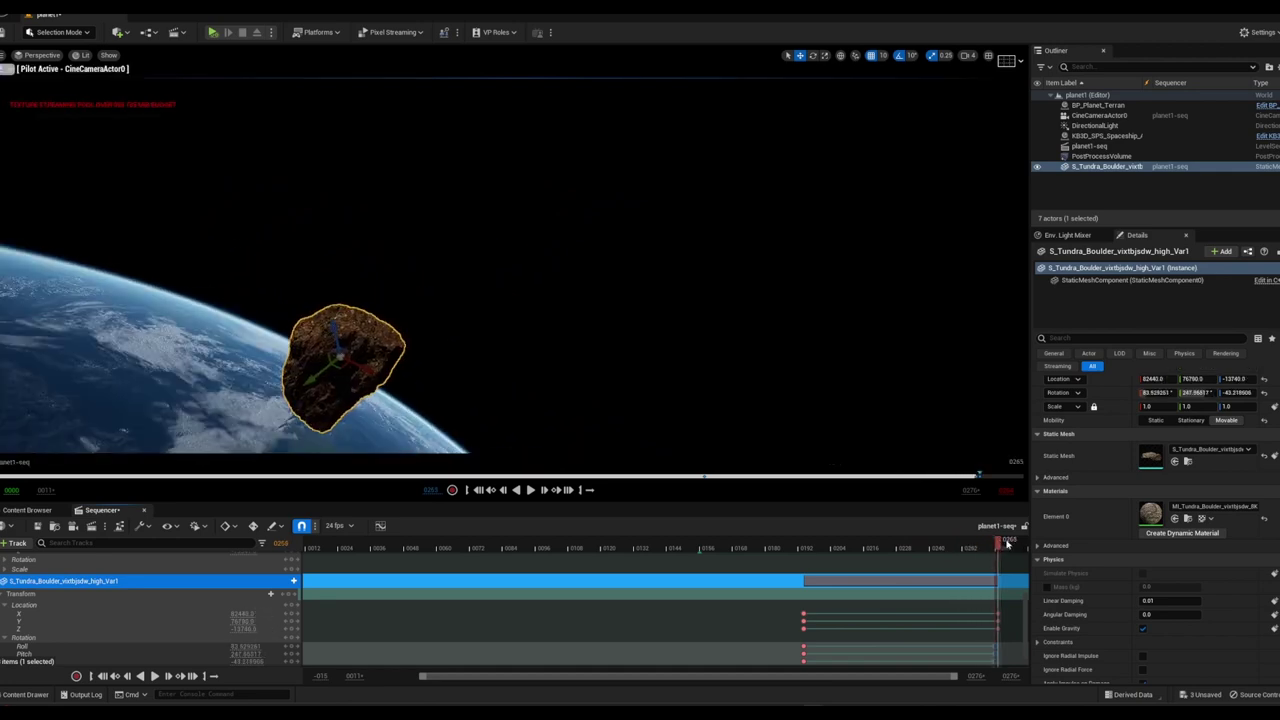
mouse_move(966, 541)
mouse_down()
mouse_move(1015, 543)
mouse_move(989, 546)
mouse_move(1001, 546)
mouse_up()
drag(335, 358, 190, 440)
drag(1192, 379, 1200, 379)
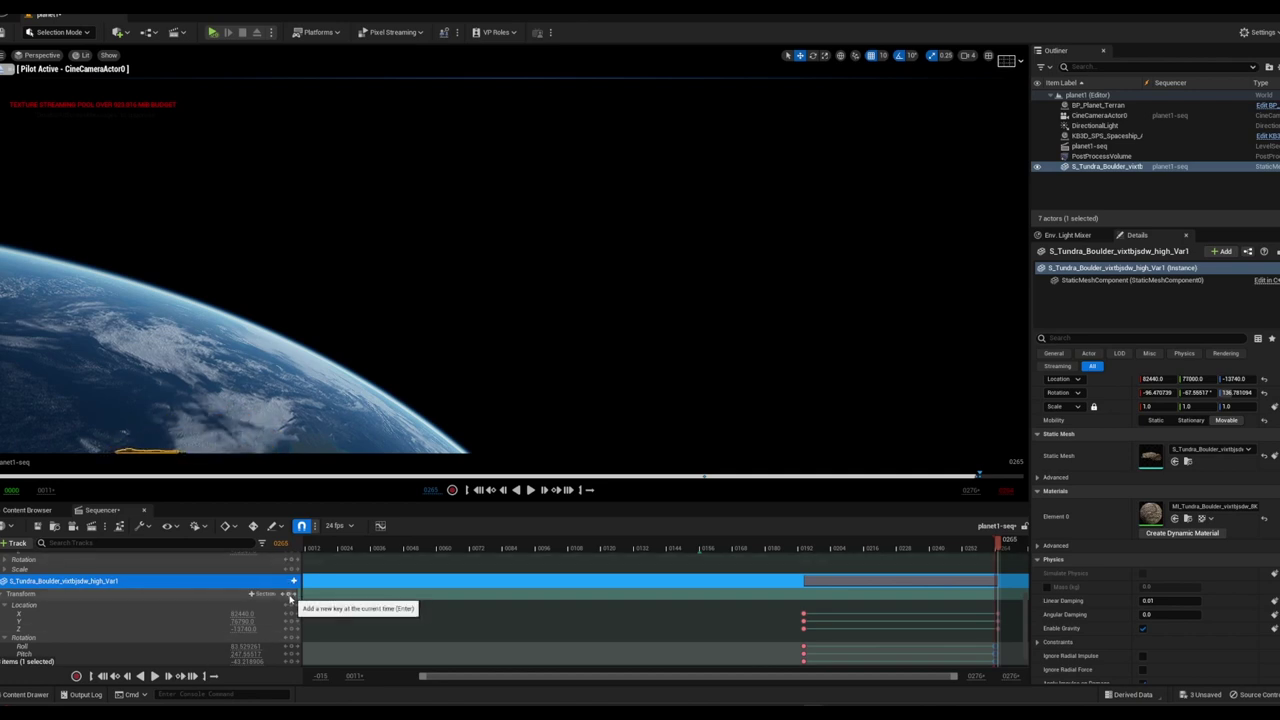
click(290, 598)
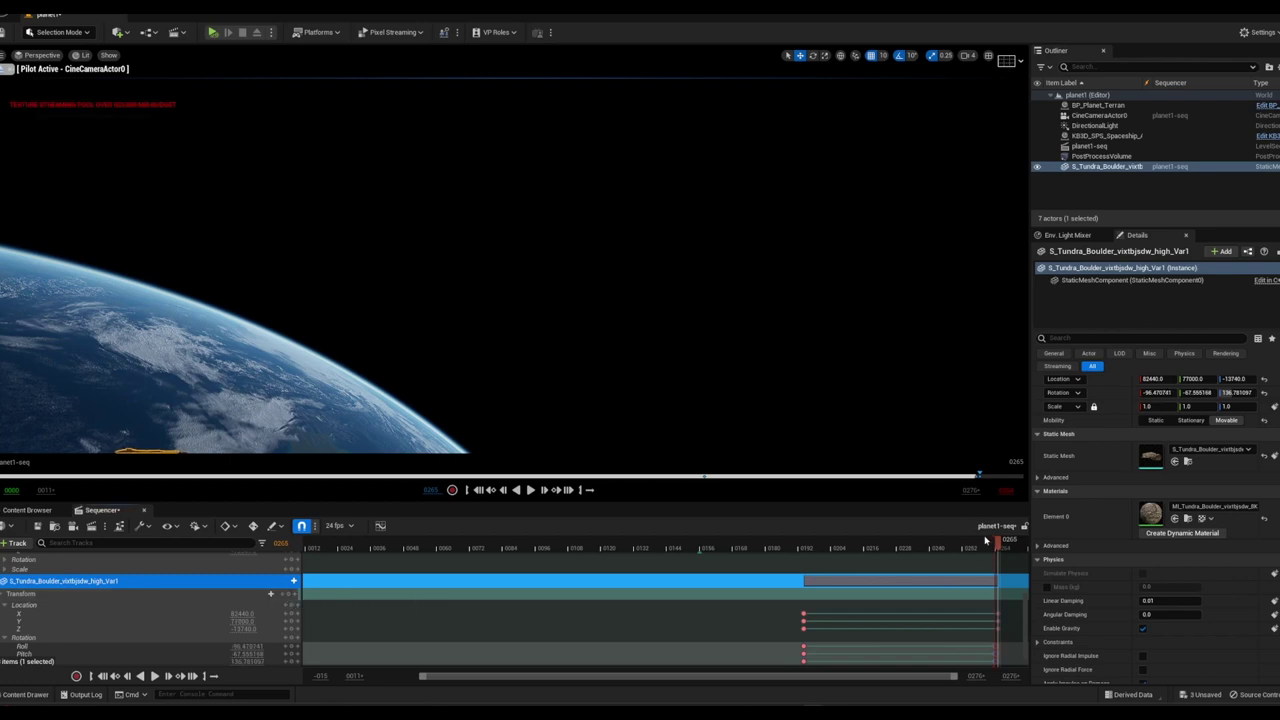
drag(901, 557, 710, 562)
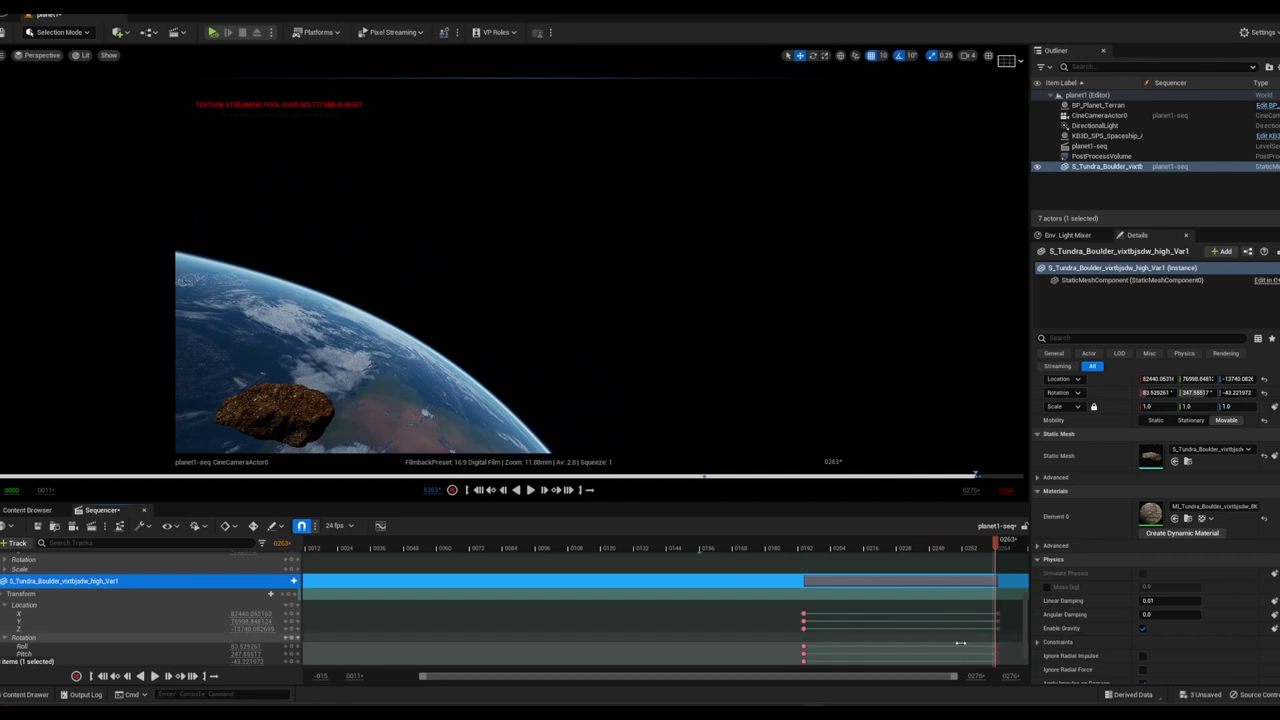
Extend the camera cut and the CineCameraActor0 section to the end of the sequence
scroll(1011, 676, down, 3)
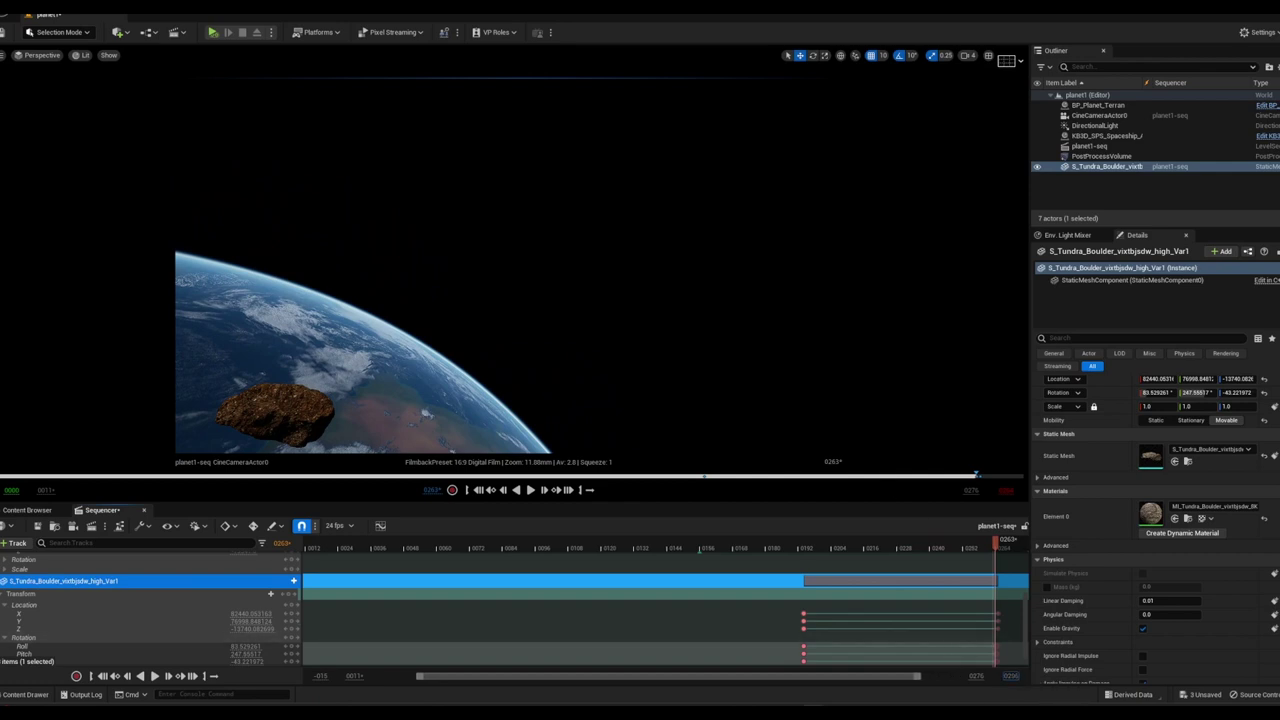
scroll(938, 678, up, 3)
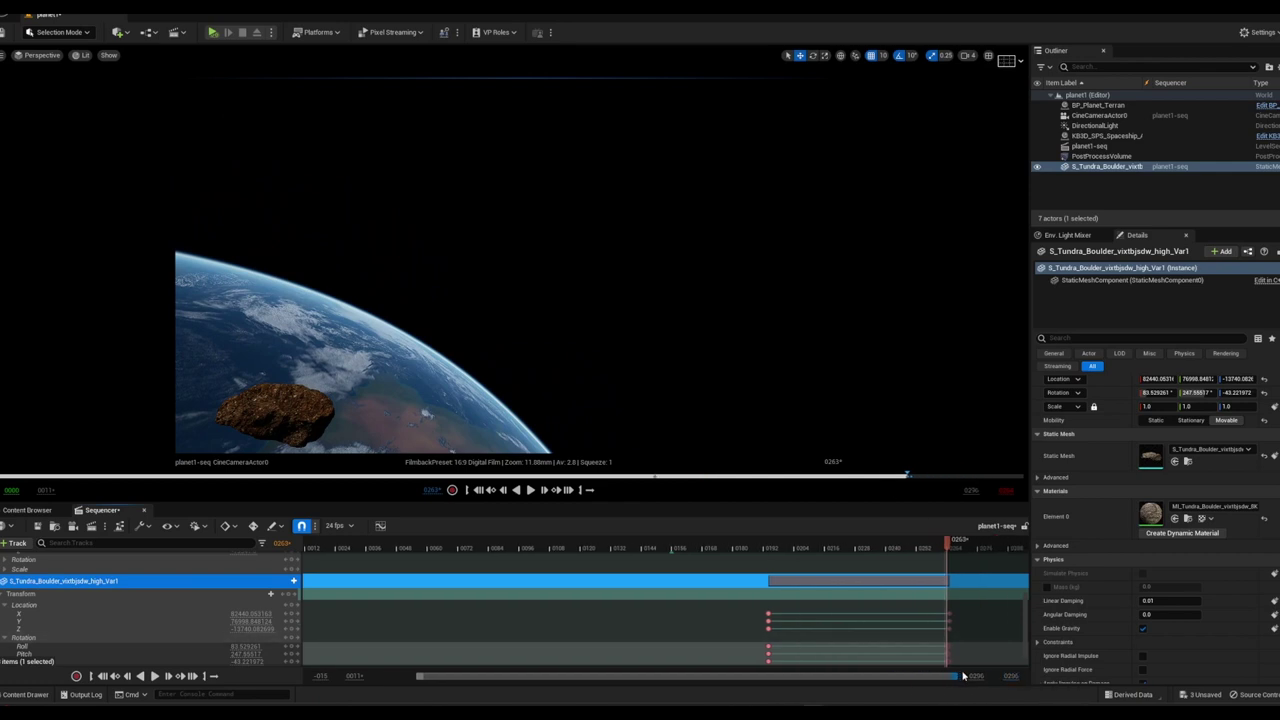
scroll(953, 566, down, 1)
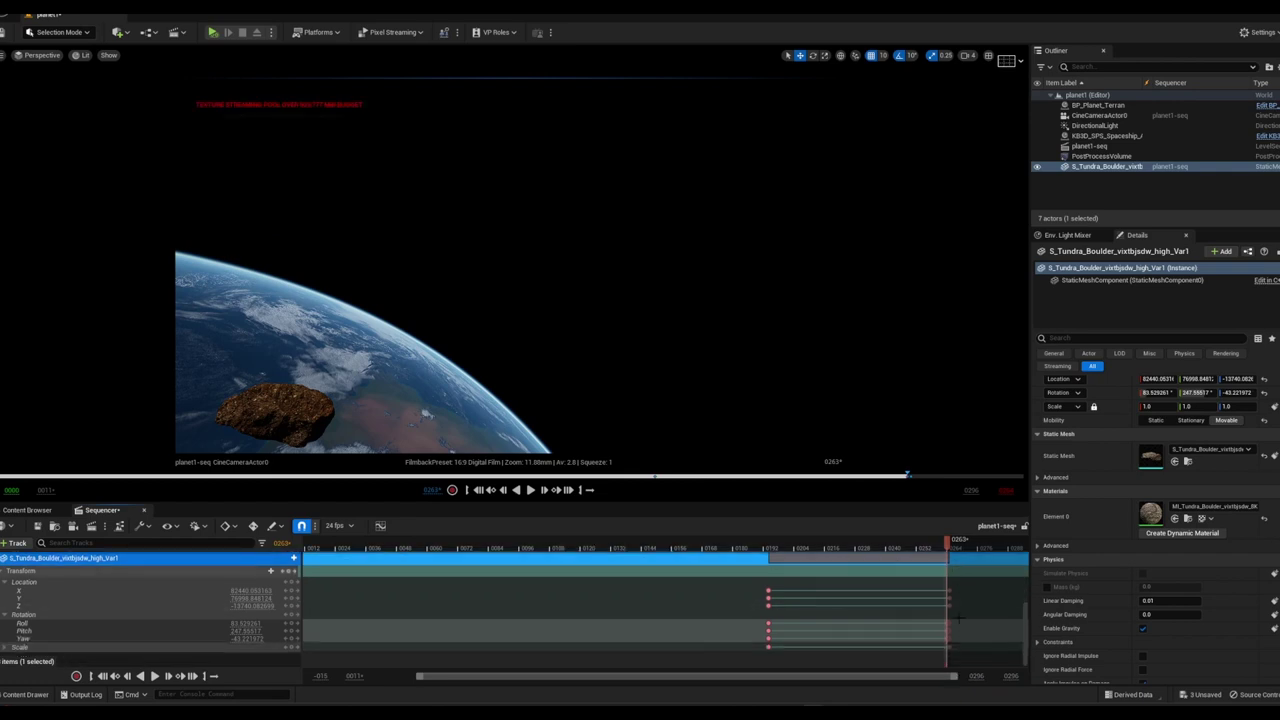
scroll(955, 600, up, 5)
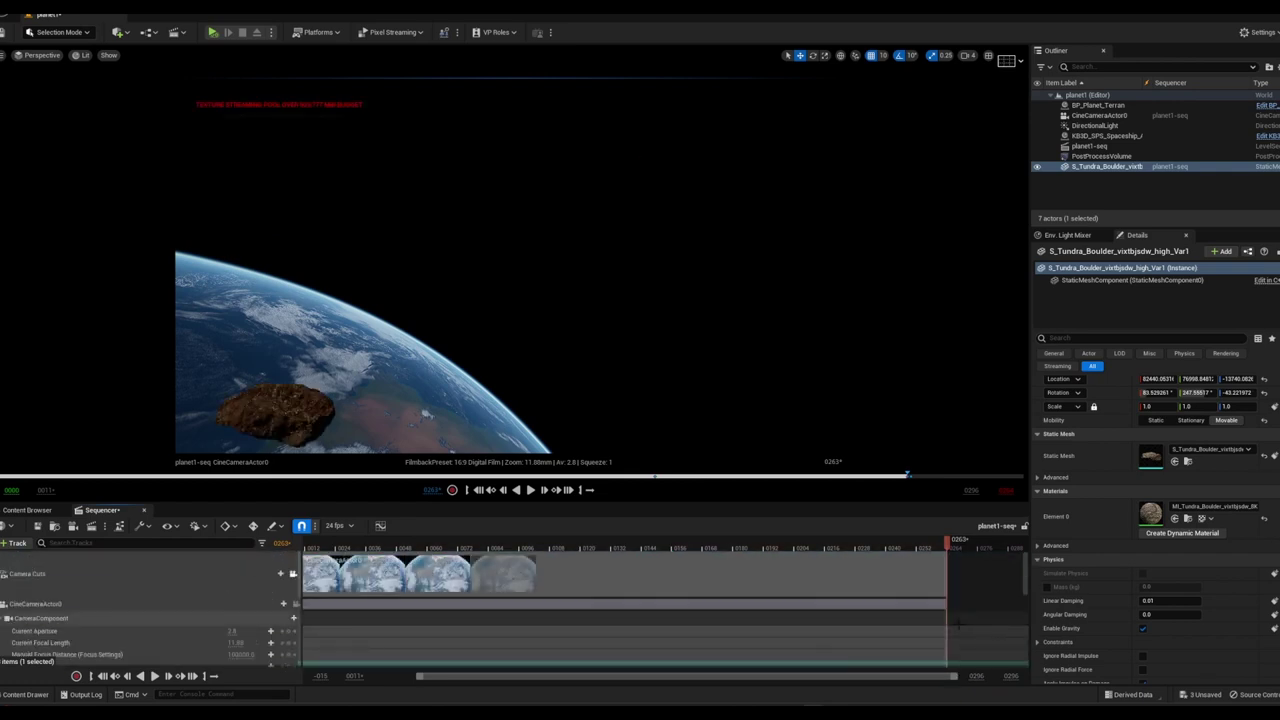
click(6, 618)
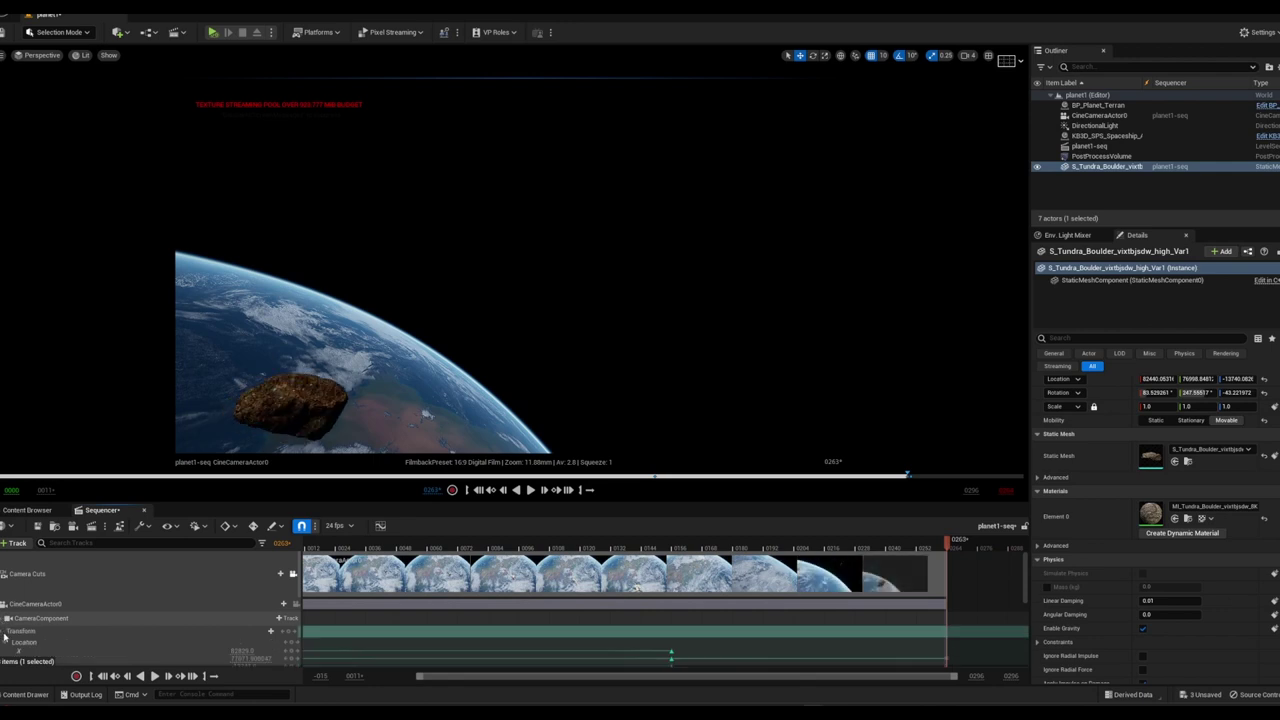
click(4, 644)
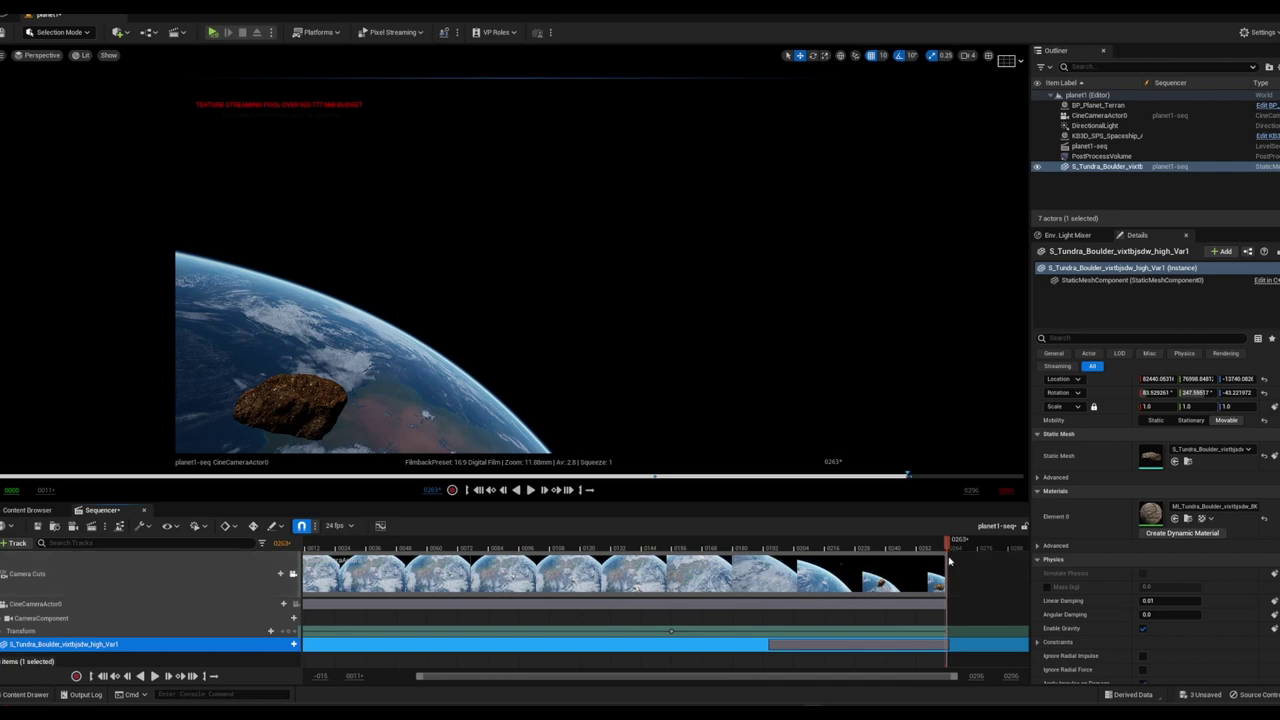
drag(946, 578, 1024, 573)
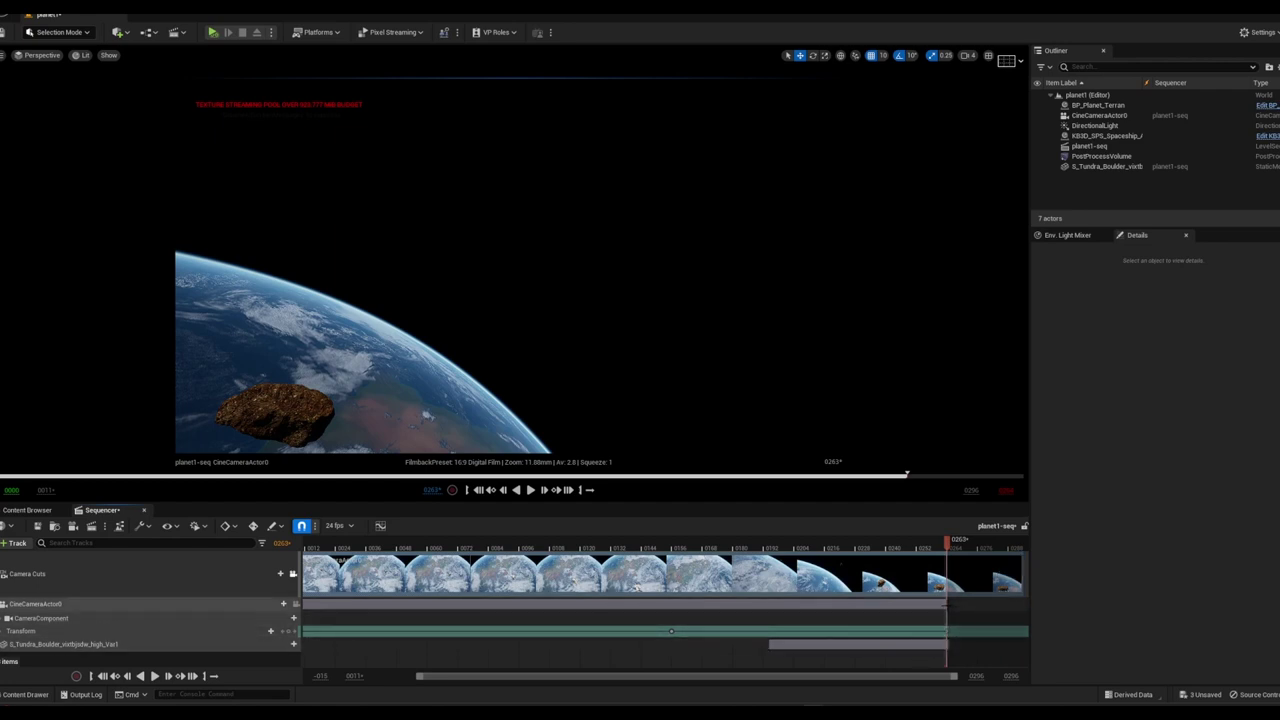
drag(944, 604, 1027, 605)
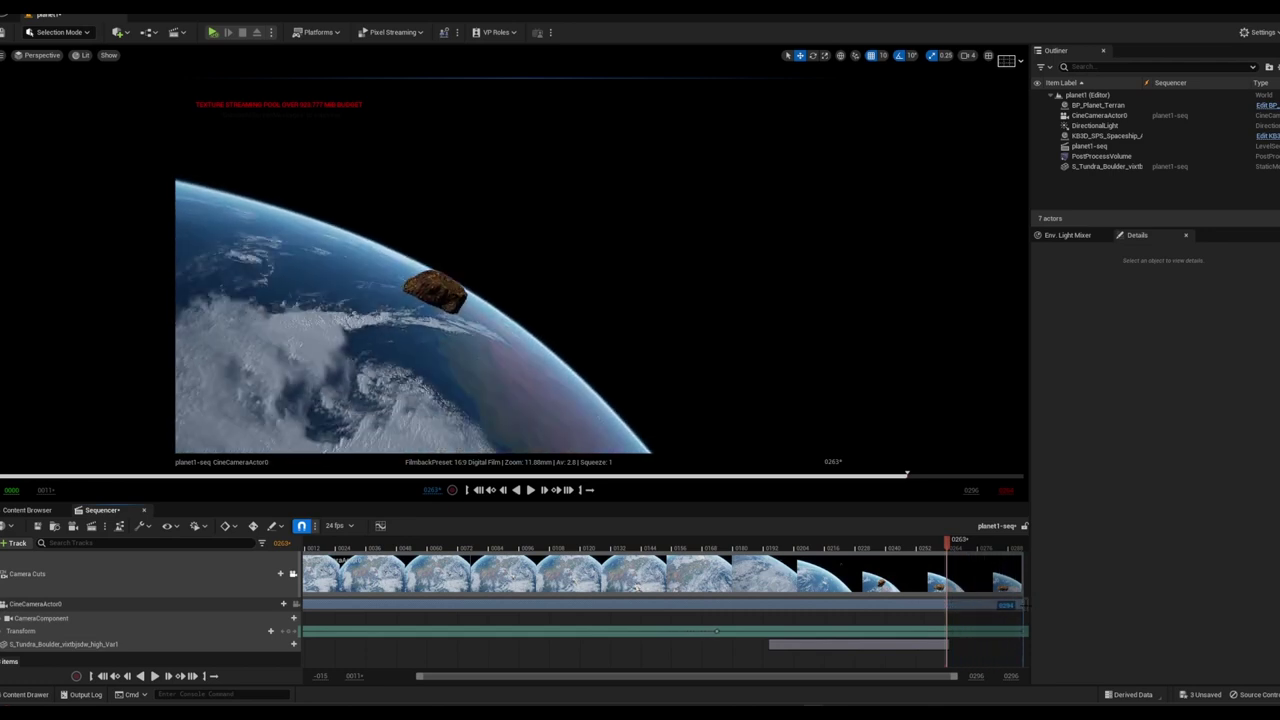
Expand the camera's Transform track to show its Location keyframes
click(5, 631)
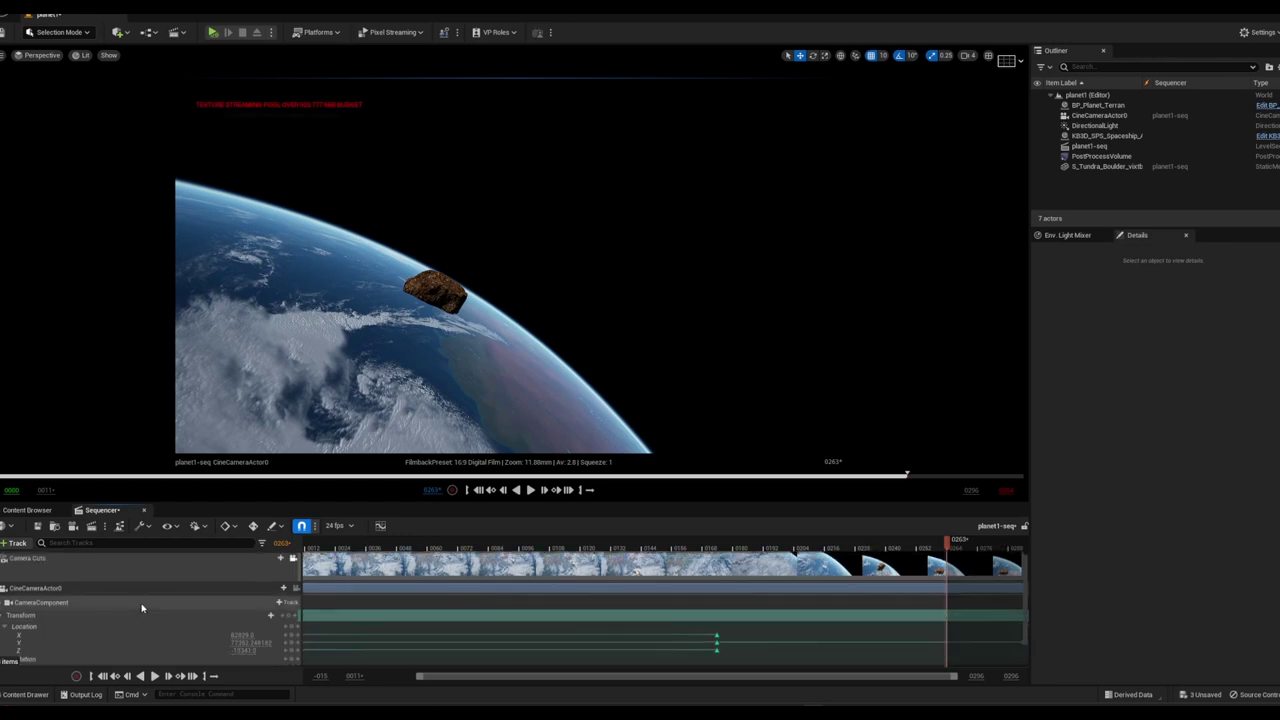
scroll(191, 641, down, 2)
scroll(191, 641, down, 1)
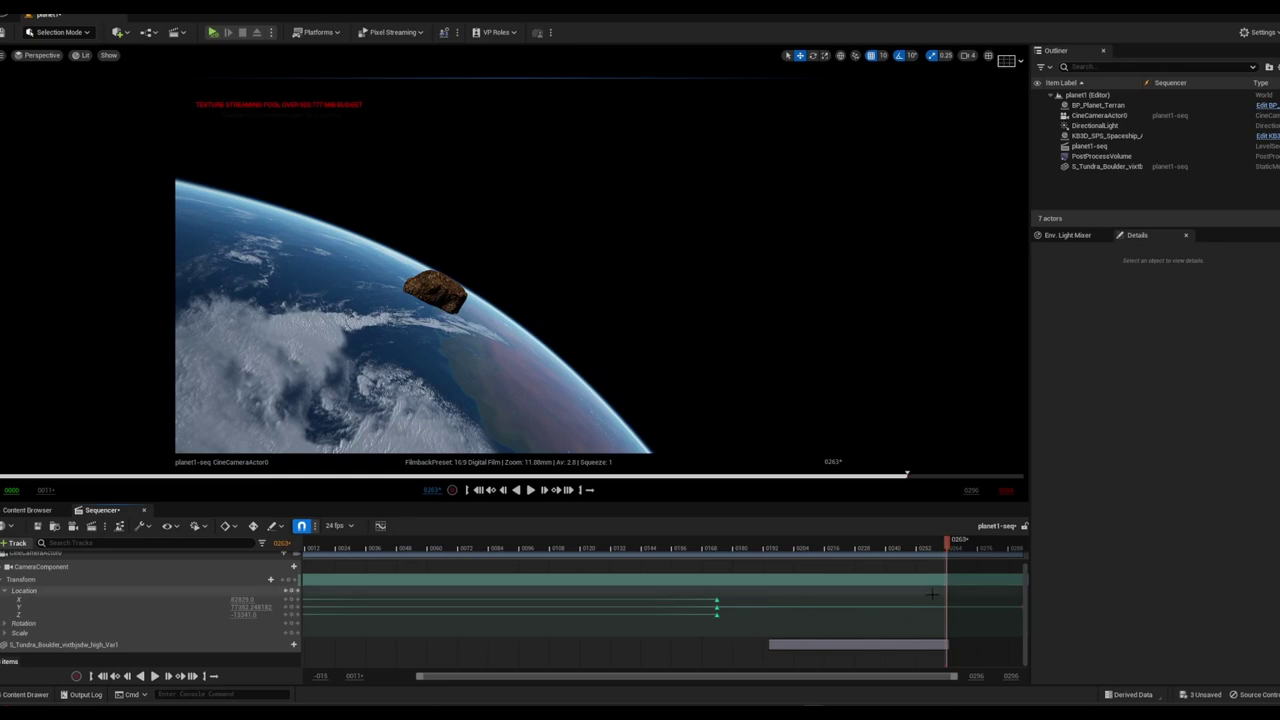
scroll(932, 594, up, 1)
scroll(932, 594, up, 1)
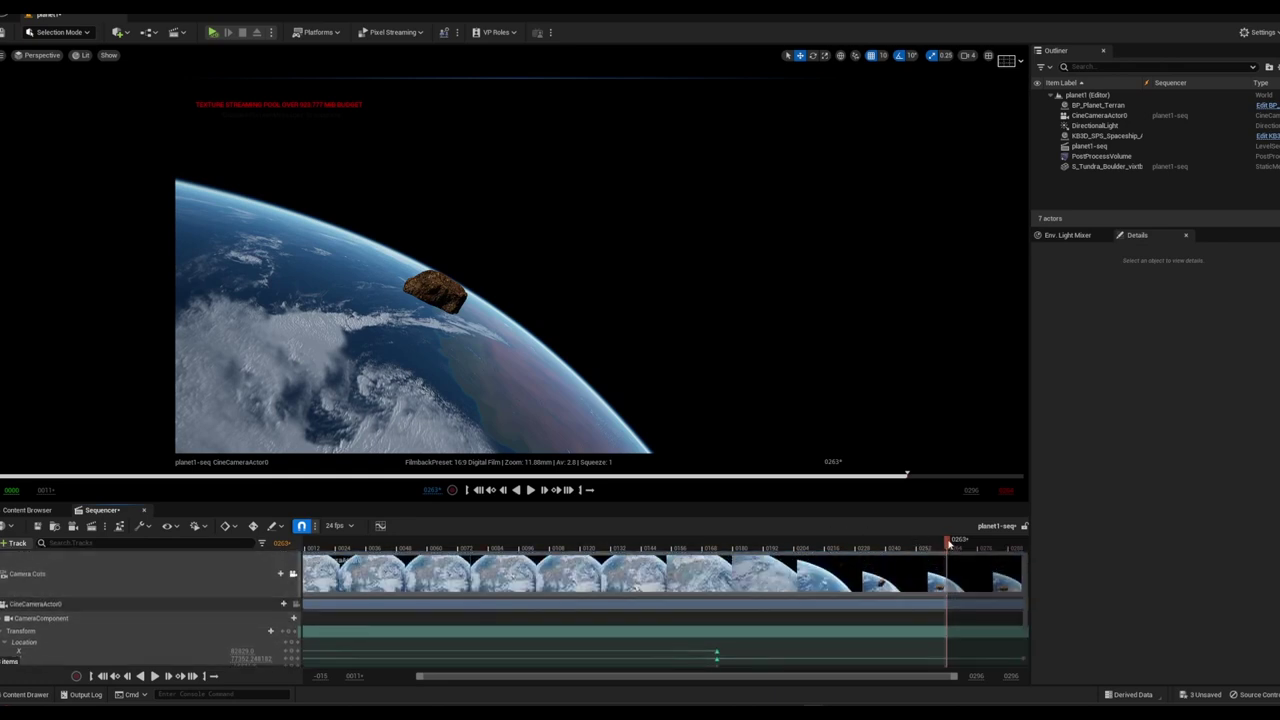
Scrub to the sequence's last frame, try a Location X change, then undo it
mouse_move(948, 543)
mouse_down()
mouse_move(916, 545)
mouse_move(1038, 546)
mouse_up()
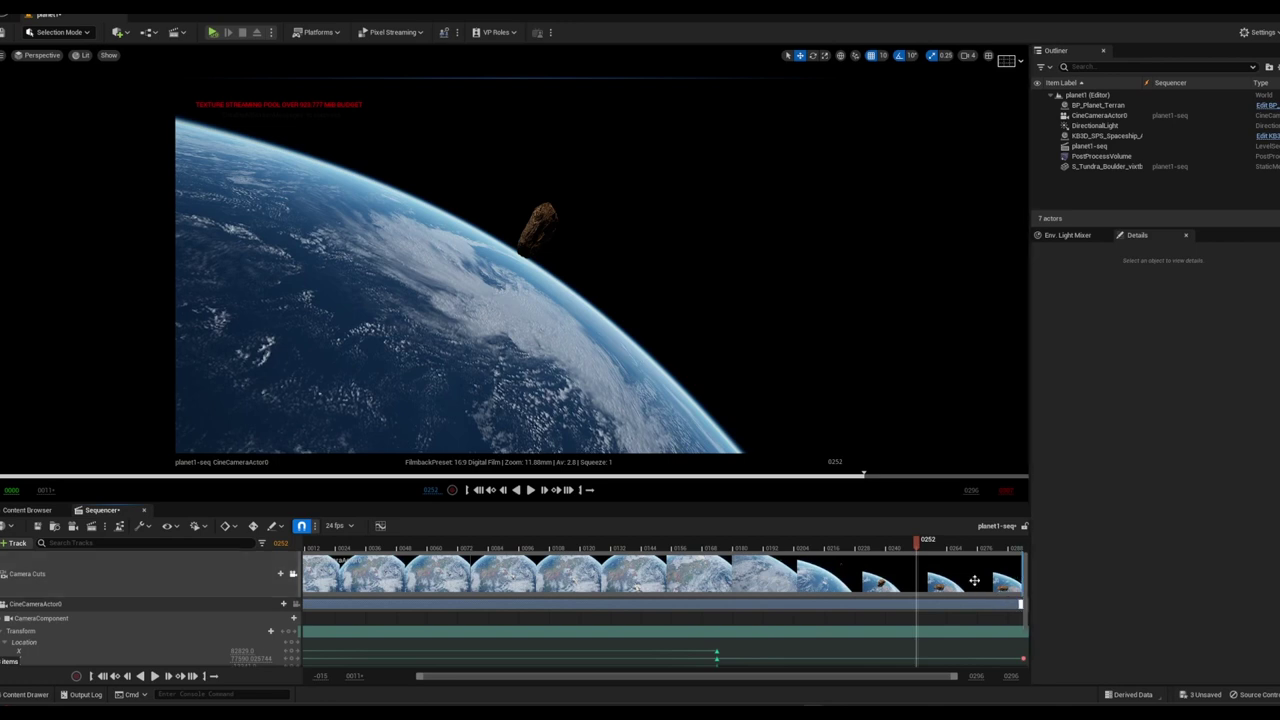
drag(921, 546, 1024, 560)
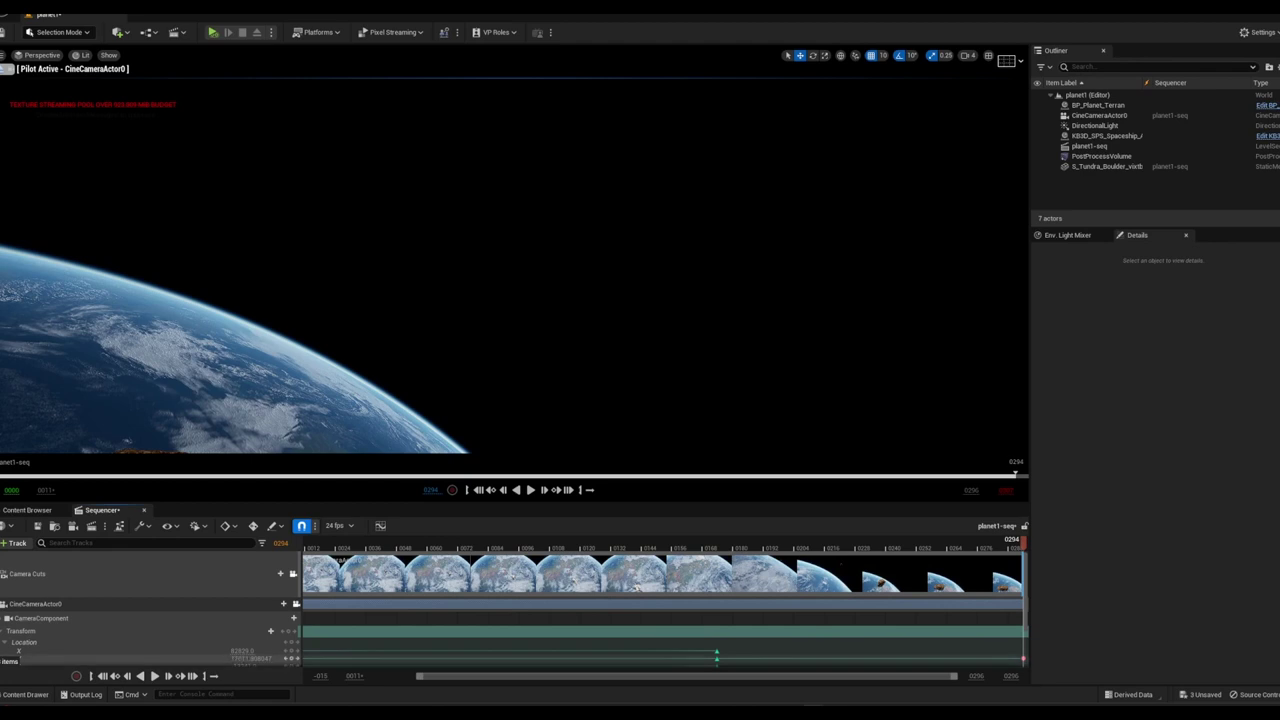
drag(252, 657, 290, 657)
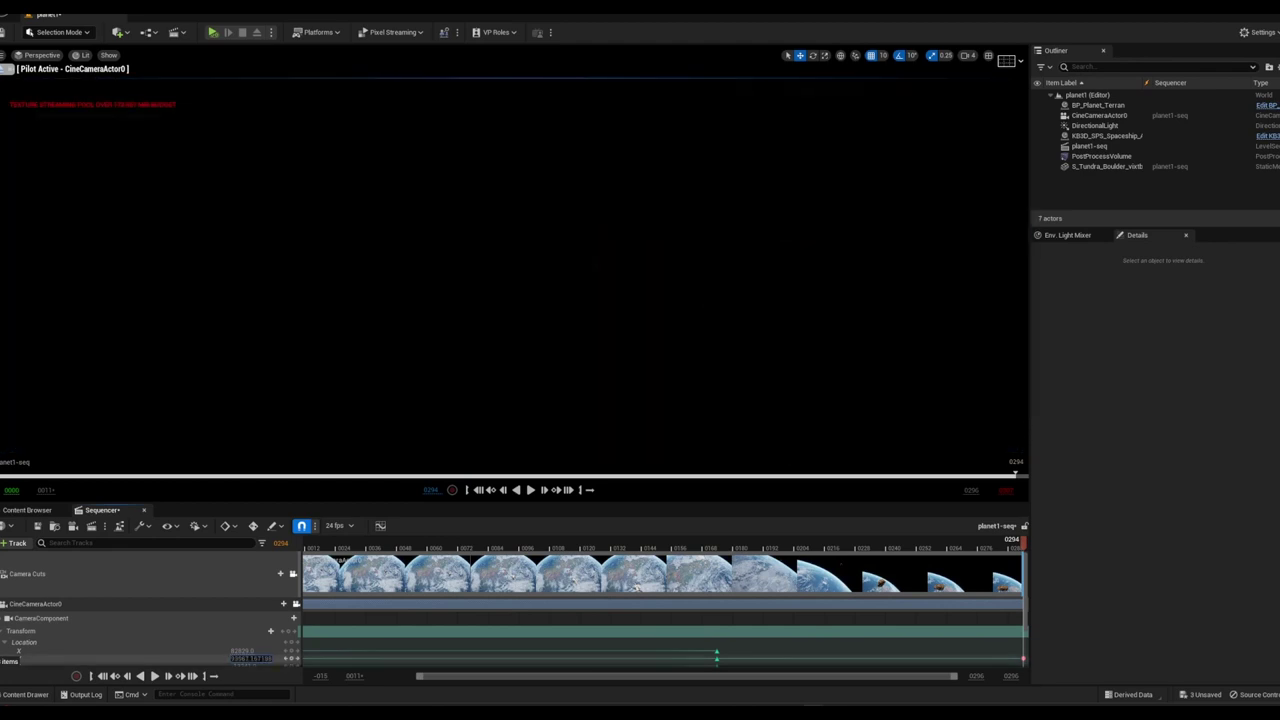
key(ctrl+z)
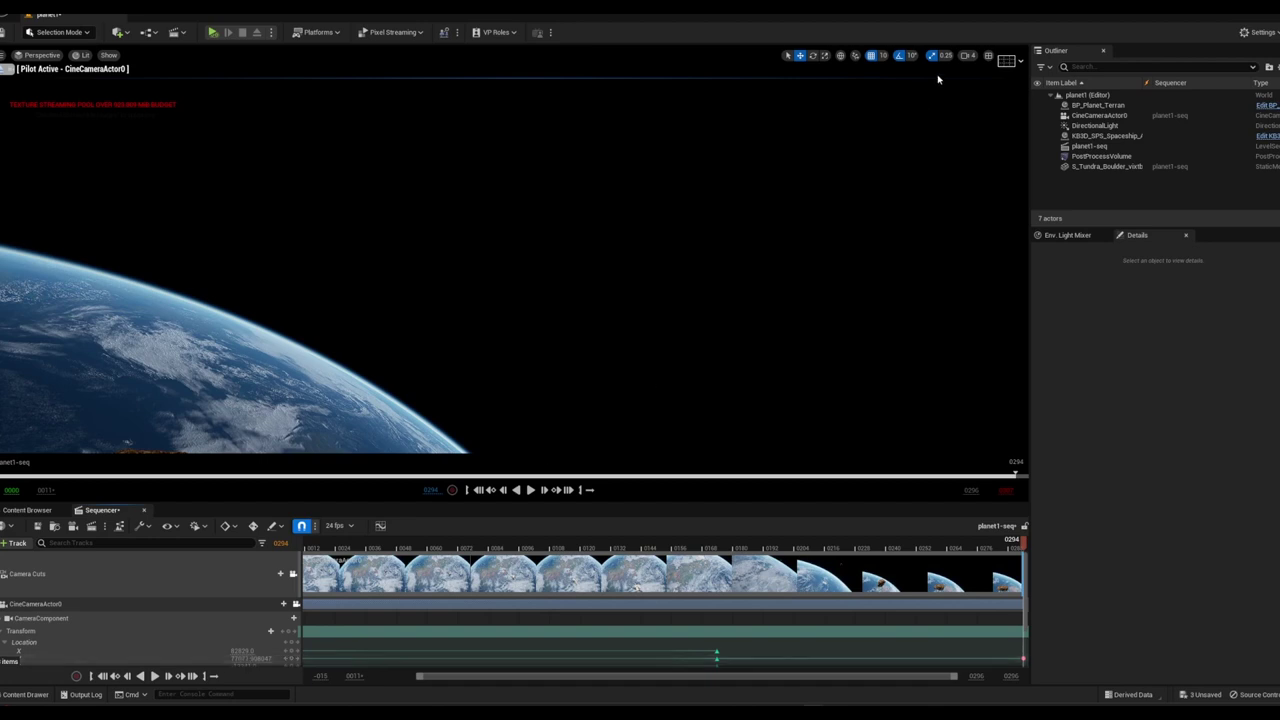
Adjust the camera speed and fly the piloted camera to reframe Earth's edge at the end
click(970, 56)
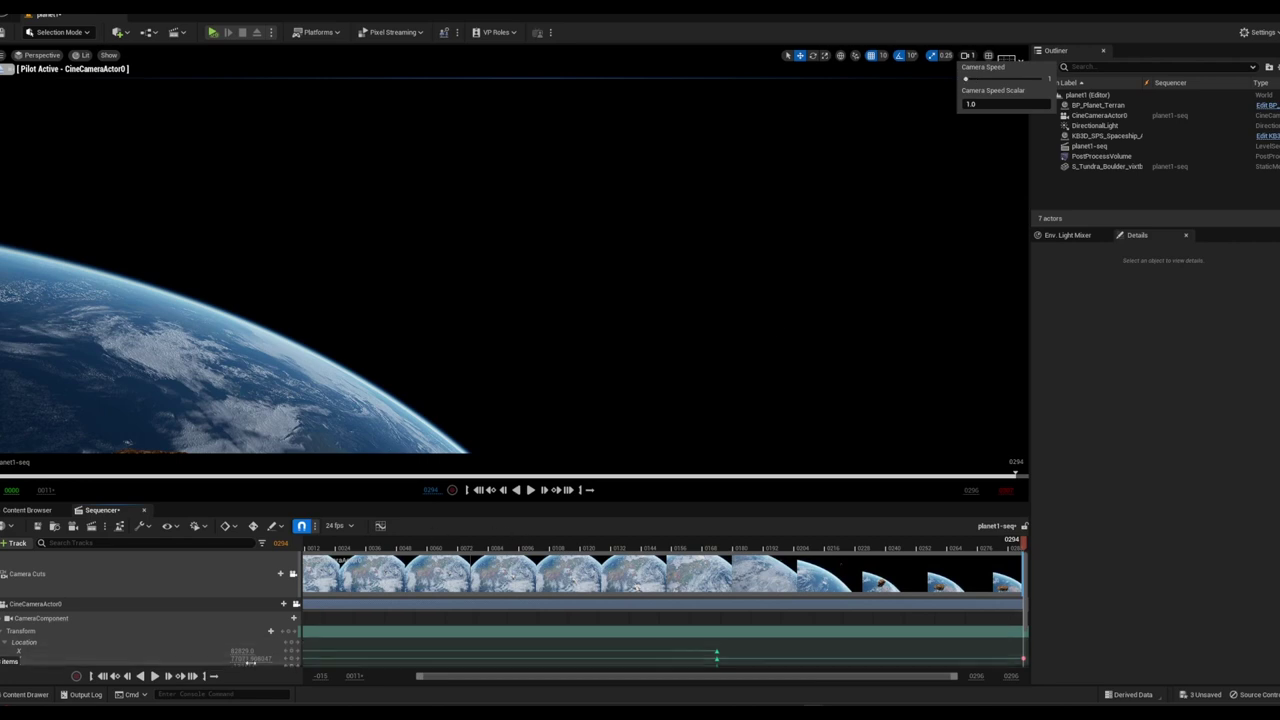
key(Escape)
mouse_move(252, 658)
mouse_down()
mouse_move(215, 658)
mouse_move(230, 658)
mouse_up()
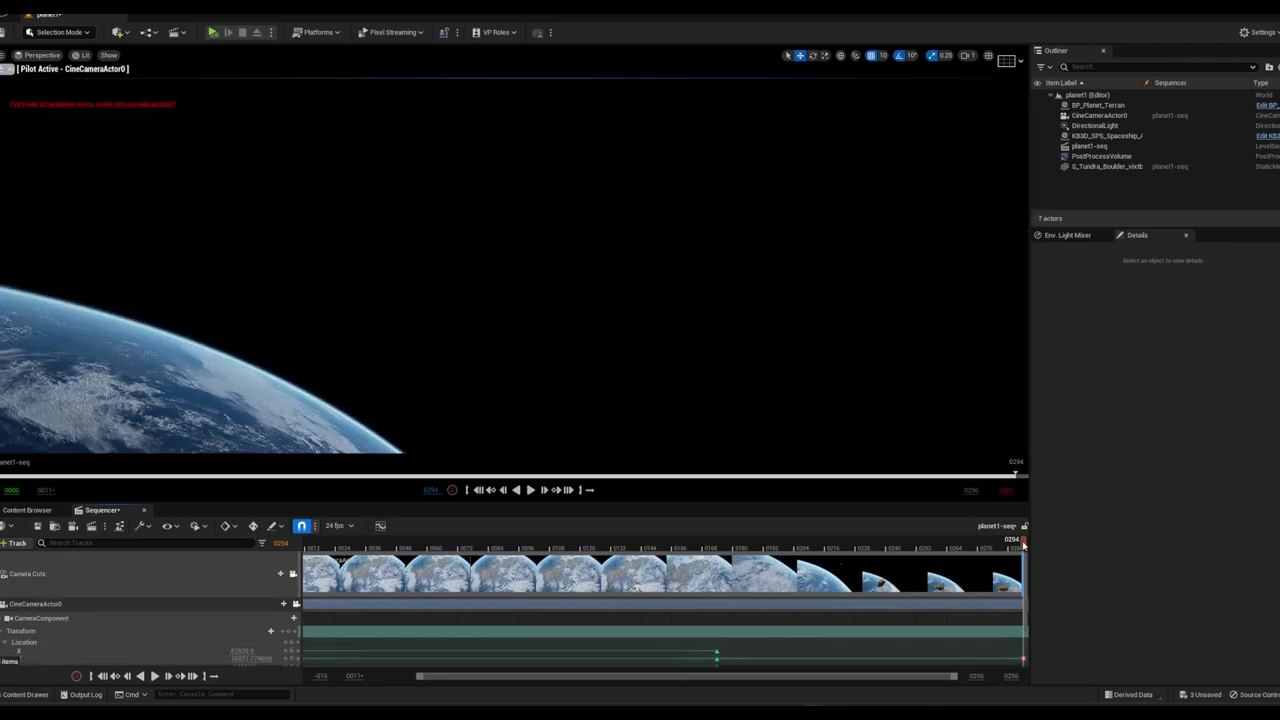
mouse_move(1023, 543)
mouse_down()
mouse_move(806, 562)
mouse_move(965, 560)
mouse_up()
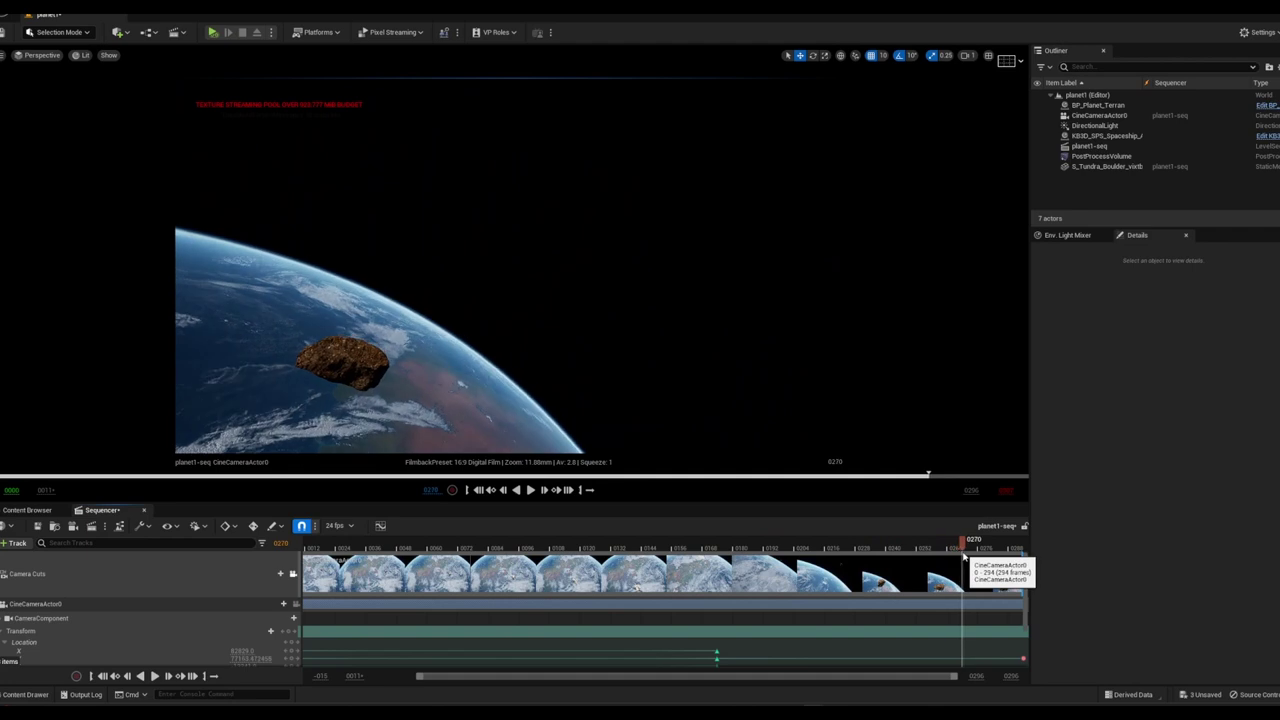
Drag the S_Tundra_Boulder section's end out to about frame 0290 and scrub to check the boulder shot
scroll(943, 609, down, 2)
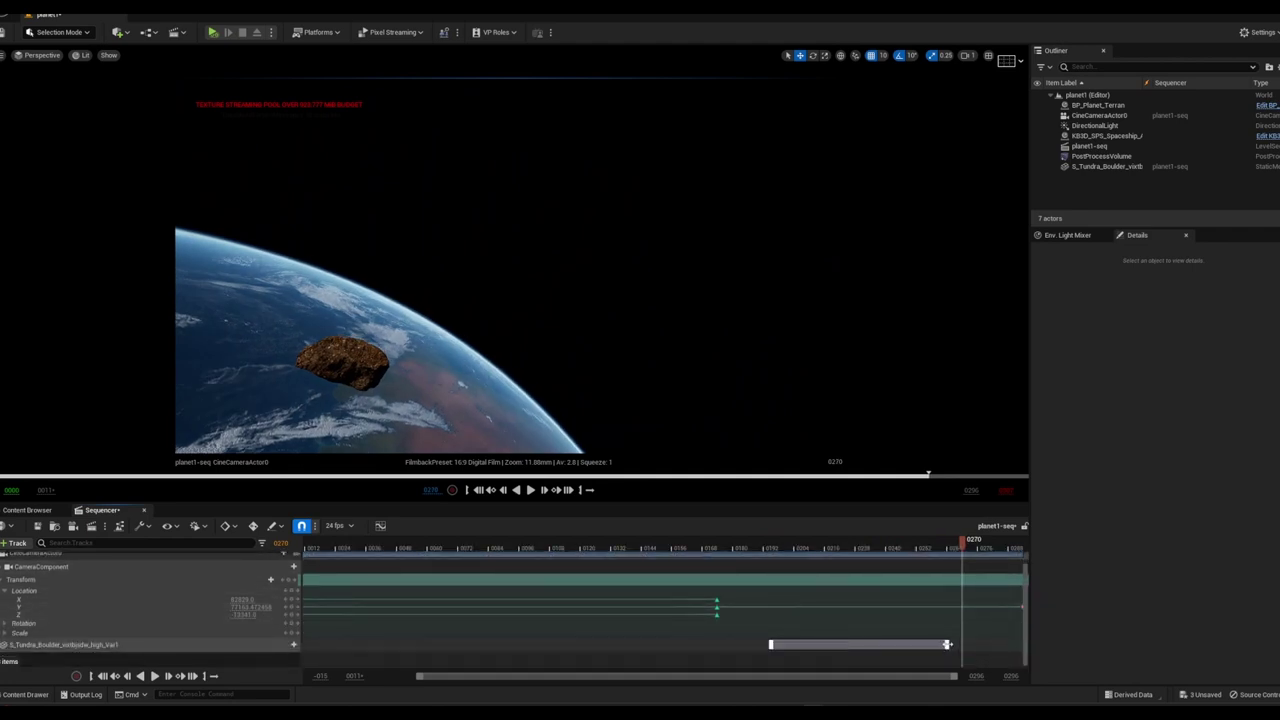
drag(950, 644, 1020, 640)
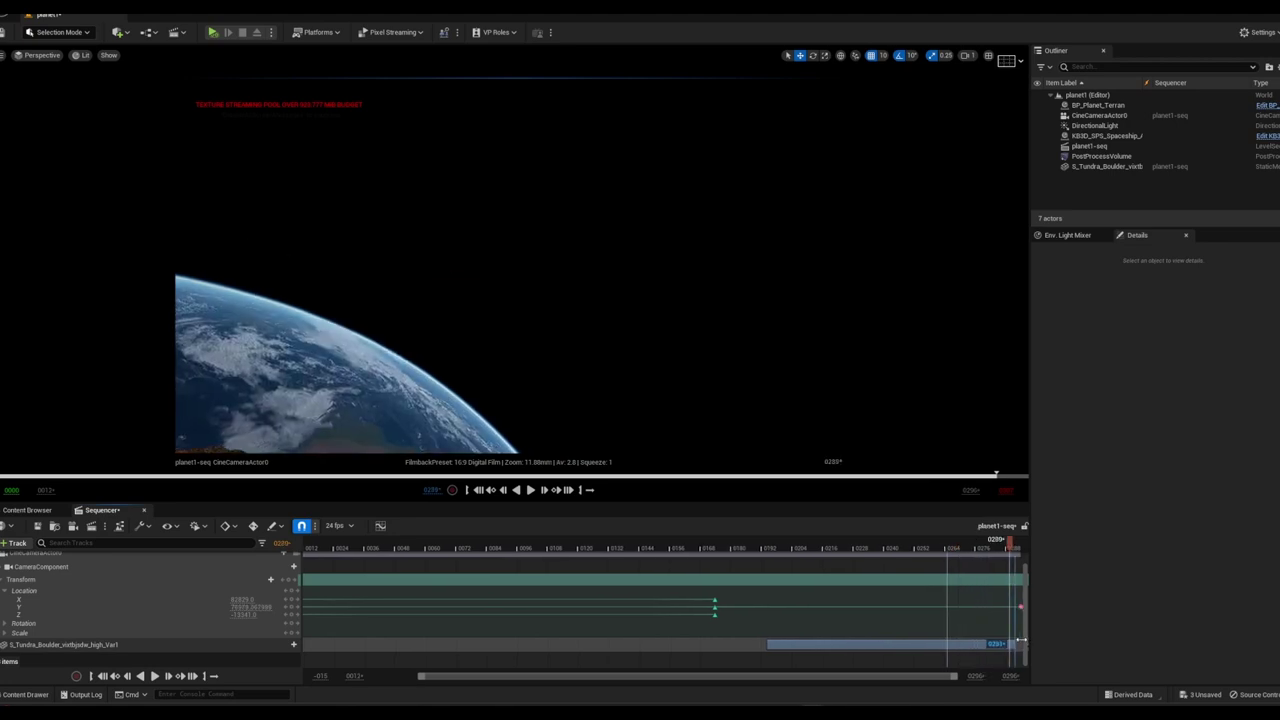
mouse_move(1020, 640)
mouse_down()
mouse_move(1006, 541)
mouse_move(832, 572)
mouse_move(900, 566)
mouse_up()
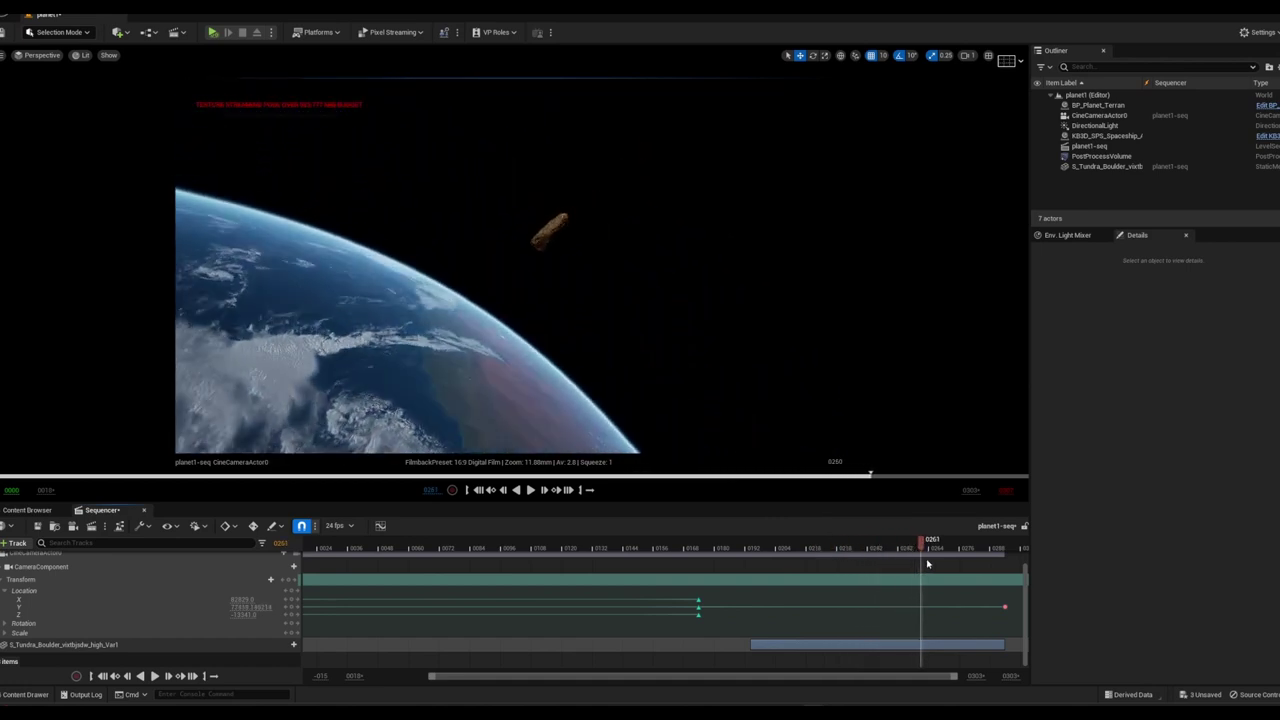
drag(900, 566, 1000, 567)
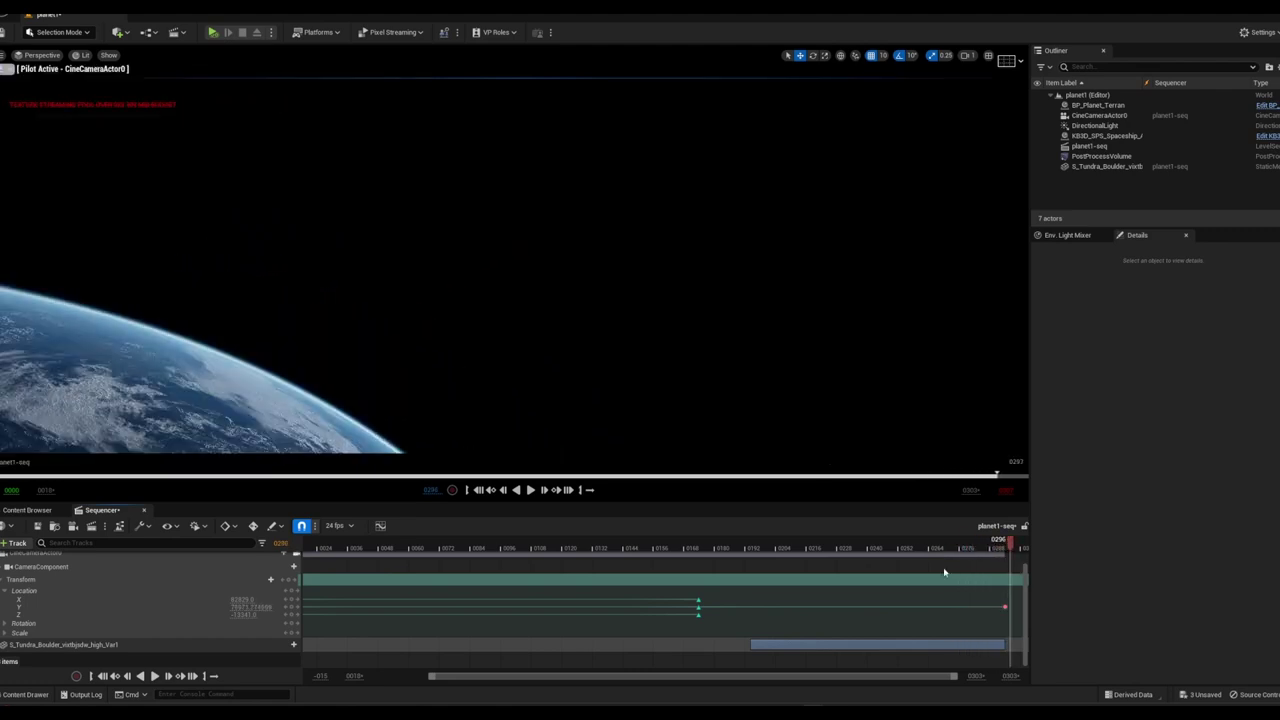
mouse_move(1000, 567)
mouse_down()
mouse_move(263, 593)
mouse_move(275, 594)
mouse_up()
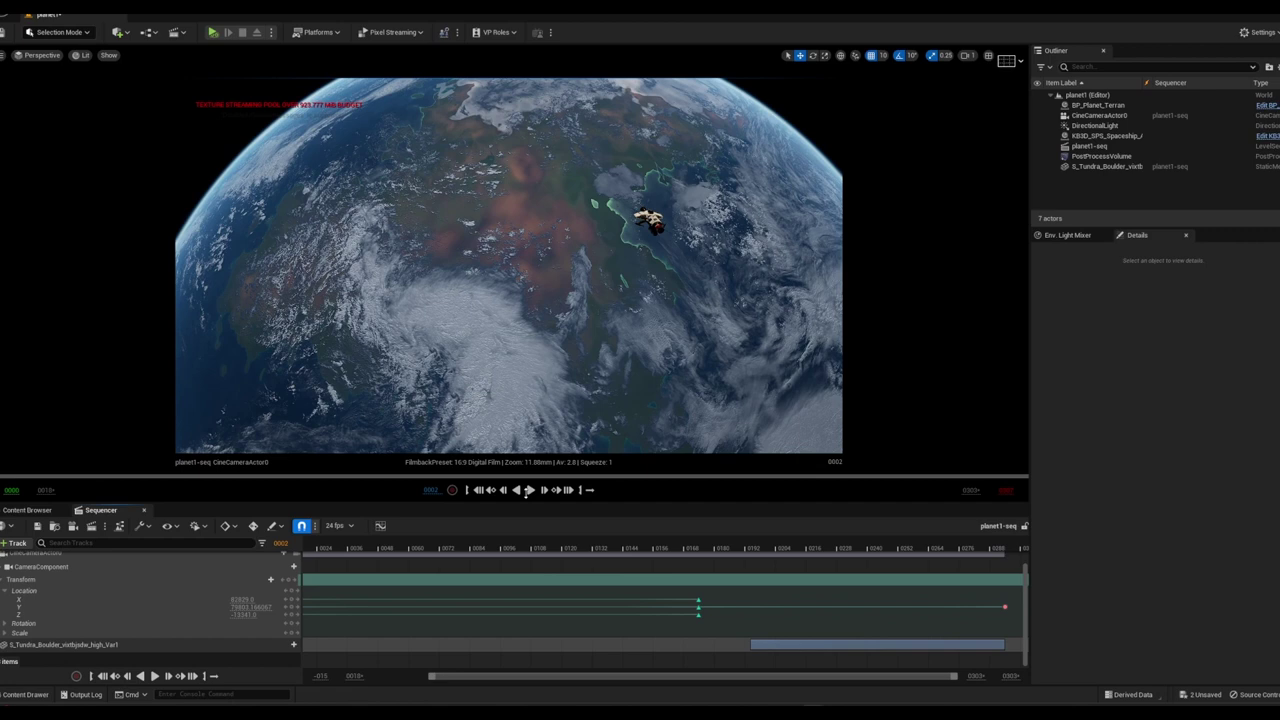
Play and stop the sequence, then step the playhead along the ruler to frame 0224
click(528, 490)
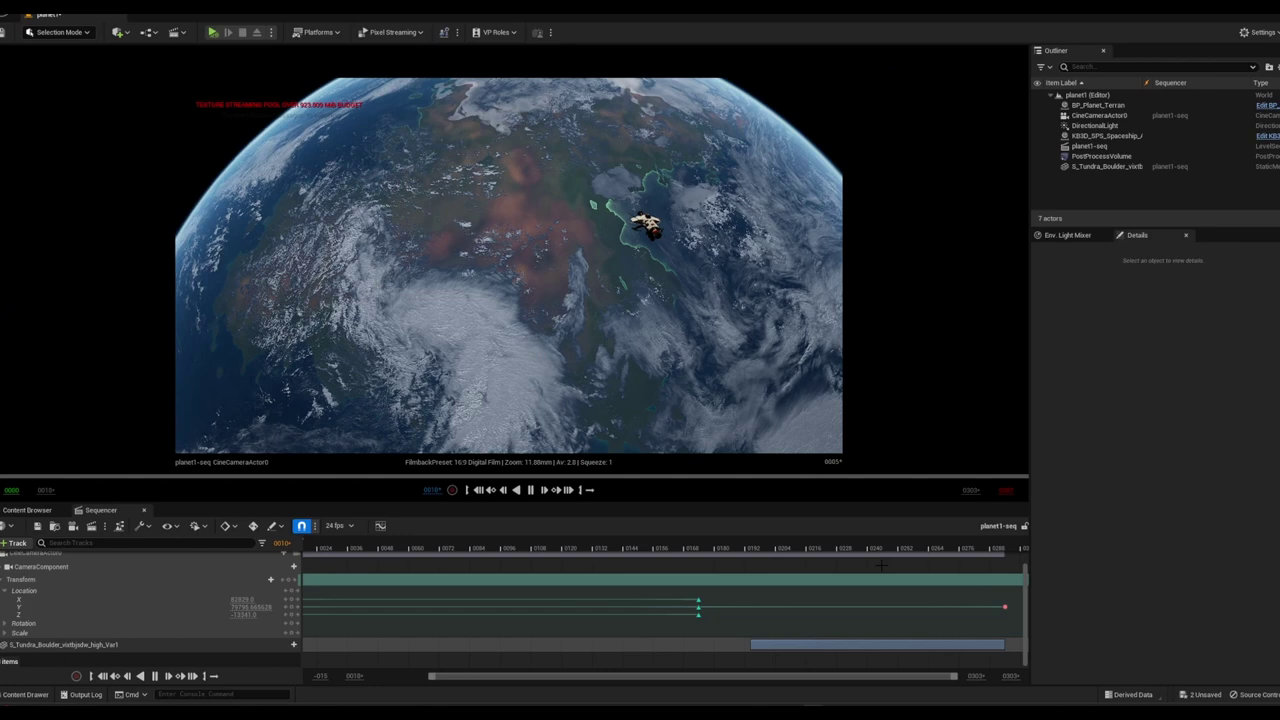
key(space)
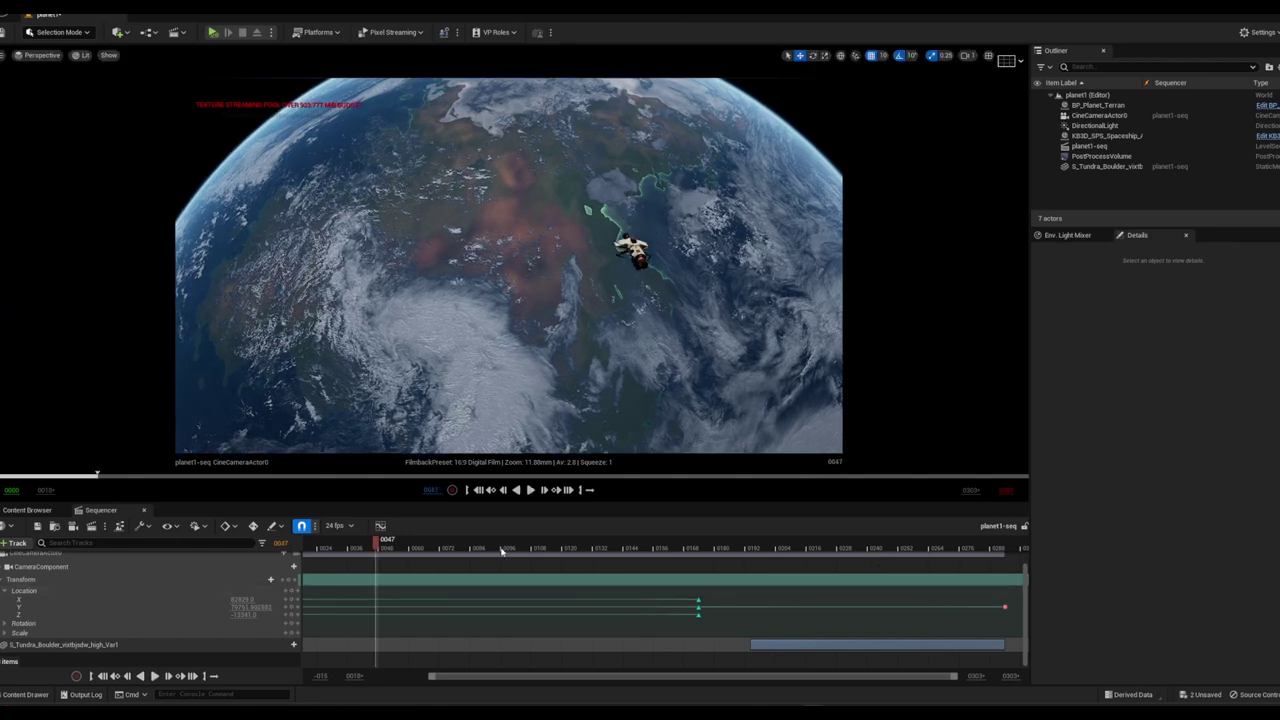
click(537, 548)
click(717, 548)
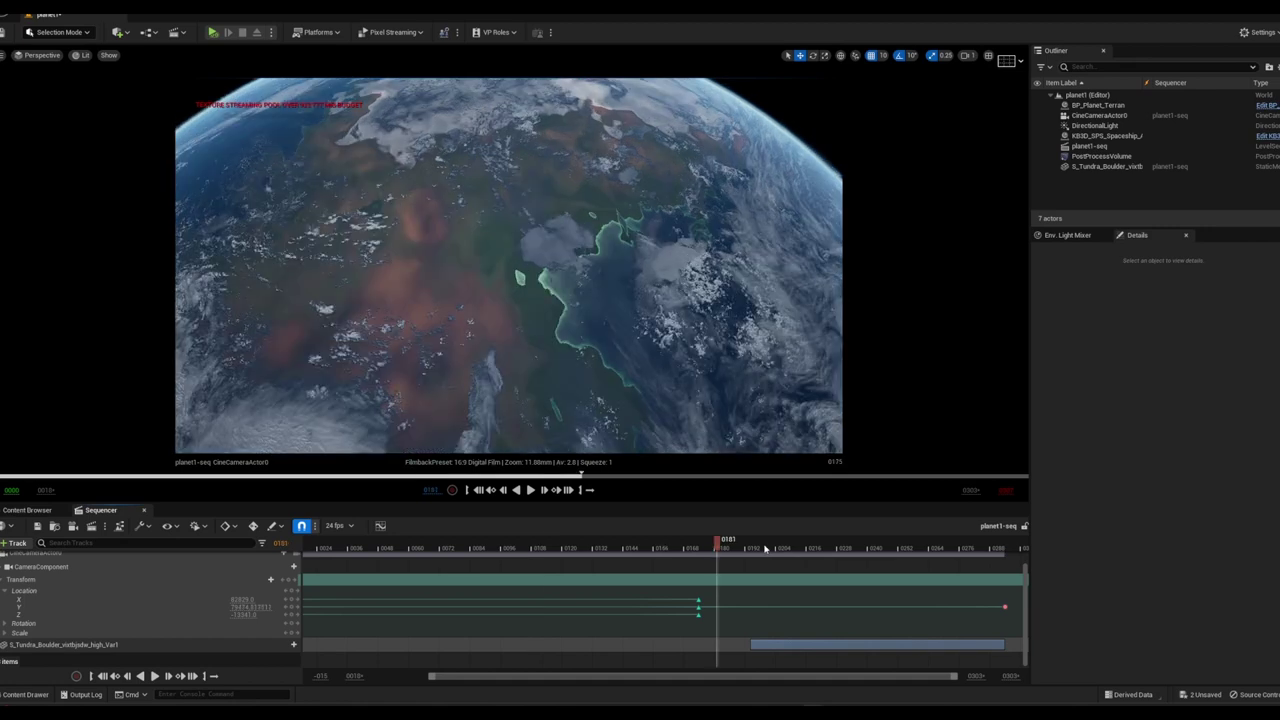
click(778, 548)
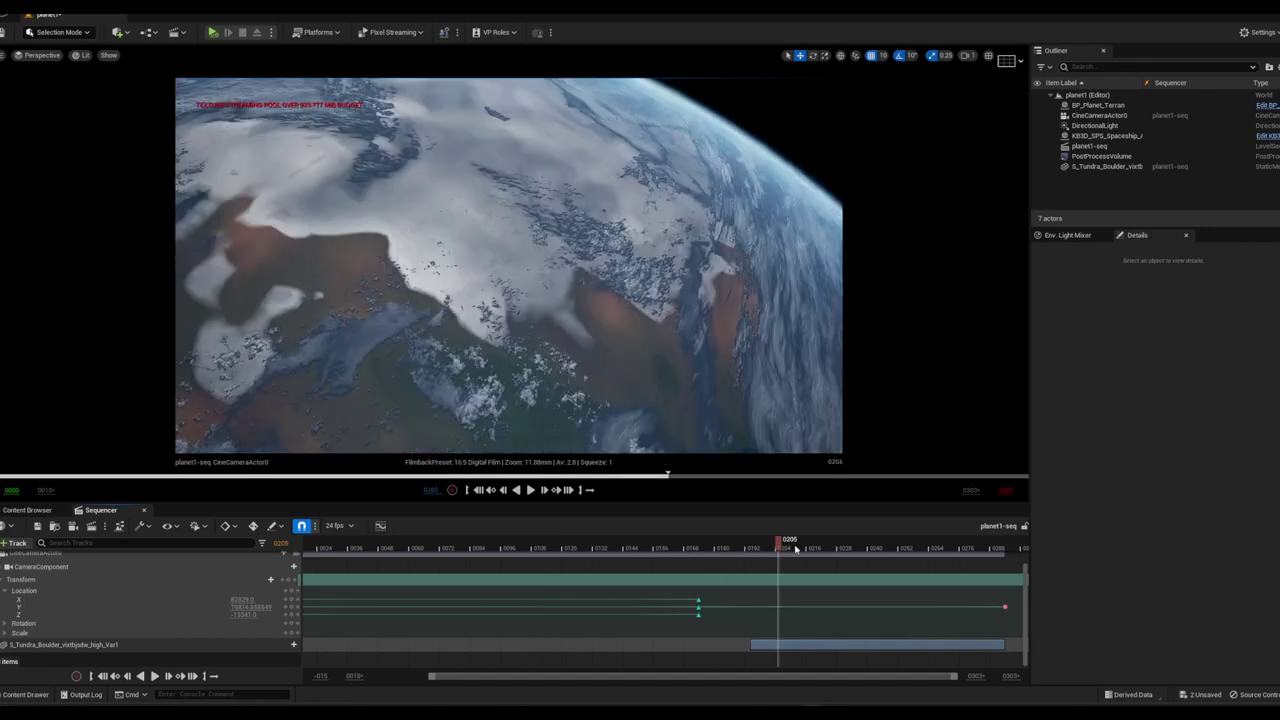
click(818, 548)
click(826, 548)
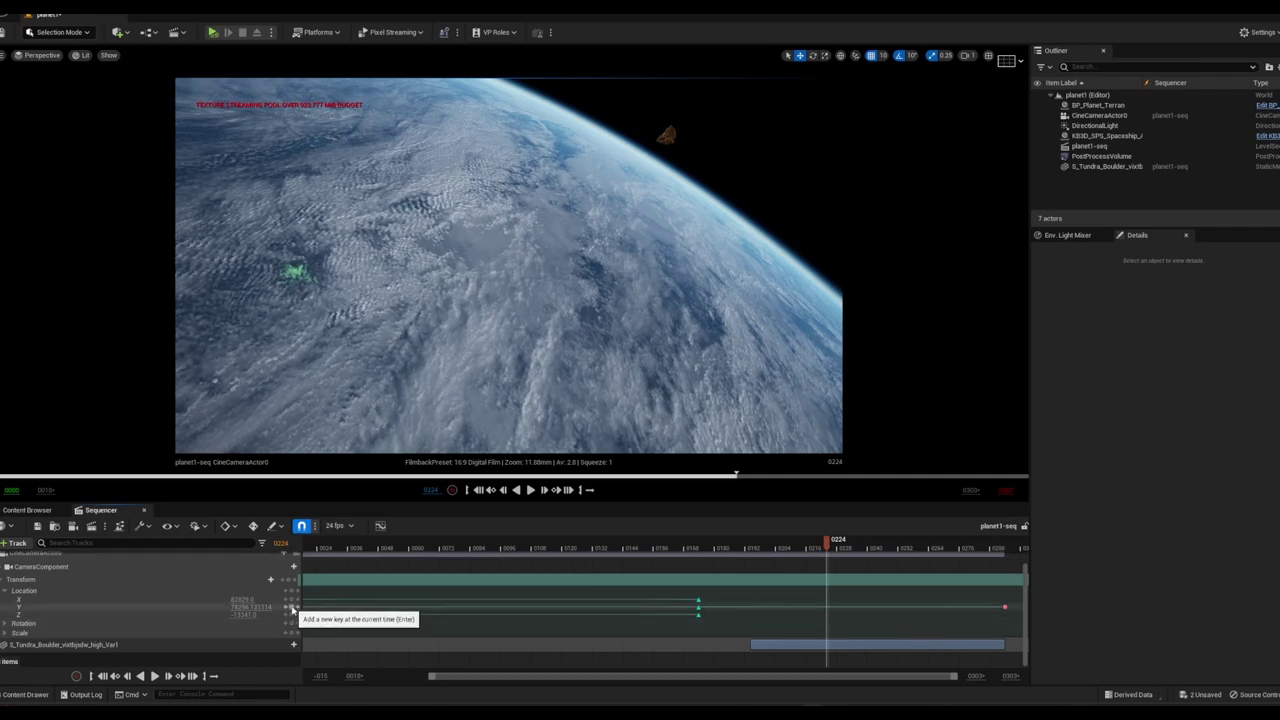
Add a camera Location key at frame 0224 and slide it to frame 0215
click(293, 608)
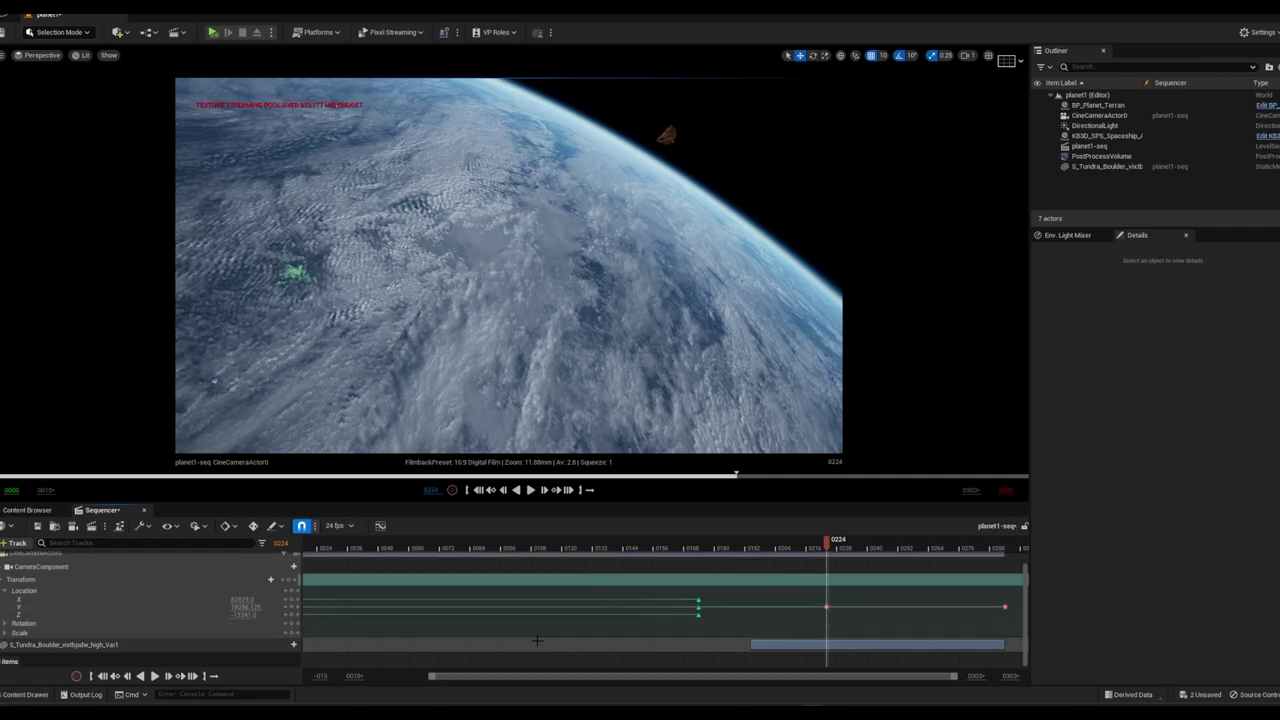
click(826, 607)
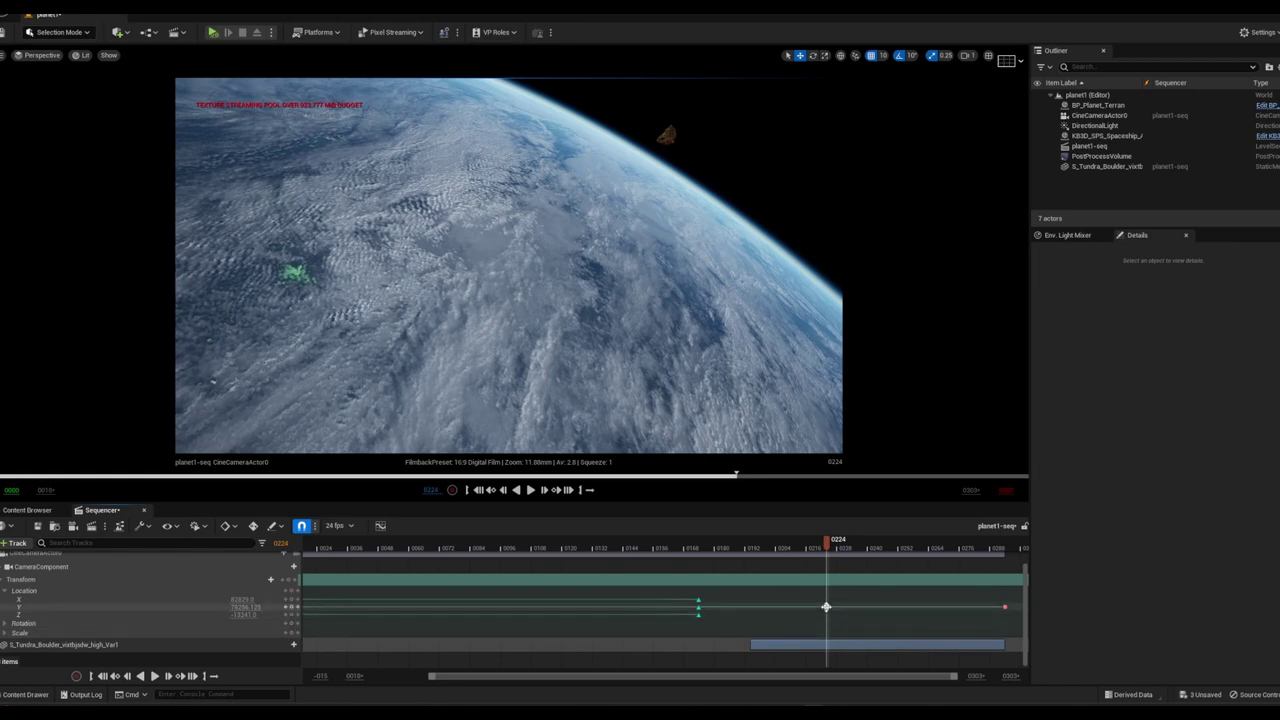
mouse_move(826, 607)
mouse_down()
mouse_move(804, 607)
mouse_move(997, 608)
mouse_up()
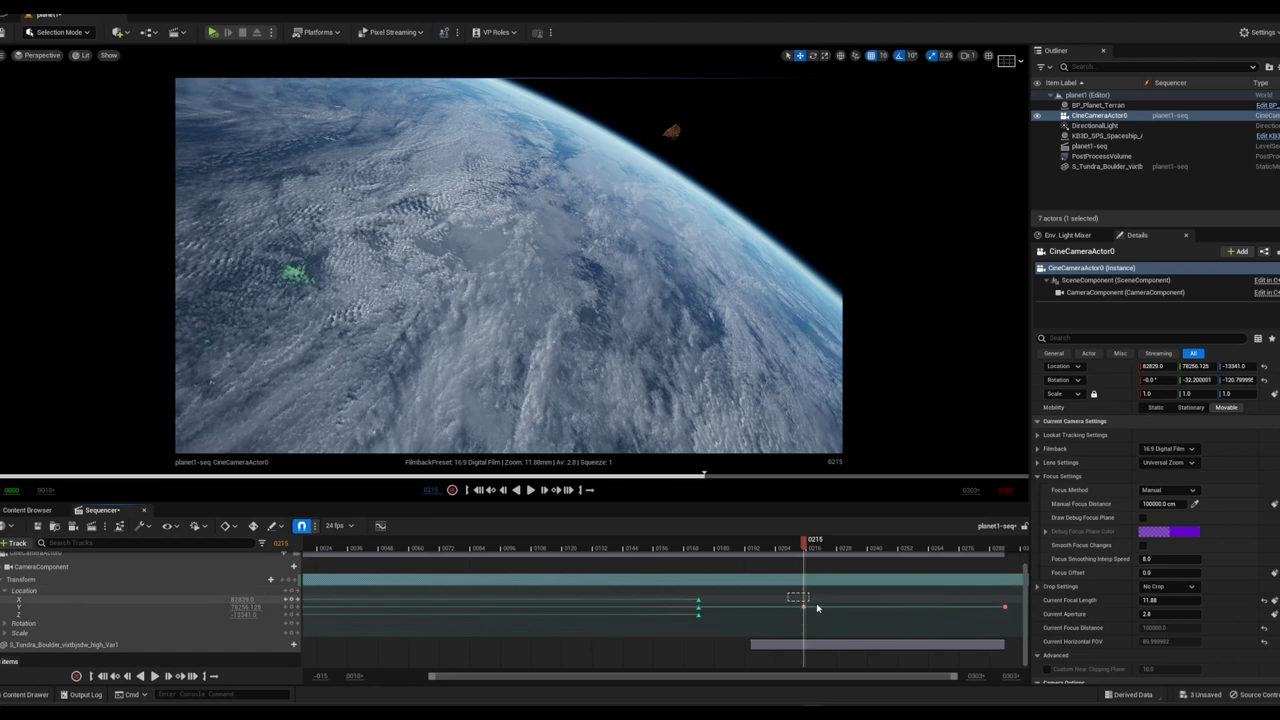
Set the selected keys to linear interpolation and slide a Location key slightly earlier
right_click(996, 607)
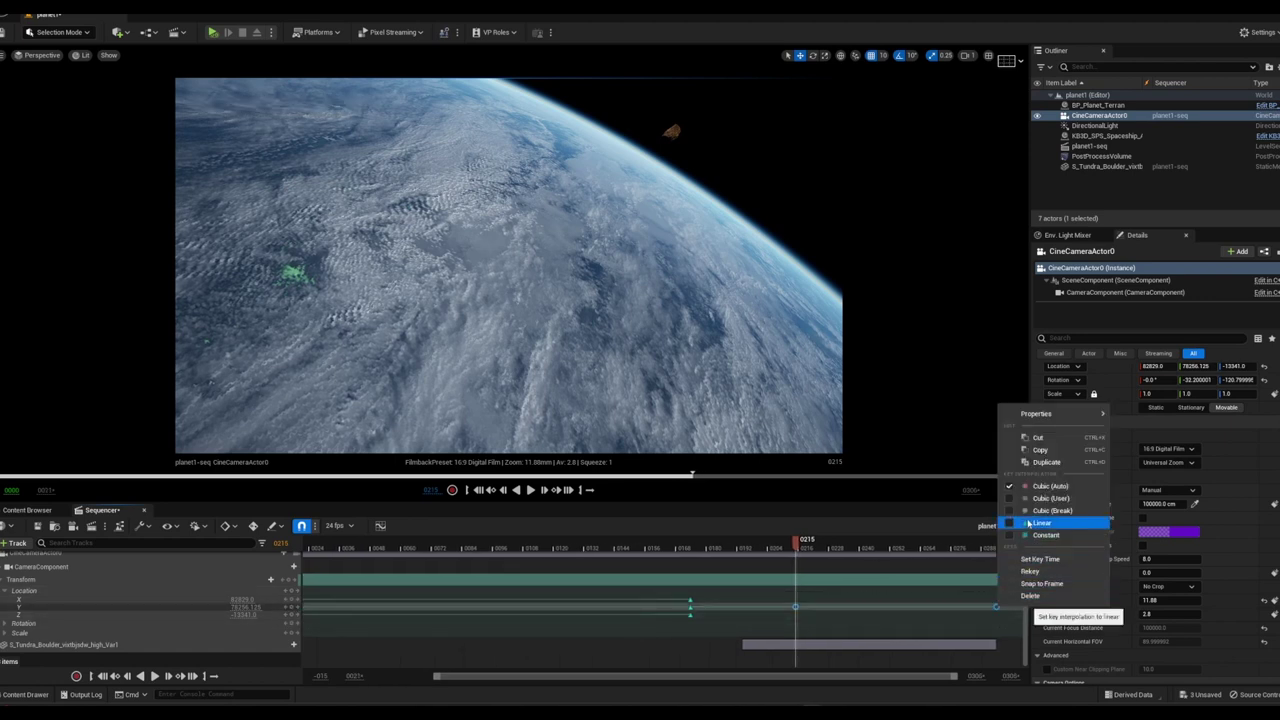
click(1040, 523)
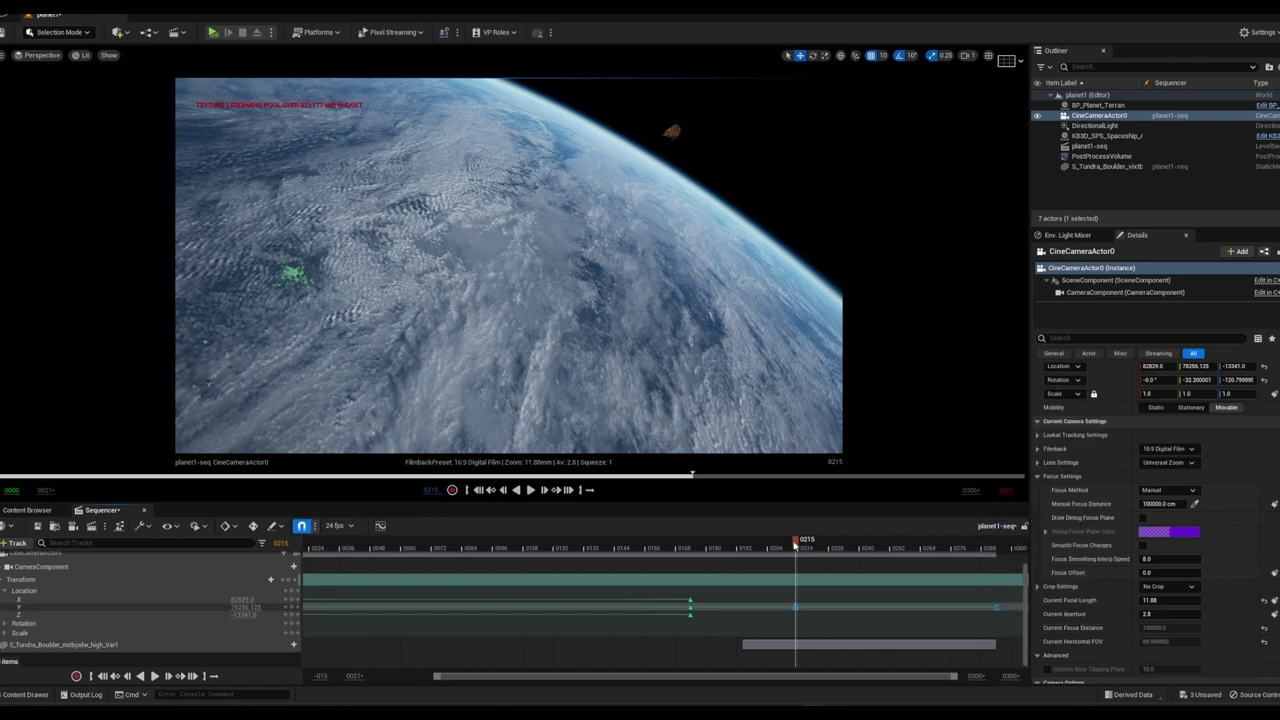
drag(799, 545, 792, 546)
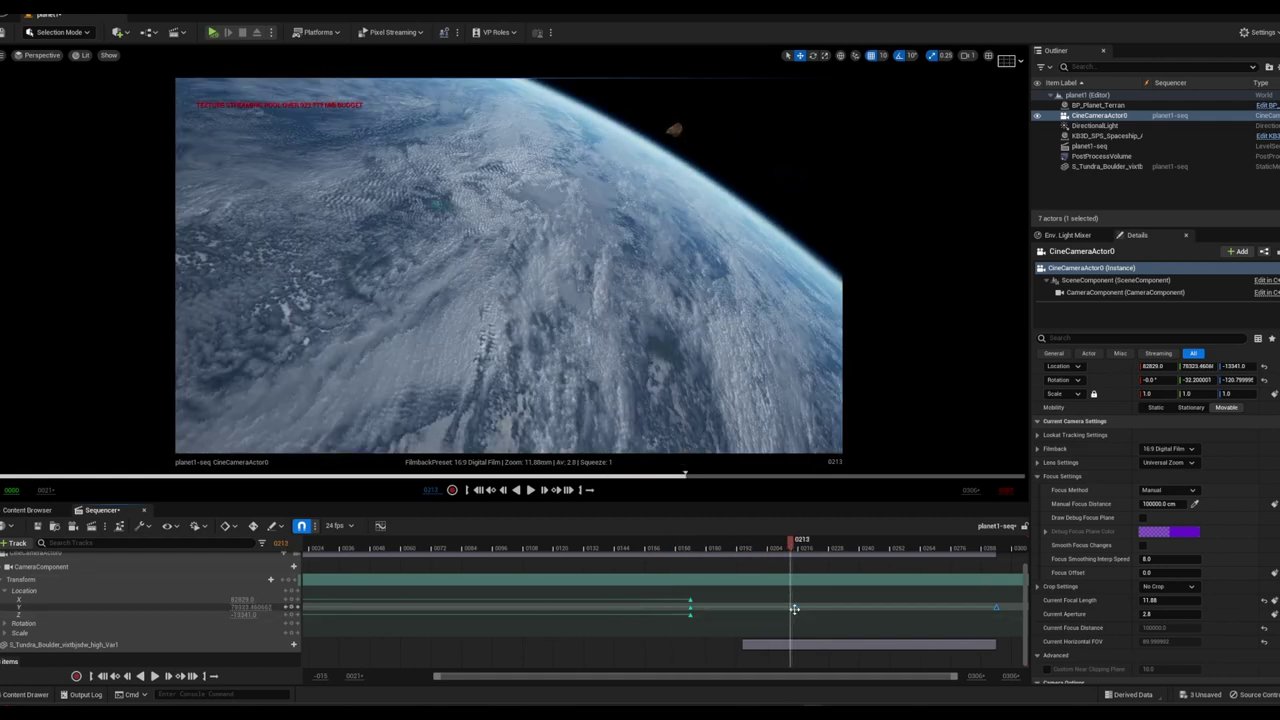
drag(793, 607, 772, 609)
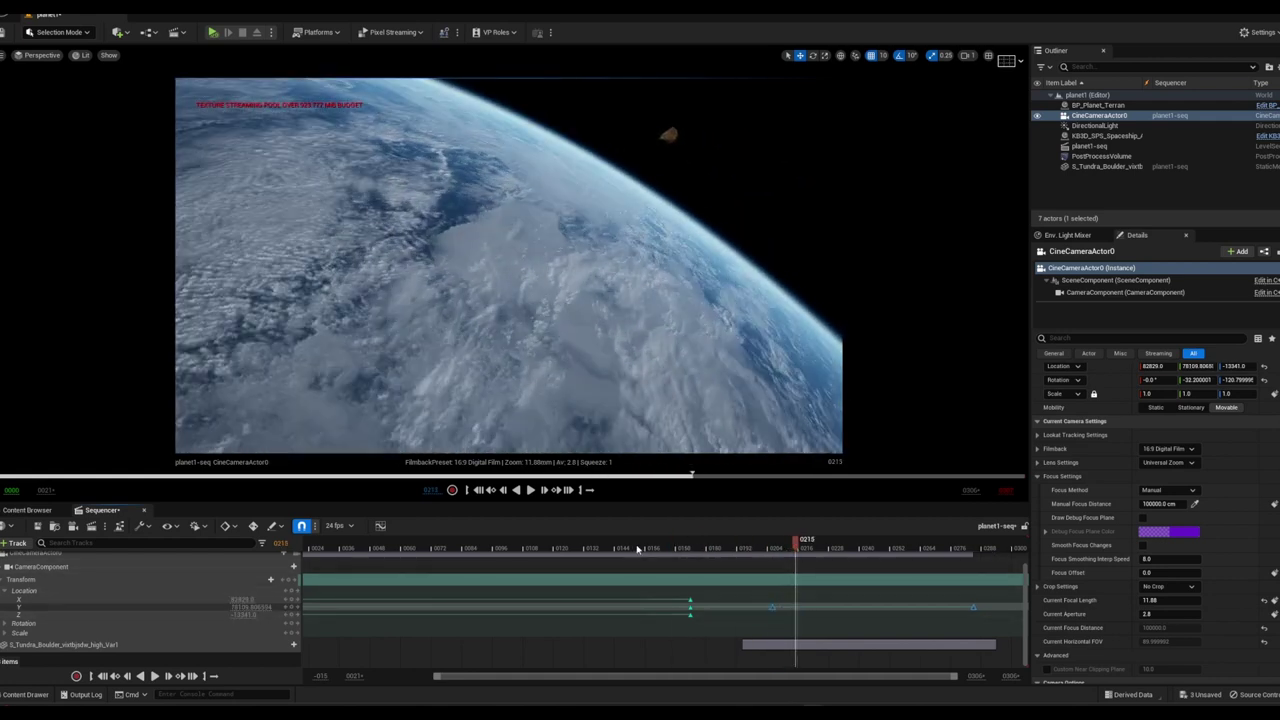
Play the sequence from frame 148 to watch the camera fly past the spaceship
click(638, 548)
key(space)
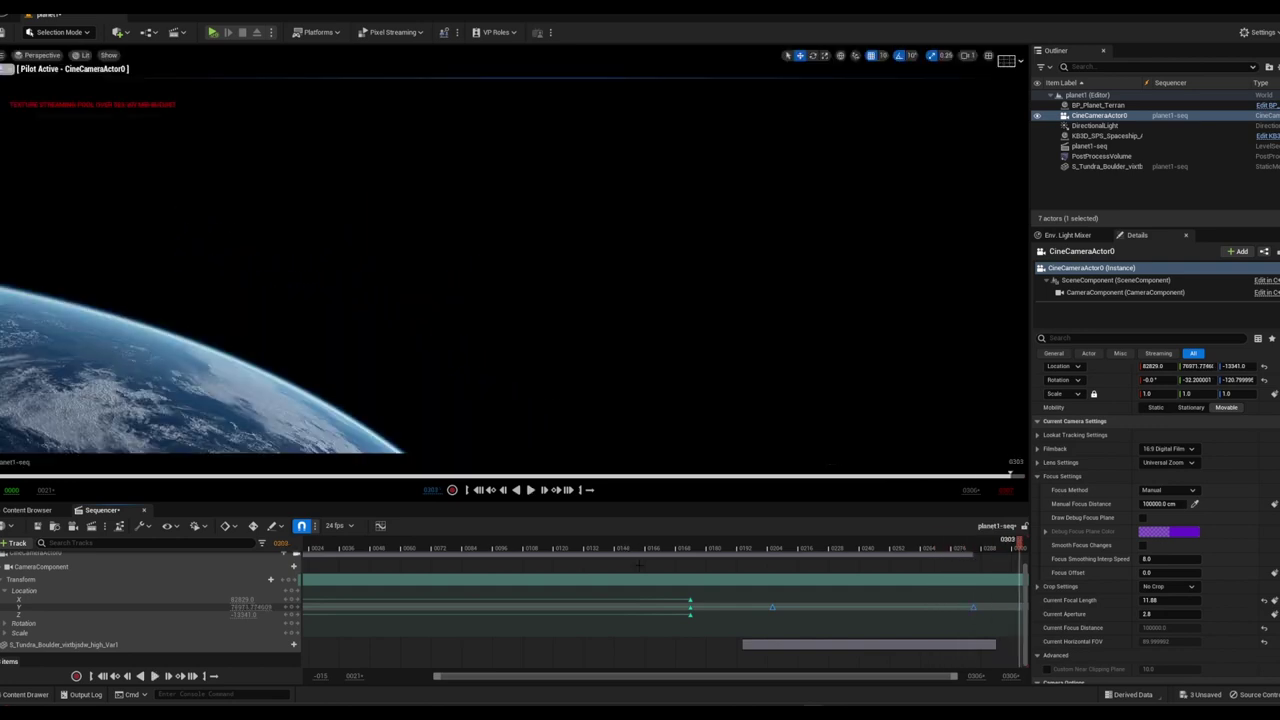
mouse_move(676, 588)
mouse_down()
mouse_move(697, 622)
mouse_move(732, 615)
mouse_move(713, 599)
mouse_up()
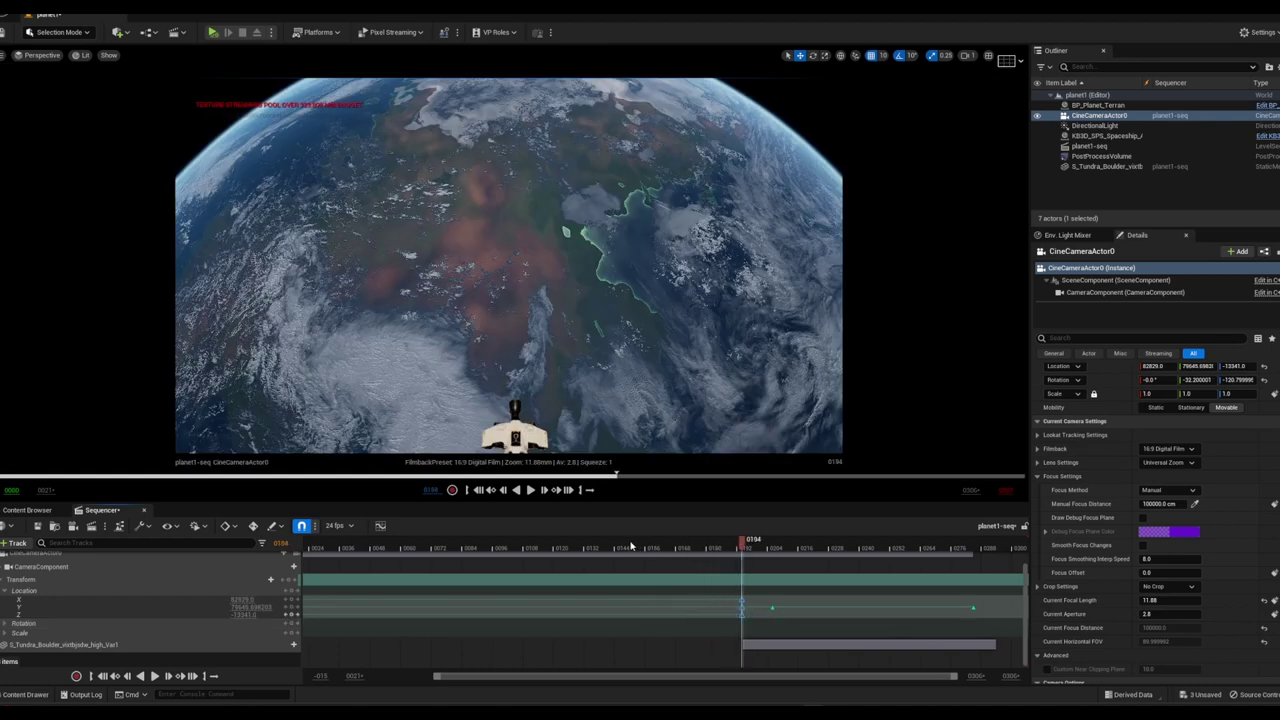
click(629, 544)
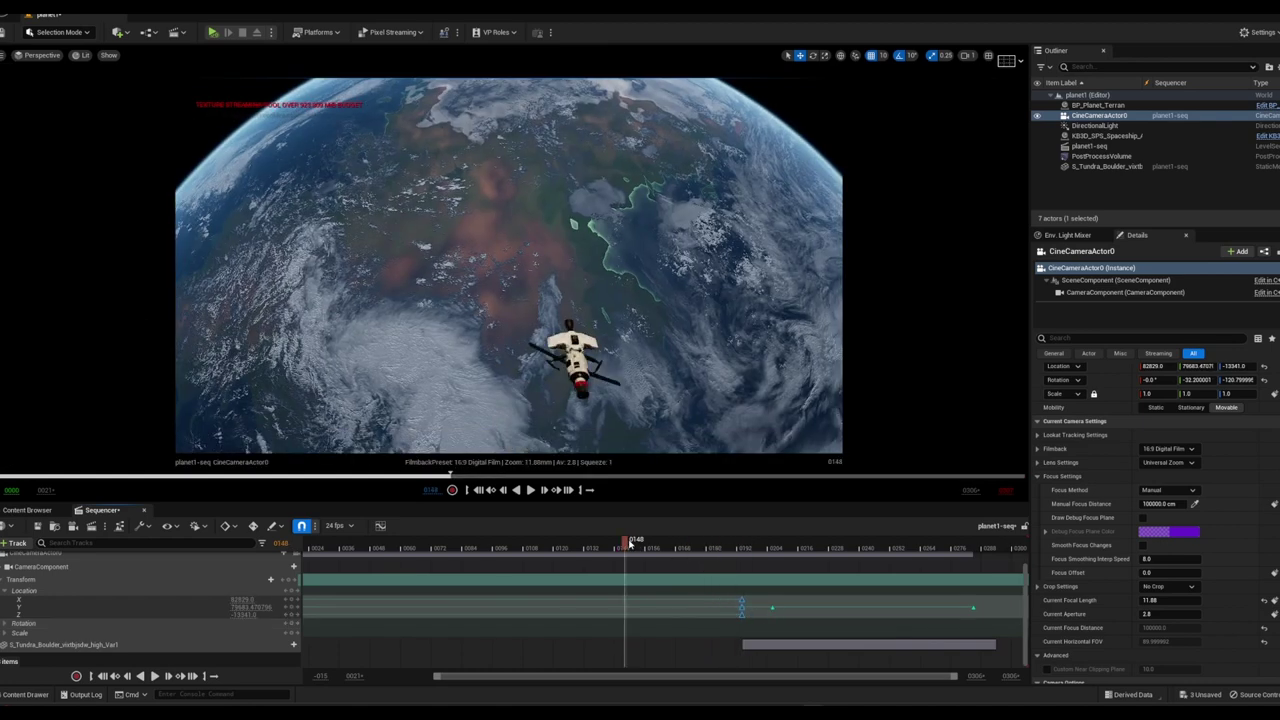
key(space)
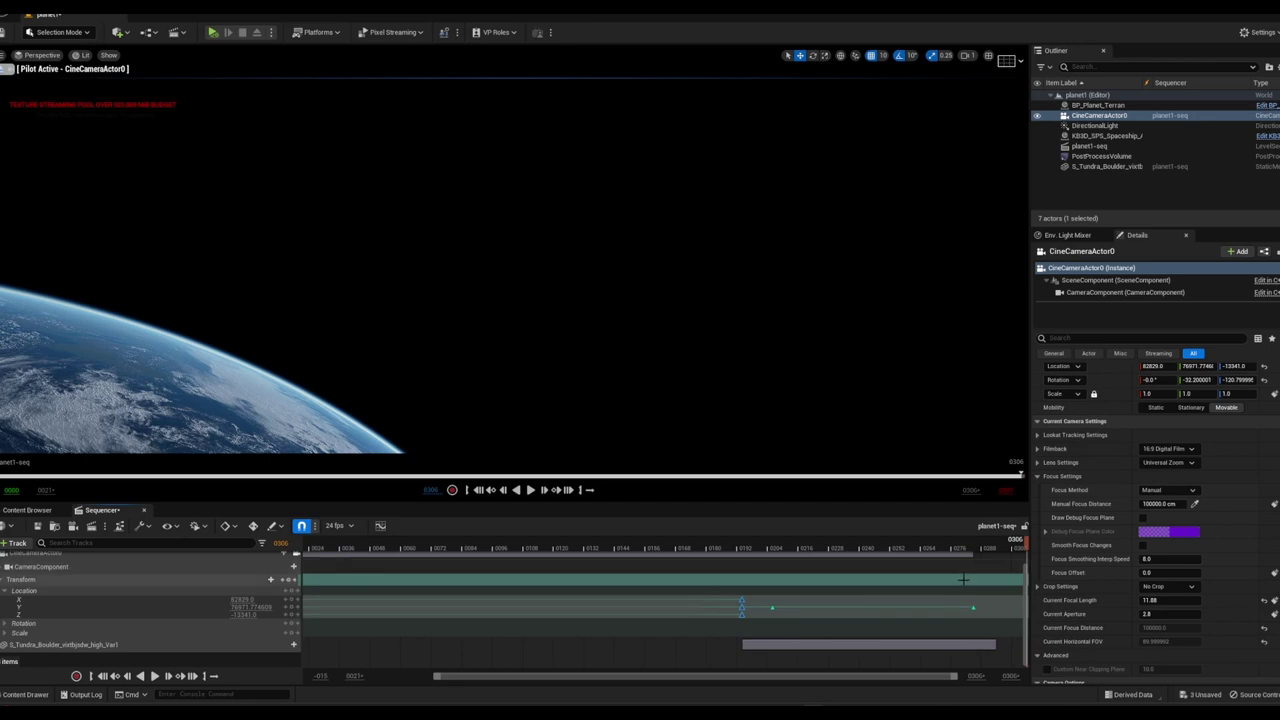
Drag the CineCameraActor0 section and the Camera Cuts section out to the sequence end
scroll(962, 579, up, 2)
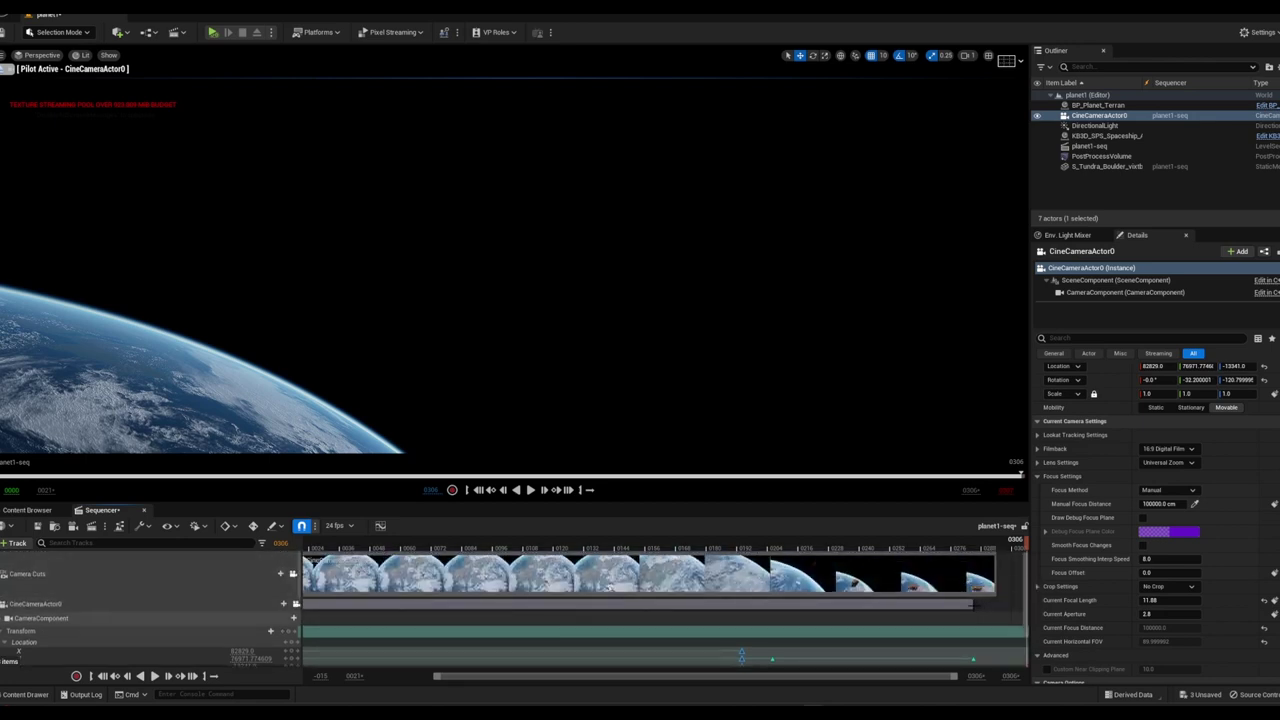
drag(975, 604, 1016, 604)
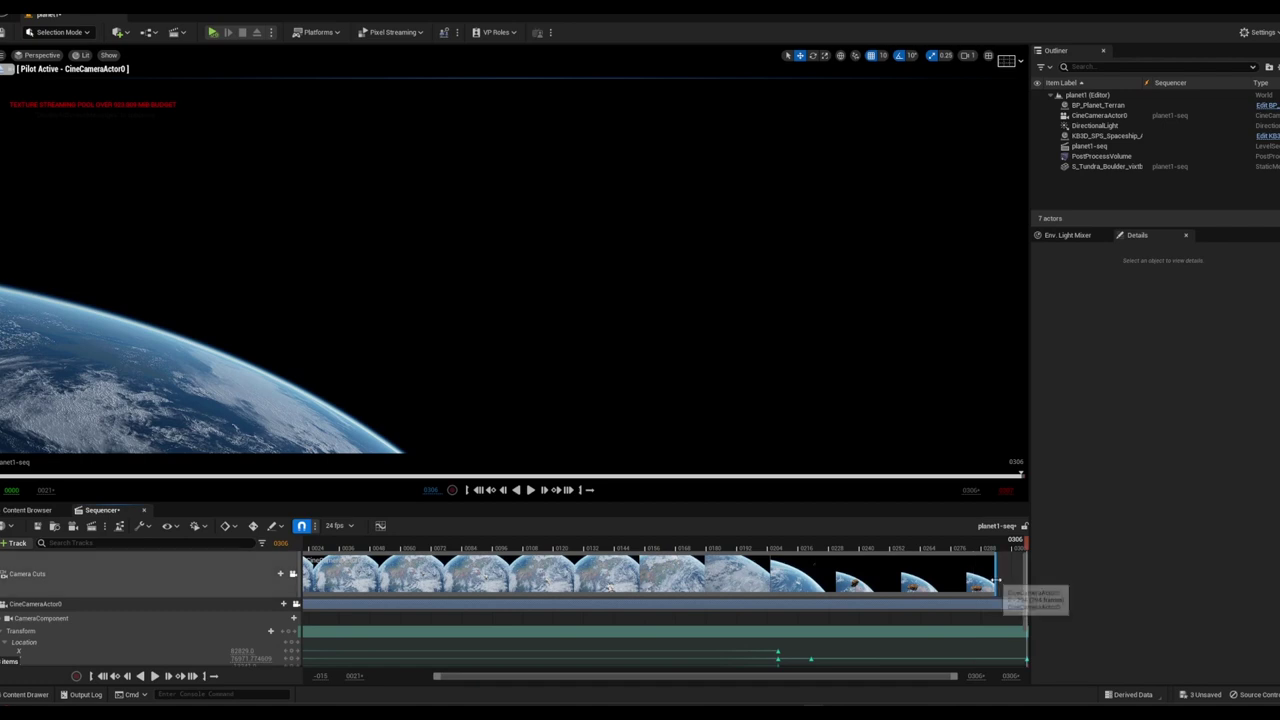
mouse_move(998, 580)
mouse_down()
mouse_move(1024, 579)
mouse_move(854, 548)
mouse_move(328, 552)
mouse_move(339, 551)
mouse_up()
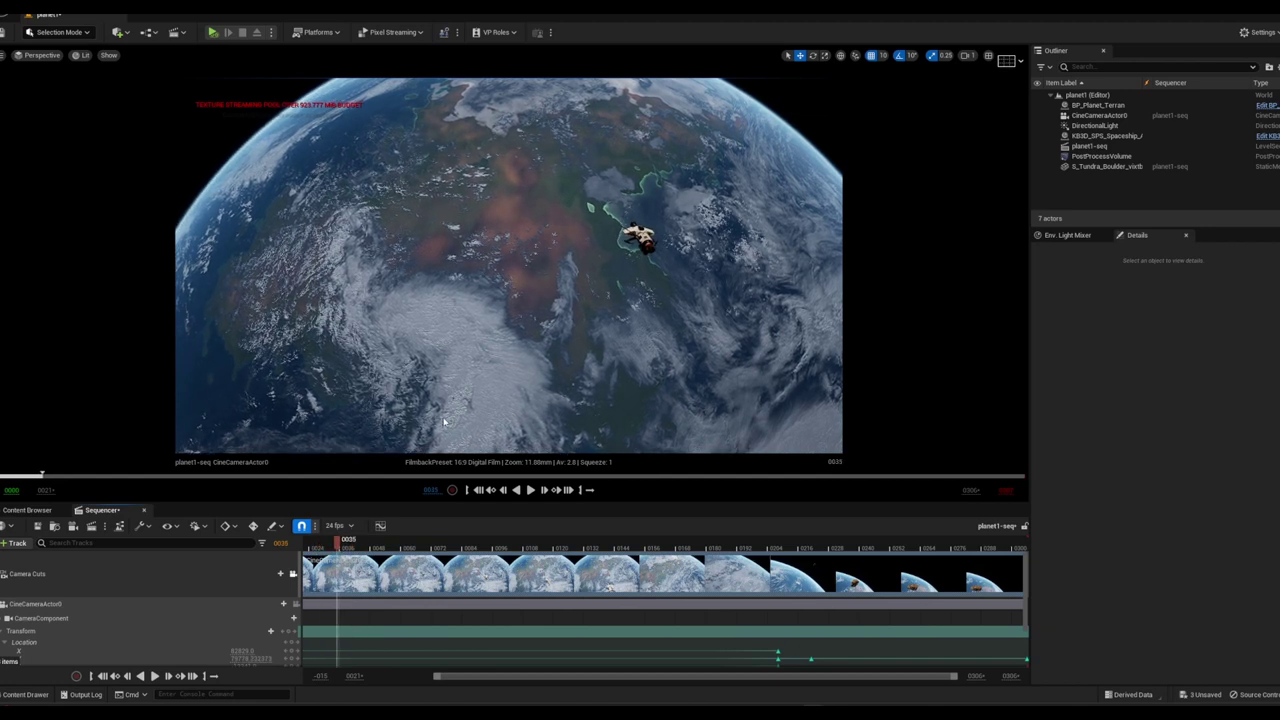
Save the sequence, then give BP_Planet_Terran Mountains Normal Intensity 0.5 and Continents Position 5
key(ctrl+s)
click(617, 318)
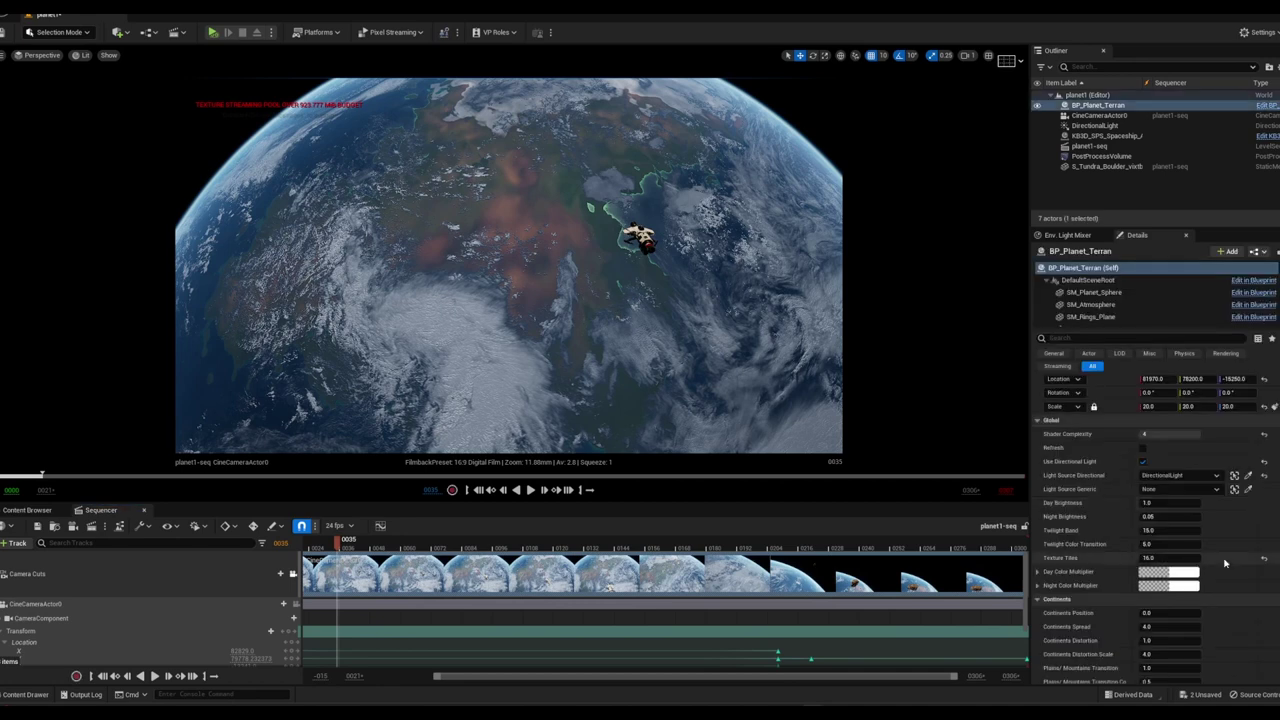
scroll(1224, 563, down, 1)
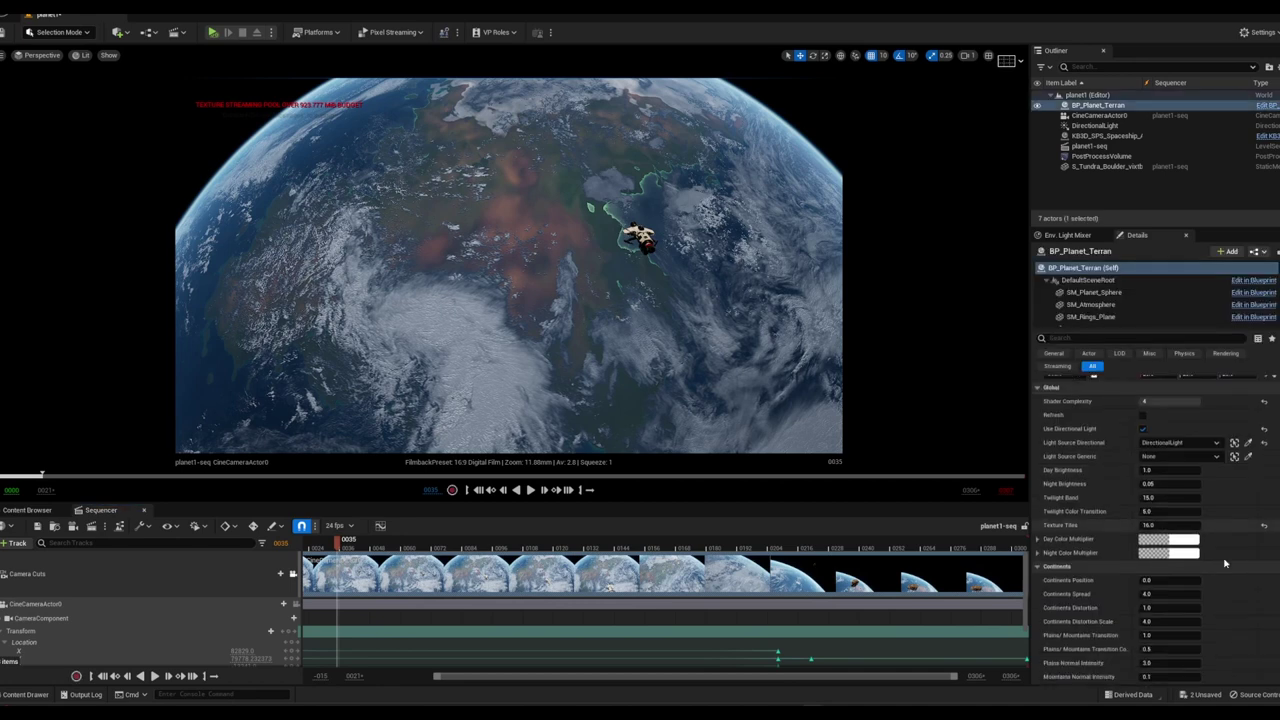
scroll(1224, 563, down, 1)
scroll(1224, 563, down, 3)
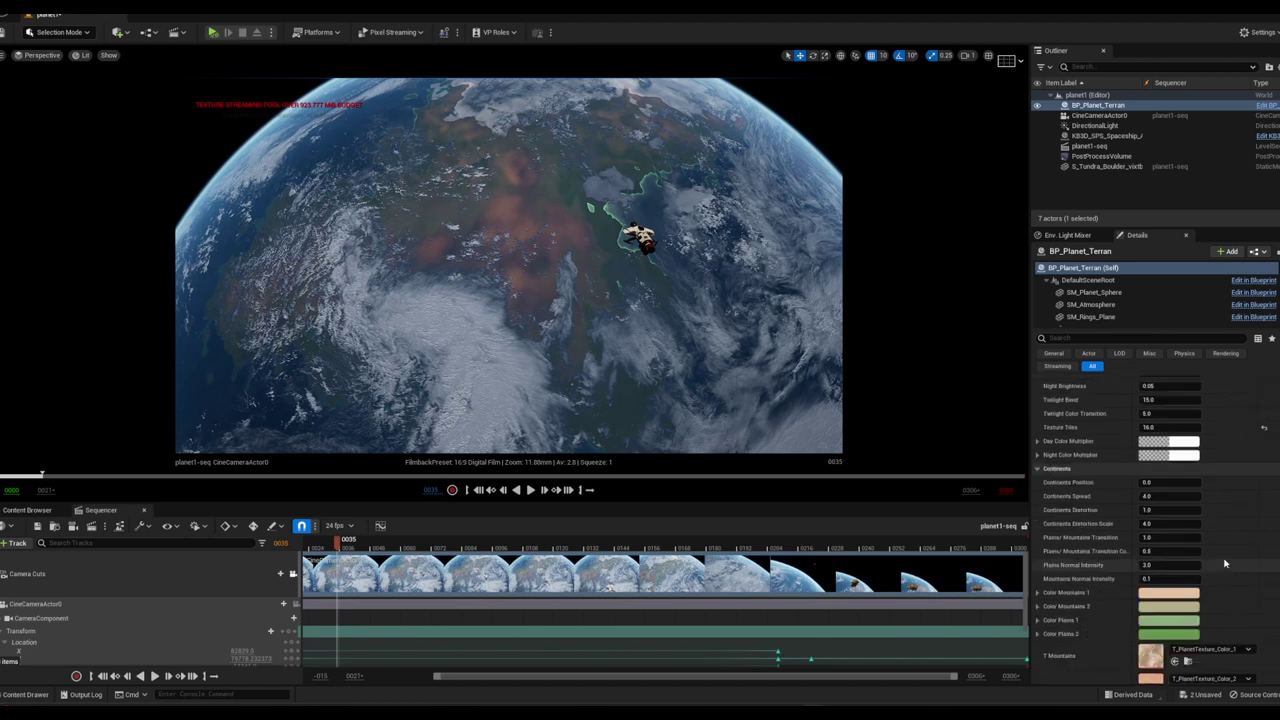
click(1161, 578)
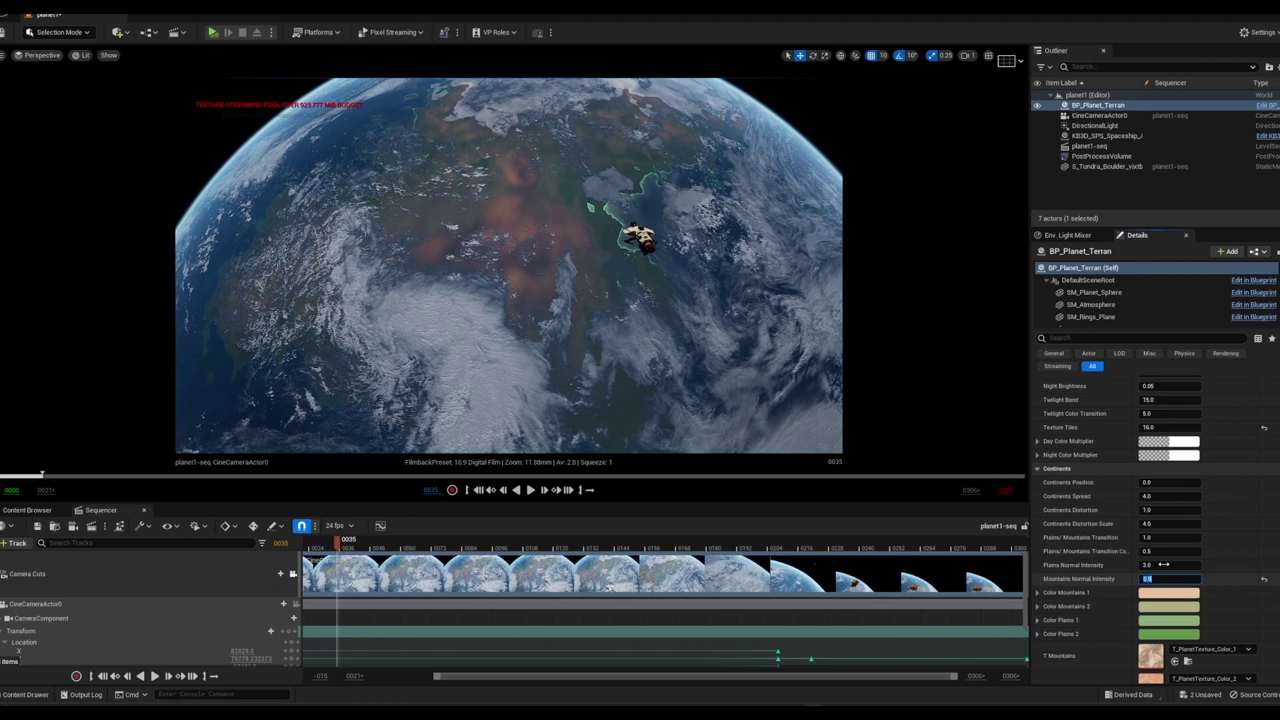
text(0.5)
click(1157, 484)
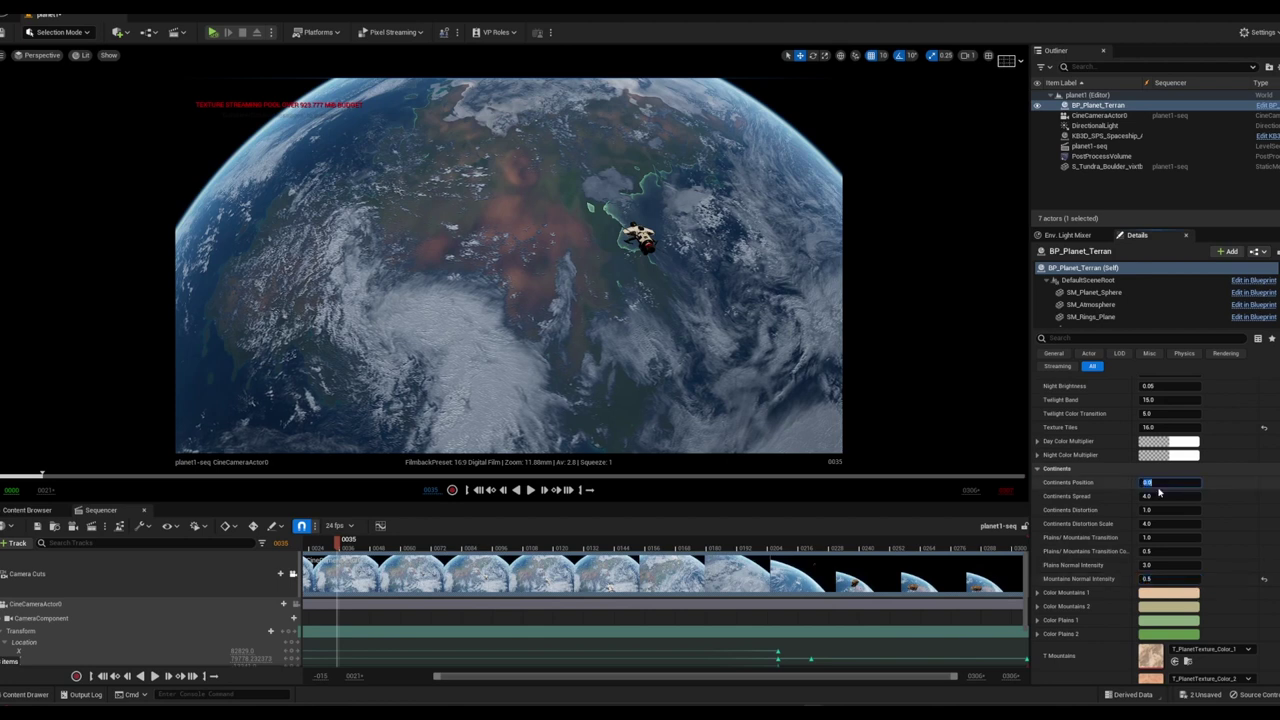
text(1)
key(Return)
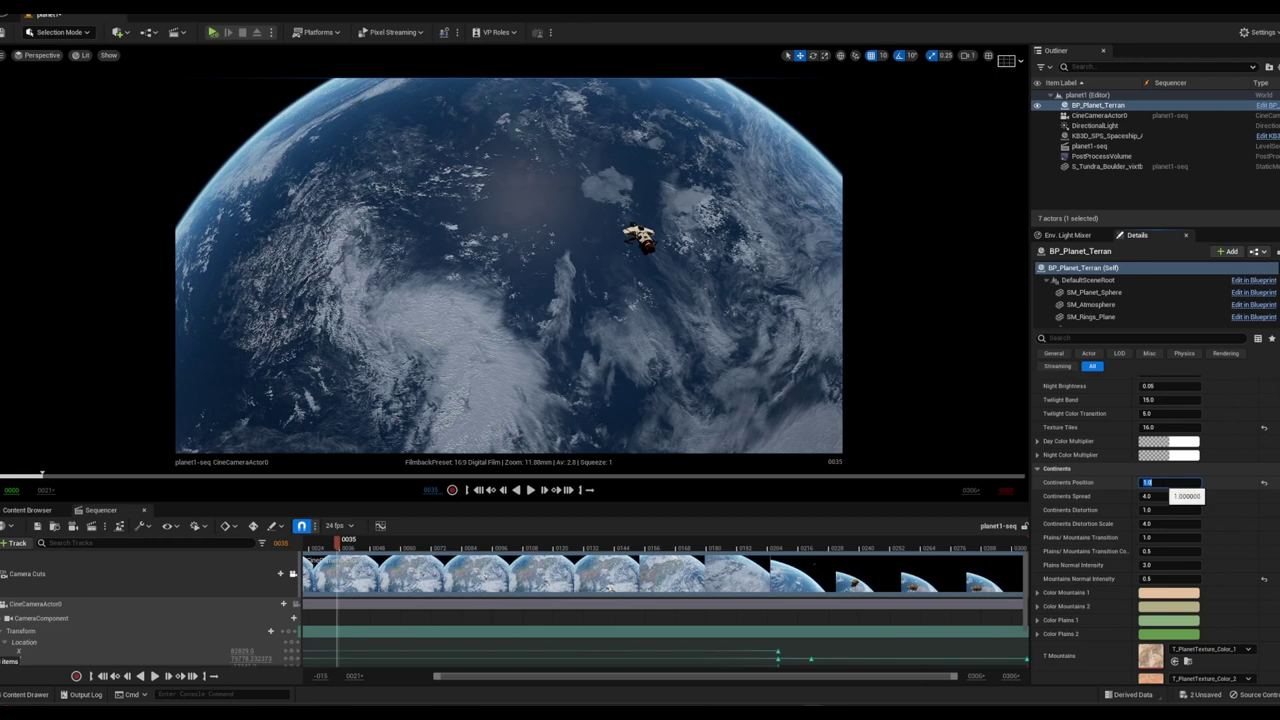
text(5)
key(Return)
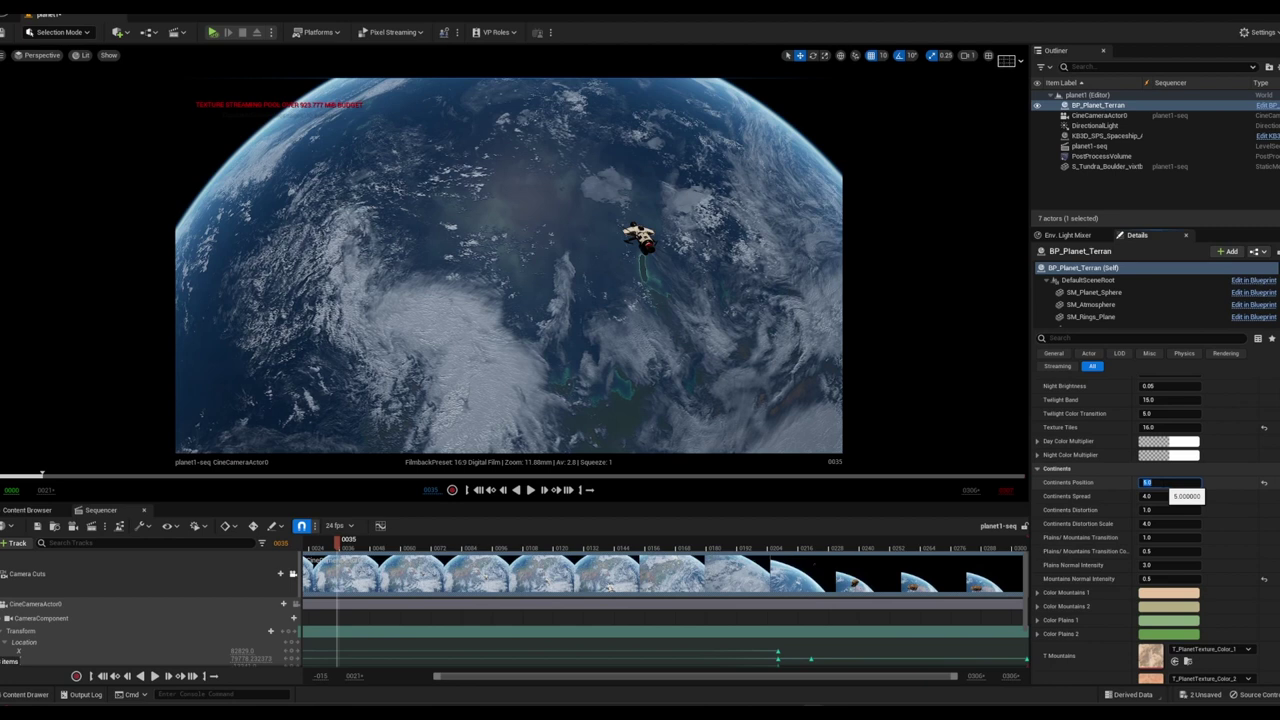
Set Sea Level 0.4, Ice Coverage 0.1 and Clouds Speed 0.001, then play the sequence
scroll(1212, 582, down, 2)
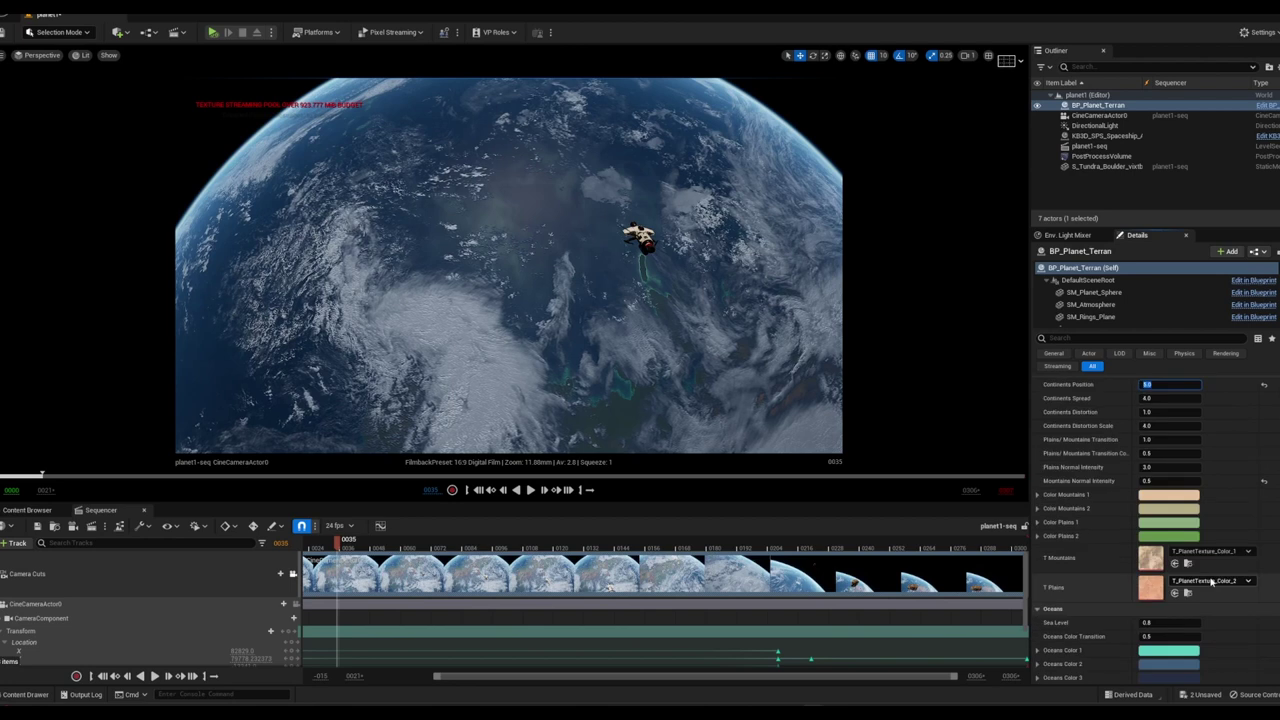
scroll(1211, 583, down, 1)
click(1170, 590)
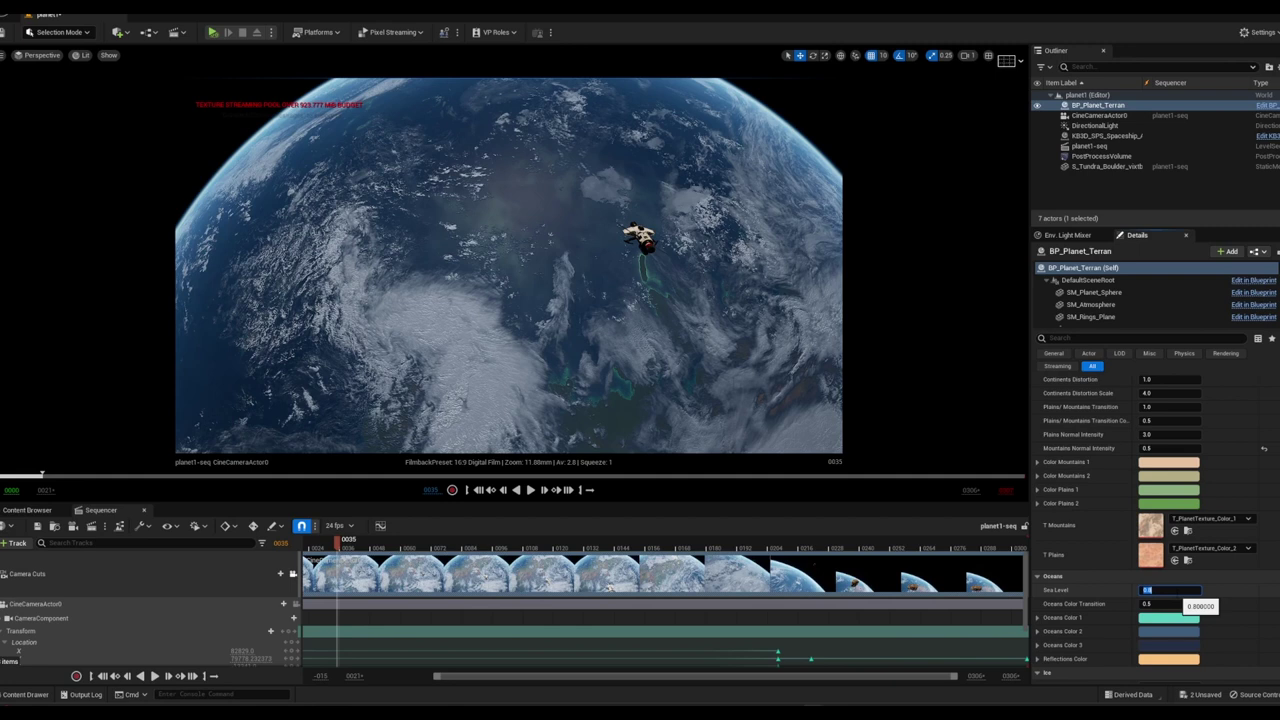
text(0.4)
key(Return)
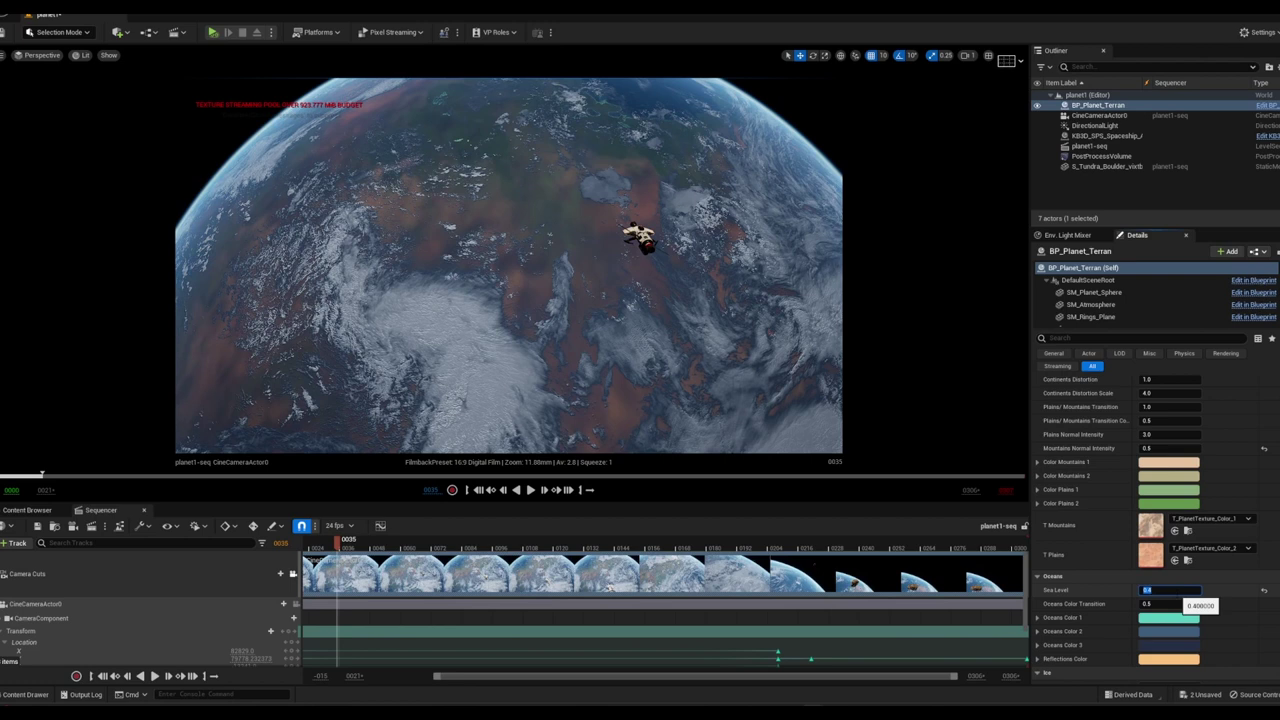
scroll(1247, 648, down, 2)
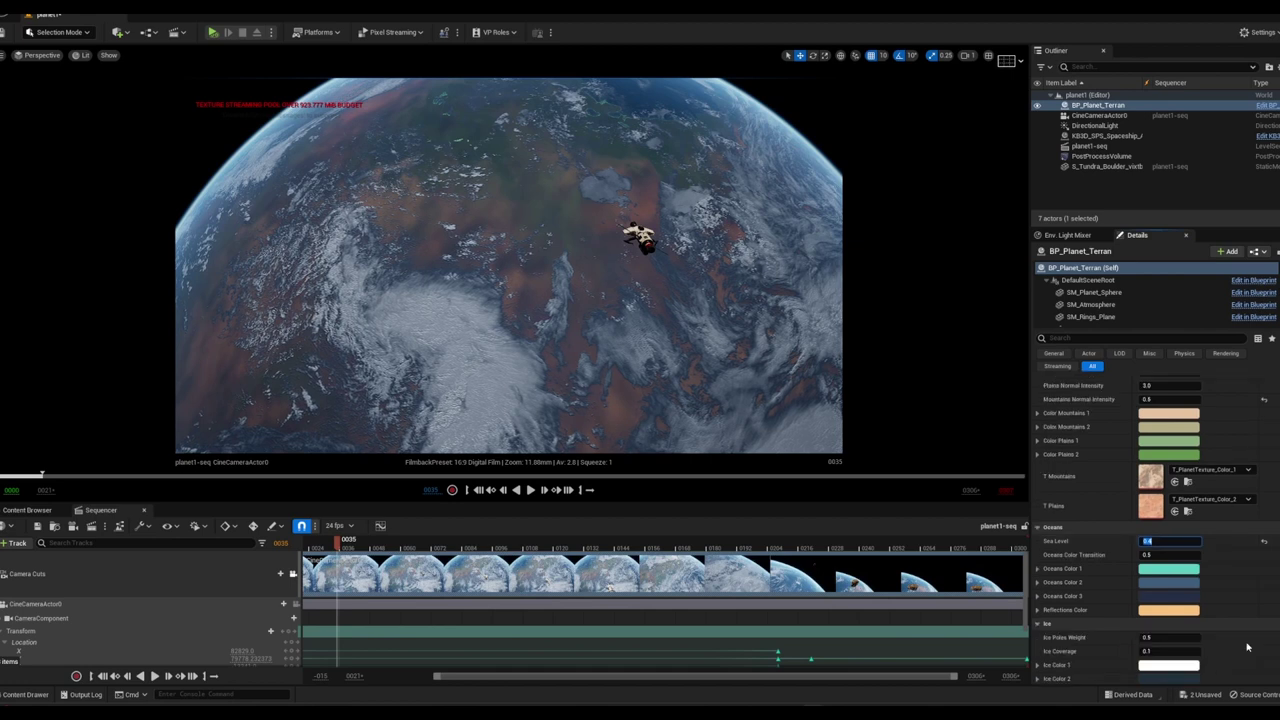
scroll(1247, 648, down, 1)
click(1168, 604)
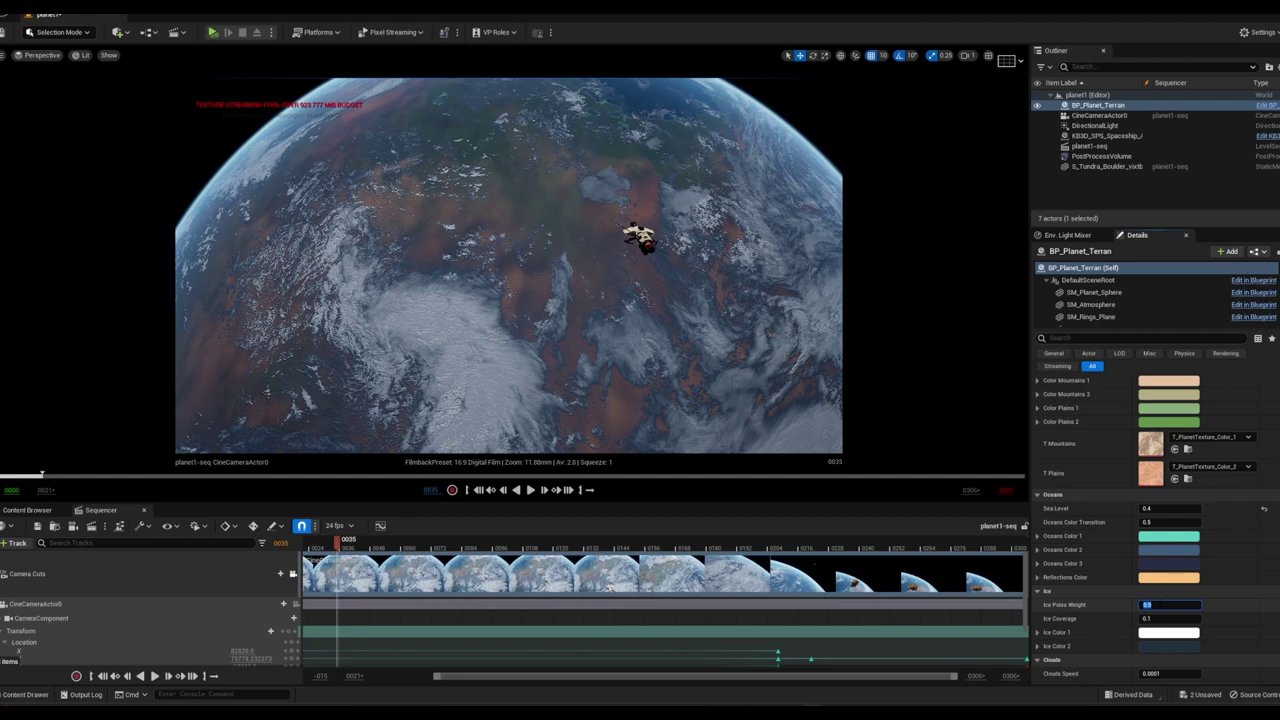
text(0.5)
click(1170, 618)
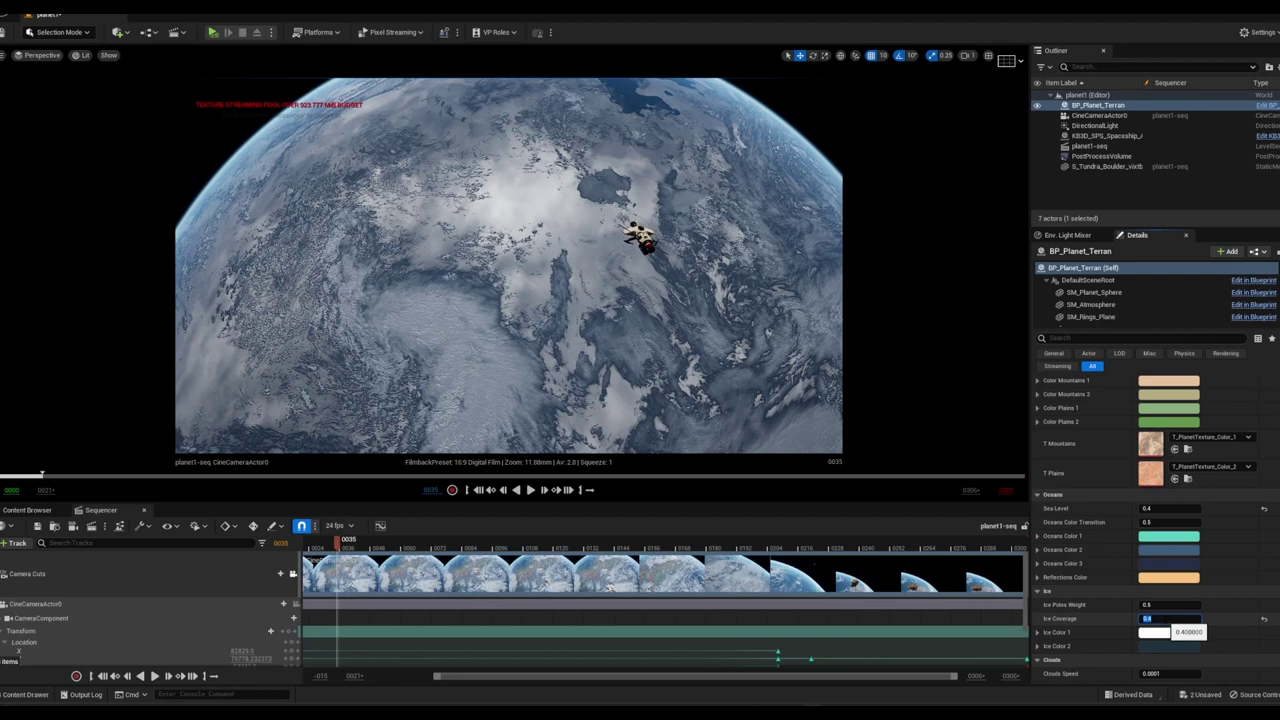
text(0.1)
key(Return)
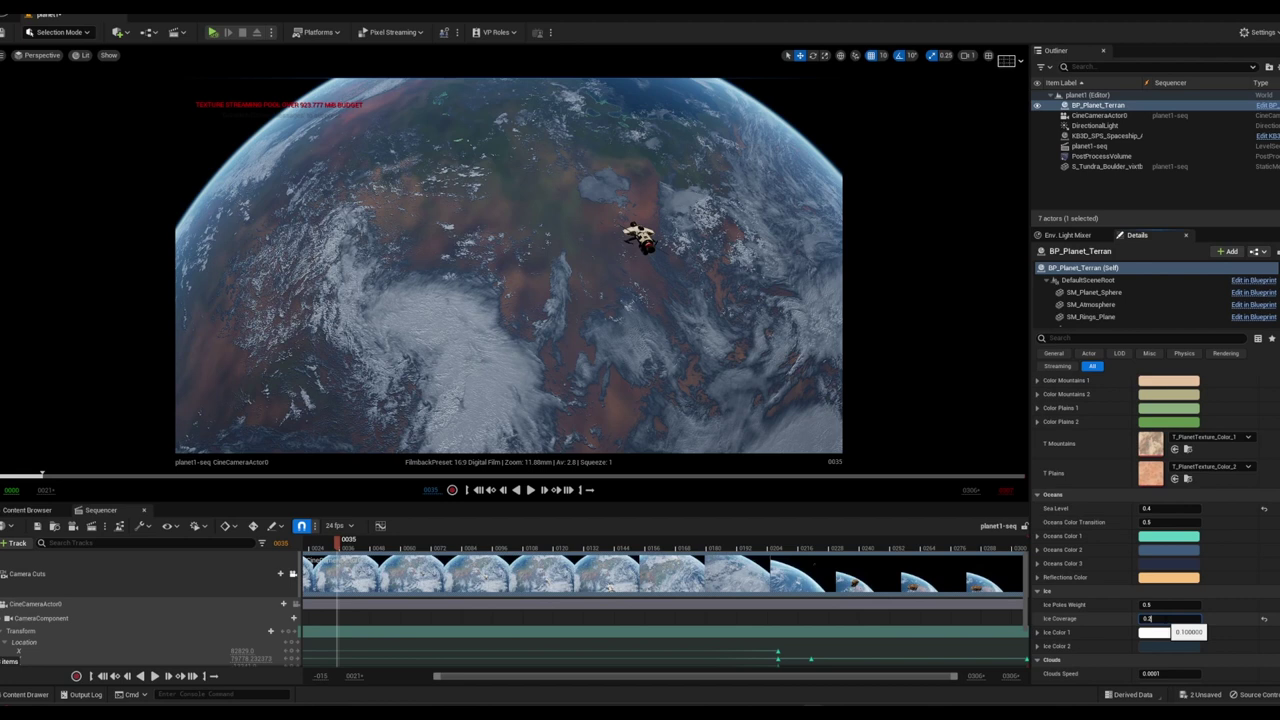
click(1170, 675)
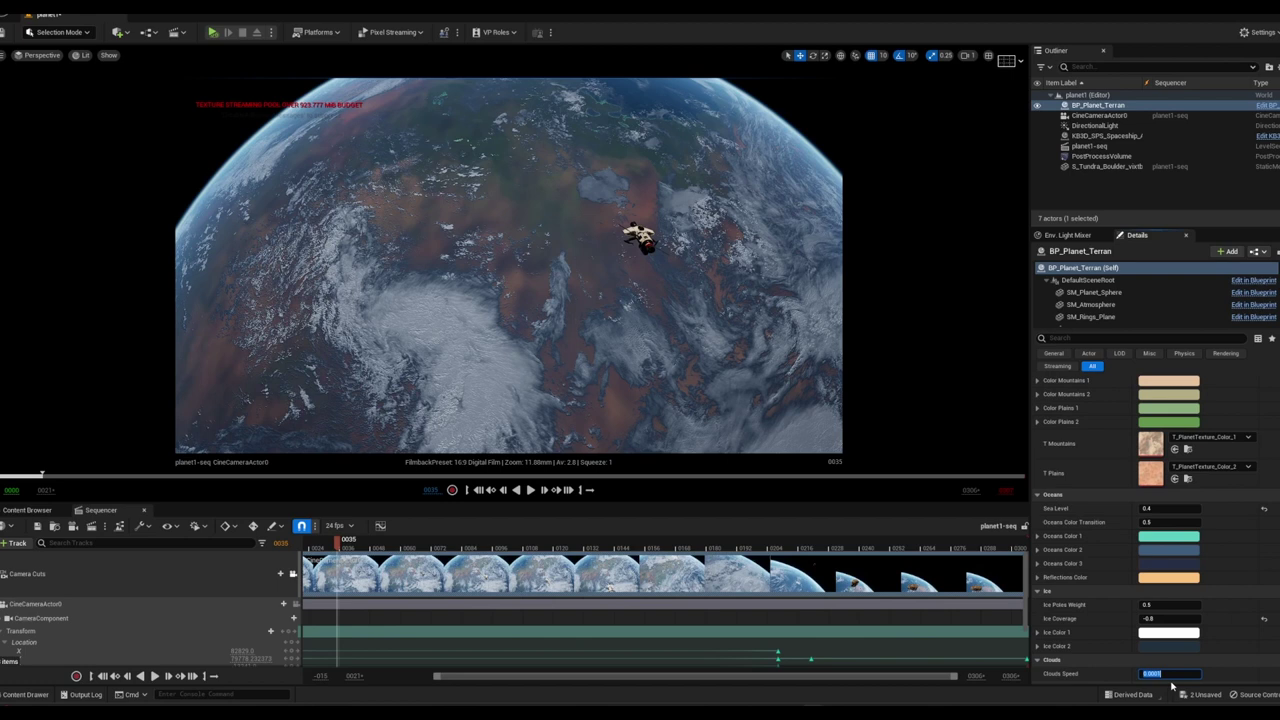
click(531, 490)
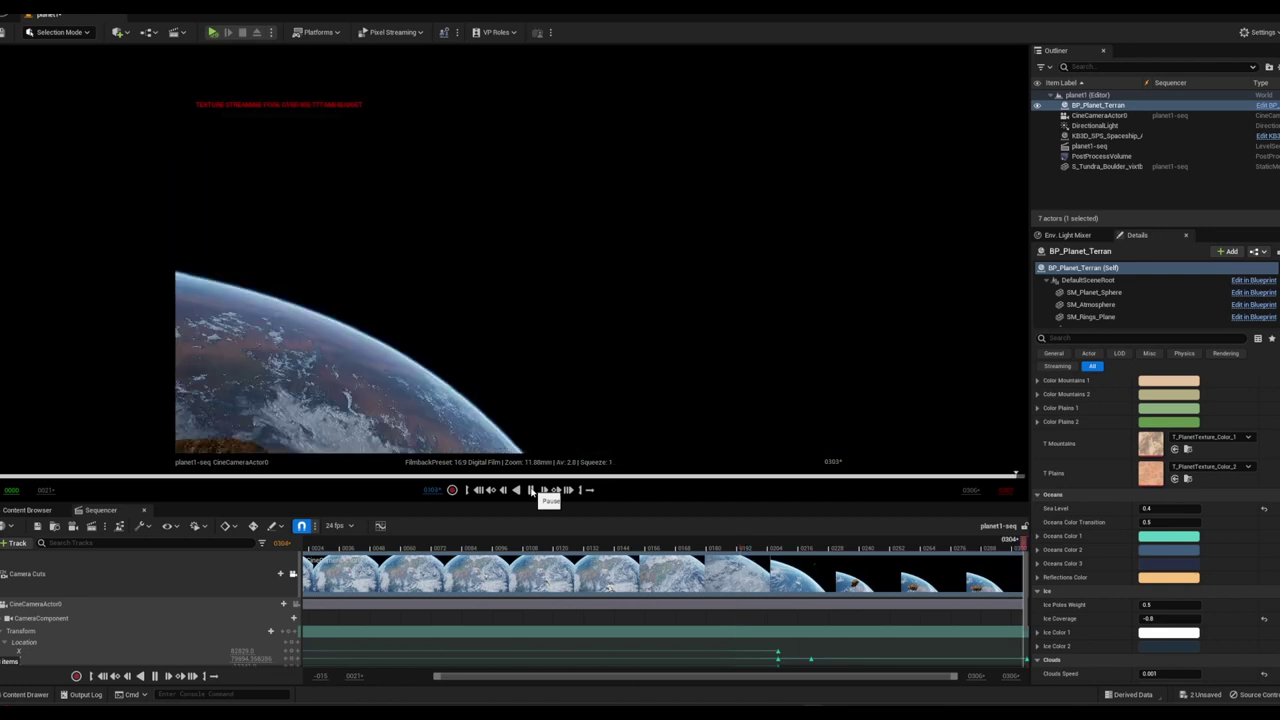
Stop and replay the sequence, pausing at frame 172 to view the retuned planet
click(531, 491)
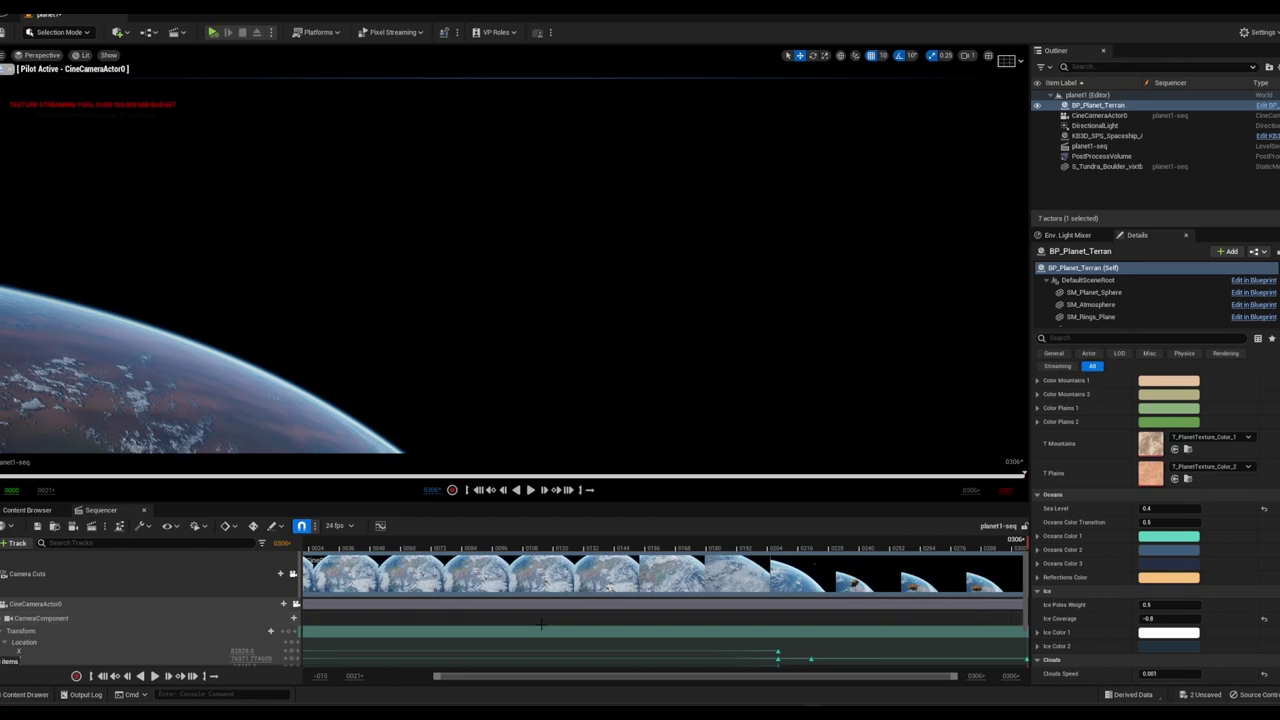
ctrl+scroll(390, 541, up, 2)
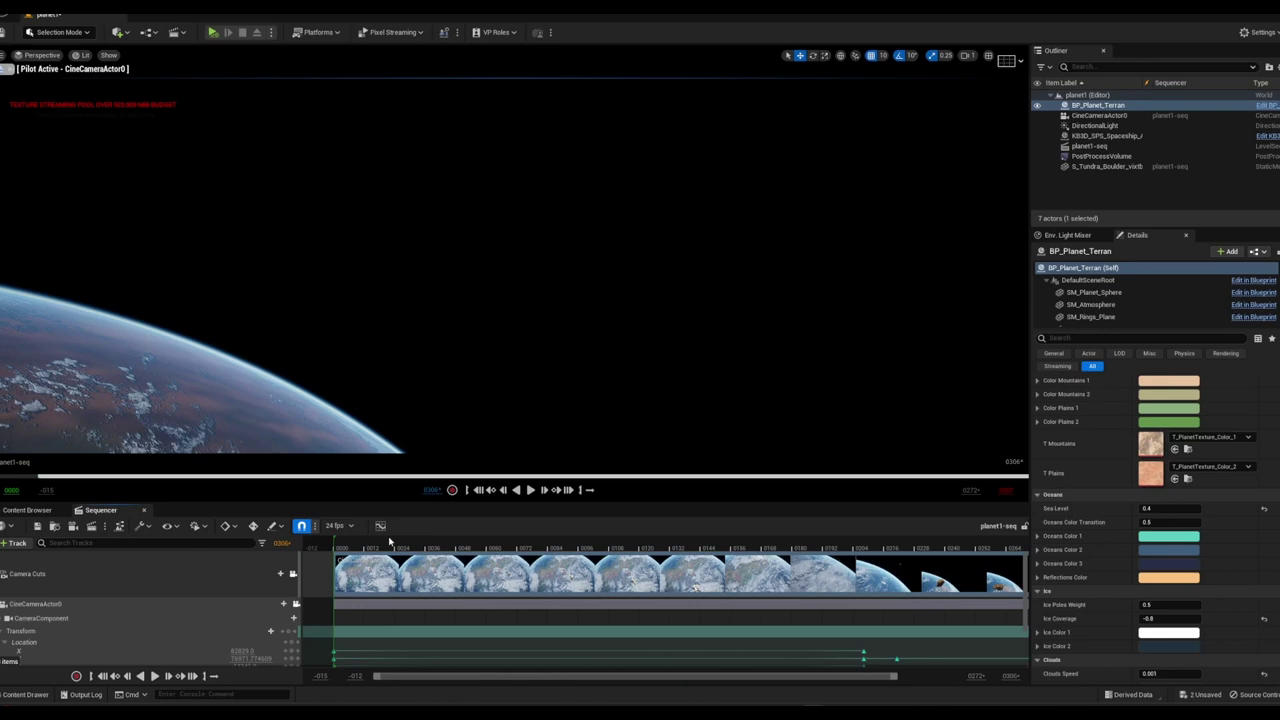
key(space)
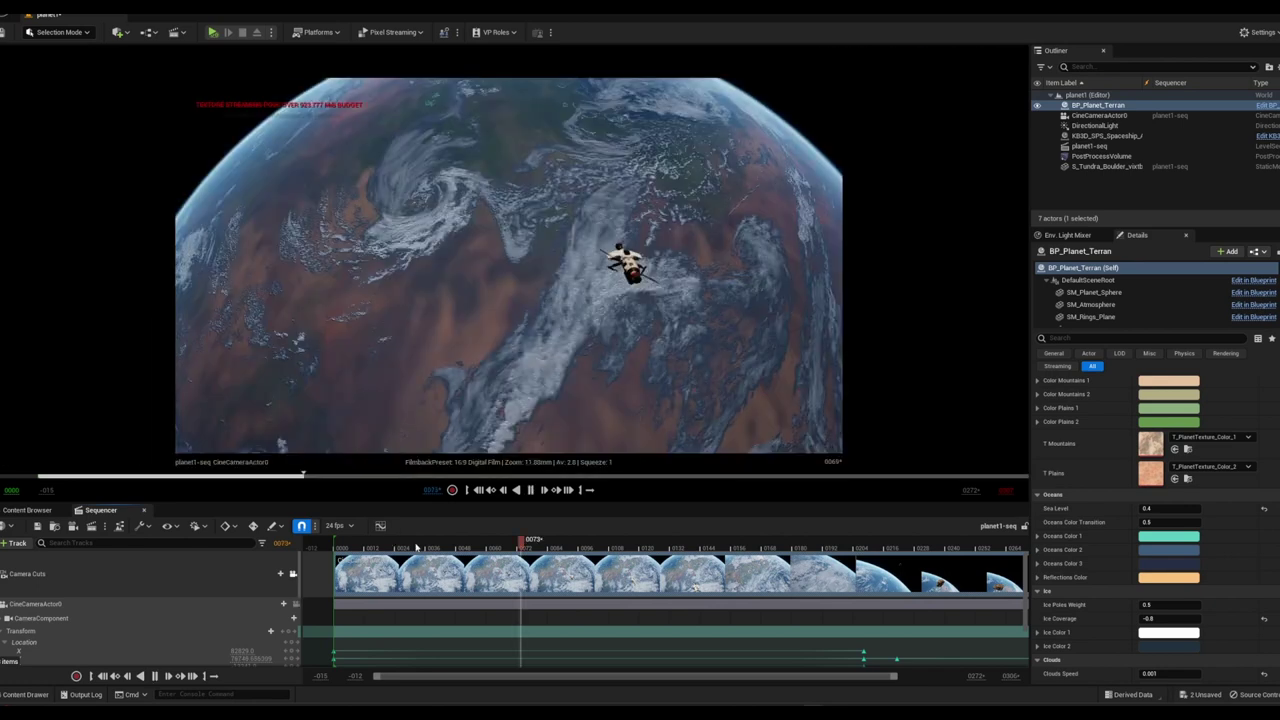
key(space)
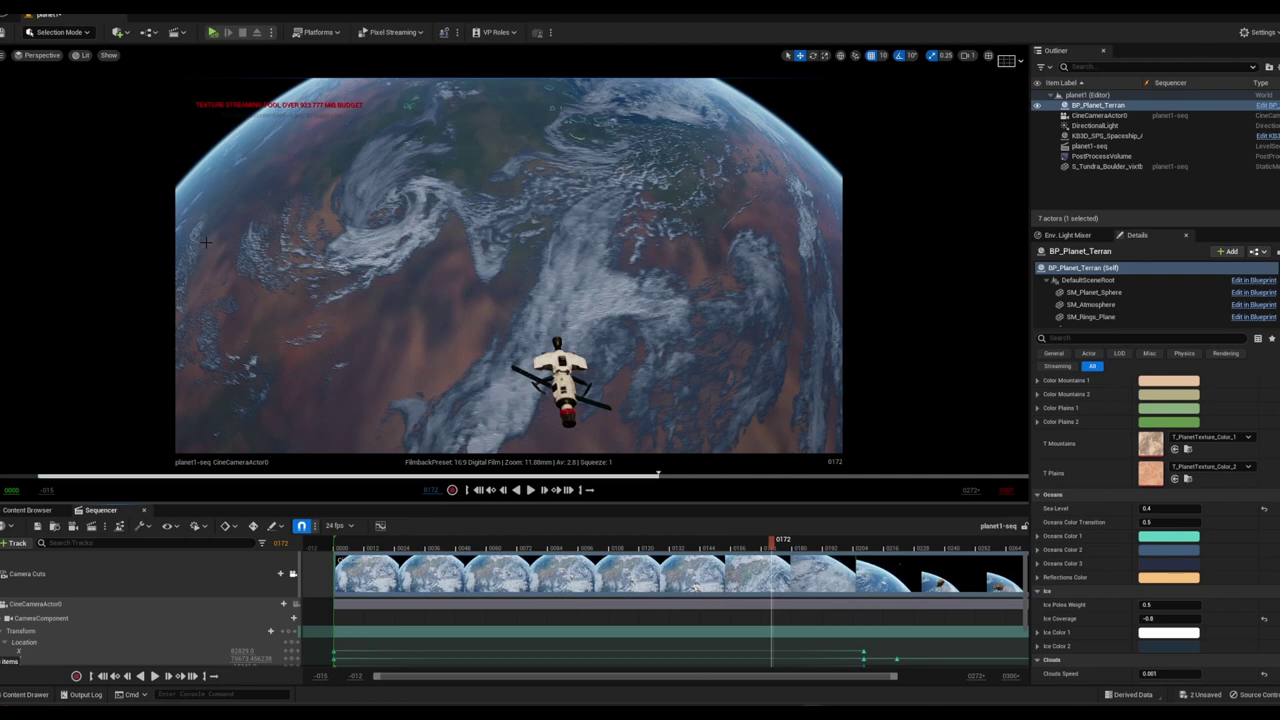
click(10, 10)
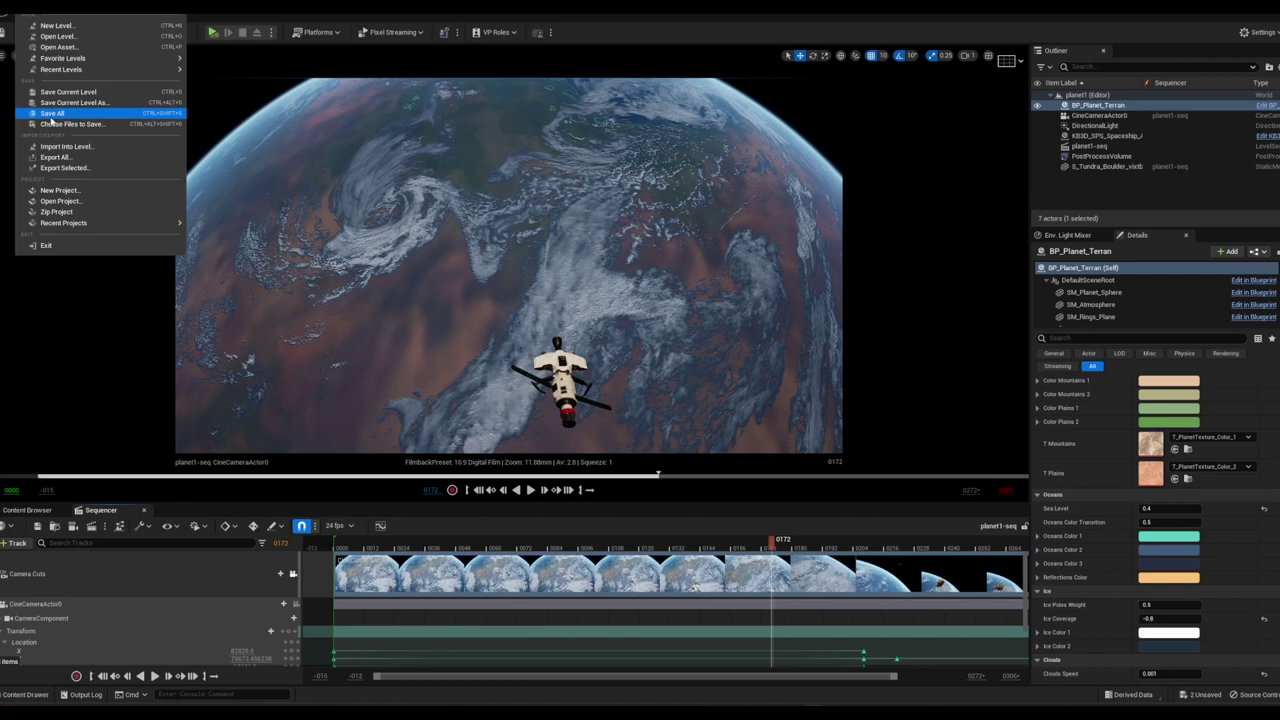
Save all unsaved work and select PostProcessVolume in the Outliner
click(51, 116)
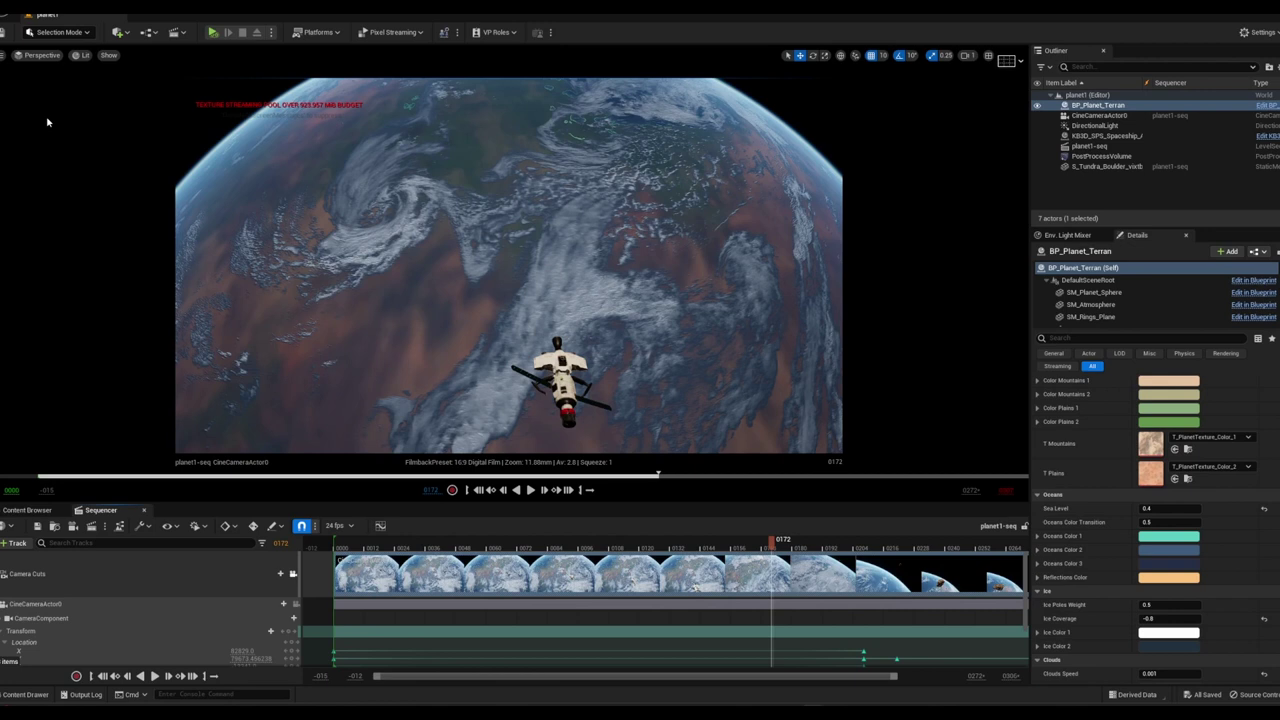
click(47, 122)
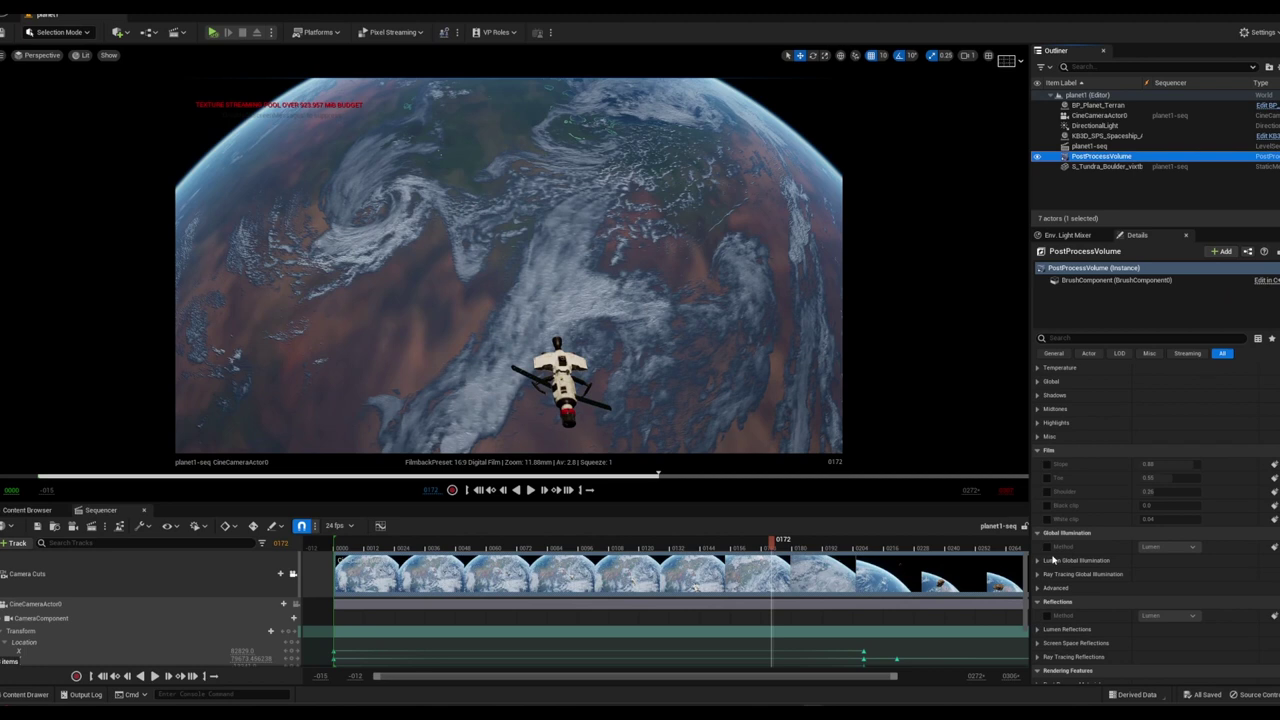
Test a higher Depth of Field Focal Distance, then turn the override back off and collapse it
scroll(1099, 457, up, 1)
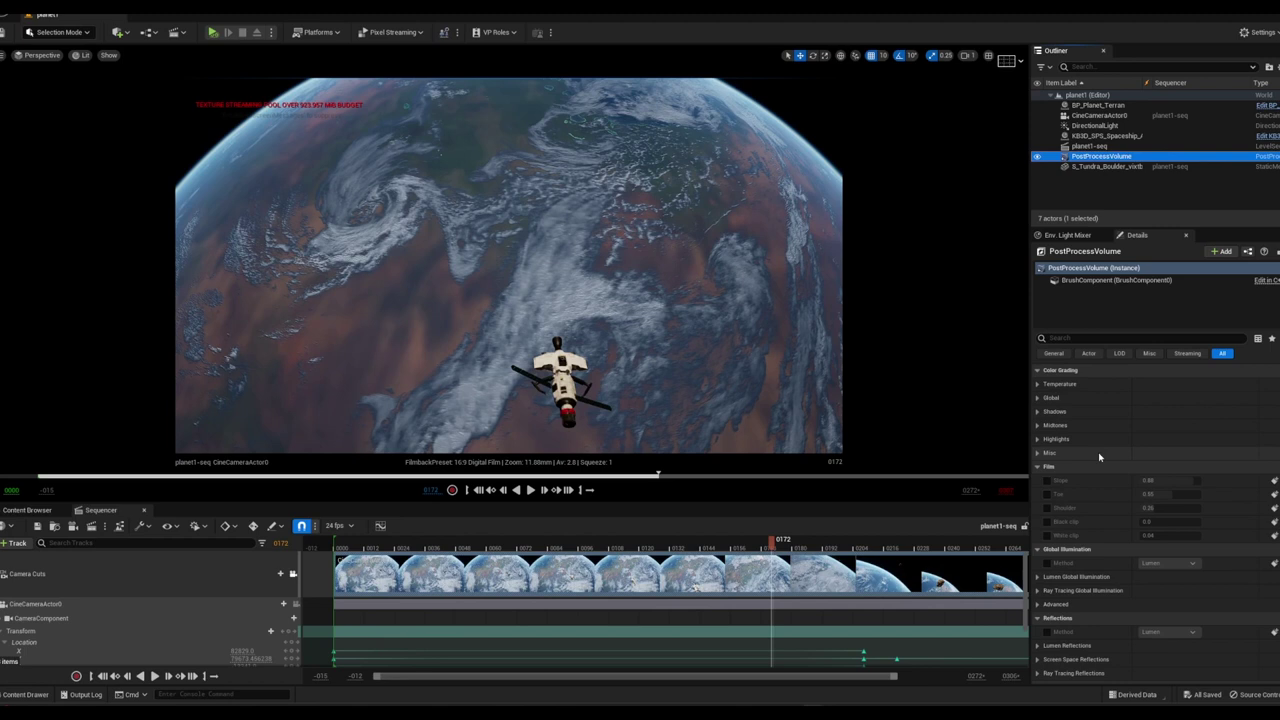
scroll(1099, 457, up, 4)
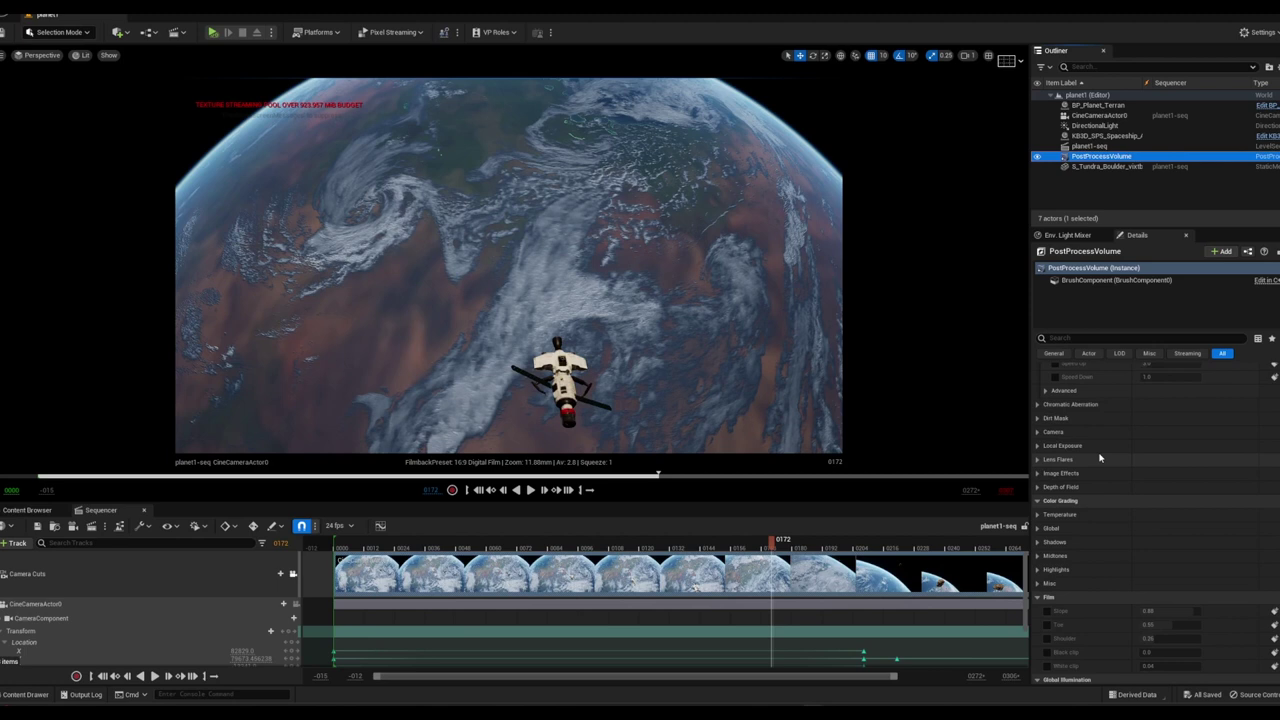
click(1038, 487)
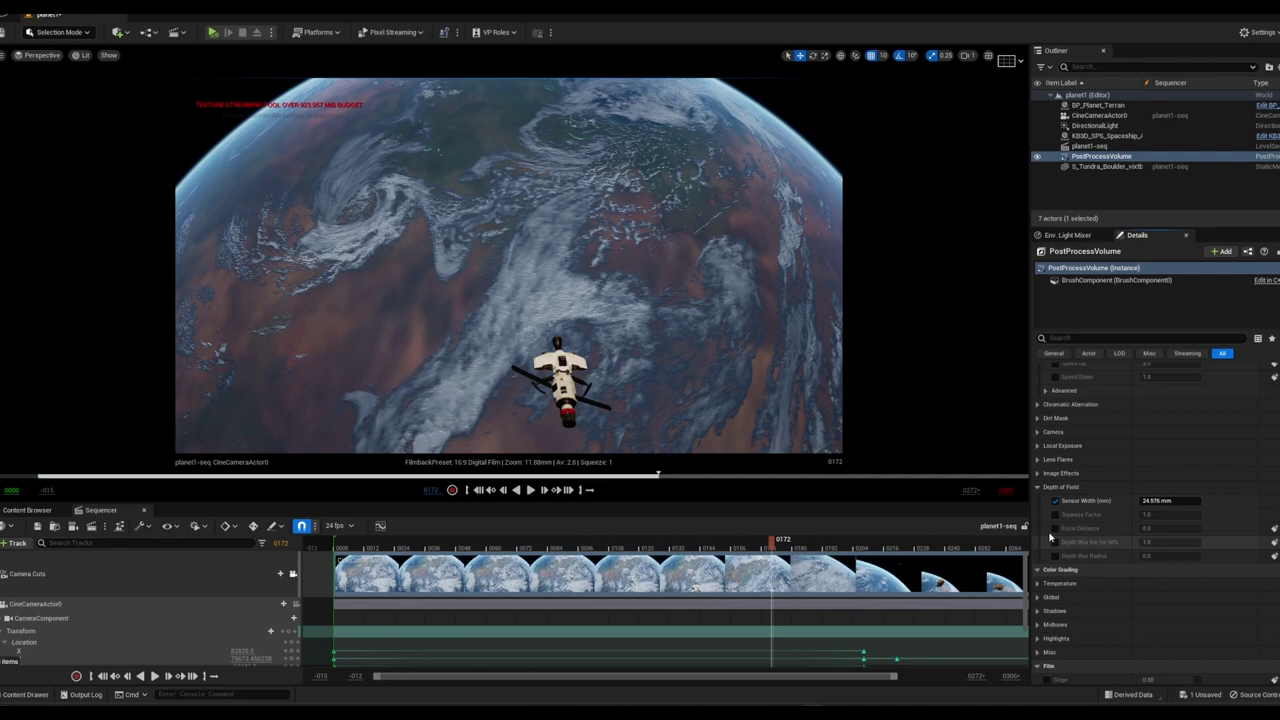
click(1055, 528)
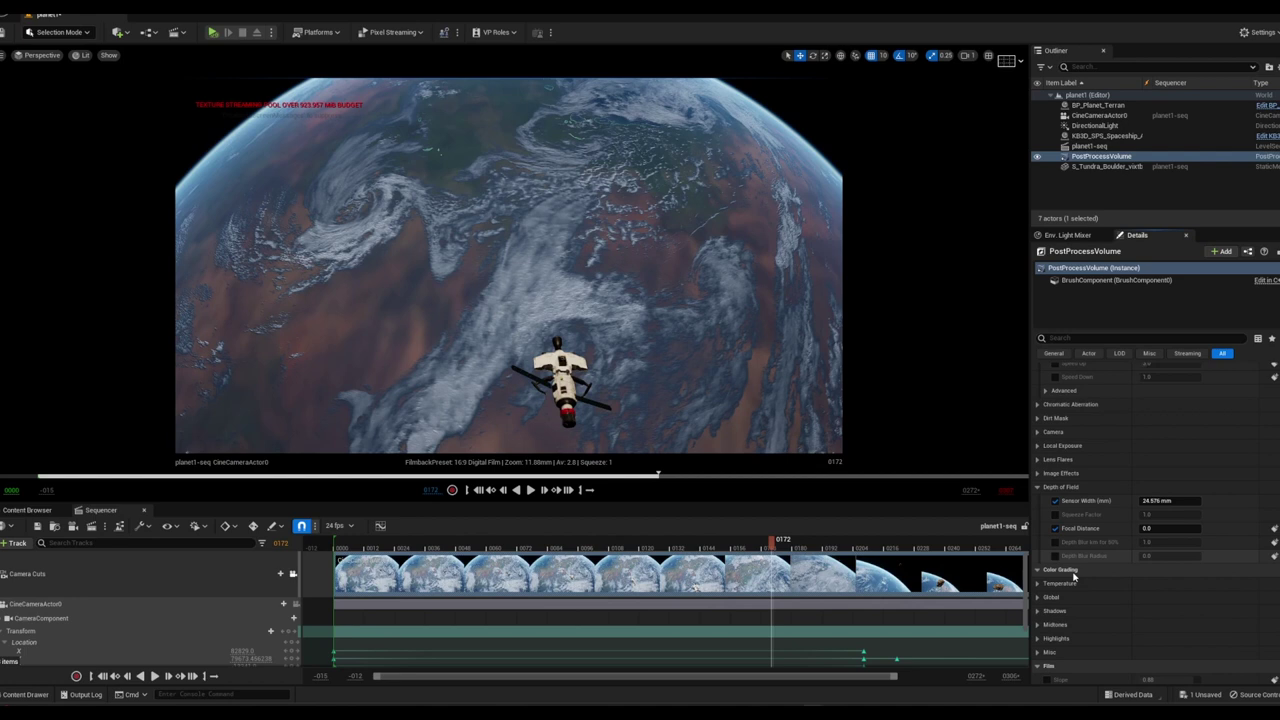
drag(1160, 528, 1190, 528)
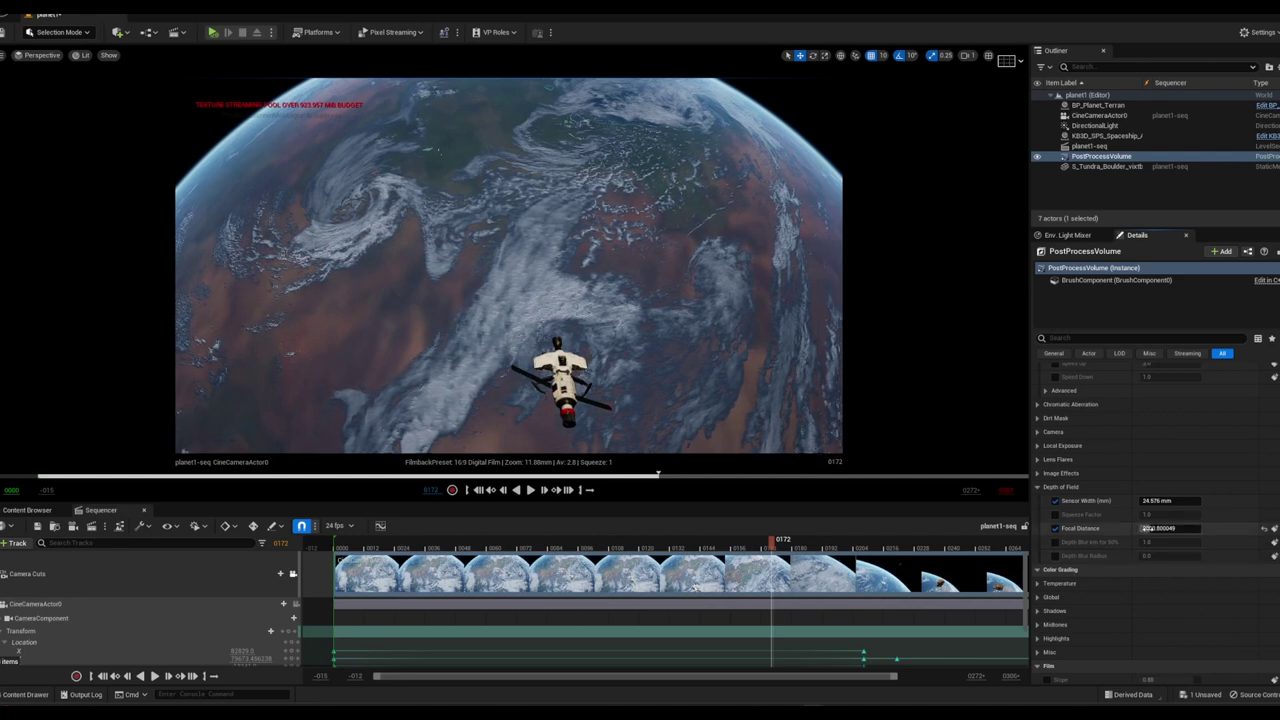
click(1056, 529)
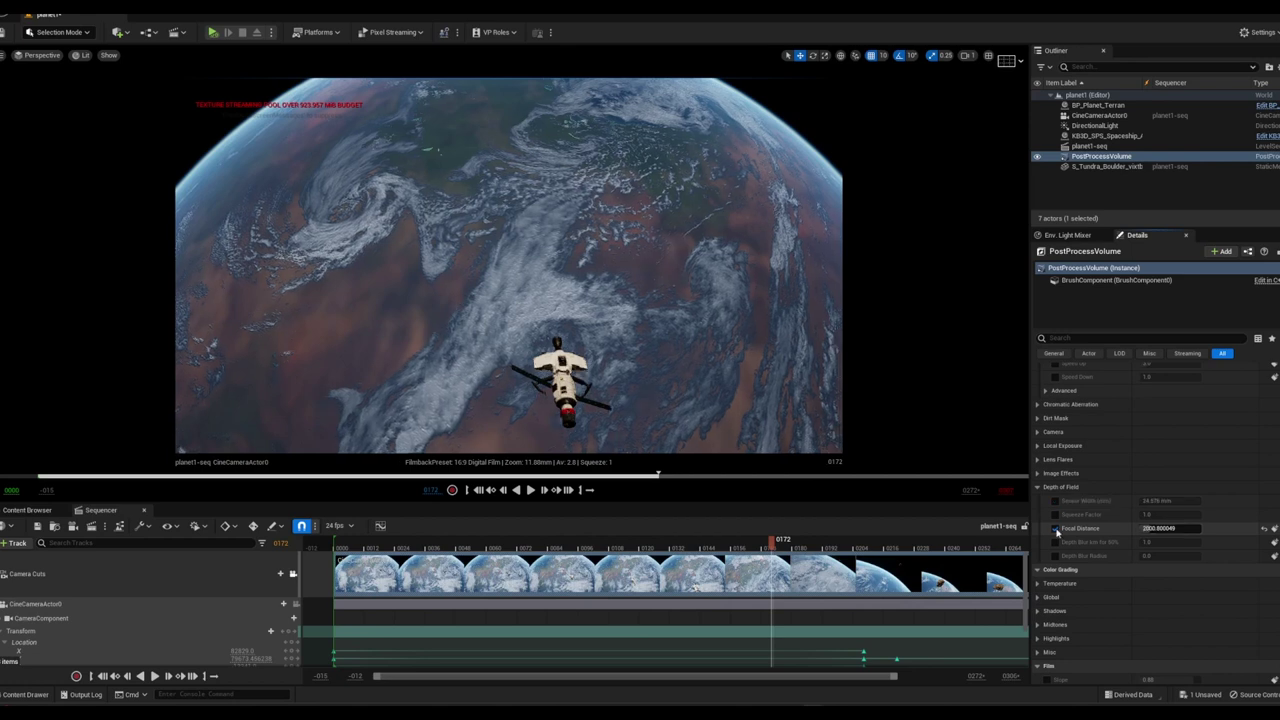
click(1056, 529)
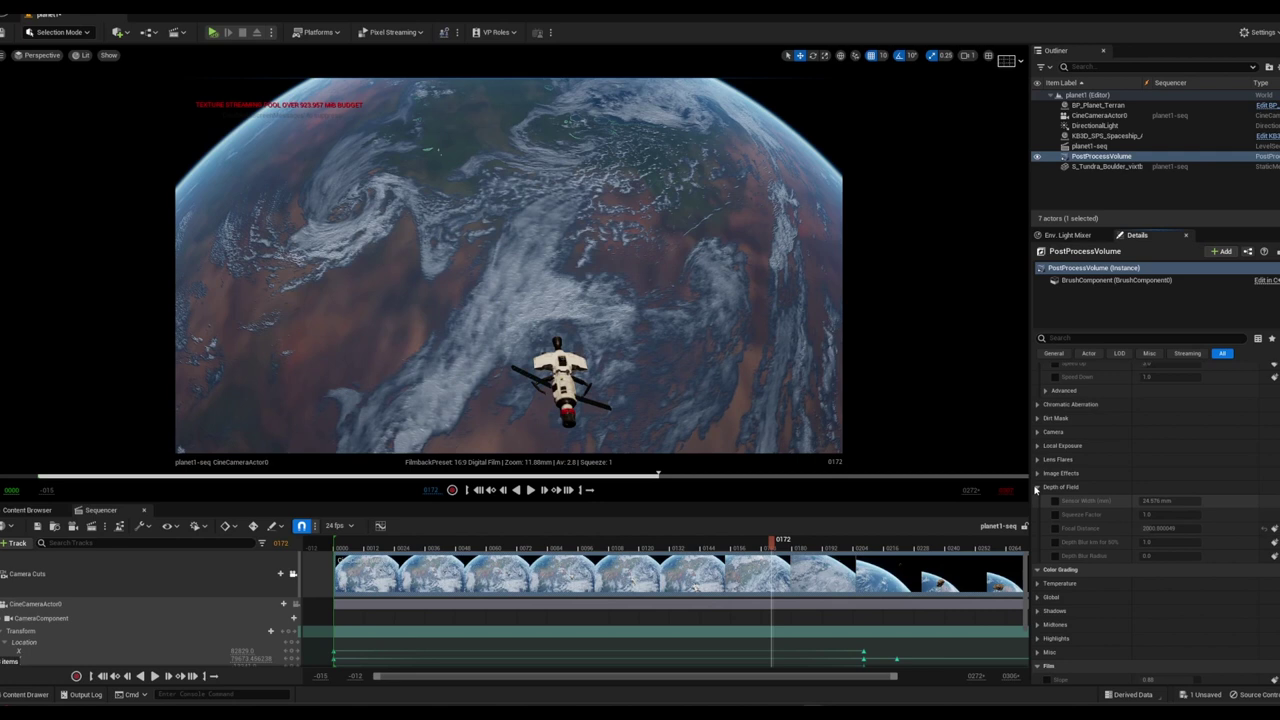
click(1036, 487)
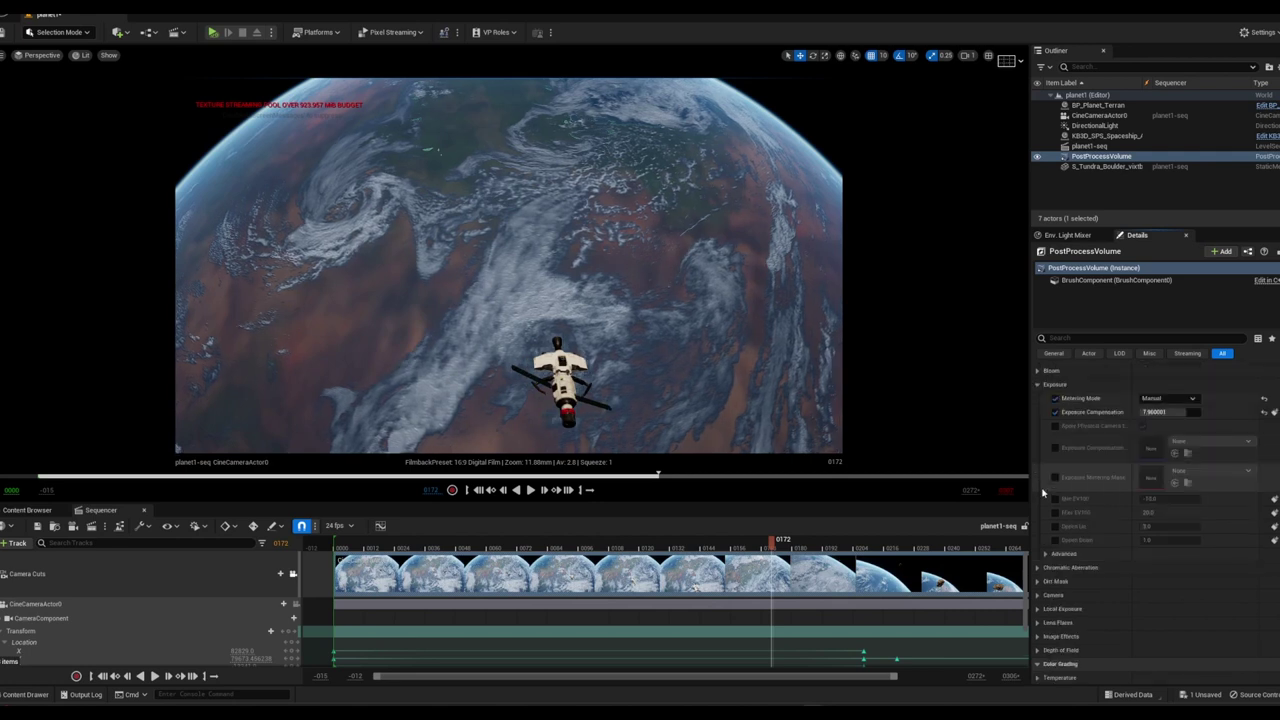
Drag Exposure Compensation to about 7.72
scroll(1042, 493, up, 1)
drag(1170, 428, 1140, 428)
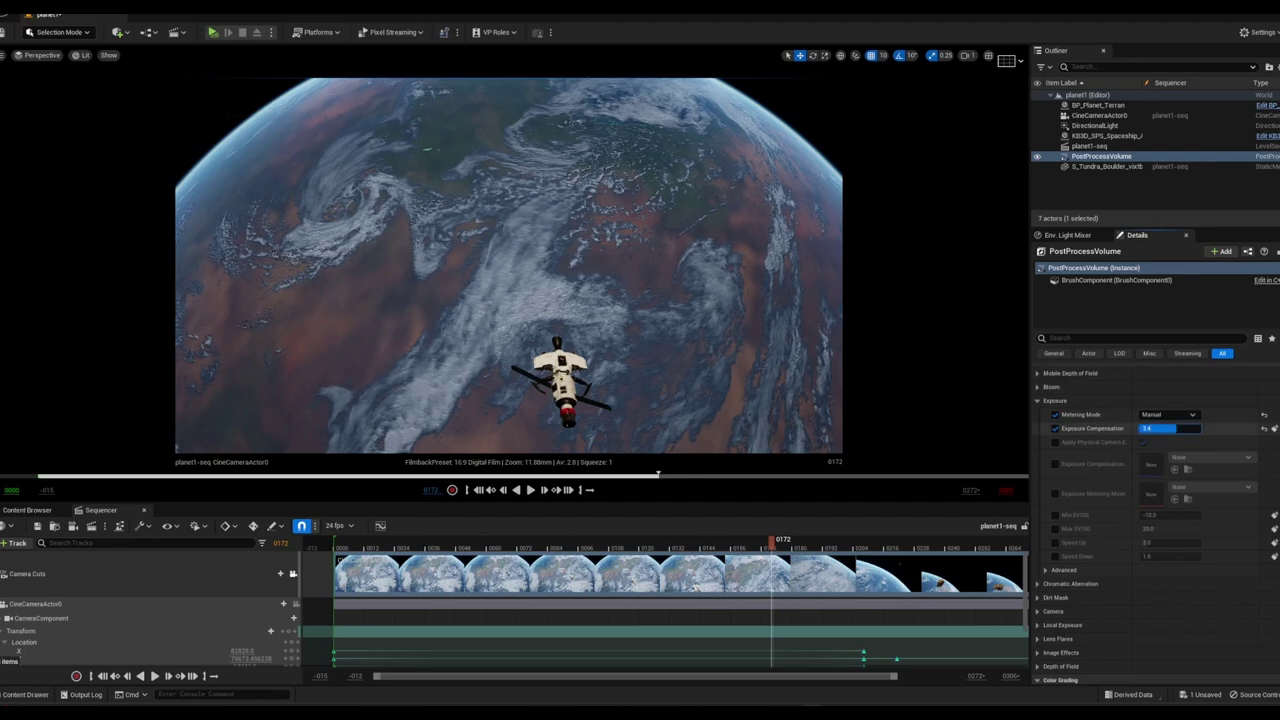
drag(1160, 428, 1162, 458)
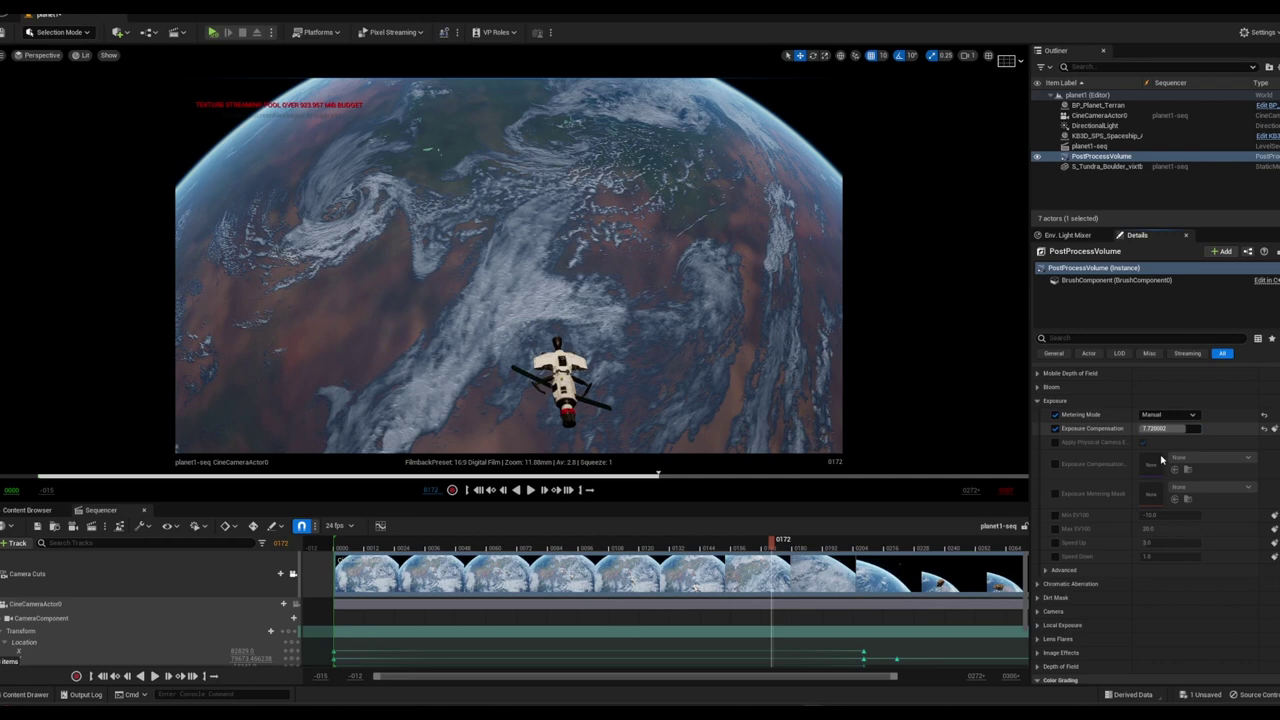
click(151, 13)
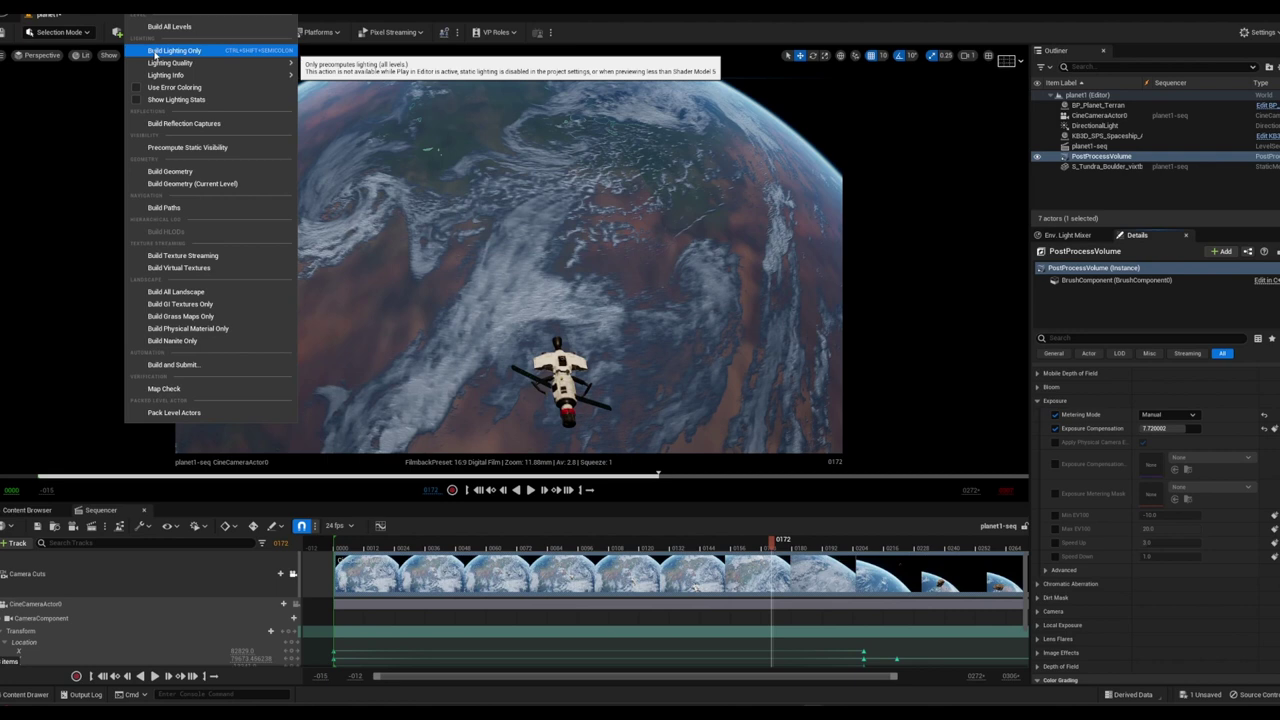
Build lighting only, dismiss the Map Check error notice, and rewind the sequence to frame 0000
click(155, 52)
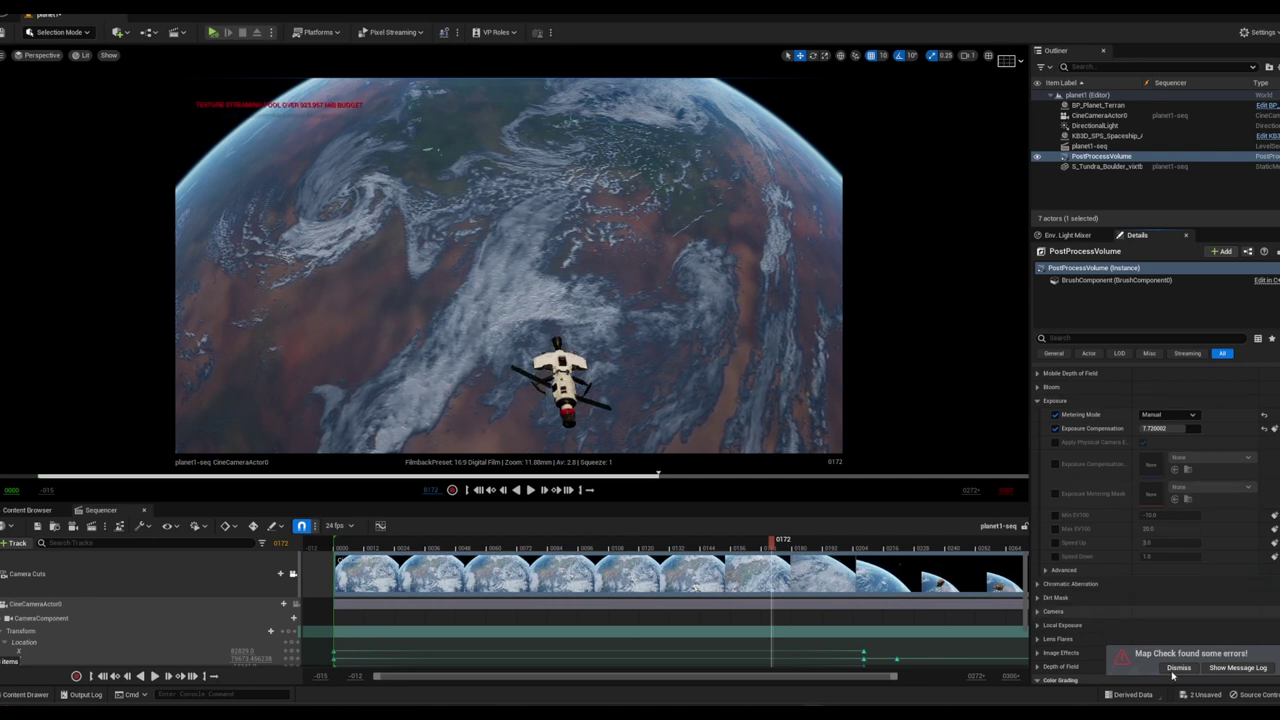
click(1174, 668)
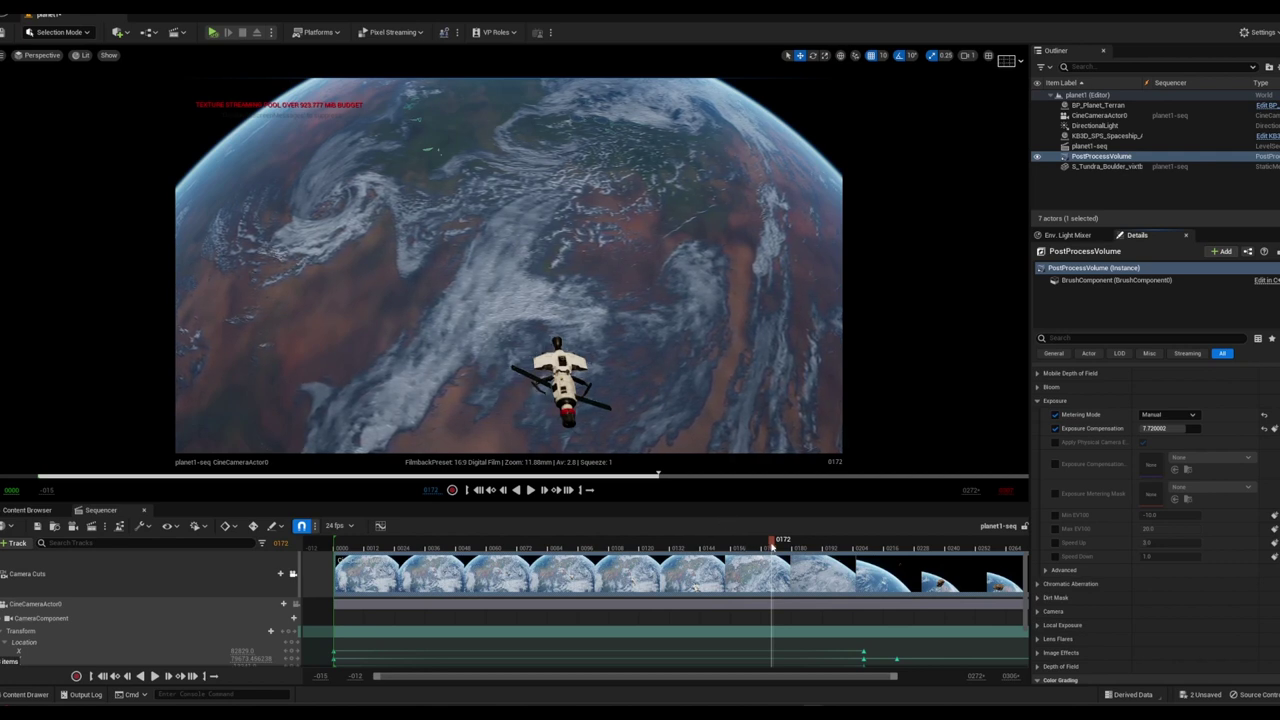
click(728, 548)
mouse_move(652, 565)
mouse_down()
mouse_move(386, 590)
mouse_move(334, 582)
mouse_up()
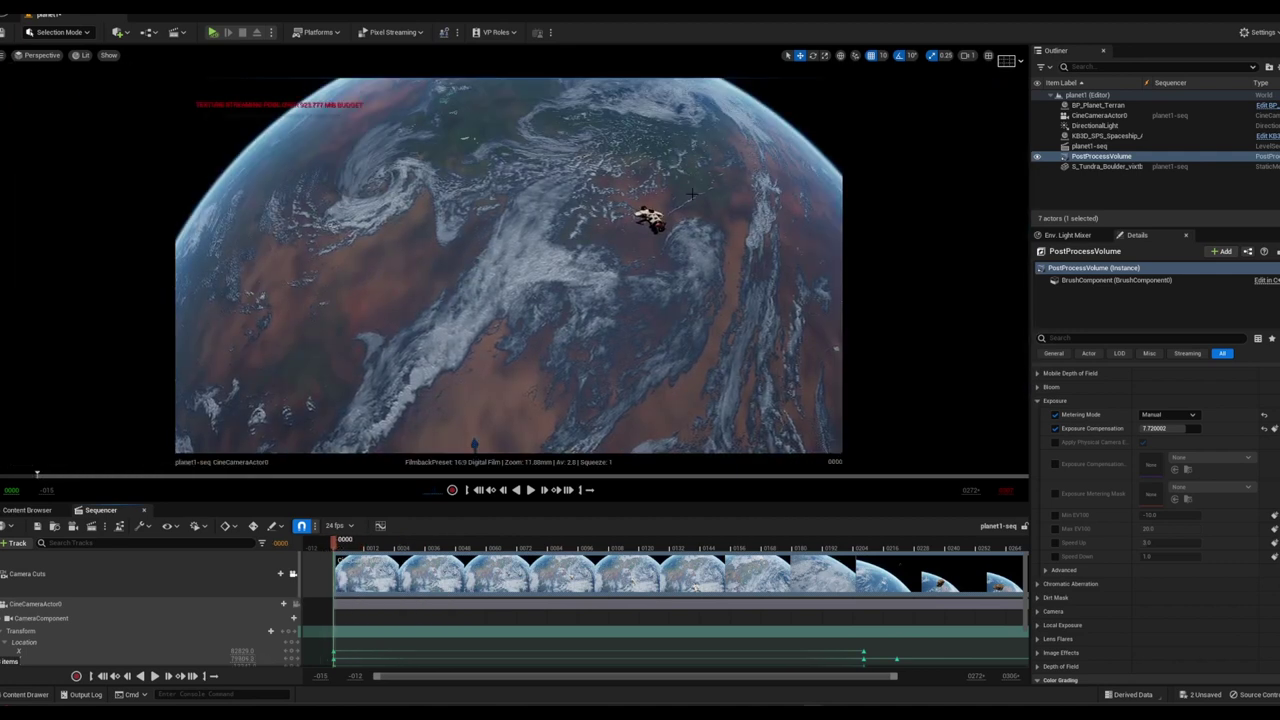
Add the spaceship KB3D_SPS_Spaceship_A to the sequence with a Transform track
click(1106, 135)
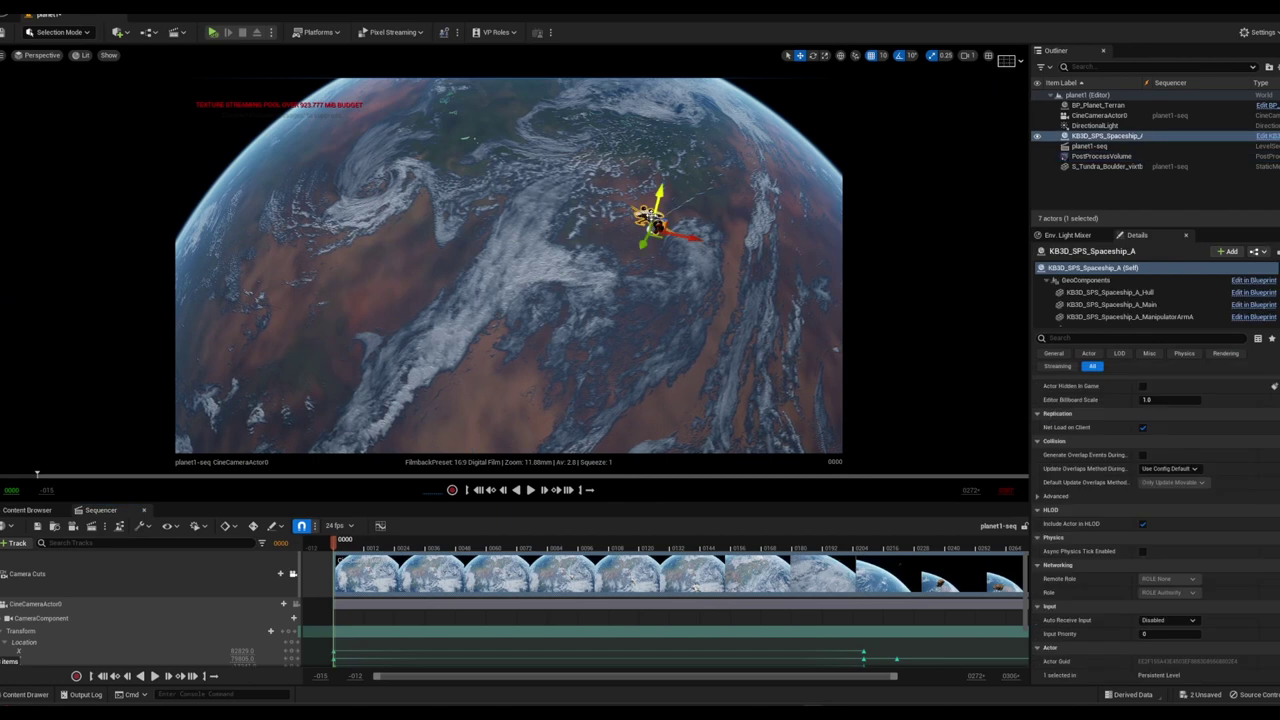
click(20, 544)
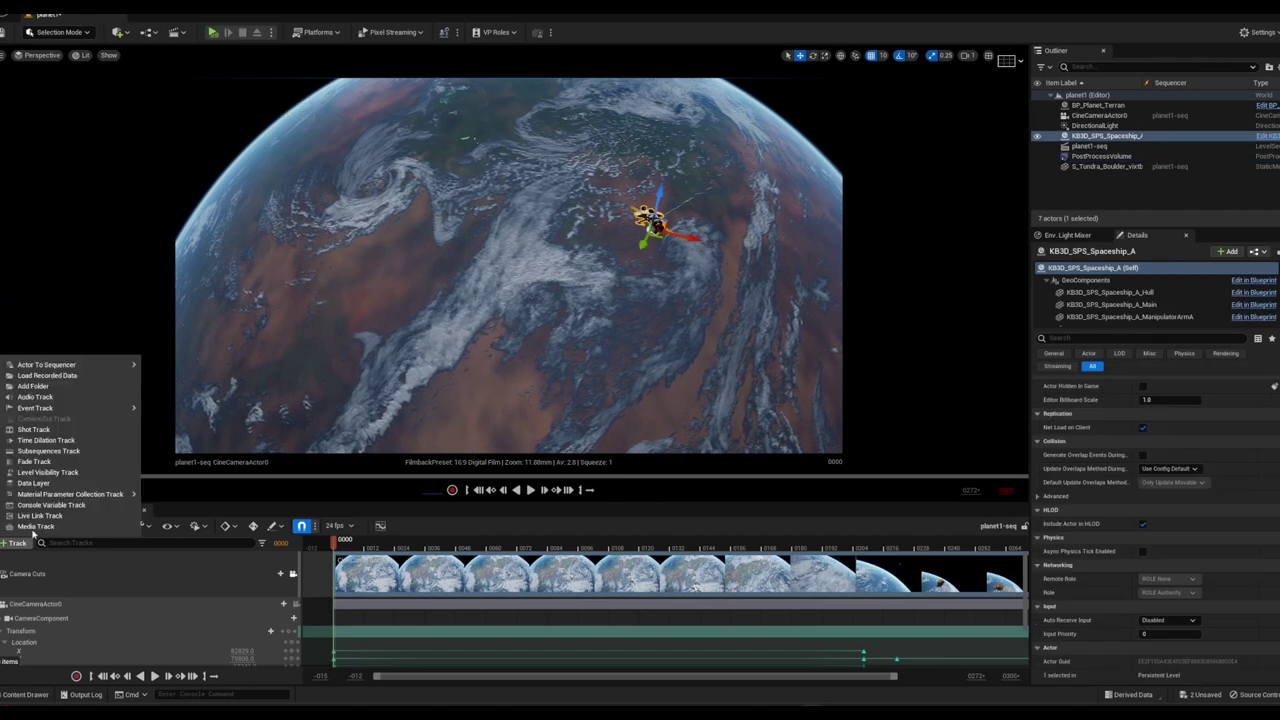
mouse_move(50, 364)
click(166, 372)
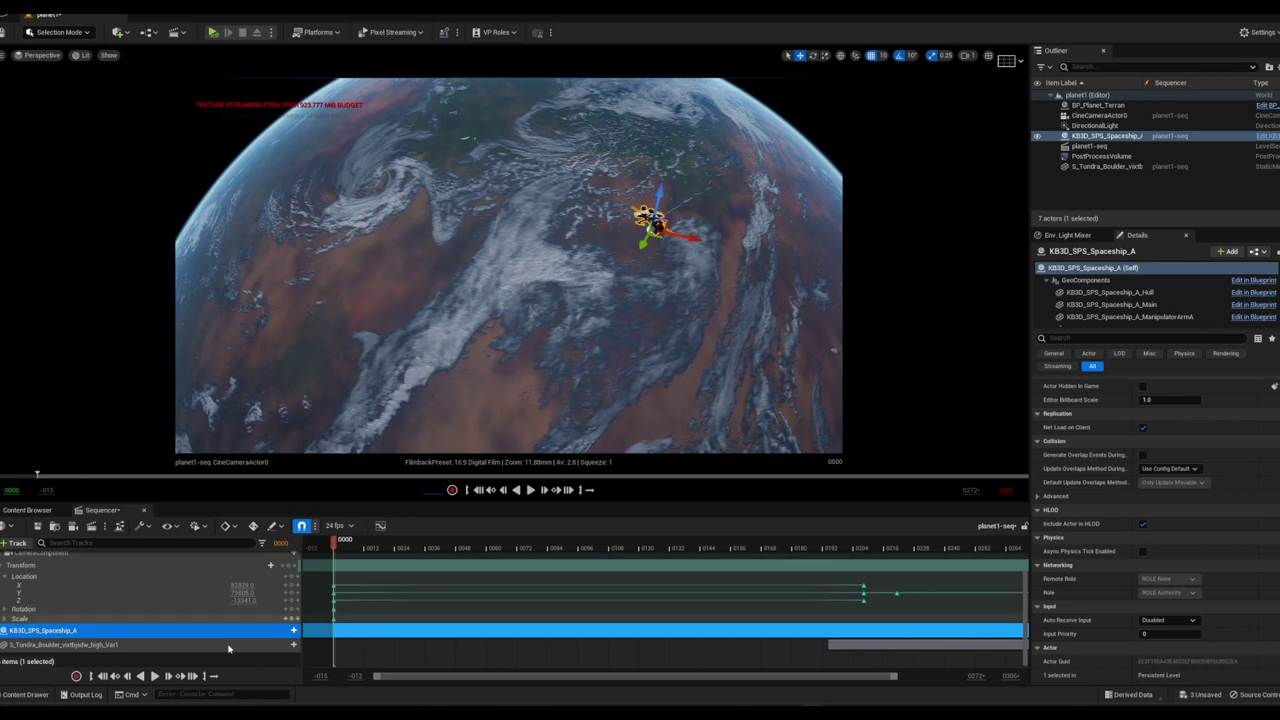
click(287, 630)
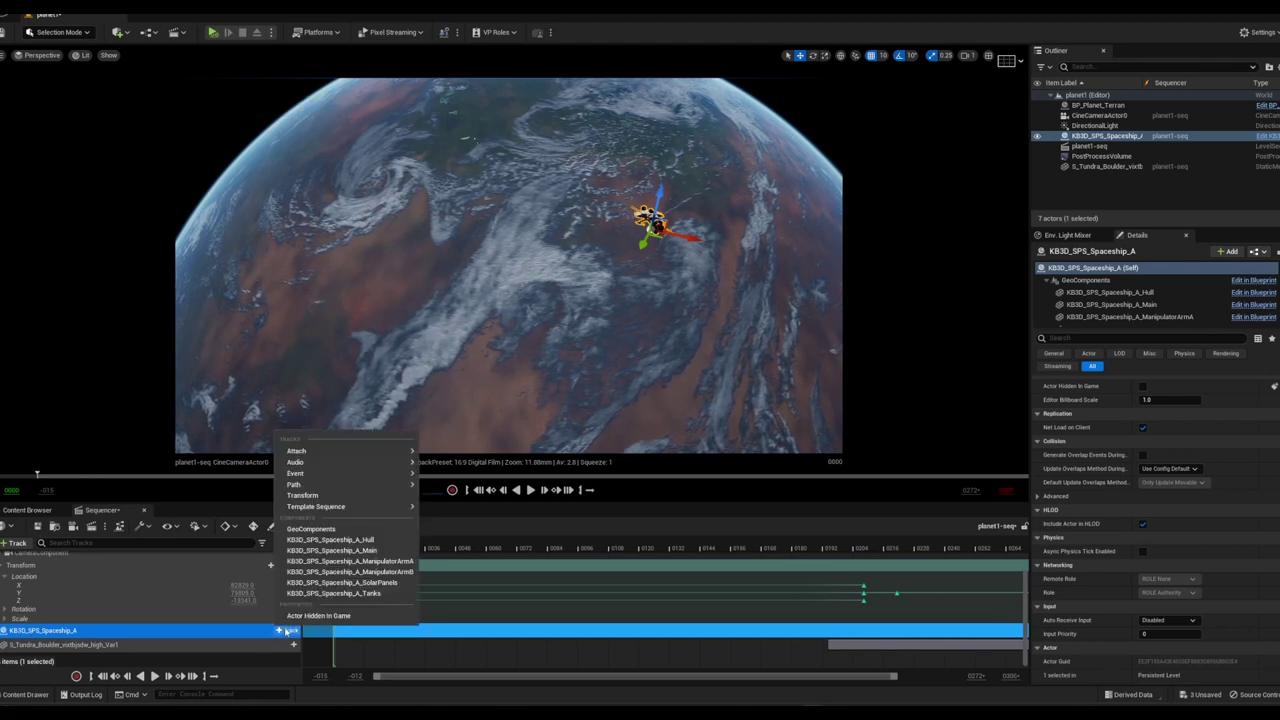
click(302, 495)
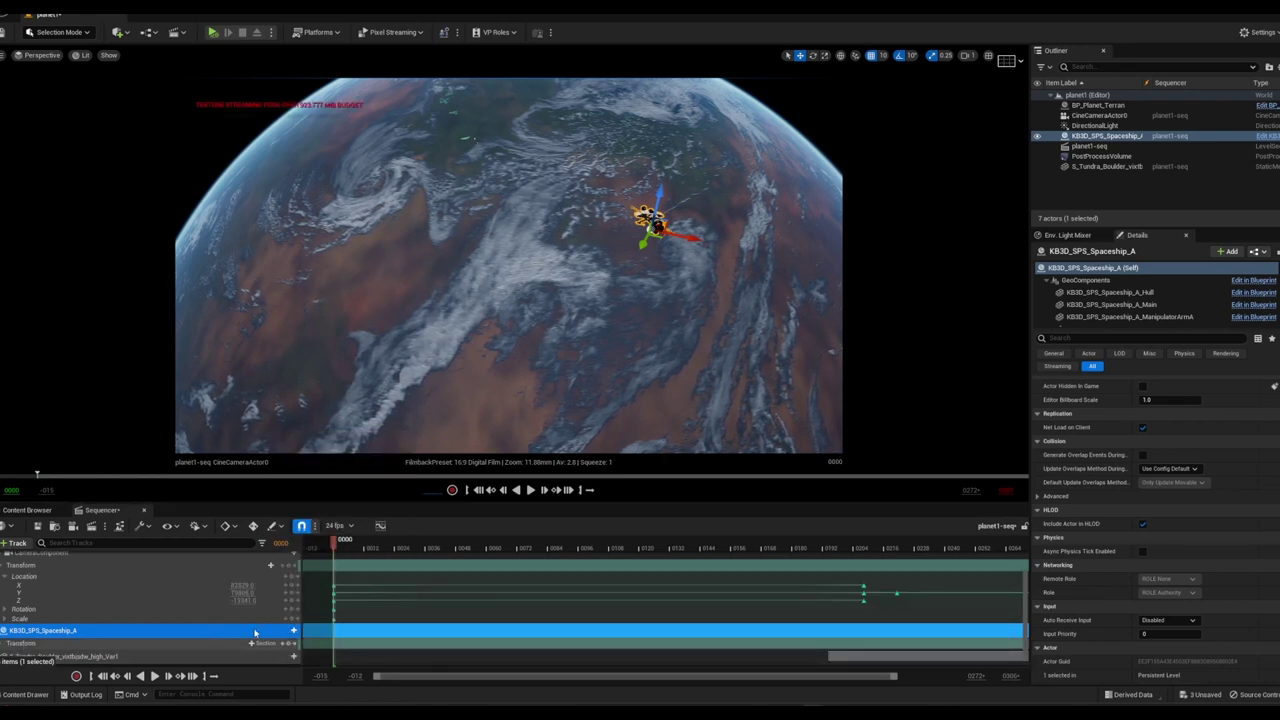
Move the playhead to frame 0165 and expand the spaceship's roll, pitch and yaw channels
mouse_move(285, 646)
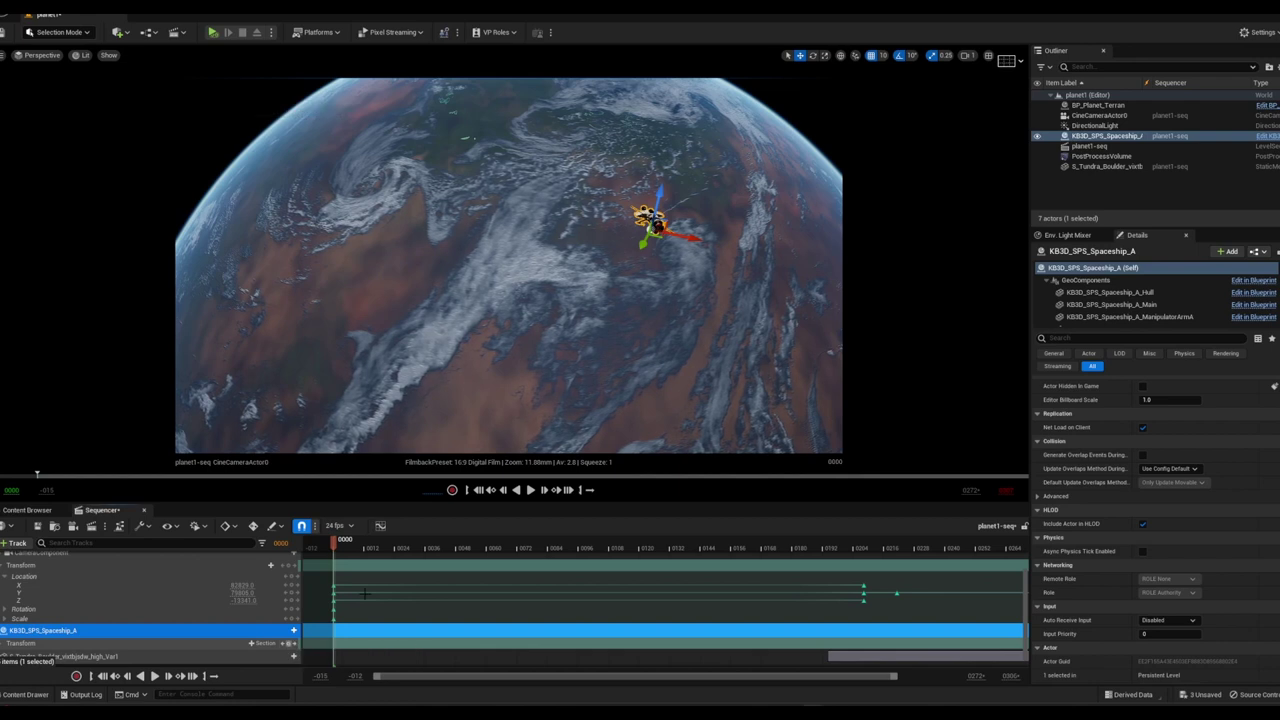
drag(362, 549, 433, 549)
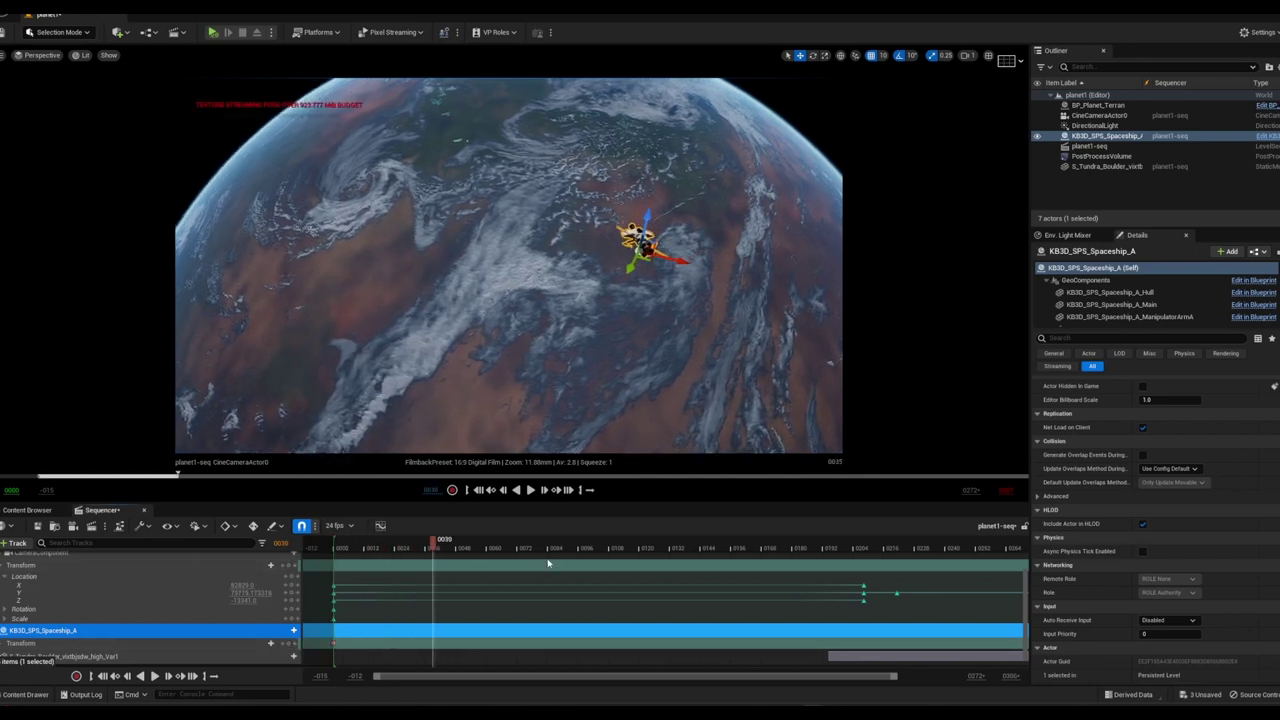
click(714, 549)
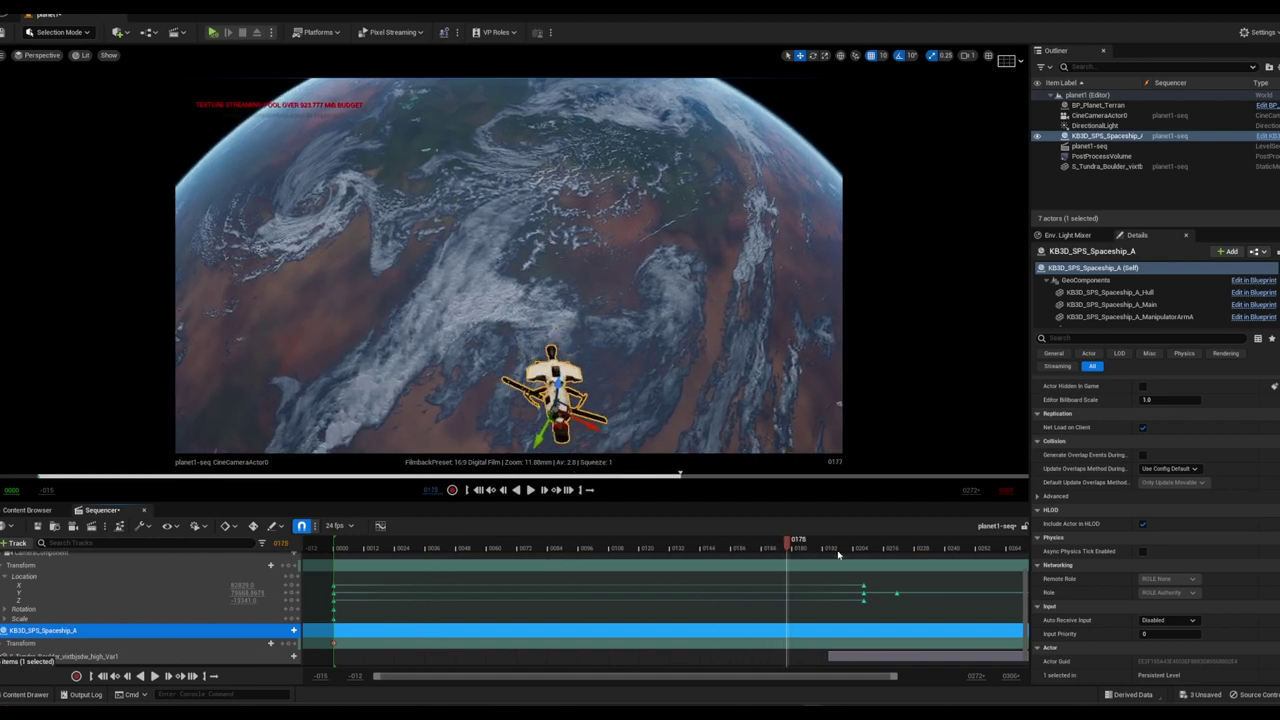
mouse_move(838, 555)
mouse_down()
mouse_move(850, 555)
mouse_move(779, 549)
mouse_up()
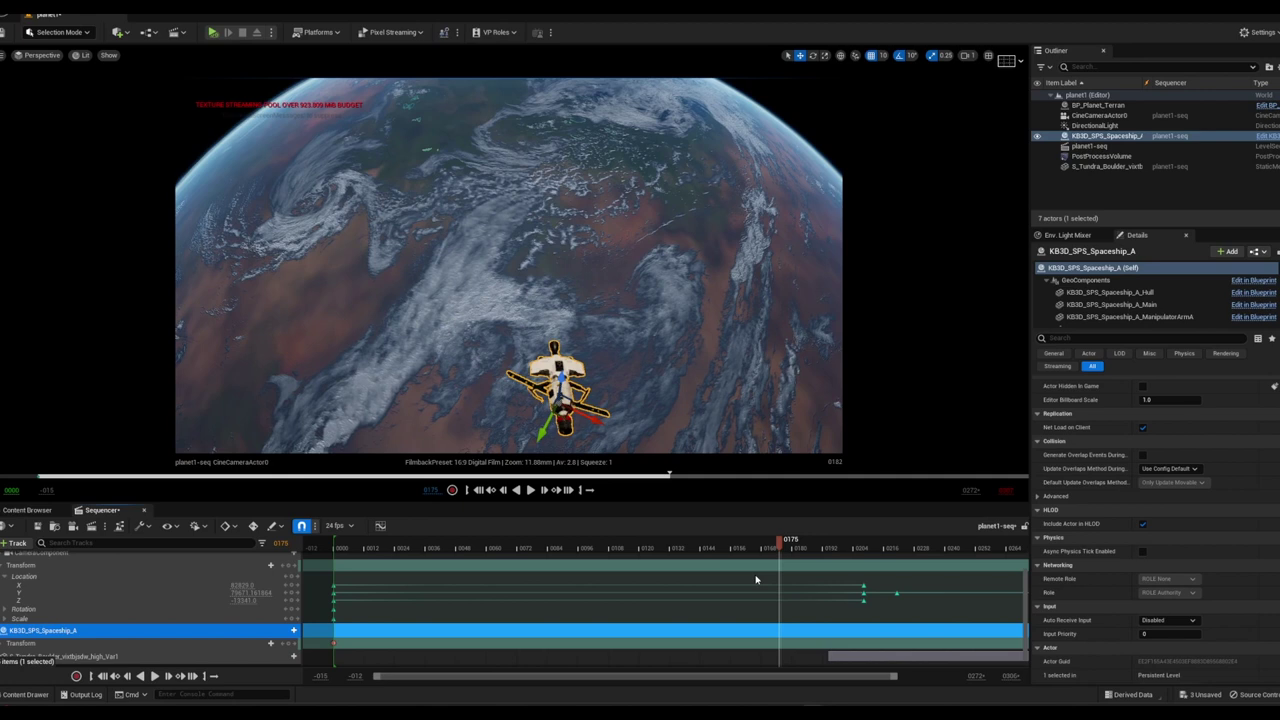
click(754, 549)
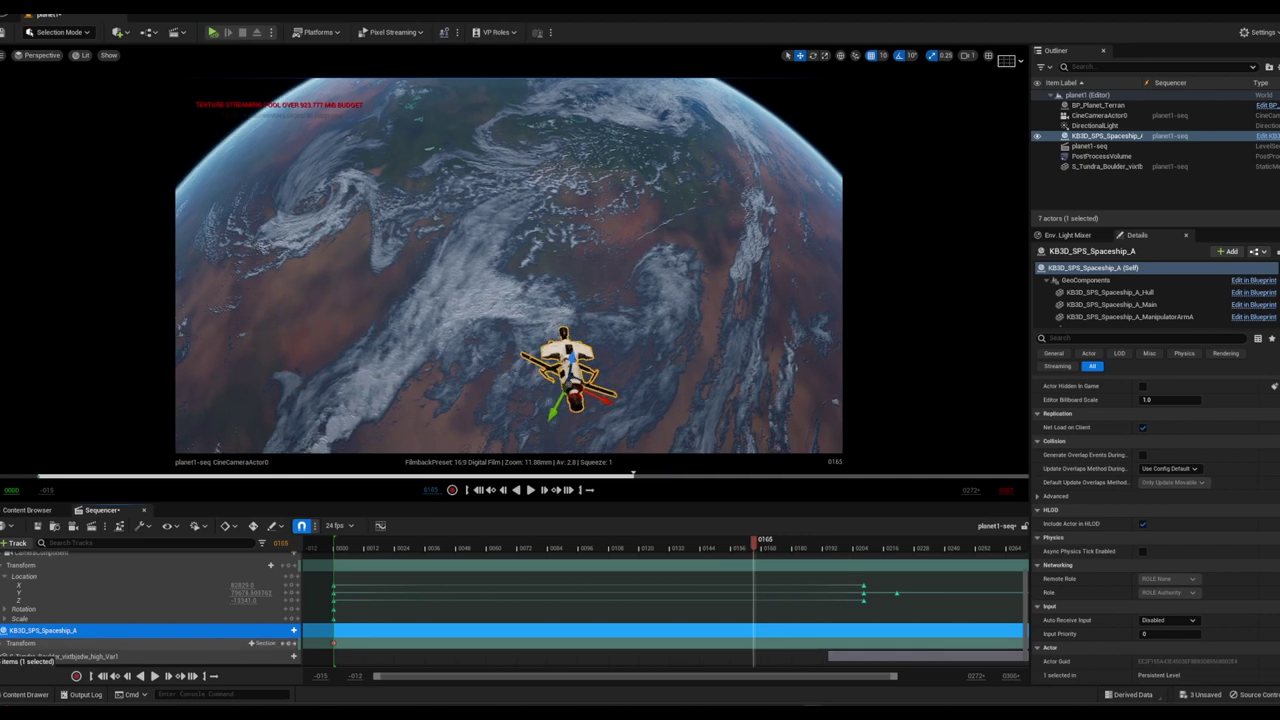
click(7, 643)
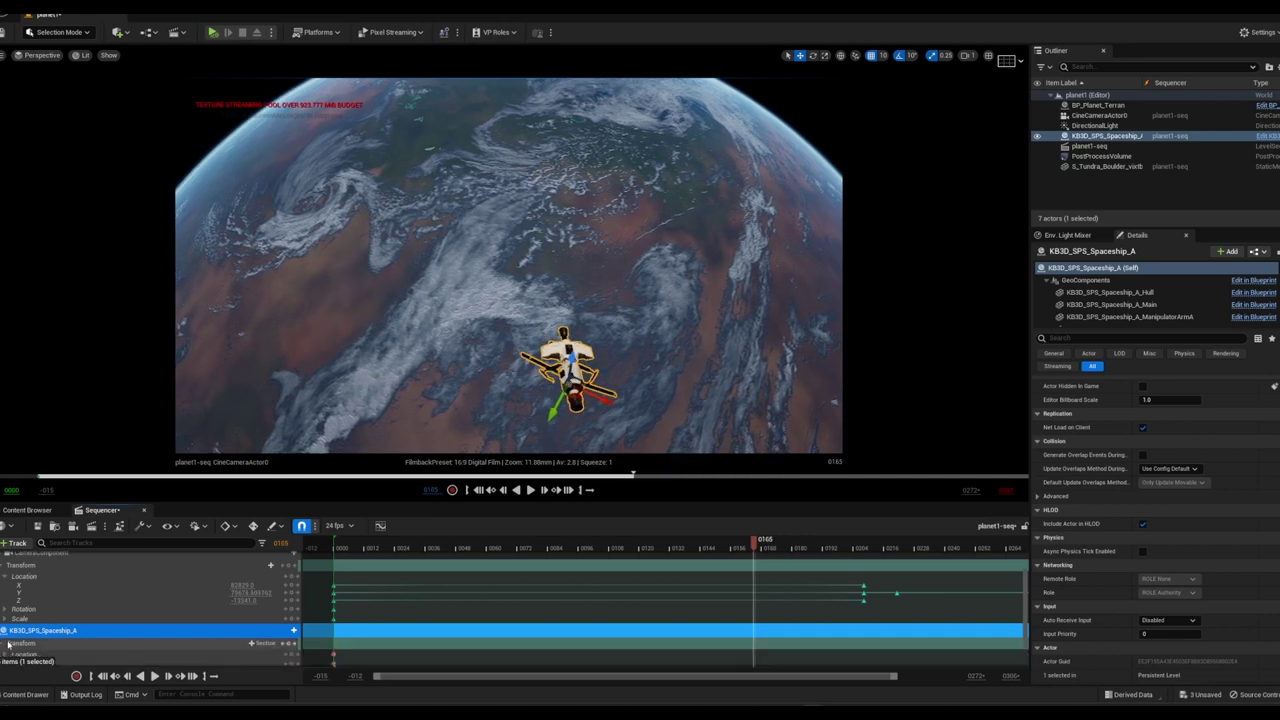
scroll(7, 645, down, 2)
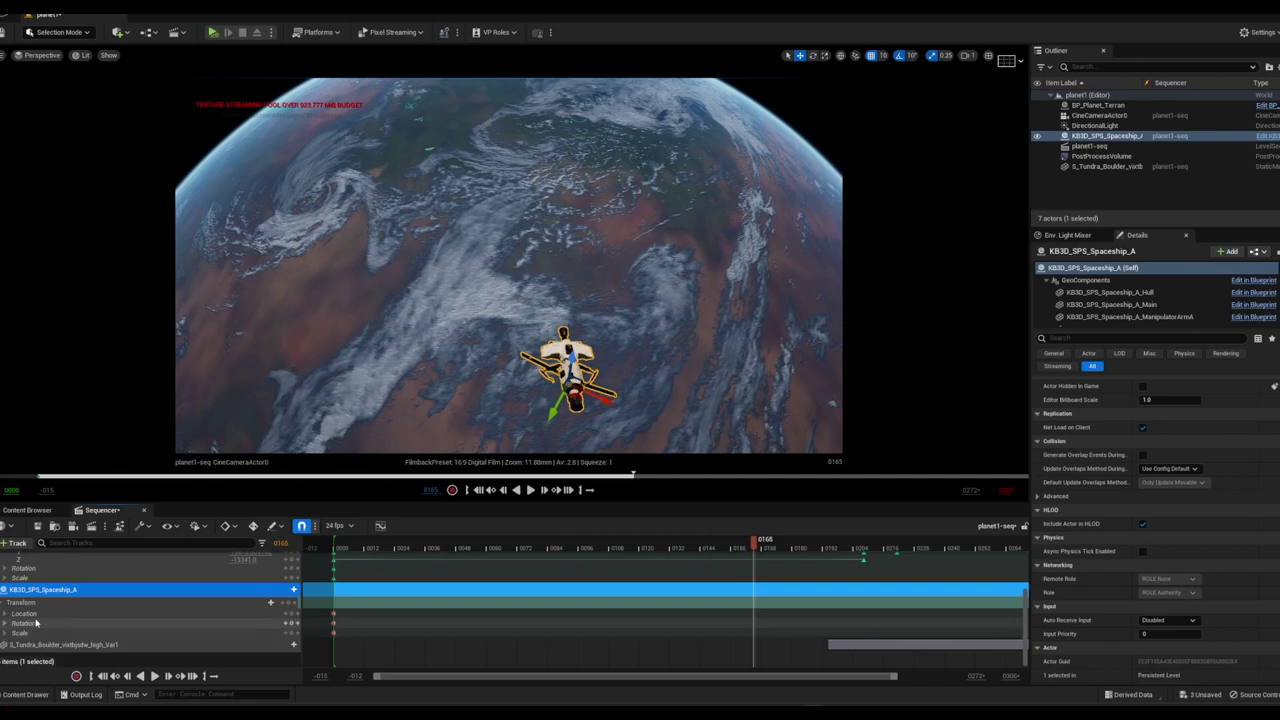
click(6, 623)
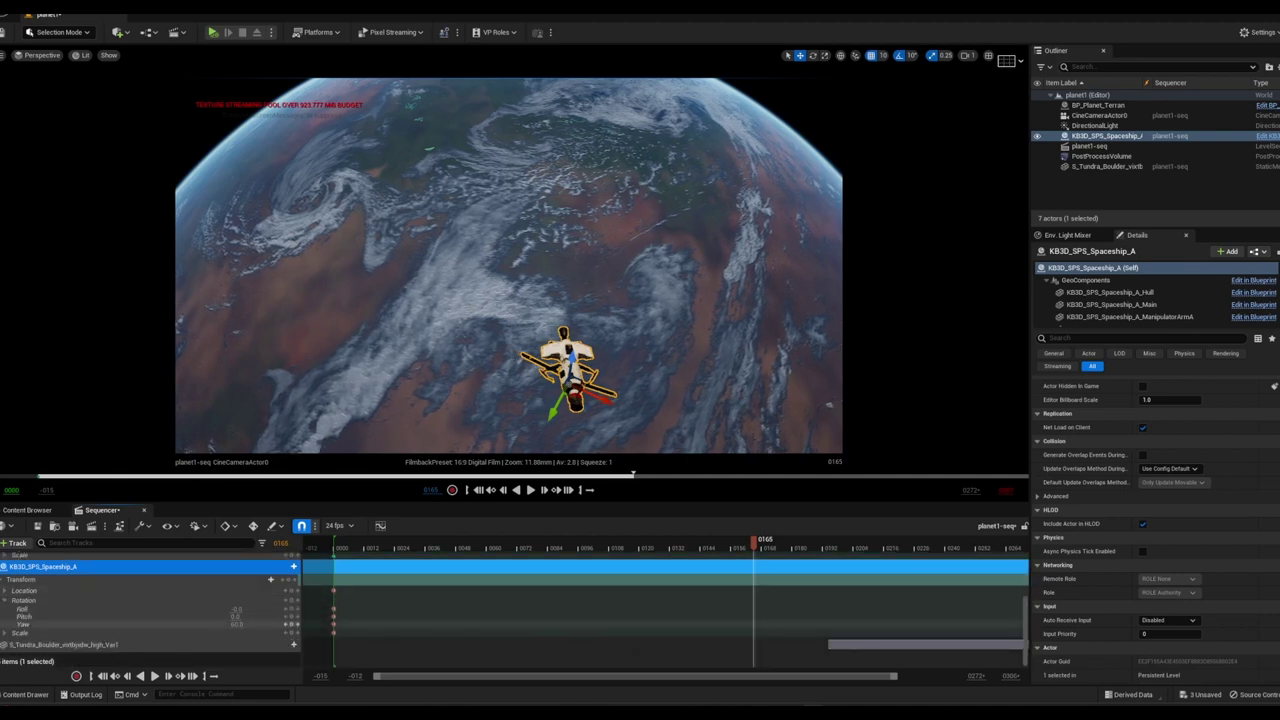
Key a progressively larger Roll on the spaceship at frame 165, undoing trial yaw and pitch keys
mouse_move(237, 624)
mouse_down()
mouse_move(260, 624)
mouse_move(241, 631)
mouse_up()
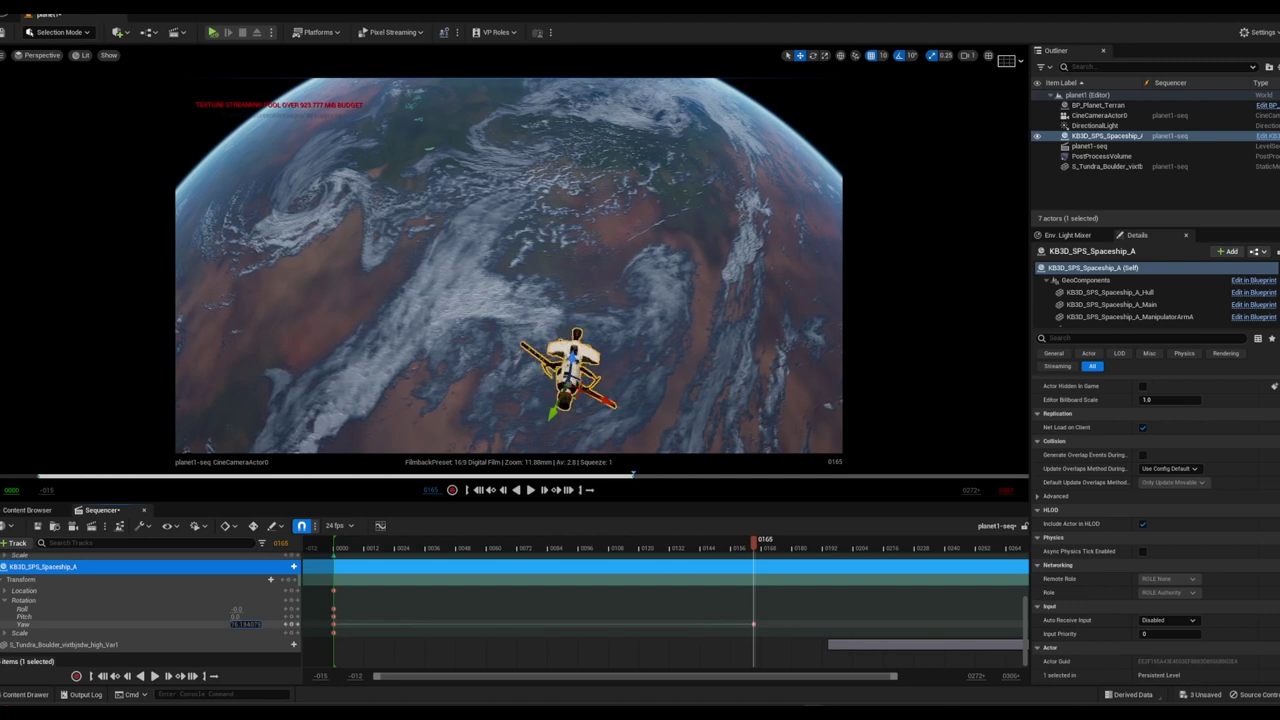
key(ctrl+z)
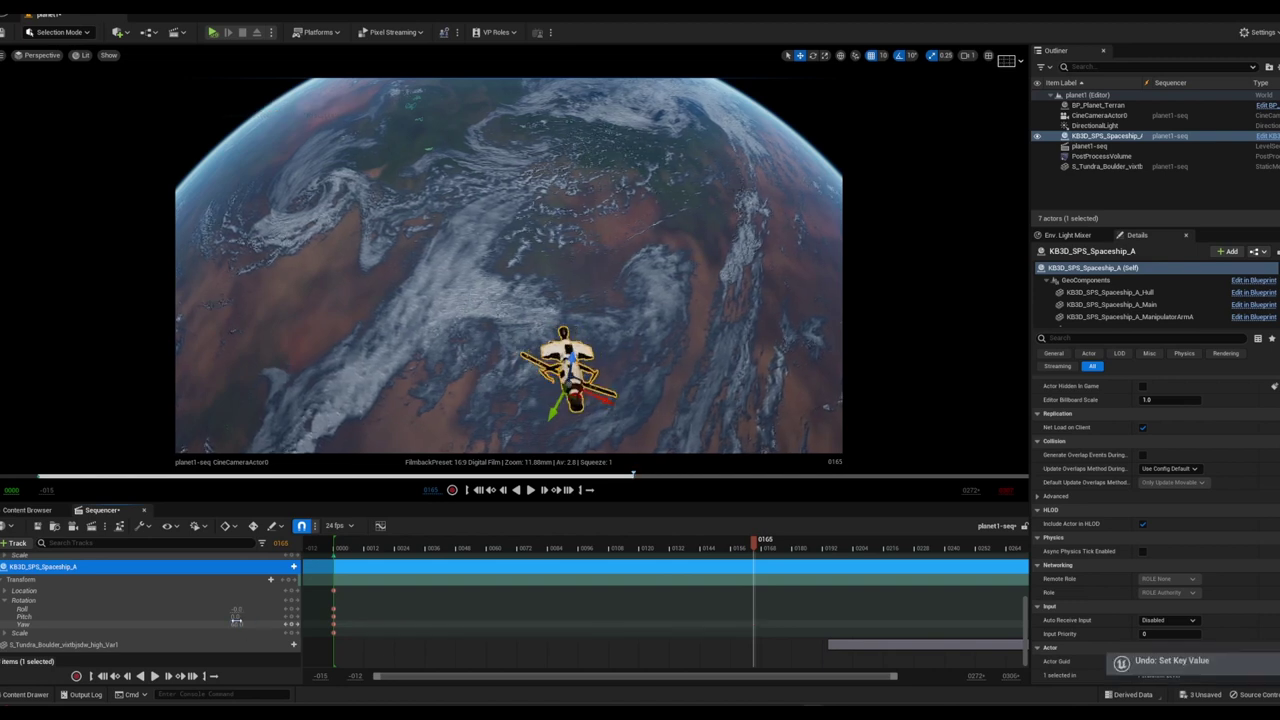
drag(232, 617, 250, 617)
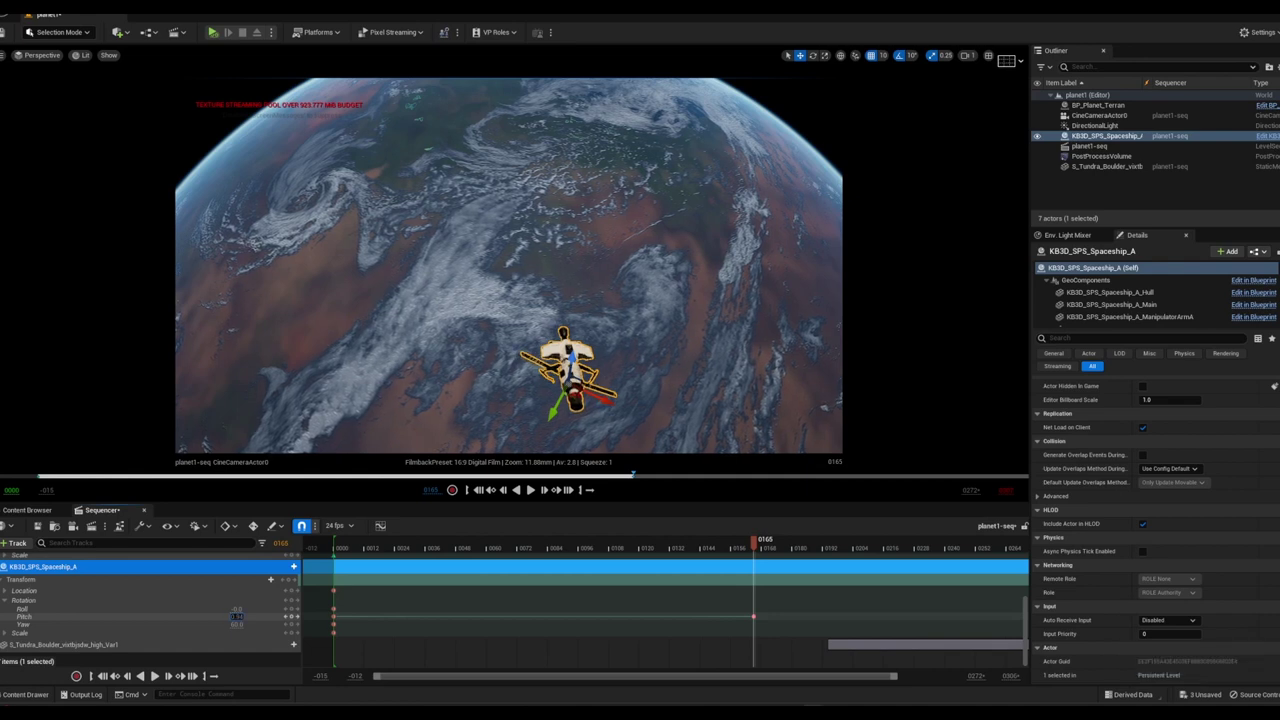
drag(236, 616, 246, 616)
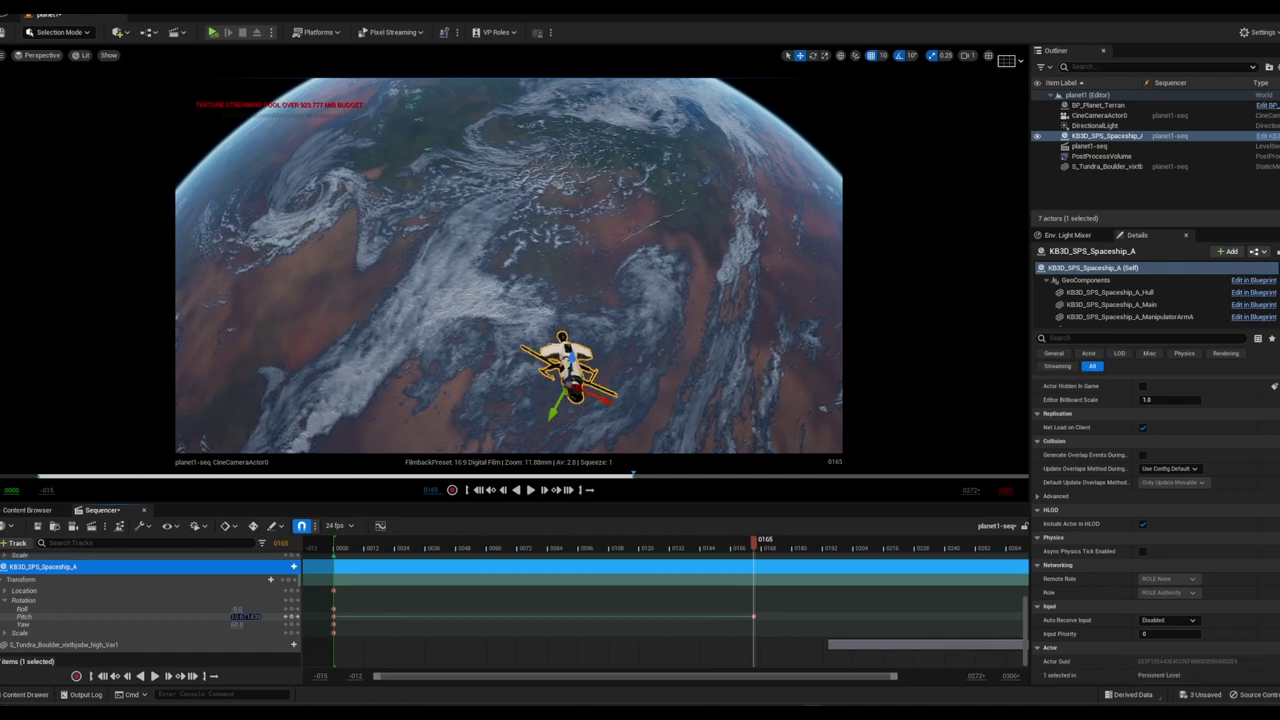
key(ctrl+z)
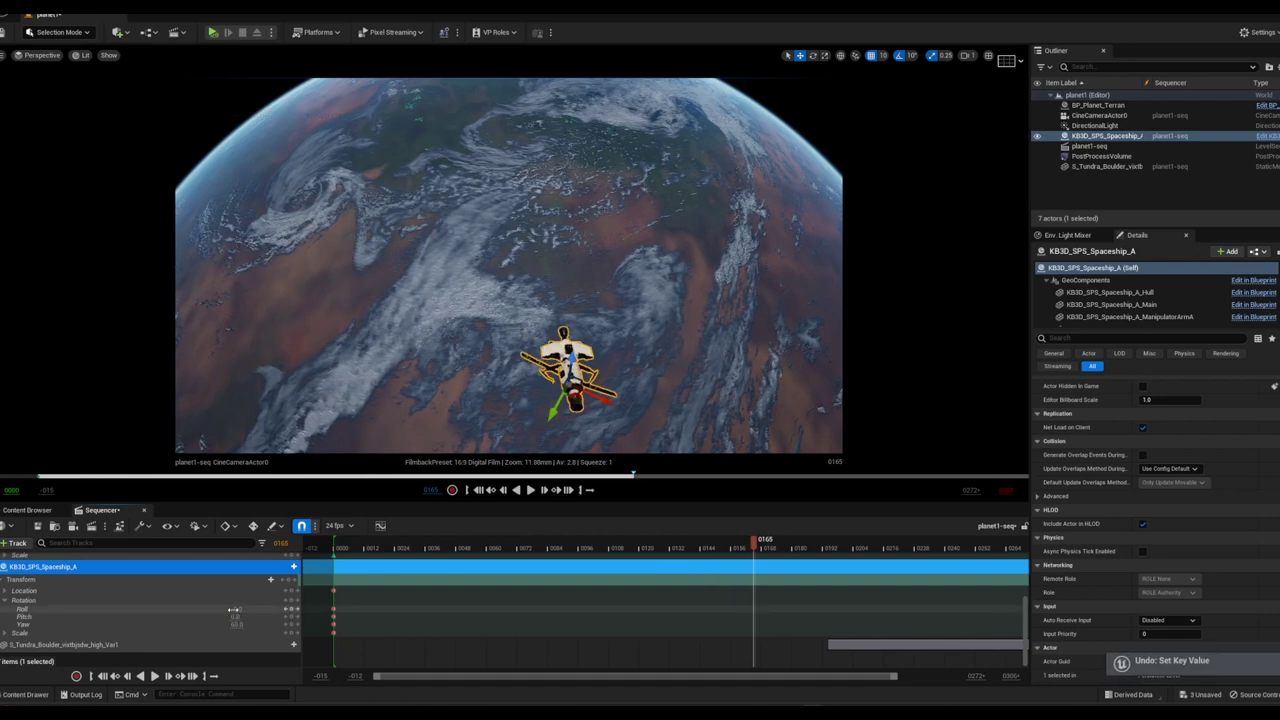
drag(232, 609, 252, 609)
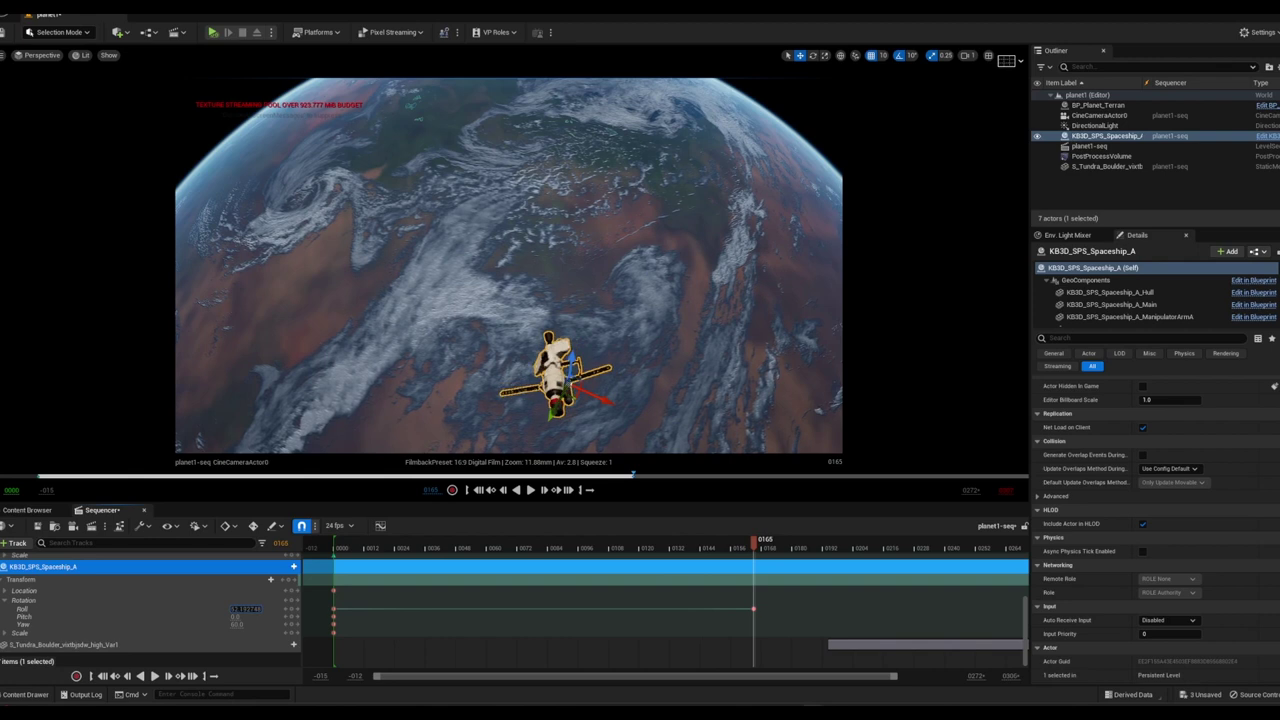
drag(252, 609, 262, 609)
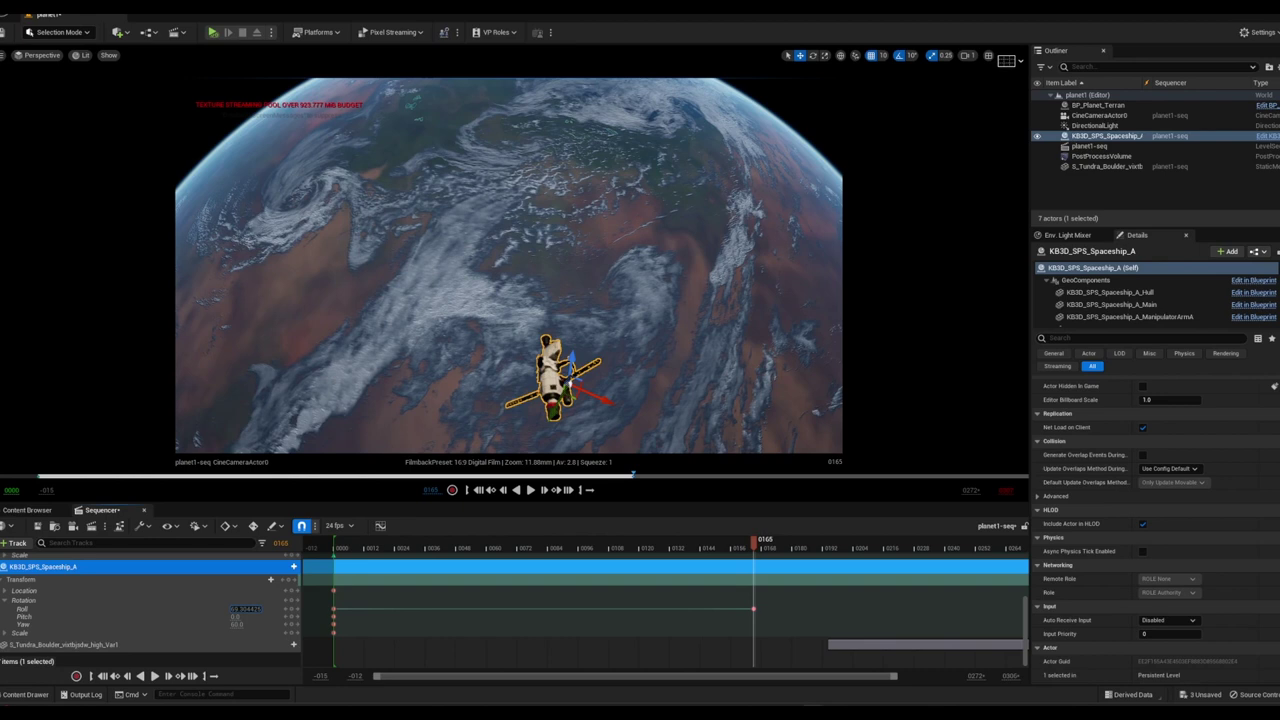
drag(262, 609, 272, 609)
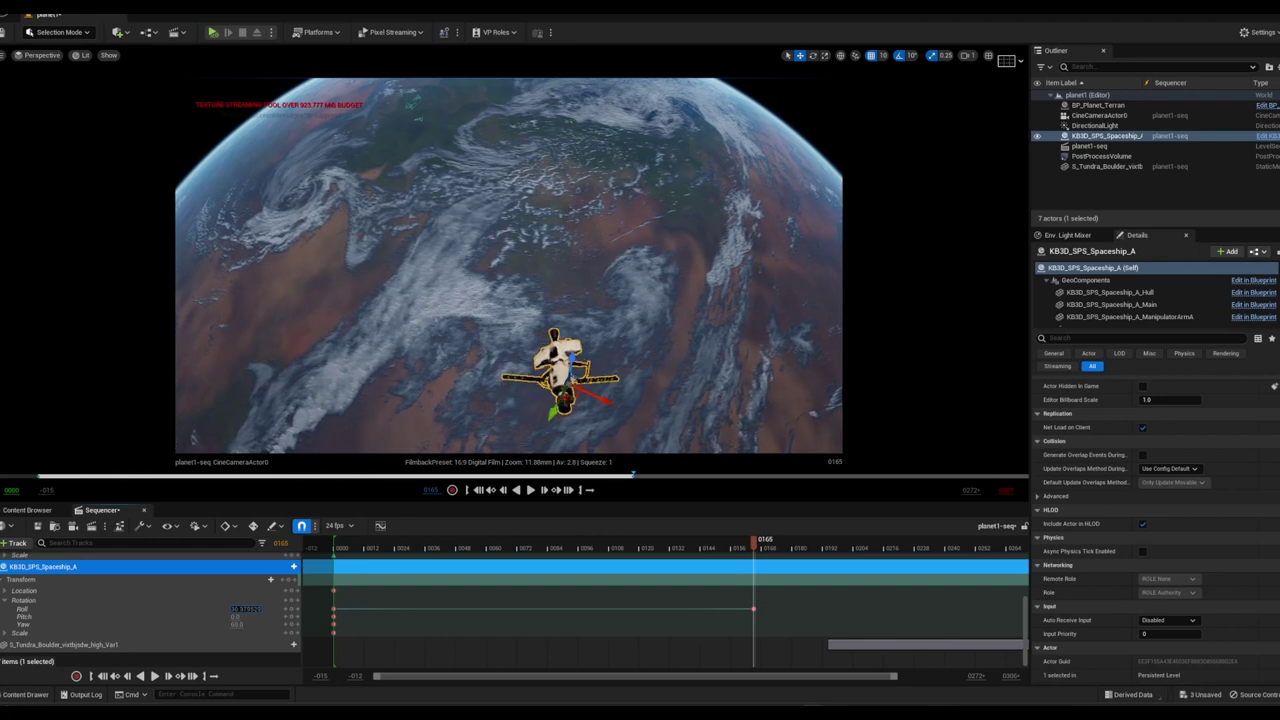
Check the roll at frames 146, 57, 83 and 169, then select the planet in game view
click(706, 551)
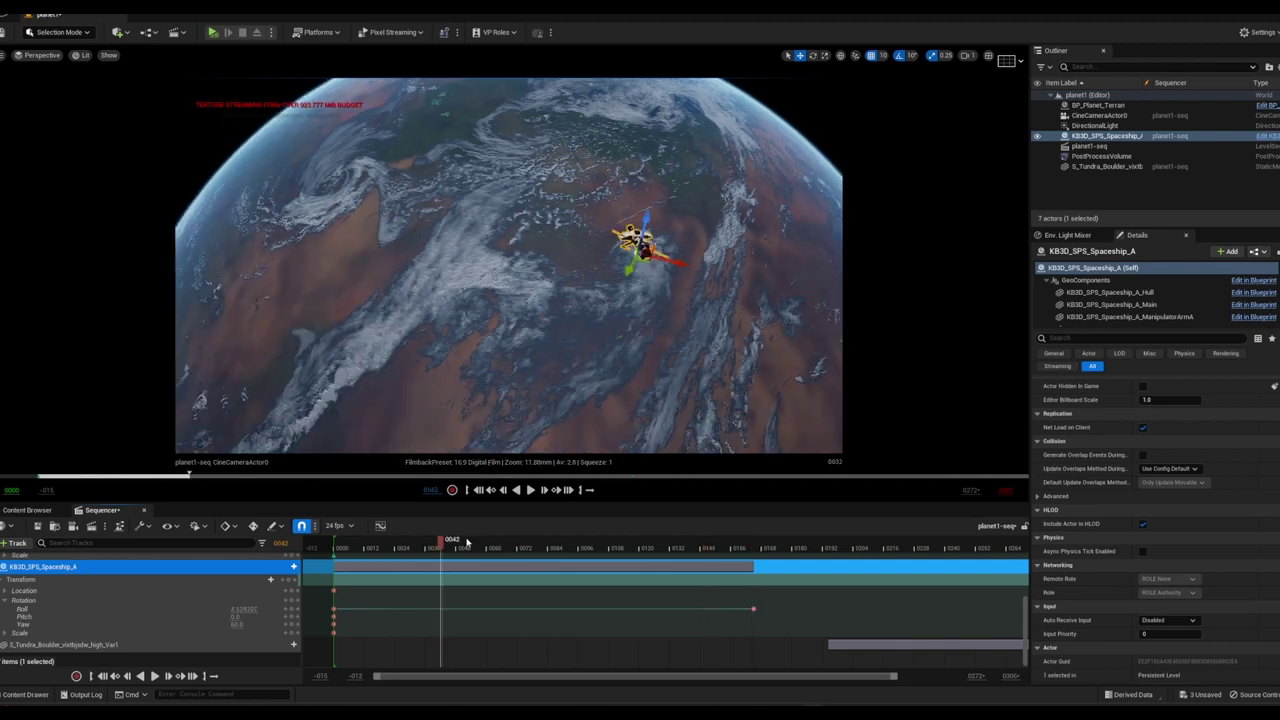
drag(443, 548, 479, 548)
click(548, 548)
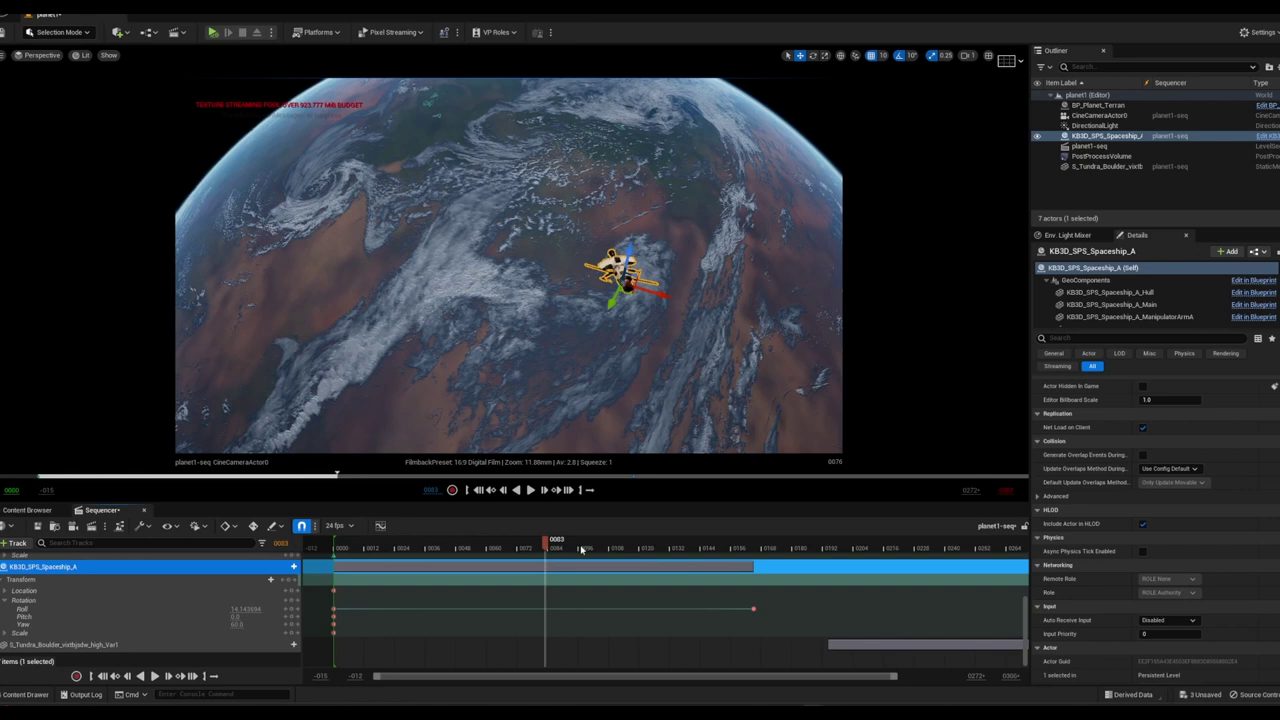
click(763, 548)
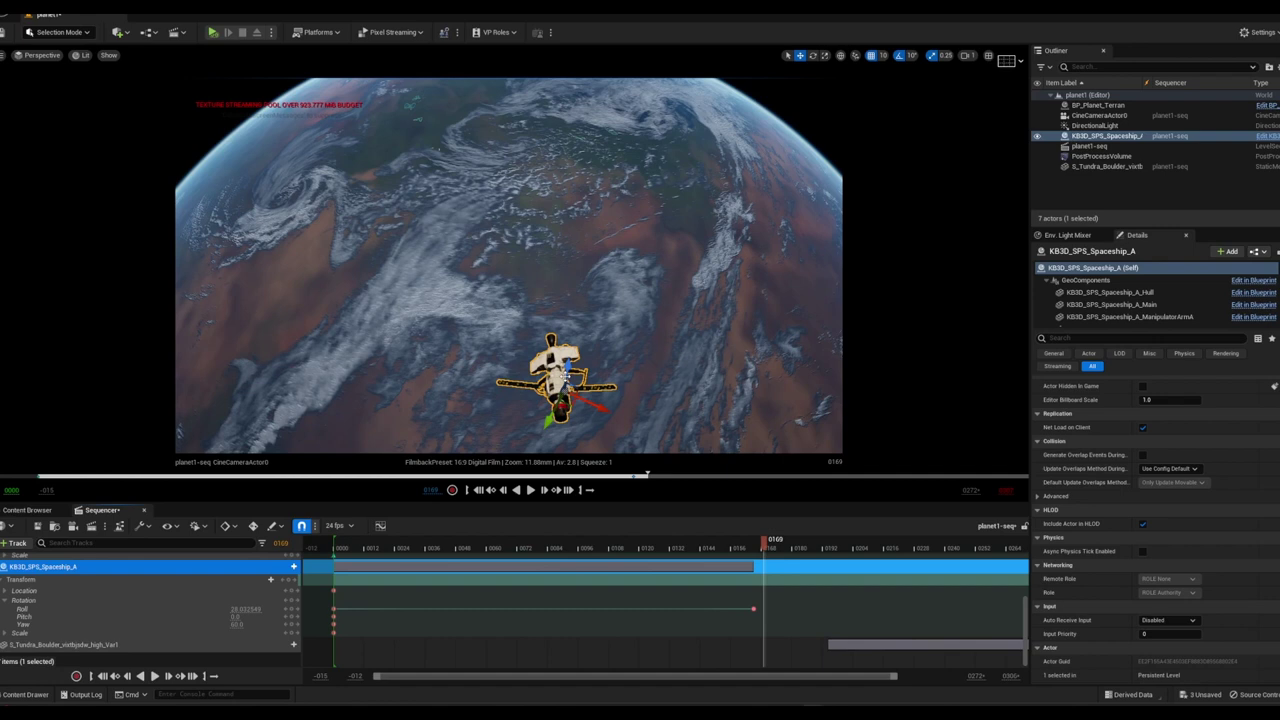
click(604, 345)
key(g)
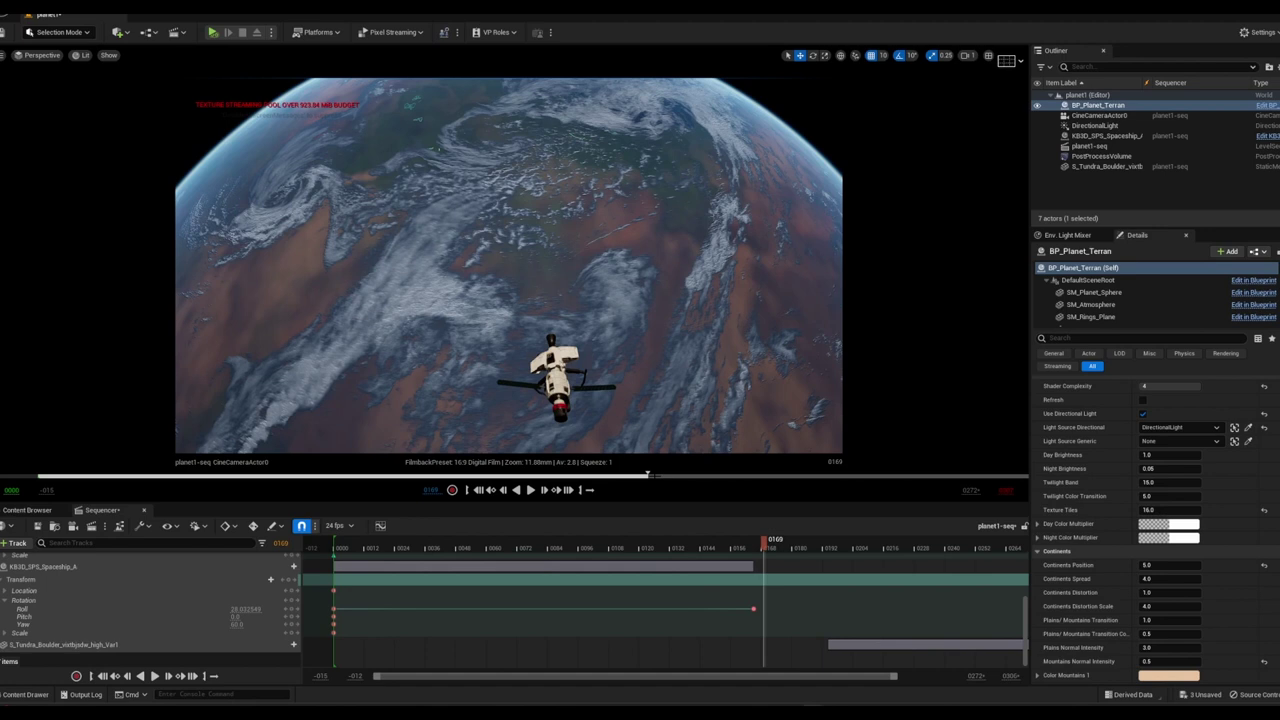
Play planet1-seq from frame 169, widen the Sequencer range, and replay from frame 259 to the end
key(space)
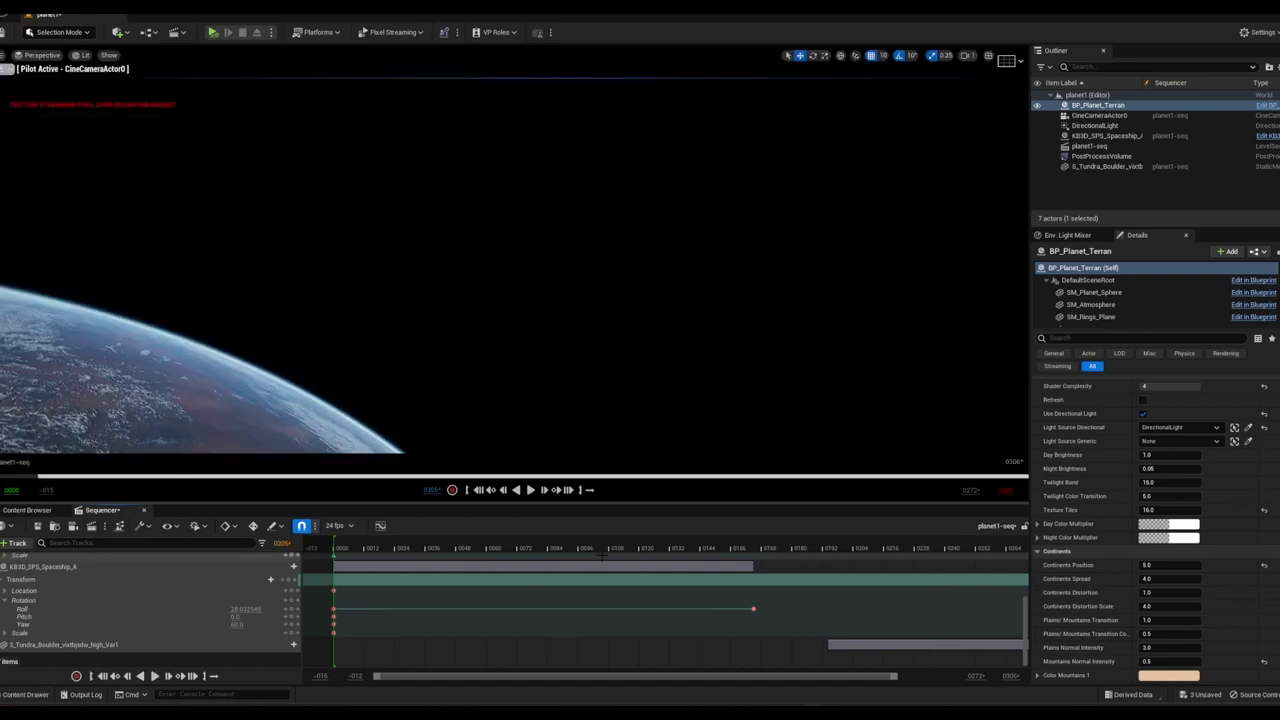
drag(893, 679, 955, 679)
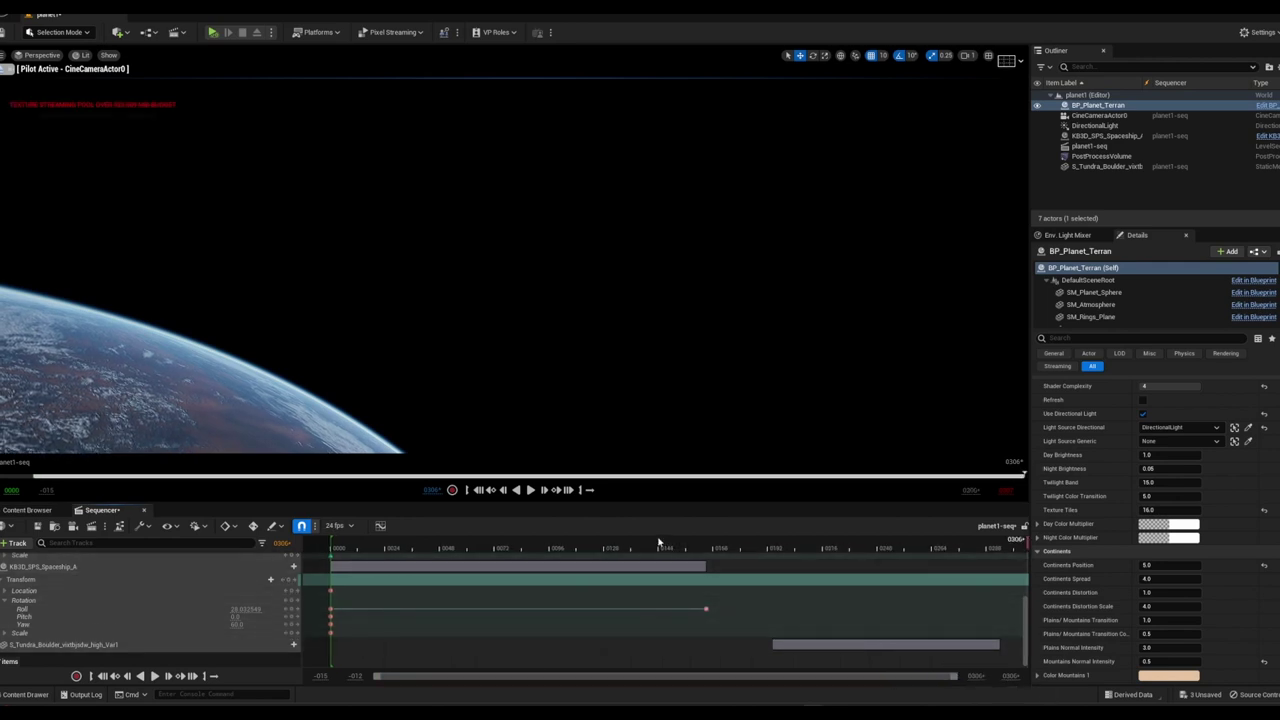
drag(680, 546, 922, 540)
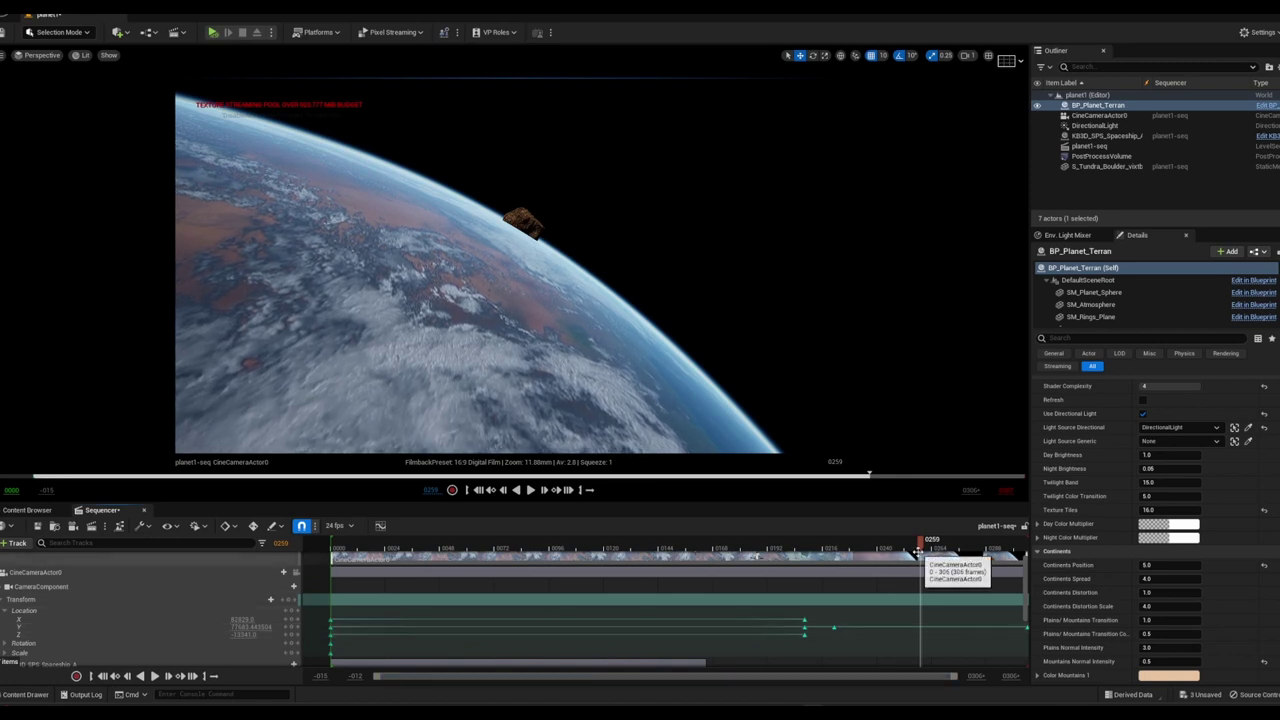
key(space)
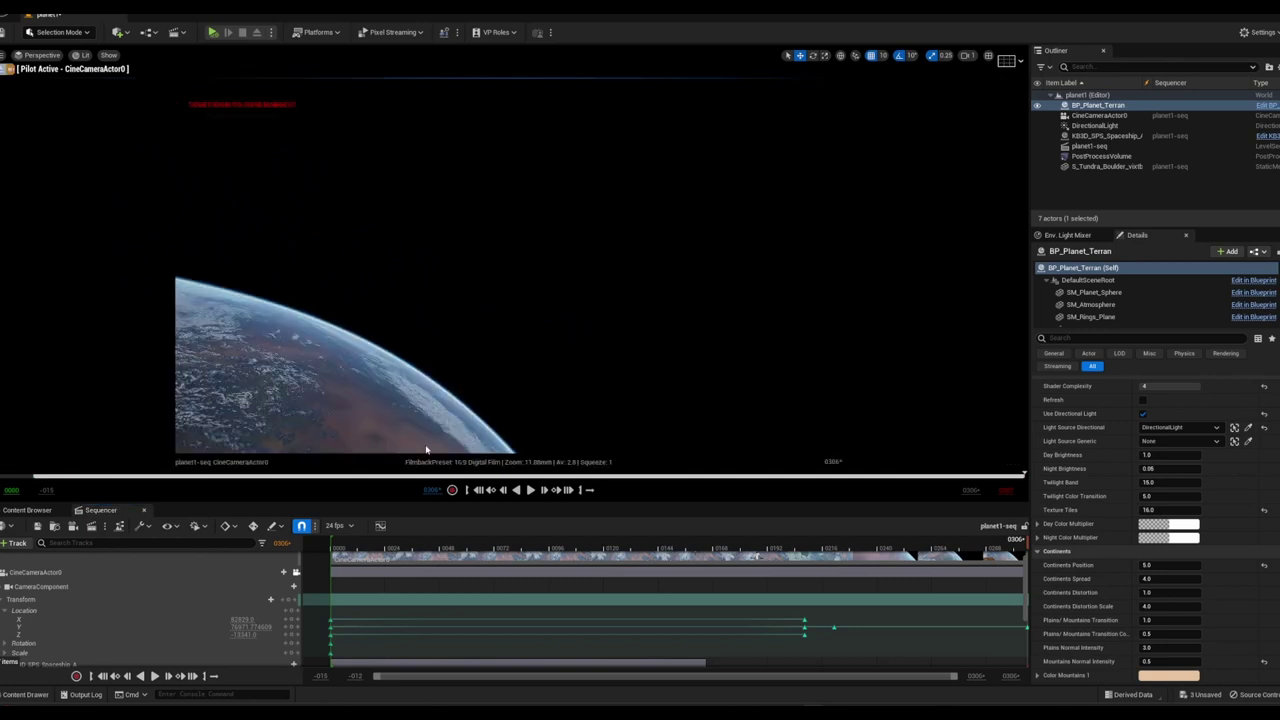
Save the sequence, set up a Render Movie job, and remove its .jpg Sequence output
click(37, 526)
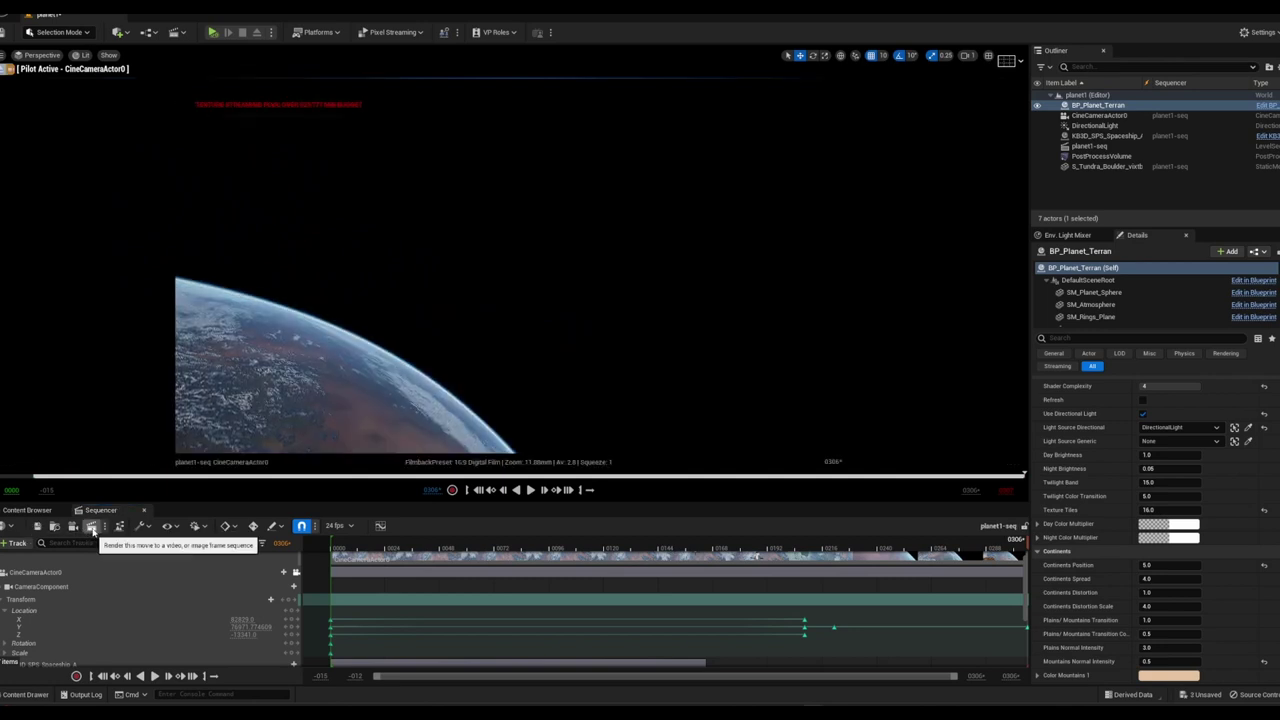
click(93, 530)
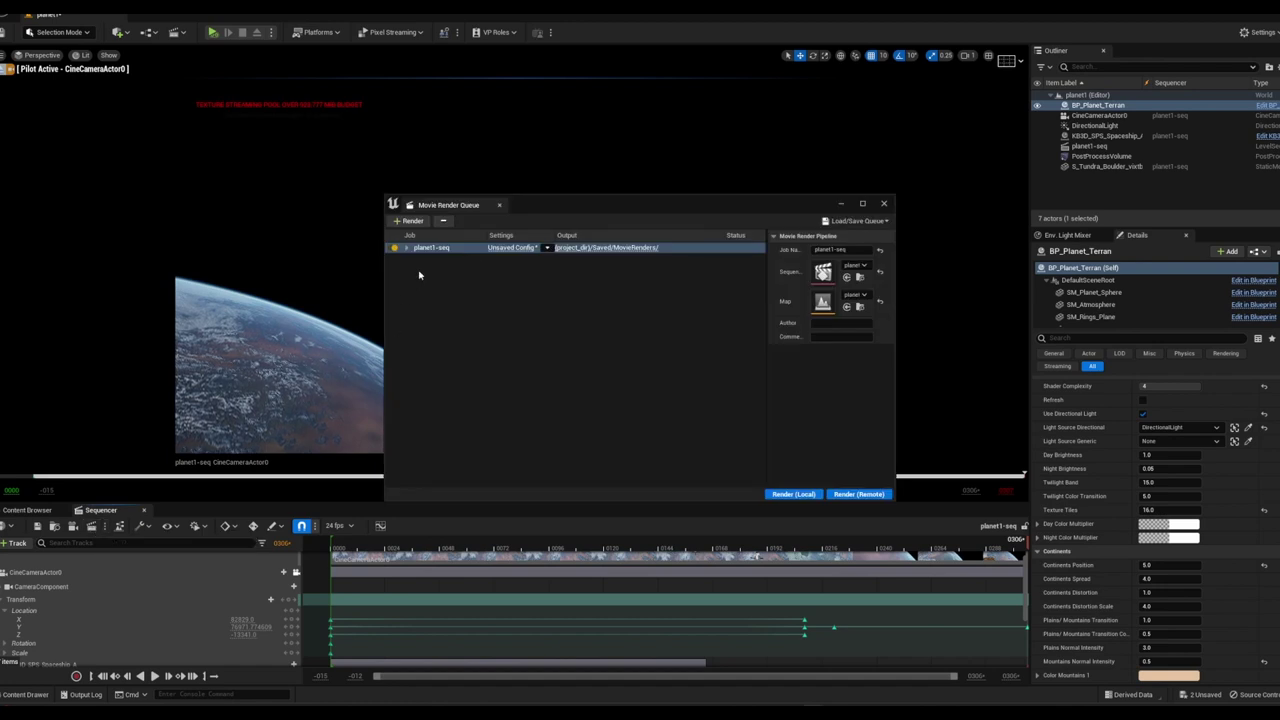
click(515, 248)
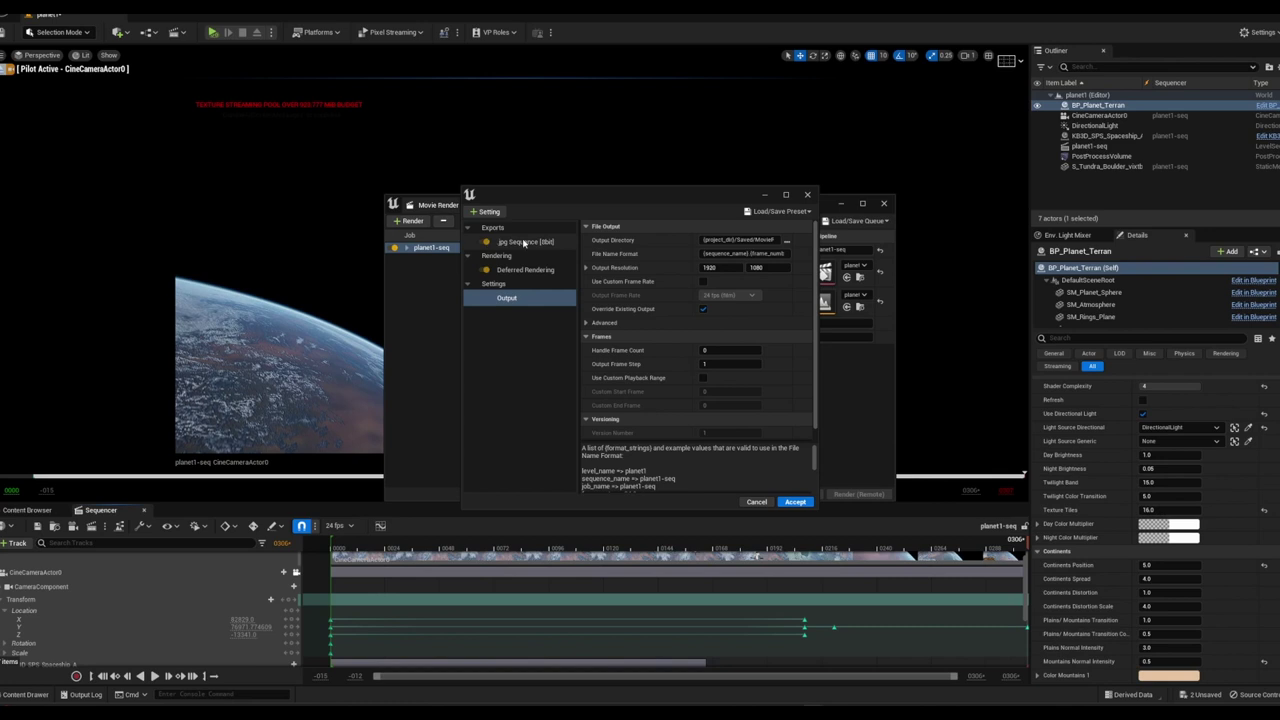
click(523, 243)
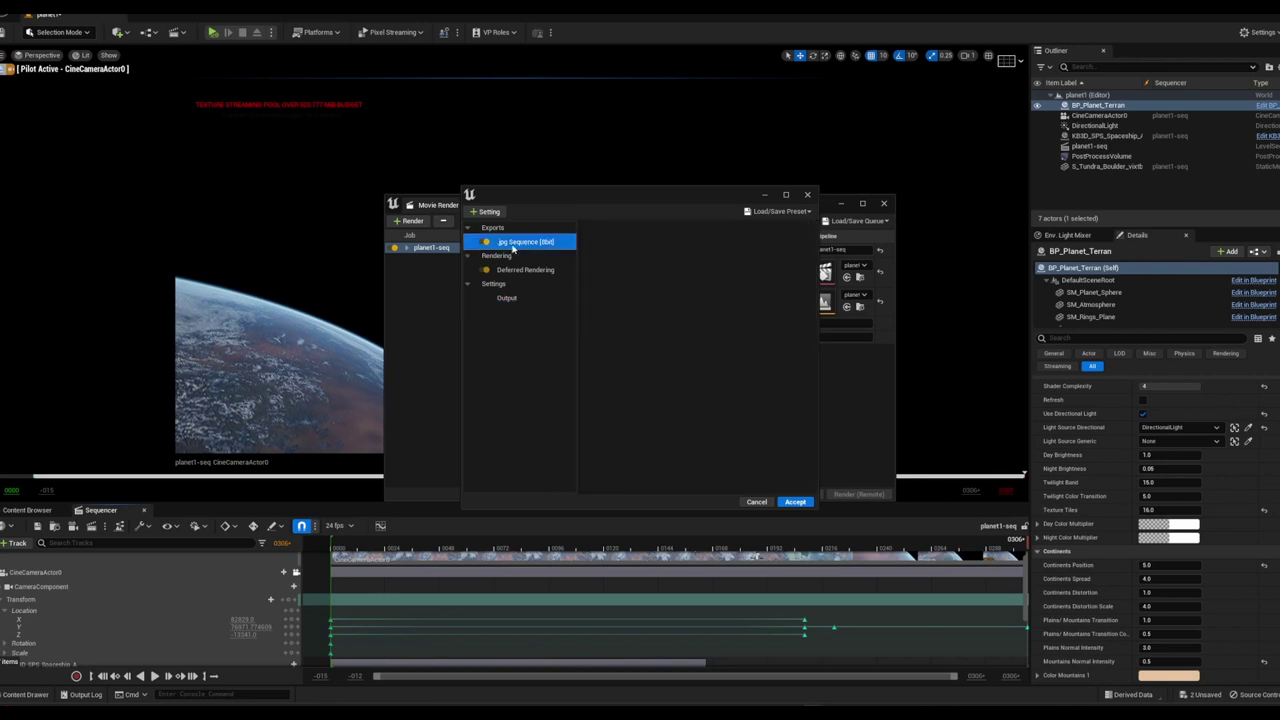
key(Delete)
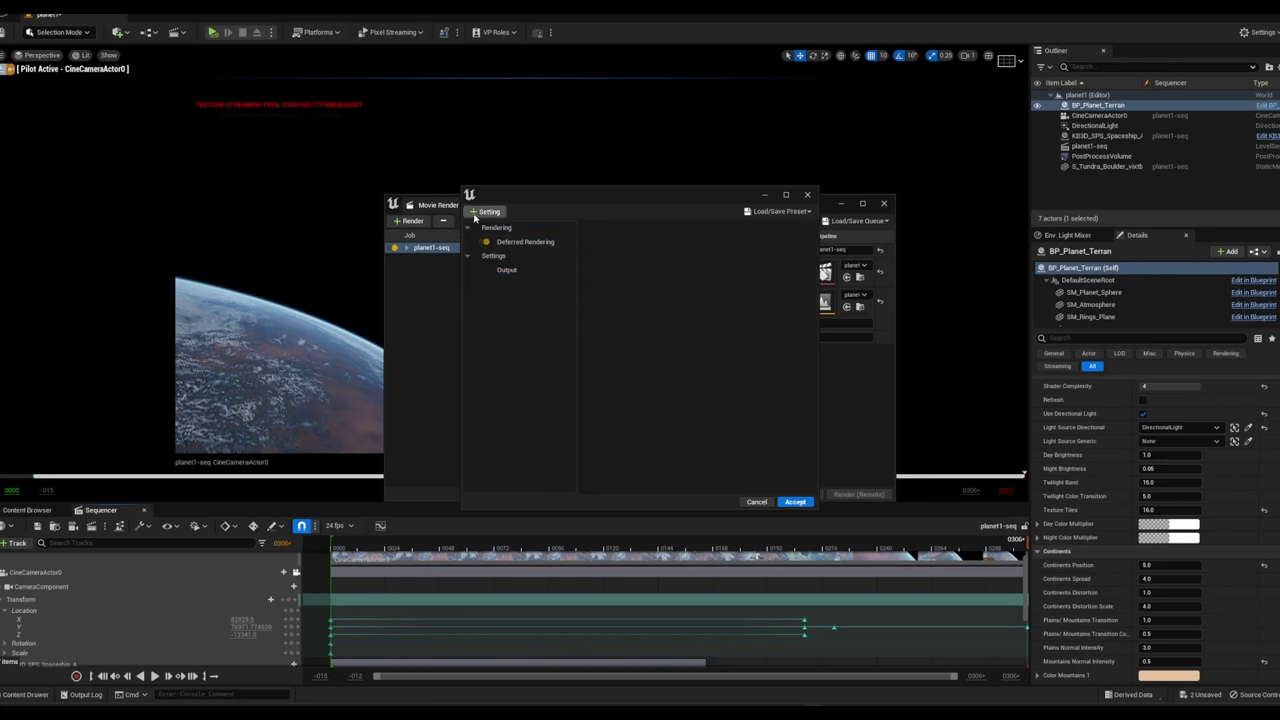
Add a 16-bit .exr Sequence output with PIZ compression, plus High Resolution settings
click(479, 214)
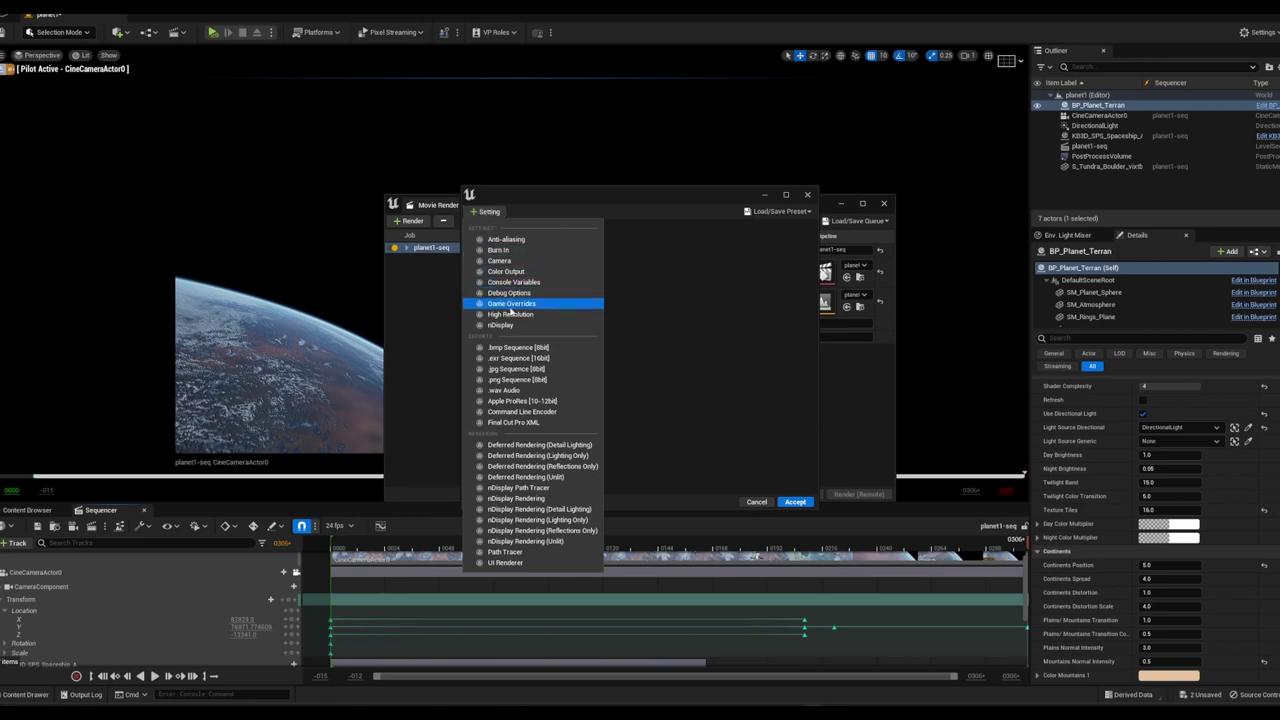
click(540, 360)
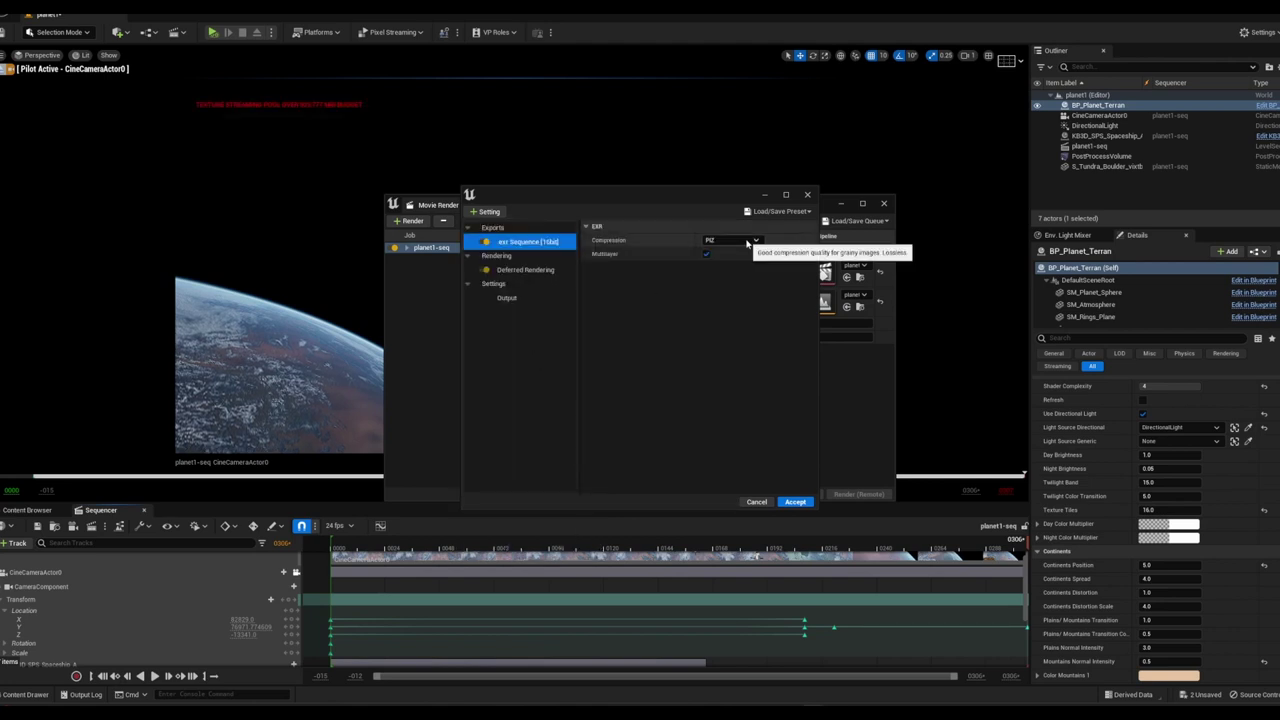
click(756, 241)
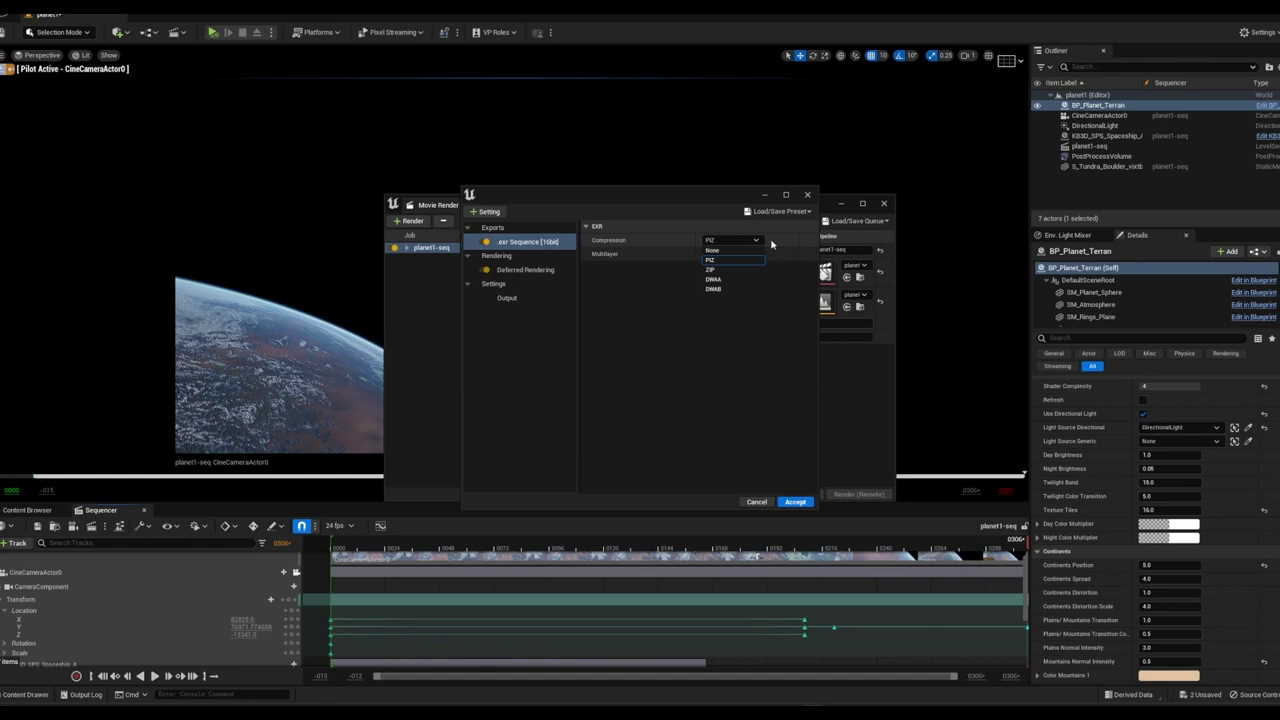
click(735, 259)
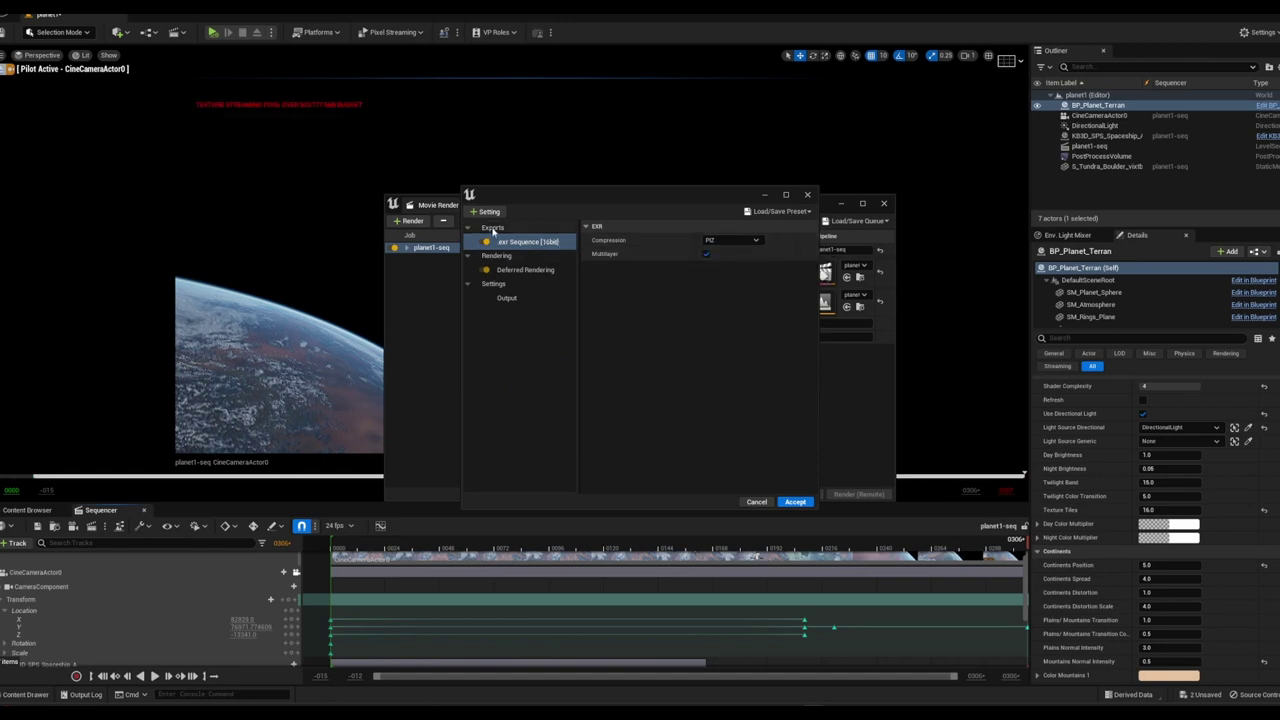
click(490, 213)
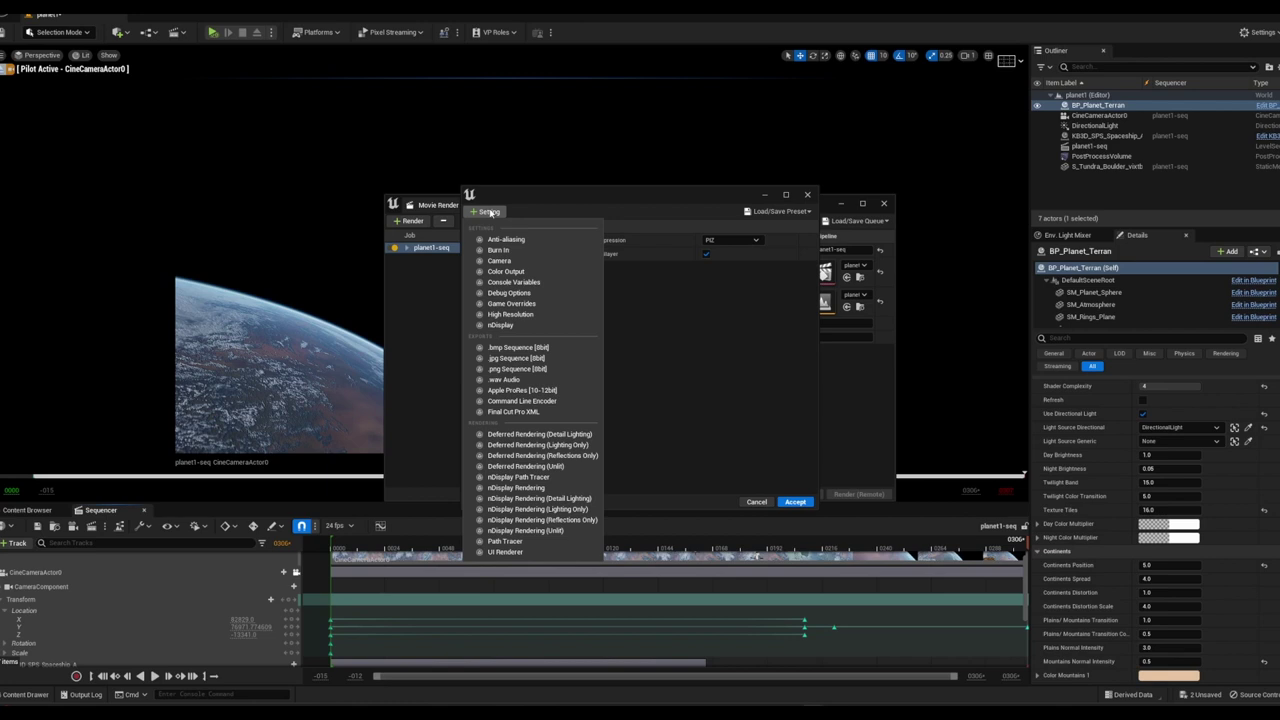
click(510, 314)
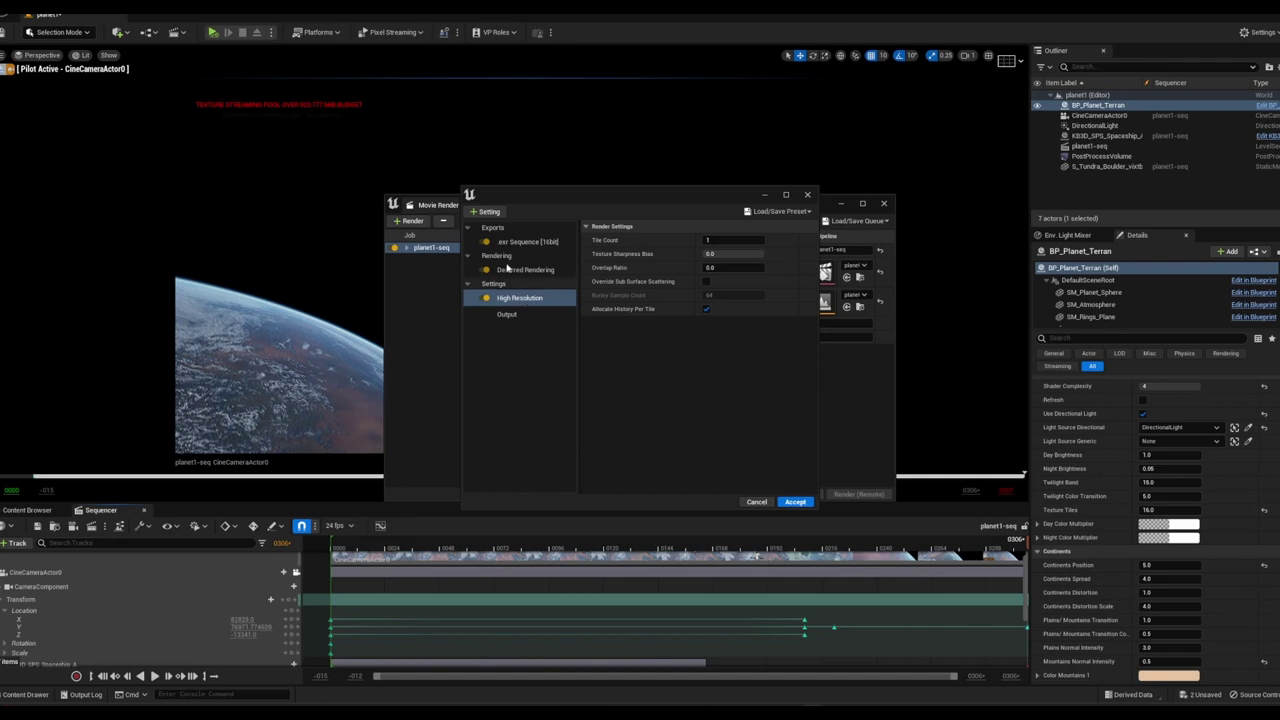
Add Anti-aliasing settings to the render configuration, leaving spatial and temporal samples at 1
click(494, 212)
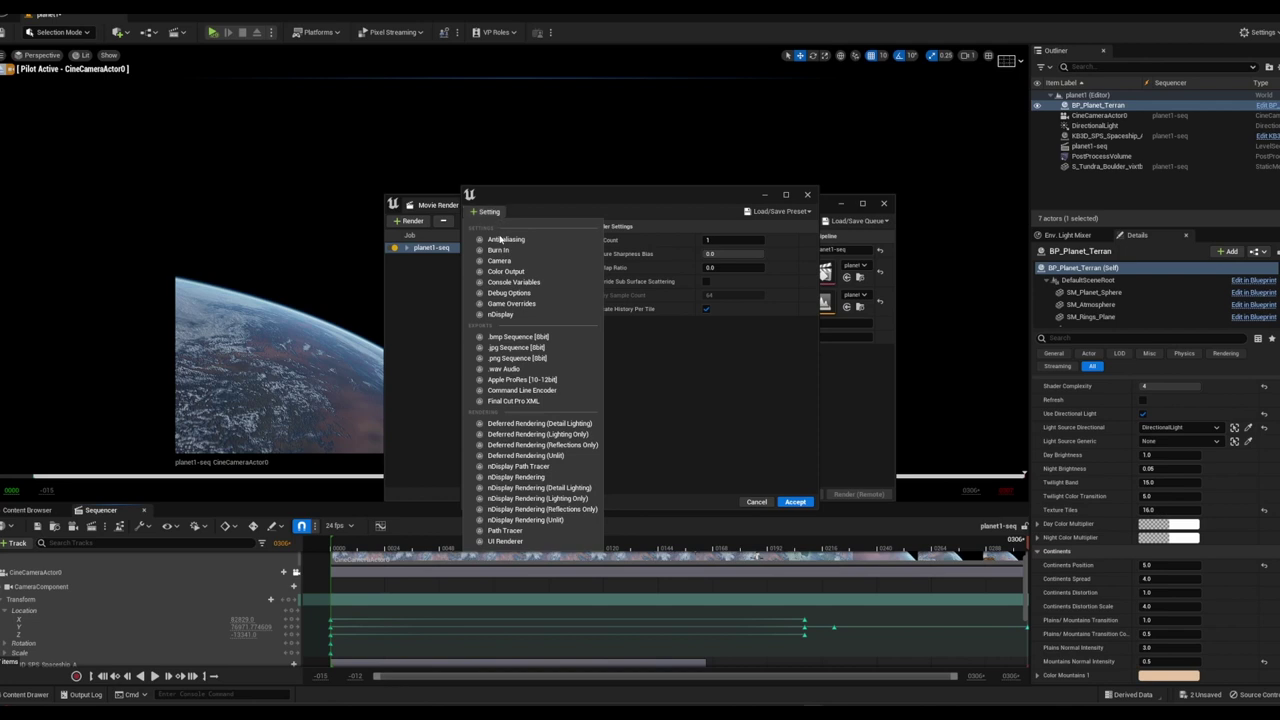
click(501, 245)
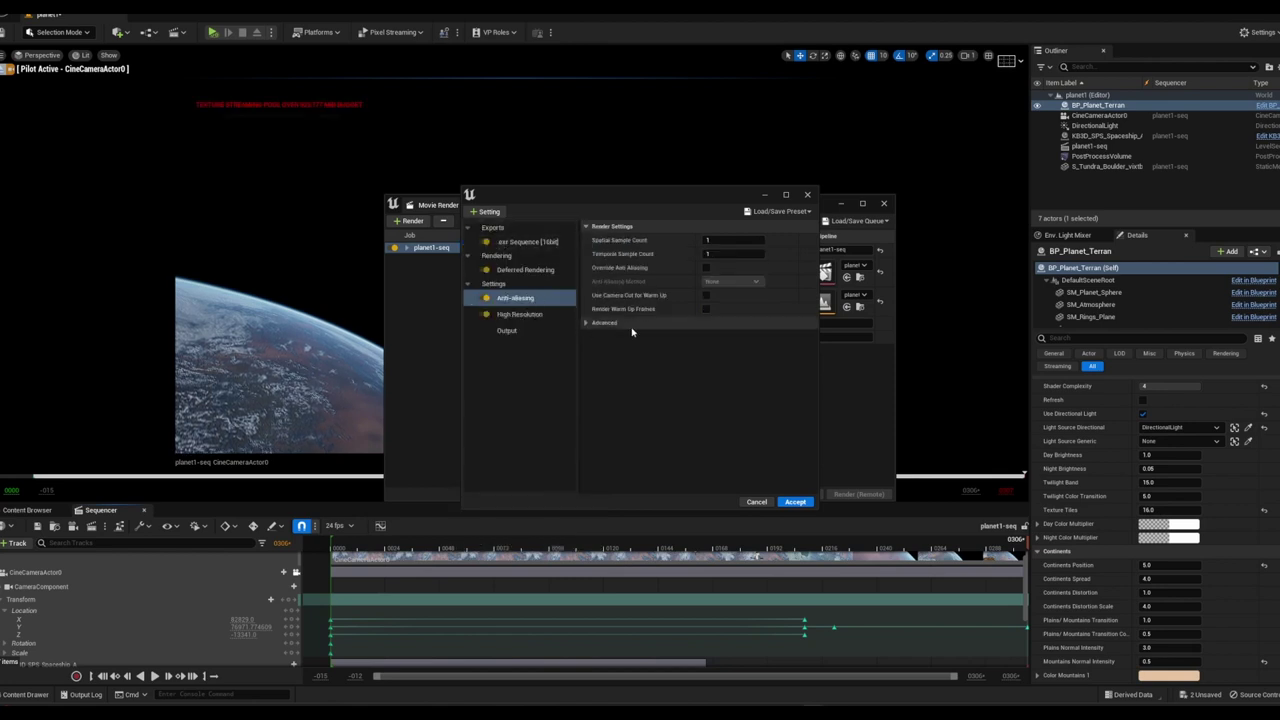
mouse_move(619, 300)
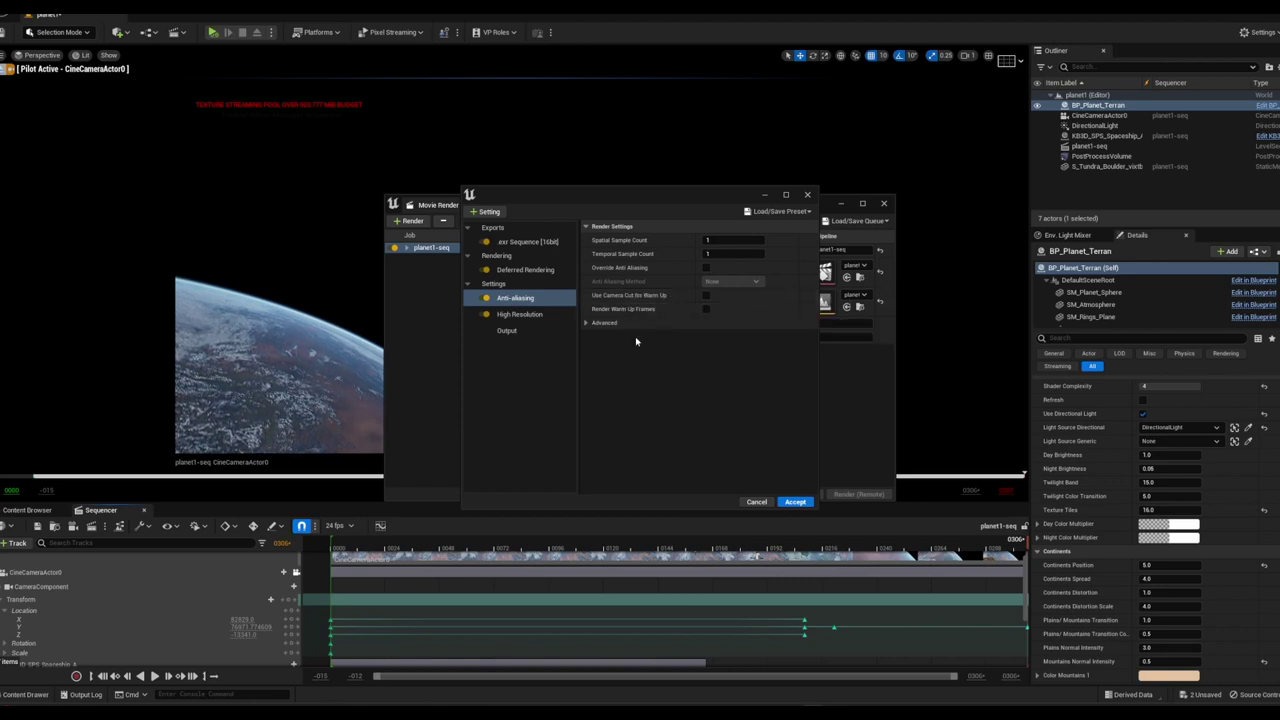
click(489, 213)
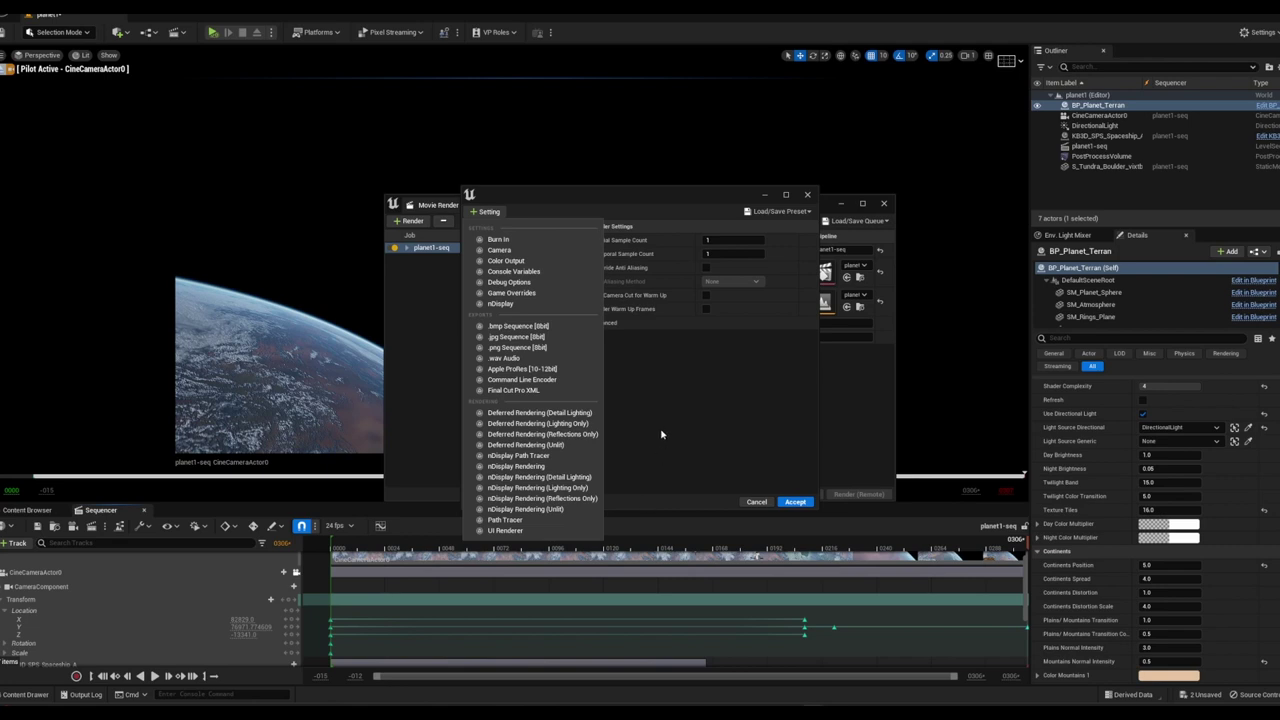
Add Color Output and inspect its OCIO color configuration source options
click(535, 261)
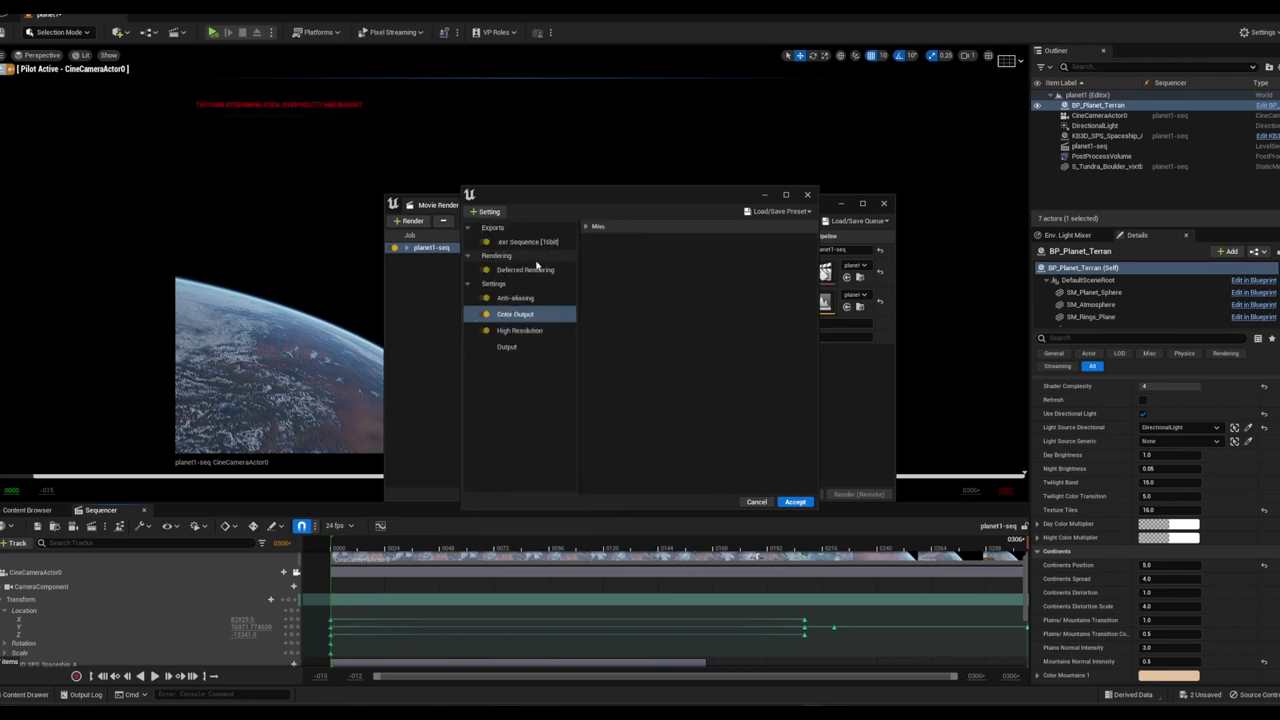
click(587, 226)
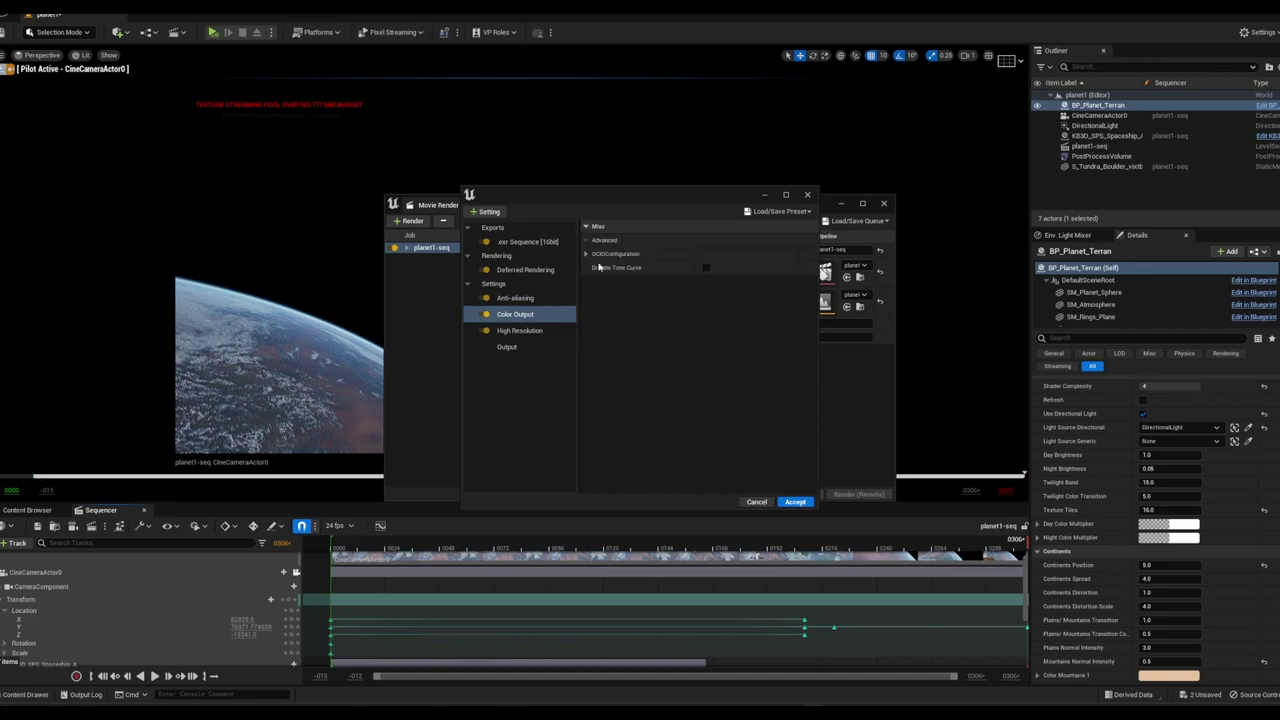
click(586, 254)
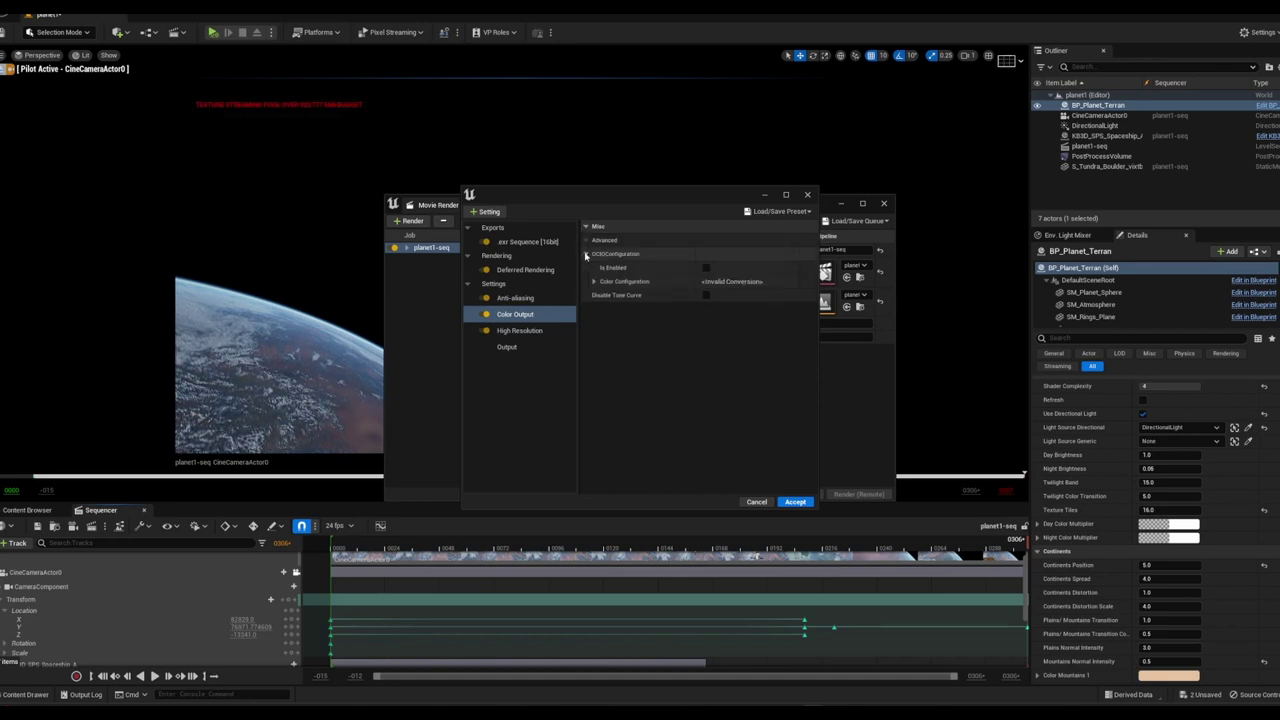
click(594, 282)
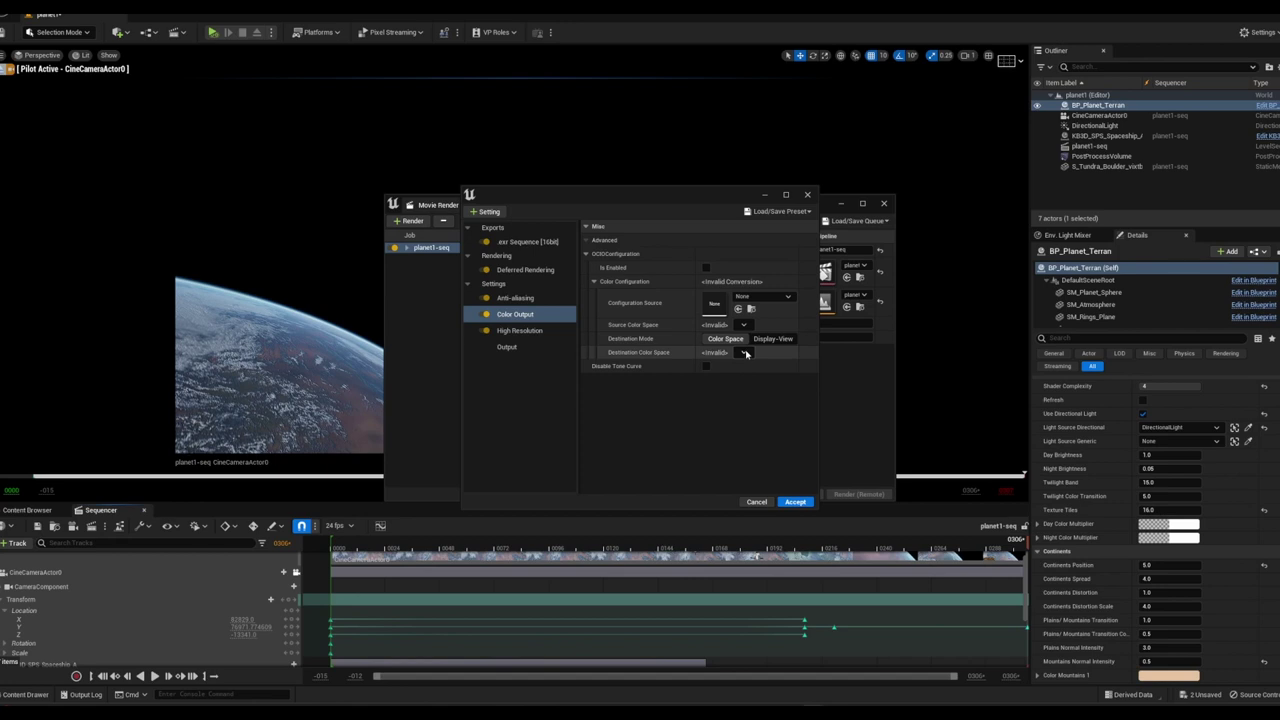
click(752, 299)
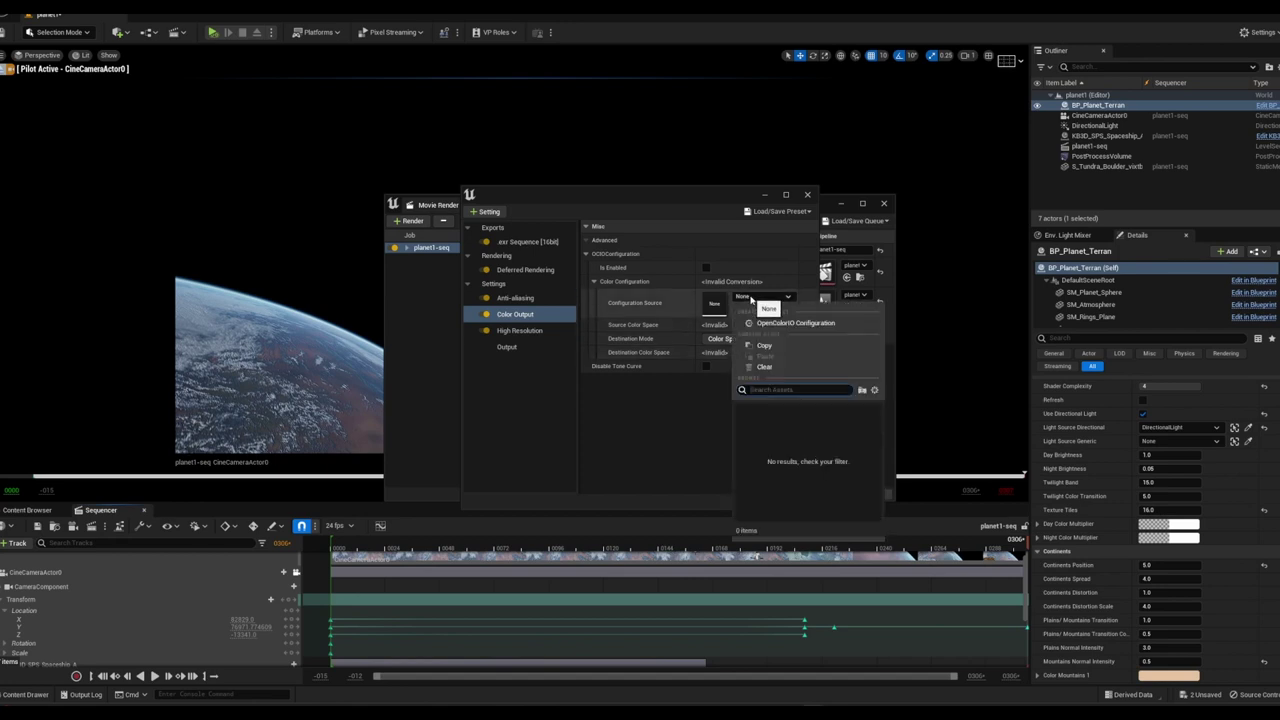
click(752, 302)
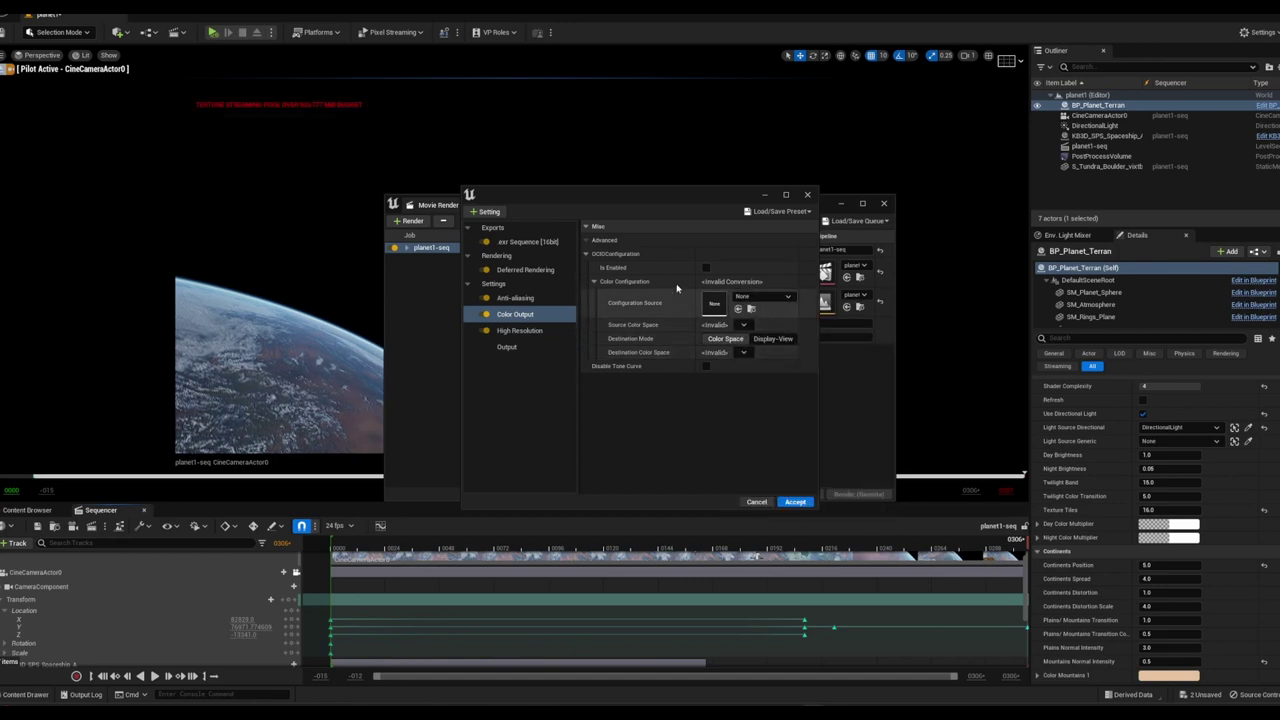
click(640, 254)
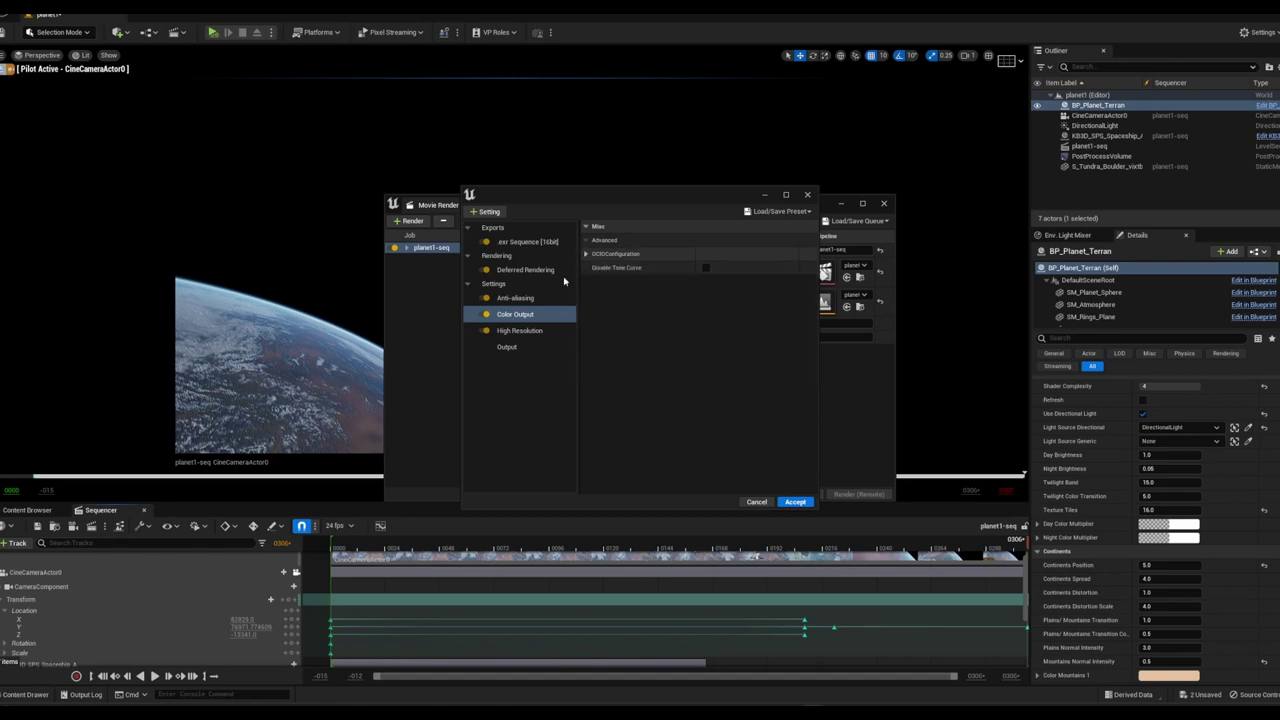
Delete the Color Output and High Resolution settings, review Deferred Rendering, and accept the configuration
click(510, 319)
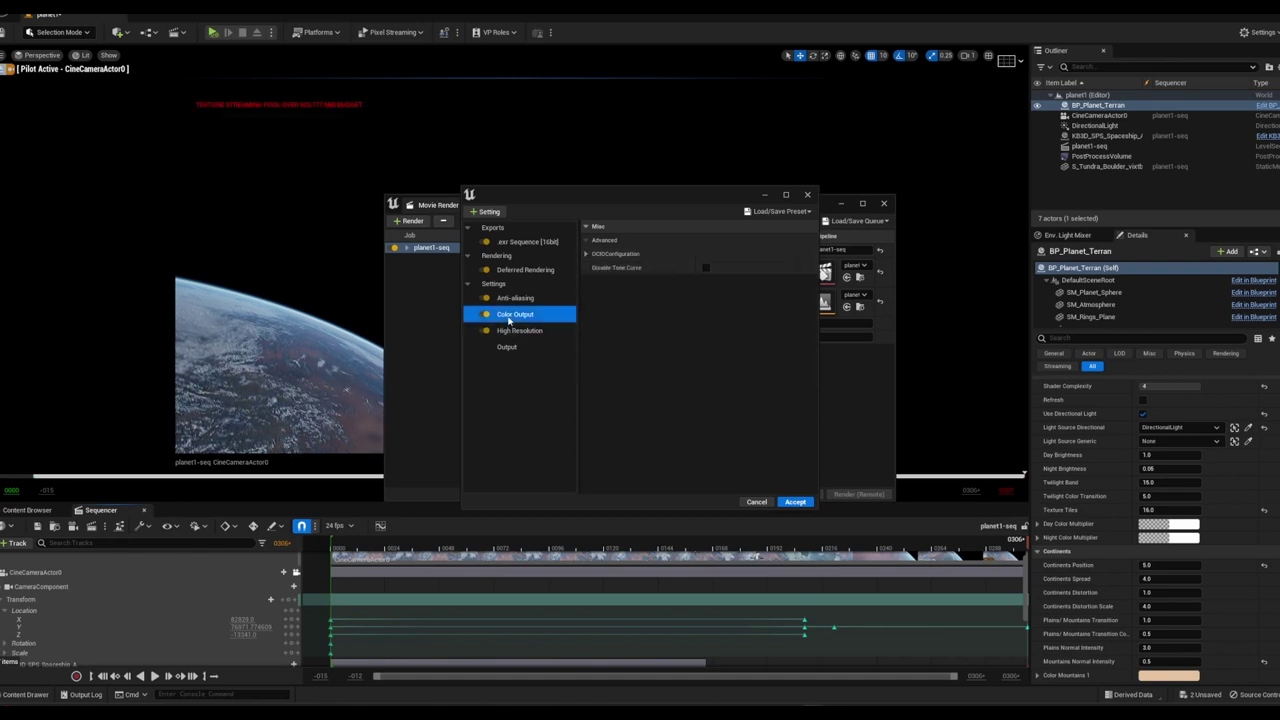
key(Delete)
click(510, 317)
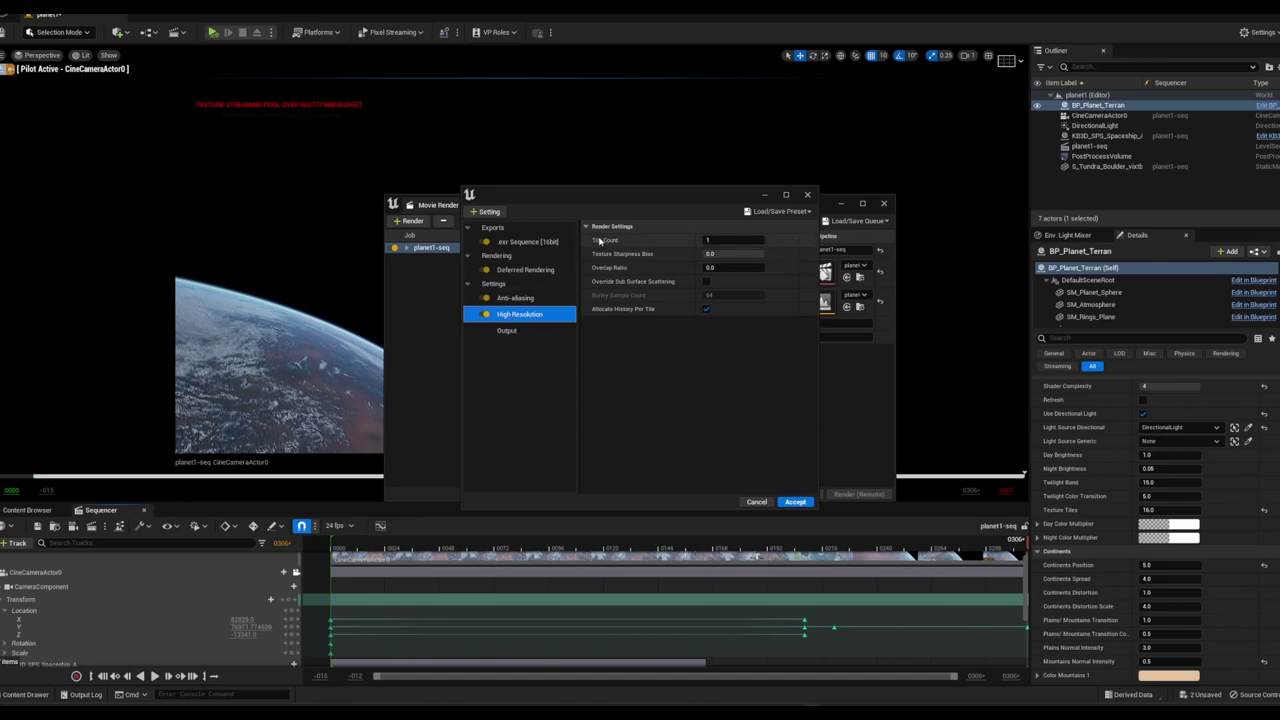
mouse_move(601, 242)
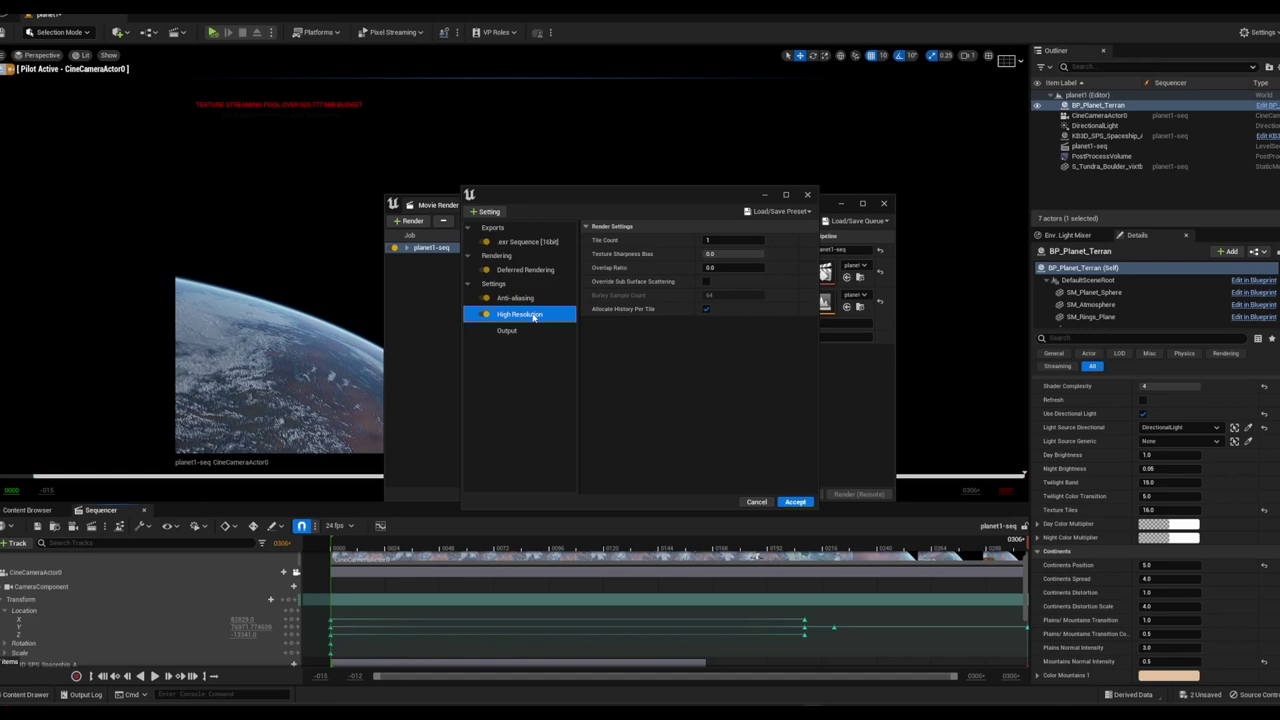
key(Delete)
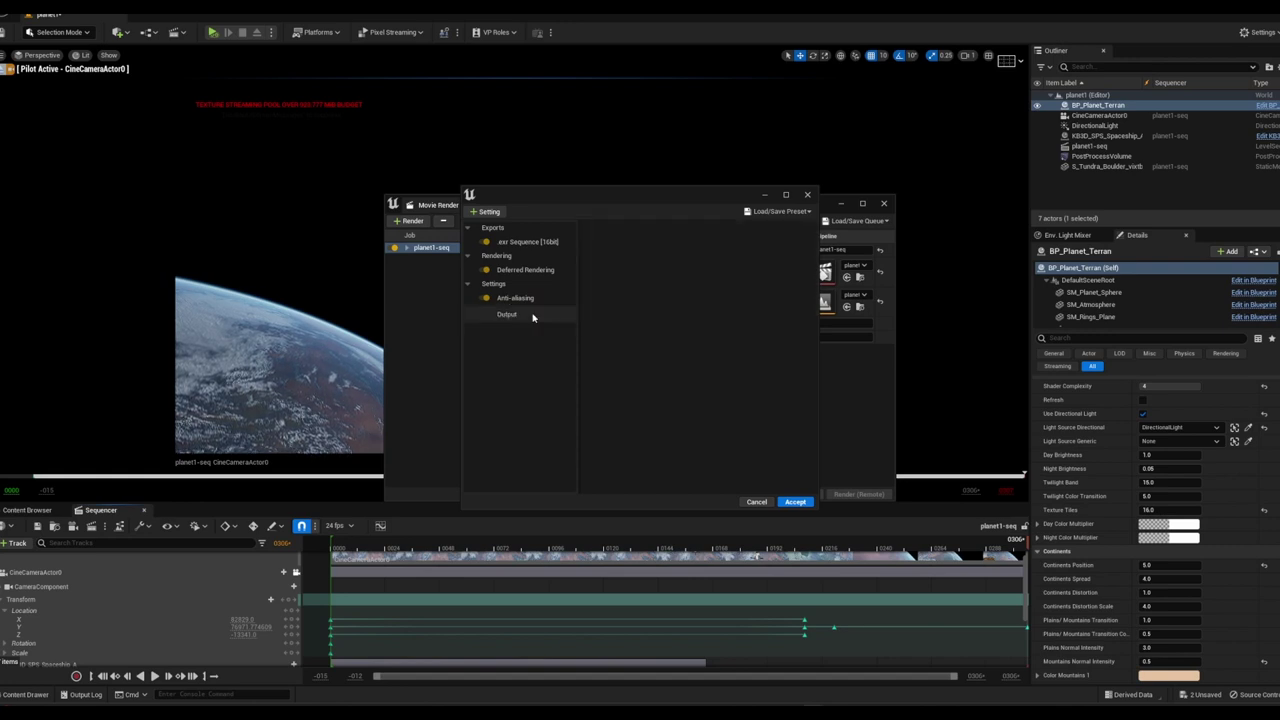
click(540, 270)
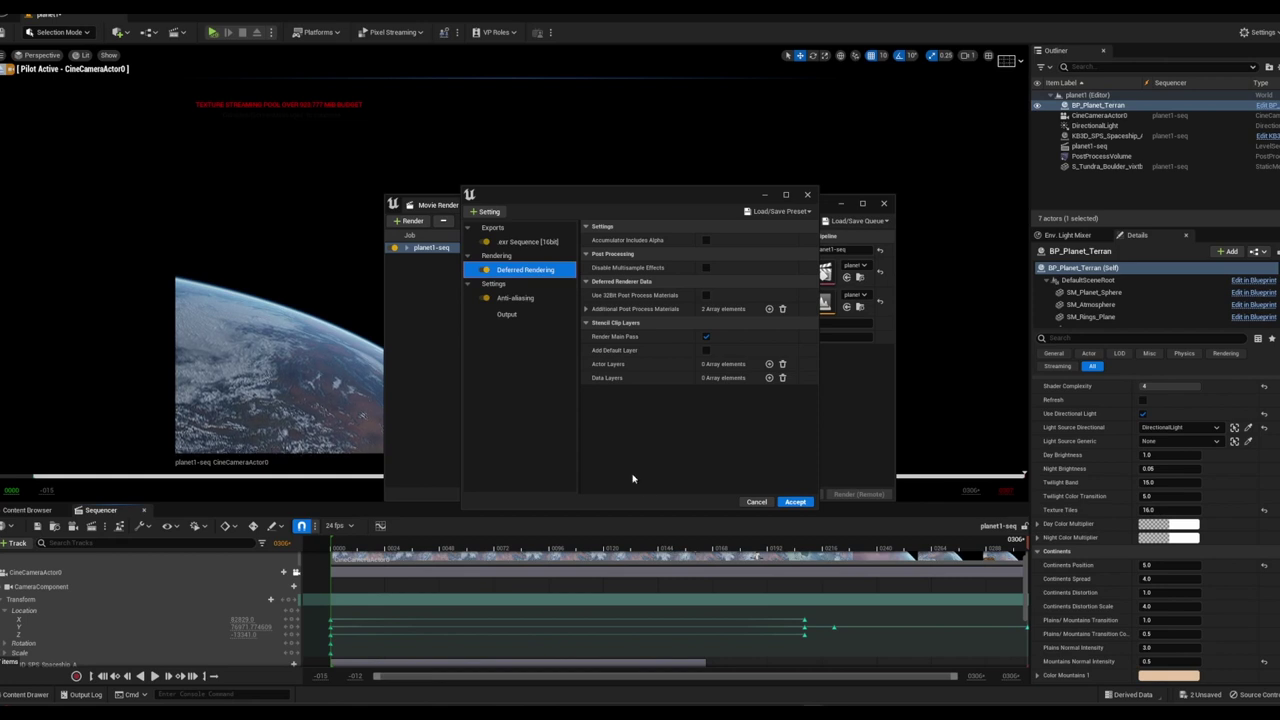
click(795, 503)
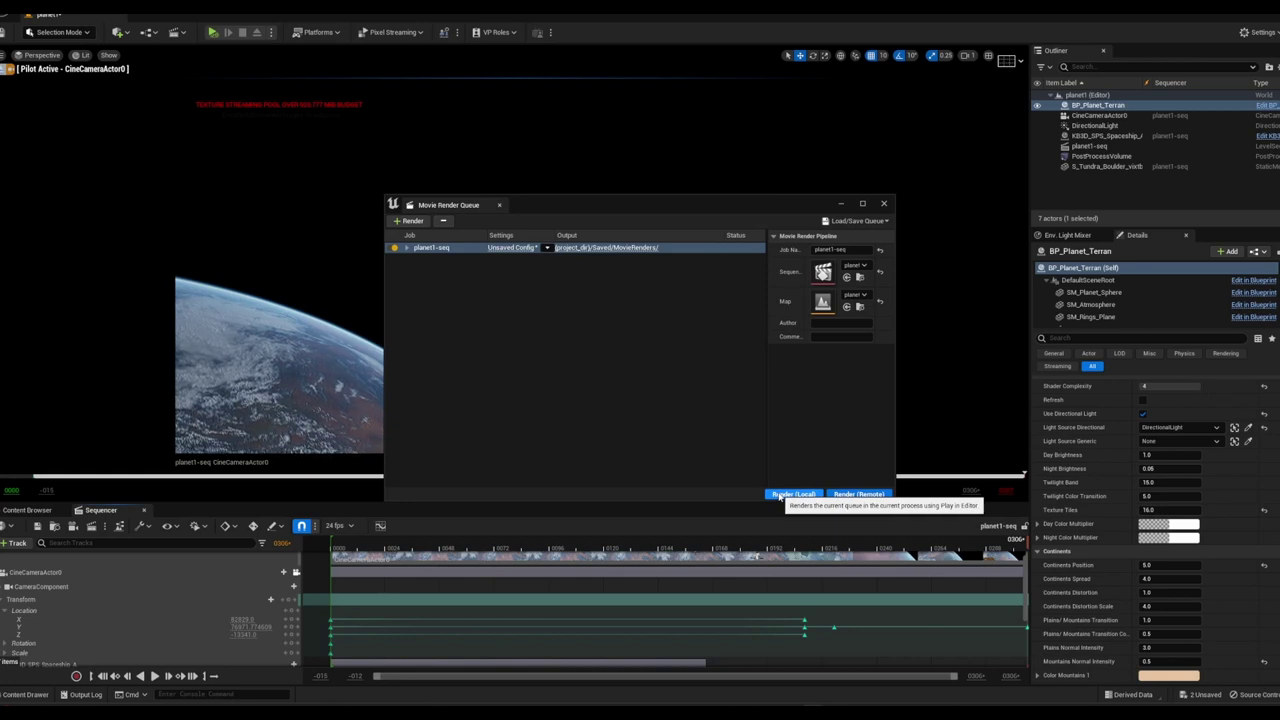
Render the planet1-seq job locally as an EXR sequence with Render (Local)
click(780, 495)
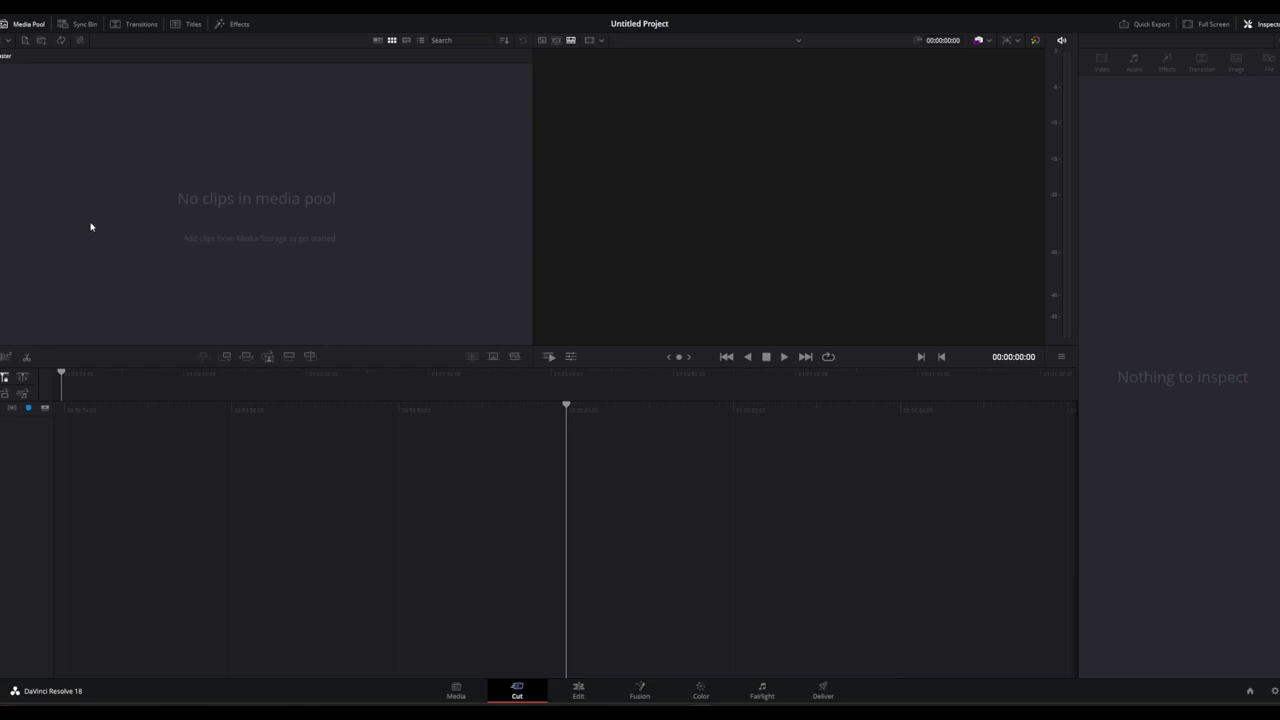
Import media from Documents > Unreal Projects > OutpostTests > Saved > MovieRenders
right_click(43, 123)
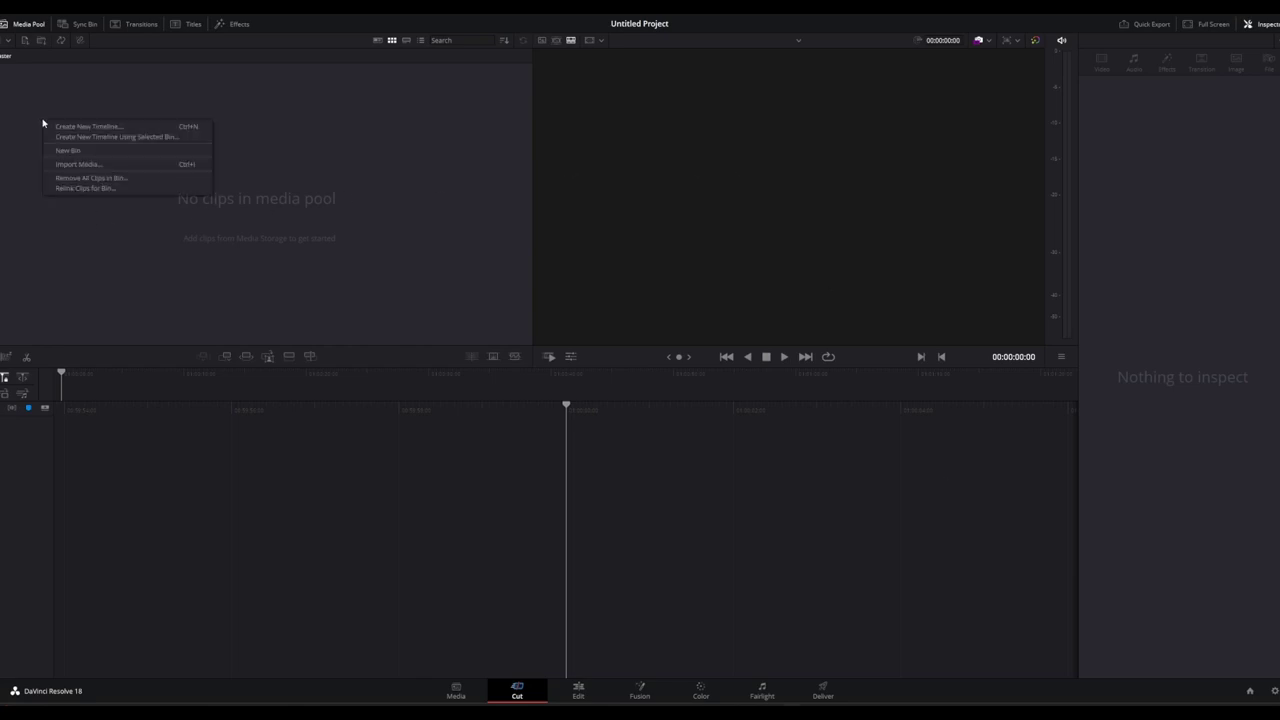
click(66, 166)
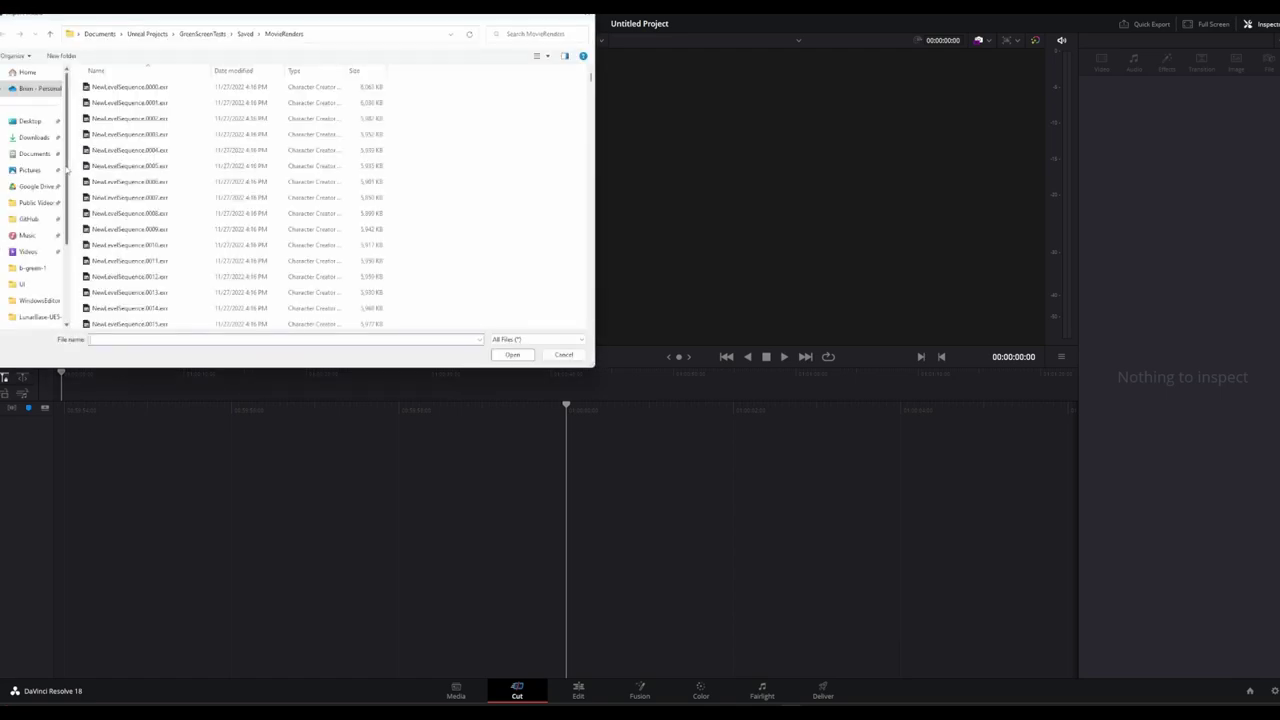
click(45, 153)
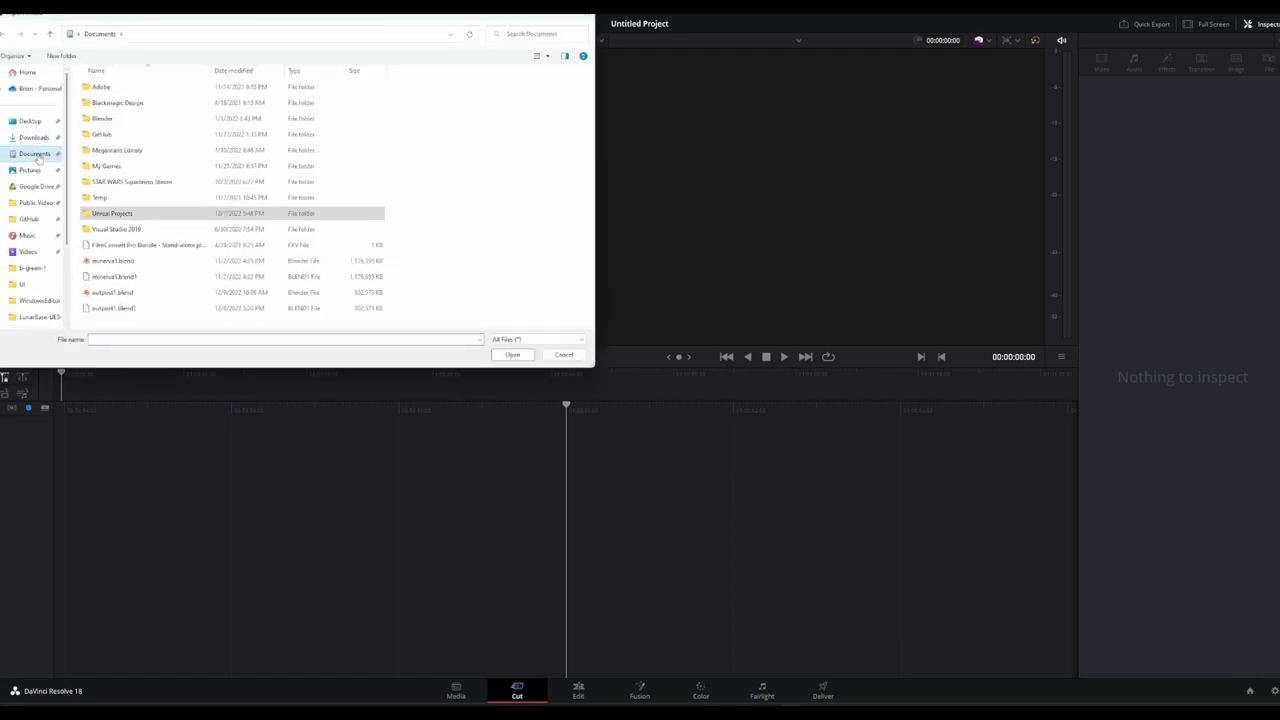
double_click(108, 213)
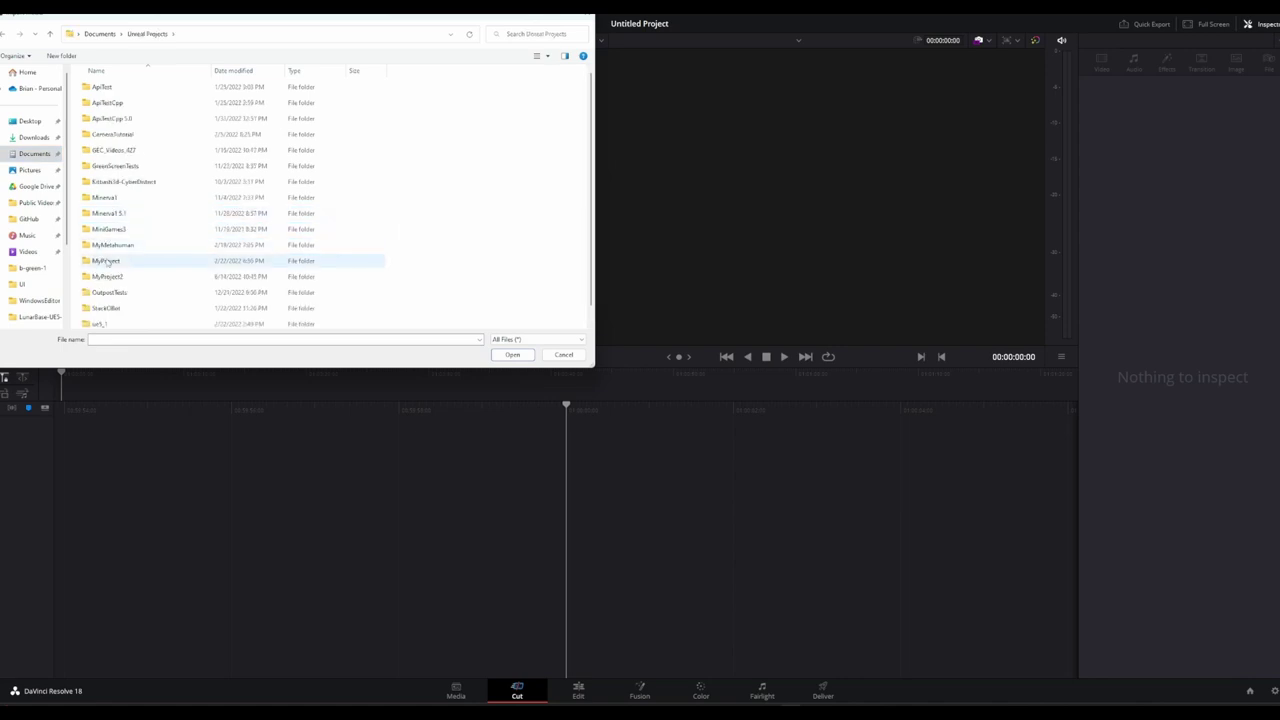
scroll(166, 301, down, 1)
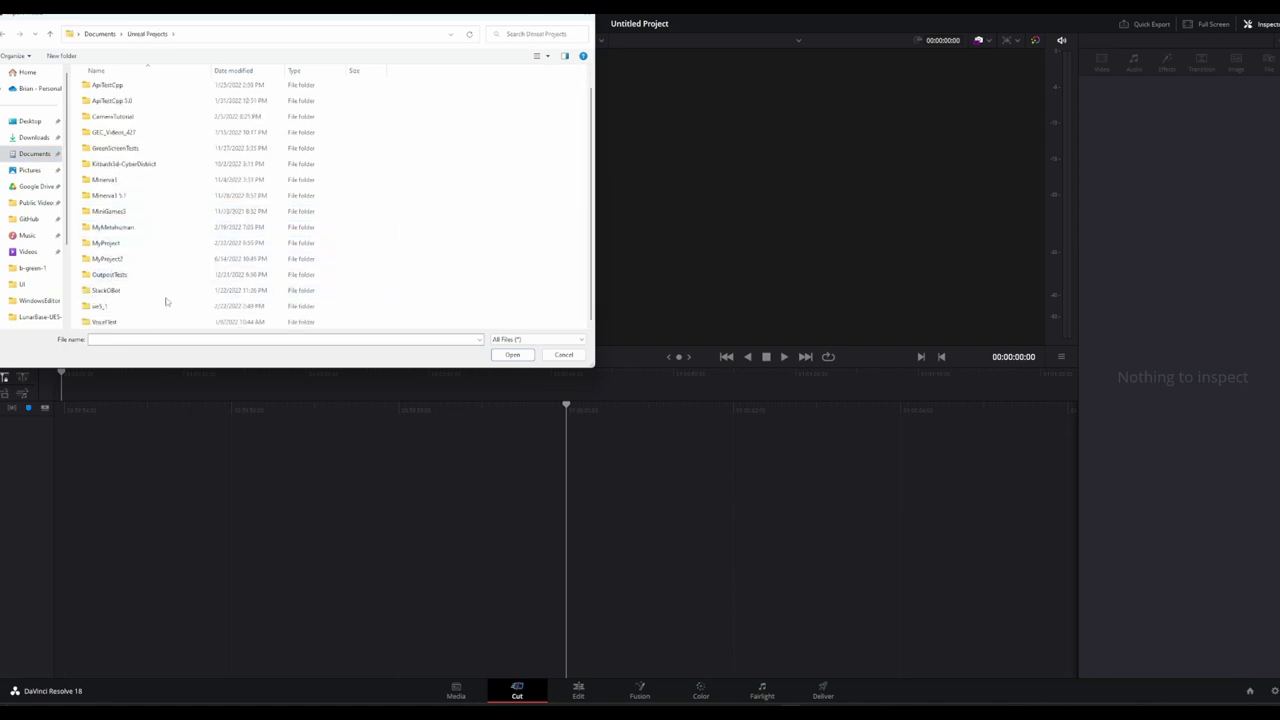
double_click(118, 275)
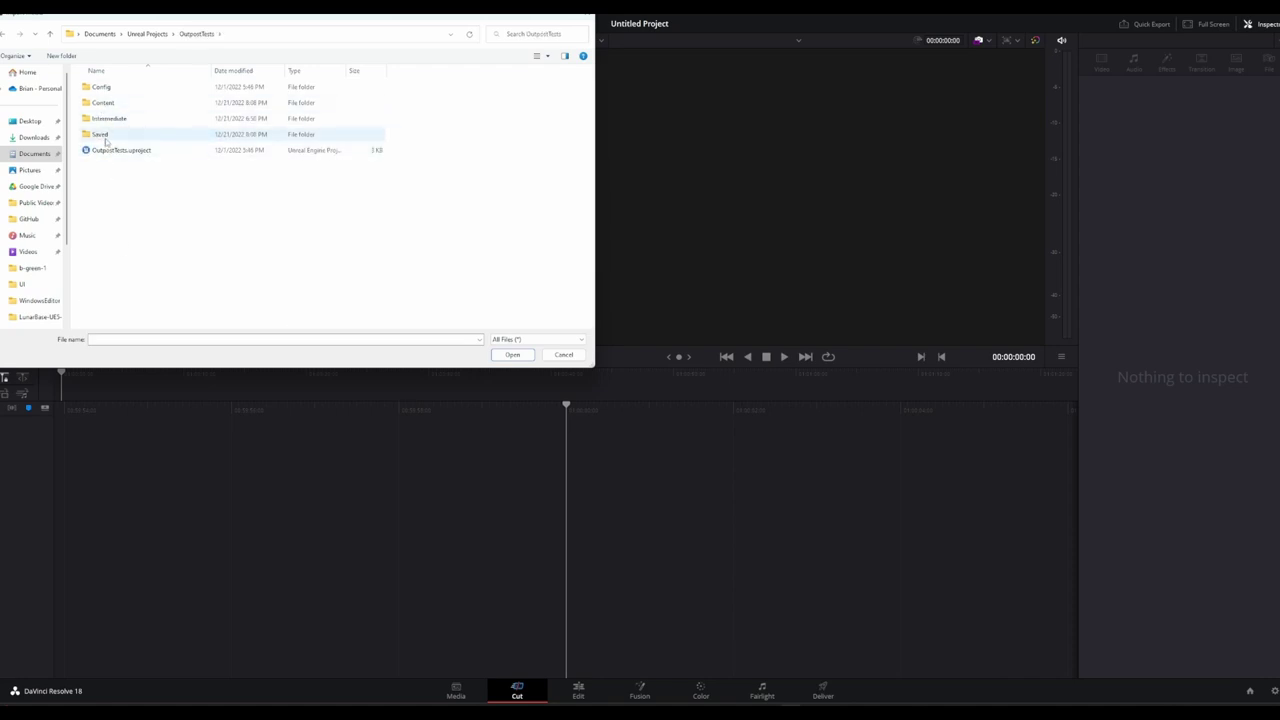
double_click(100, 134)
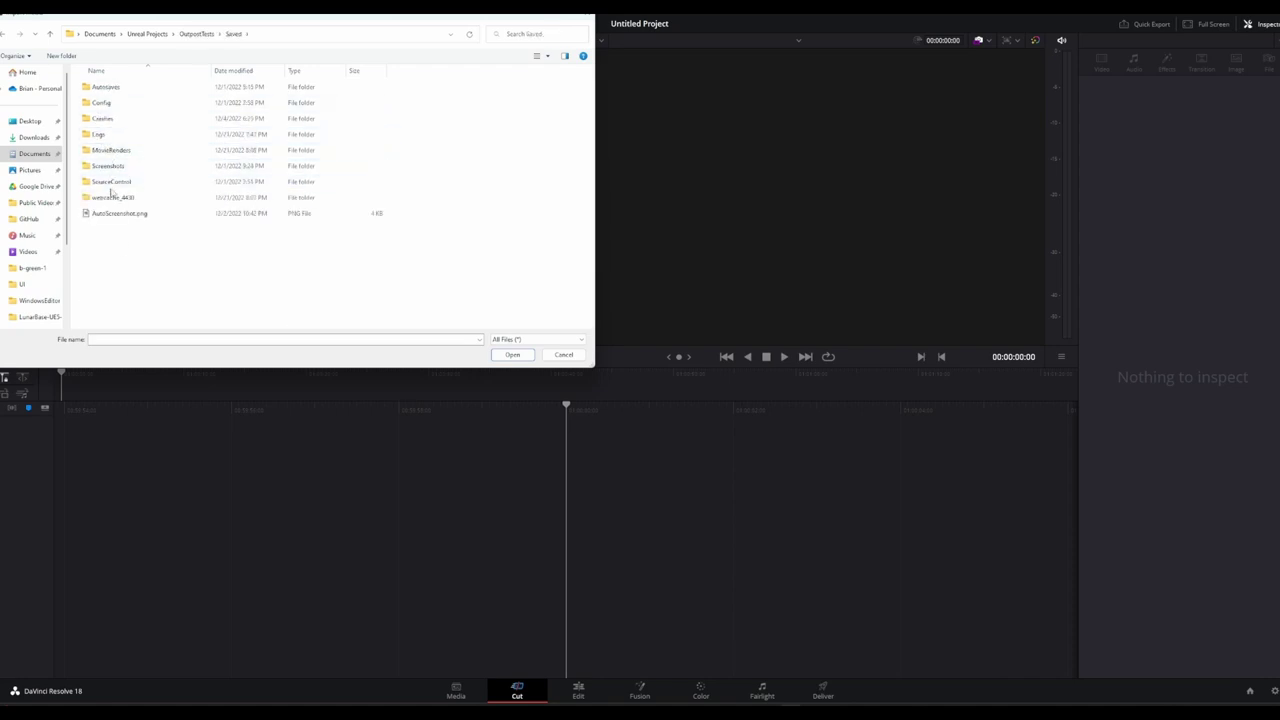
double_click(112, 150)
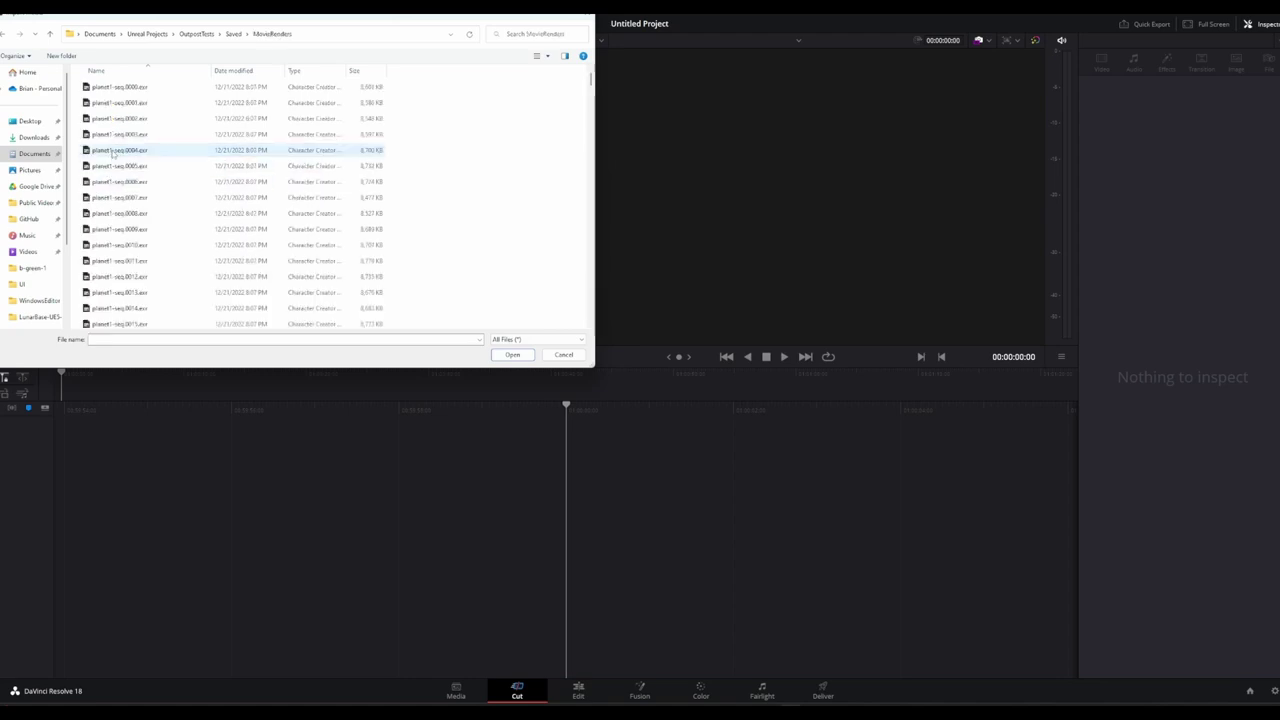
Select frames planet1-seq.0000 through planet1-seq.0305 and import them as separate clips
click(118, 88)
scroll(181, 179, down, 20)
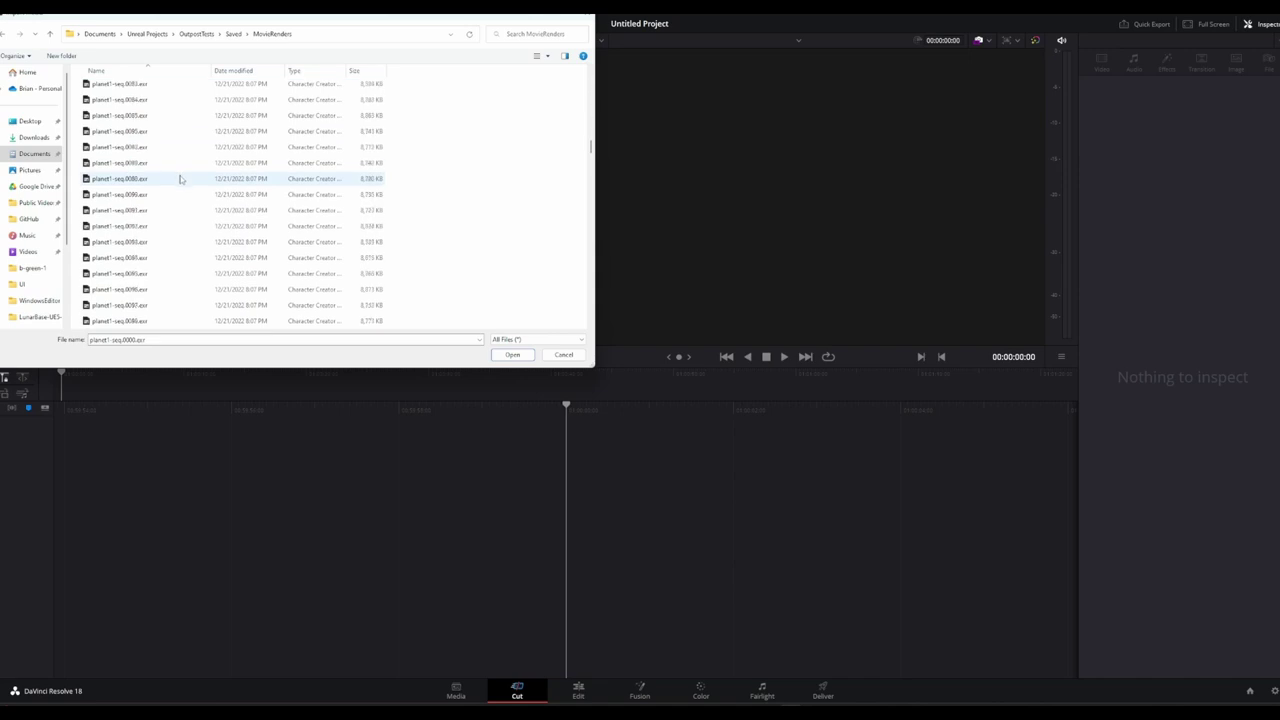
scroll(181, 179, down, 20)
scroll(181, 180, down, 20)
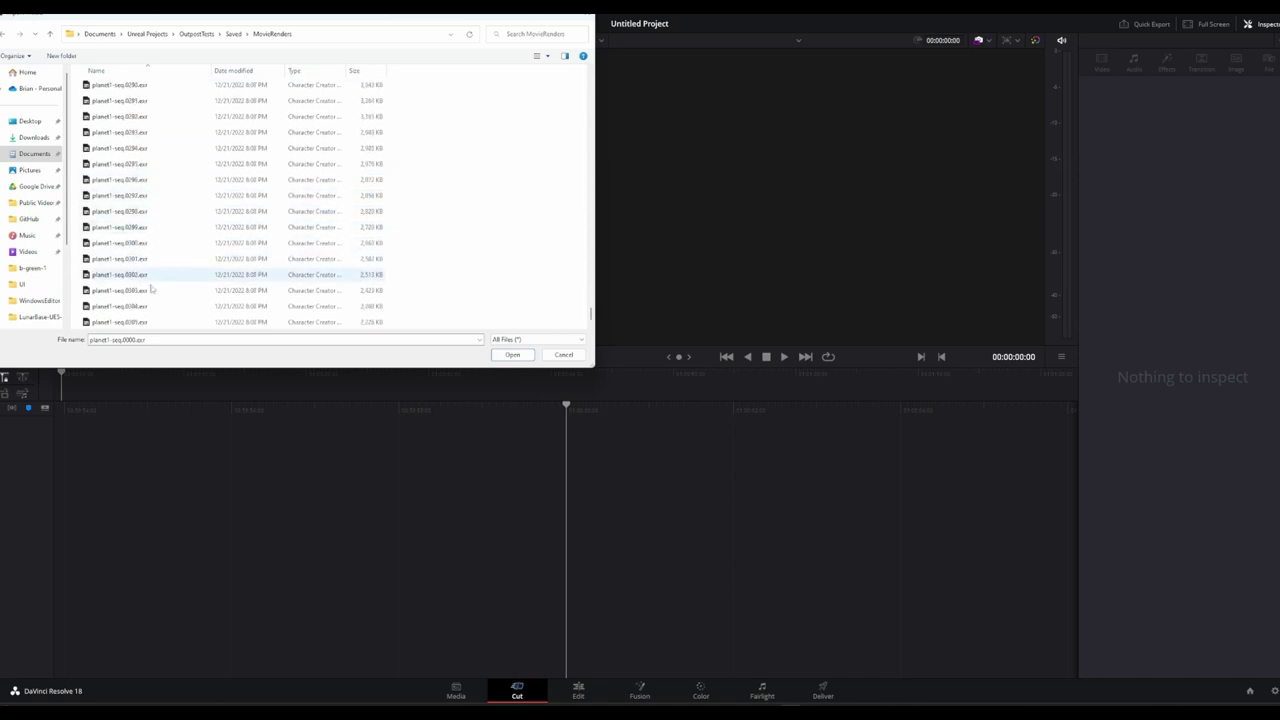
shift+click(140, 324)
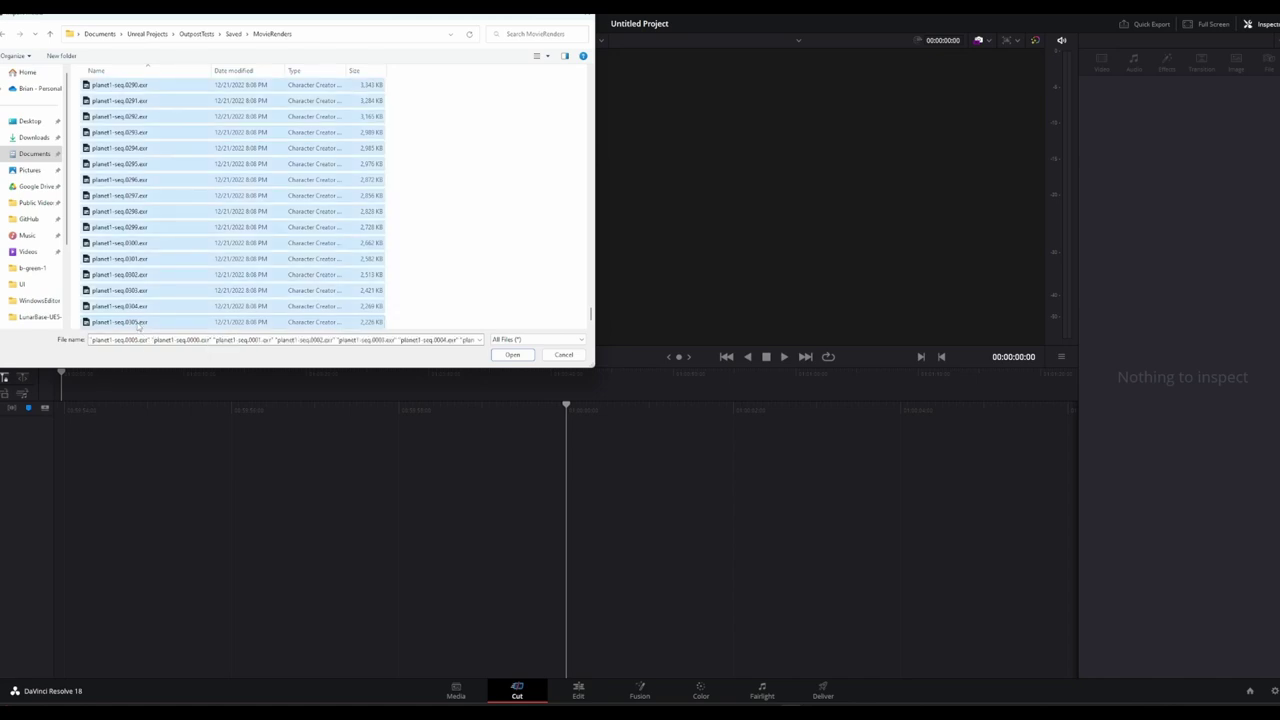
click(512, 355)
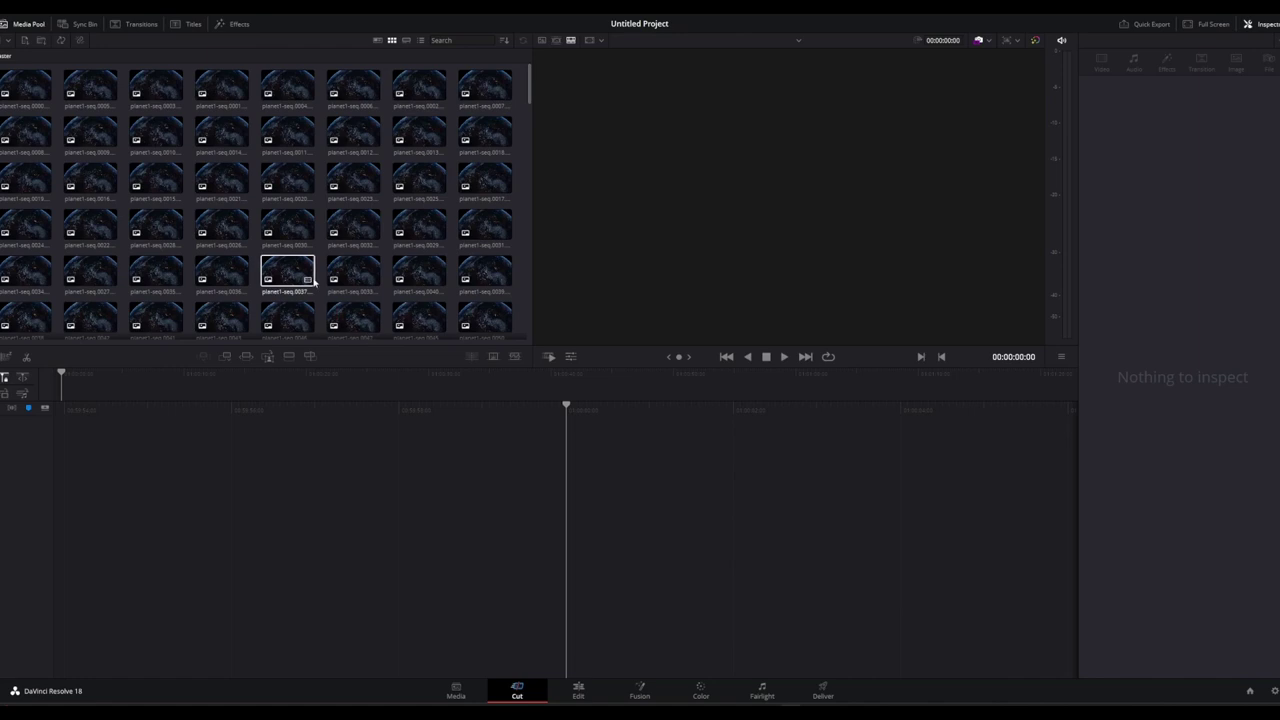
Undo the loose-frame import, then on the Media page import planet1-seq.0000–0305 as one sequence clip
key(ctrl+z)
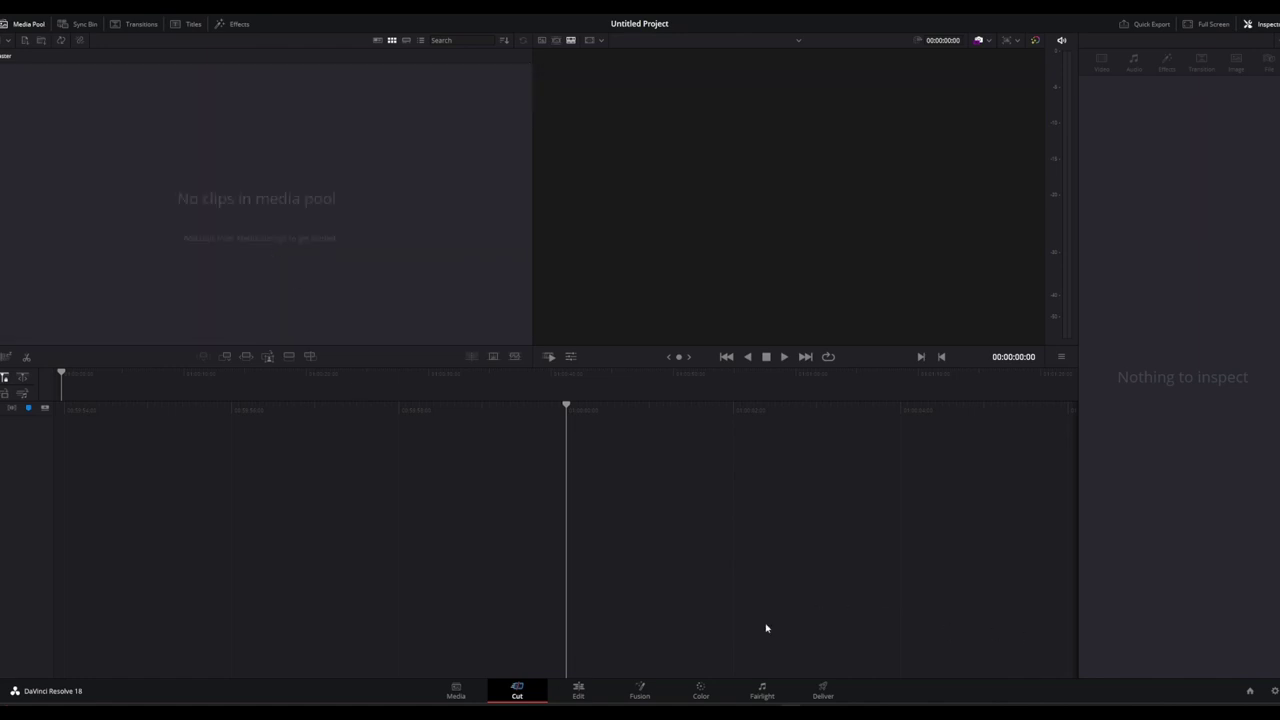
click(464, 692)
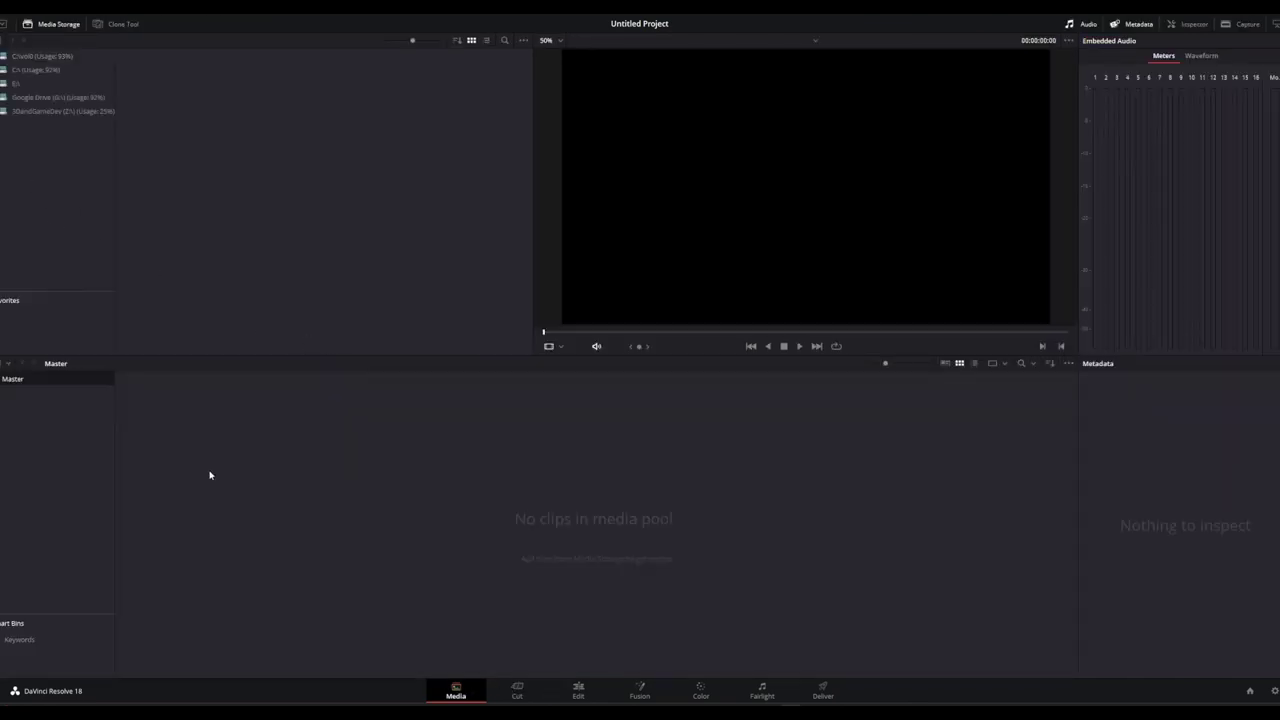
right_click(146, 434)
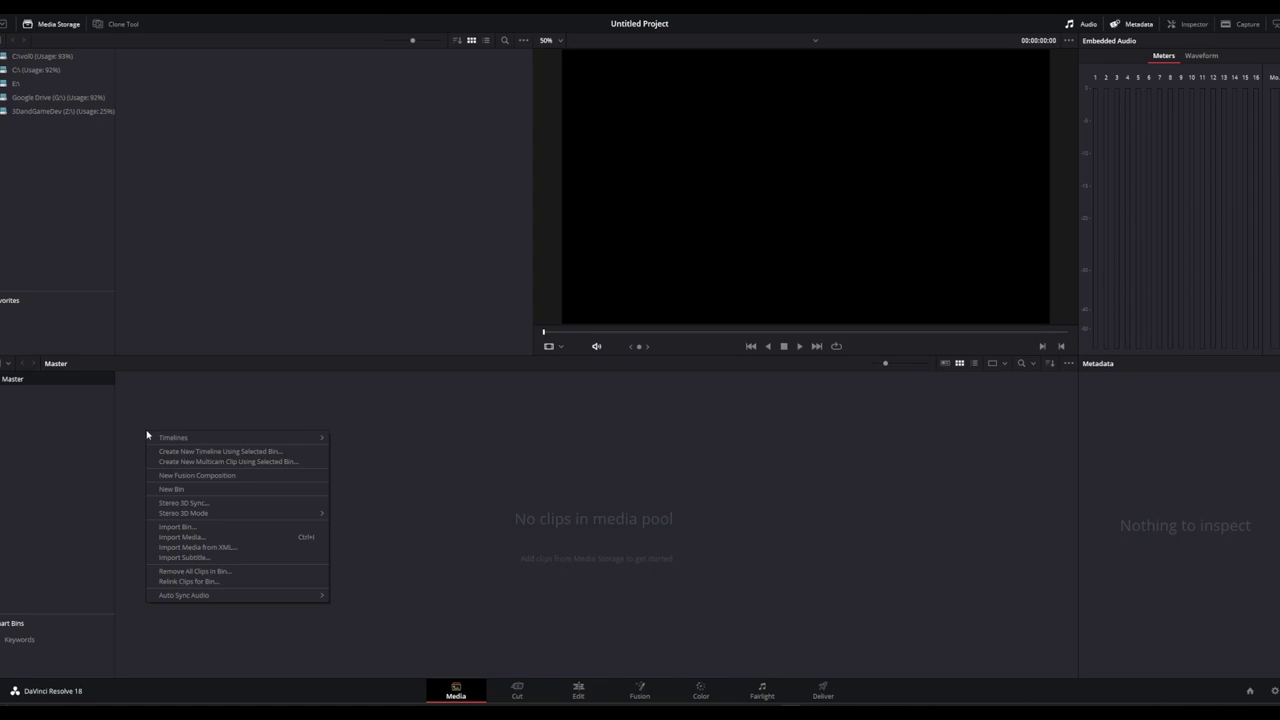
click(182, 538)
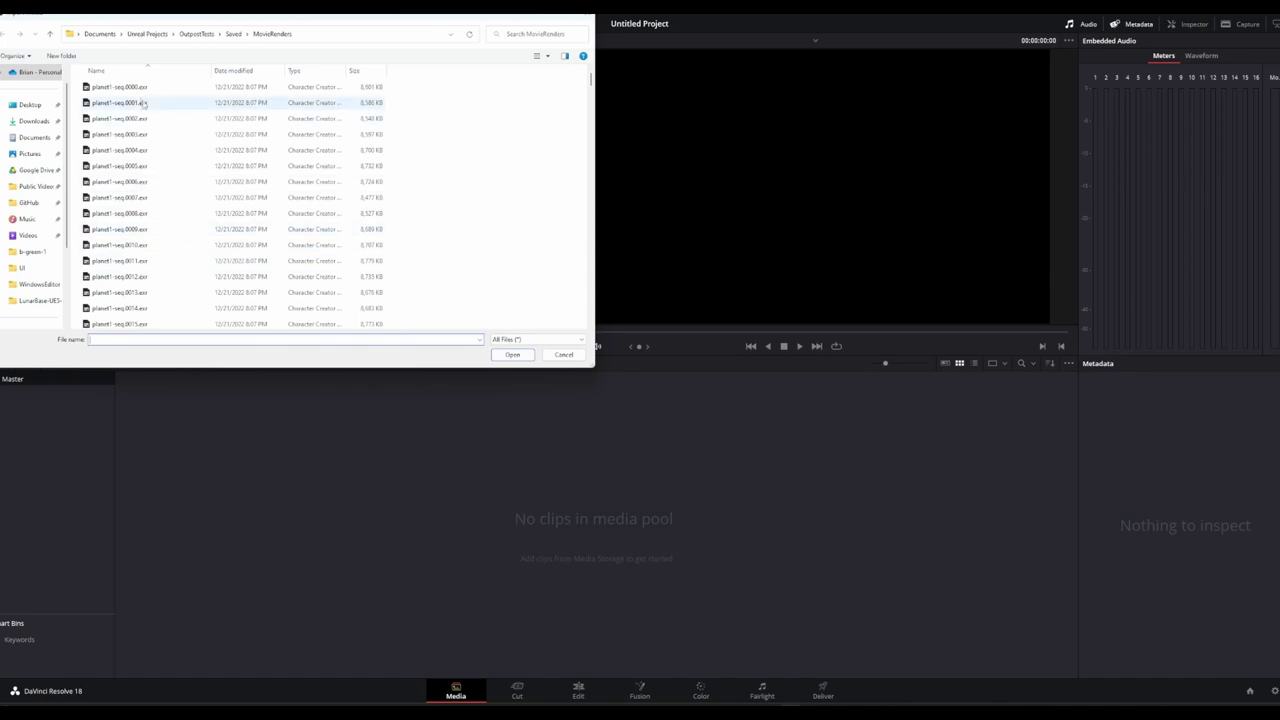
click(140, 88)
scroll(152, 180, down, 4)
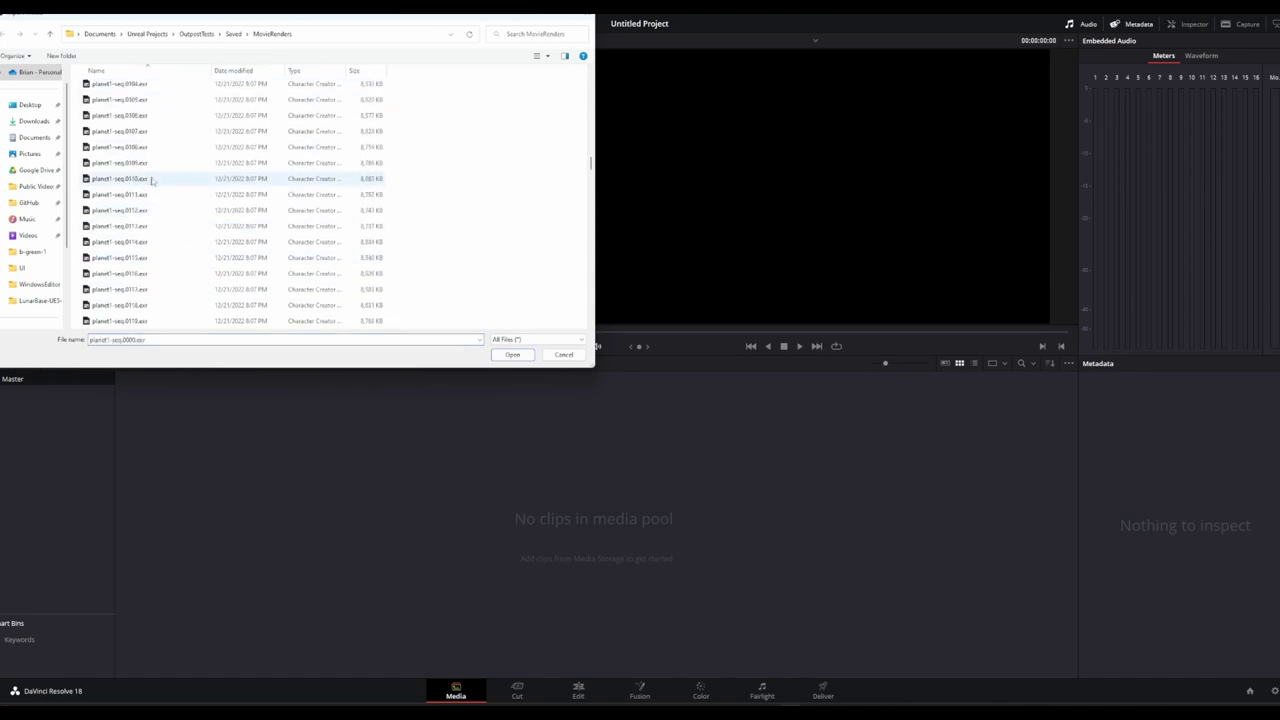
scroll(152, 180, down, 20)
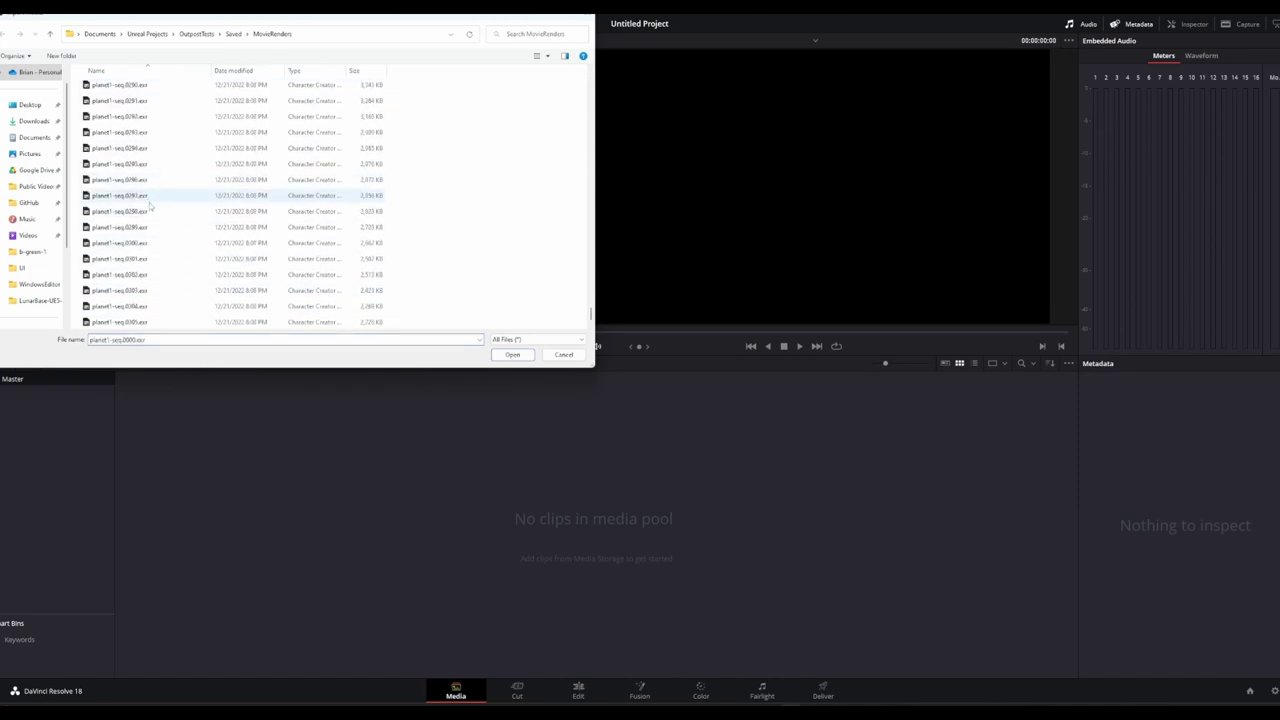
shift+click(142, 323)
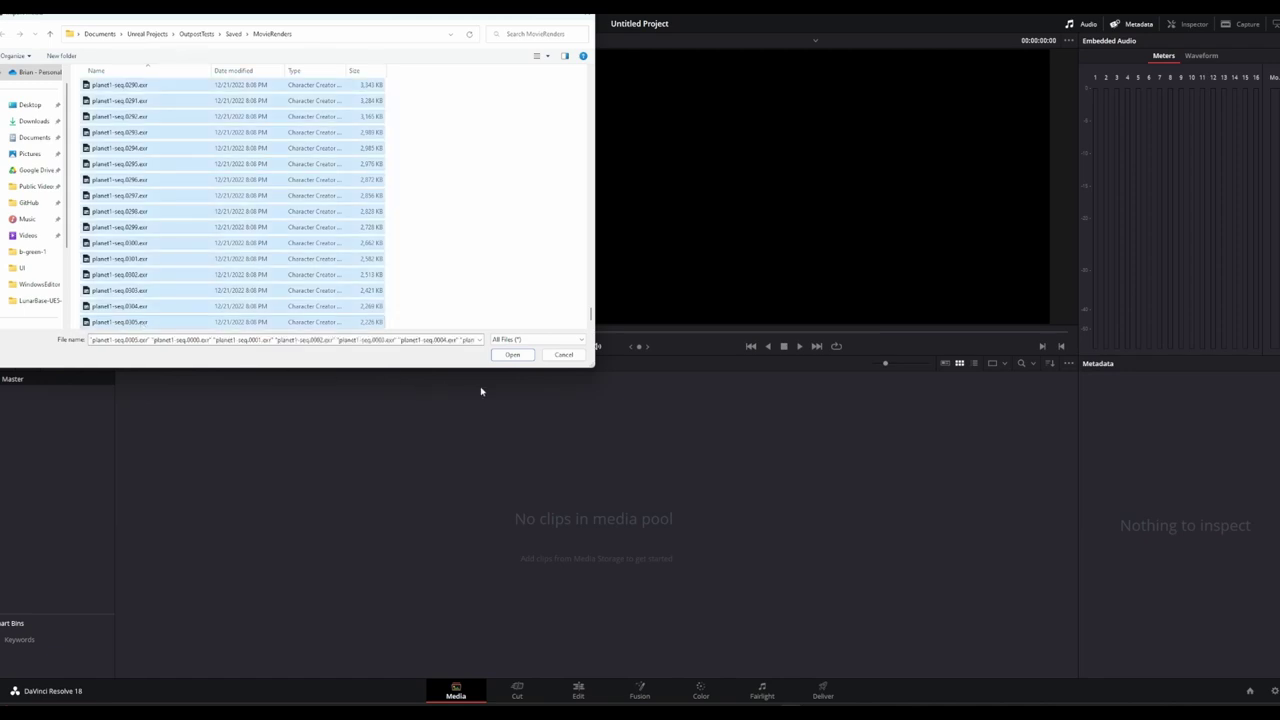
click(512, 355)
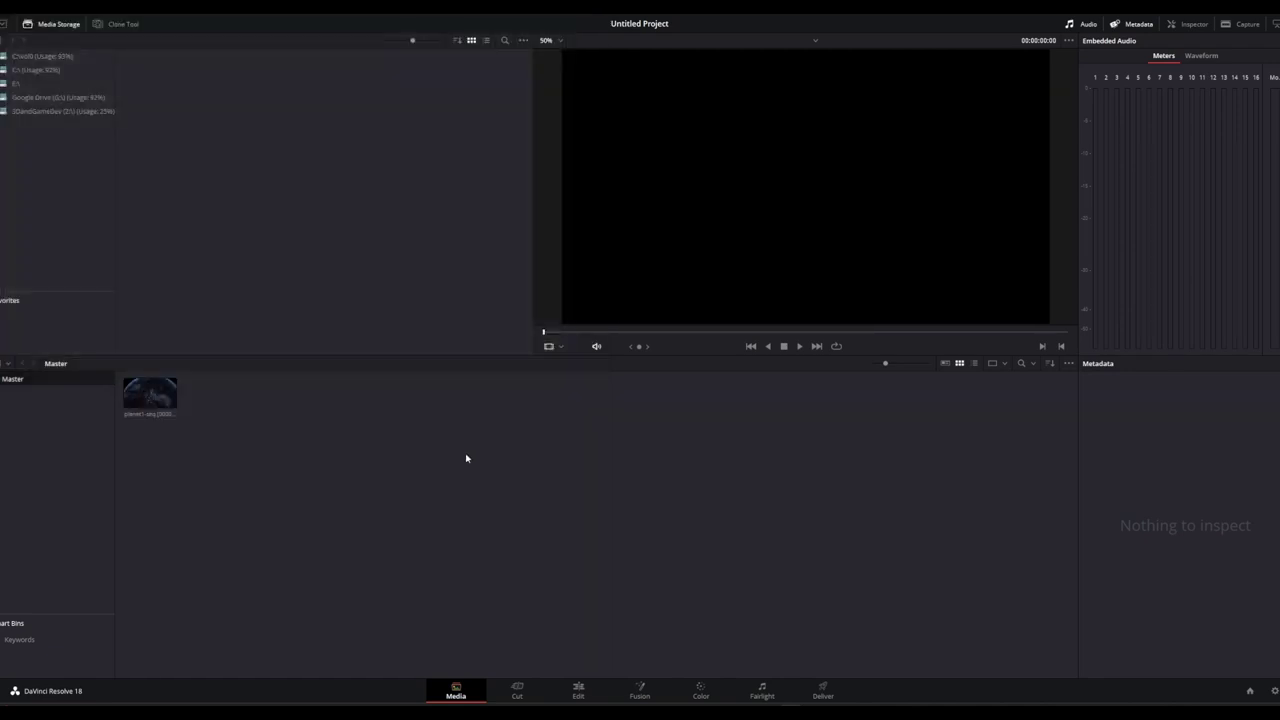
Play the 306-frame planet1-seq clip through to 00:00:12:17, then bring up its context menu
click(145, 401)
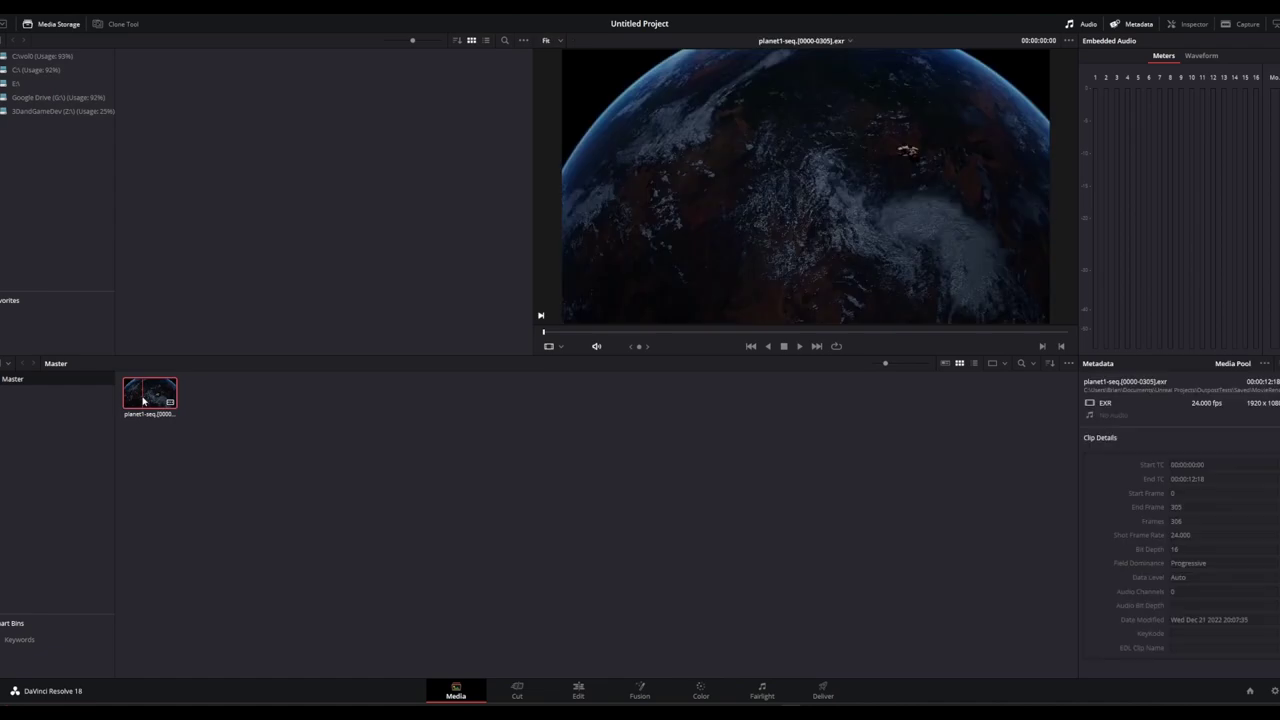
click(800, 346)
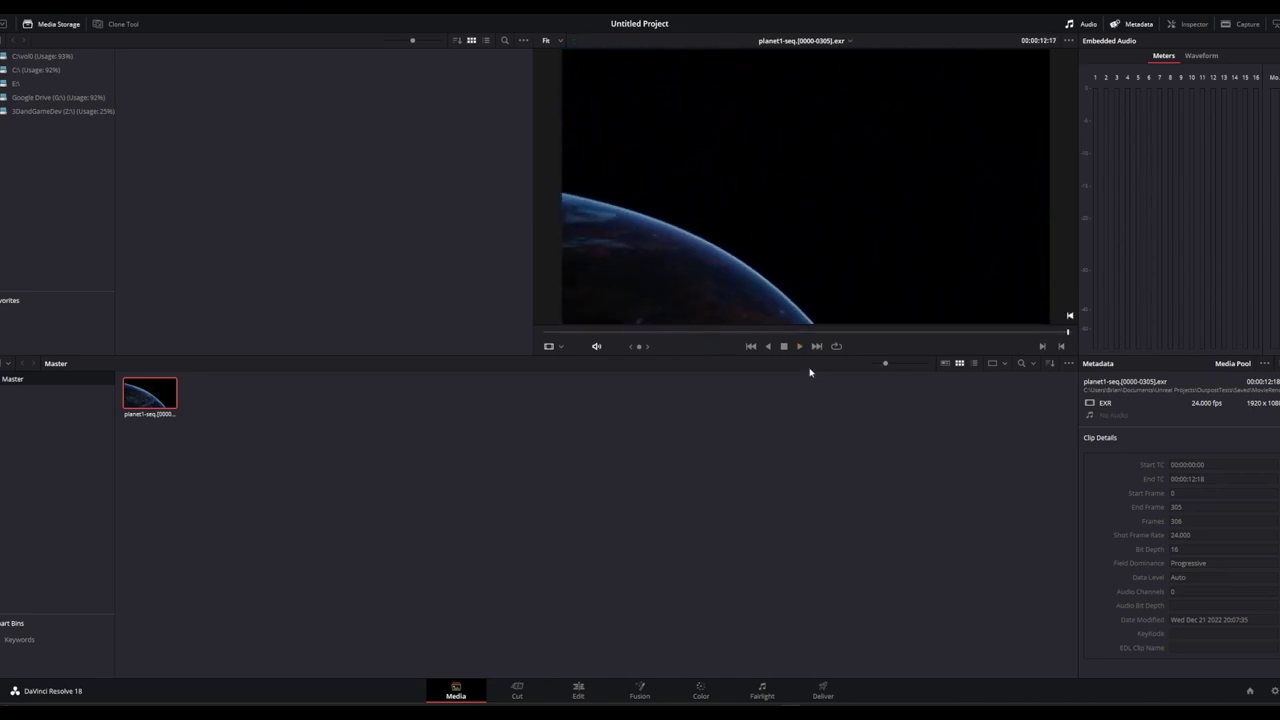
click(784, 347)
right_click(149, 389)
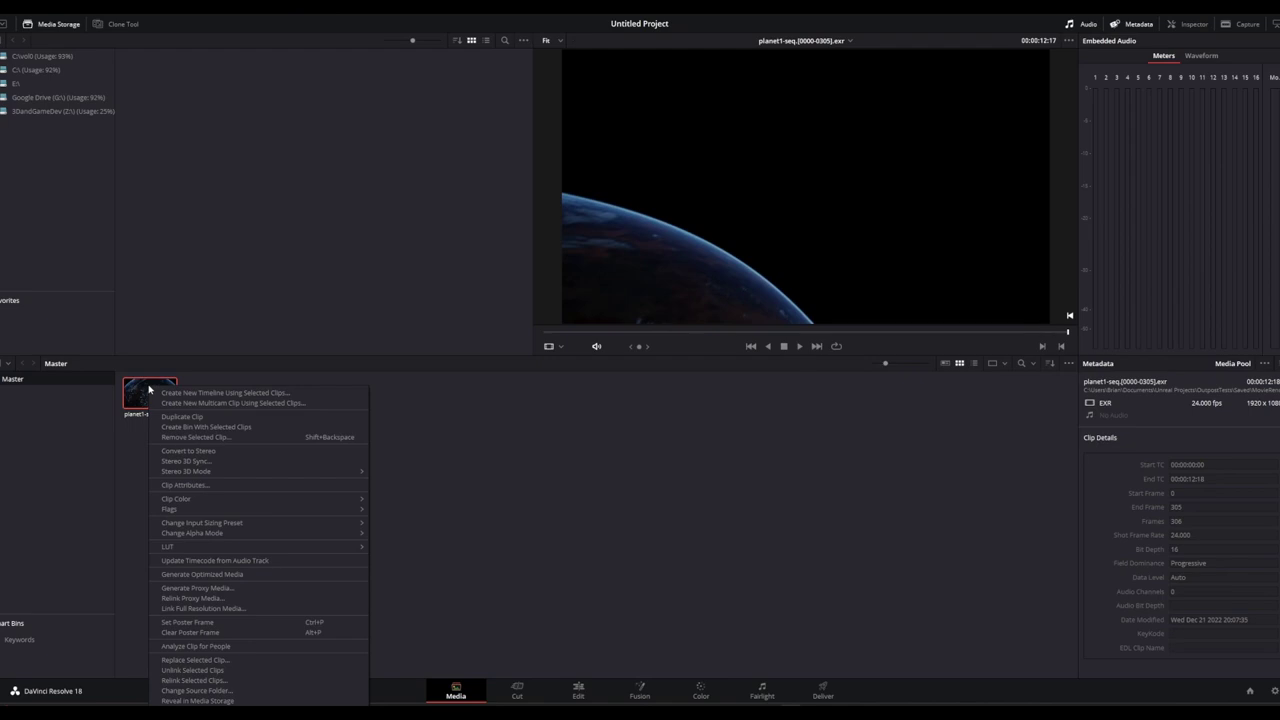
Create Timeline 1 from the planet1-seq clip, play it on the Edit page, then go to Color
click(165, 394)
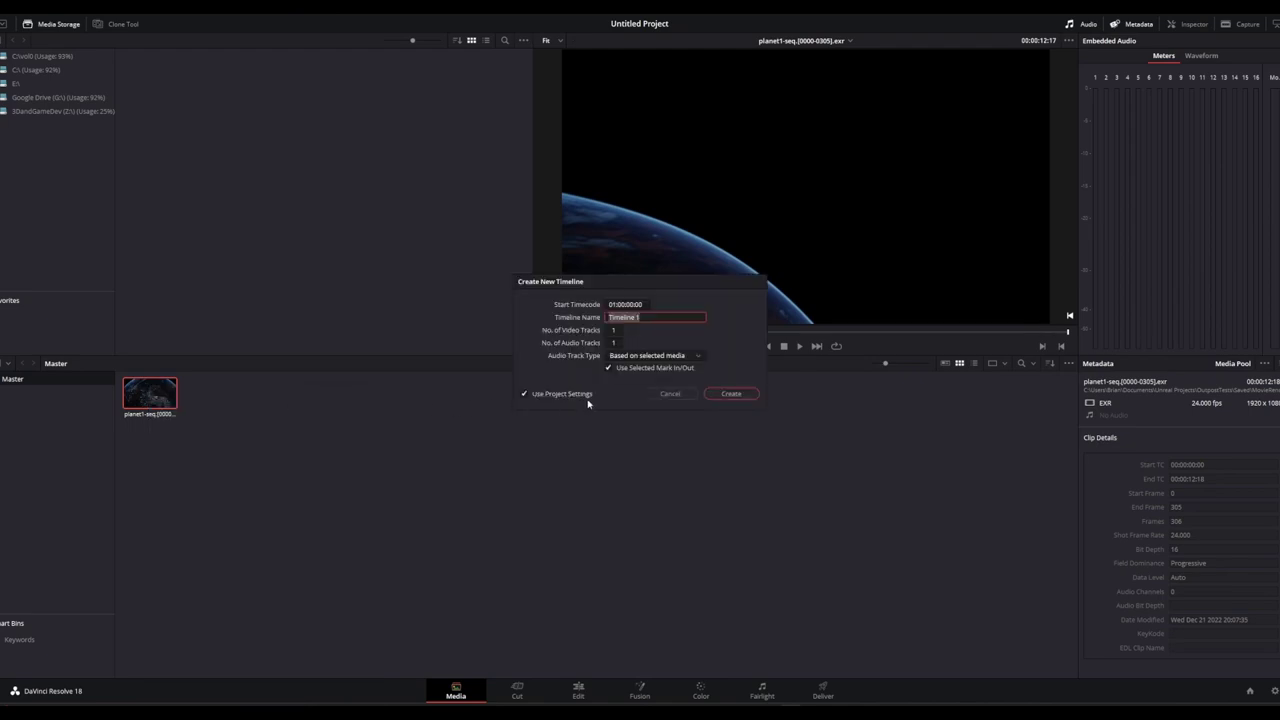
click(723, 394)
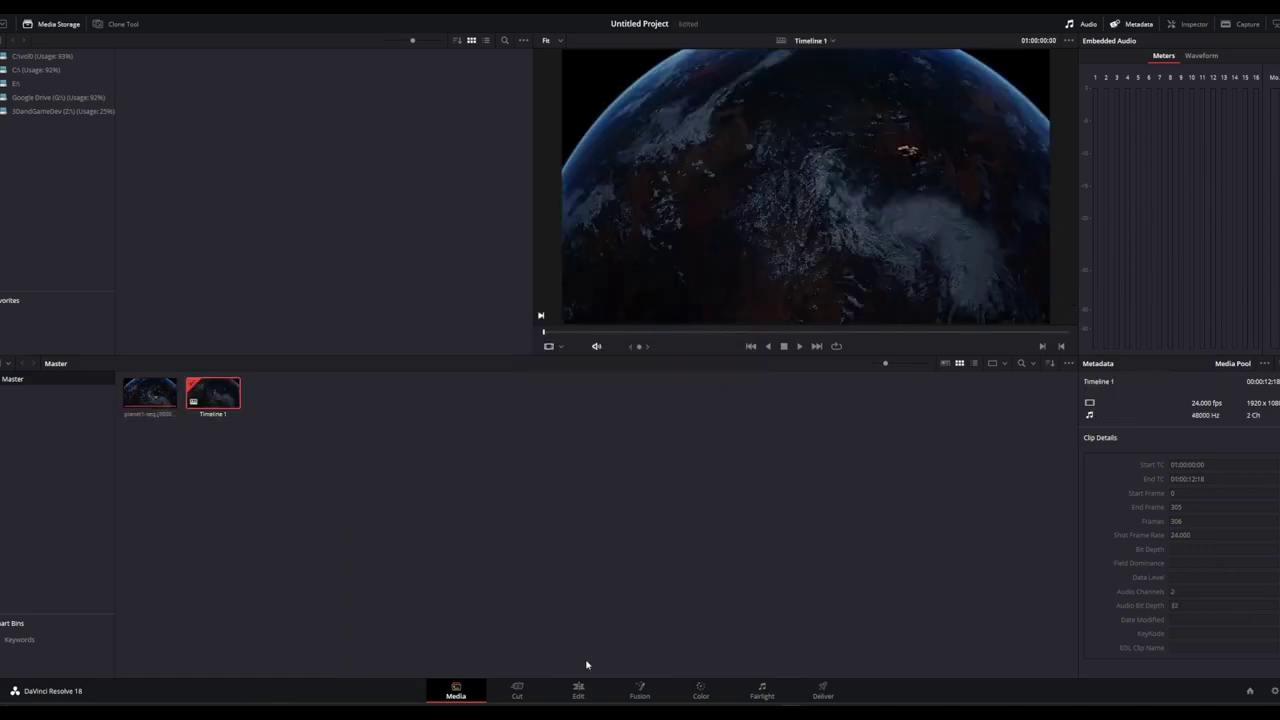
click(579, 688)
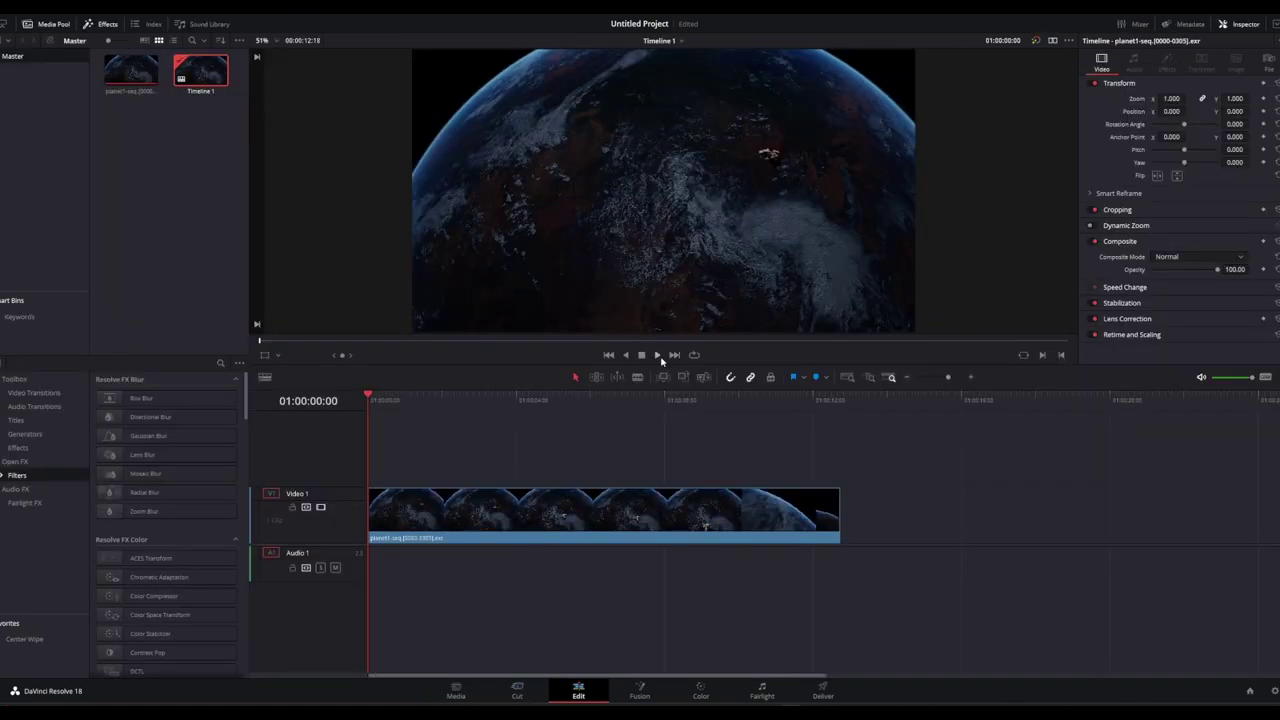
click(657, 355)
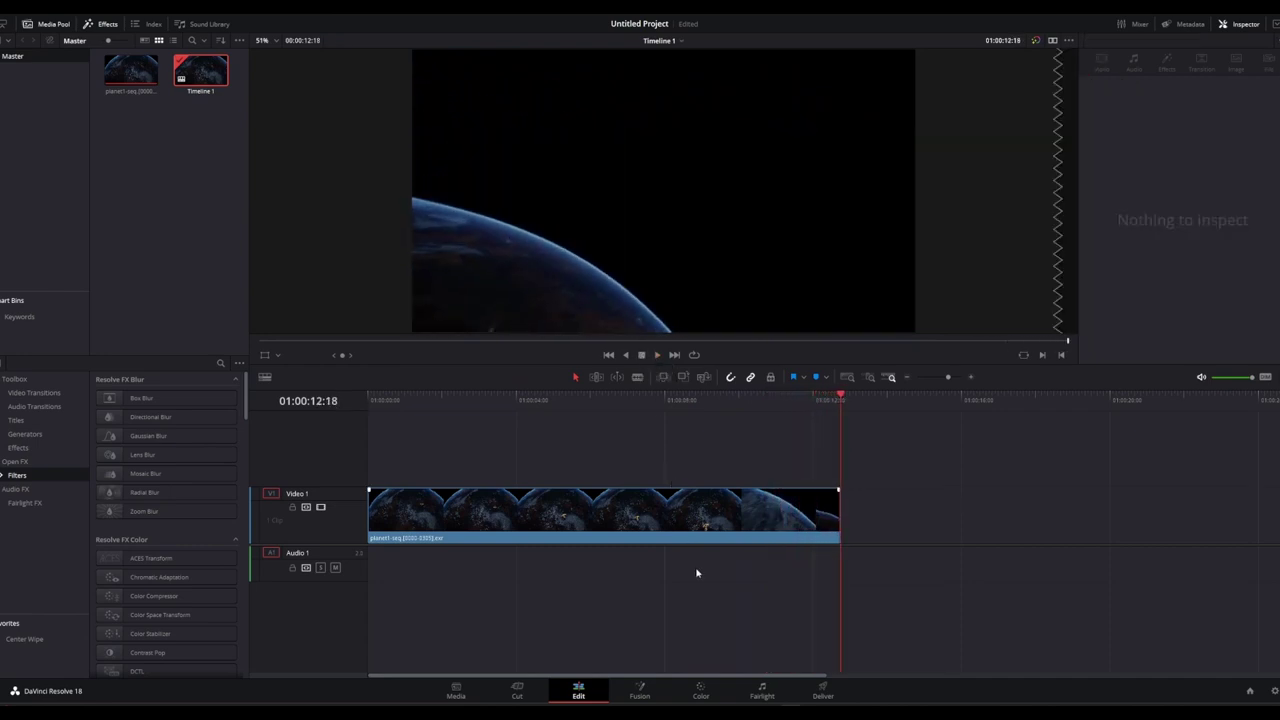
click(701, 692)
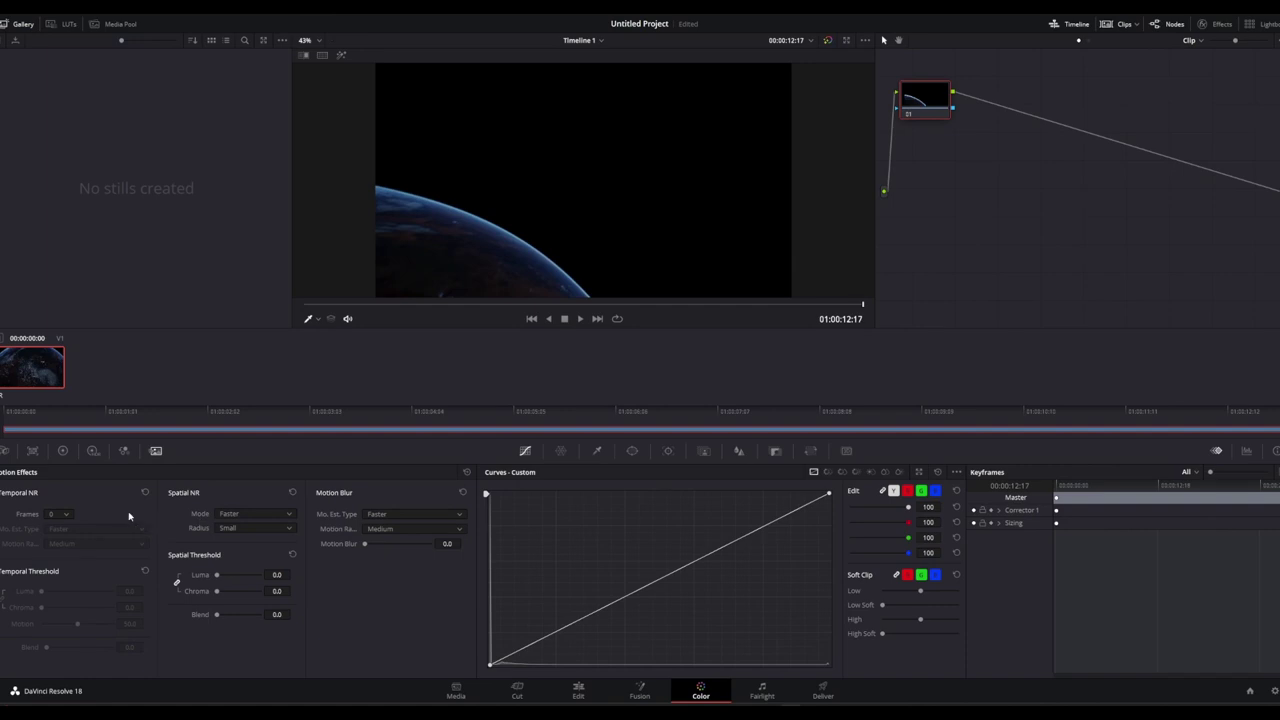
Show the Primaries color wheels and move to a mid-clip frame showing the satellite
click(33, 451)
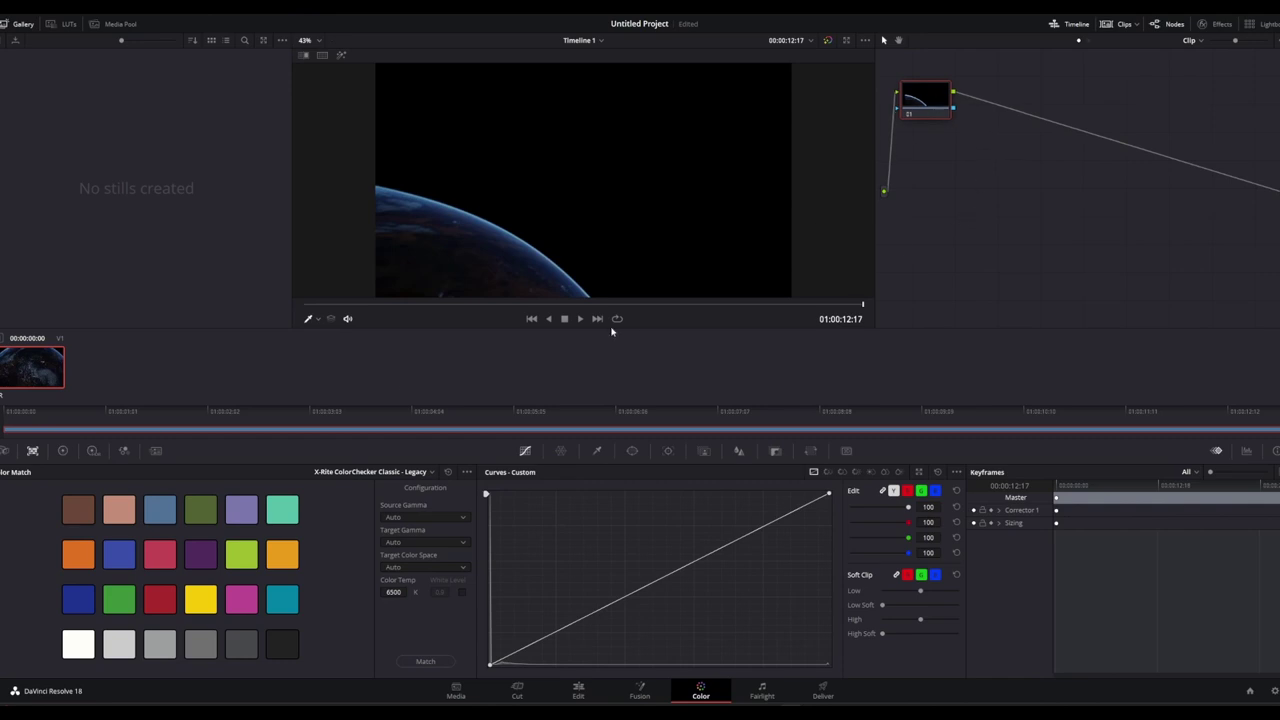
click(63, 451)
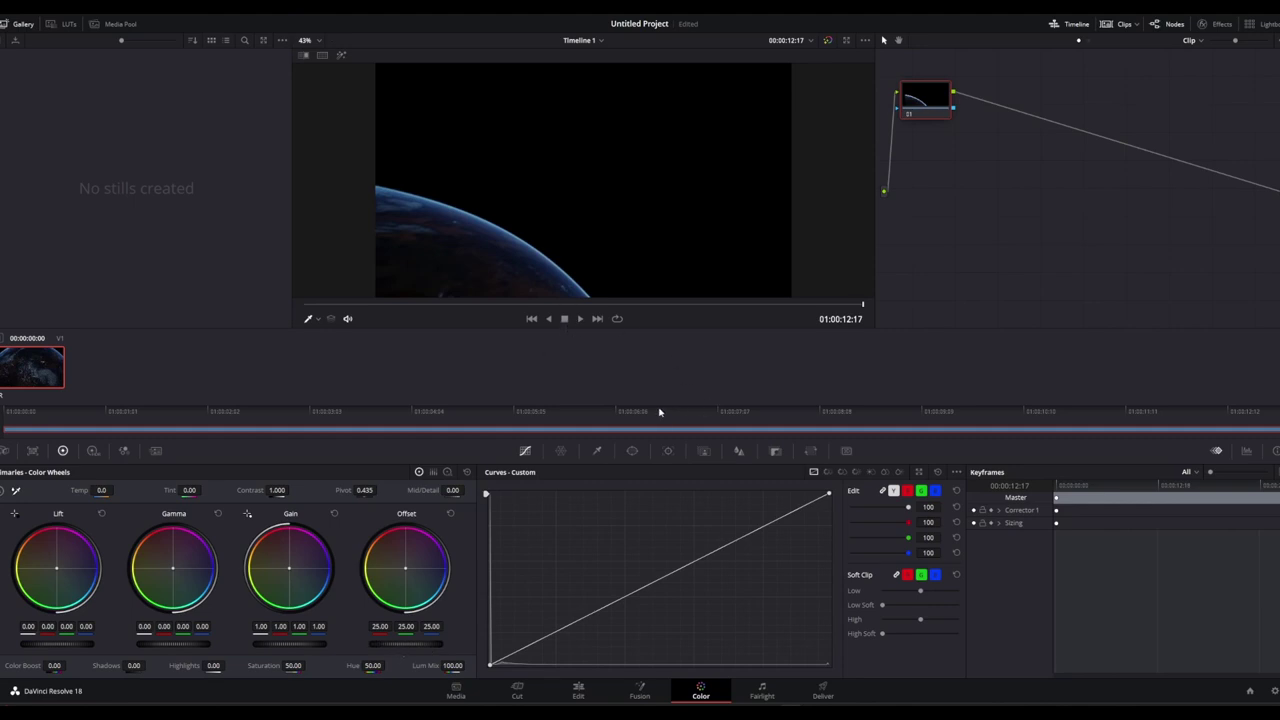
drag(636, 303, 586, 303)
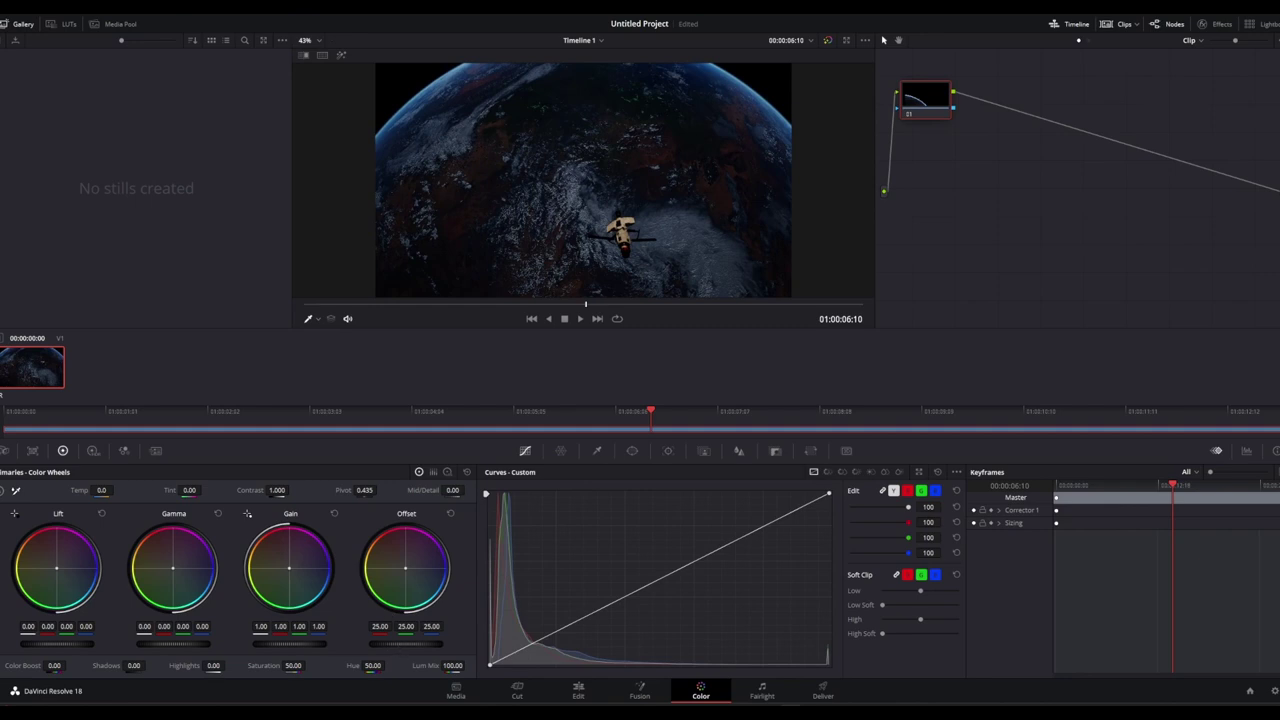
Raise Offset to about 29.8/29.4/30.6, lower Contrast to 0.932, Gamma 0.03, Gain 1.23
drag(405, 643, 425, 643)
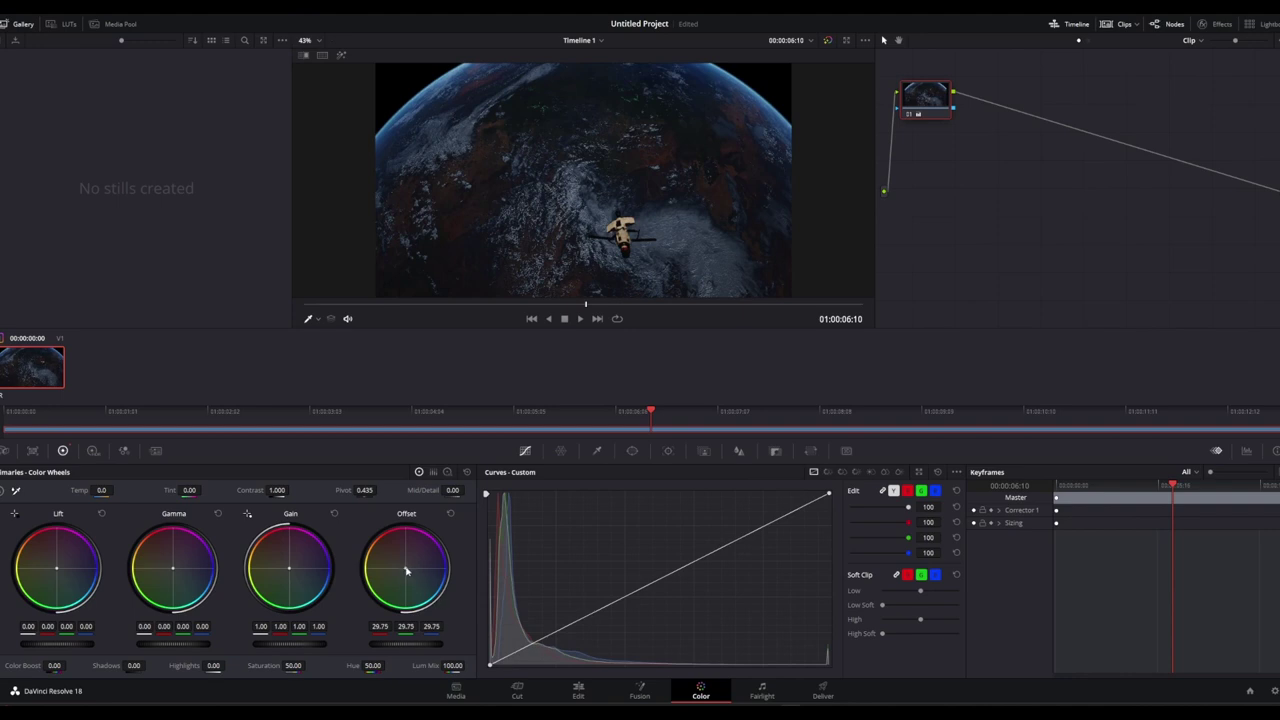
drag(406, 568, 408, 569)
drag(277, 490, 262, 490)
drag(173, 643, 180, 643)
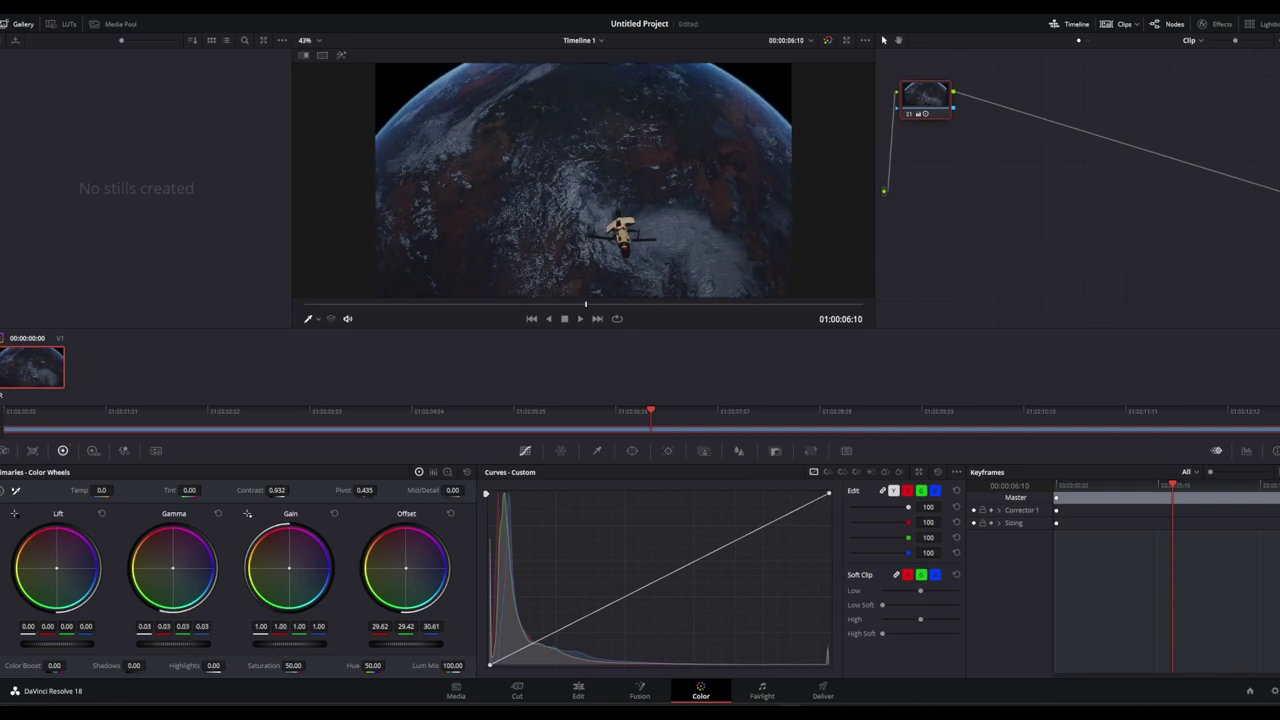
drag(290, 643, 305, 643)
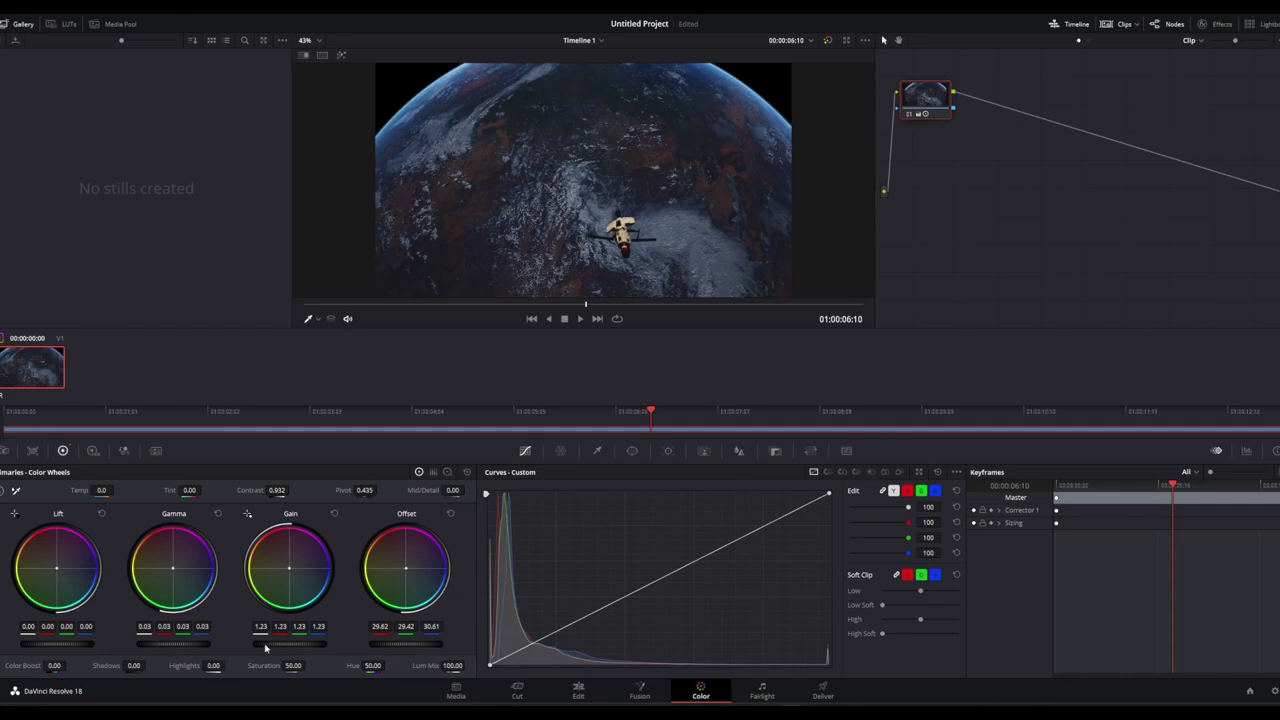
Add and lift a custom curve point for brighter highlights, scrub the graded clip, return to Edit
click(595, 617)
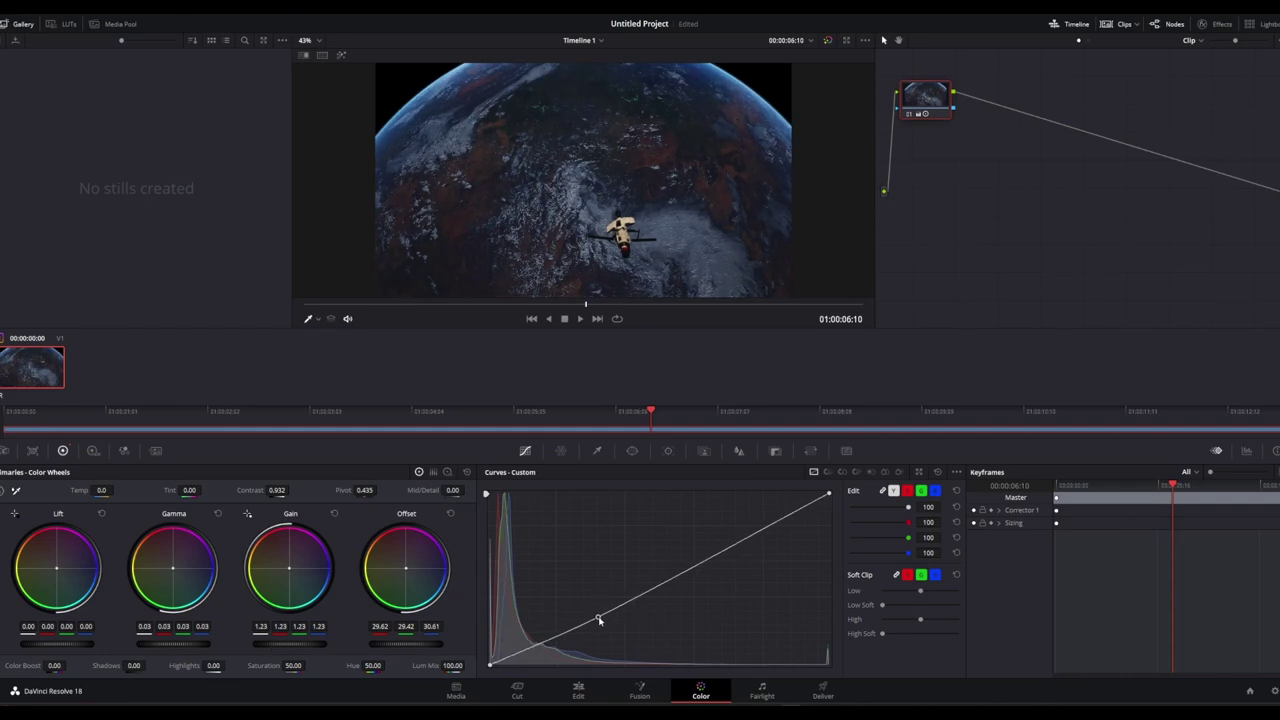
drag(703, 563, 706, 538)
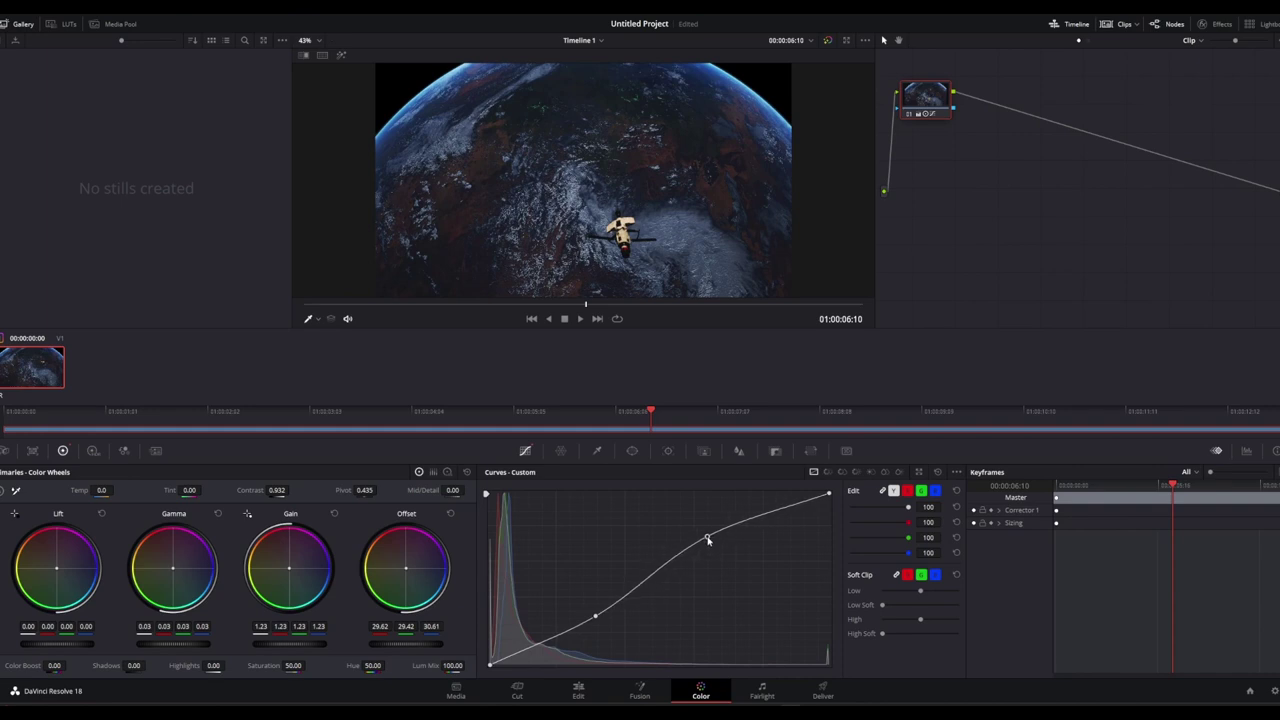
drag(650, 410, 264, 411)
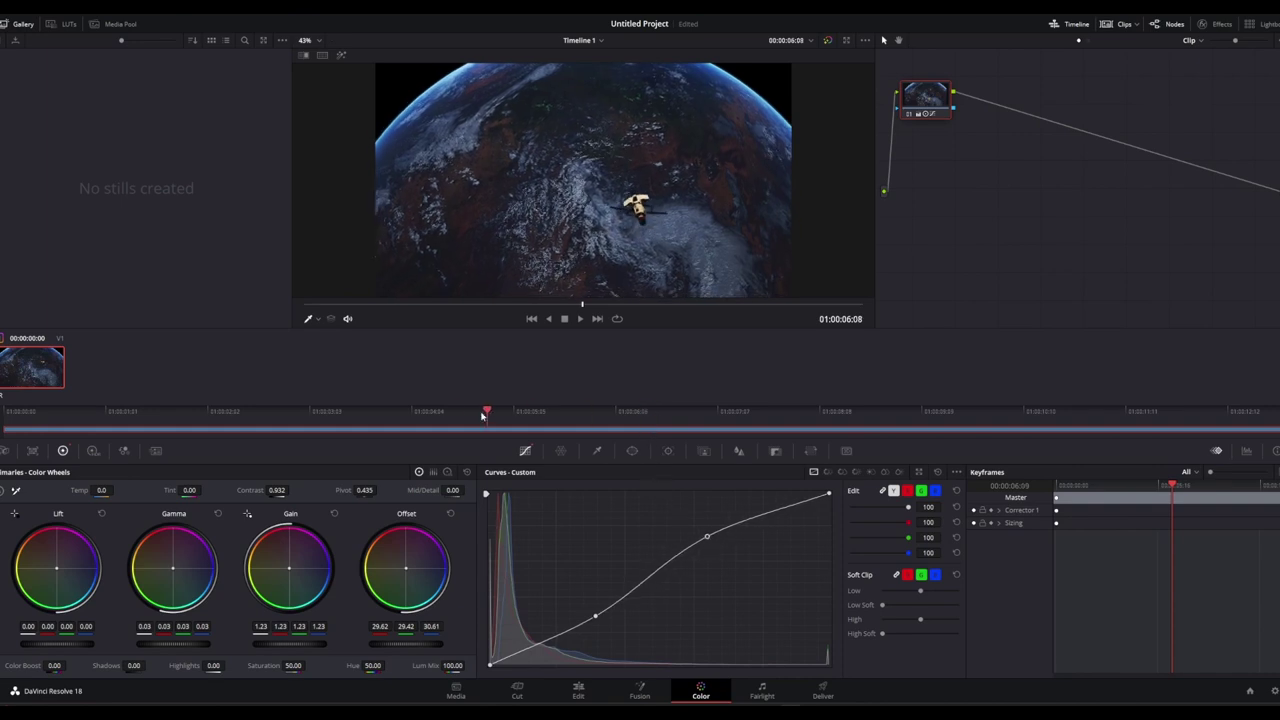
mouse_move(346, 420)
mouse_down()
mouse_move(1238, 424)
mouse_move(873, 422)
mouse_move(1171, 433)
mouse_move(1151, 434)
mouse_up()
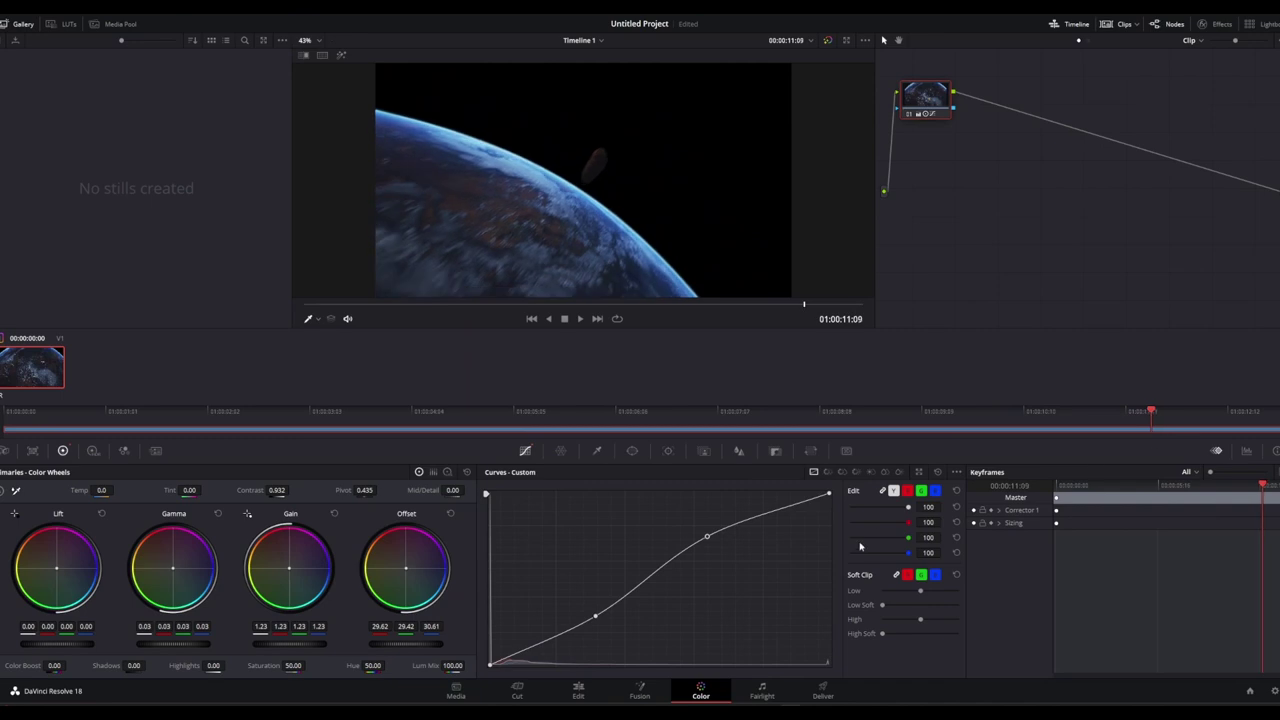
click(588, 692)
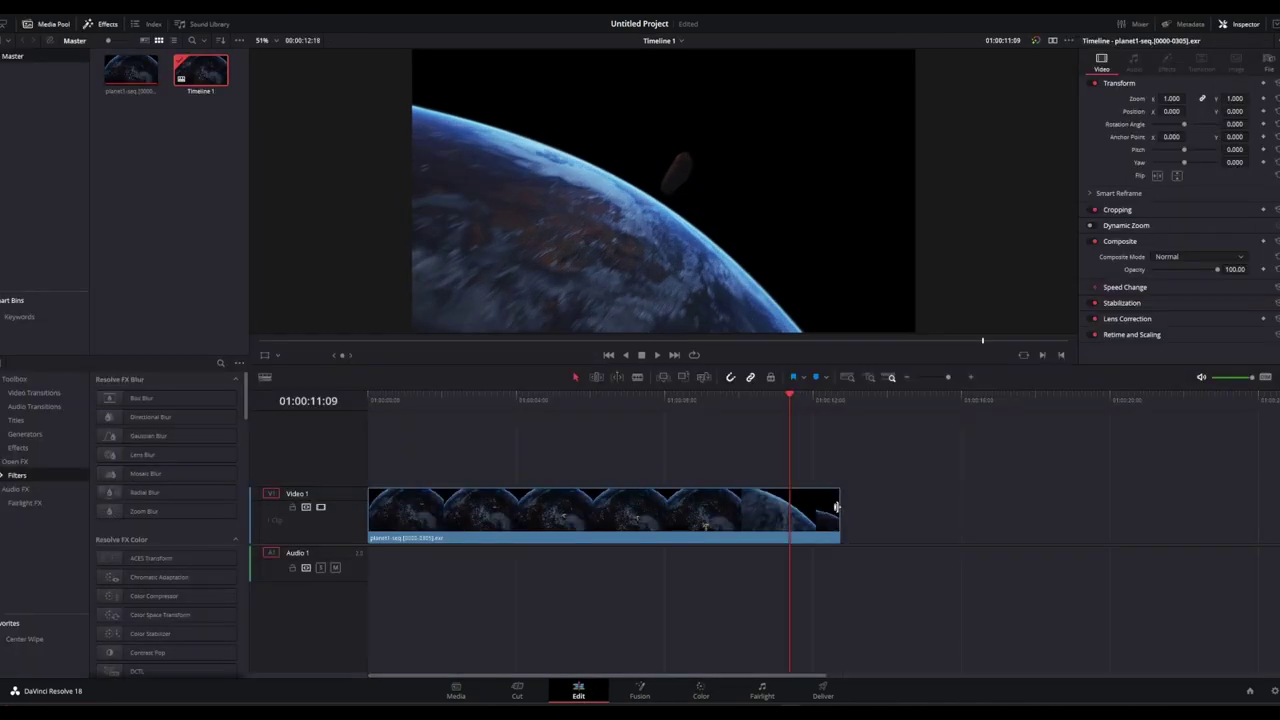
Trim the planet clip's end back to the playhead and move to an earlier satellite frame
drag(835, 507, 790, 511)
click(787, 473)
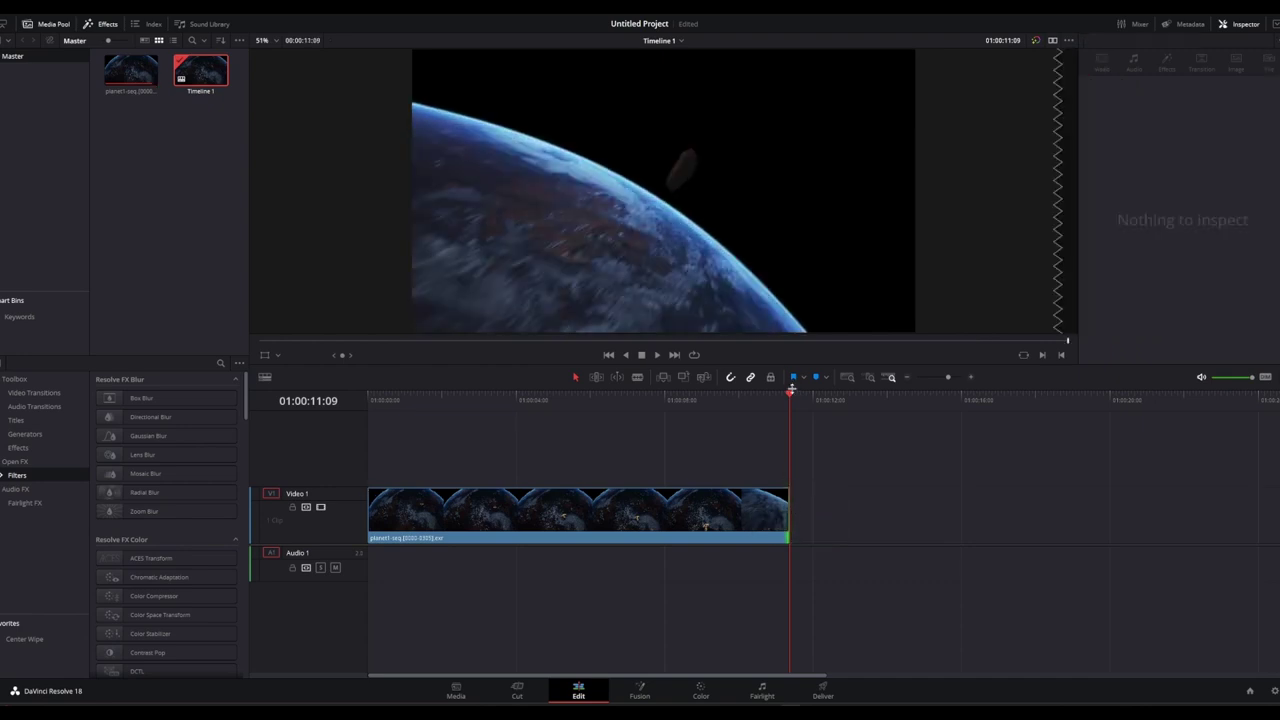
mouse_move(790, 390)
mouse_down()
mouse_move(602, 398)
mouse_move(781, 400)
mouse_up()
Extend the clip back to full length, then play it and scrub the frames near its end
click(780, 505)
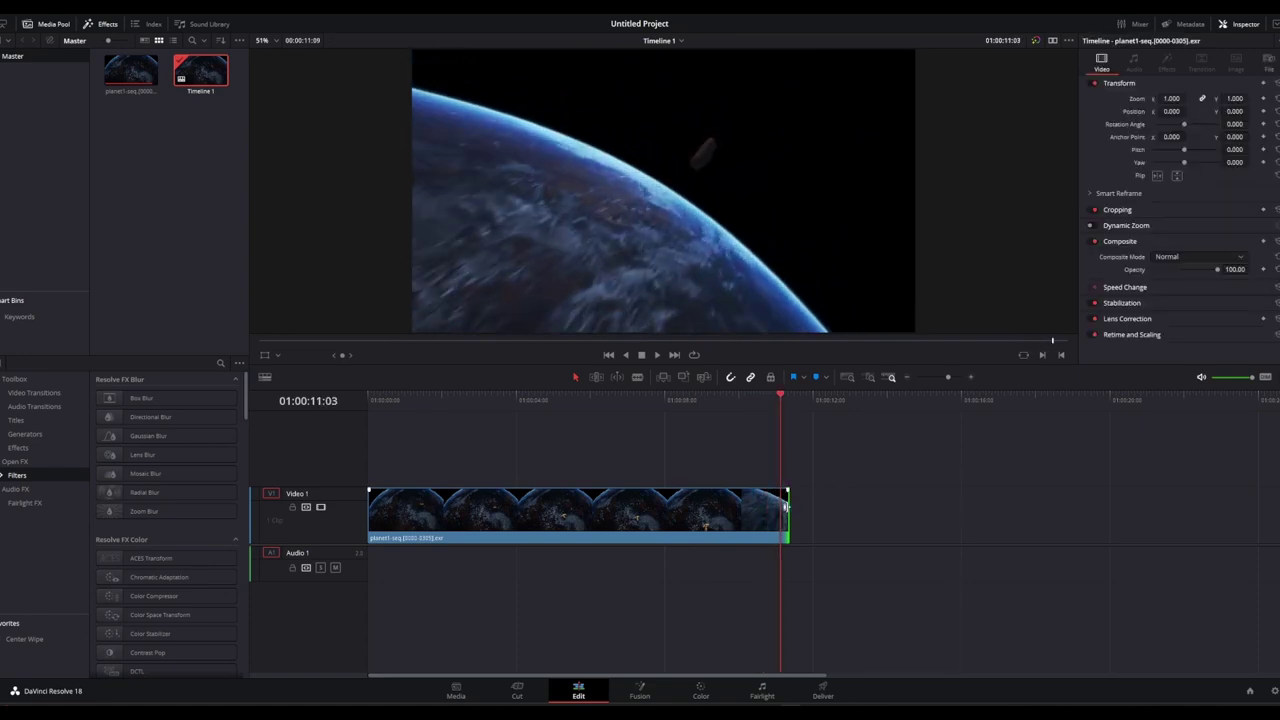
drag(786, 507, 834, 507)
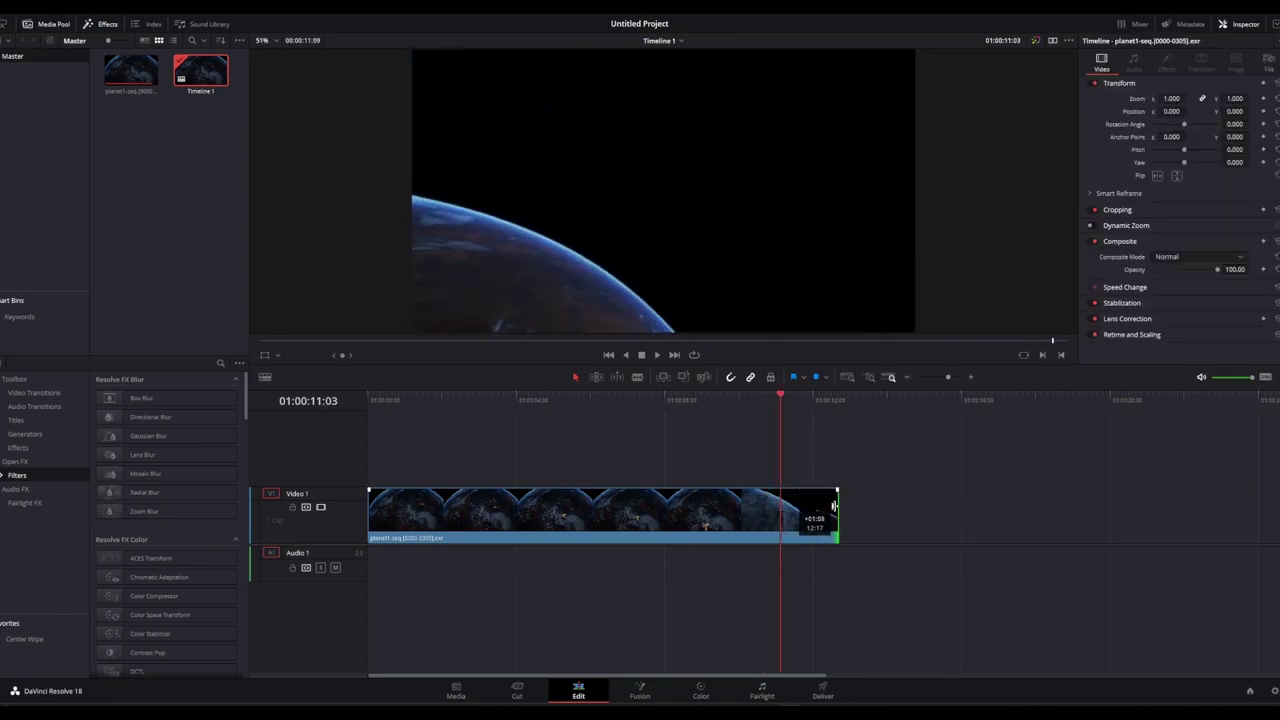
drag(780, 398, 613, 392)
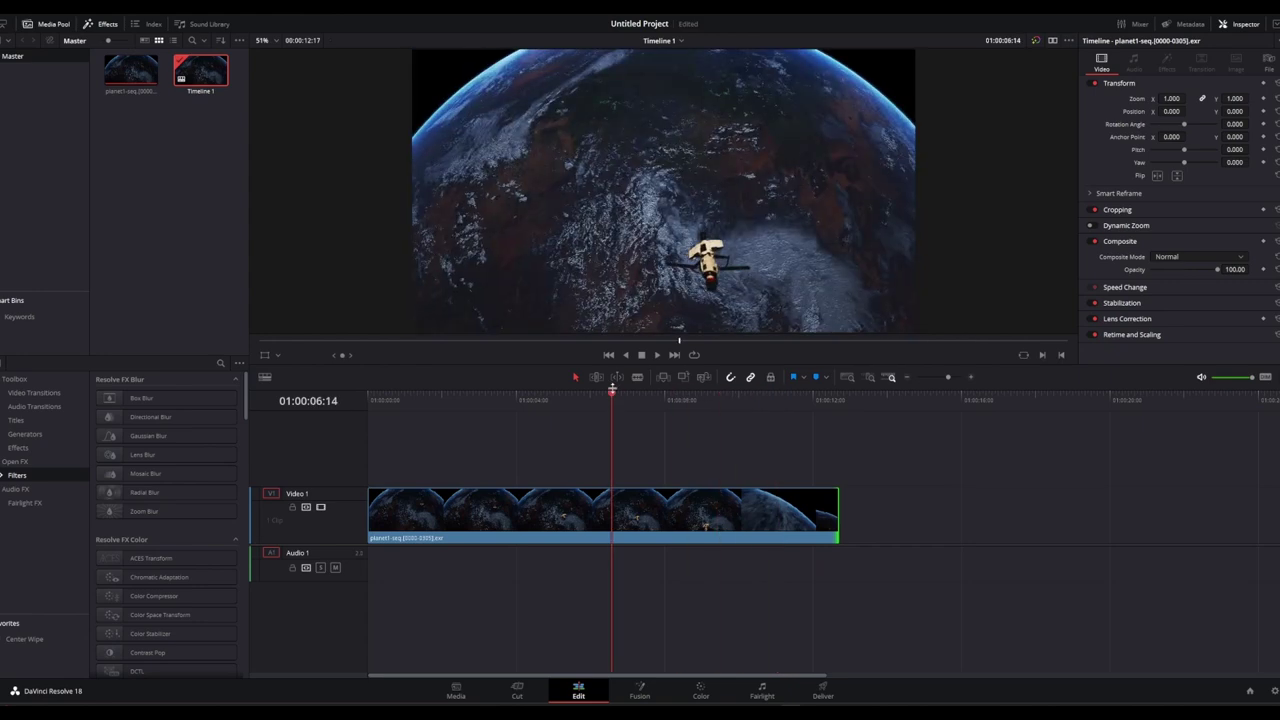
key(space)
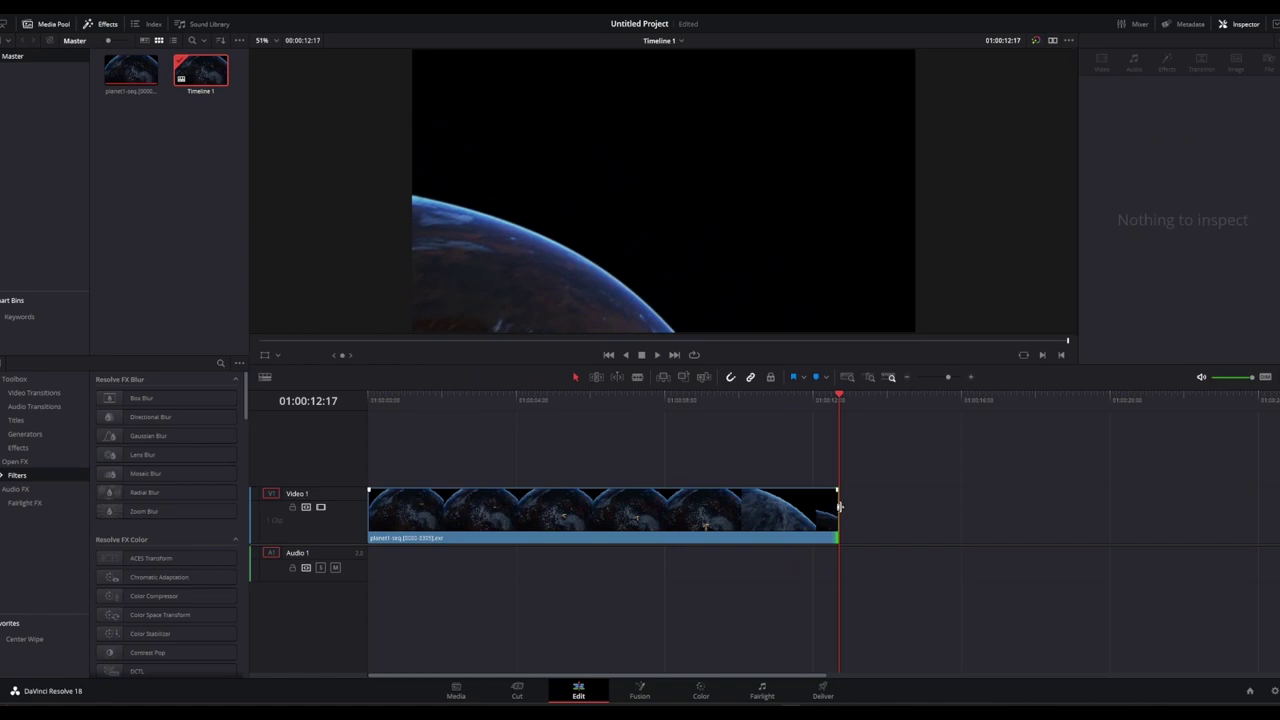
drag(839, 397, 377, 435)
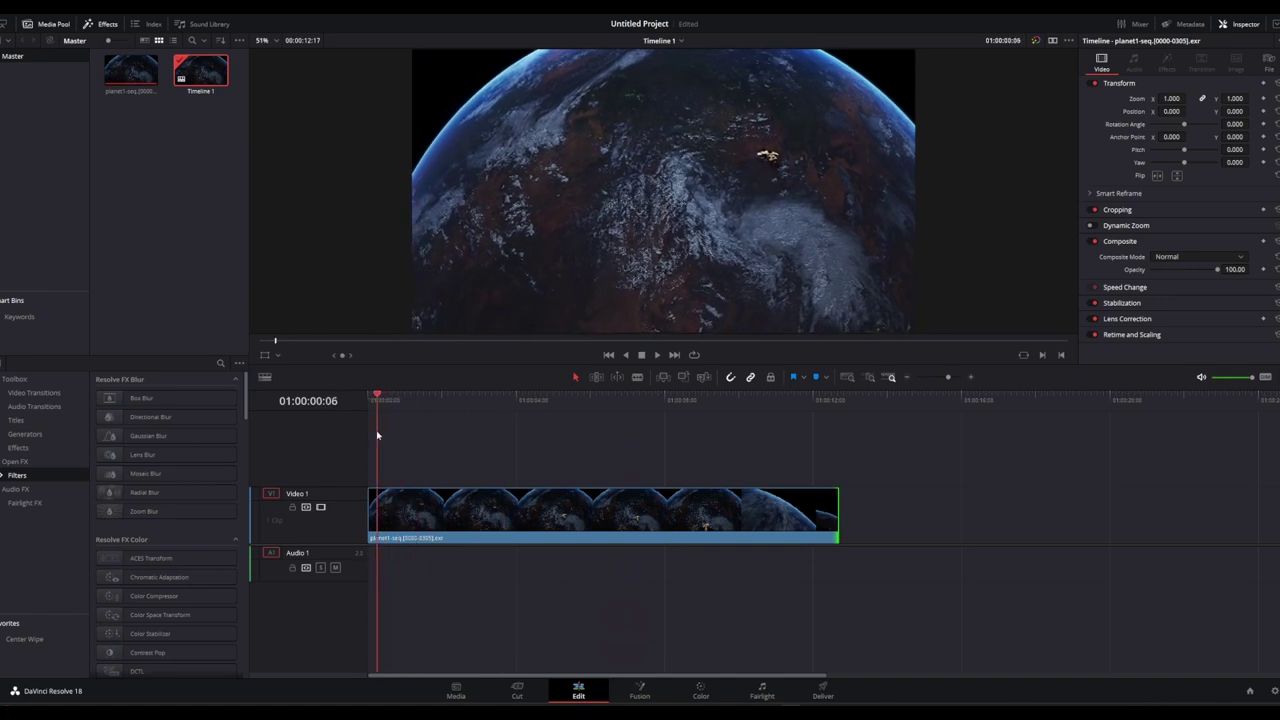
Start and stop playback, then return to the Color page at 01:00:06:09
key(space)
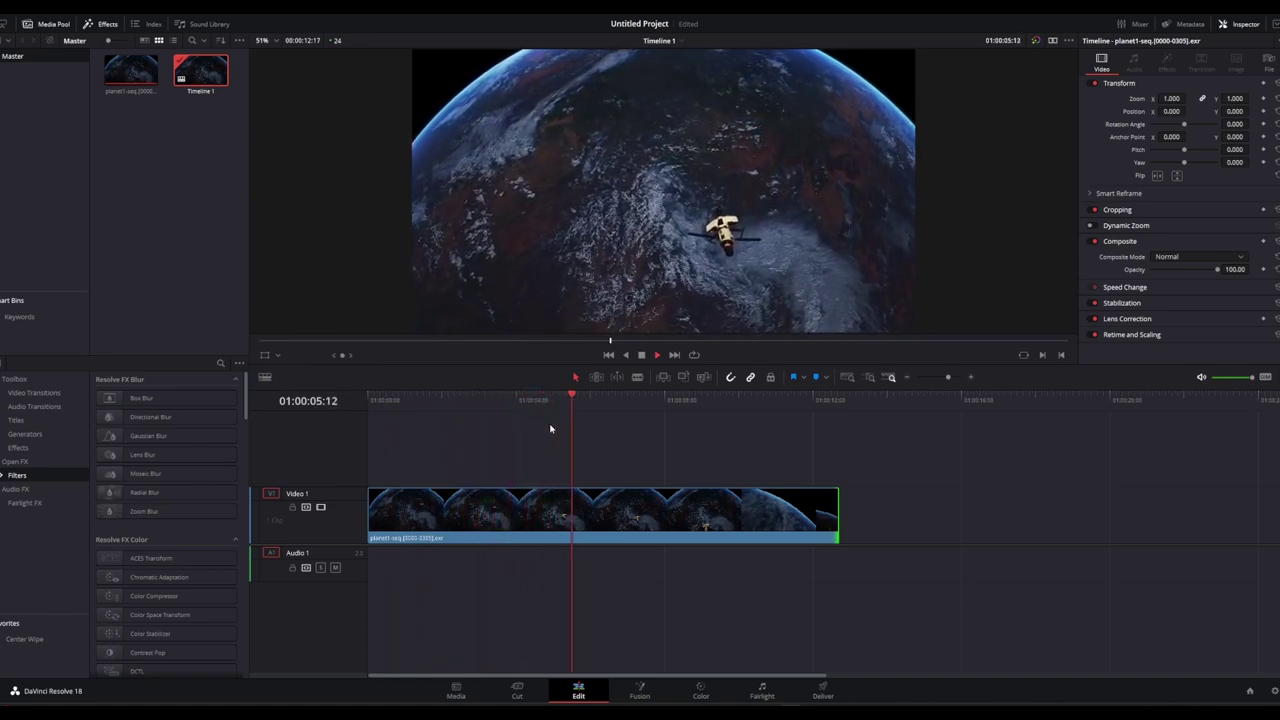
key(space)
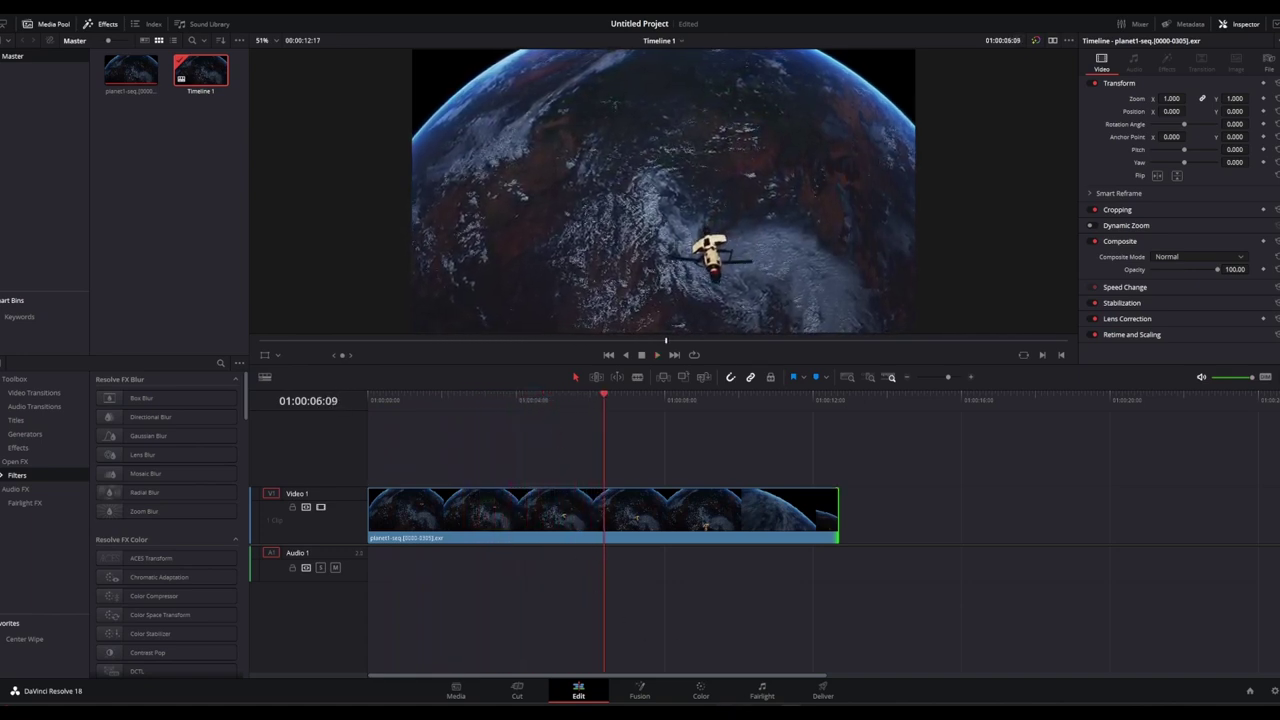
click(701, 689)
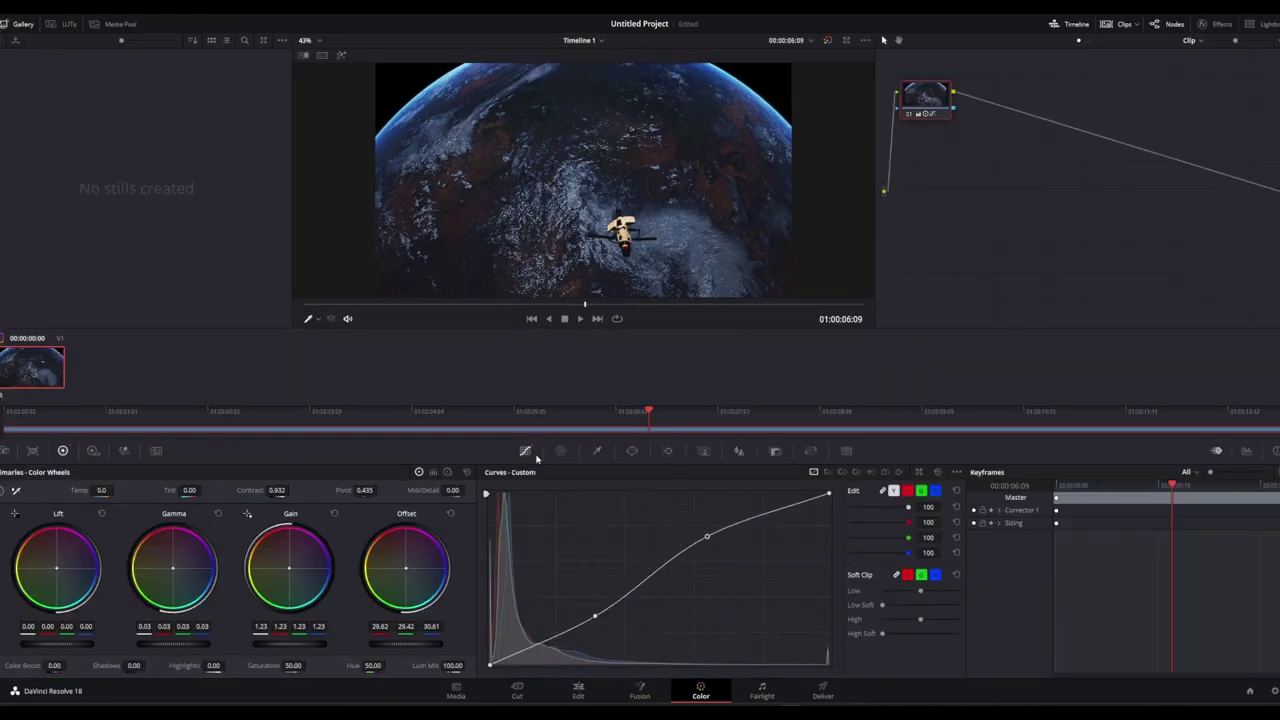
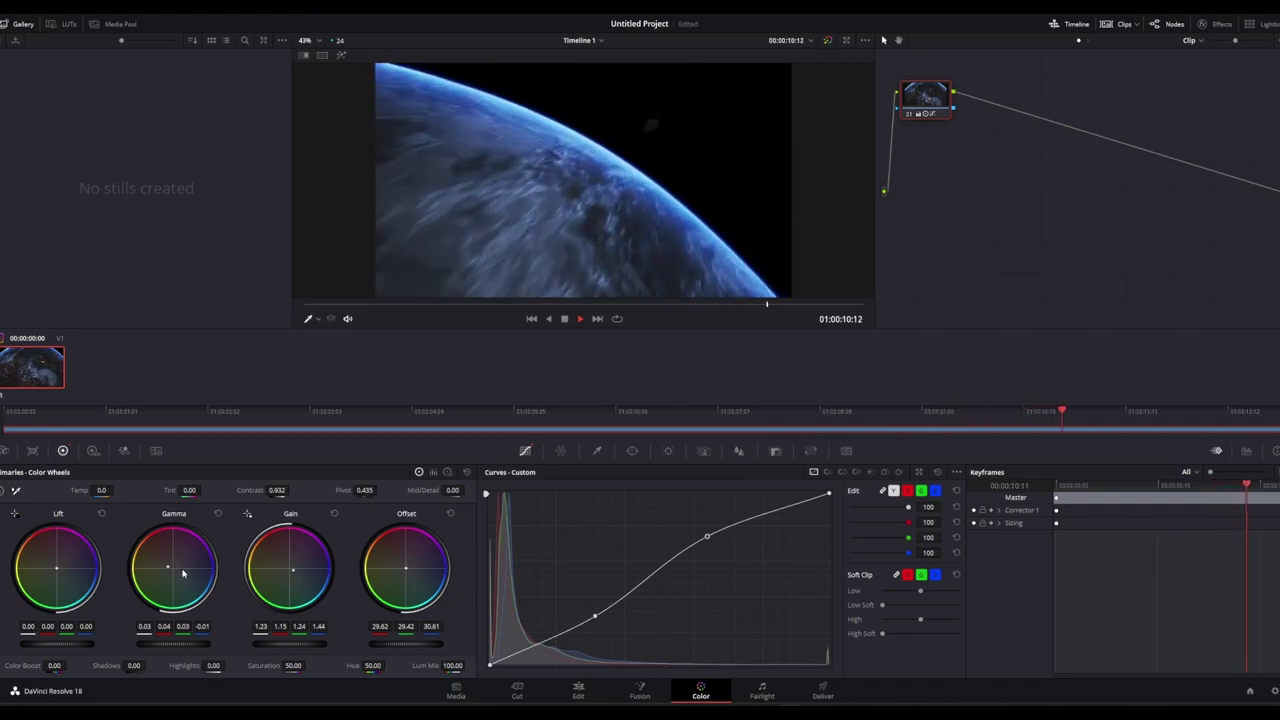
Stop playback of the graded Earth-orbit clip at 01:00:11:13
key(space)
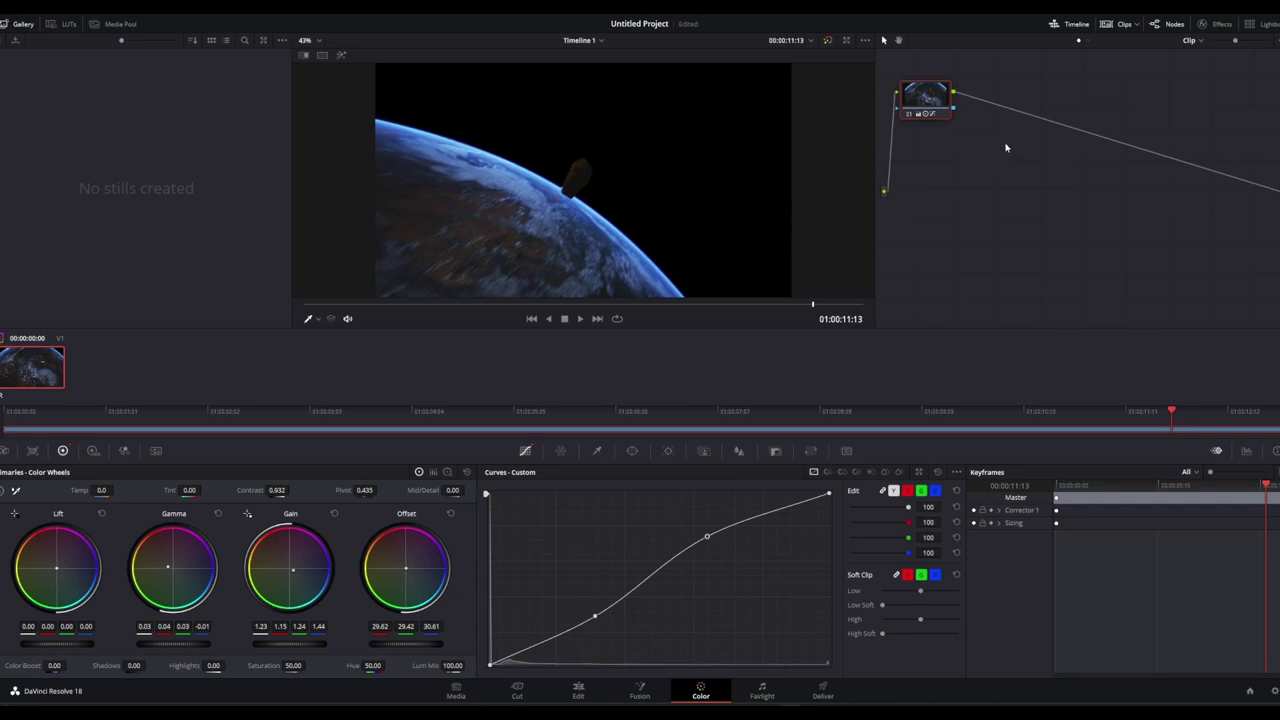
Show the Resolve FX effects library and scroll down to the Film Emulation category
click(1217, 25)
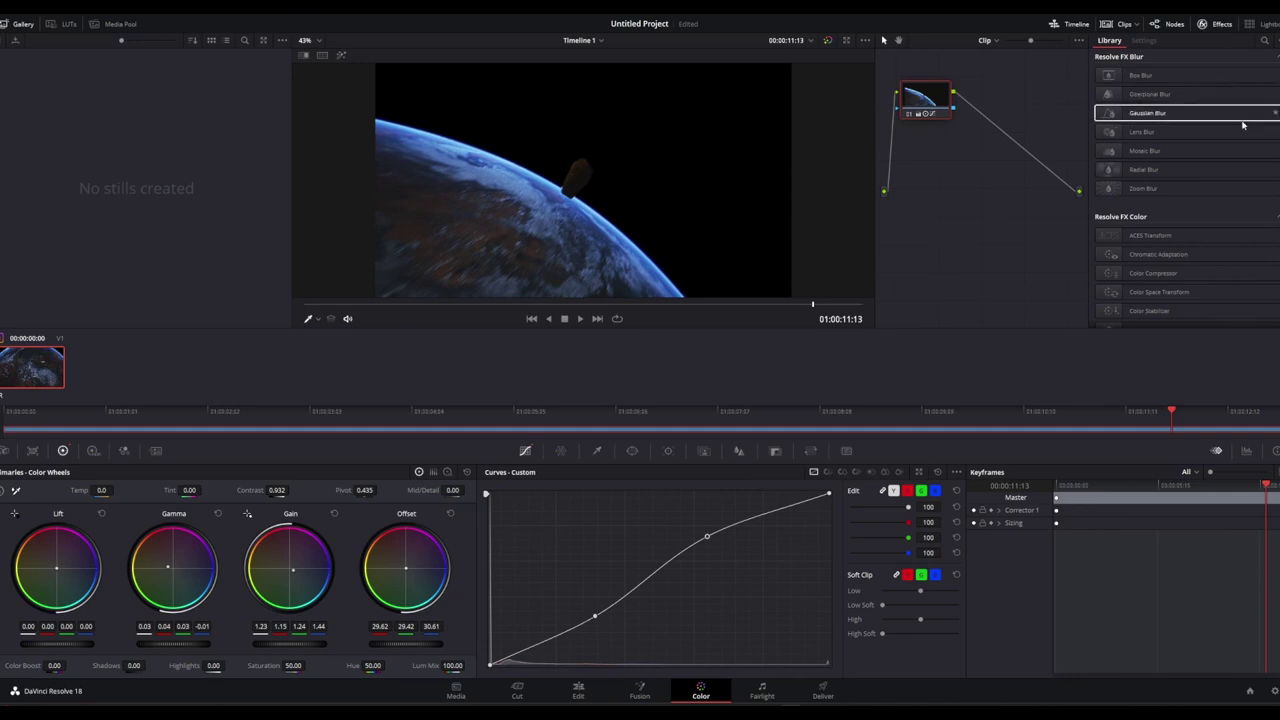
scroll(1246, 124, down, 2)
scroll(1246, 124, down, 2)
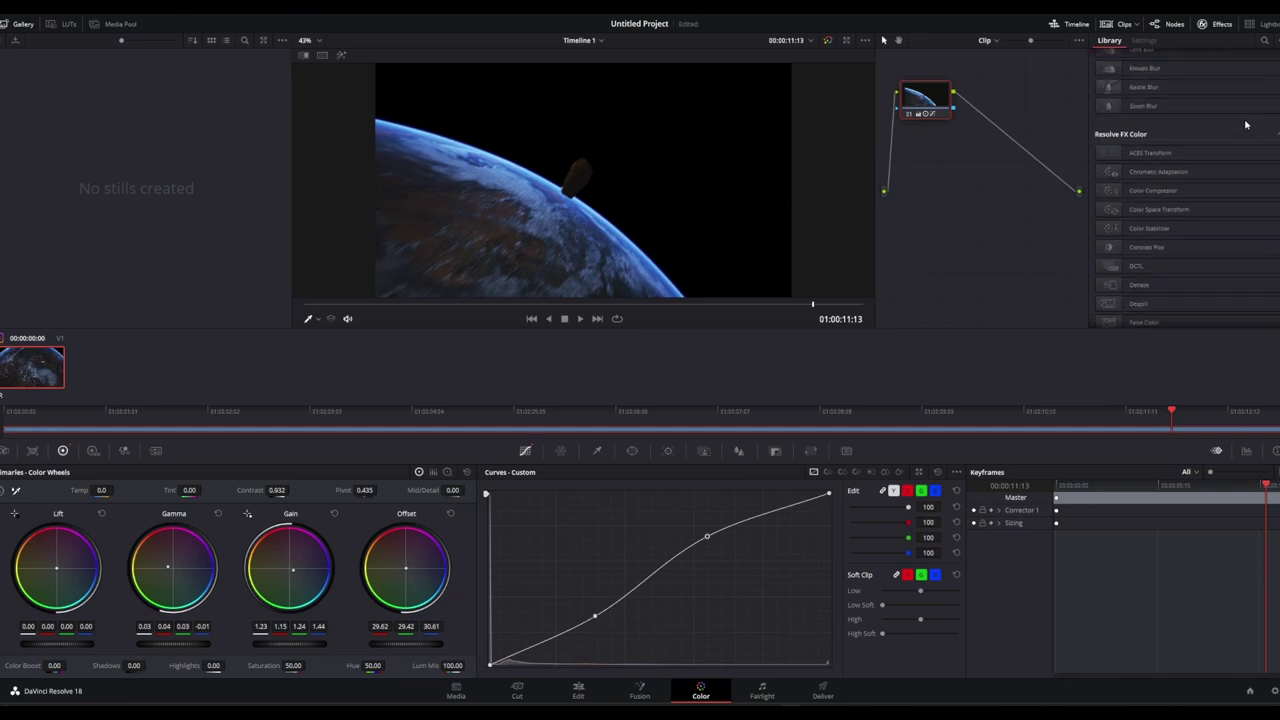
scroll(1246, 124, down, 2)
scroll(1246, 124, down, 4)
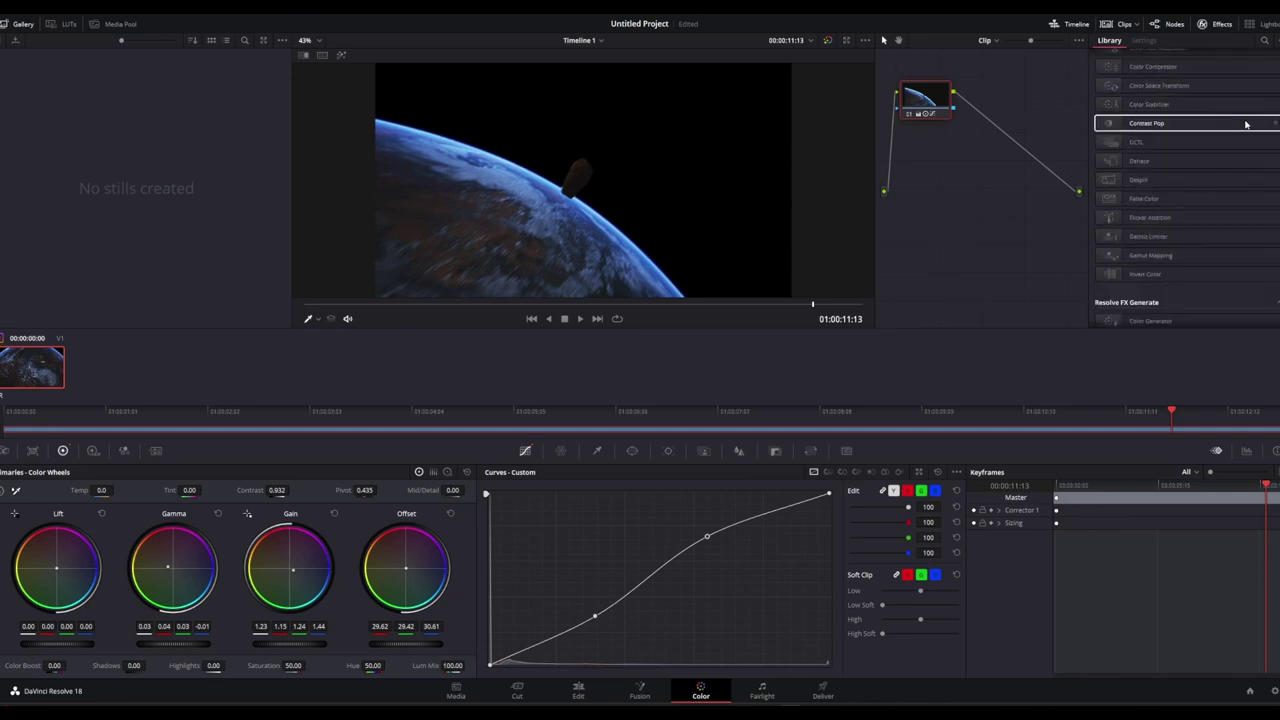
scroll(1246, 124, down, 2)
scroll(1246, 124, down, 2)
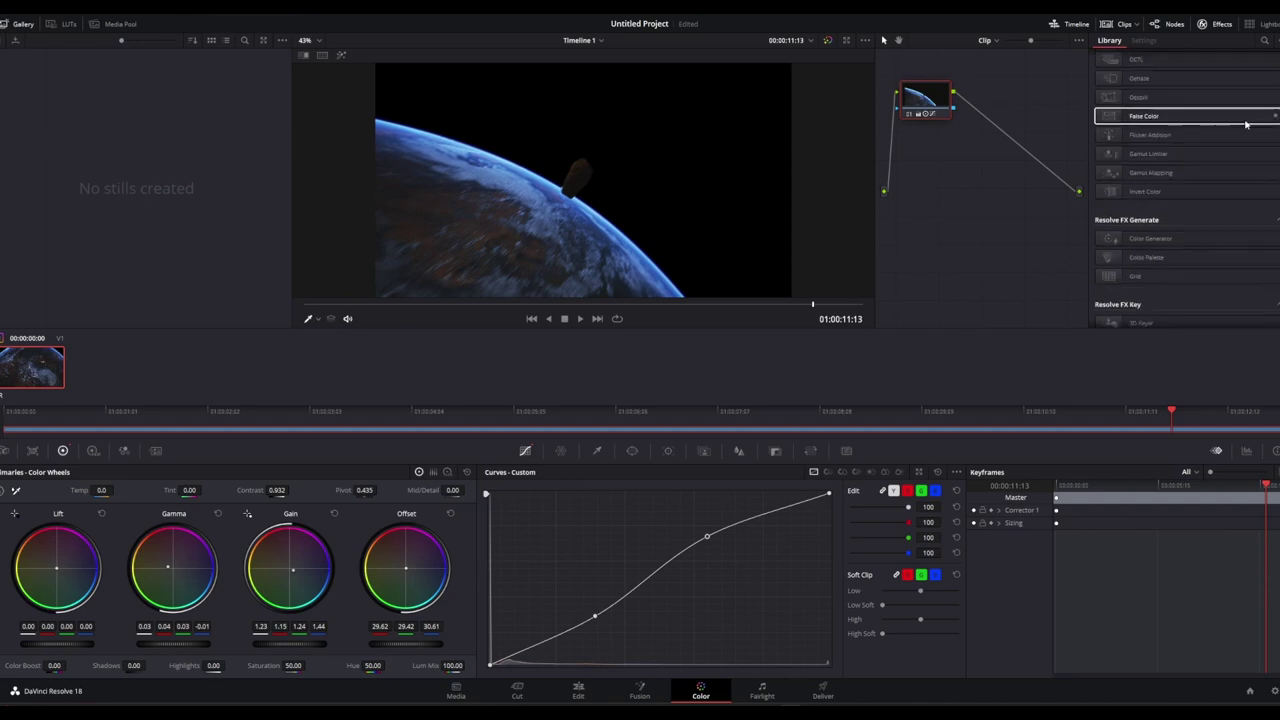
scroll(1246, 124, down, 4)
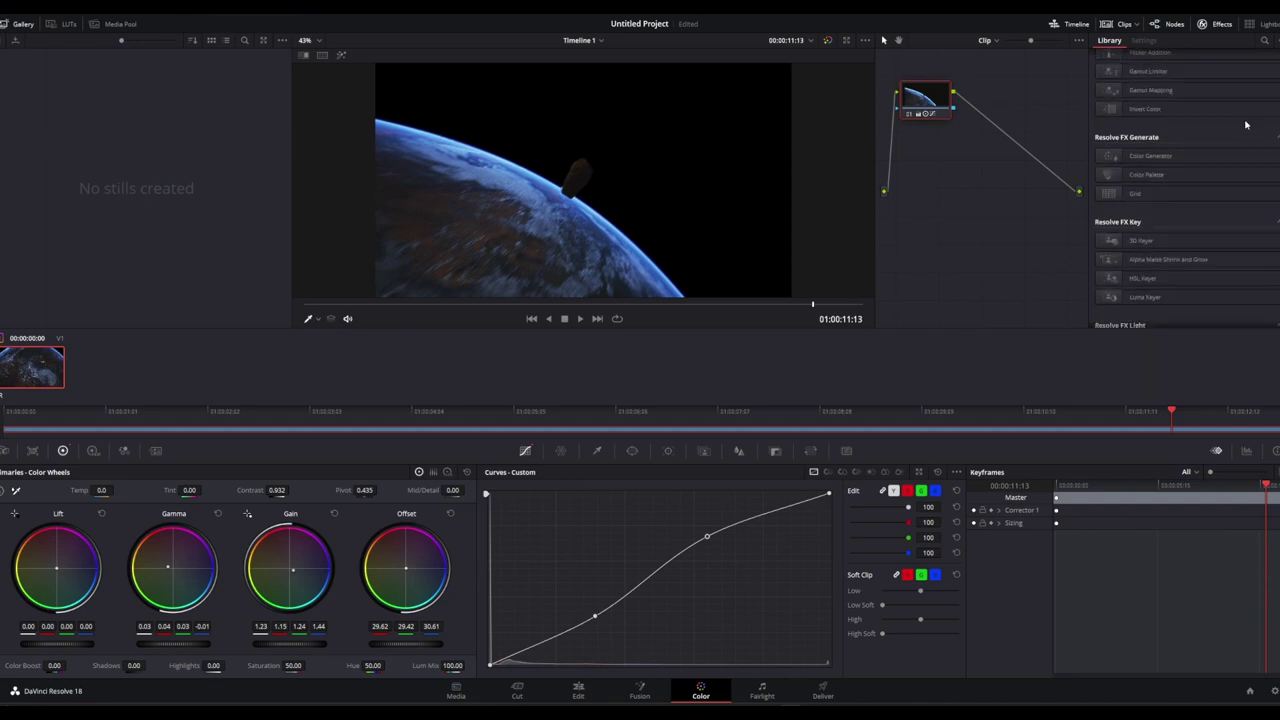
scroll(1246, 124, down, 2)
scroll(1246, 124, down, 4)
scroll(1246, 124, down, 2)
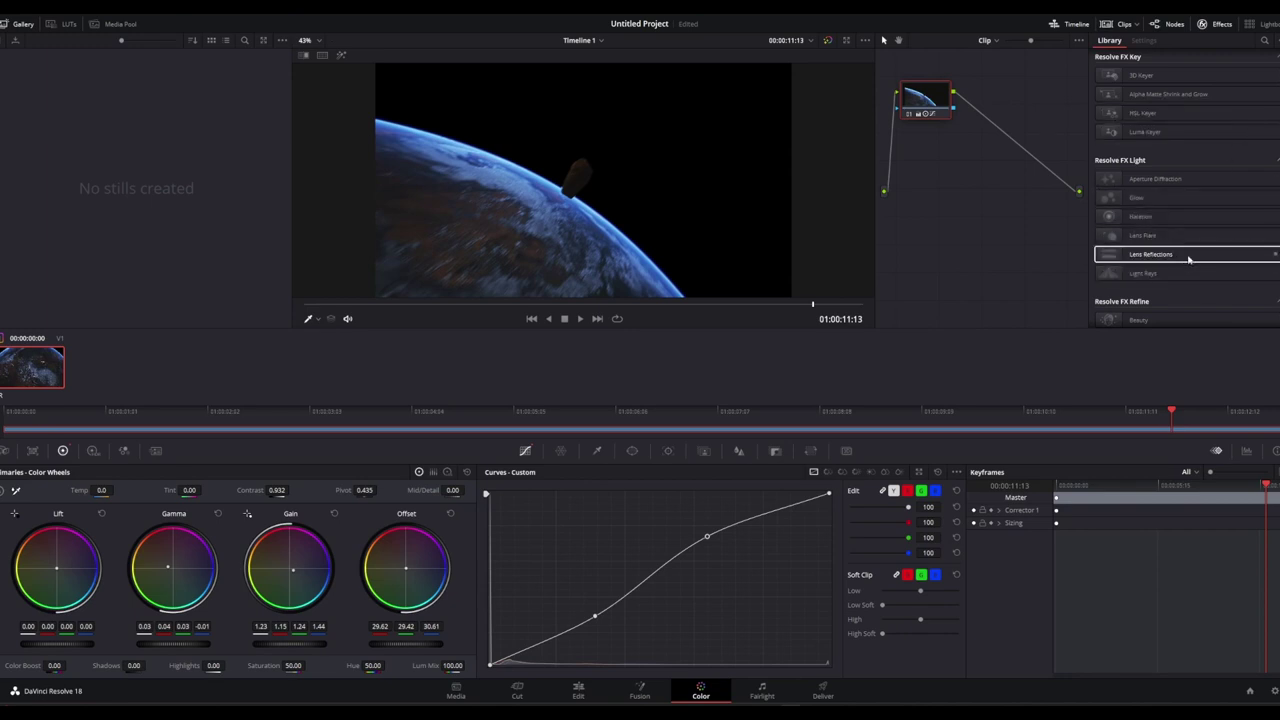
scroll(1243, 199, down, 1)
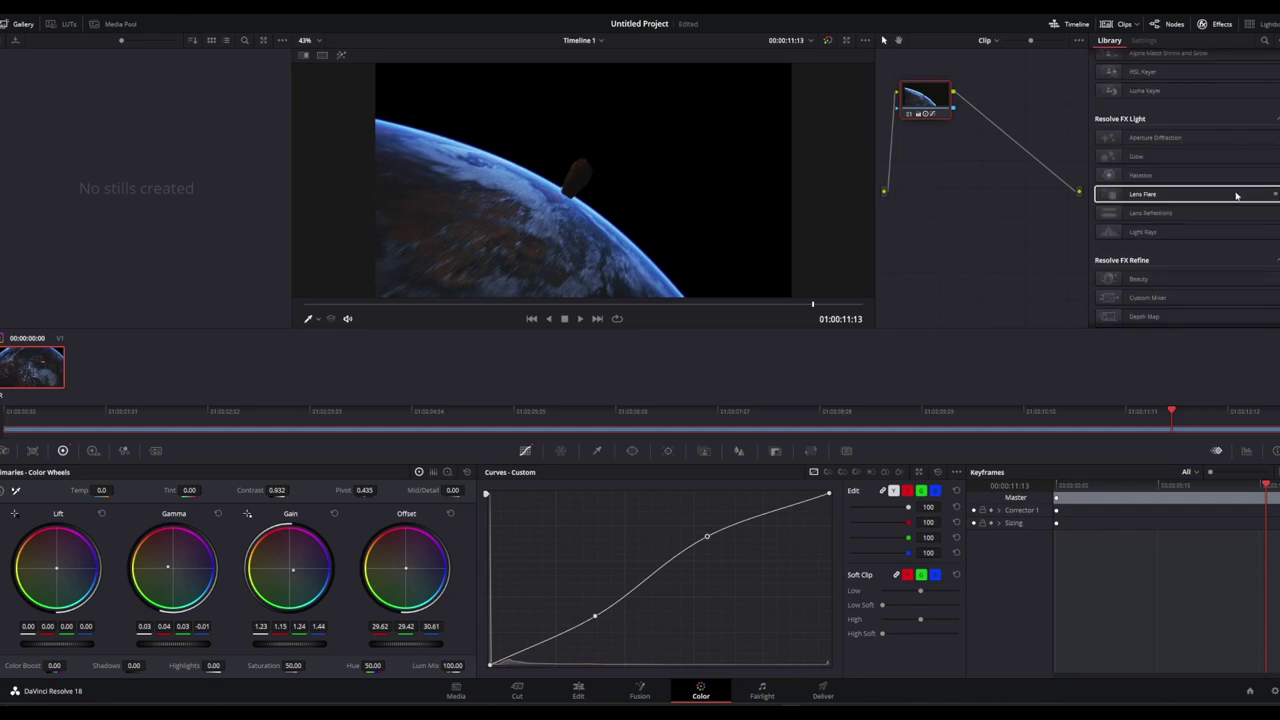
scroll(1239, 194, down, 2)
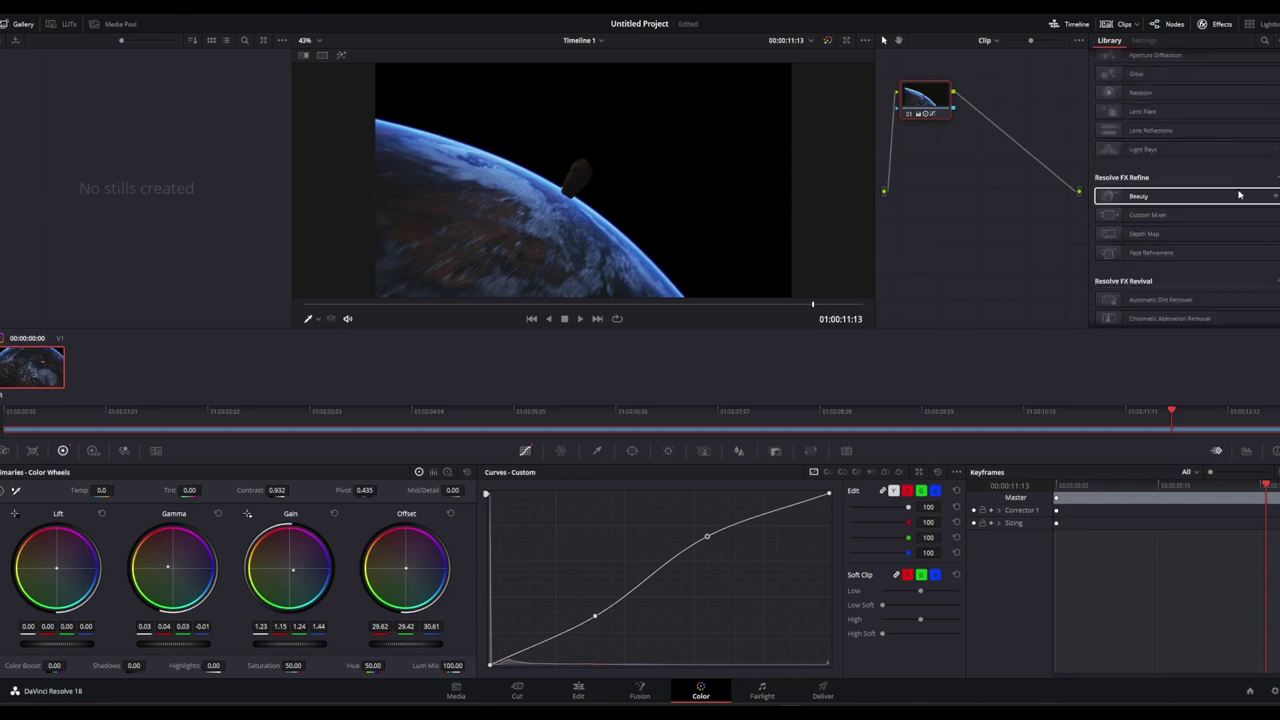
scroll(1239, 194, down, 2)
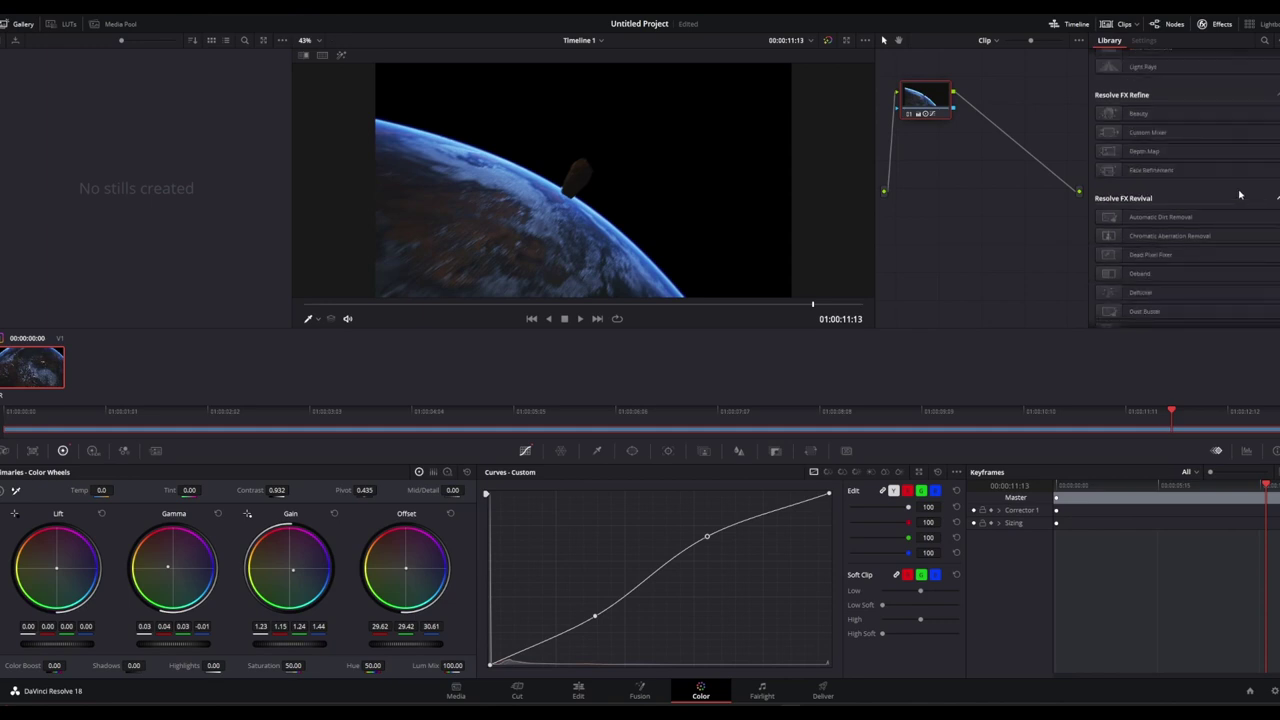
scroll(1239, 194, down, 4)
scroll(1239, 194, down, 4)
scroll(1239, 194, down, 2)
scroll(1239, 194, down, 2)
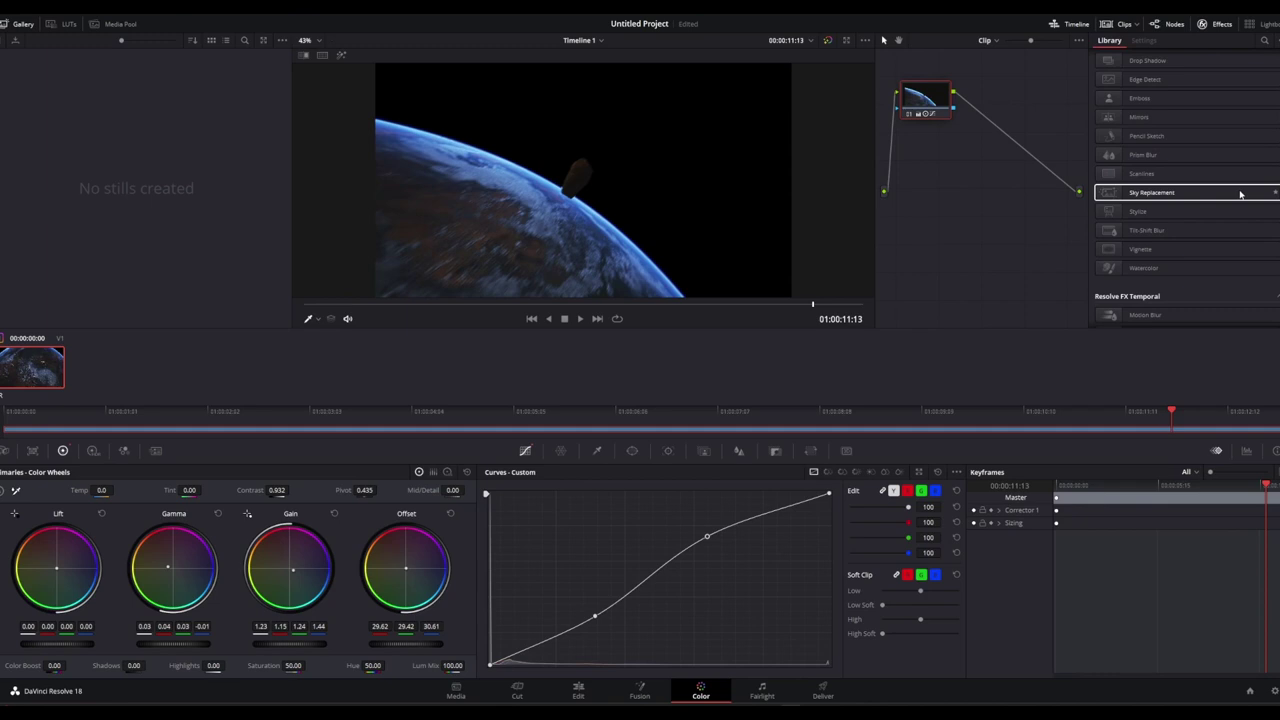
scroll(1239, 194, down, 1)
scroll(1239, 194, down, 3)
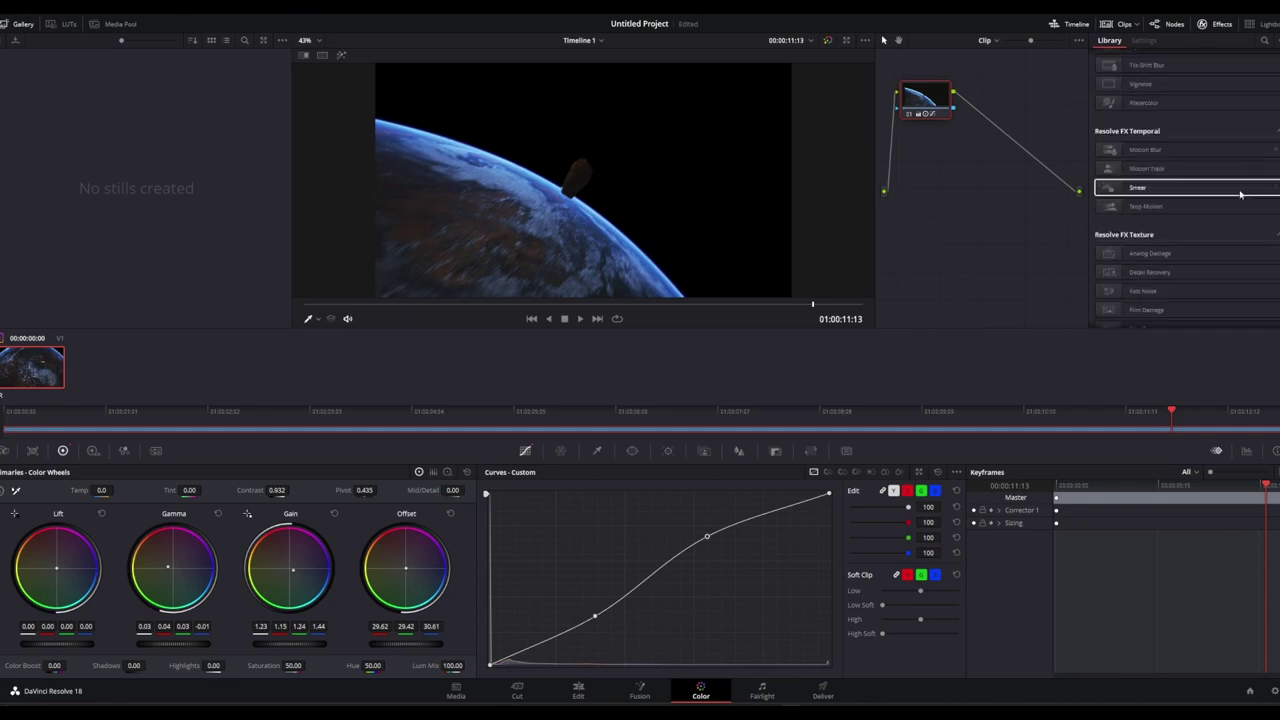
scroll(1239, 194, down, 2)
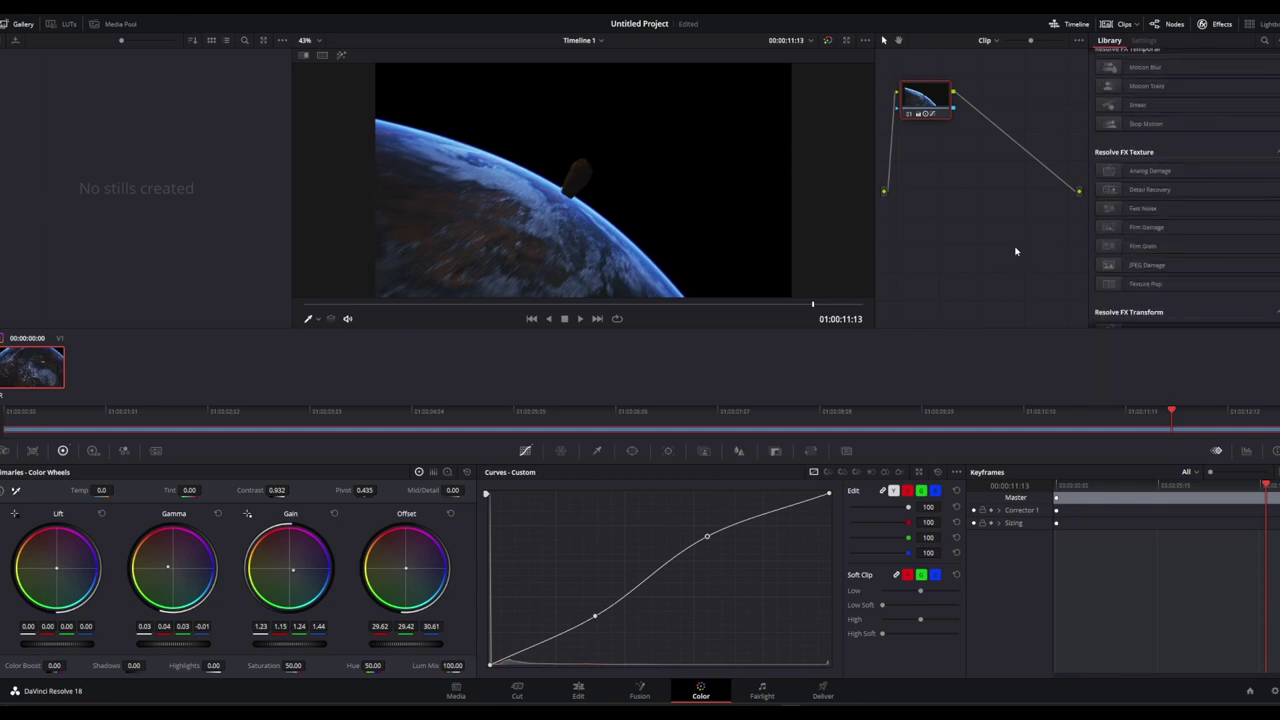
scroll(1142, 256, down, 4)
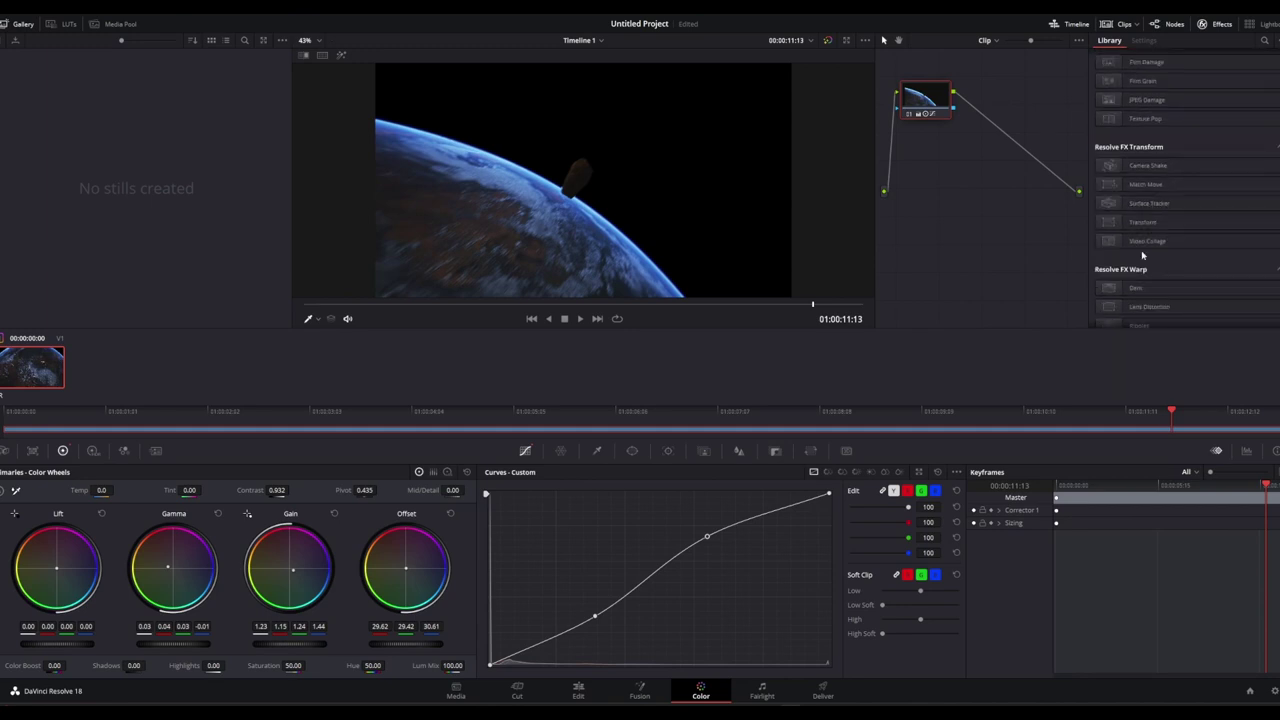
scroll(1210, 256, down, 2)
scroll(1210, 256, down, 1)
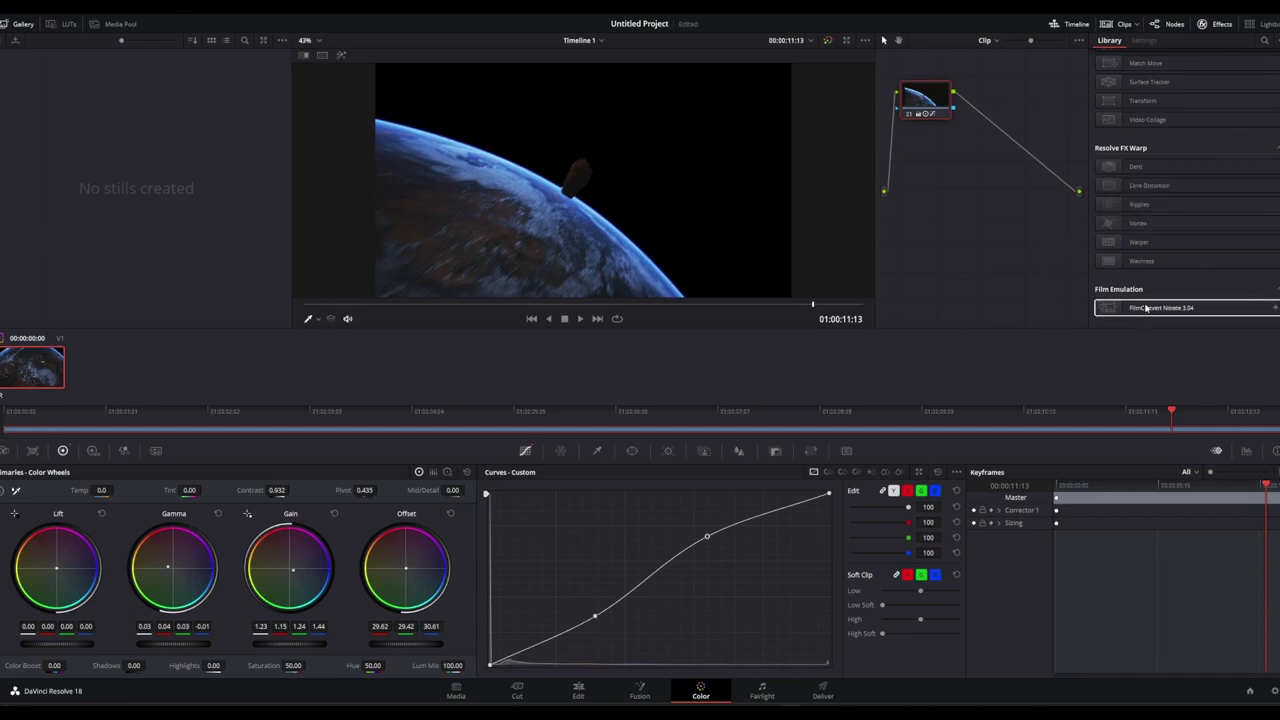
Add FilmConvert Nitrate as a new node, collapse its overlay and apply the default camera profile
drag(1150, 307, 1015, 150)
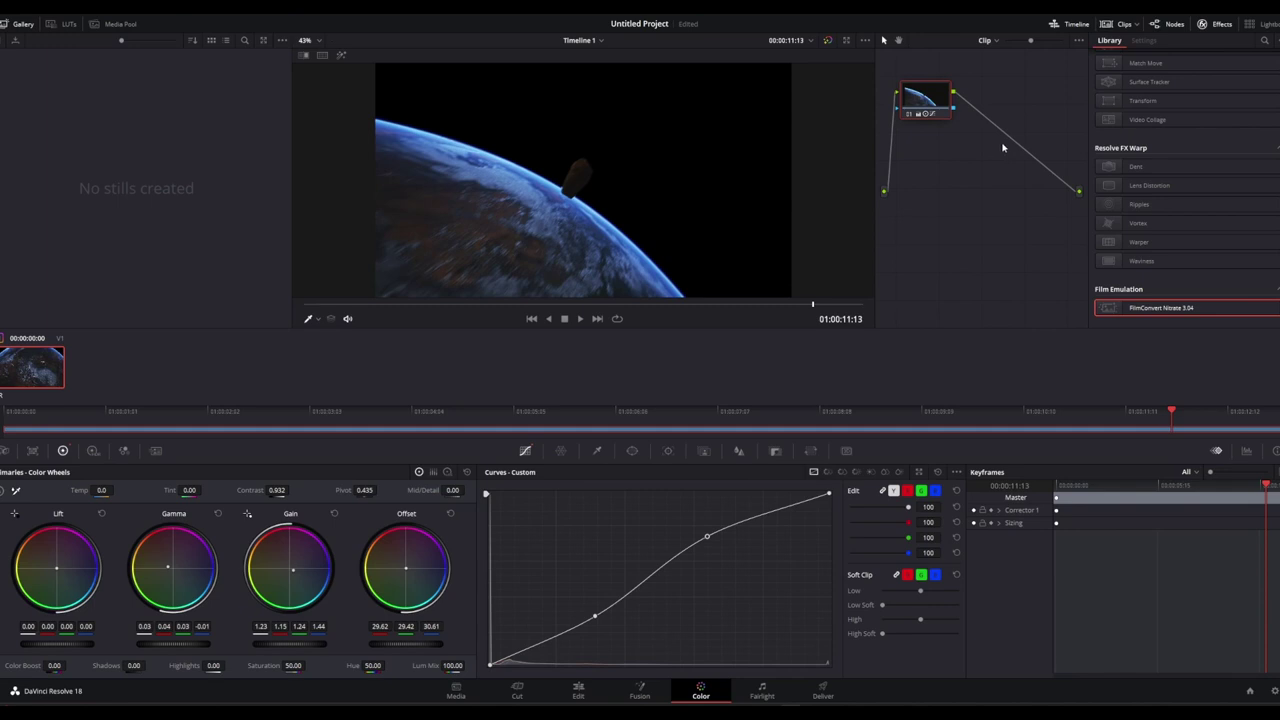
drag(1003, 147, 1003, 136)
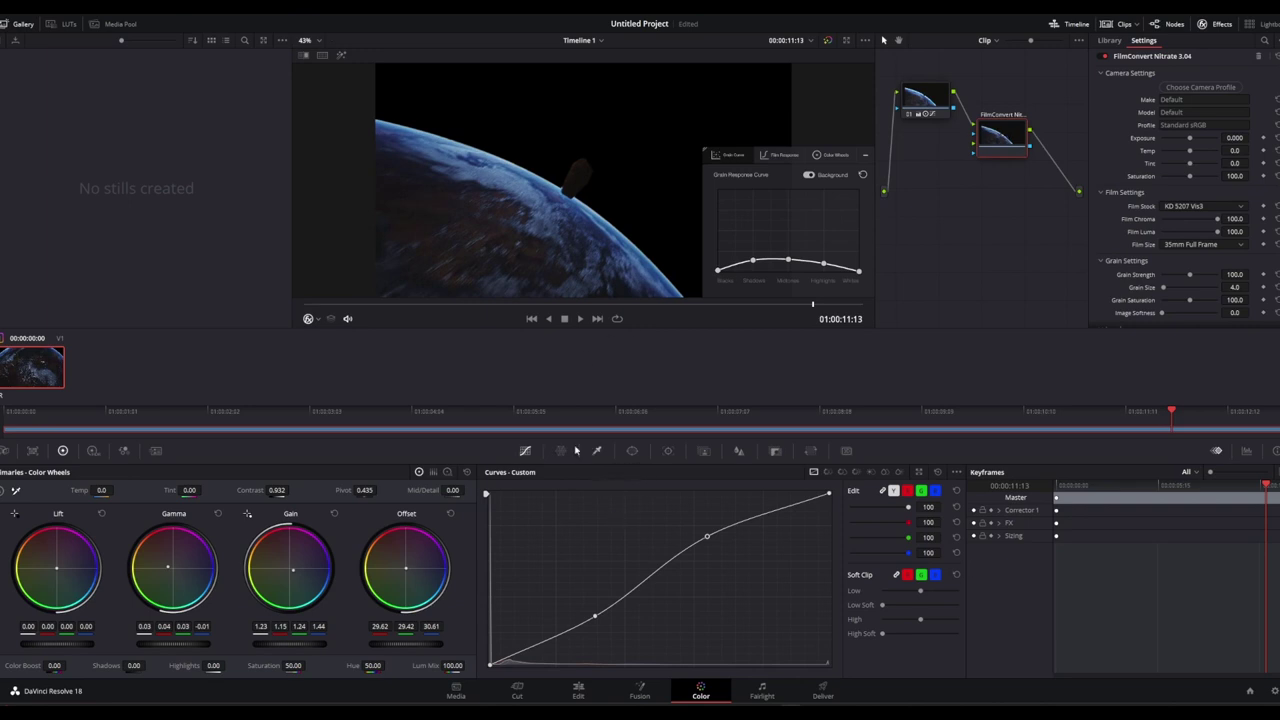
drag(548, 417, 672, 410)
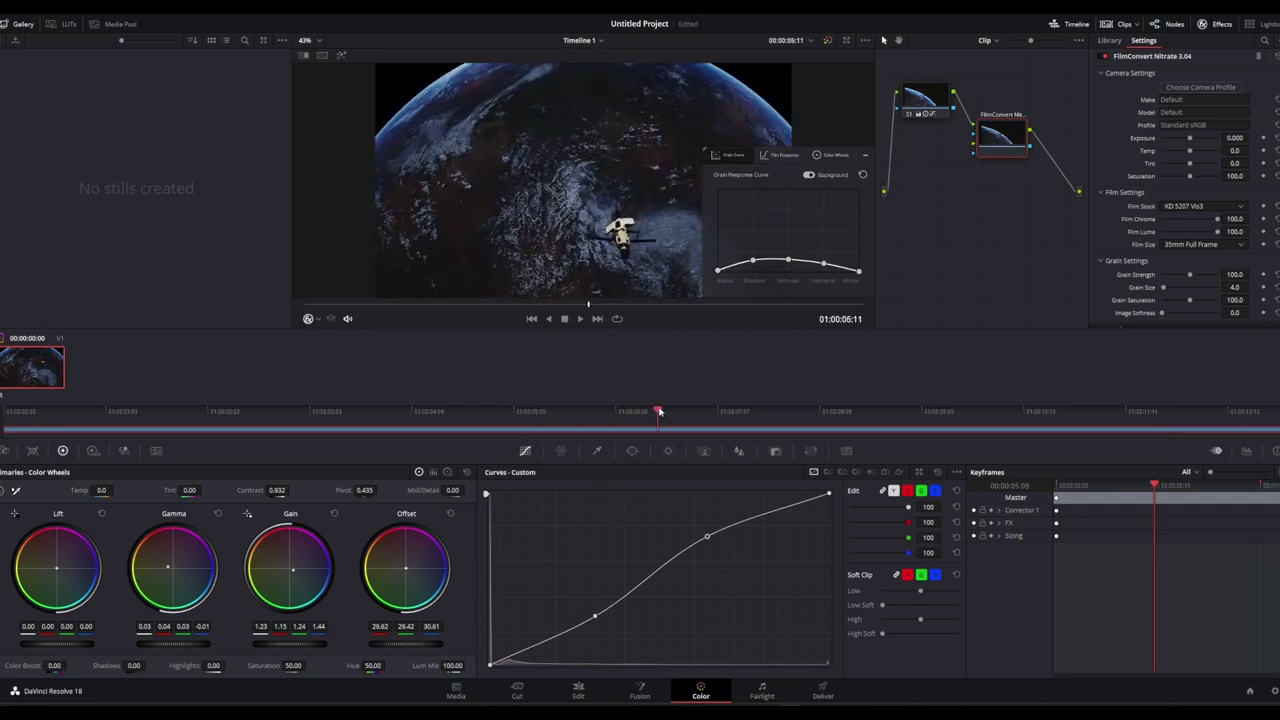
click(784, 156)
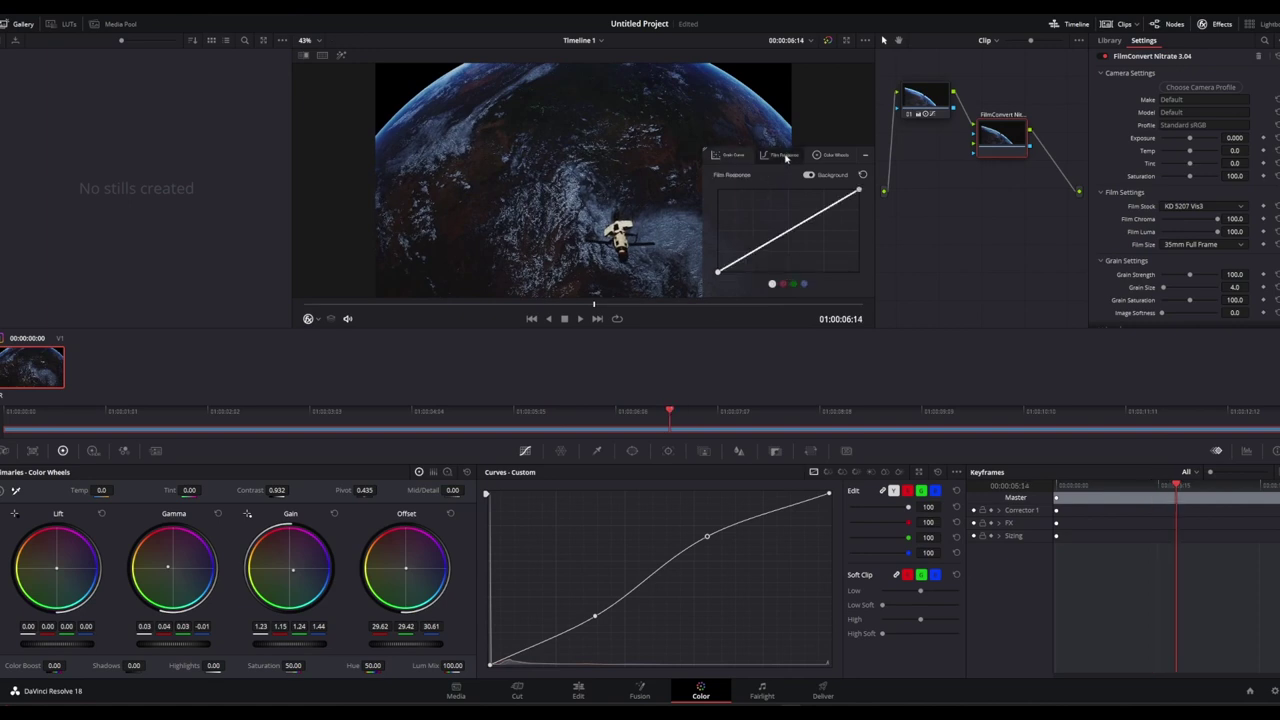
click(864, 155)
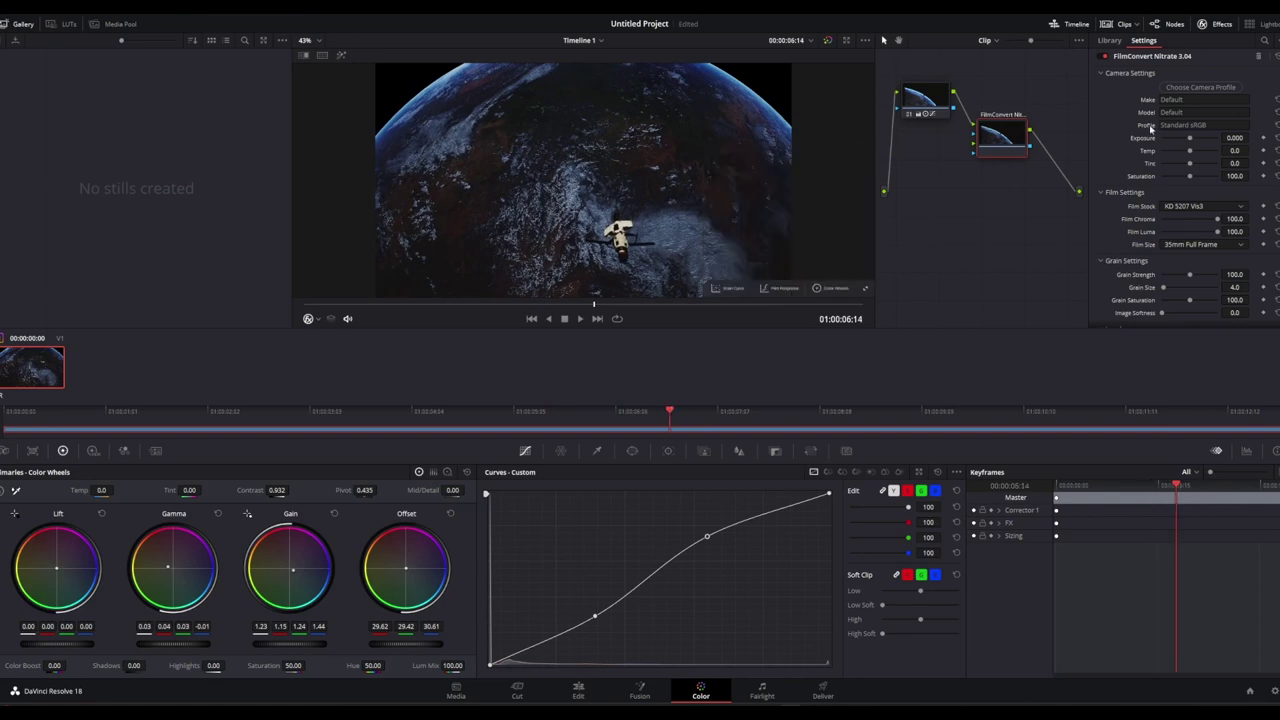
click(1198, 88)
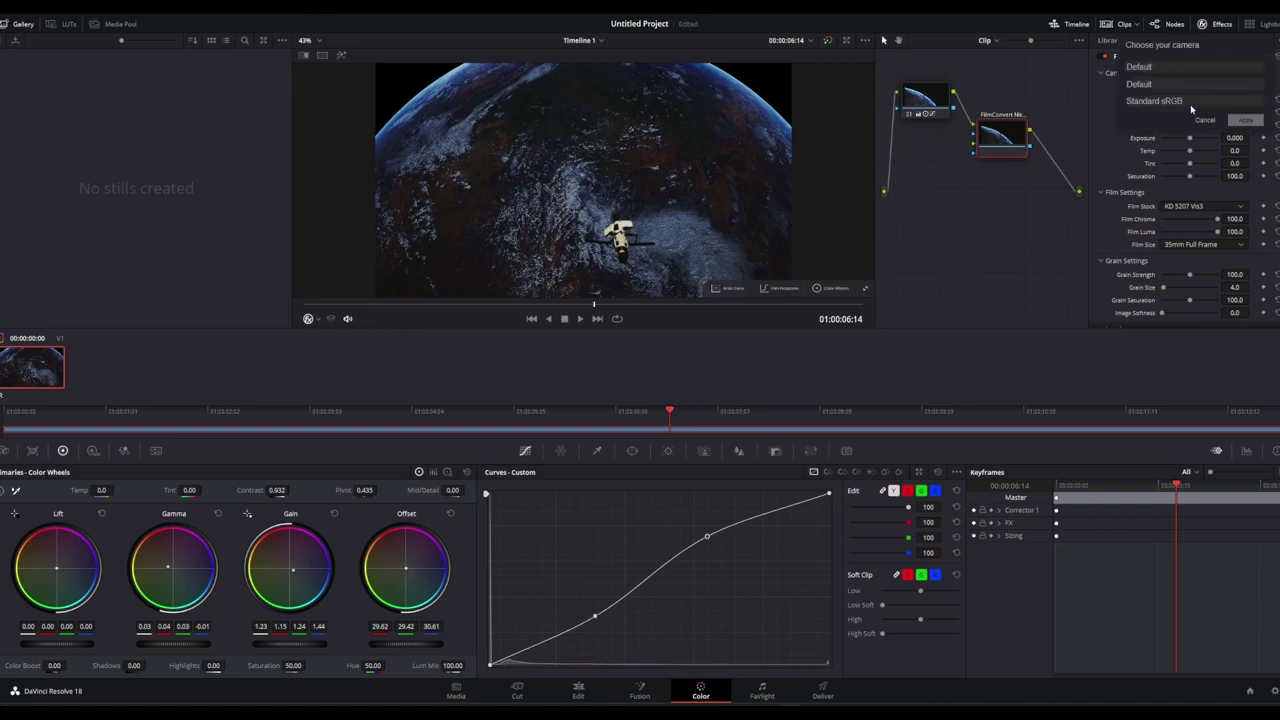
click(1240, 120)
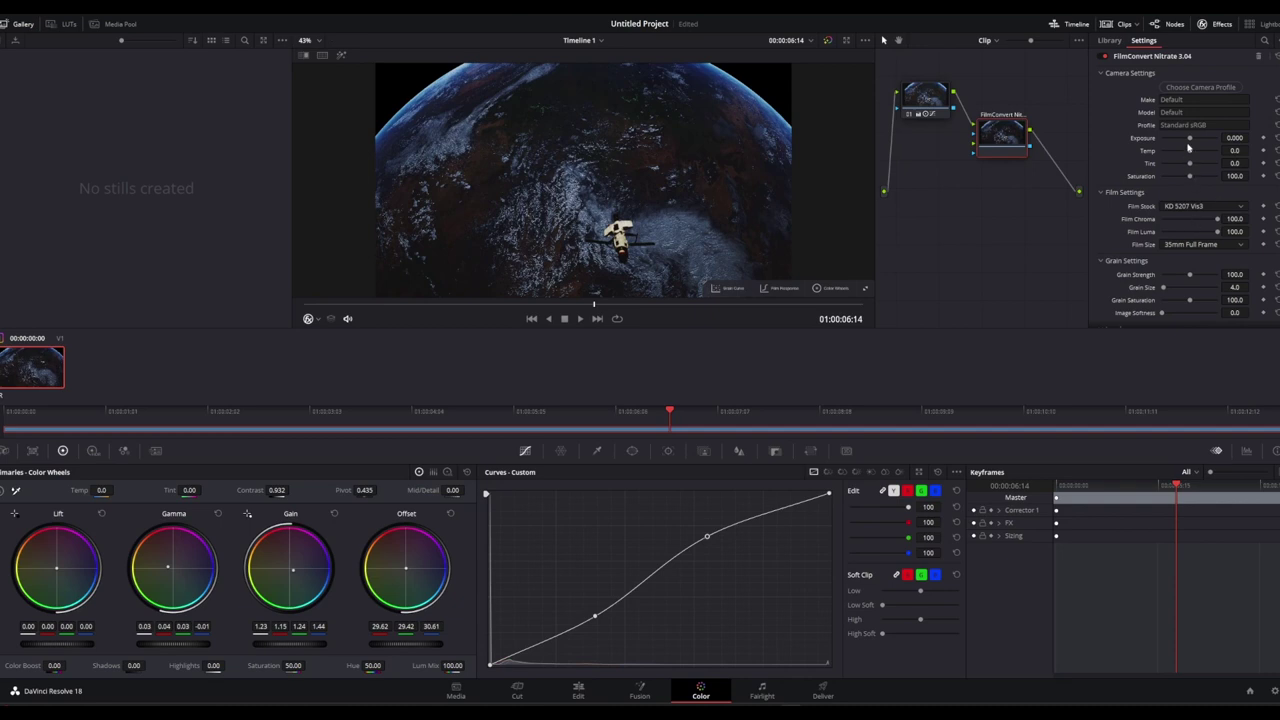
Raise the FilmConvert exposure to 1.576 and play the clip through to review it
drag(1189, 140, 1202, 140)
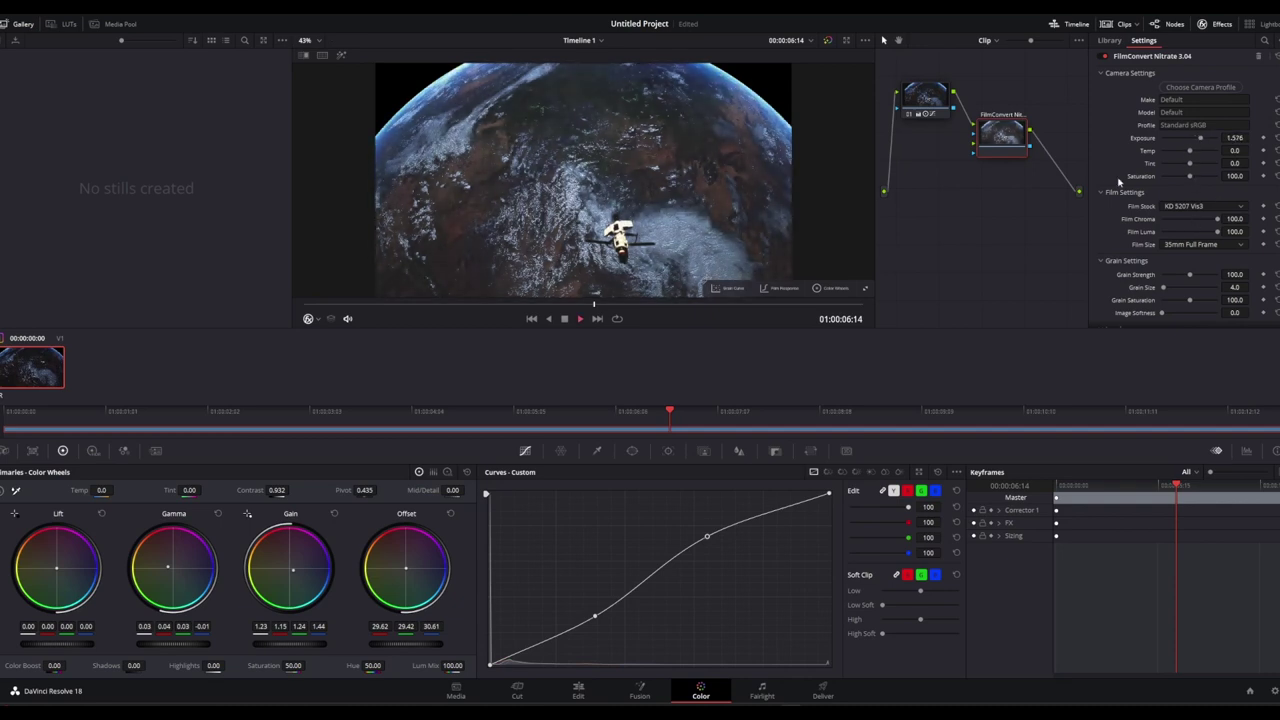
key(space)
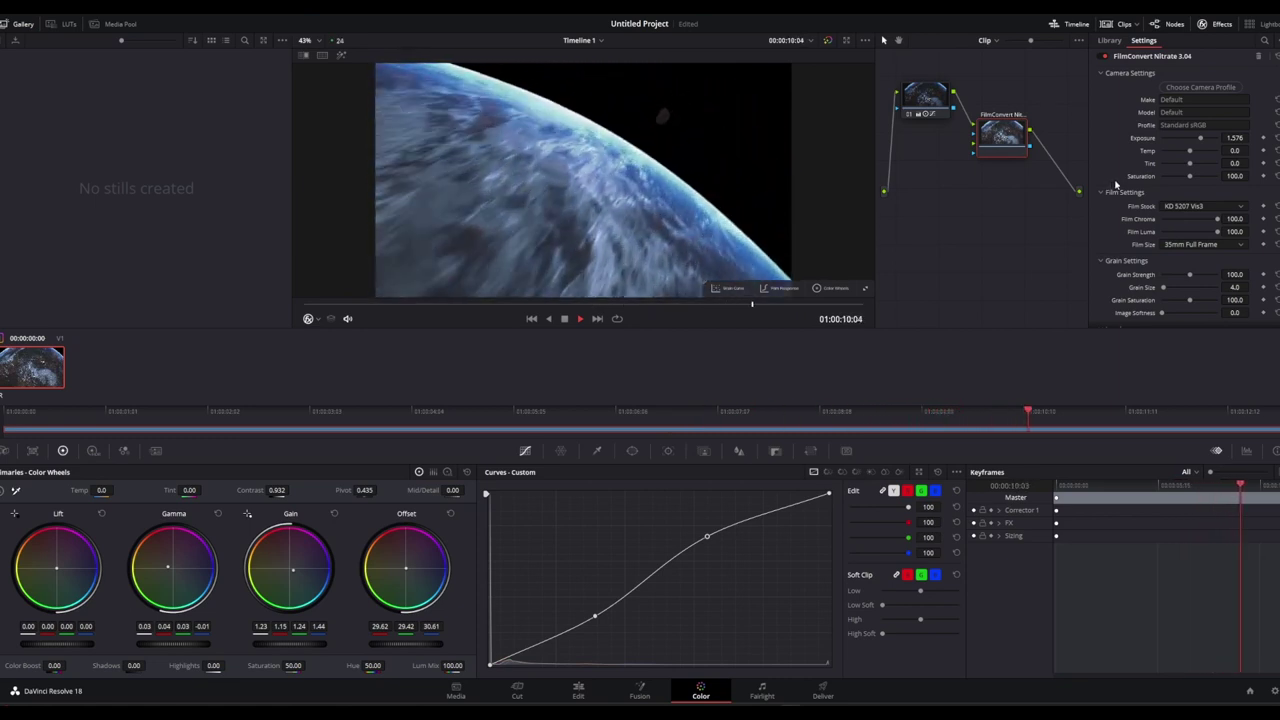
key(space)
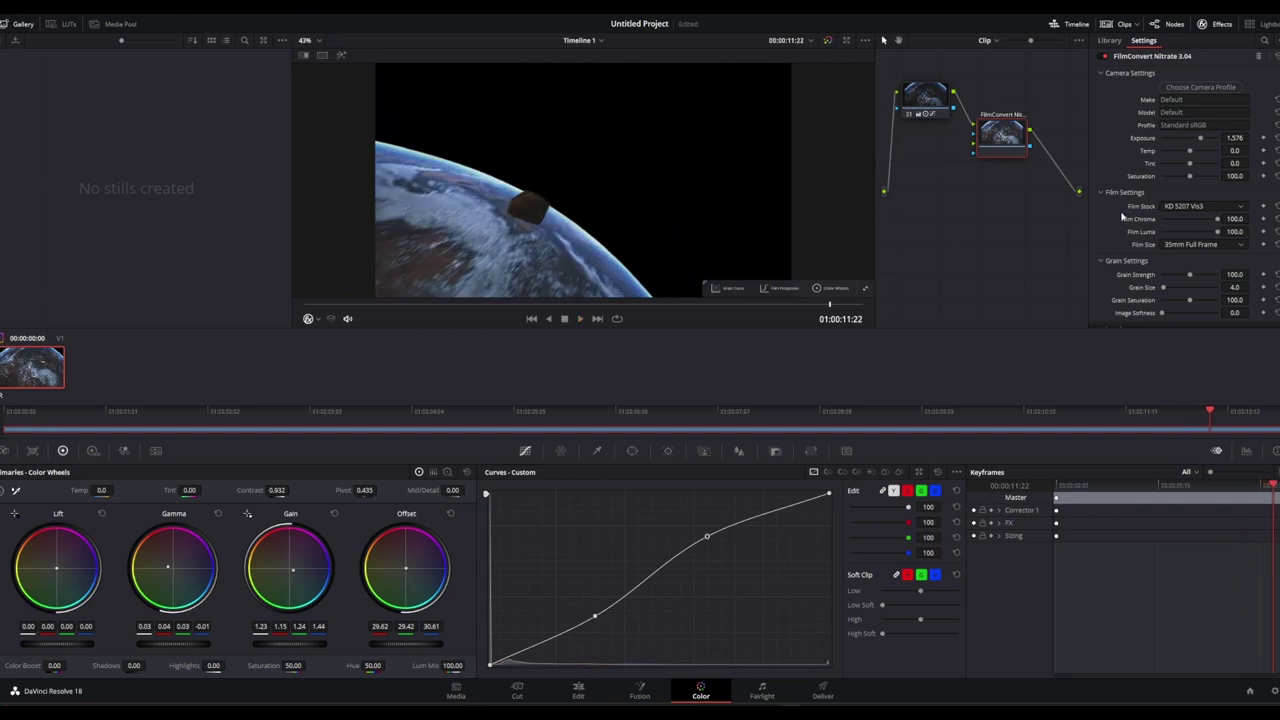
Try the FJ Velv 100 and FJ 8553 ET stocks, keeping 35mm Full Frame, and replay
click(1205, 206)
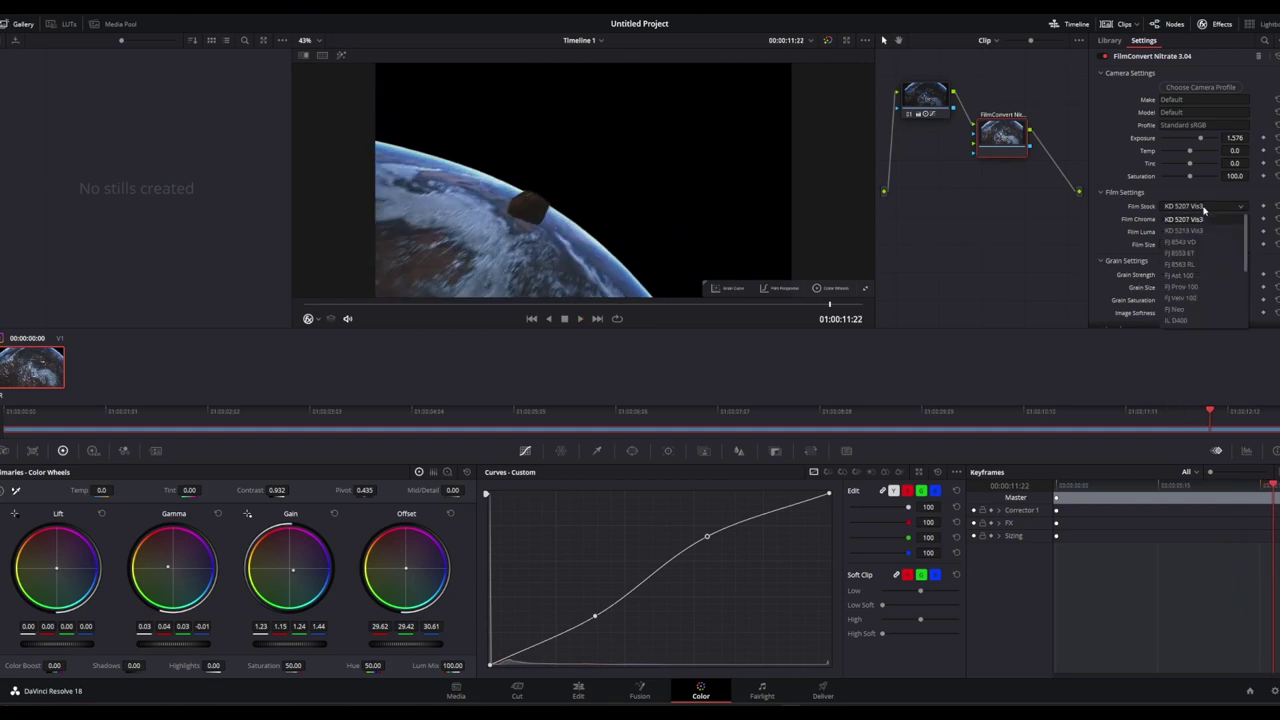
click(1205, 299)
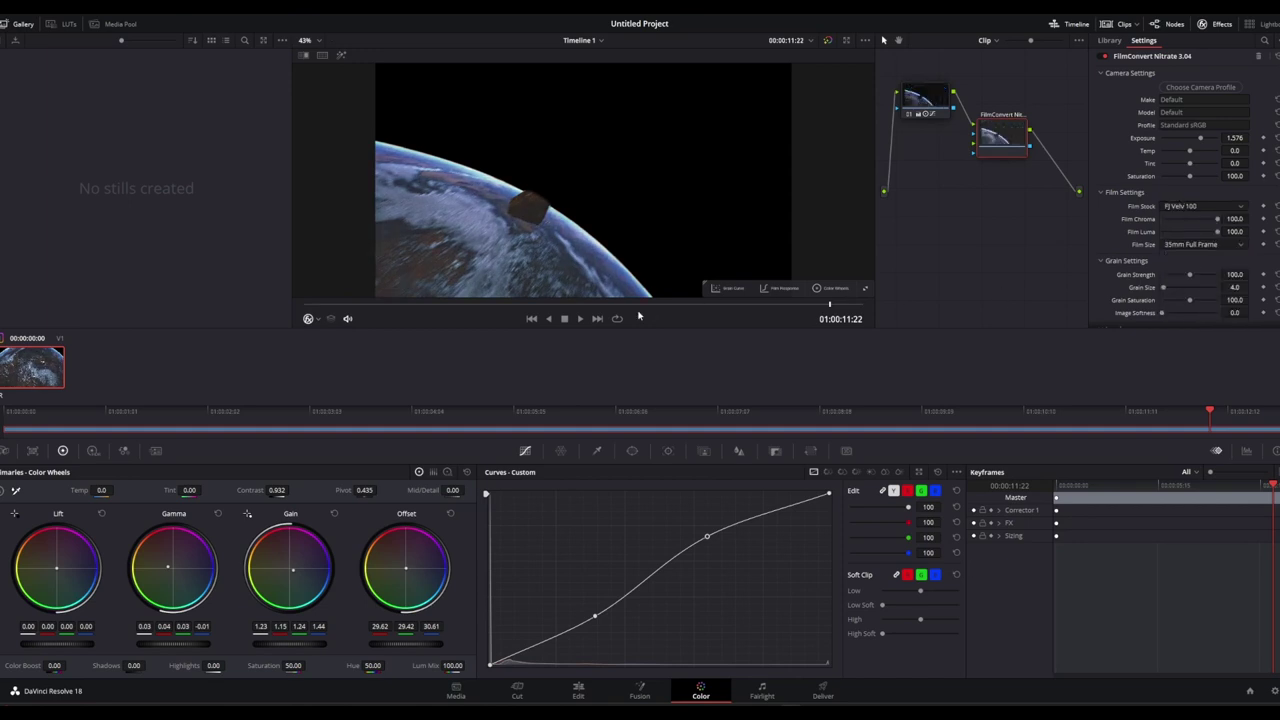
mouse_move(640, 304)
mouse_down()
mouse_move(527, 306)
mouse_move(643, 306)
mouse_up()
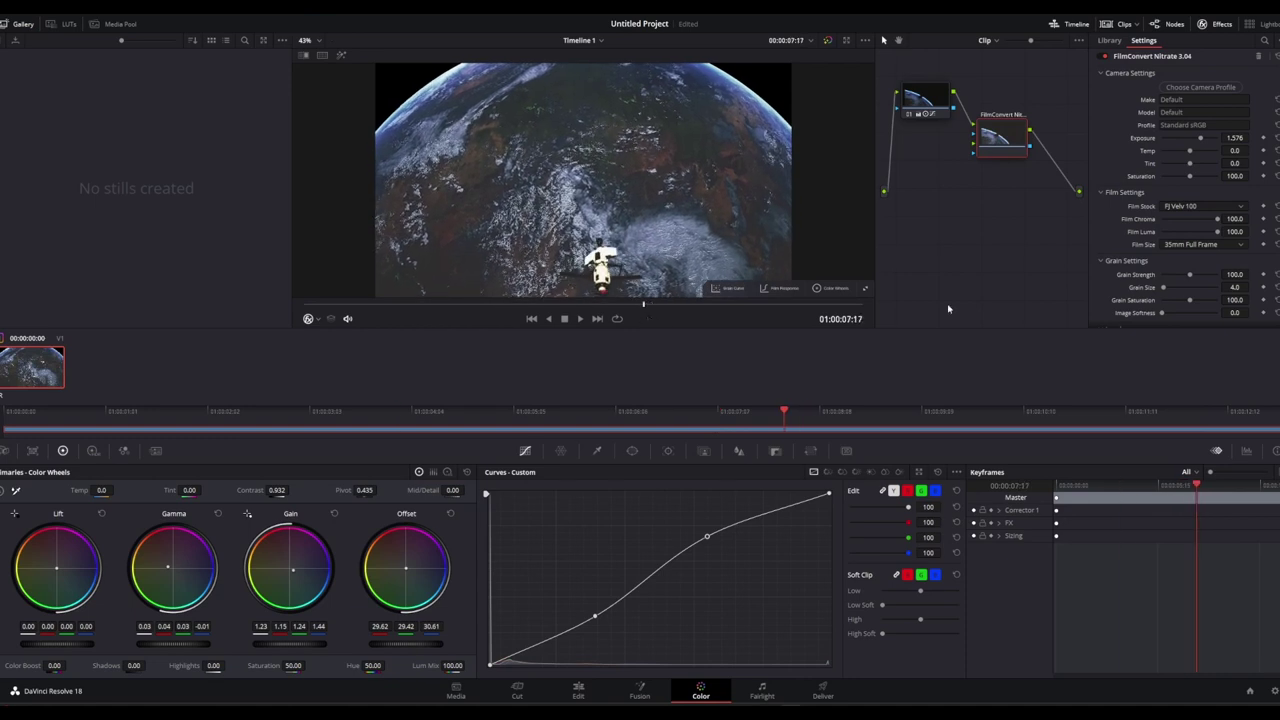
click(1200, 246)
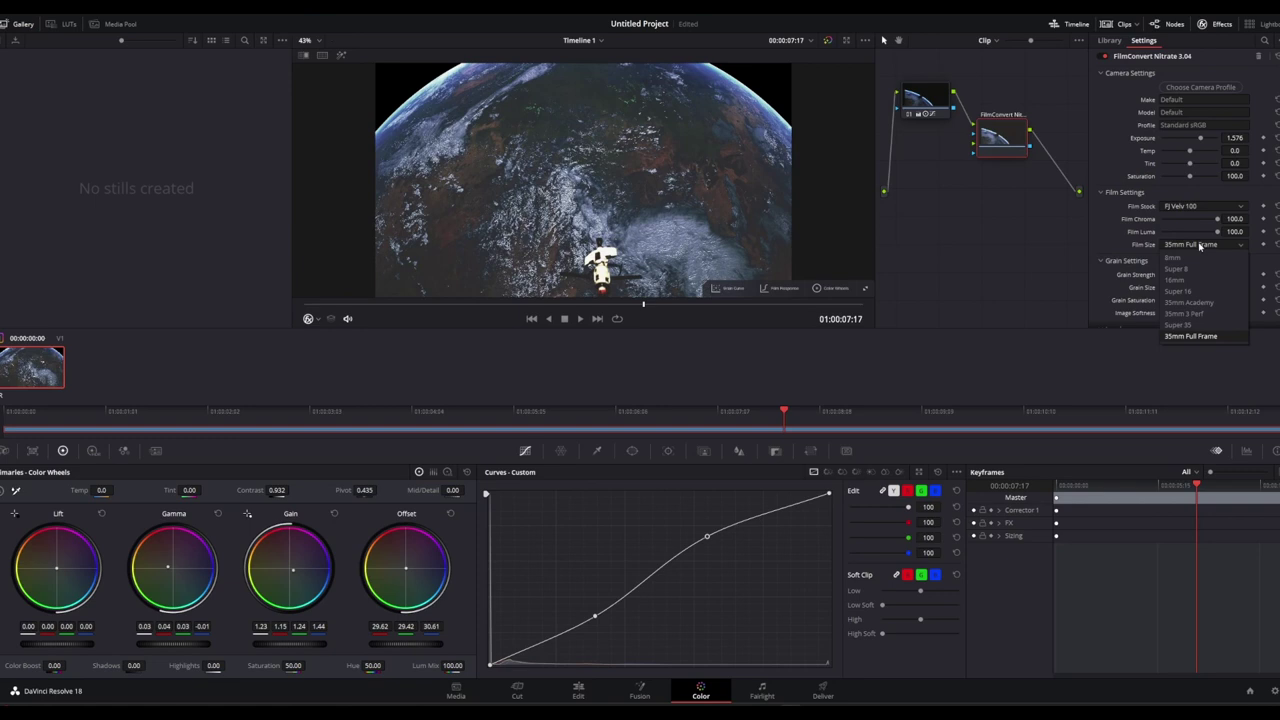
click(1200, 246)
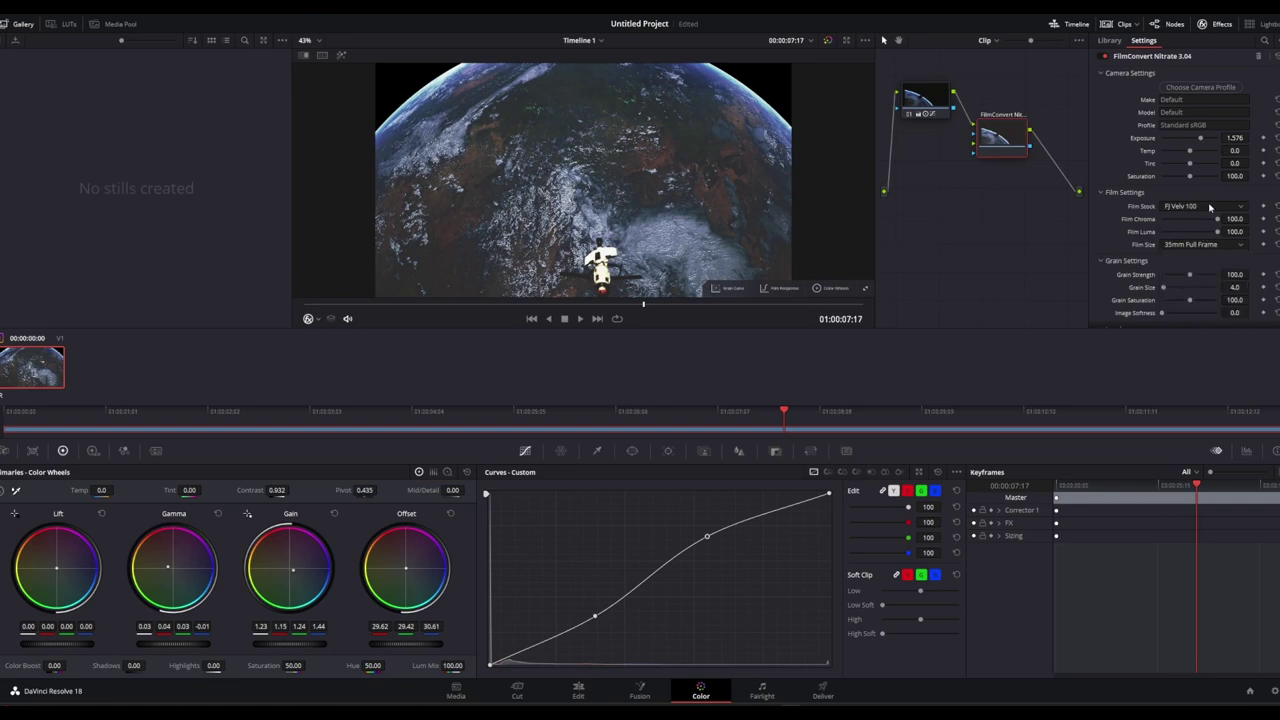
click(1209, 207)
click(1200, 256)
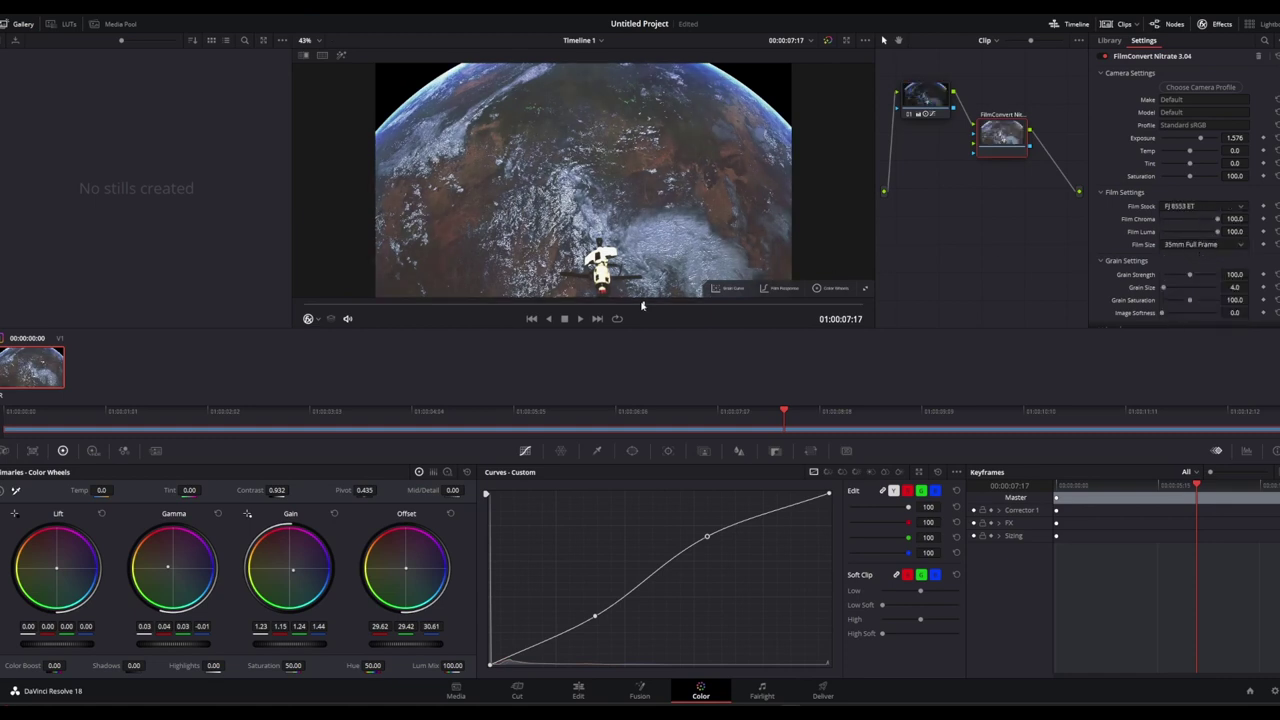
drag(643, 306, 594, 305)
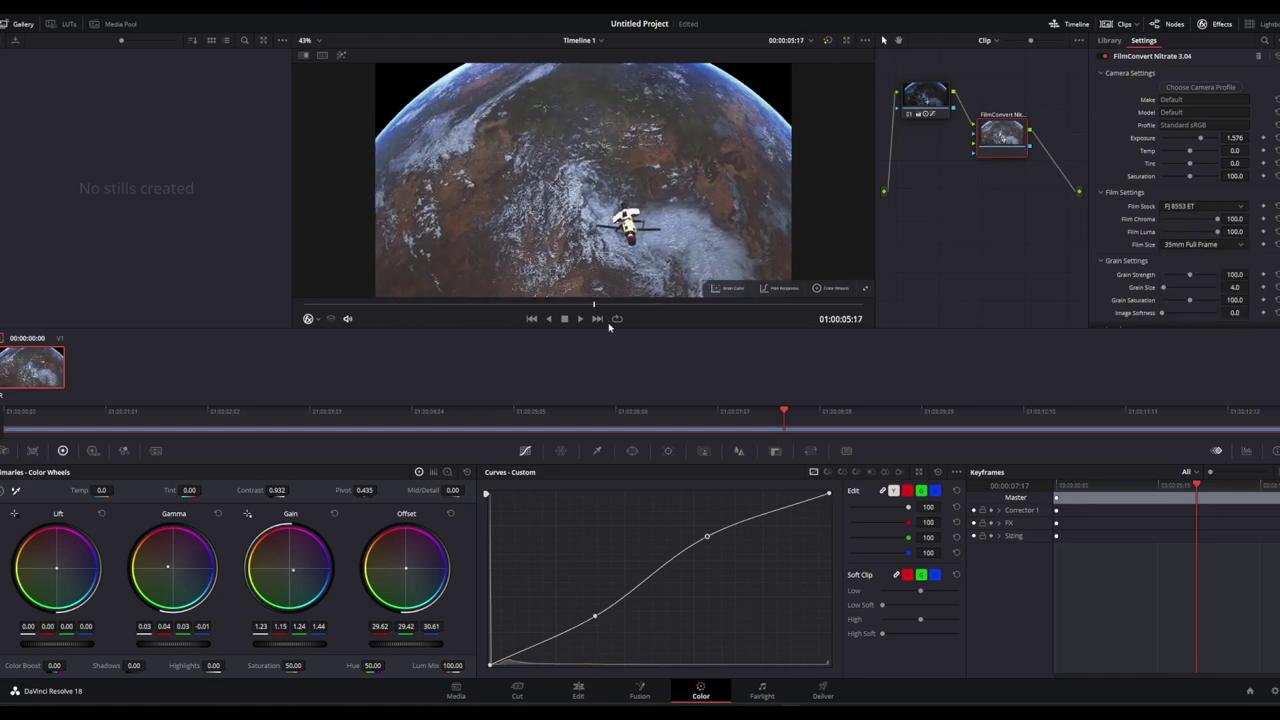
key(space)
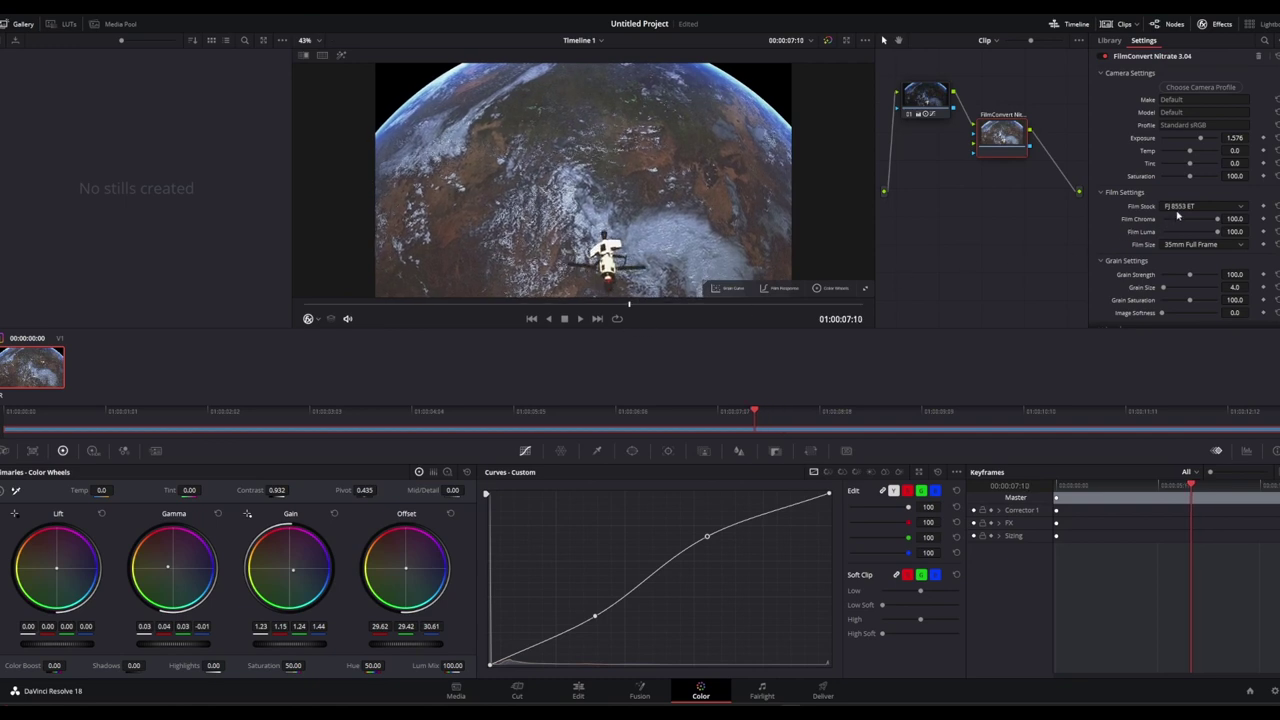
Switch the film stock to FJ SuperX 400 and play the clip
click(1184, 207)
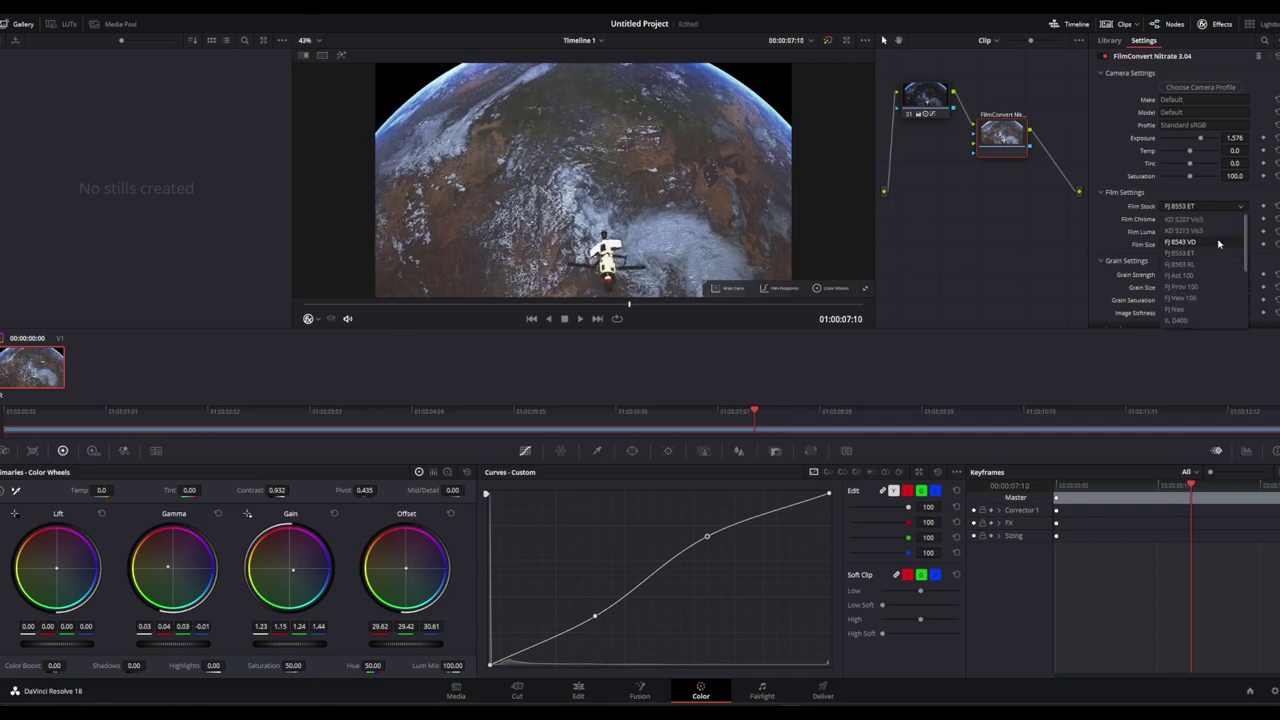
scroll(1212, 290, down, 3)
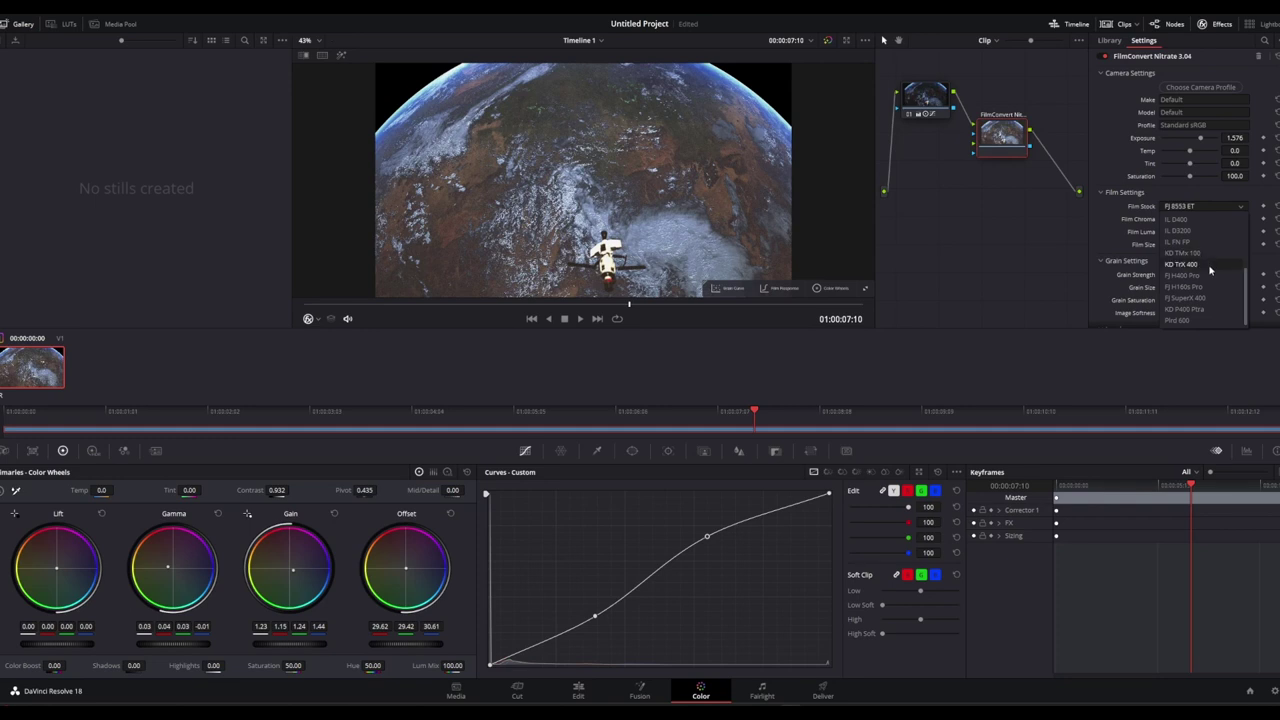
click(1212, 301)
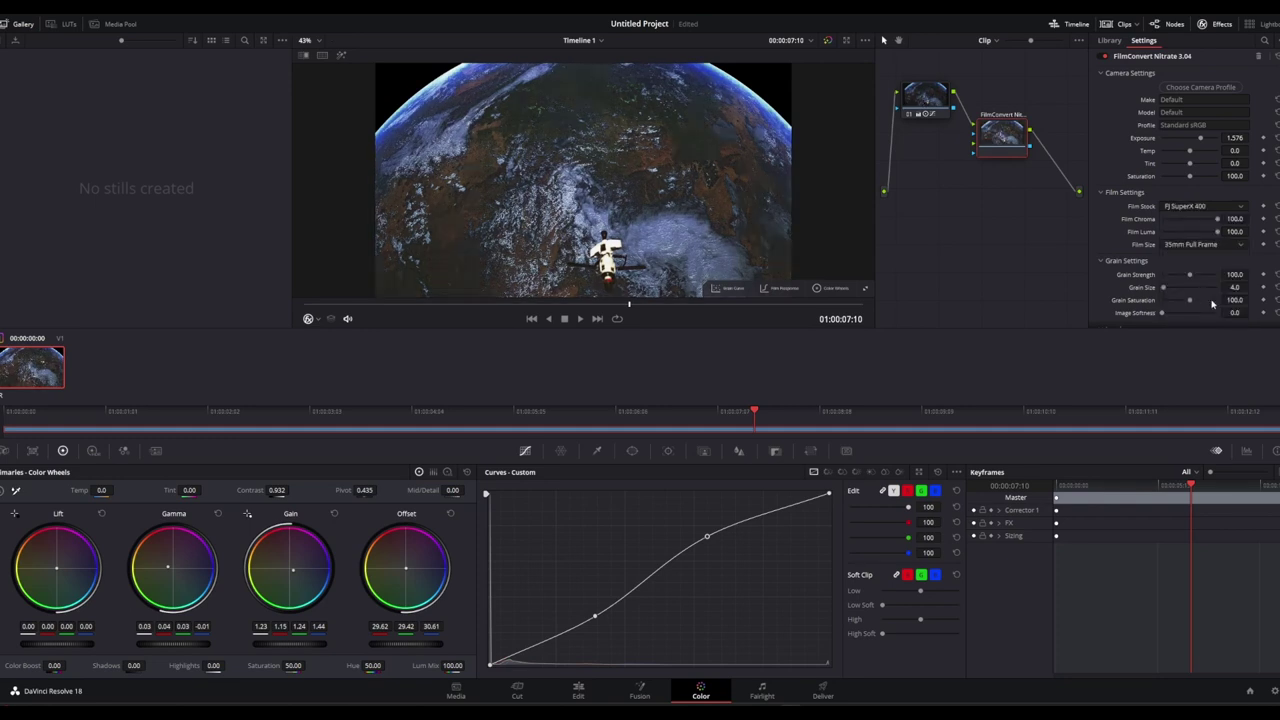
key(space)
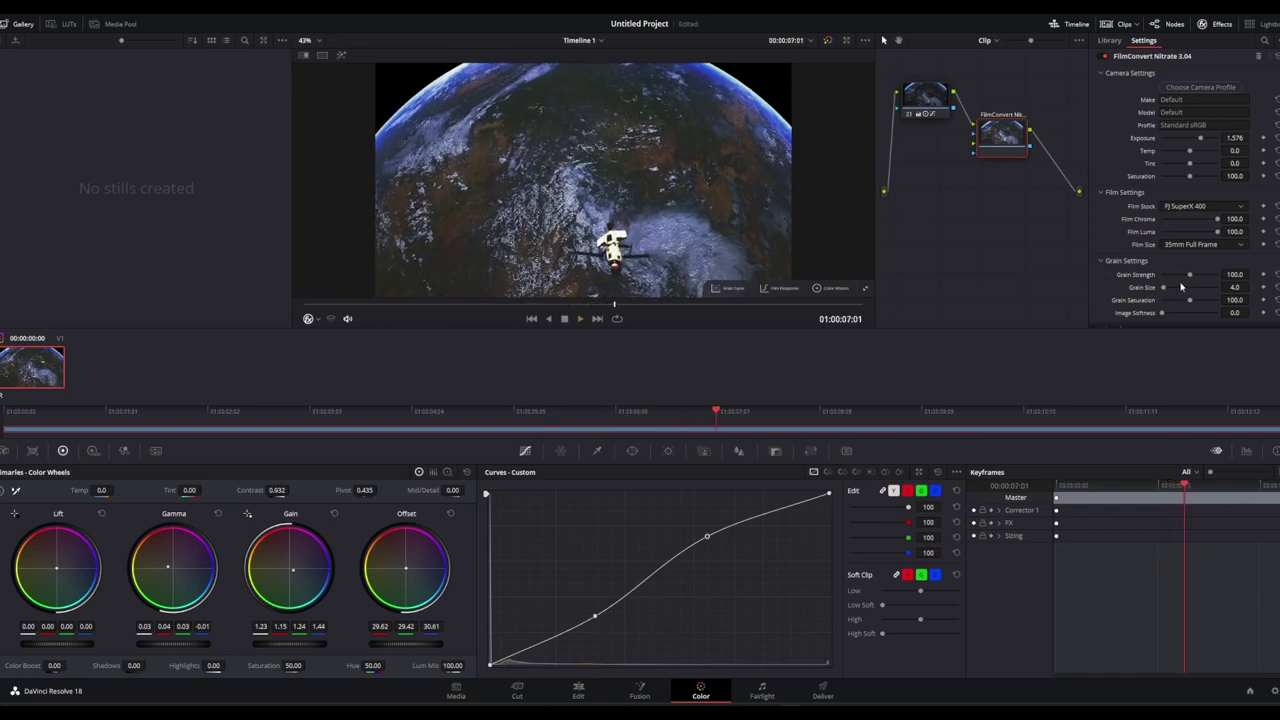
Set the FilmConvert black point to 5.5 and lower the mid point to darken midtones
scroll(1181, 287, down, 3)
scroll(1183, 288, down, 2)
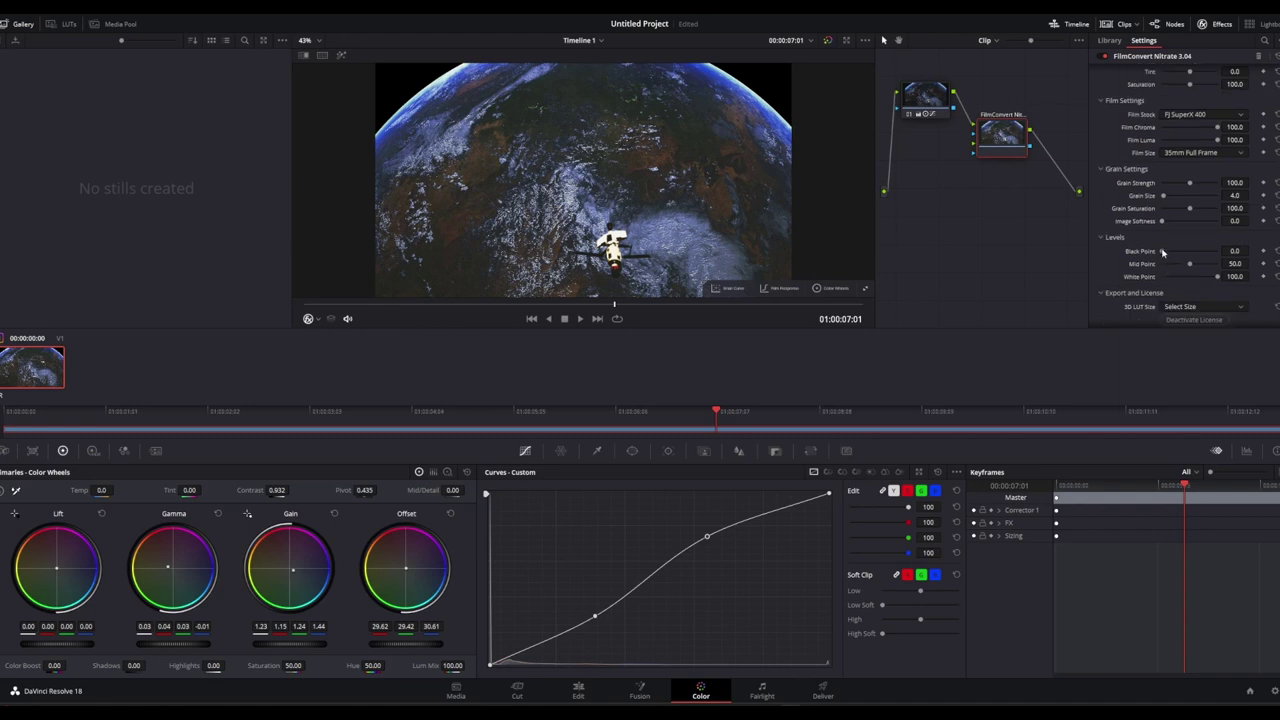
drag(1162, 252, 1168, 252)
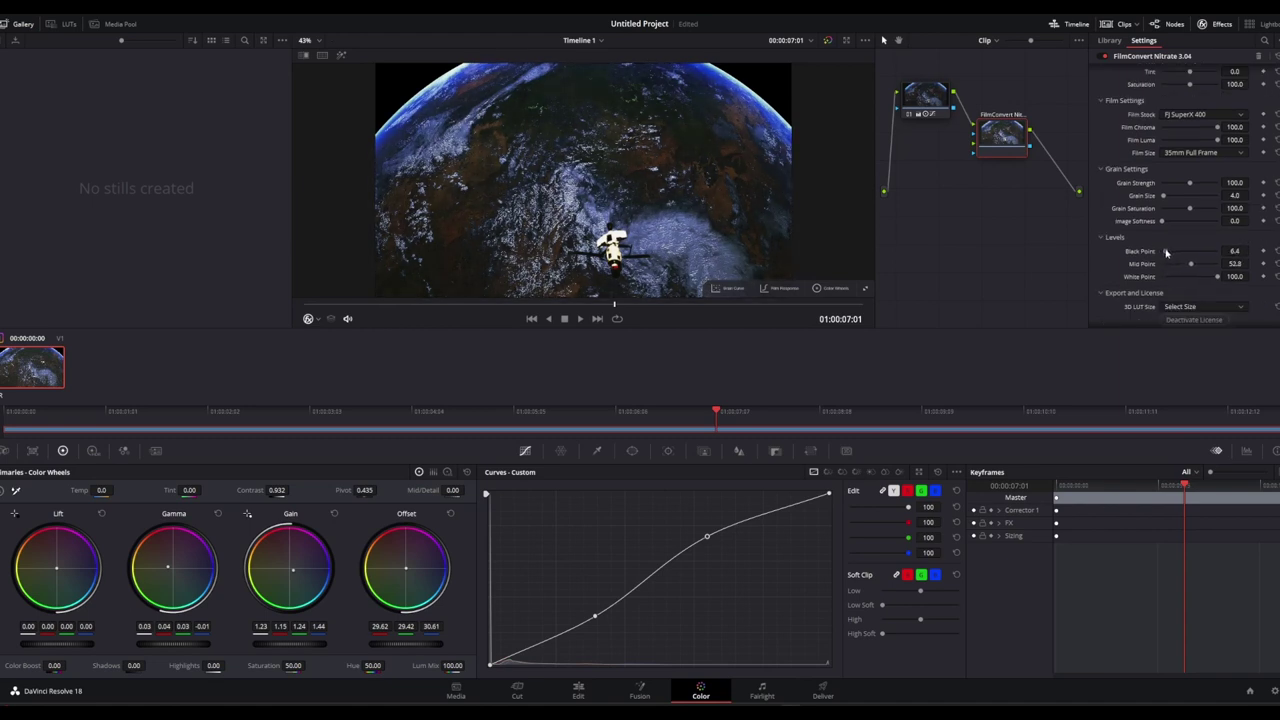
drag(1165, 253, 1164, 254)
key(space)
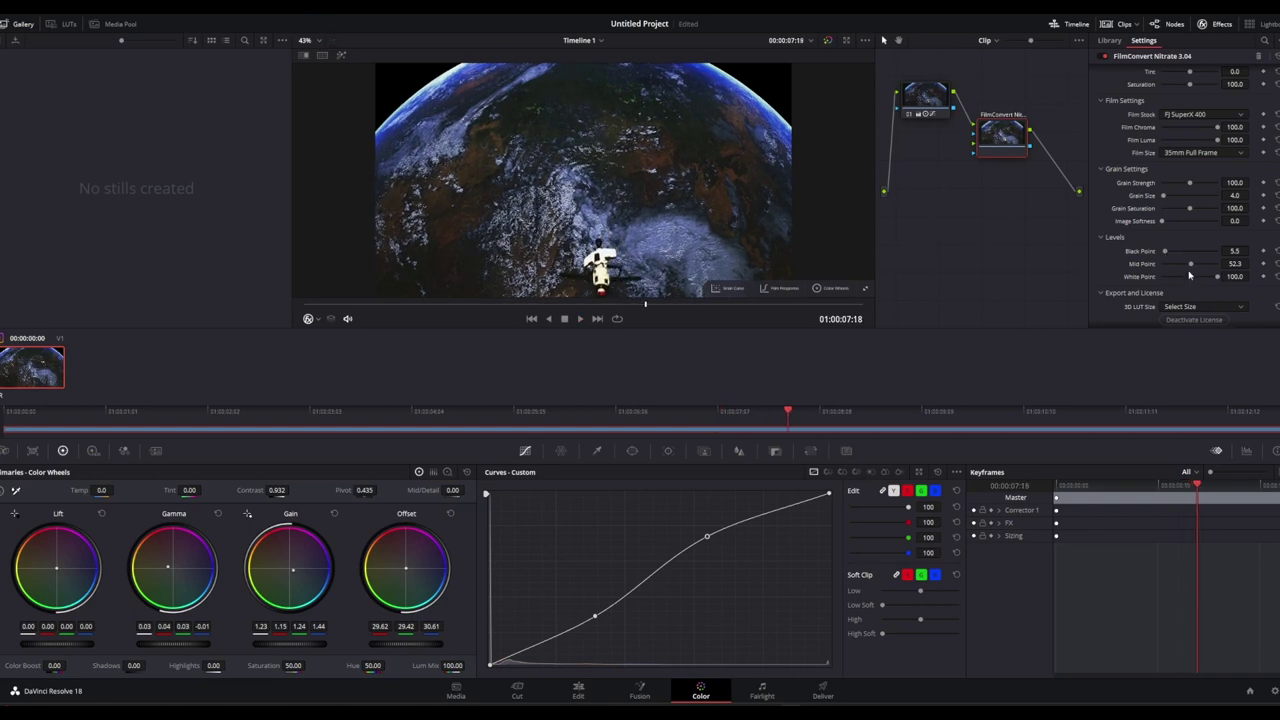
drag(1191, 266, 1185, 266)
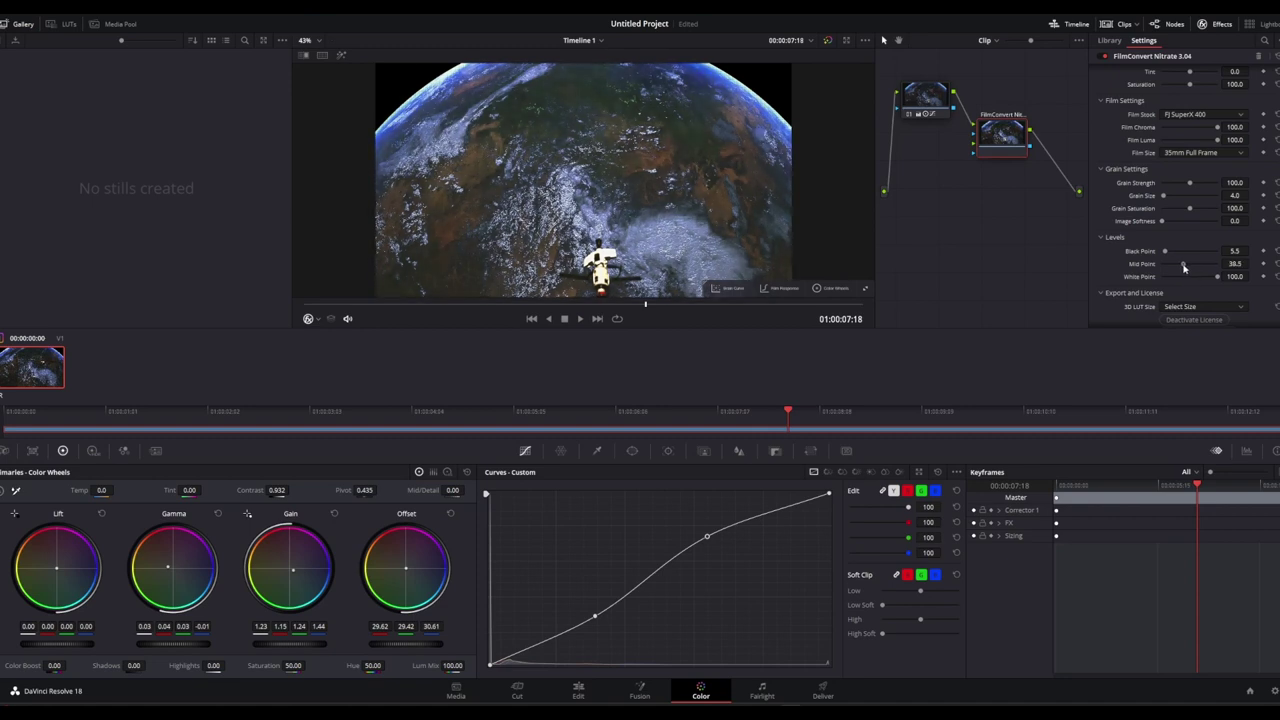
drag(1184, 267, 1183, 268)
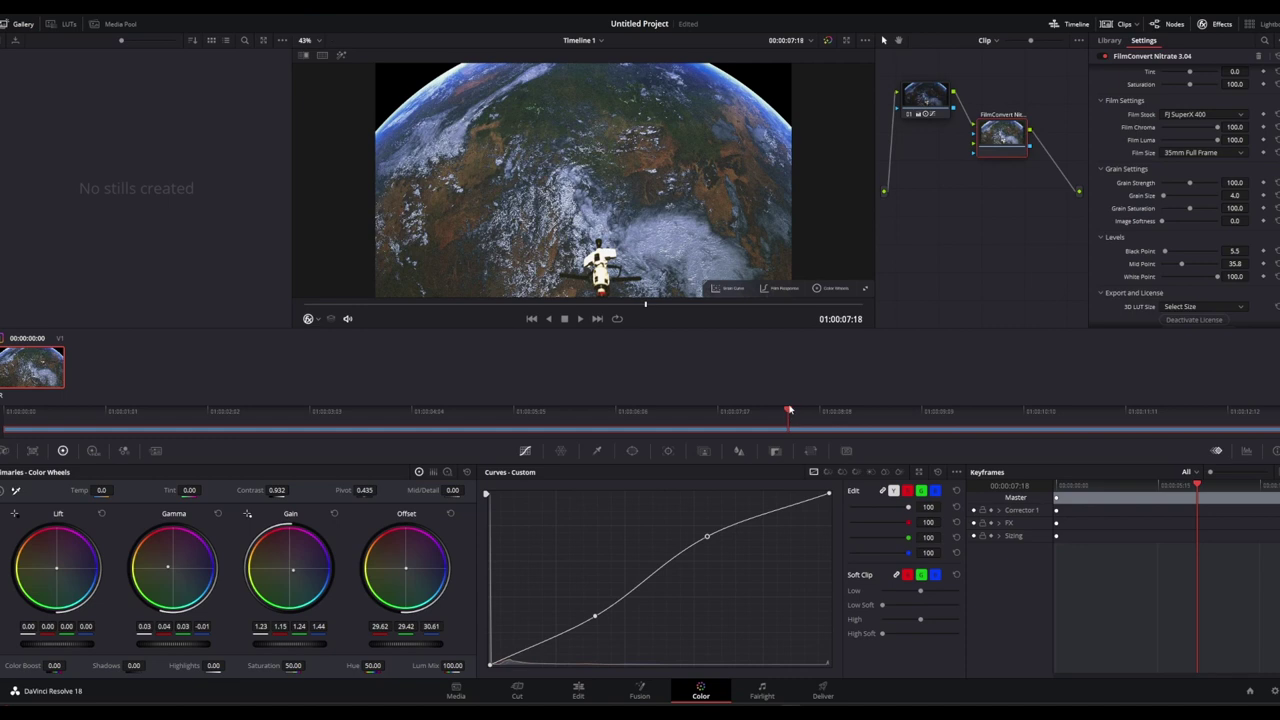
Scrub through the clip, then trim its end on the Edit page back 18 frames to 01:00:11:09
drag(620, 426, 1189, 419)
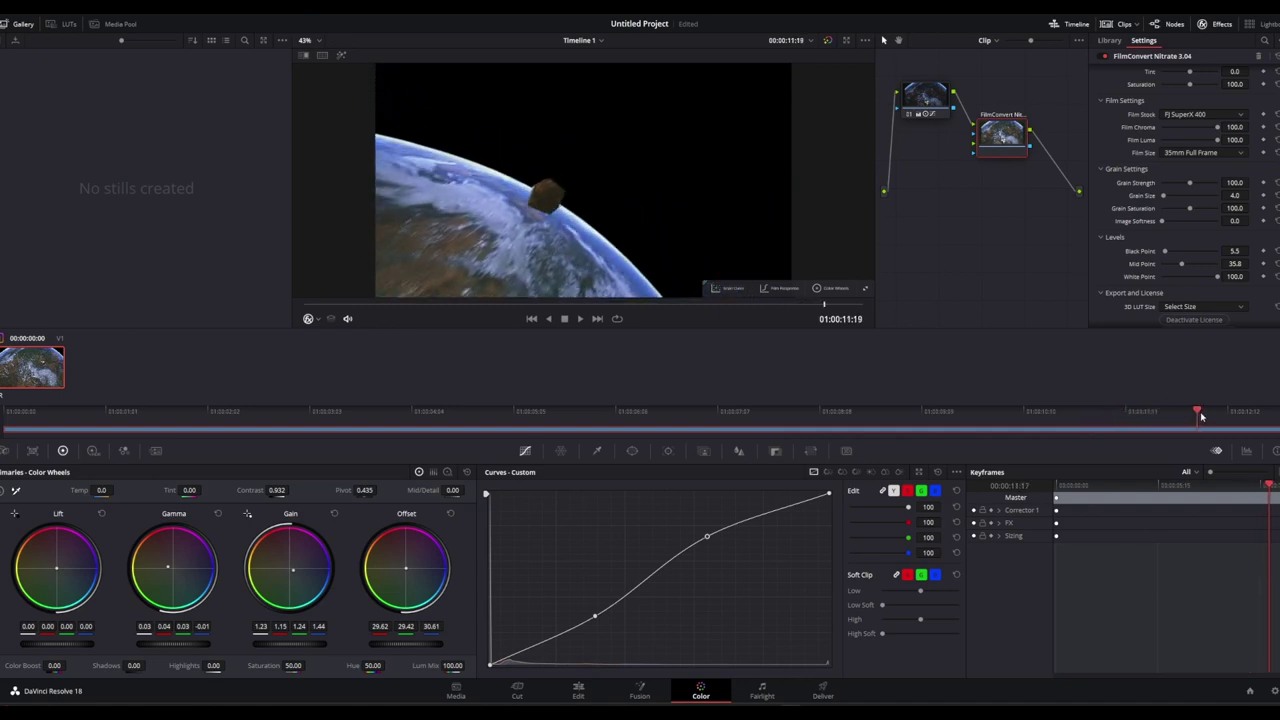
mouse_move(1189, 419)
mouse_down()
mouse_move(1236, 417)
mouse_move(1160, 418)
mouse_move(1274, 419)
mouse_move(810, 418)
mouse_move(991, 418)
mouse_move(1171, 445)
mouse_move(1157, 447)
mouse_up()
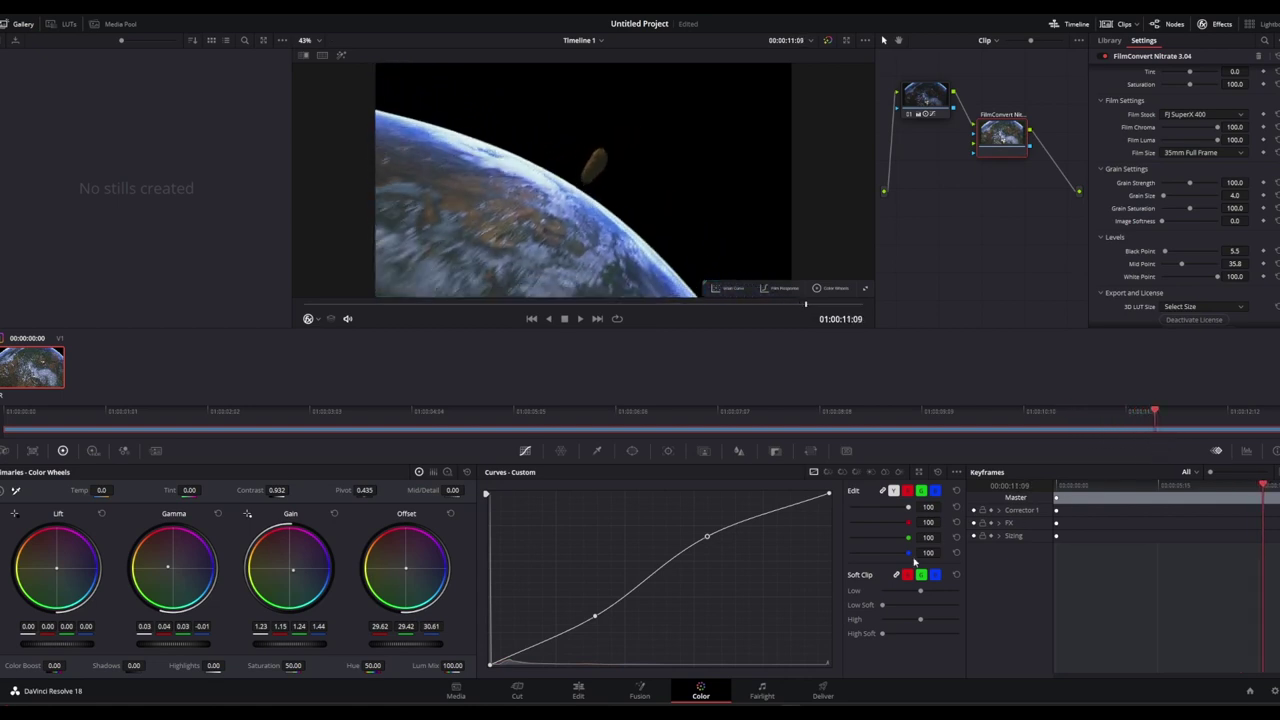
click(578, 690)
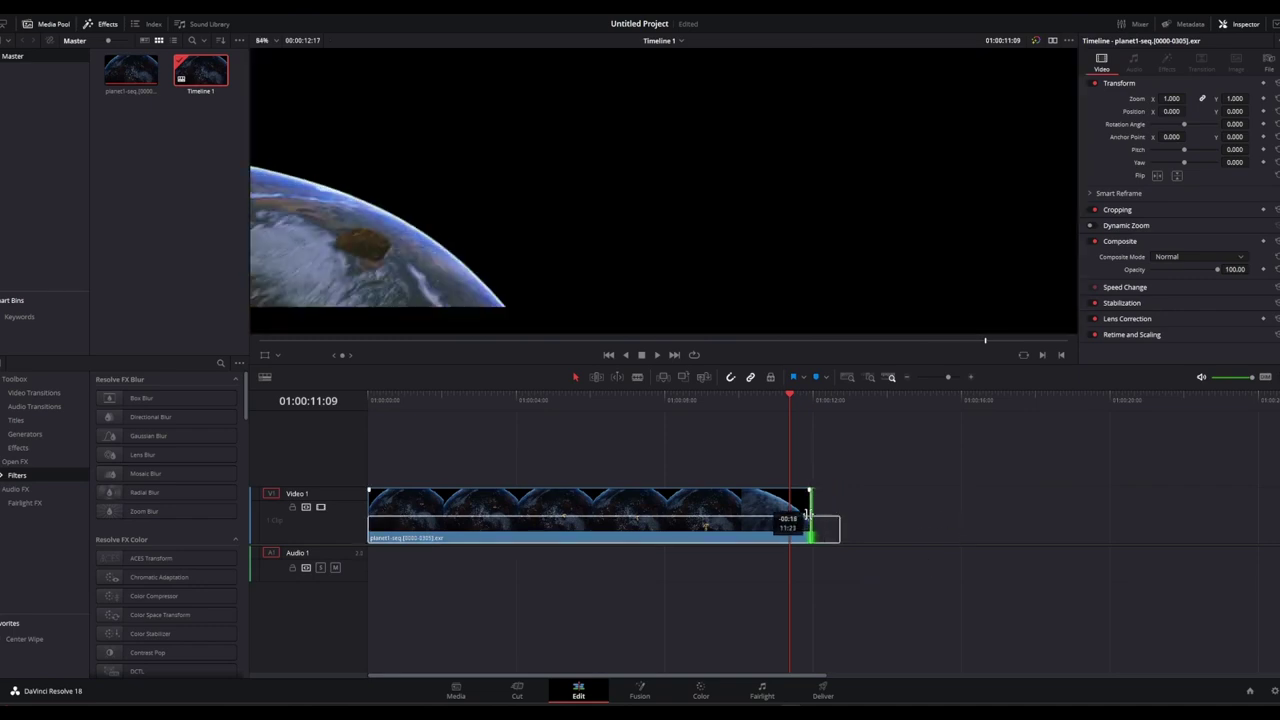
drag(838, 511, 790, 511)
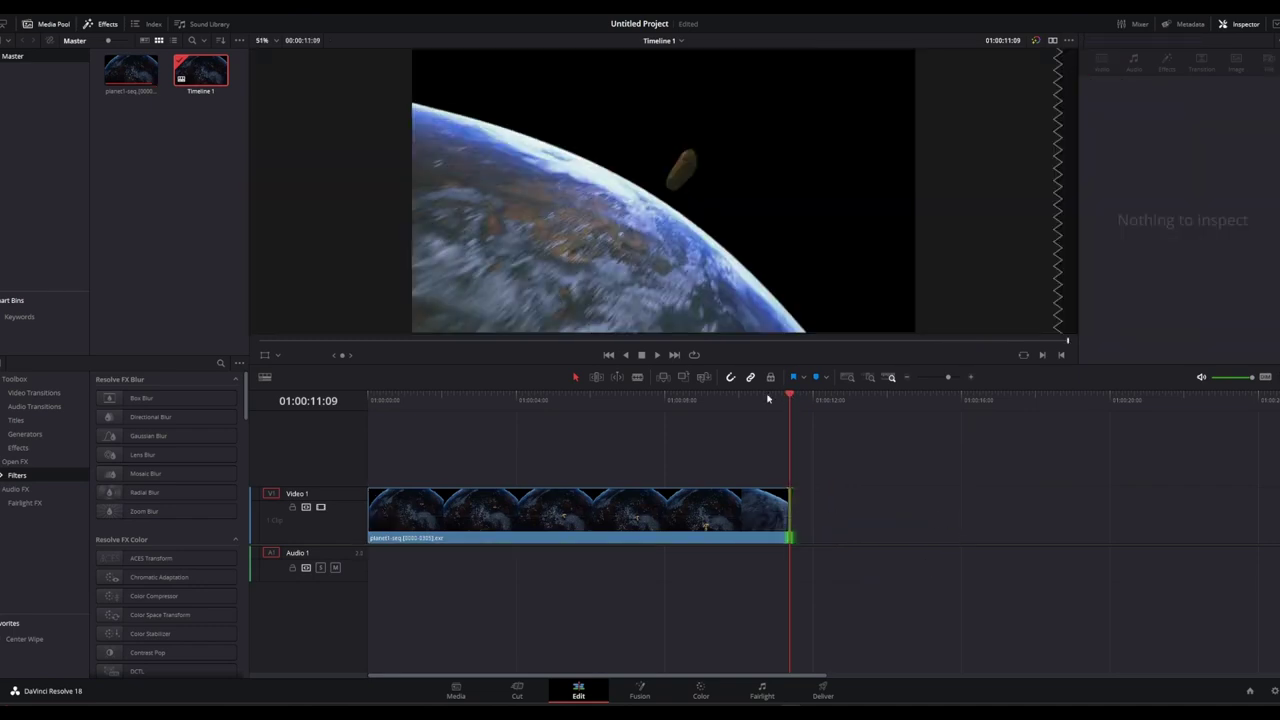
Play the timeline from an earlier frame and save the project
click(531, 399)
key(space)
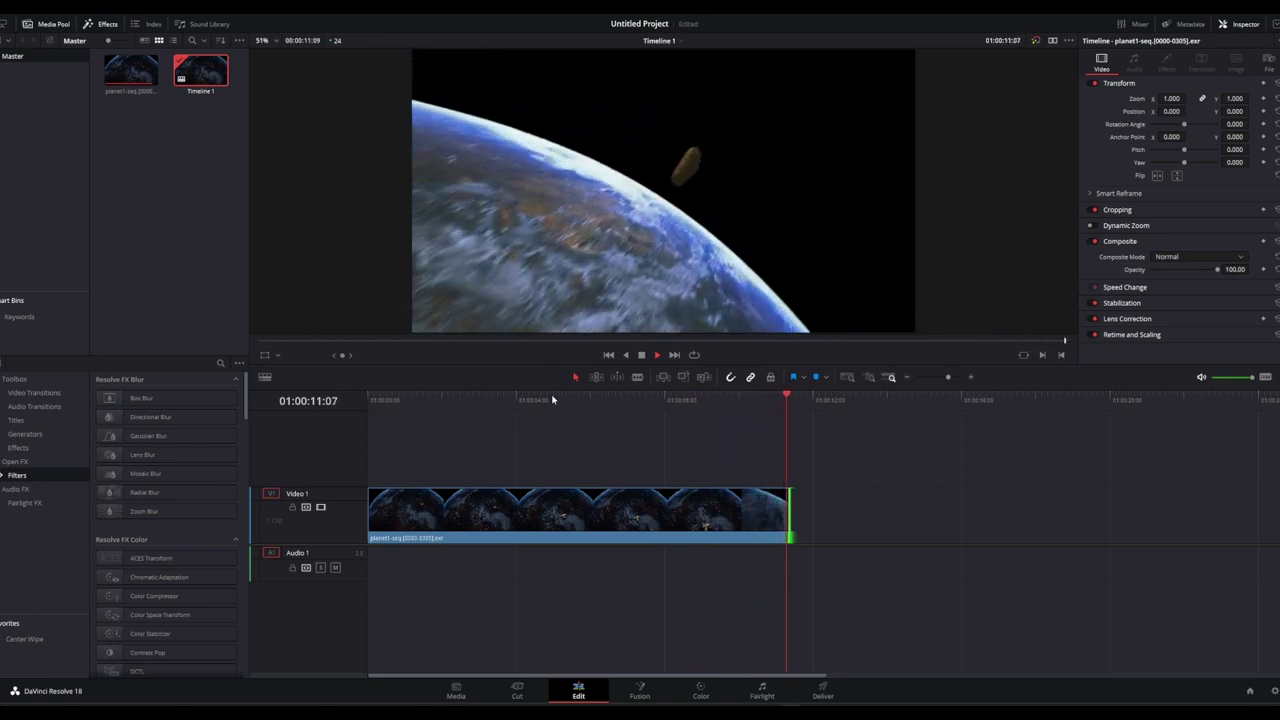
key(ctrl+s)
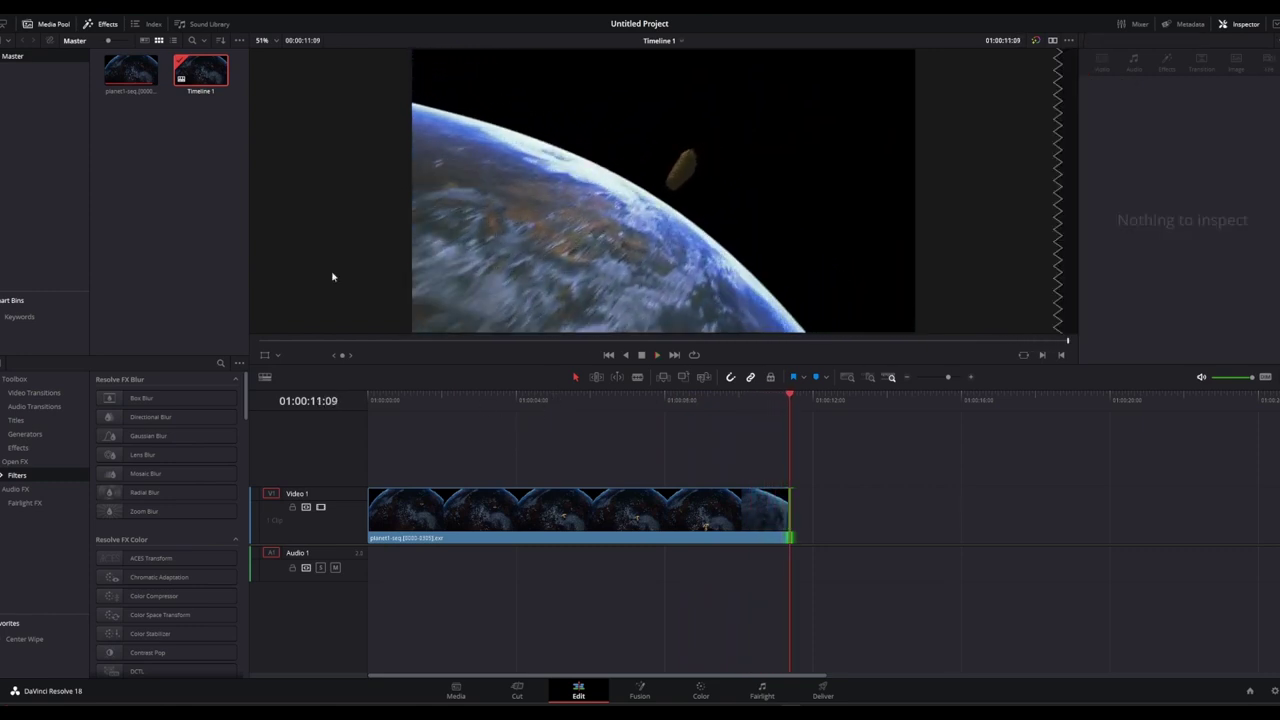
Set Timeline Output Blanking to 2.35 to letterbox the clip
click(112, 6)
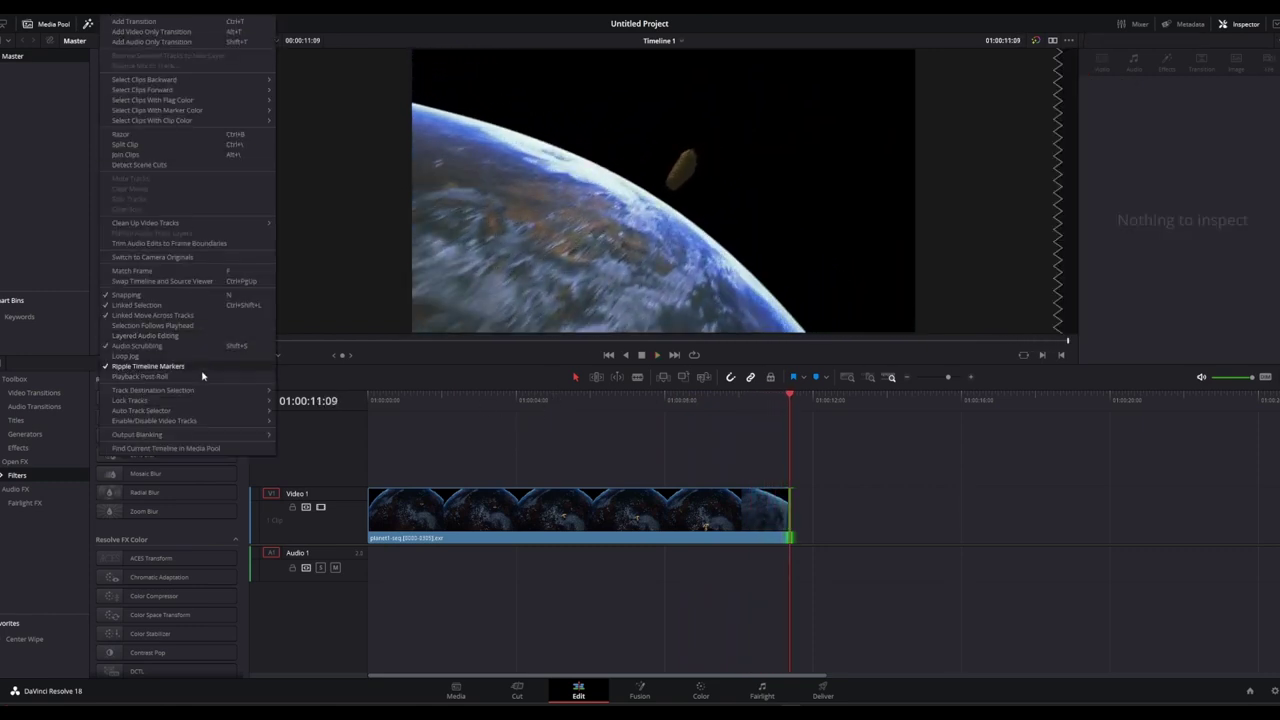
mouse_move(200, 436)
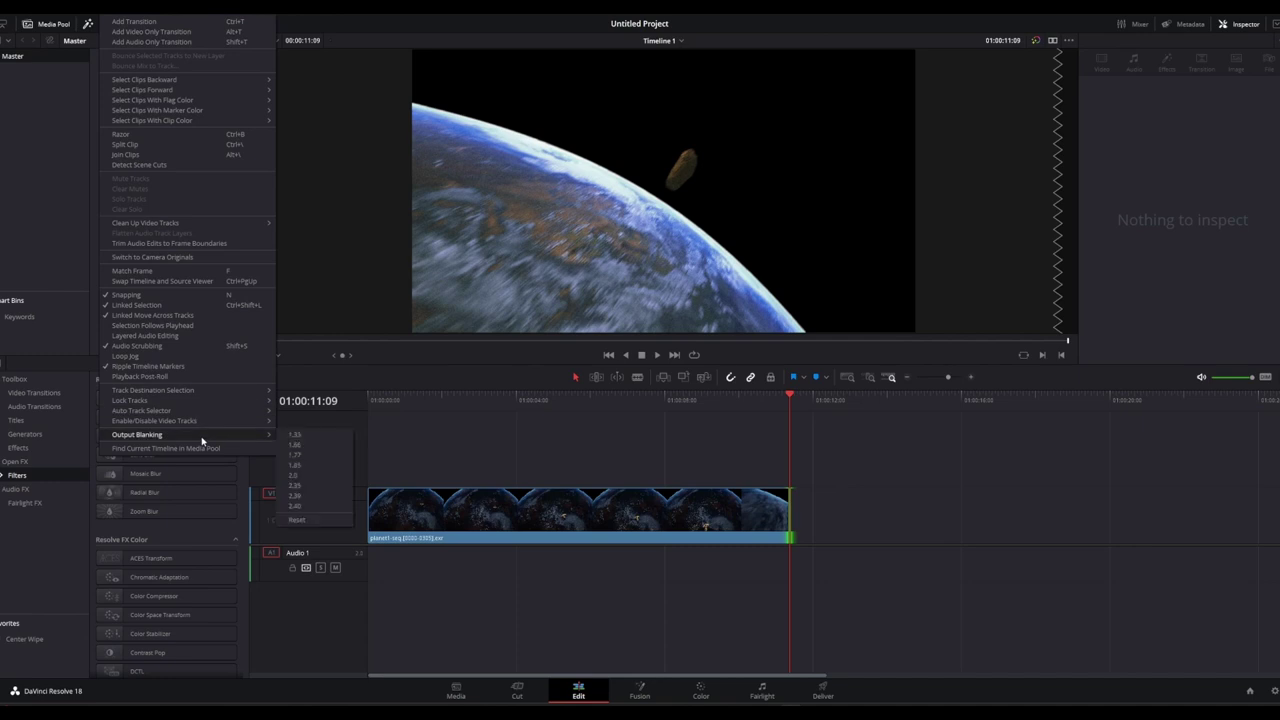
click(320, 486)
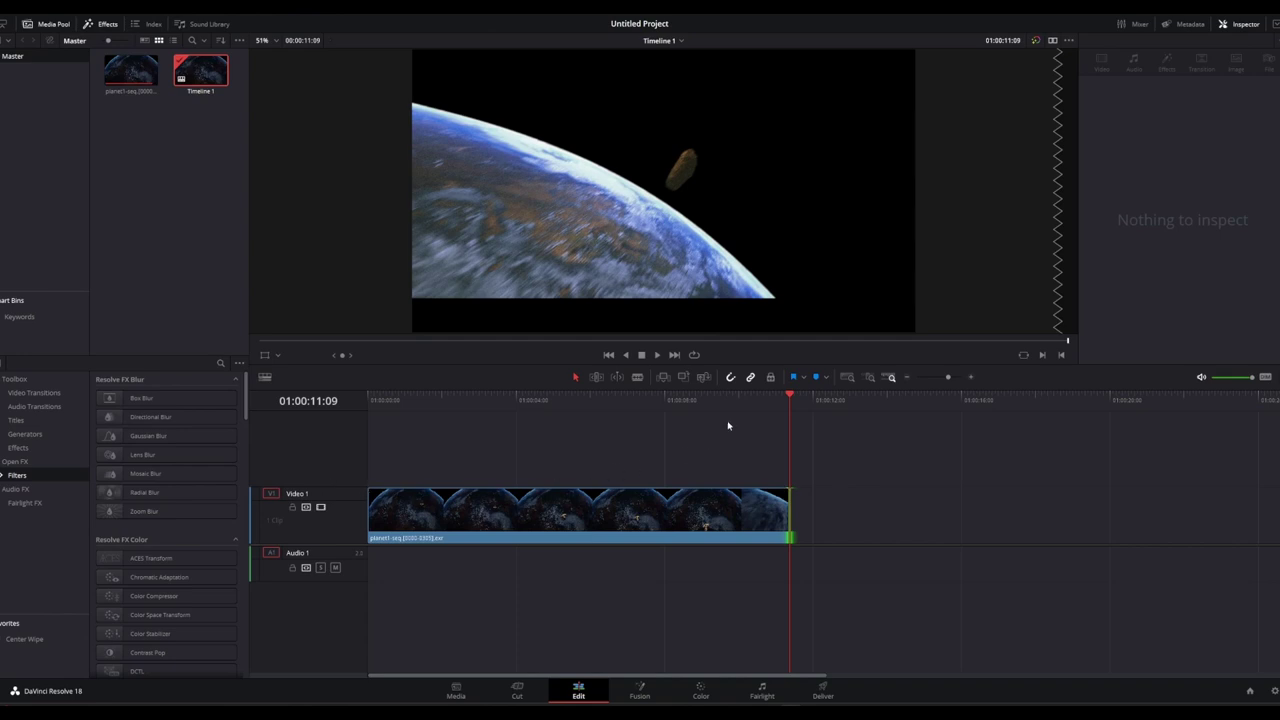
Play and scrub back through the letterboxed clip, then return to the Color page
drag(790, 398, 408, 433)
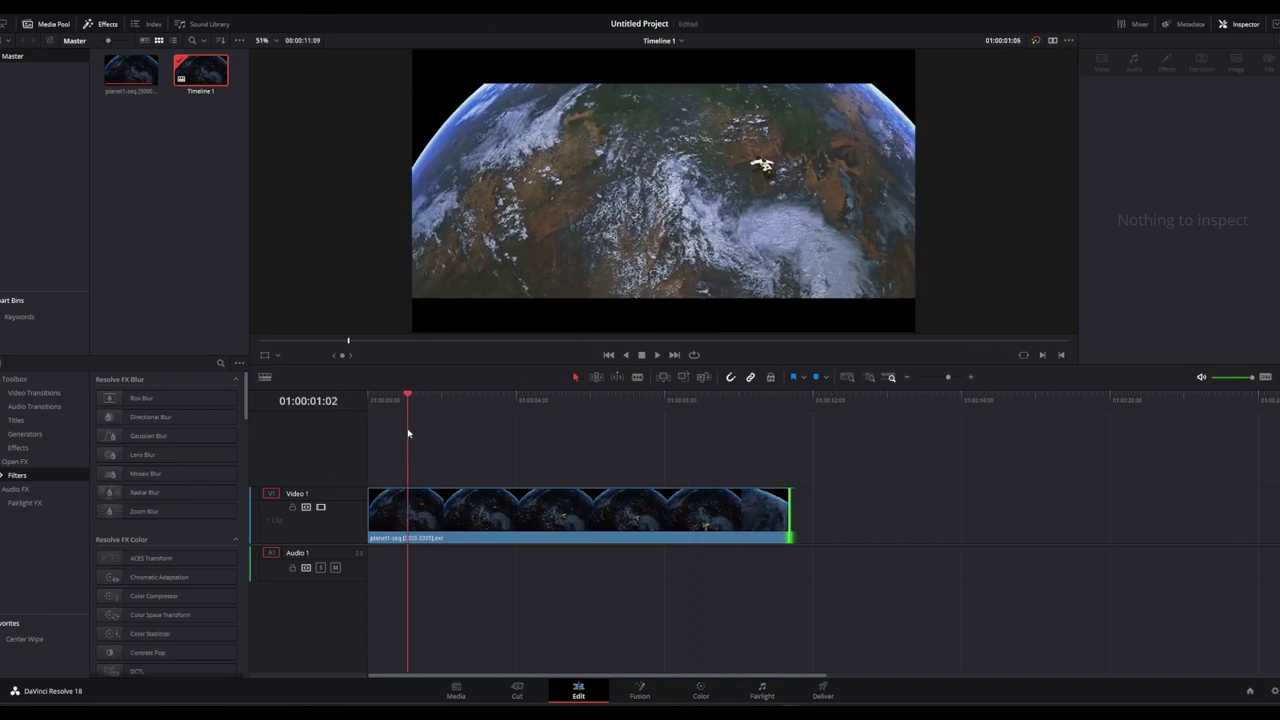
key(space)
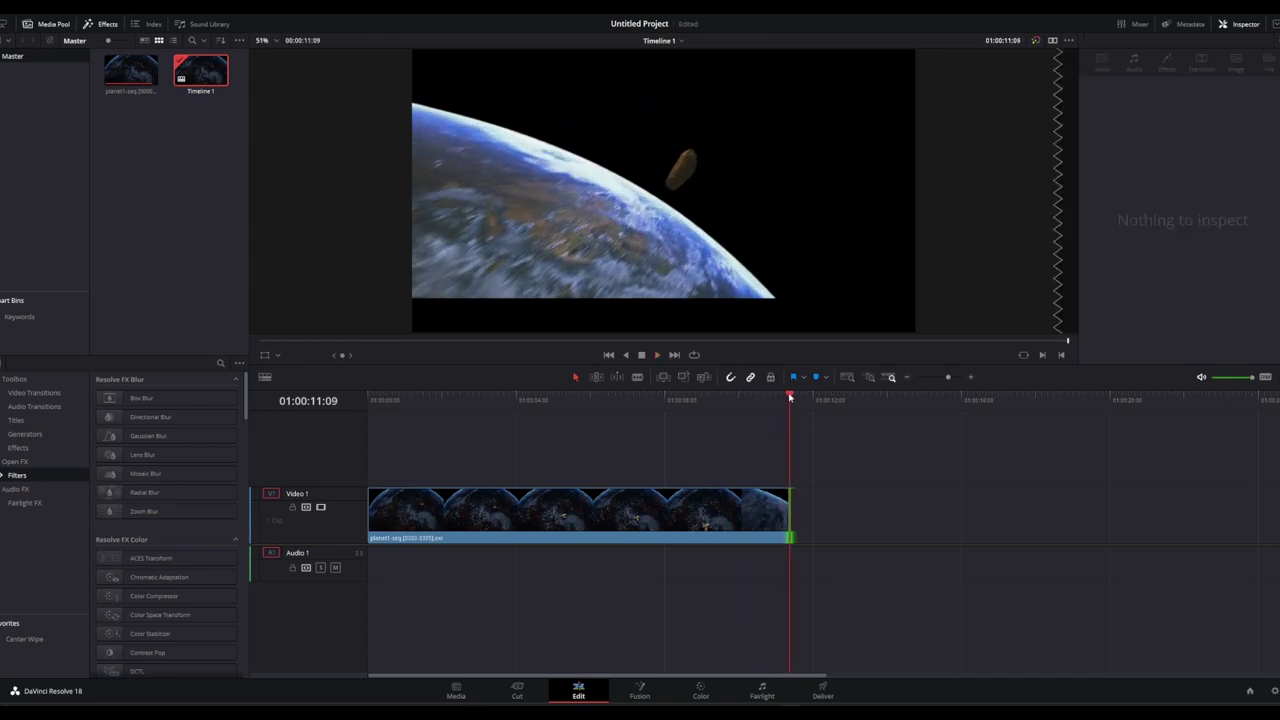
mouse_move(790, 397)
mouse_down()
mouse_move(542, 418)
mouse_move(584, 413)
mouse_up()
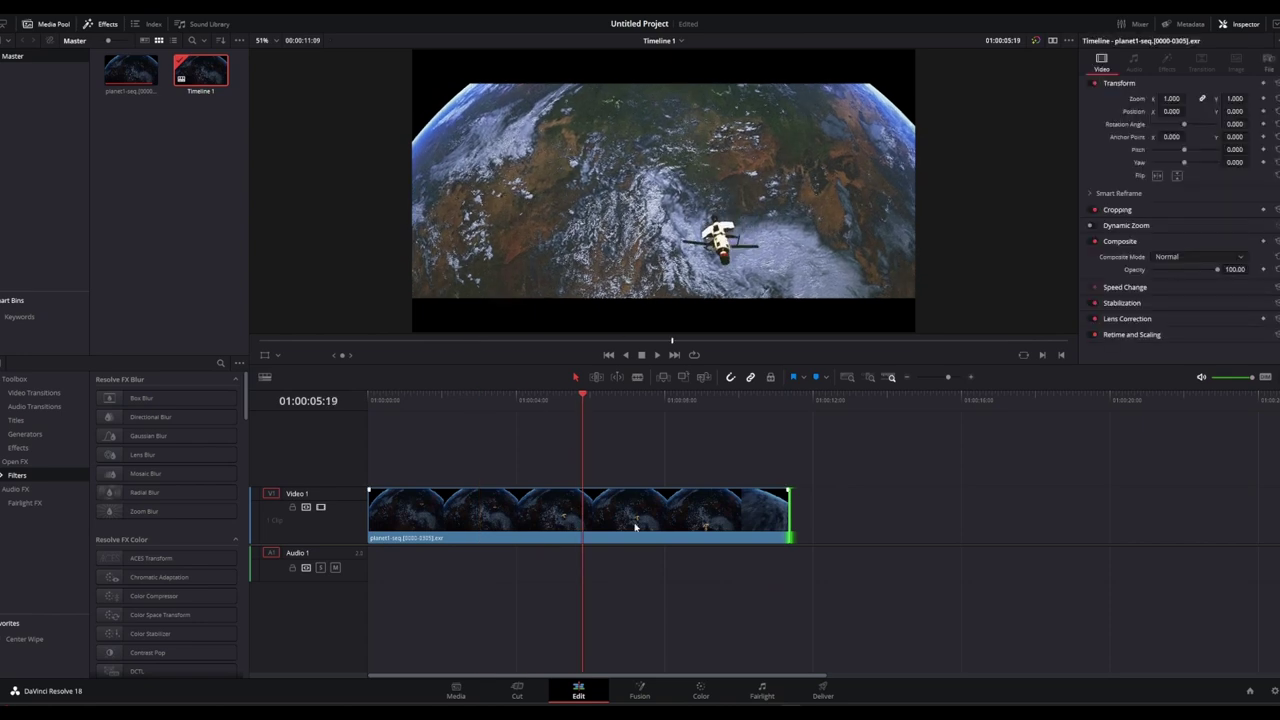
click(701, 689)
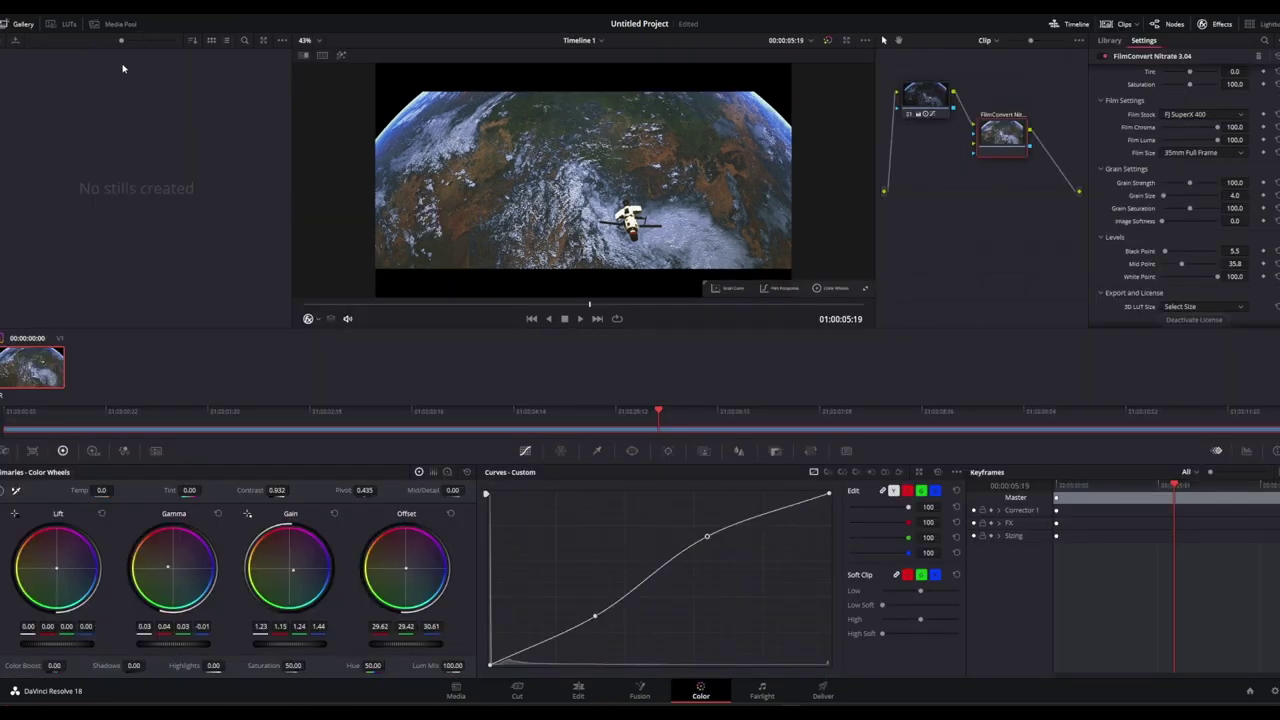
Grab a still of the current viewer frame into the gallery
right_click(634, 160)
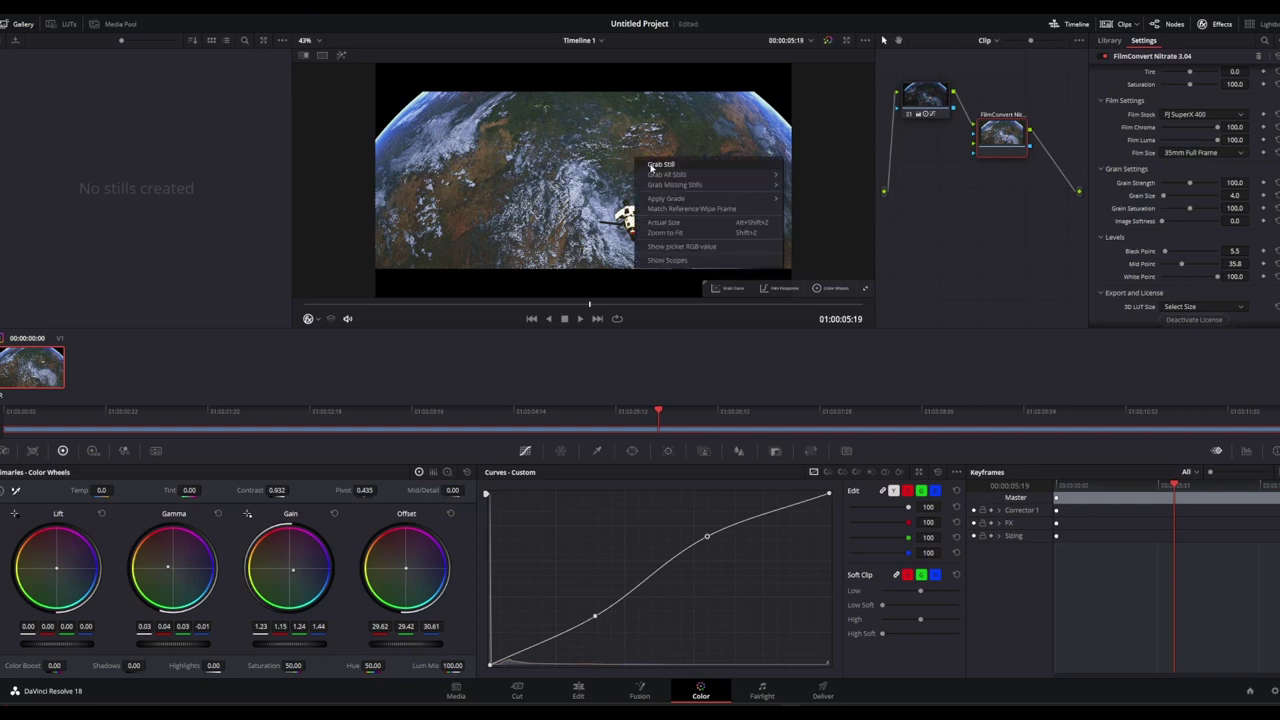
click(651, 166)
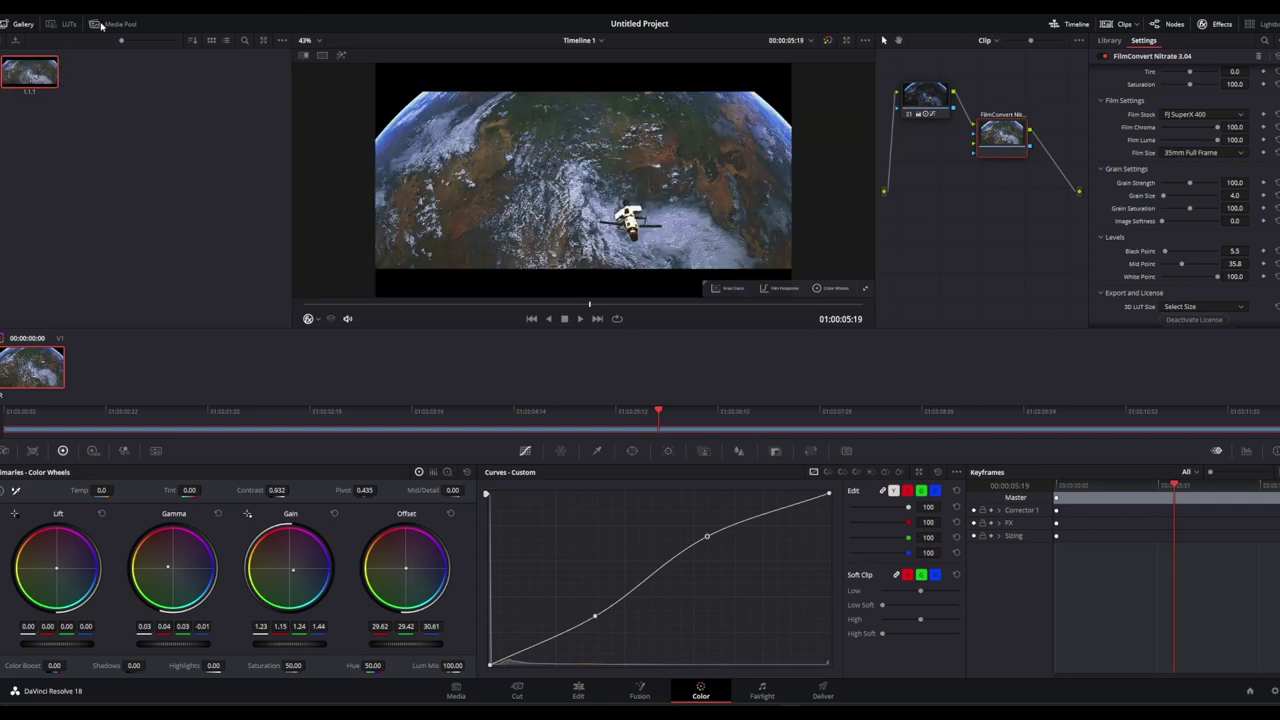
right_click(25, 74)
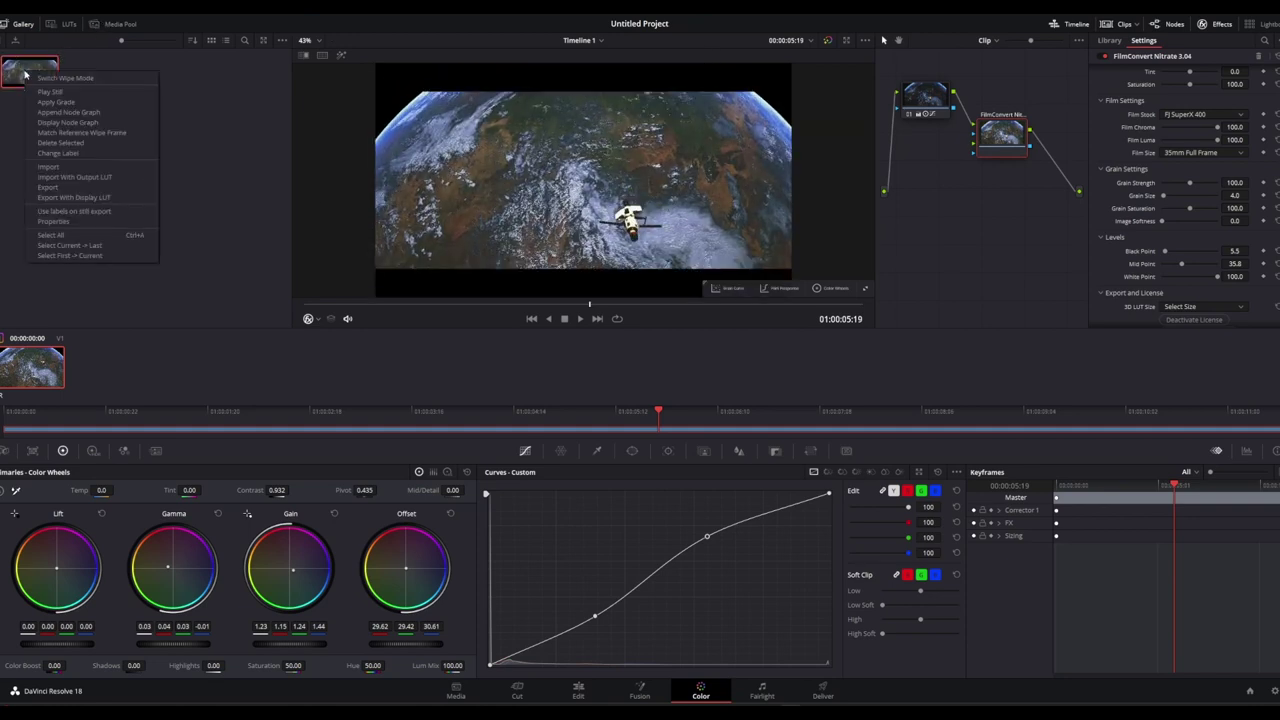
click(81, 188)
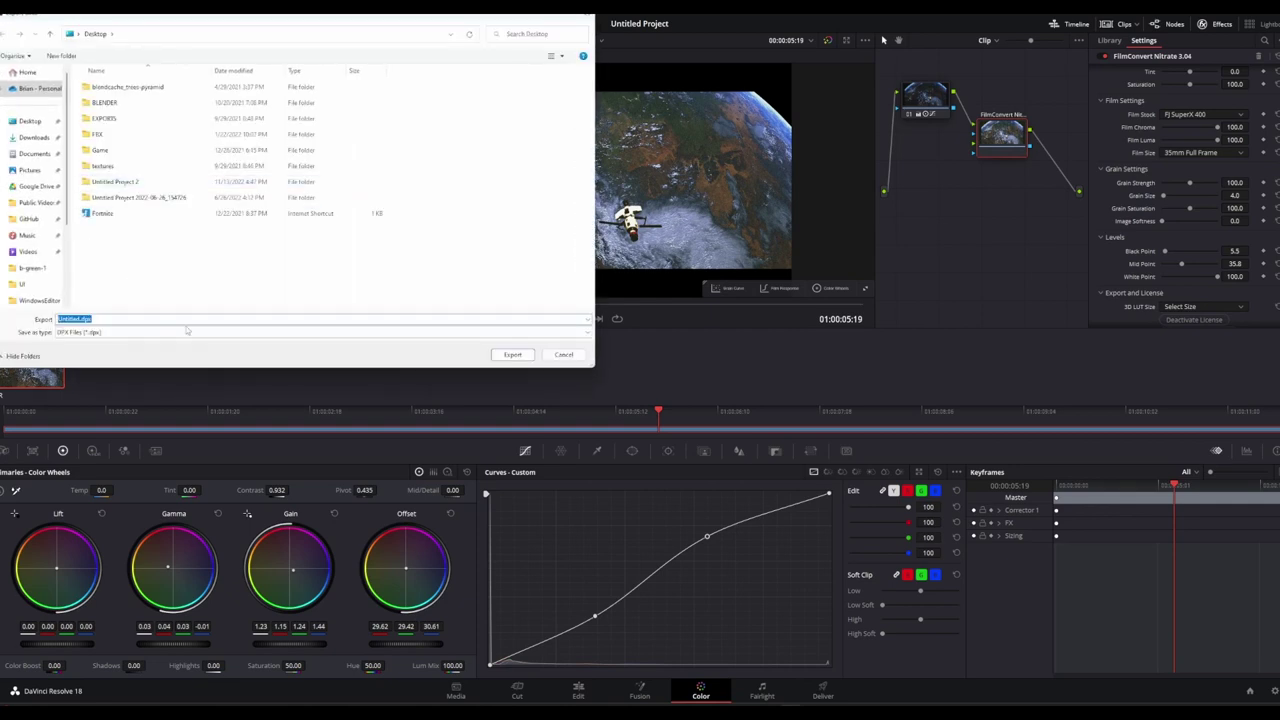
Export the still as a PNG file named planet1.png to the Desktop
click(138, 333)
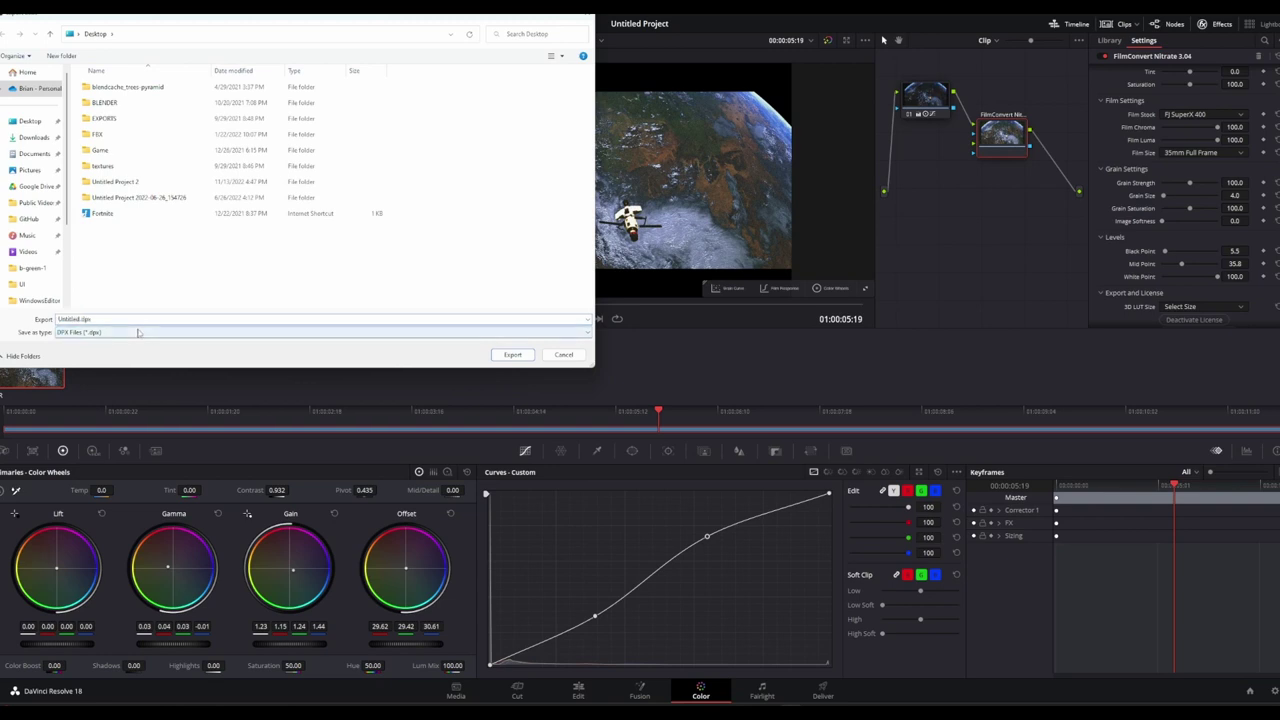
click(138, 333)
click(134, 376)
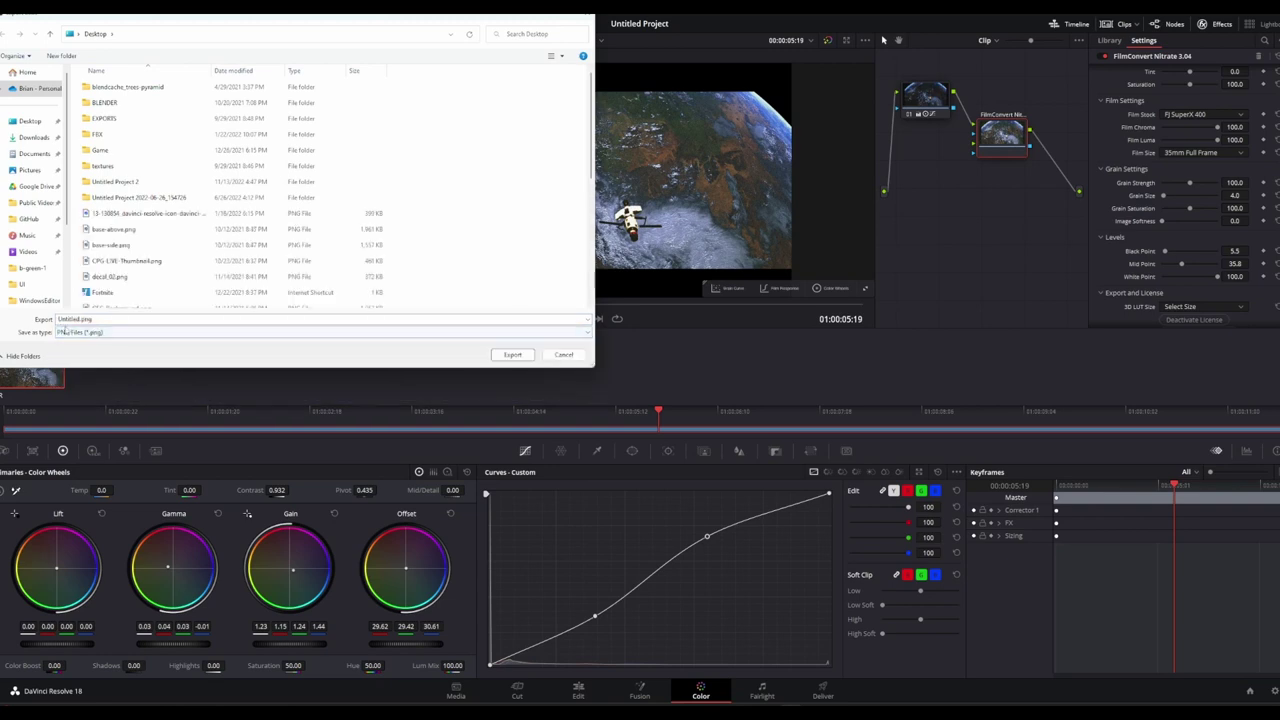
double_click(70, 318)
click(74, 318)
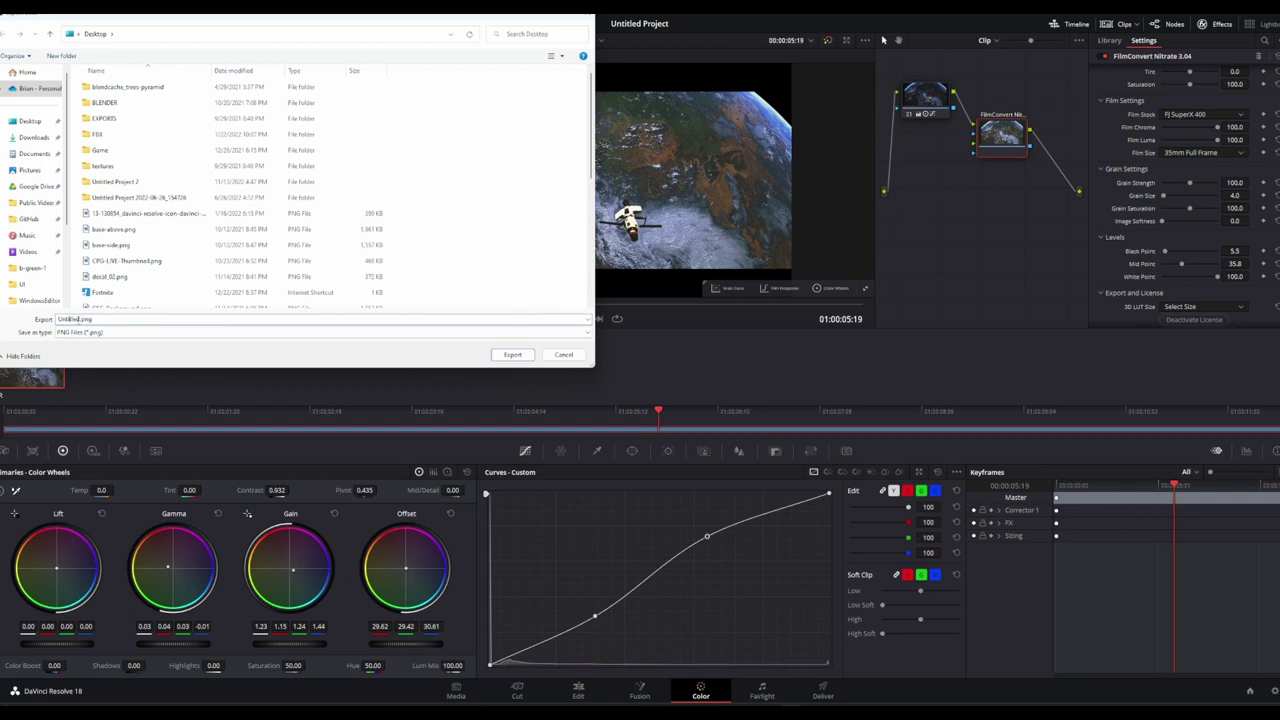
key(shift+Home)
key(BackSpace)
text(planet1)
key(Return)
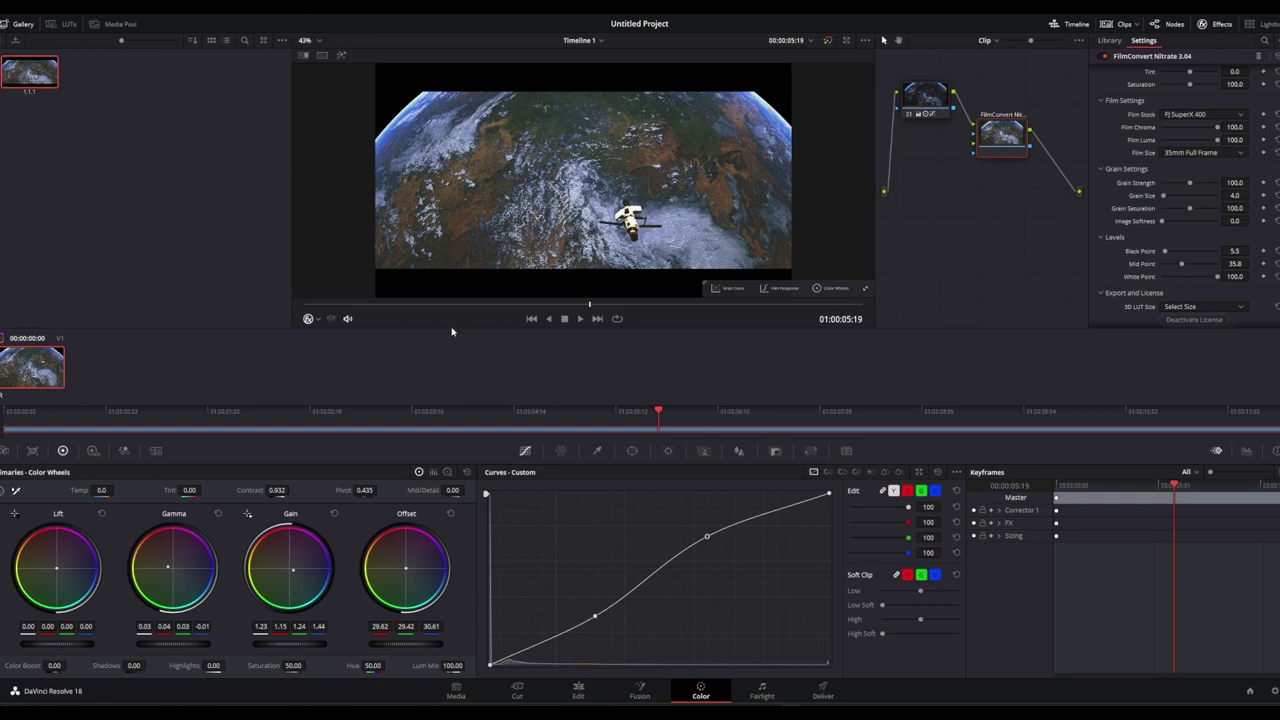
Review the shot in the Enhanced Viewer, scrubbing back, then switch to the Edit page
mouse_move(815, 705)
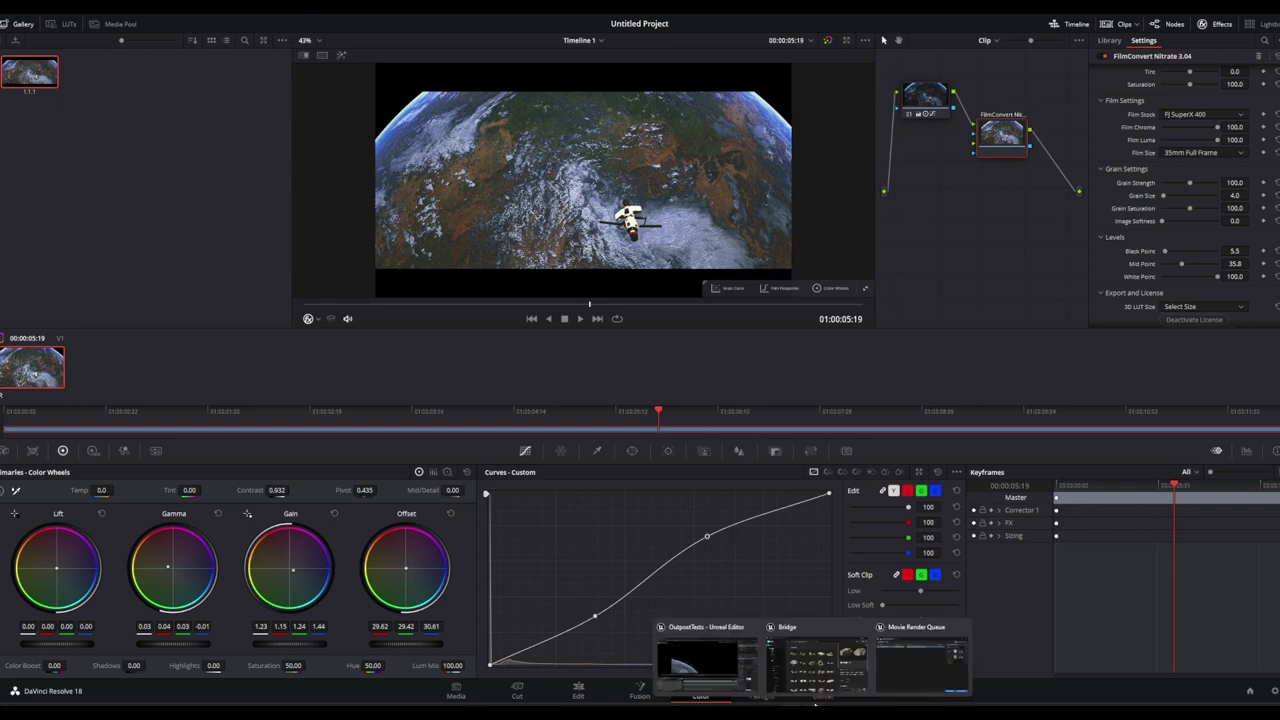
click(705, 655)
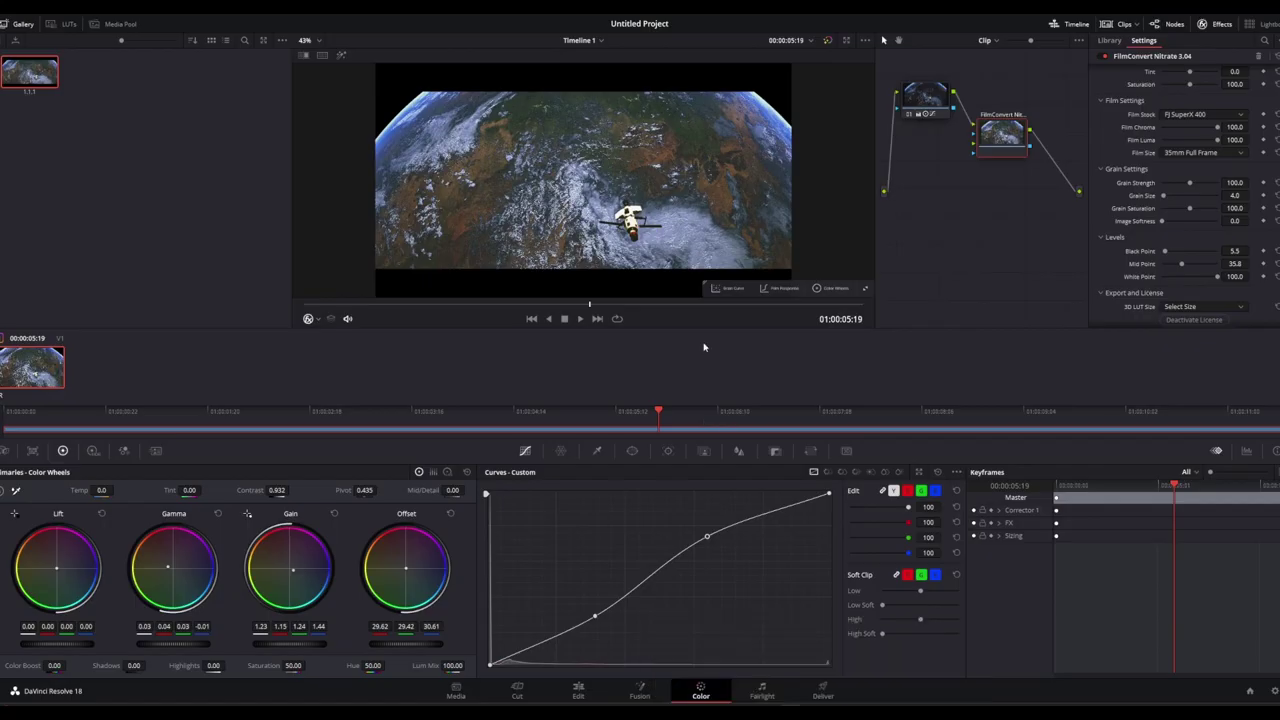
click(847, 41)
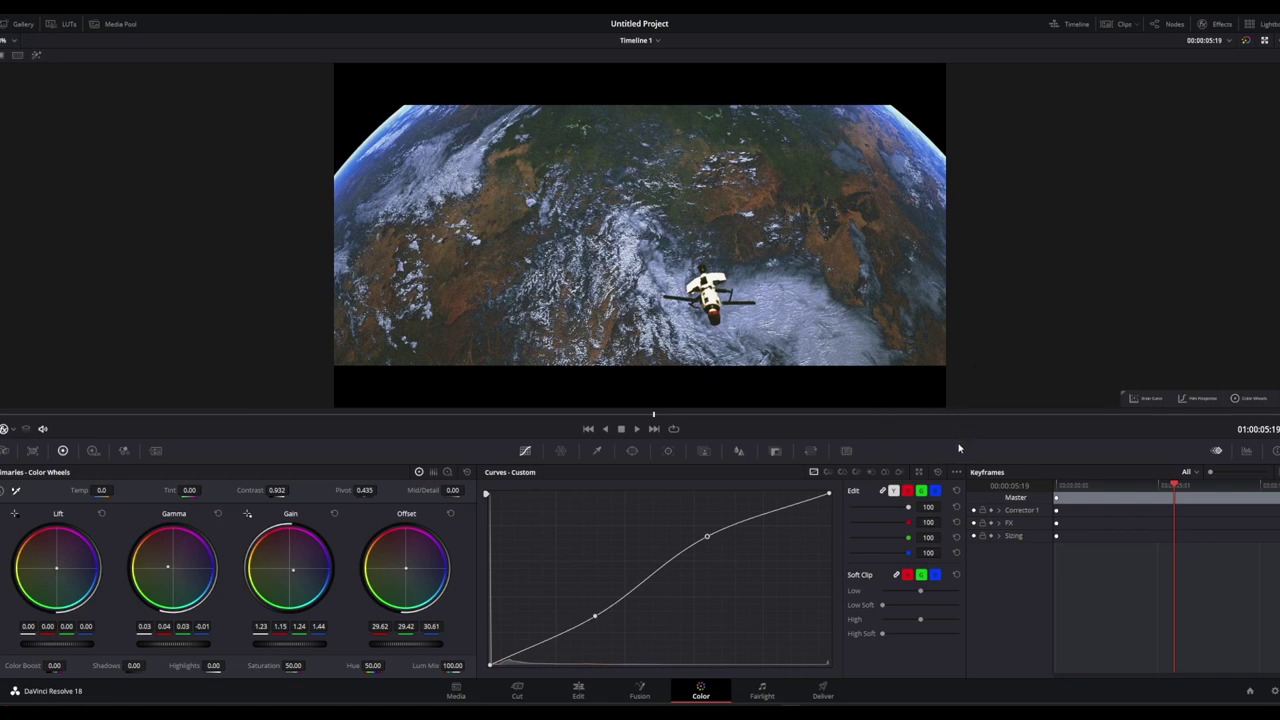
mouse_move(653, 418)
mouse_down()
mouse_move(447, 418)
mouse_move(465, 418)
mouse_up()
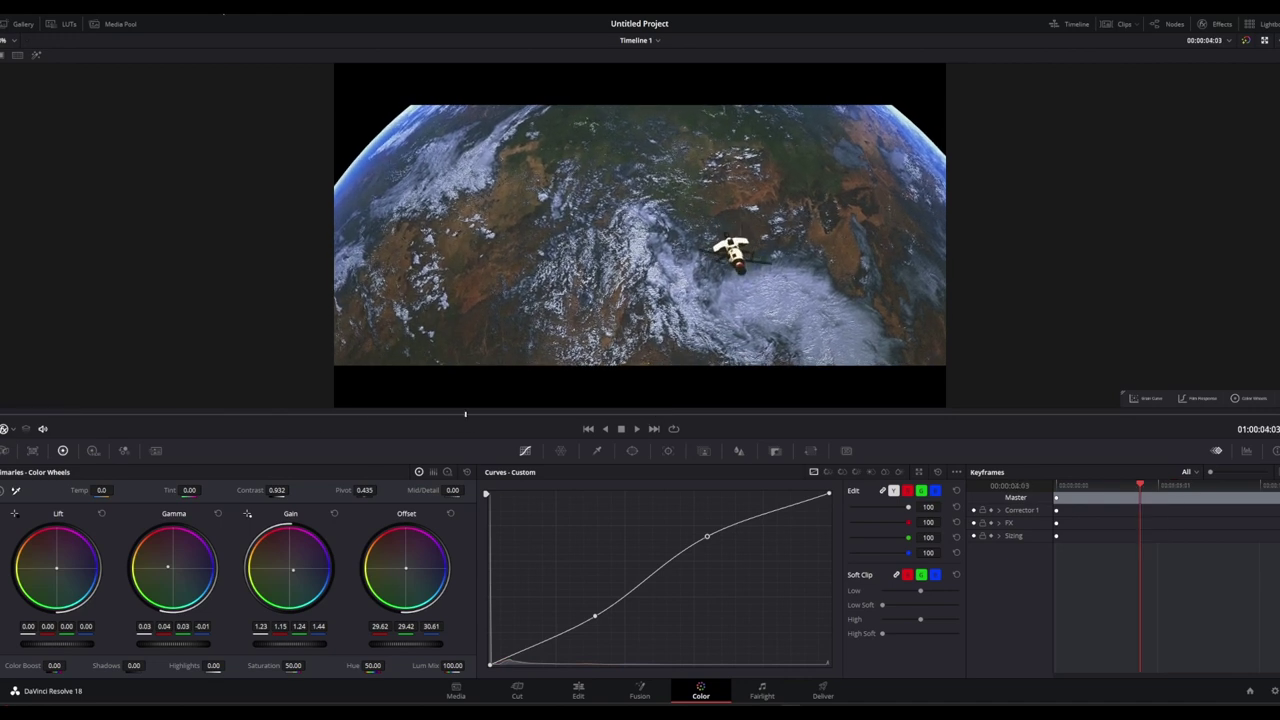
click(332, 14)
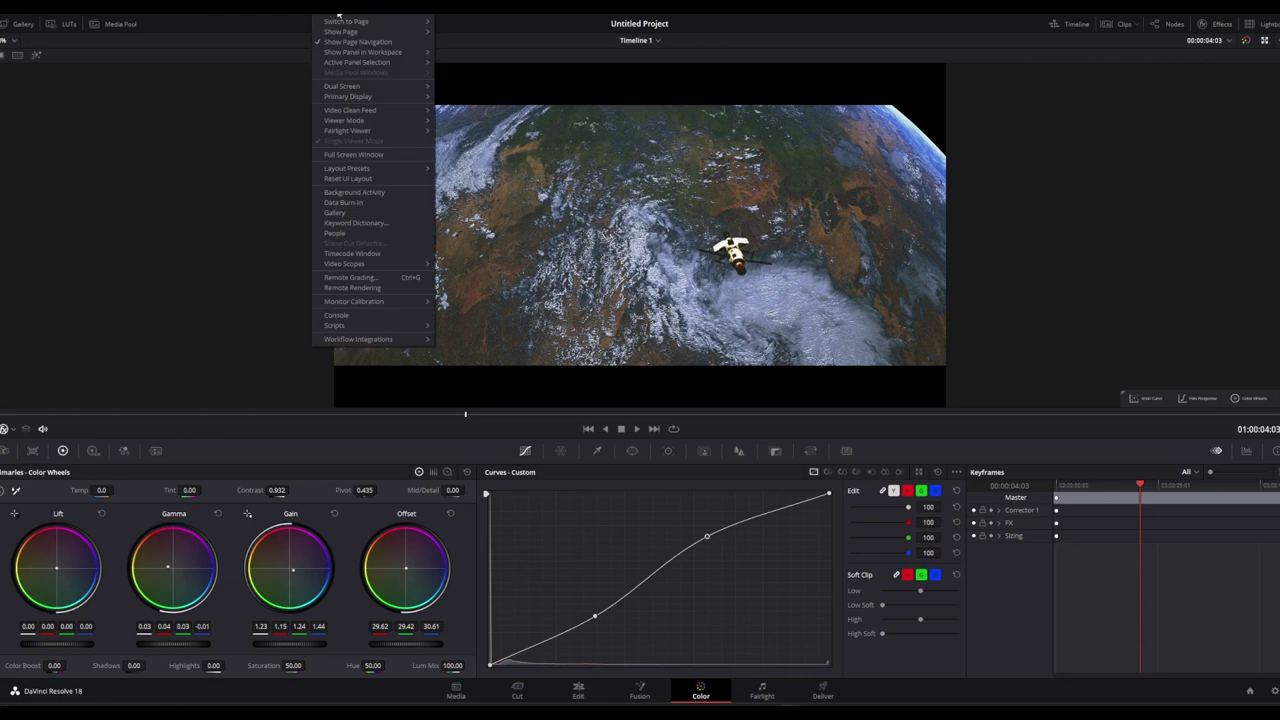
click(340, 15)
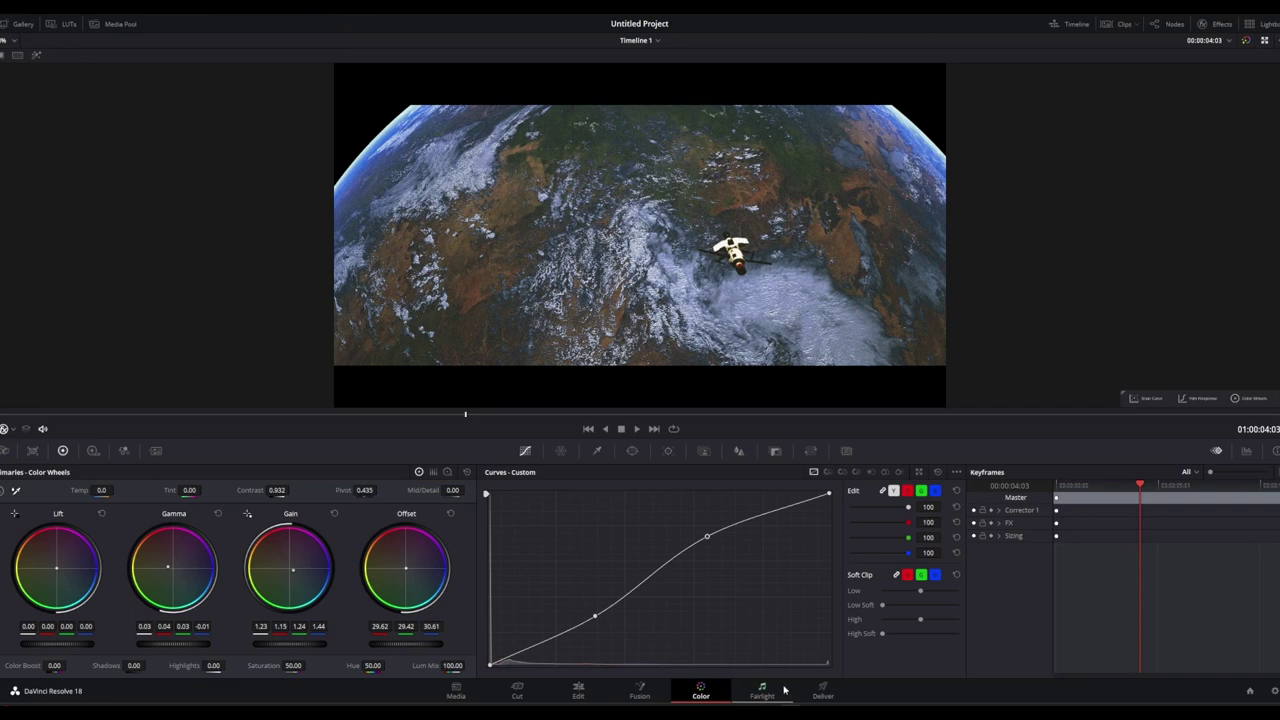
click(579, 690)
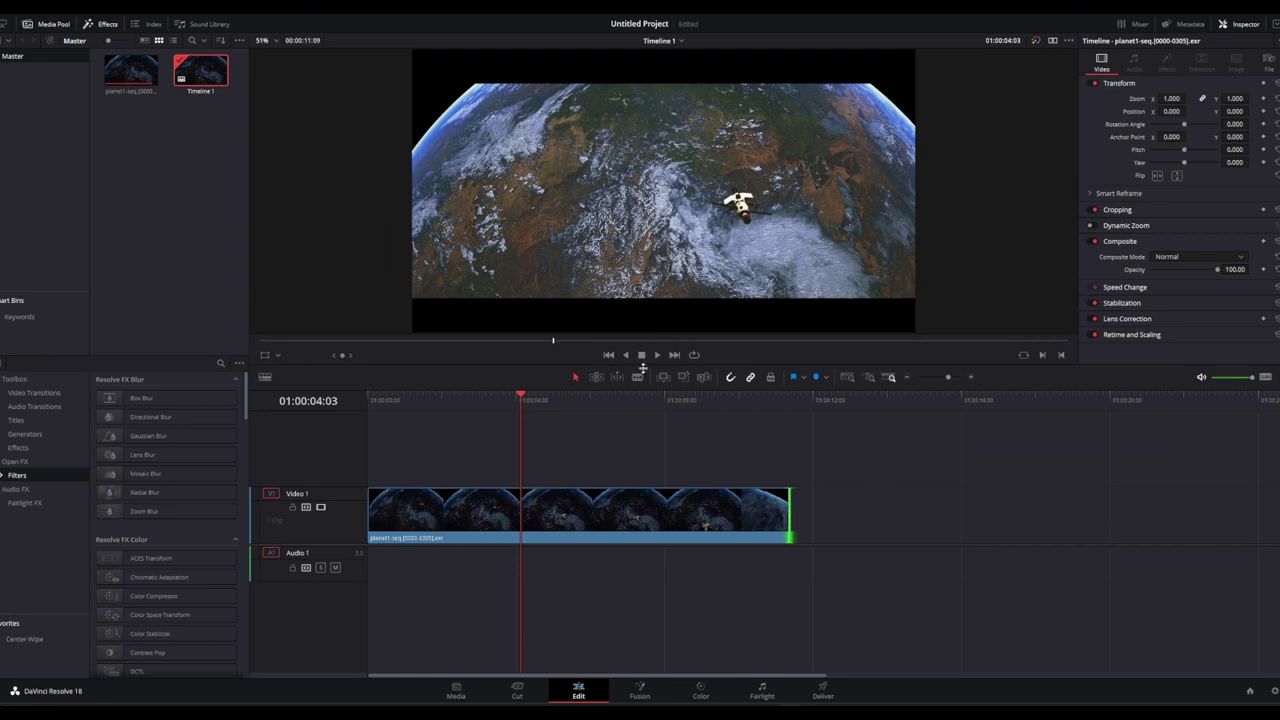
Enlarge the viewer, play the timeline through and stop it, then switch to the Deliver page
drag(645, 365, 646, 582)
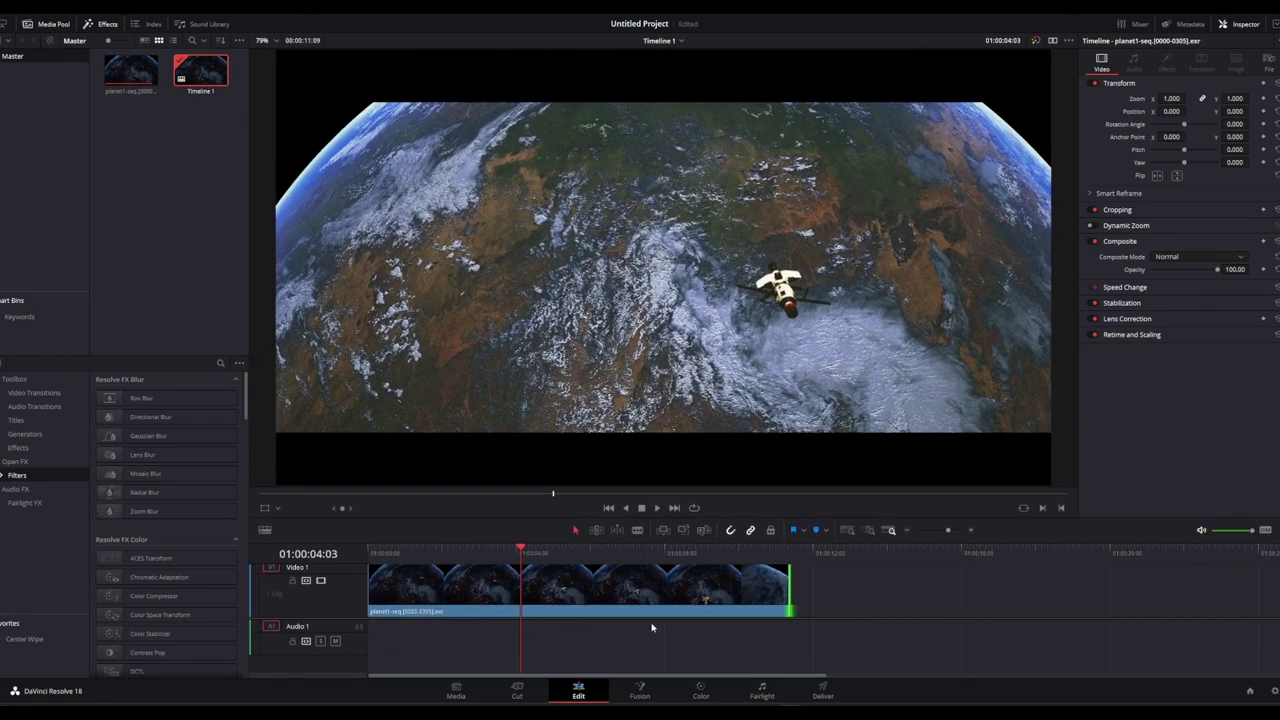
click(658, 509)
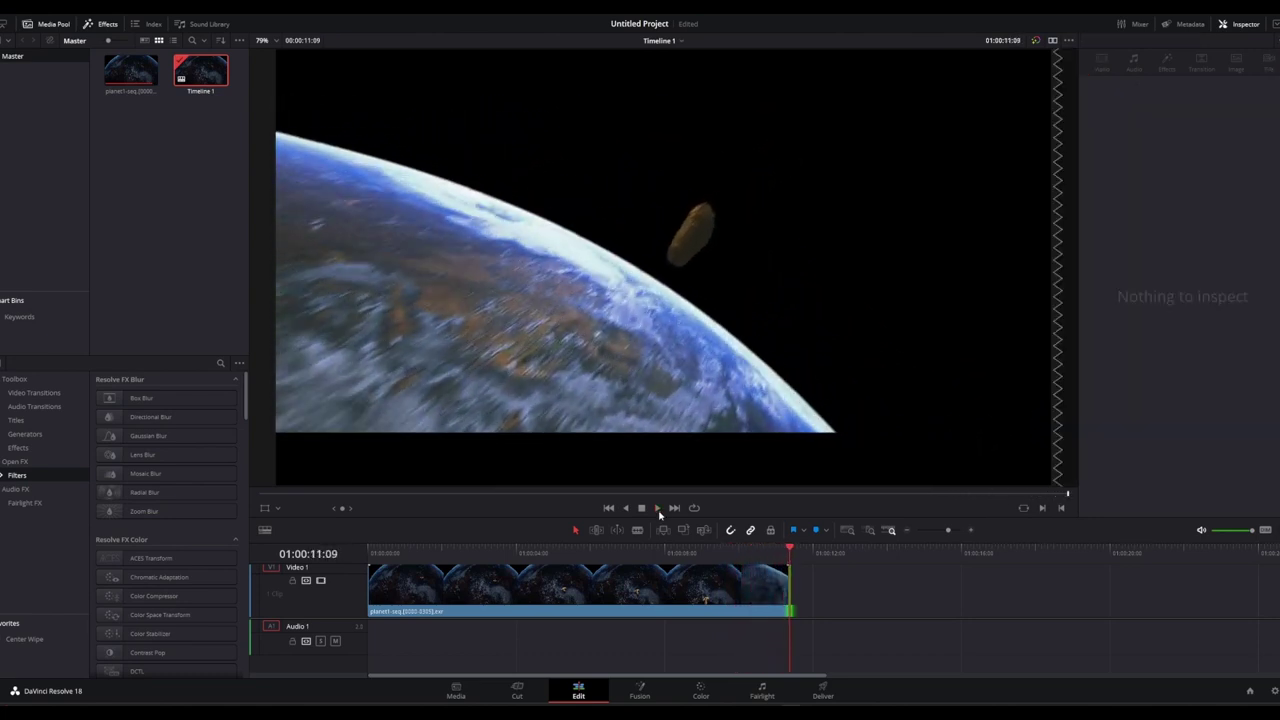
click(642, 509)
click(823, 693)
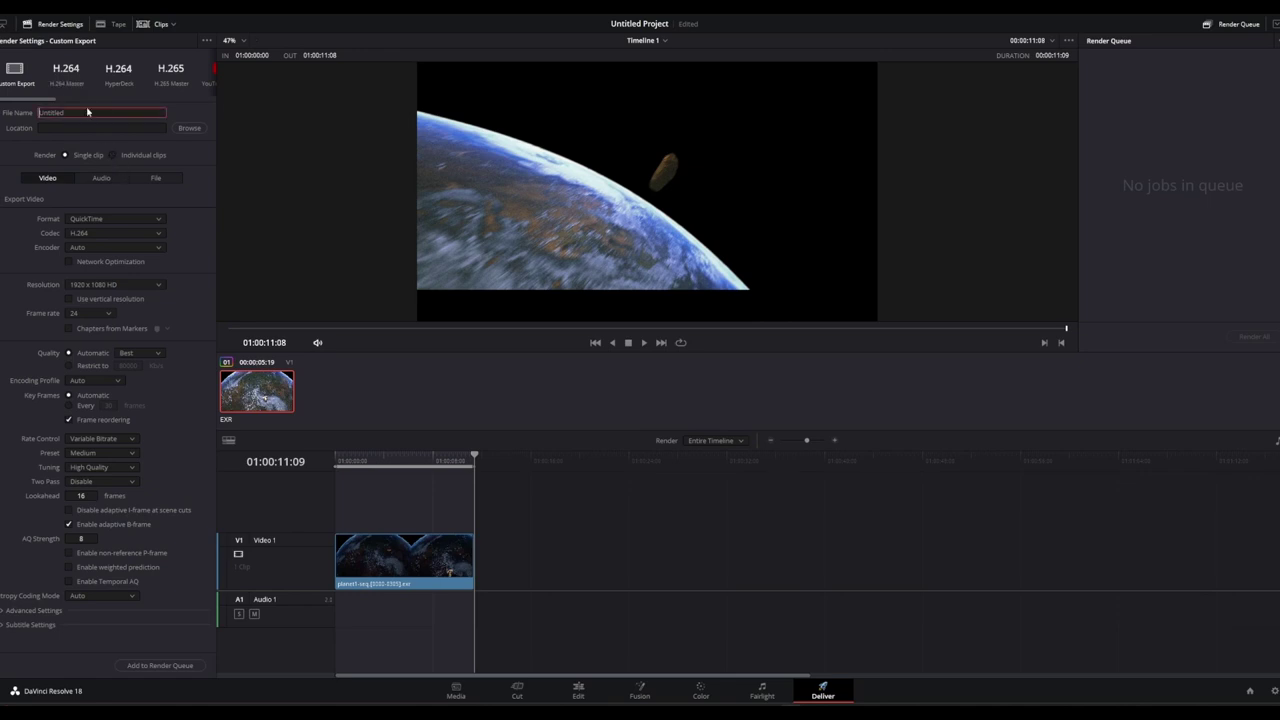
Name the render file Planet1 and set its save location to the Desktop
double_click(51, 112)
text(Planet1)
click(189, 130)
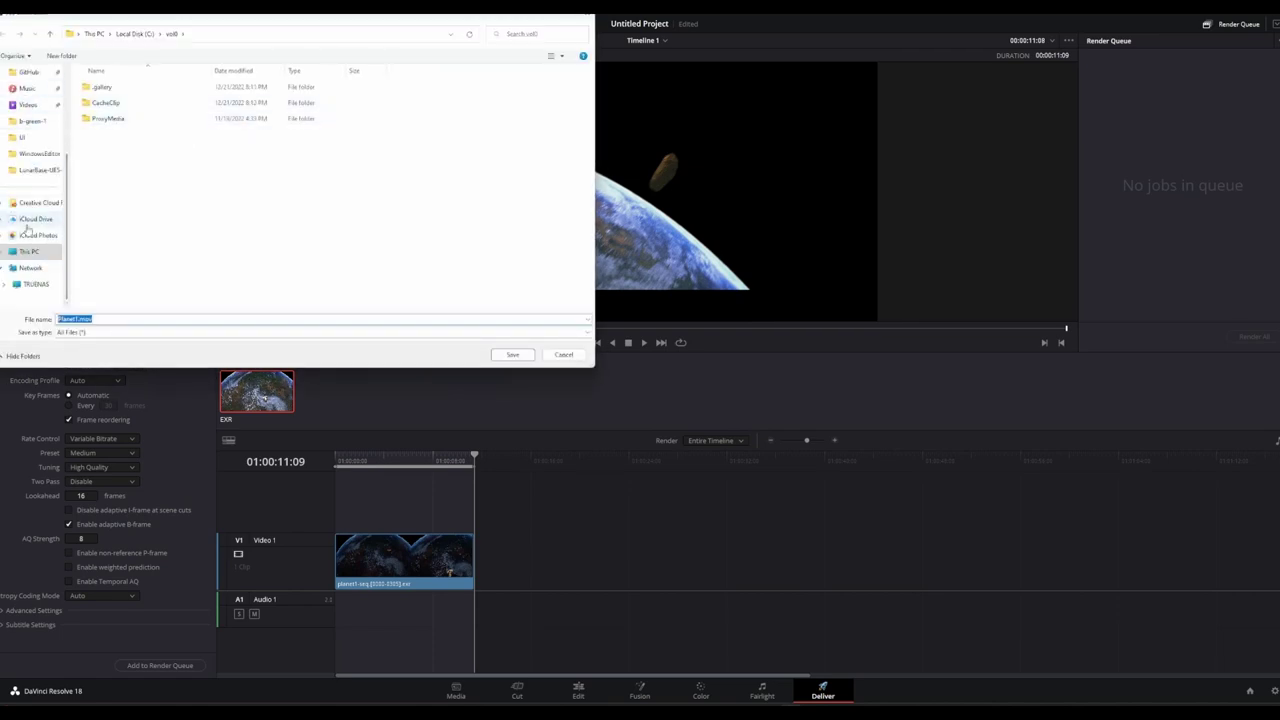
scroll(34, 220, up, 3)
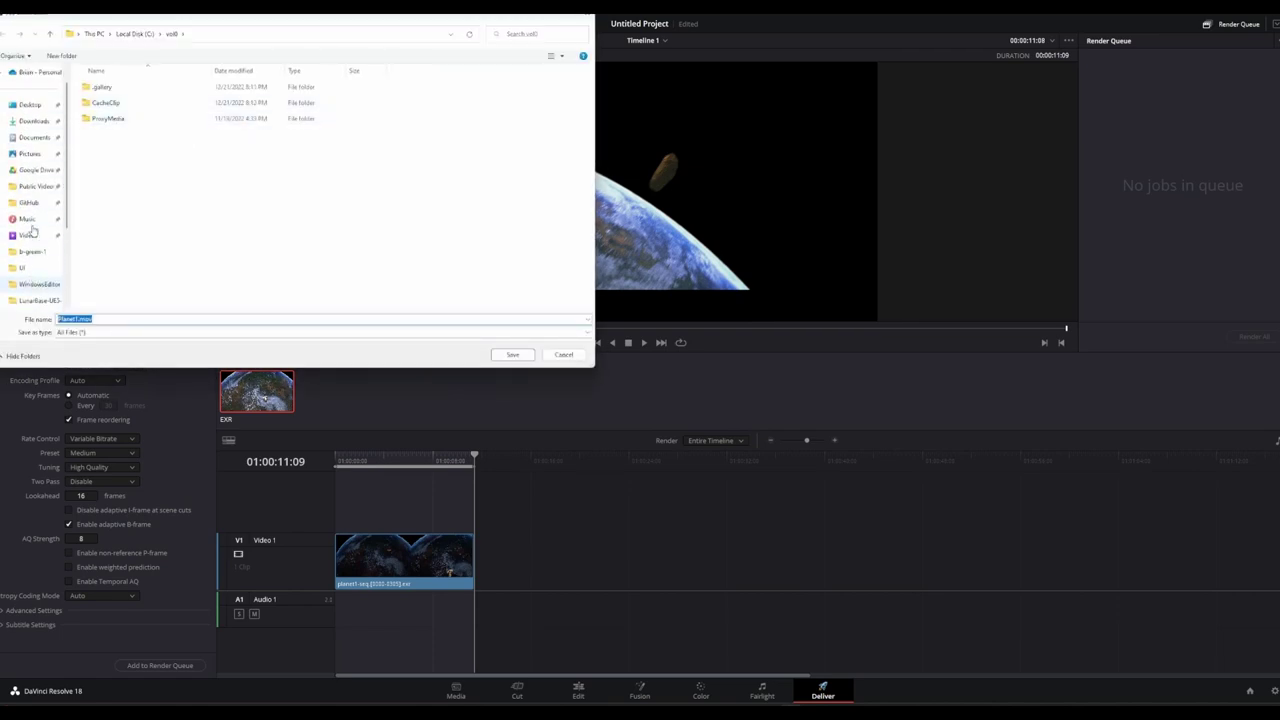
click(30, 104)
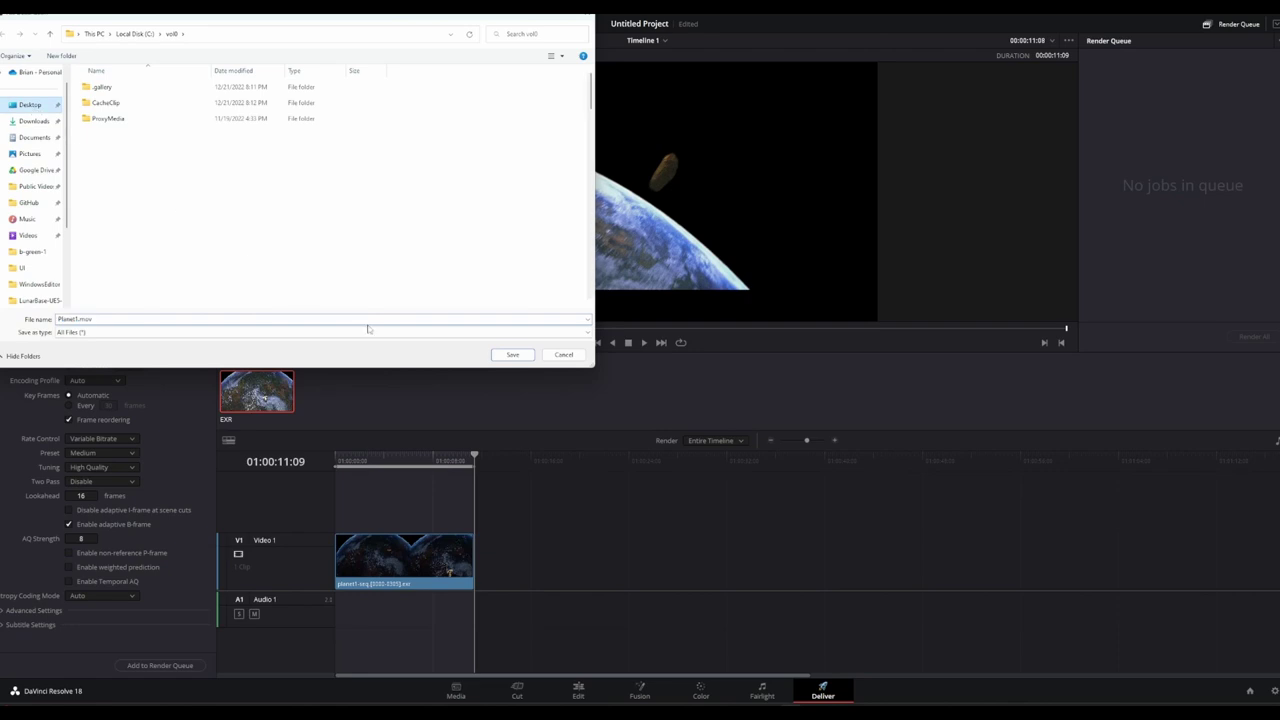
click(500, 357)
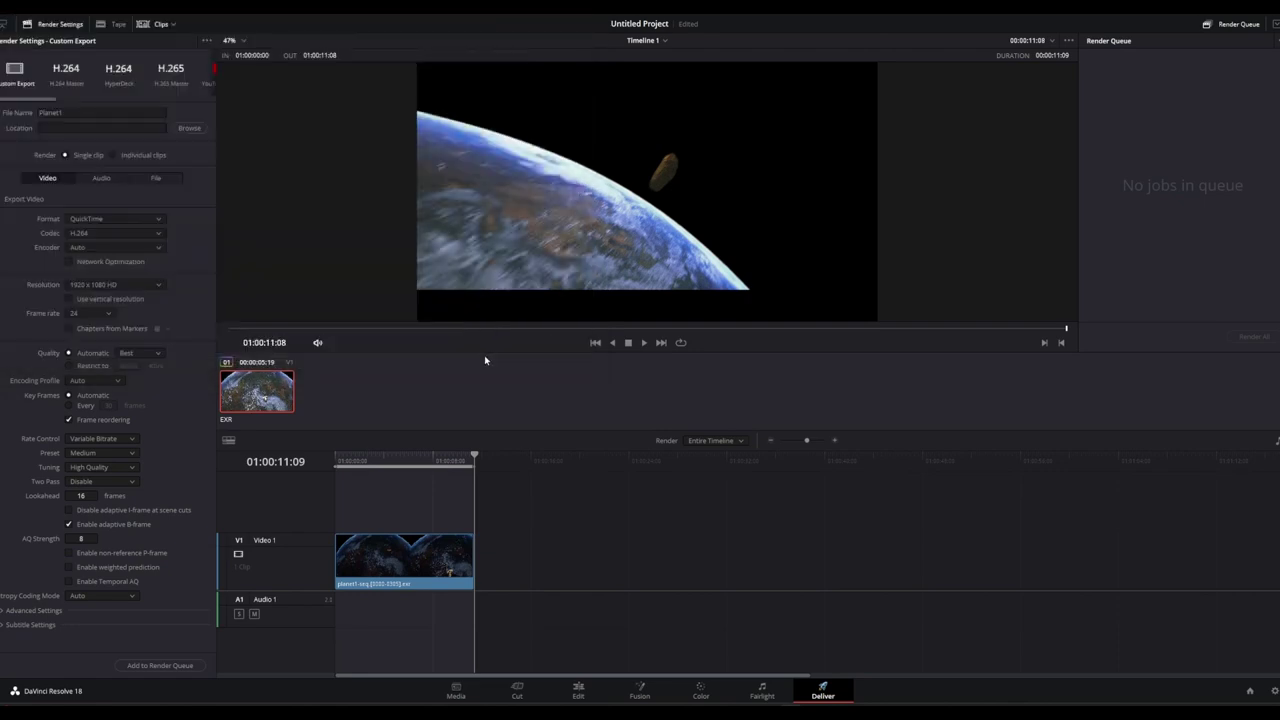
Set the format to MP4 with 1920 x 1080 HD resolution and add the job to the render queue
click(150, 219)
click(130, 299)
click(156, 287)
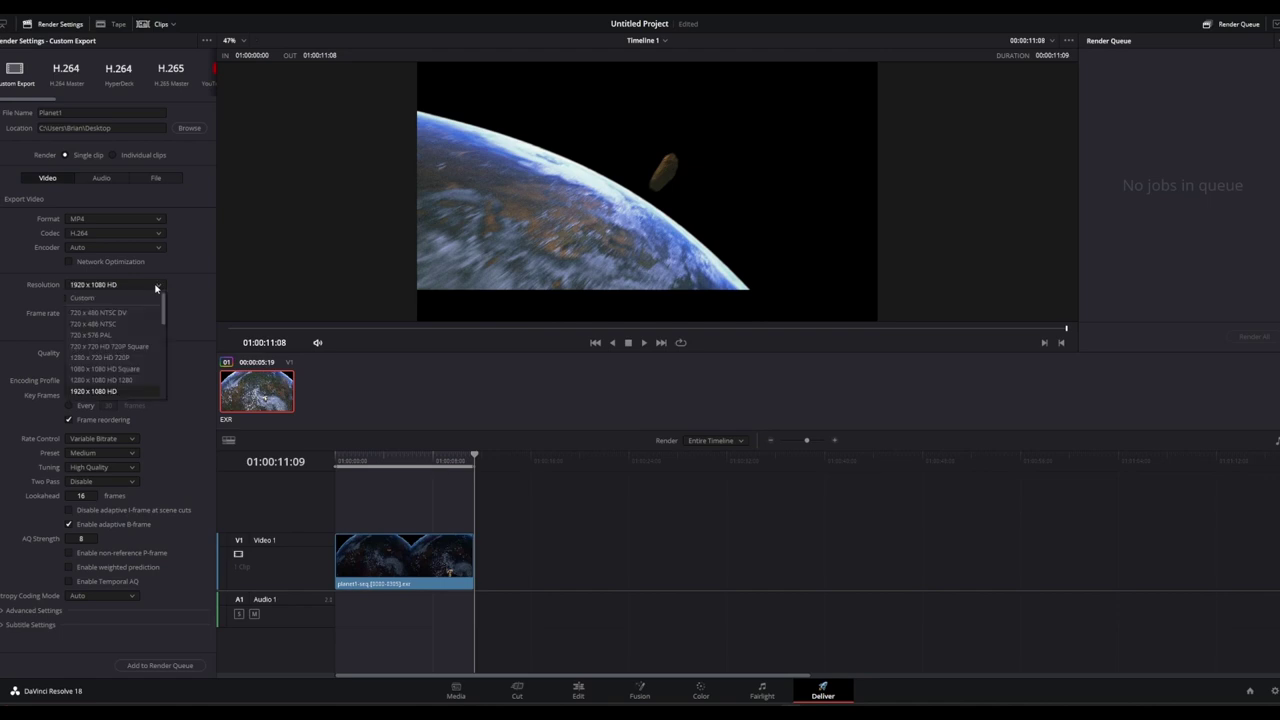
scroll(153, 321, down, 2)
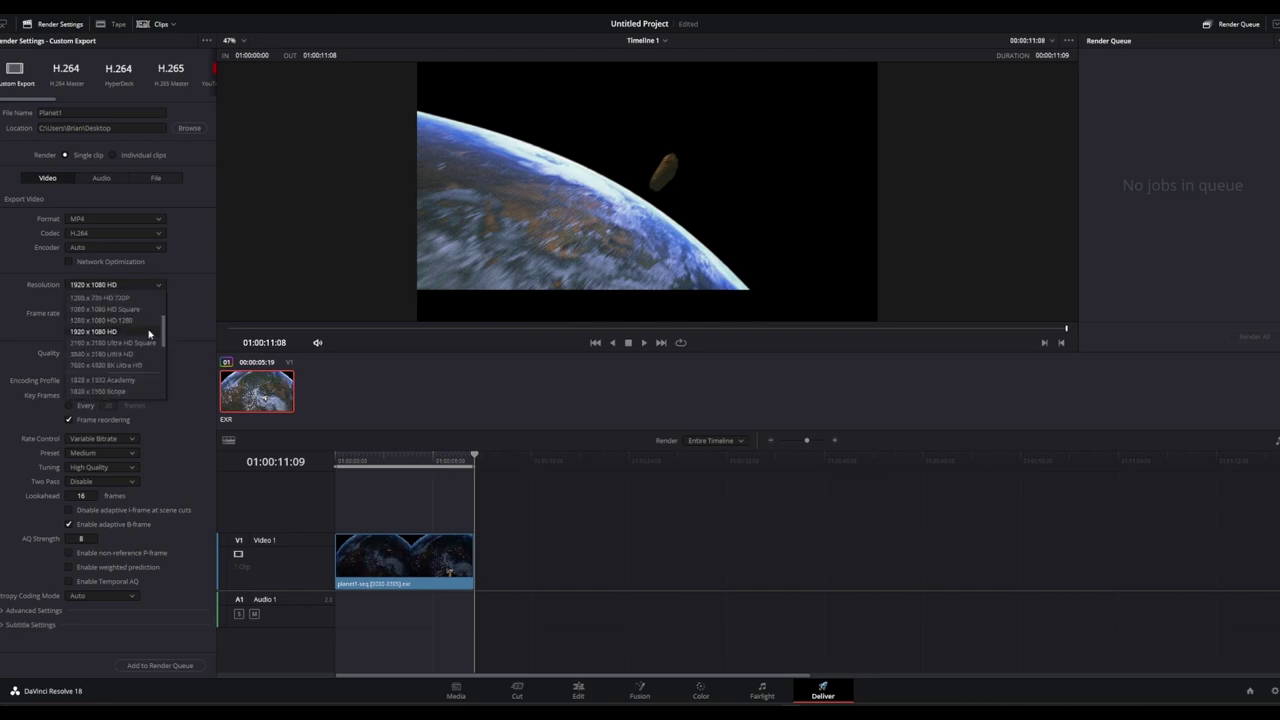
click(150, 332)
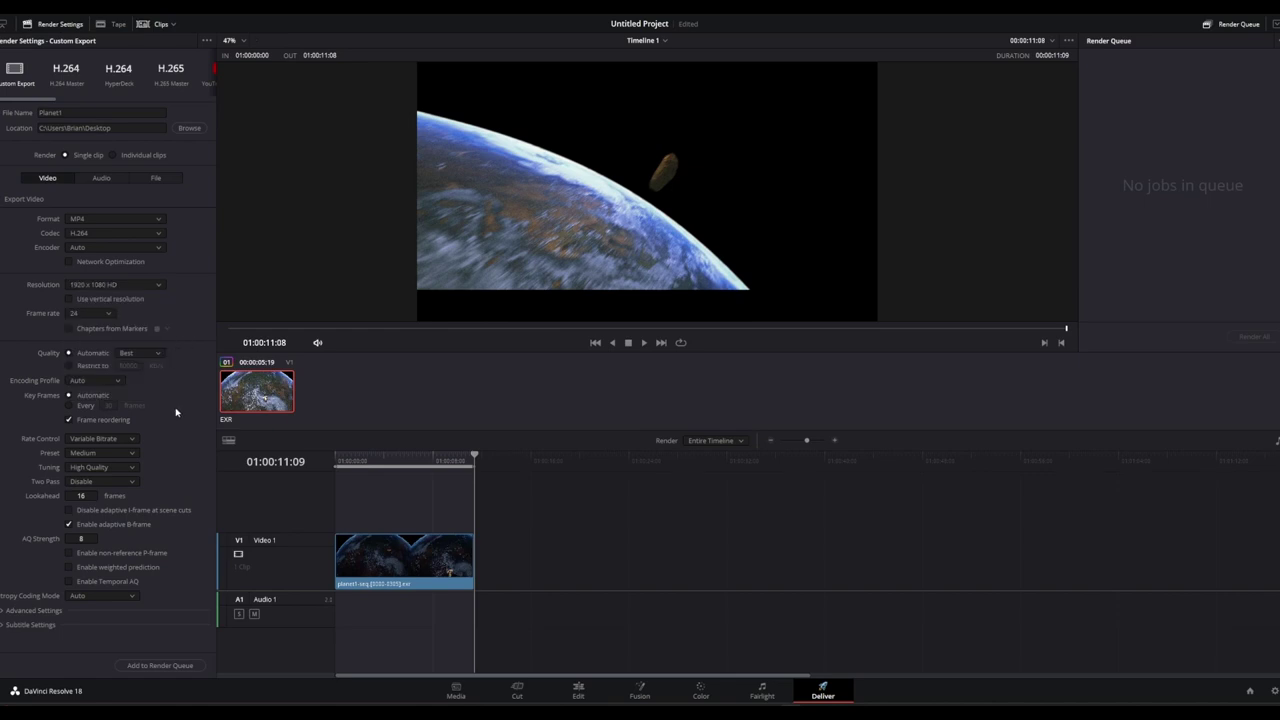
click(153, 665)
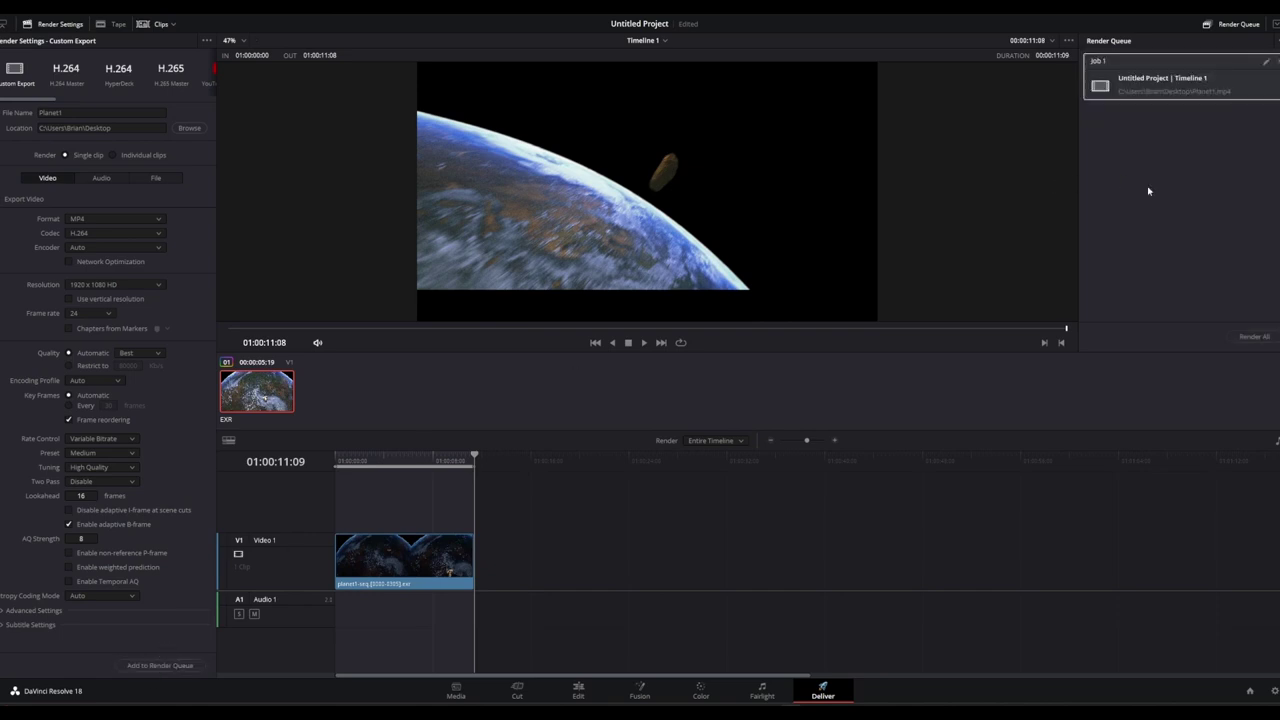
Render queued Job 1 so Planet1.mp4 is written to the Desktop
click(1255, 337)
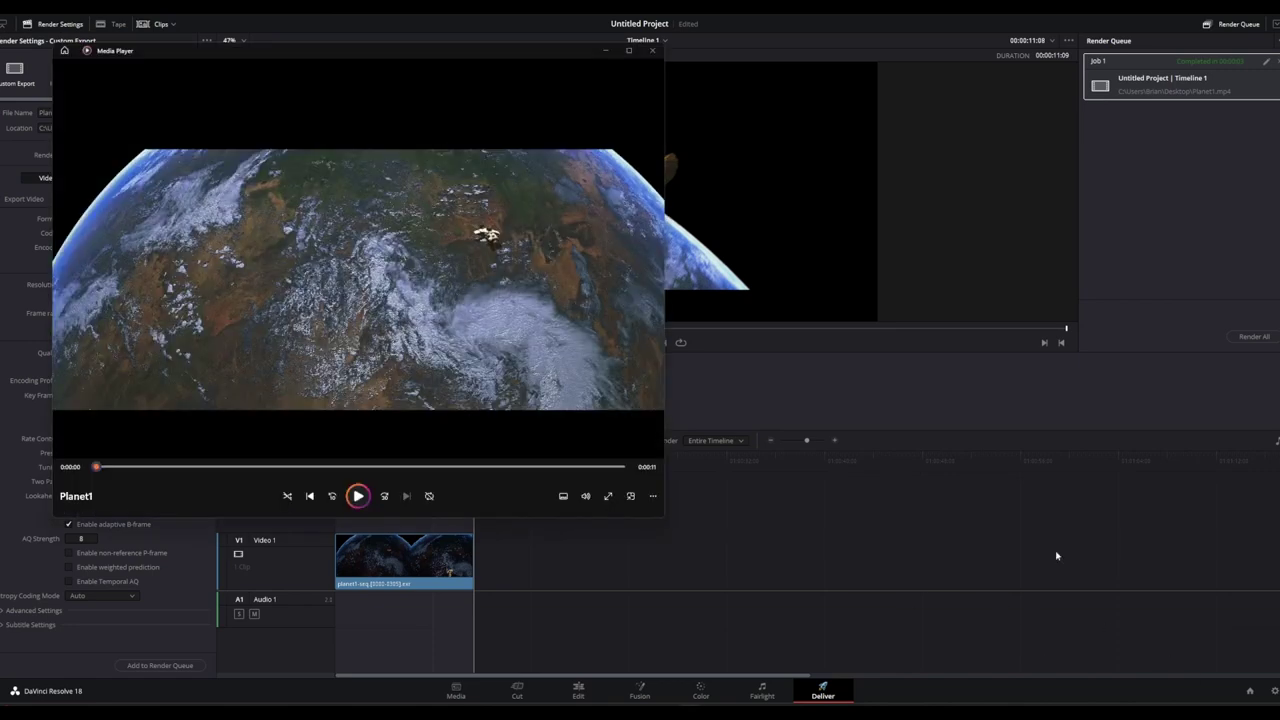
Play the rendered Planet1 video, then maximize Media Player and replay it from the start
click(358, 496)
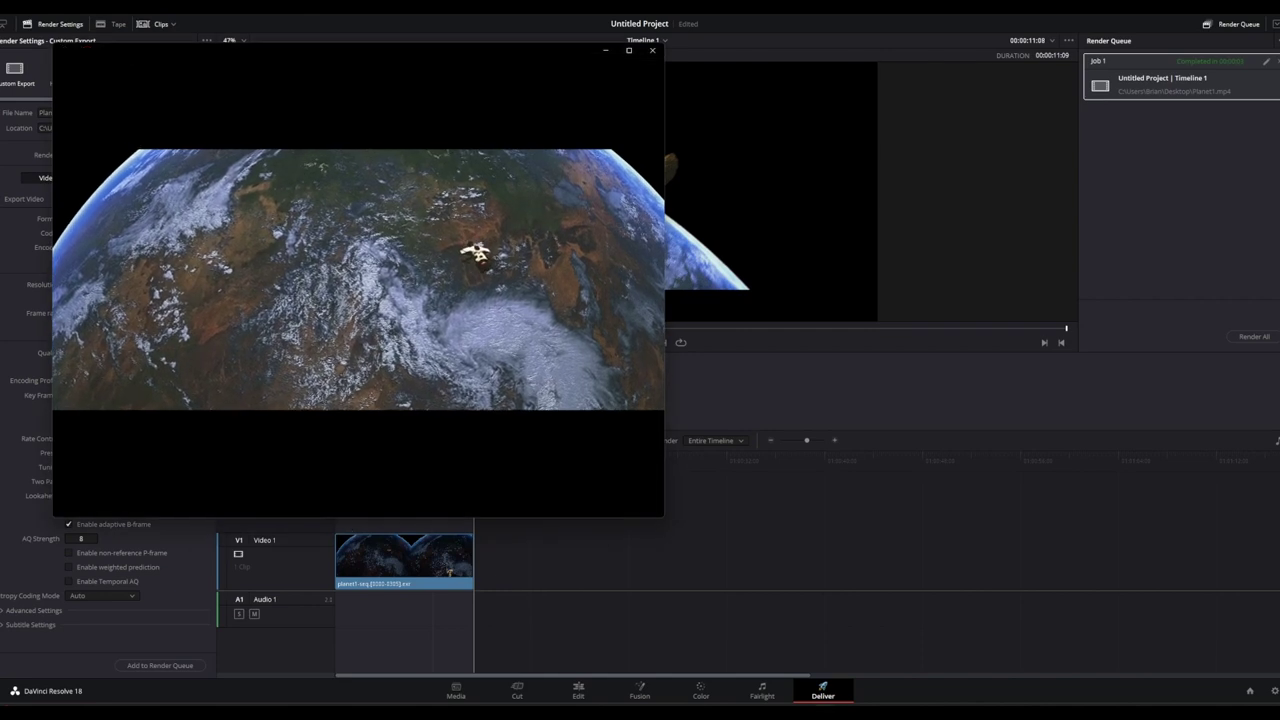
mouse_move(359, 502)
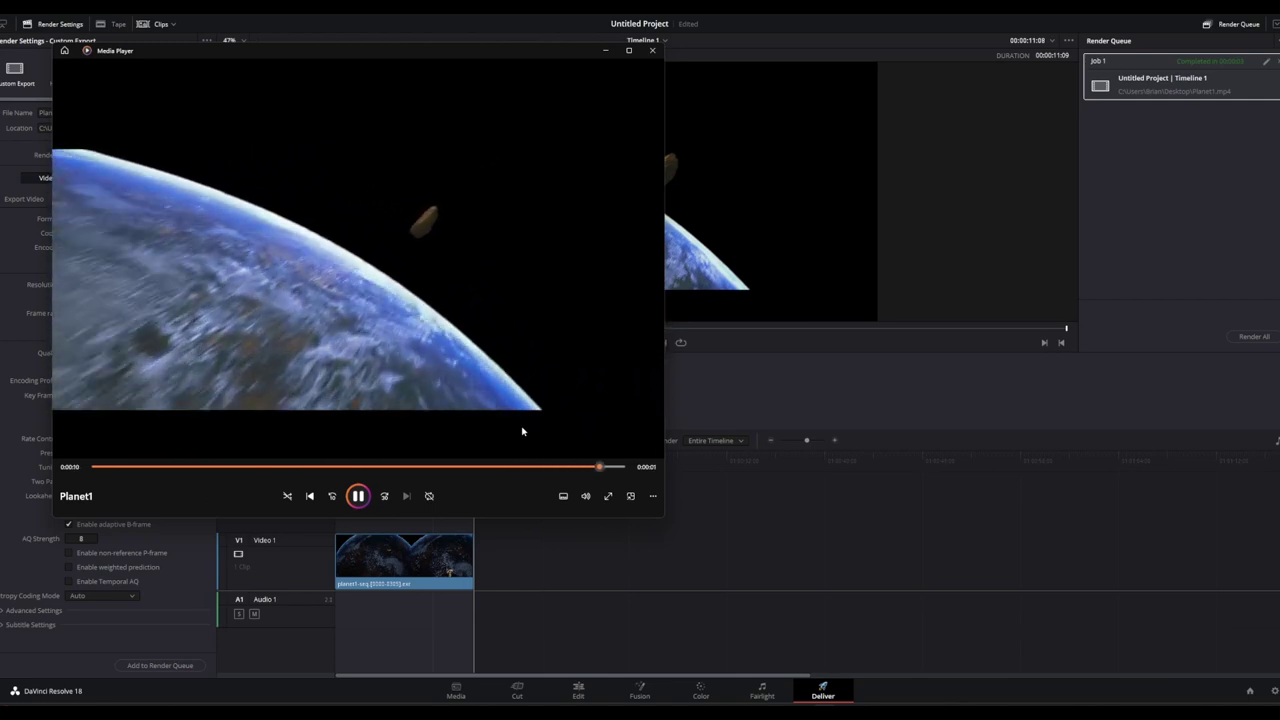
click(628, 50)
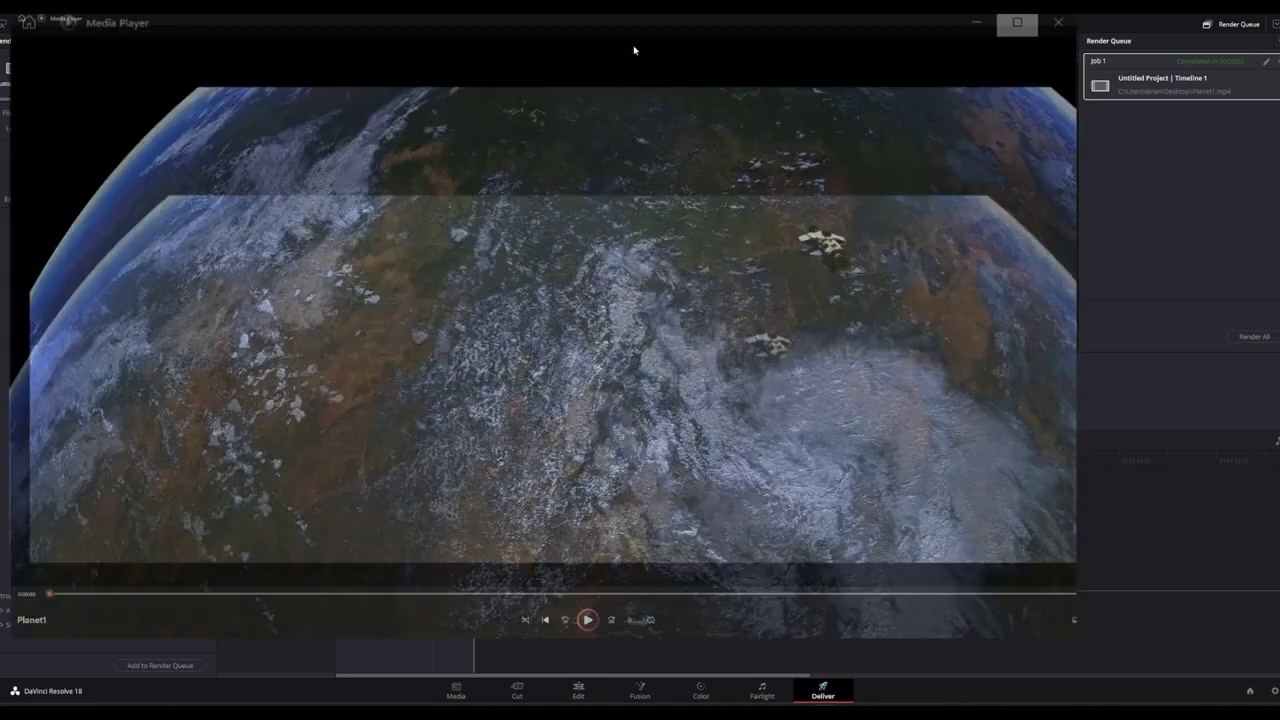
click(640, 681)
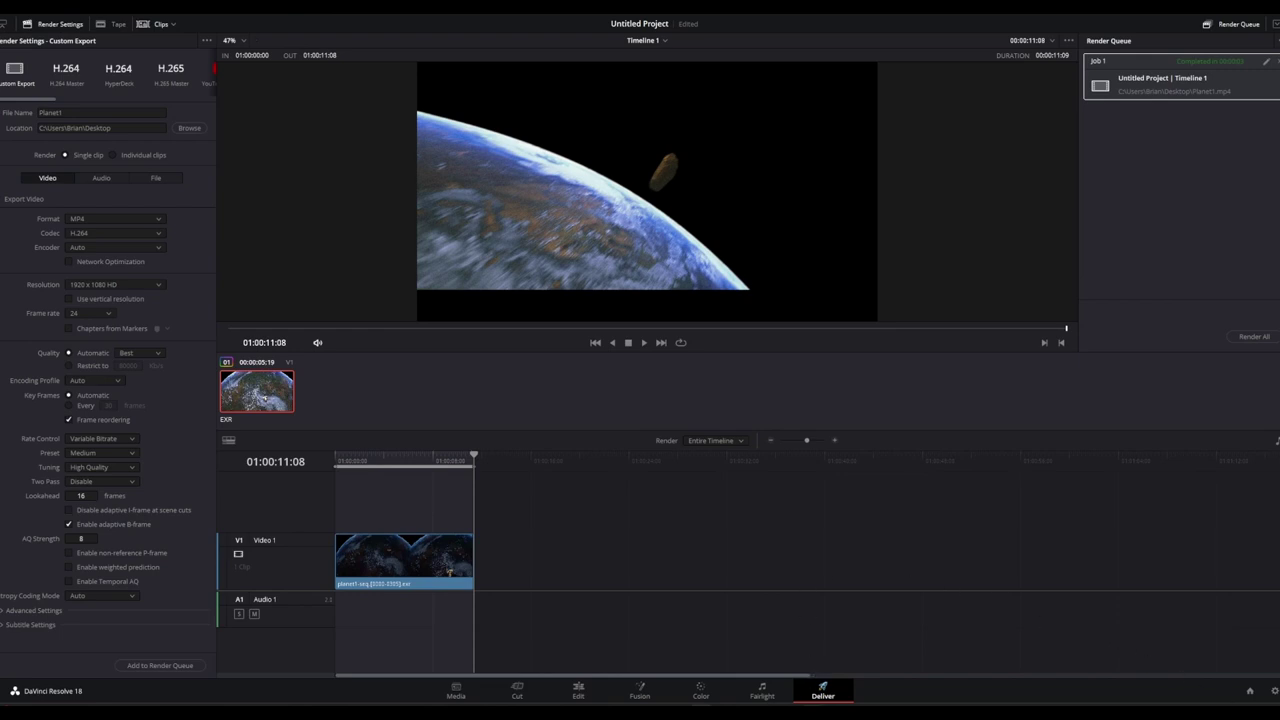
Return to Unreal Editor, move the Movie Render Queue to the bottom-left, and preview frame 216
mouse_move(812, 715)
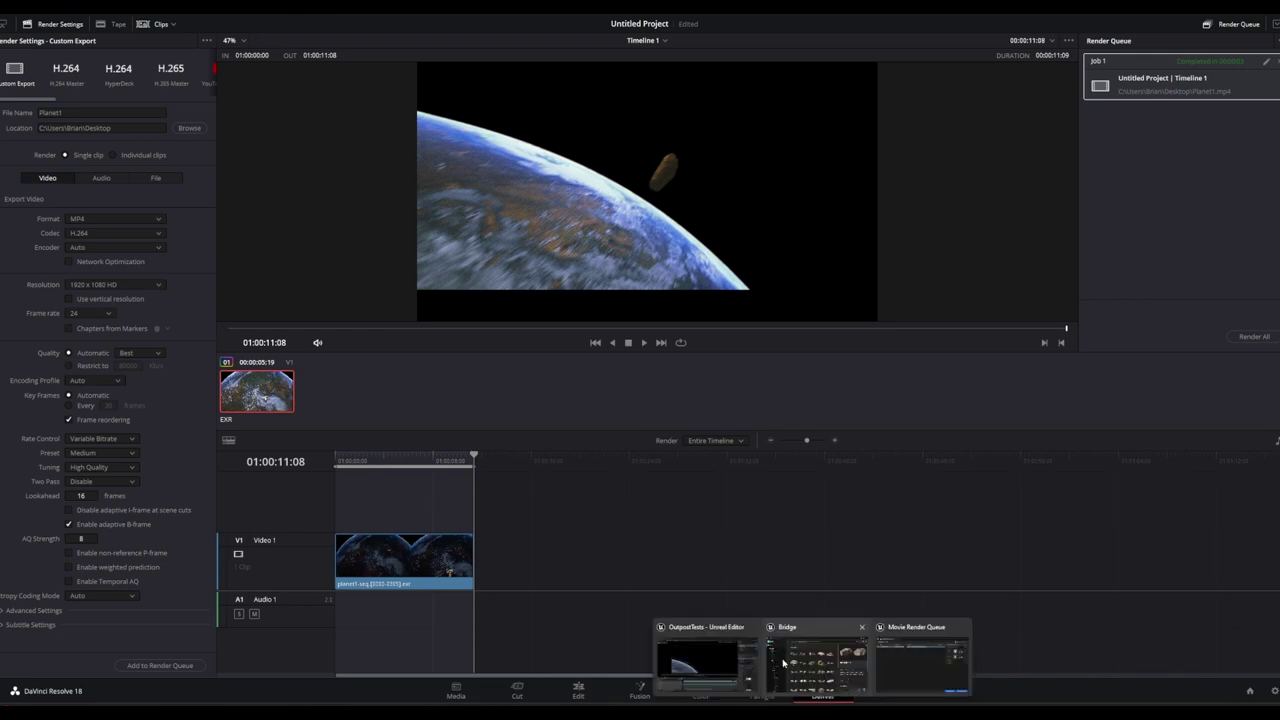
click(724, 658)
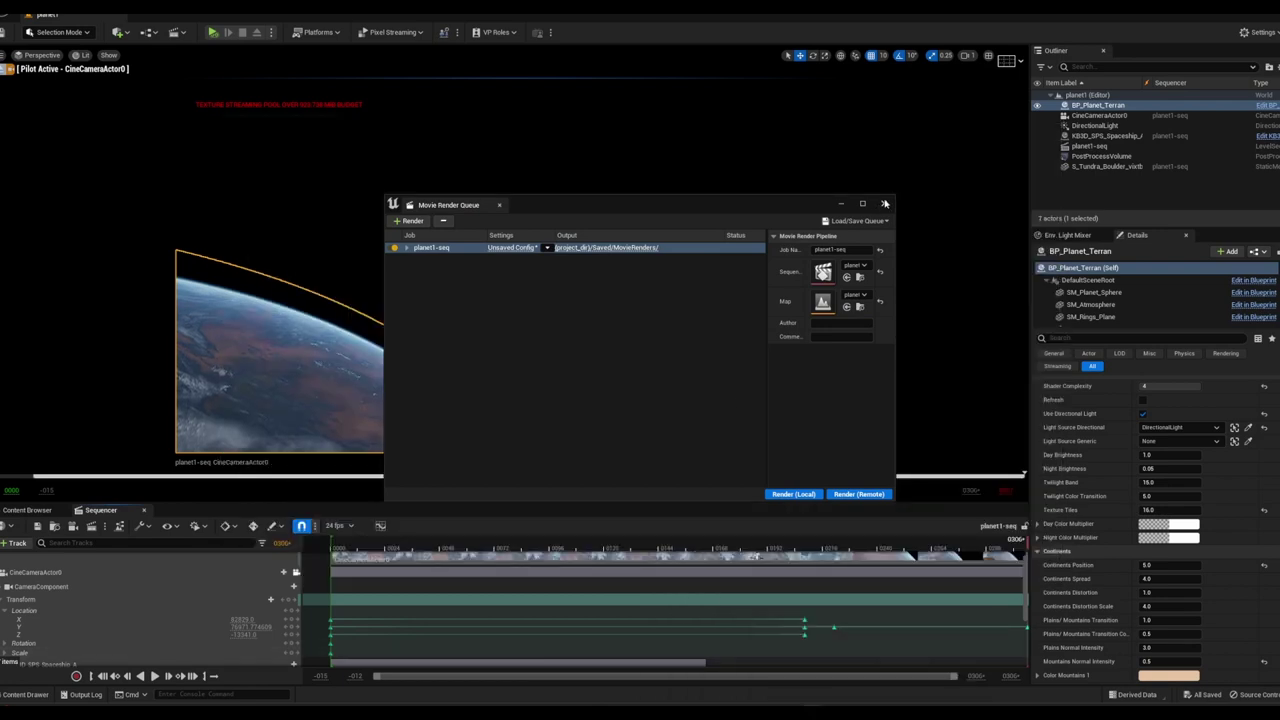
drag(687, 204, 250, 461)
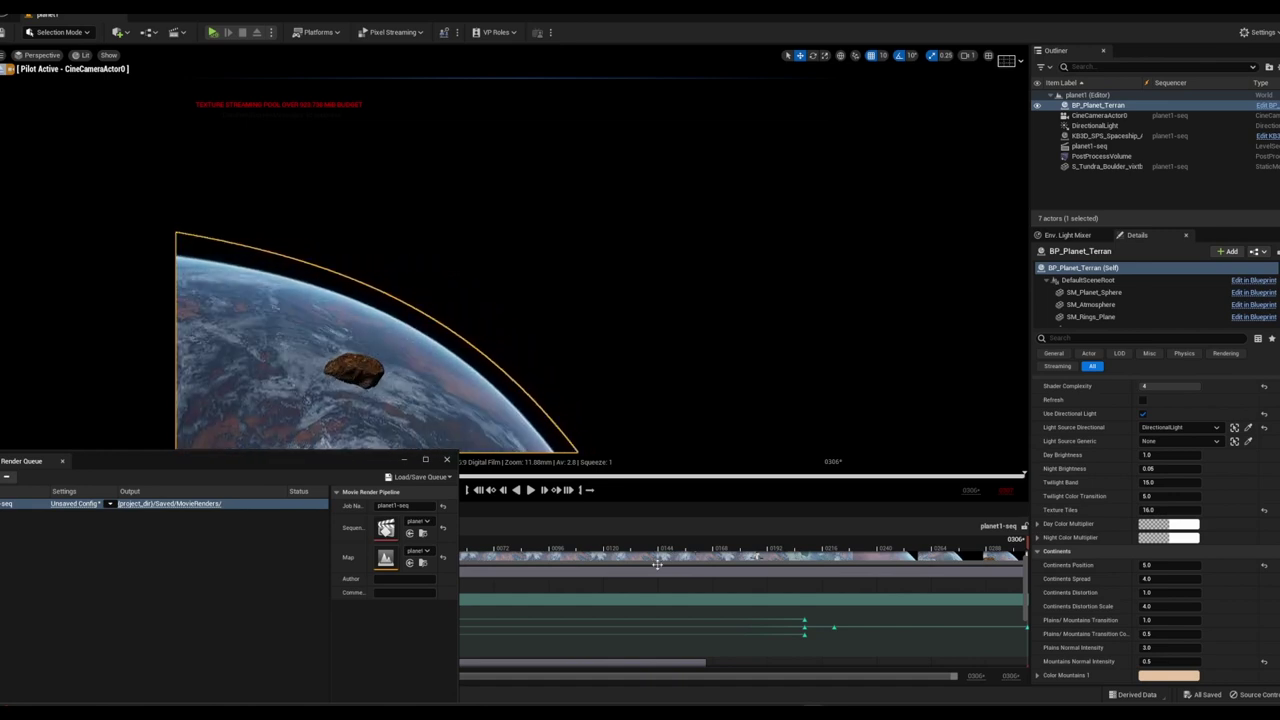
click(849, 548)
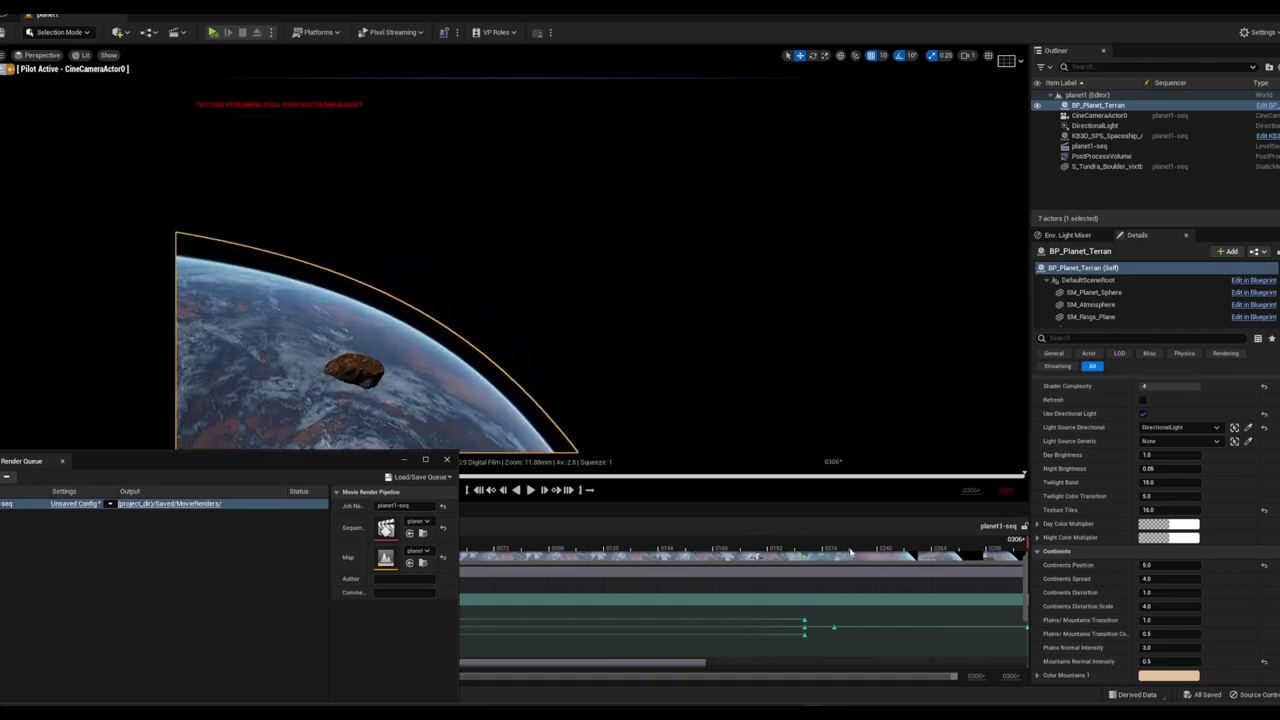